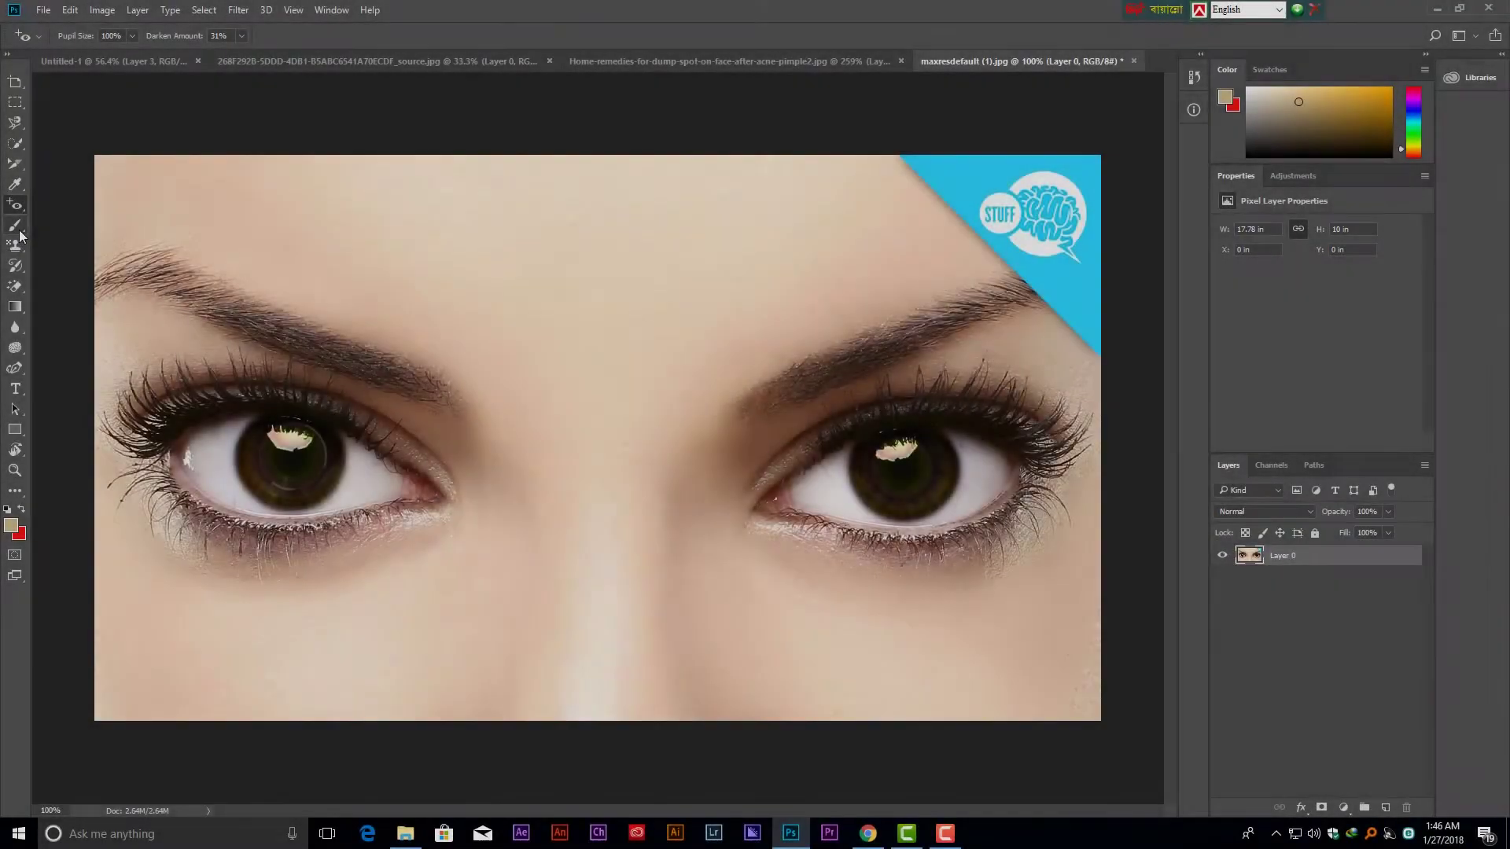
# Select the Brush Tool from the painting tools flyout with the eye photo open.
pyautogui.click(16, 226)
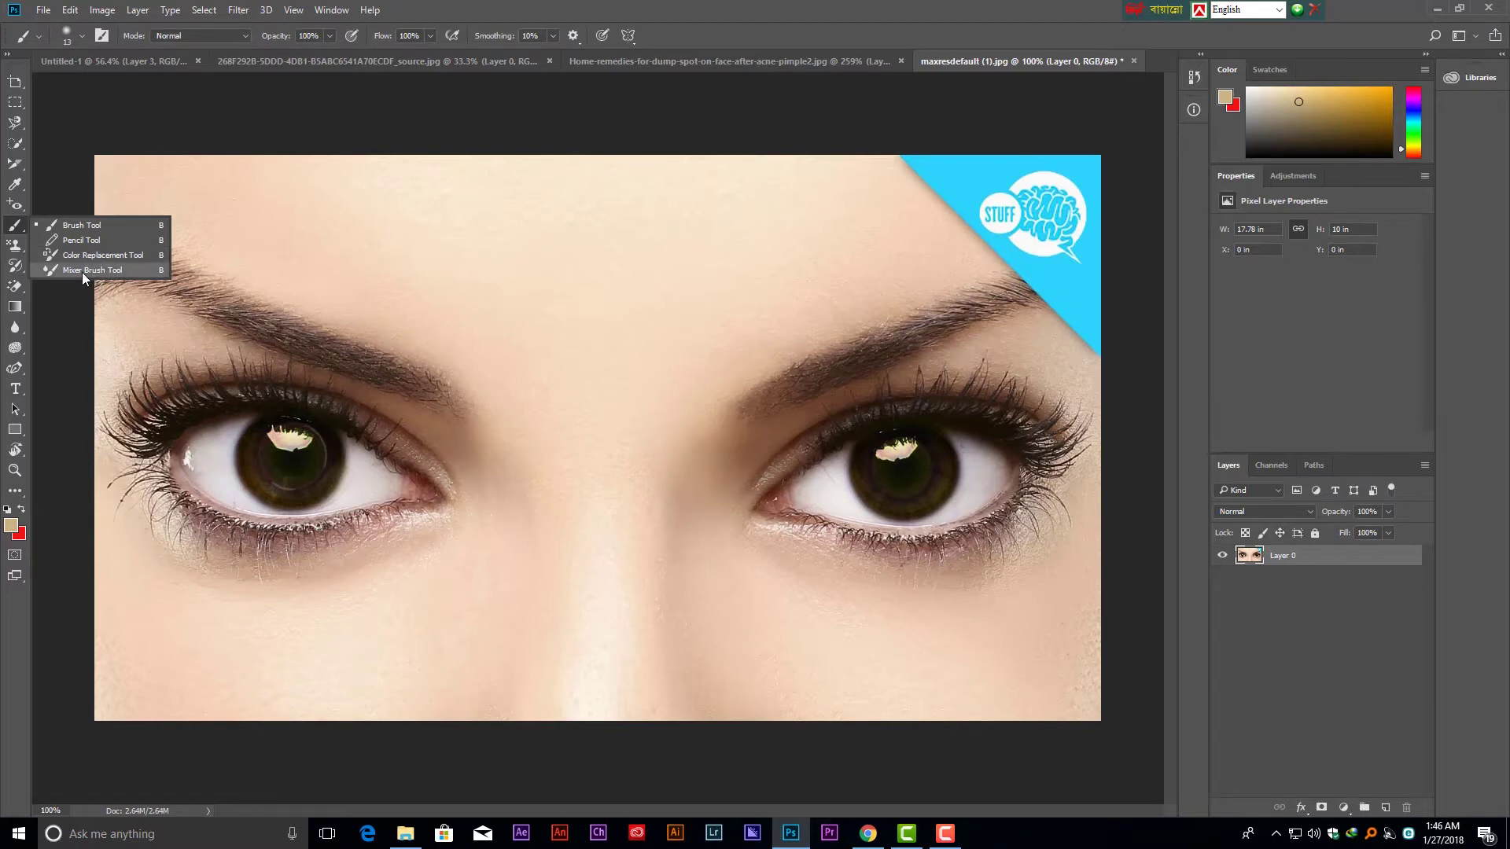
pyautogui.click(74, 225)
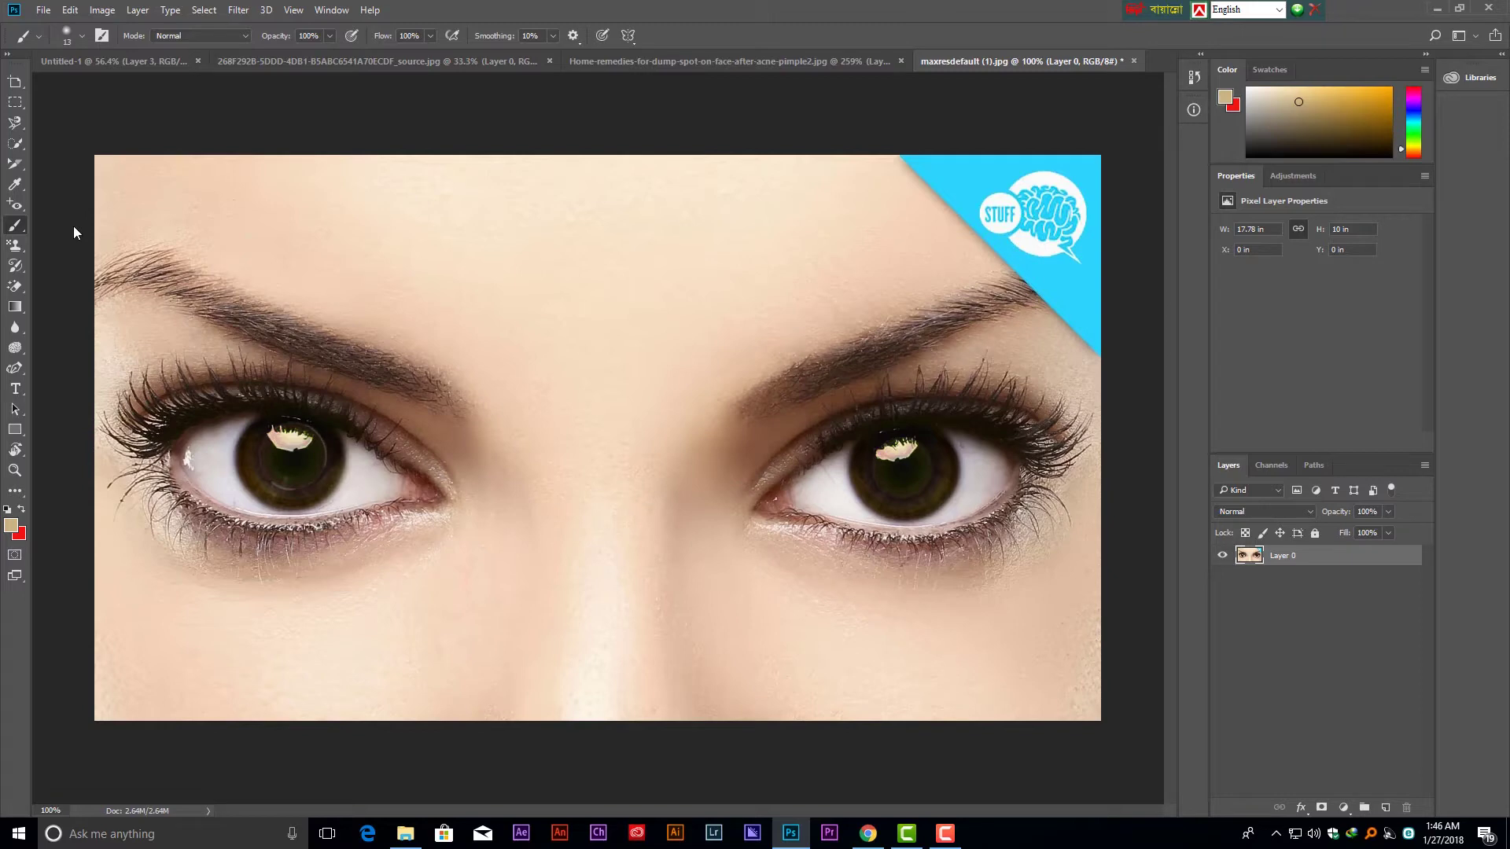
pyautogui.scroll(-1, 106, 264)
pyautogui.scroll(1, 114, 271)
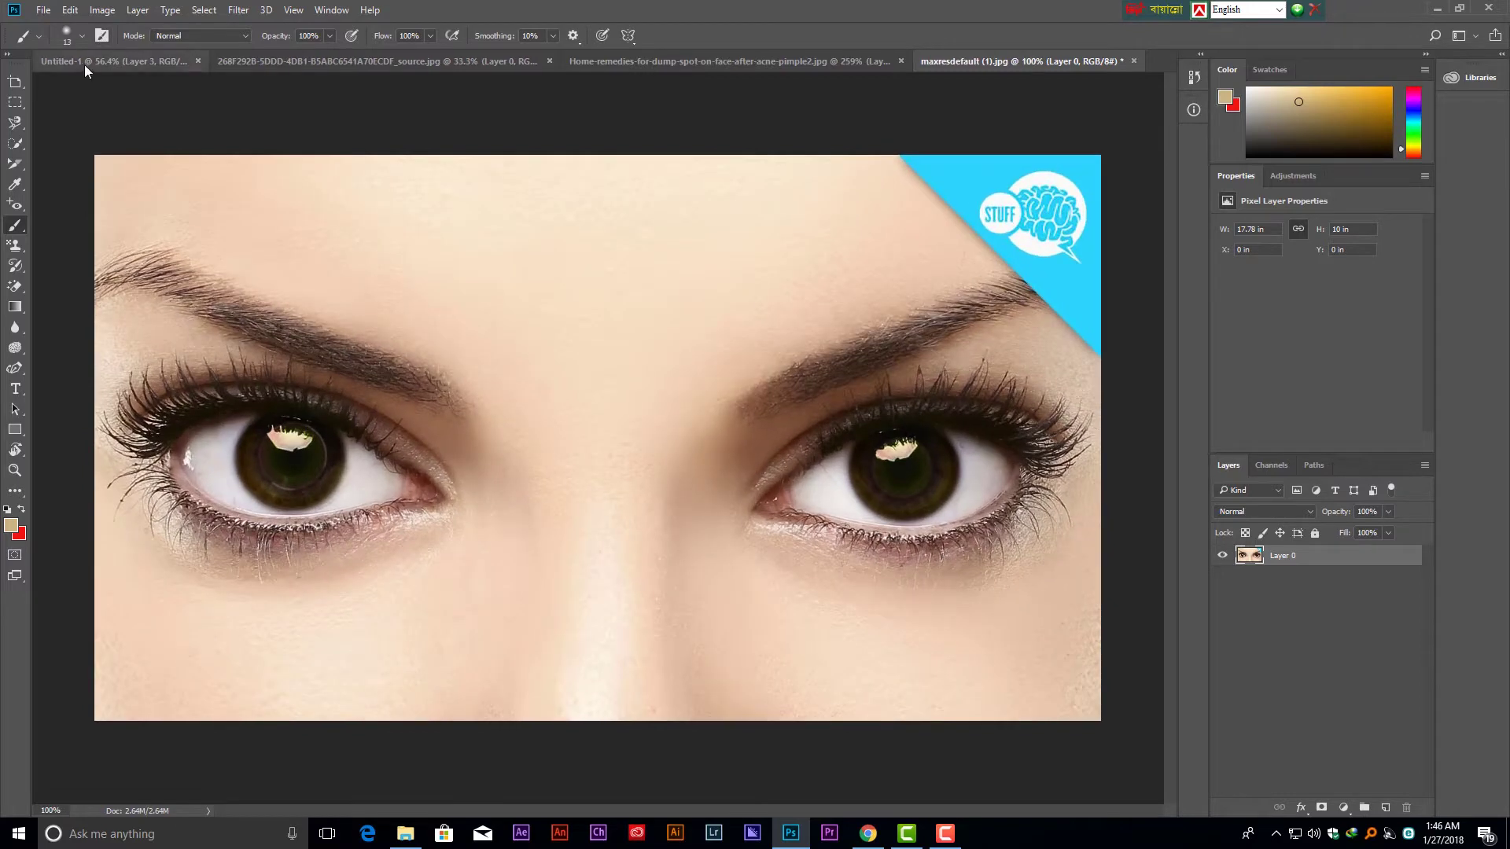
# In Untitled-1, delete the bird image layer (Layer 3) and make Layer 2 active.
pyautogui.click(114, 62)
pyautogui.moveTo(1397, 583); pyautogui.dragTo(1406, 808)
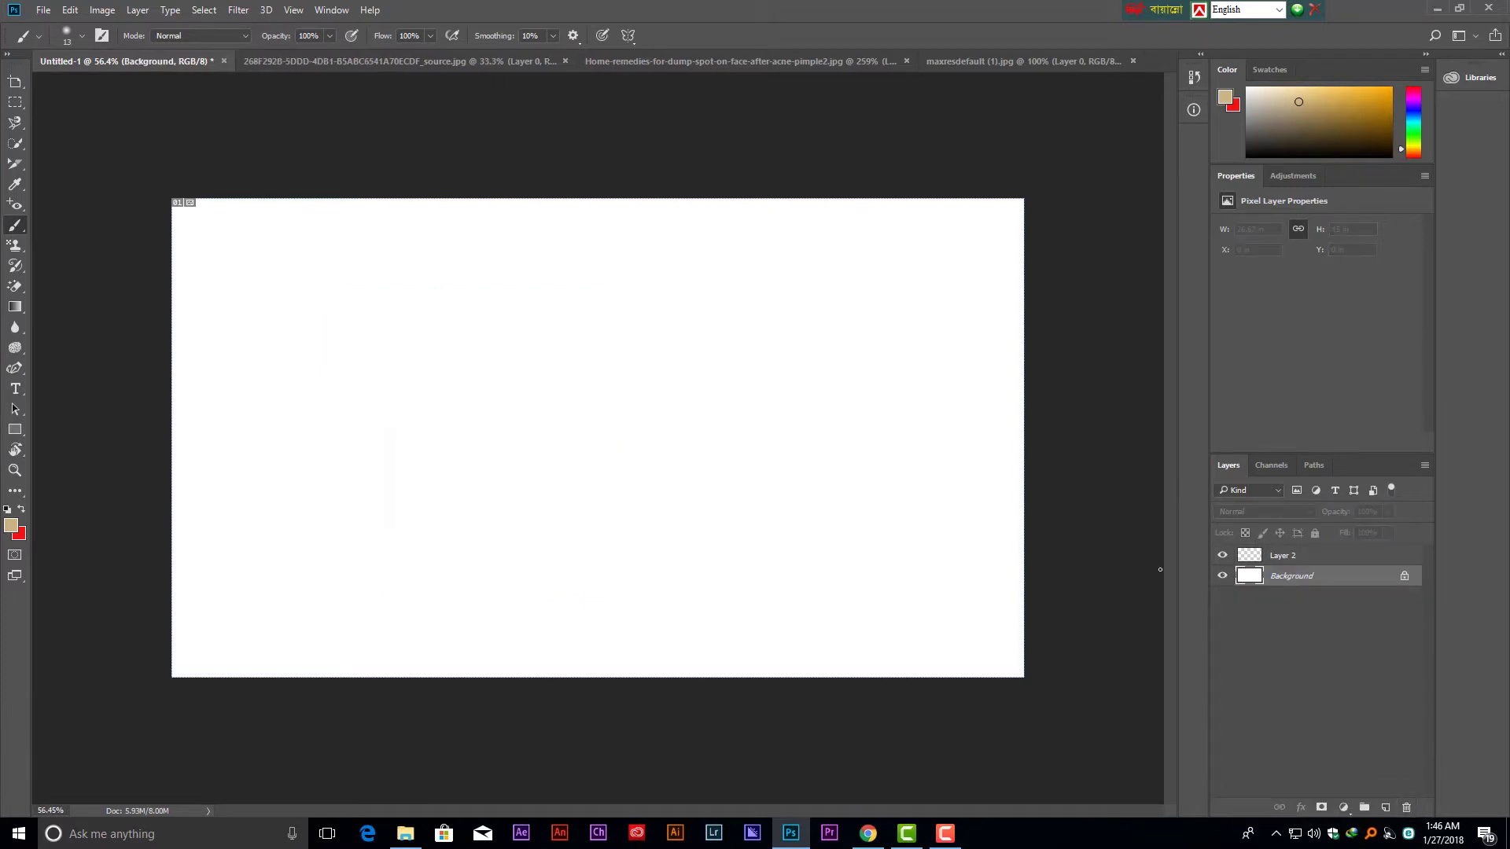
pyautogui.click(1334, 556)
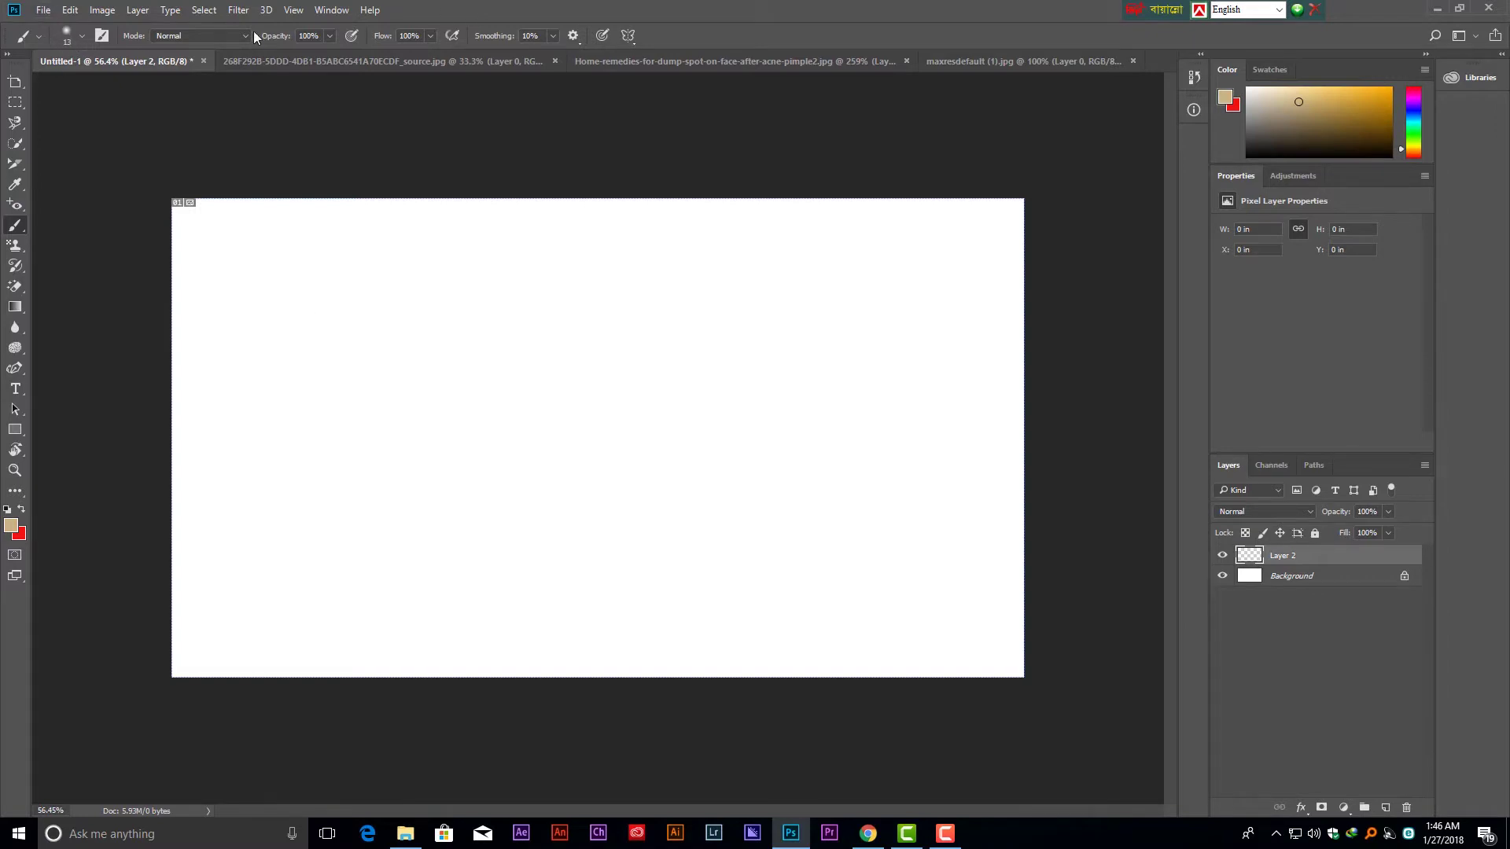
# Choose the Hard Round brush from the Brush Preset picker.
pyautogui.click(81, 36)
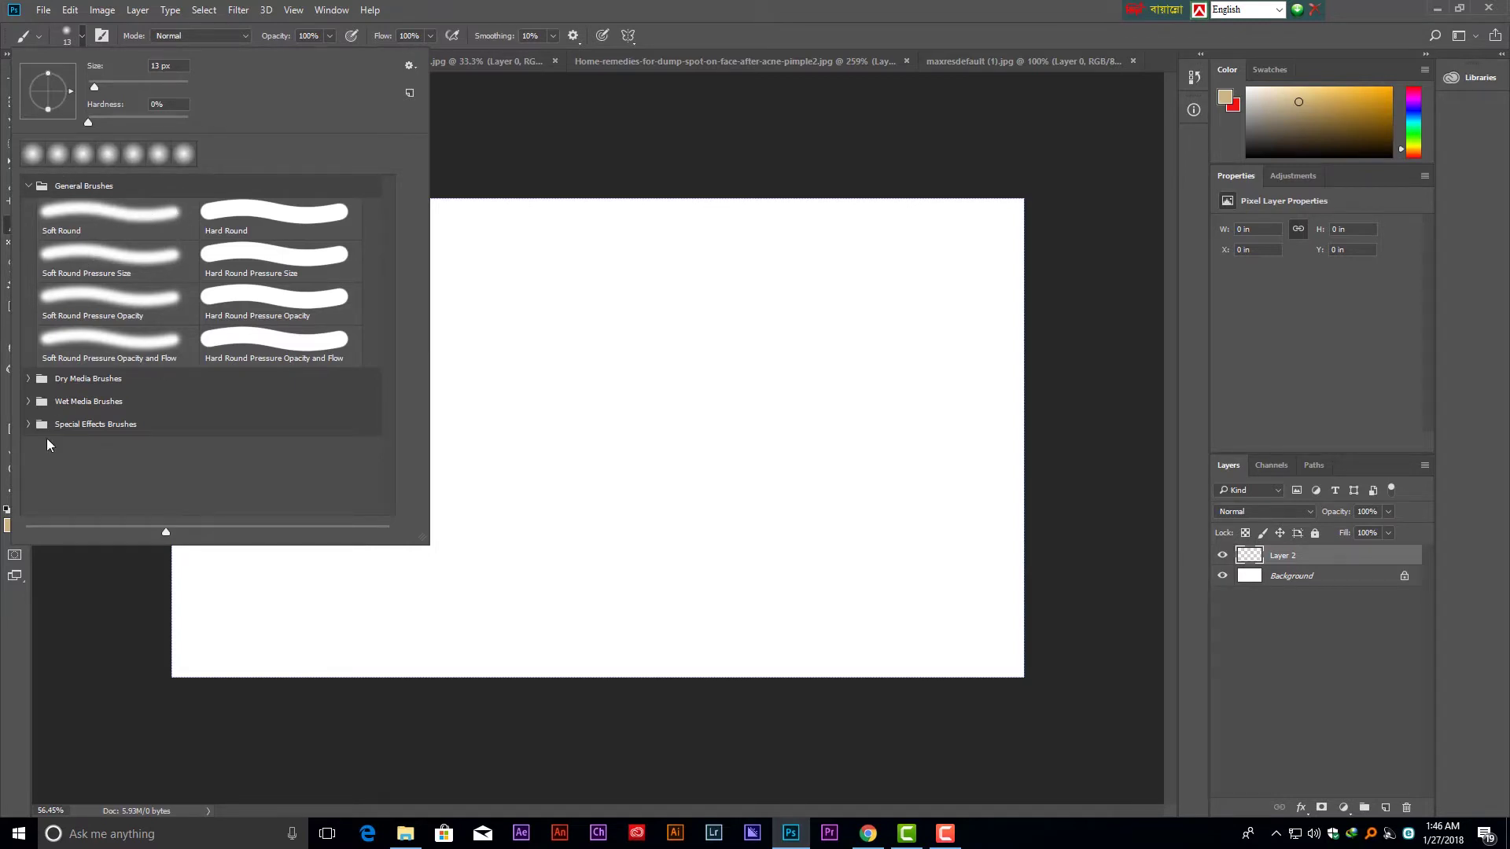
pyautogui.click(28, 186)
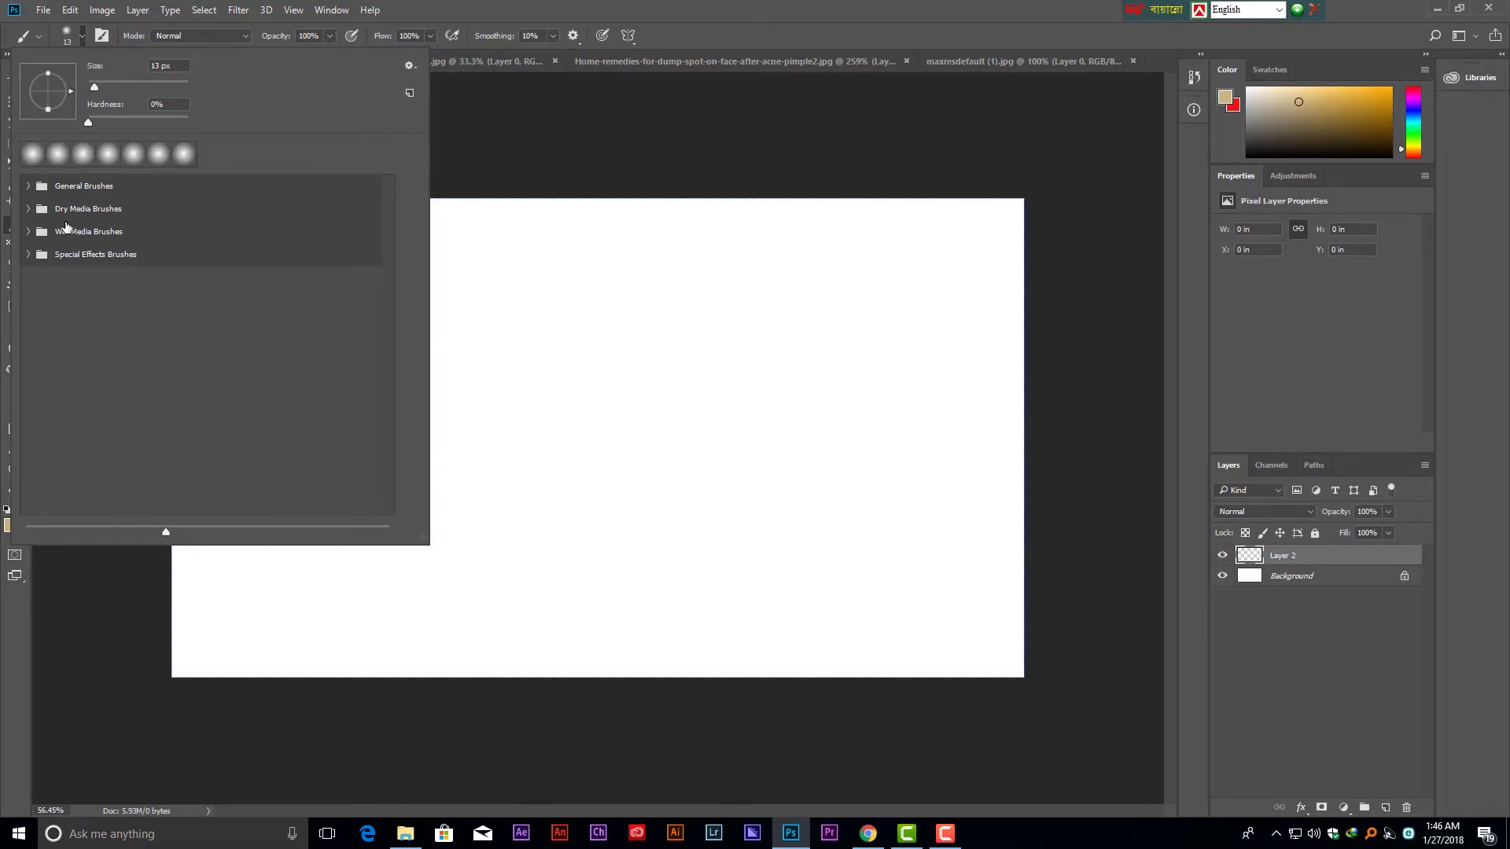
pyautogui.click(29, 186)
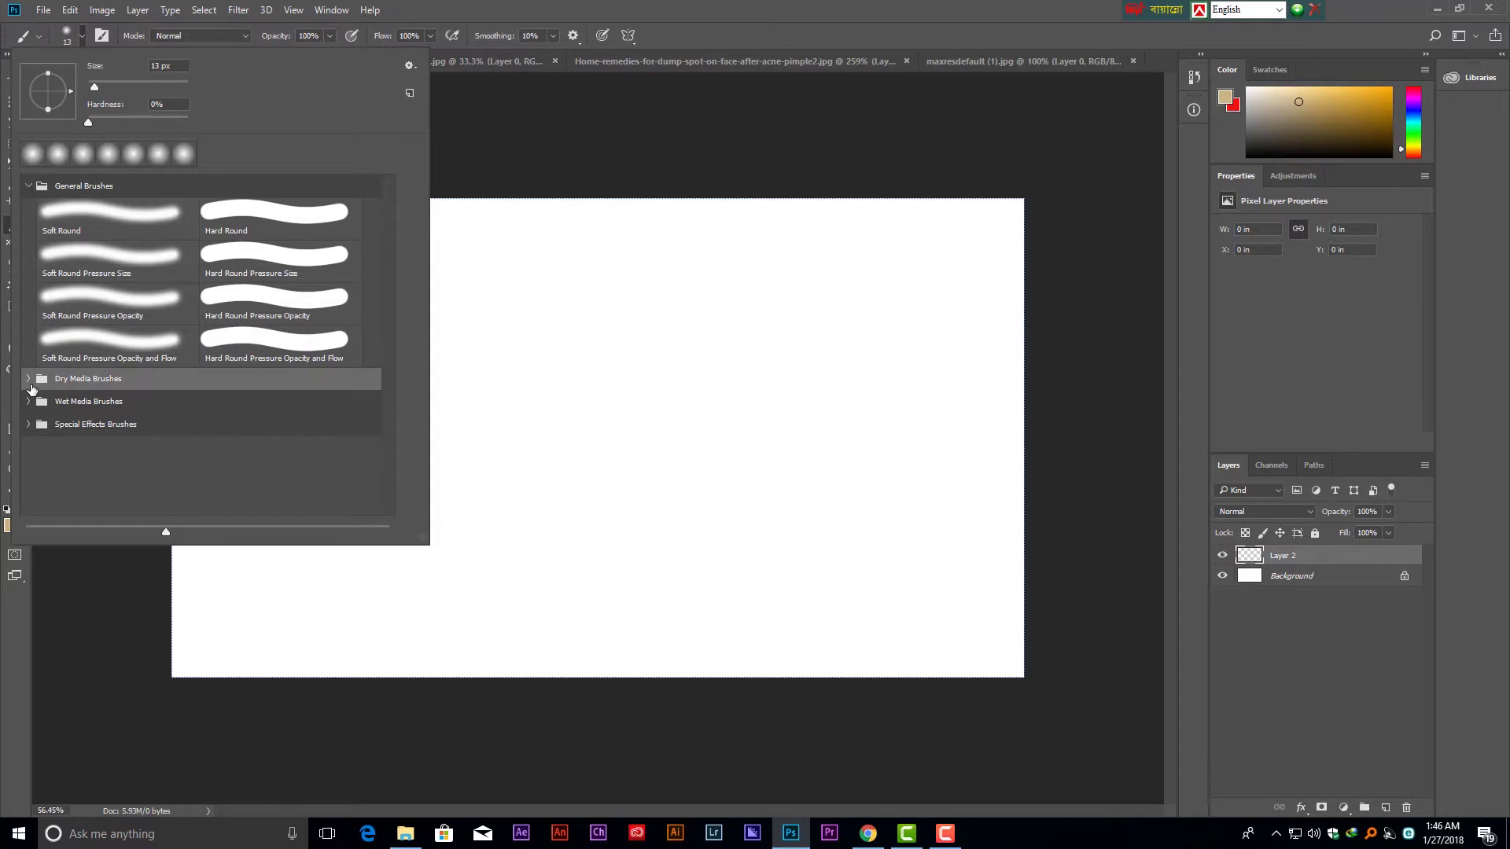
pyautogui.click(28, 379)
pyautogui.scroll(2, 226, 424)
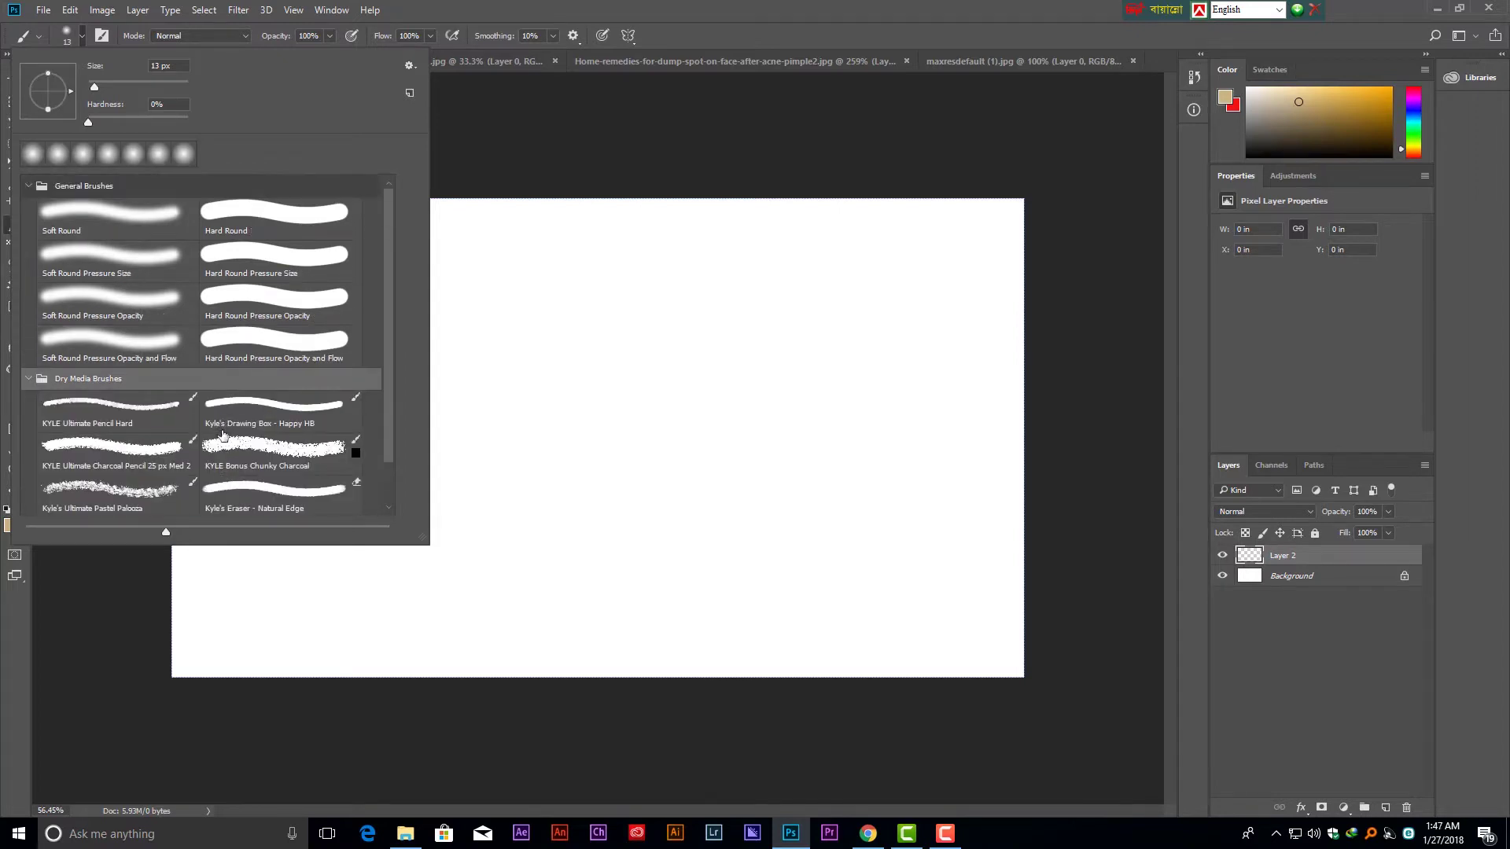
pyautogui.click(245, 211)
pyautogui.click(481, 203)
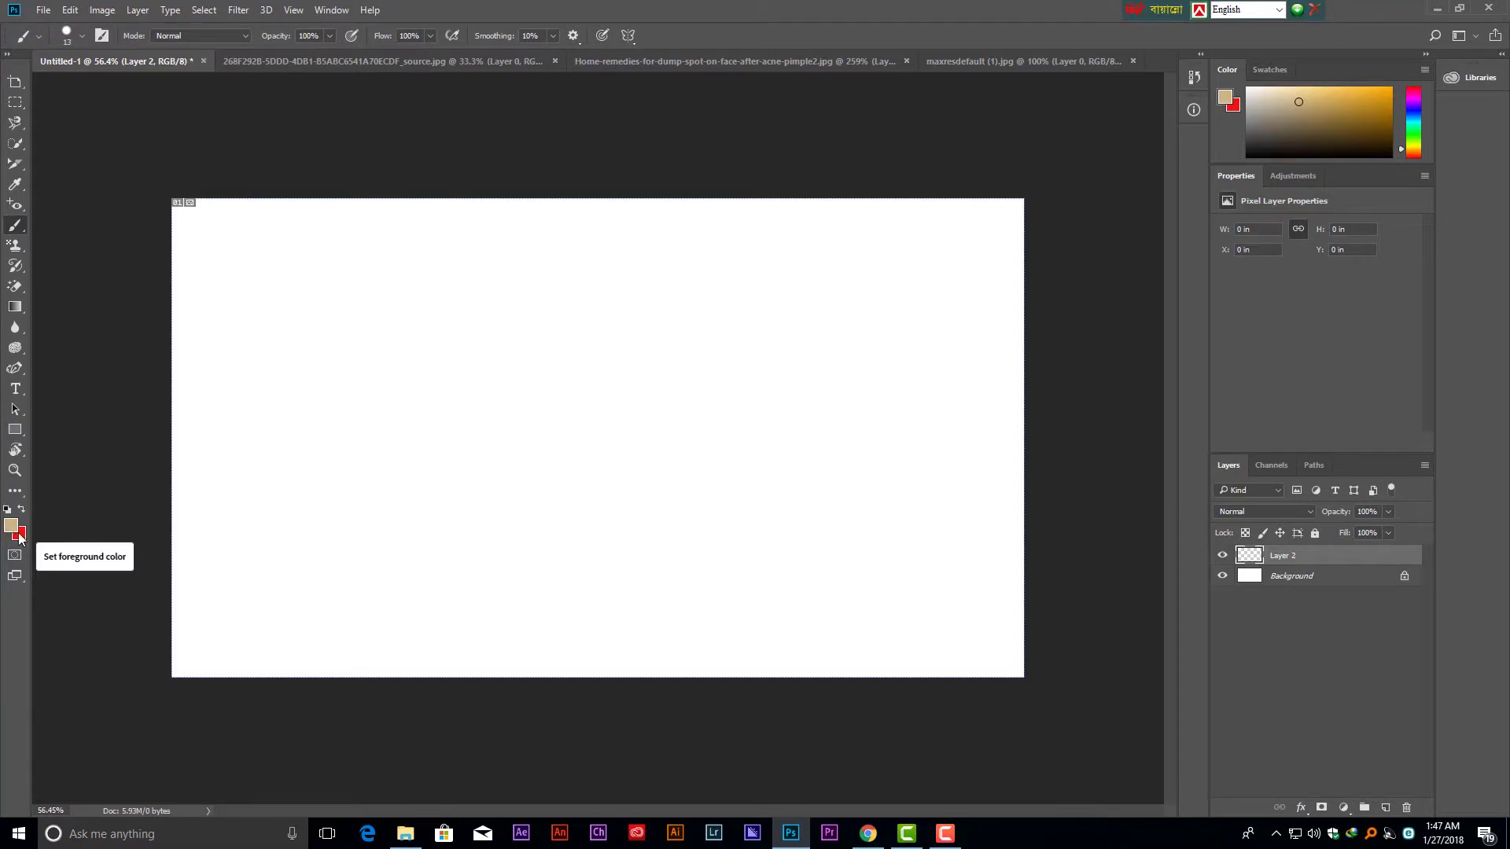
# Paint two tan test strokes, then set the foreground colour to black.
pyautogui.moveTo(351, 358); pyautogui.dragTo(494, 275)
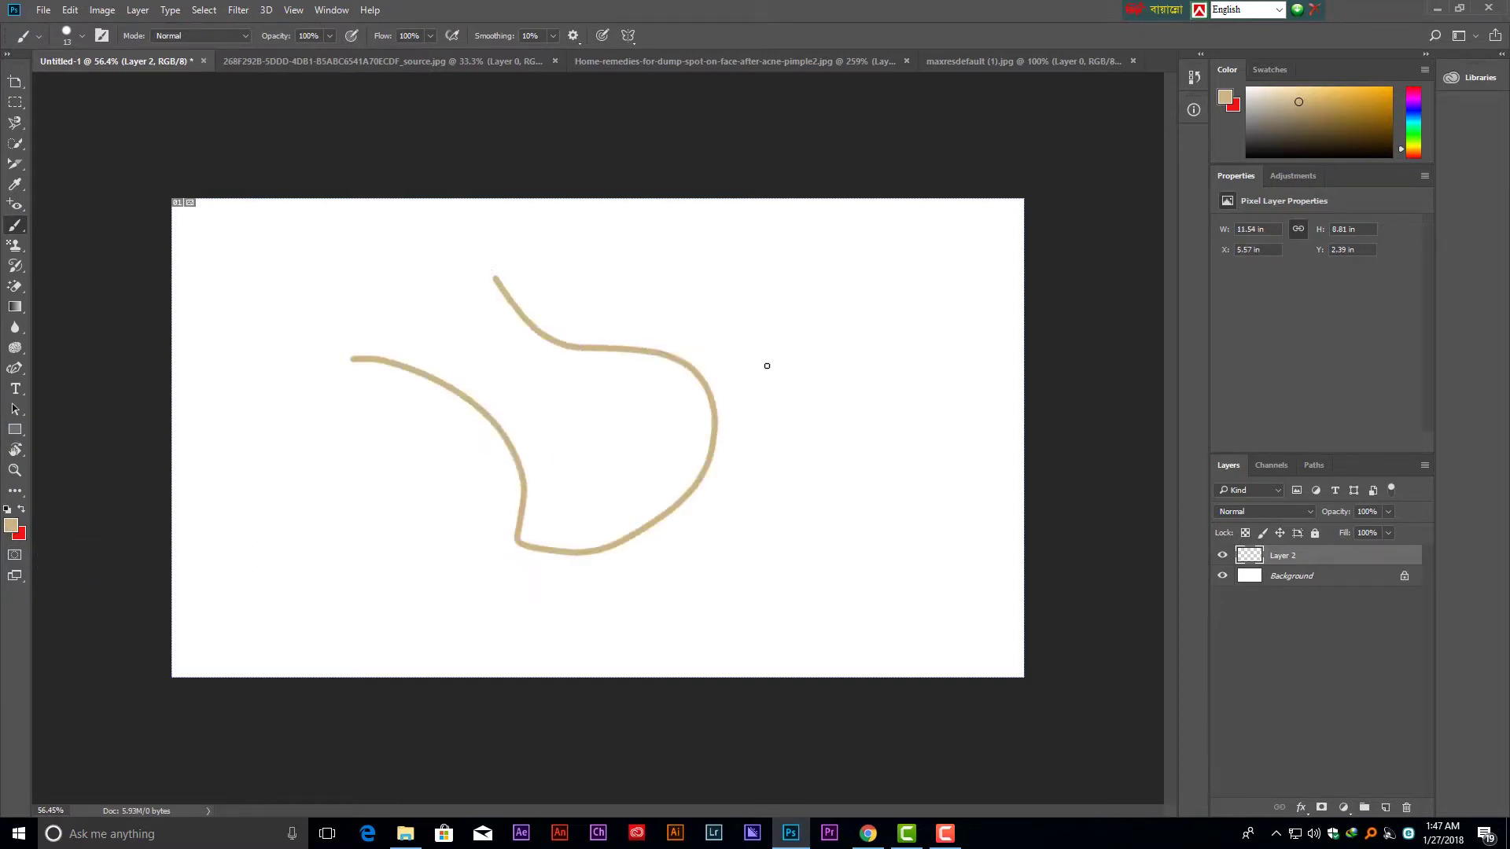
pyautogui.moveTo(729, 300)
pyautogui.mouseDown()
pyautogui.moveTo(960, 502)
pyautogui.moveTo(828, 296)
pyautogui.mouseUp()
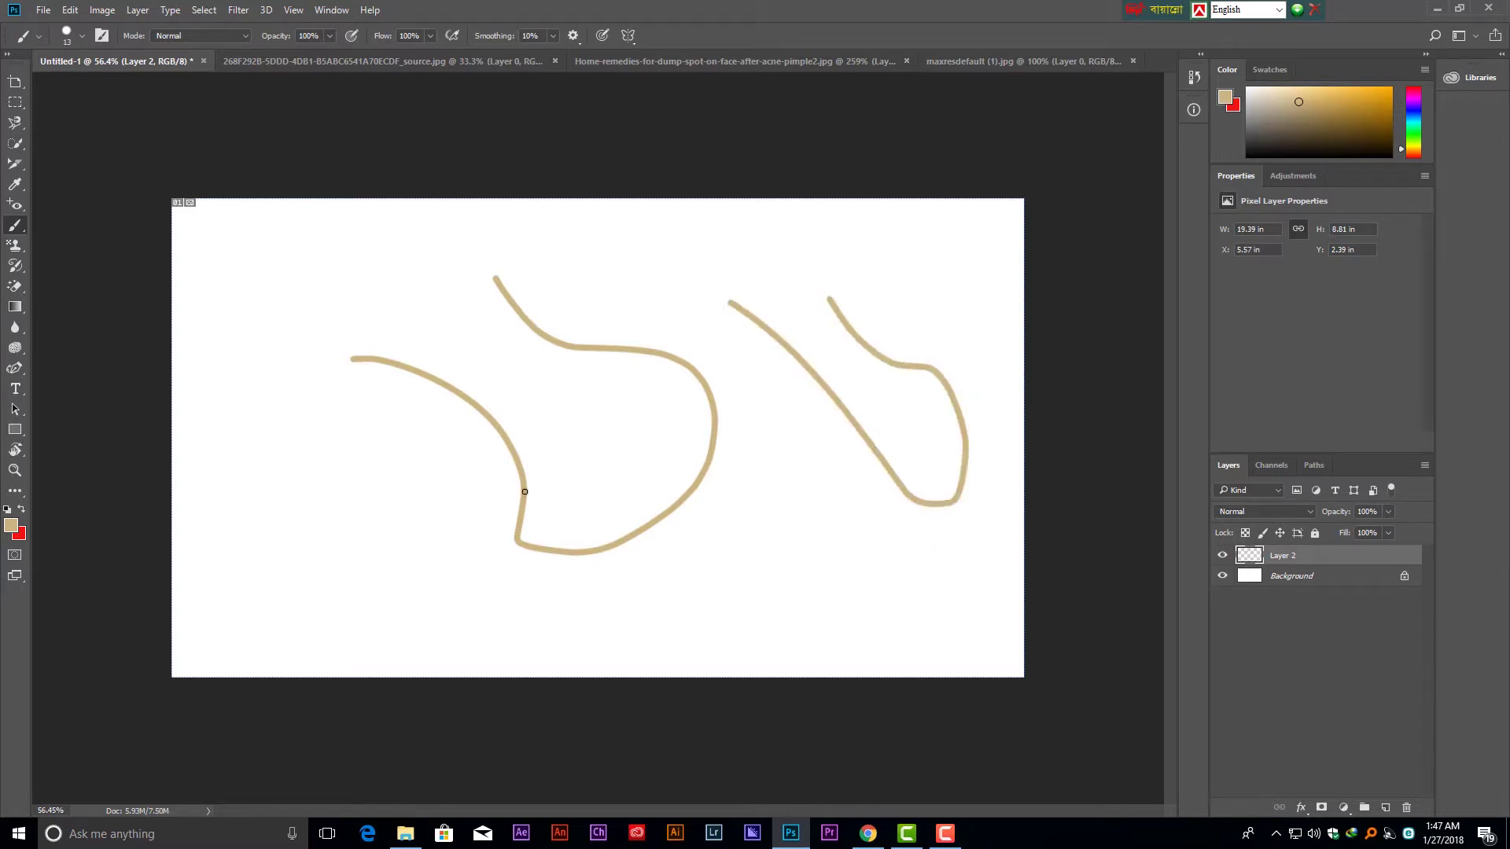
pyautogui.click(11, 525)
pyautogui.moveTo(845, 358); pyautogui.dragTo(876, 381)
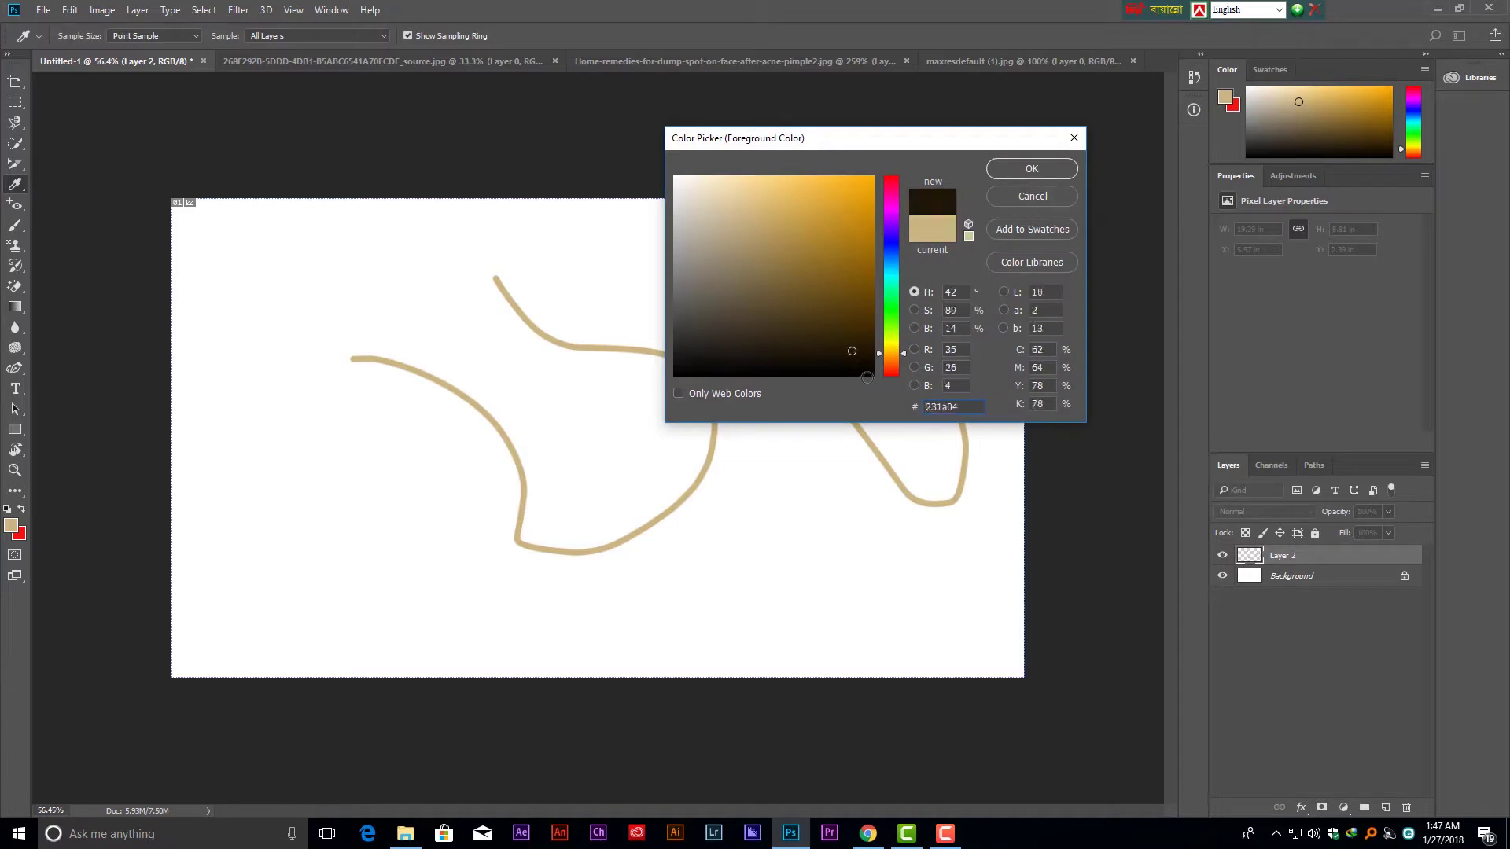
pyautogui.click(992, 170)
pyautogui.press('b')
# Paint two black test strokes, then undo all the test strokes with Ctrl+Z.
pyautogui.moveTo(369, 403)
pyautogui.mouseDown()
pyautogui.moveTo(336, 460)
pyautogui.moveTo(248, 519)
pyautogui.moveTo(252, 277)
pyautogui.mouseUp()
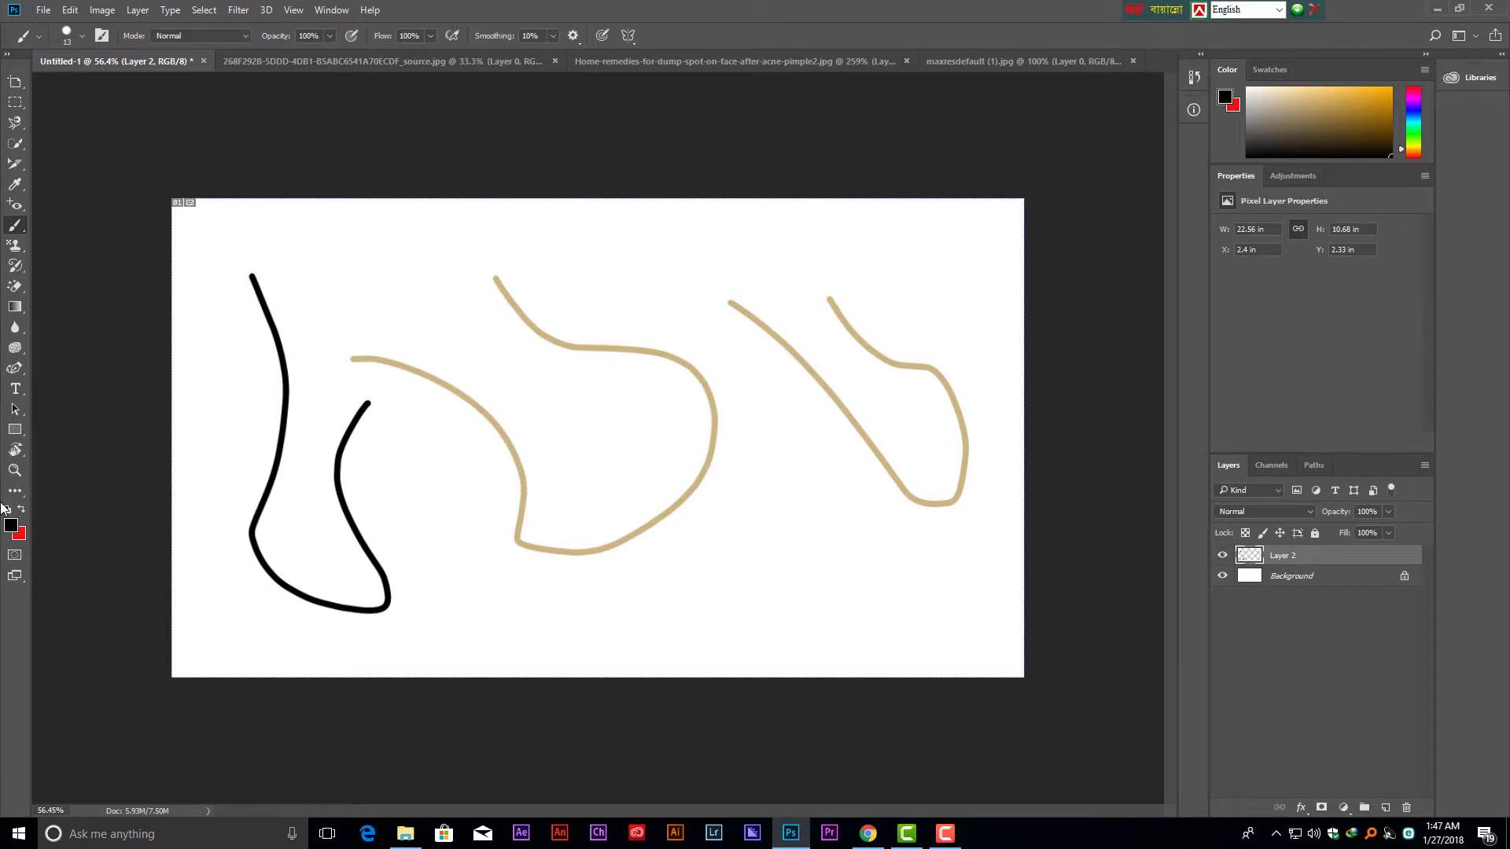
pyautogui.moveTo(350, 266)
pyautogui.mouseDown()
pyautogui.moveTo(550, 381)
pyautogui.moveTo(595, 382)
pyautogui.mouseUp()
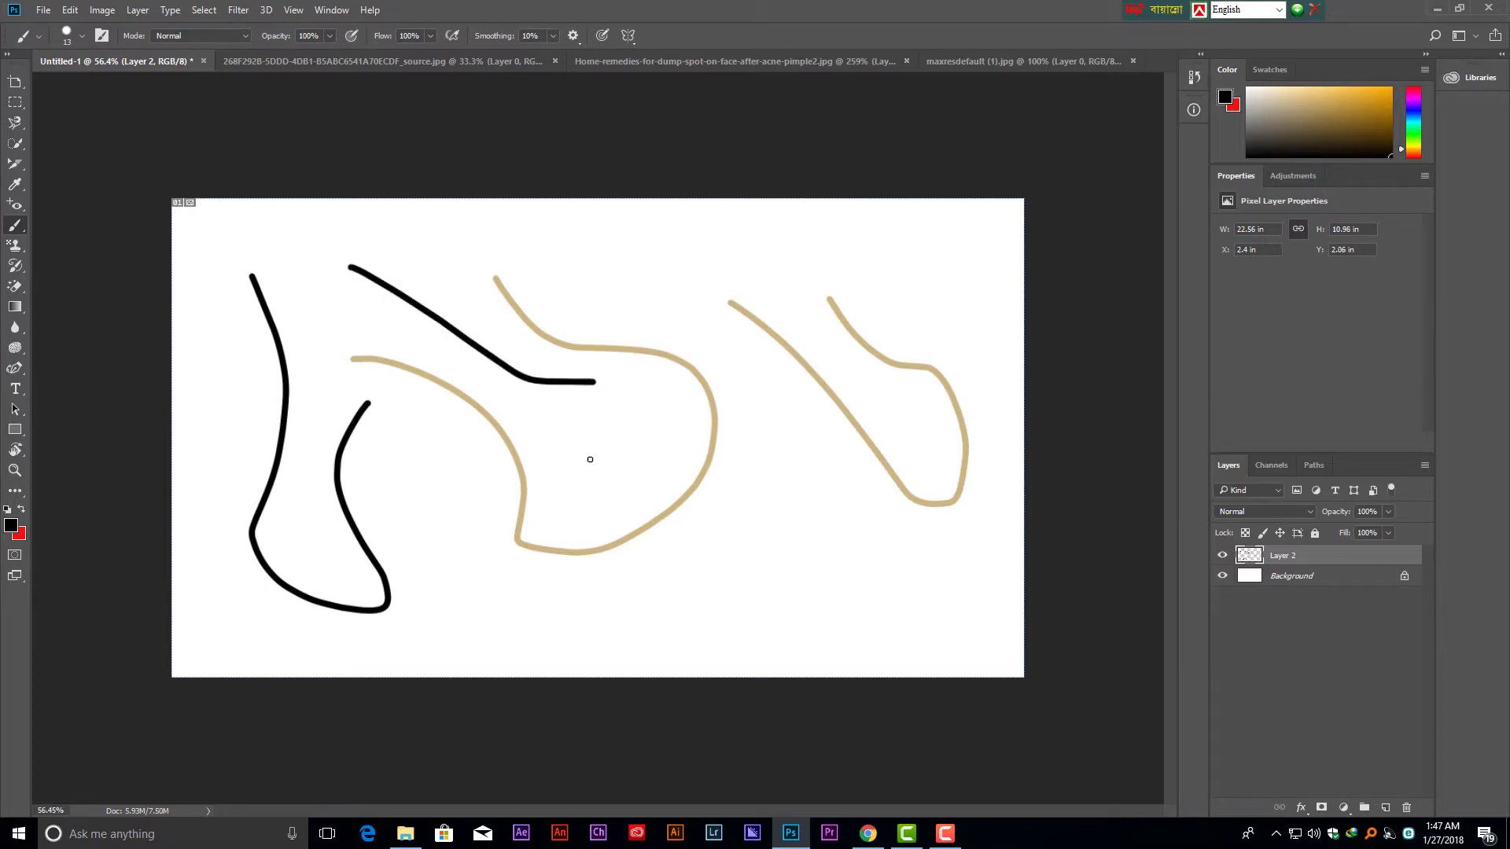
pyautogui.hotkey('ctrl', 'z')
pyautogui.hotkey('ctrl', 'z')
pyautogui.hotkey('ctrl', 'z')
pyautogui.hotkey('ctrl', 'z')
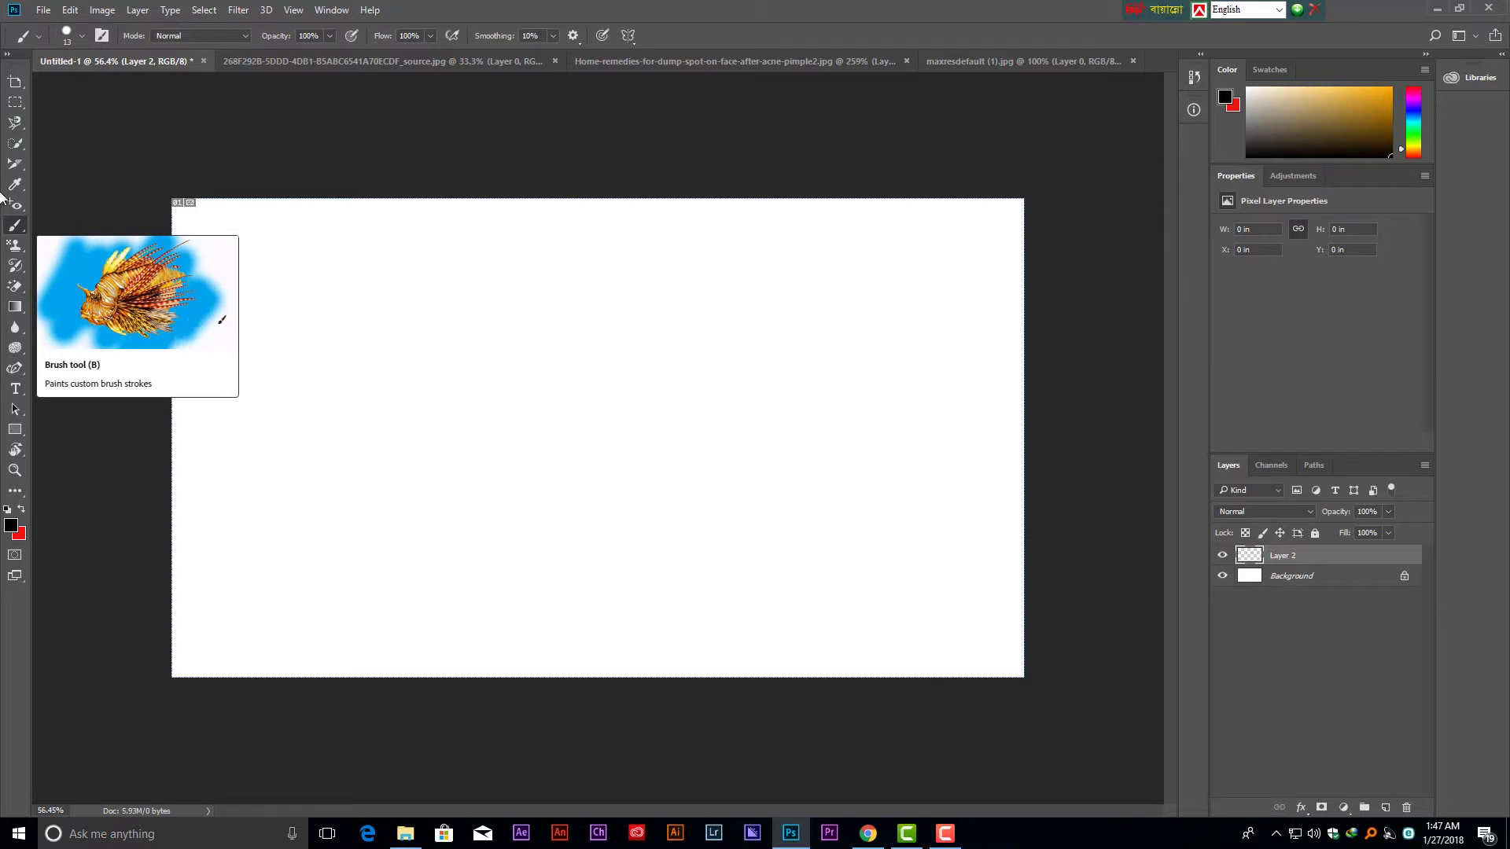
# Save the current brush as preset 'Hard Round 13 1' with Capture Brush Size and Include Color.
pyautogui.click(68, 33)
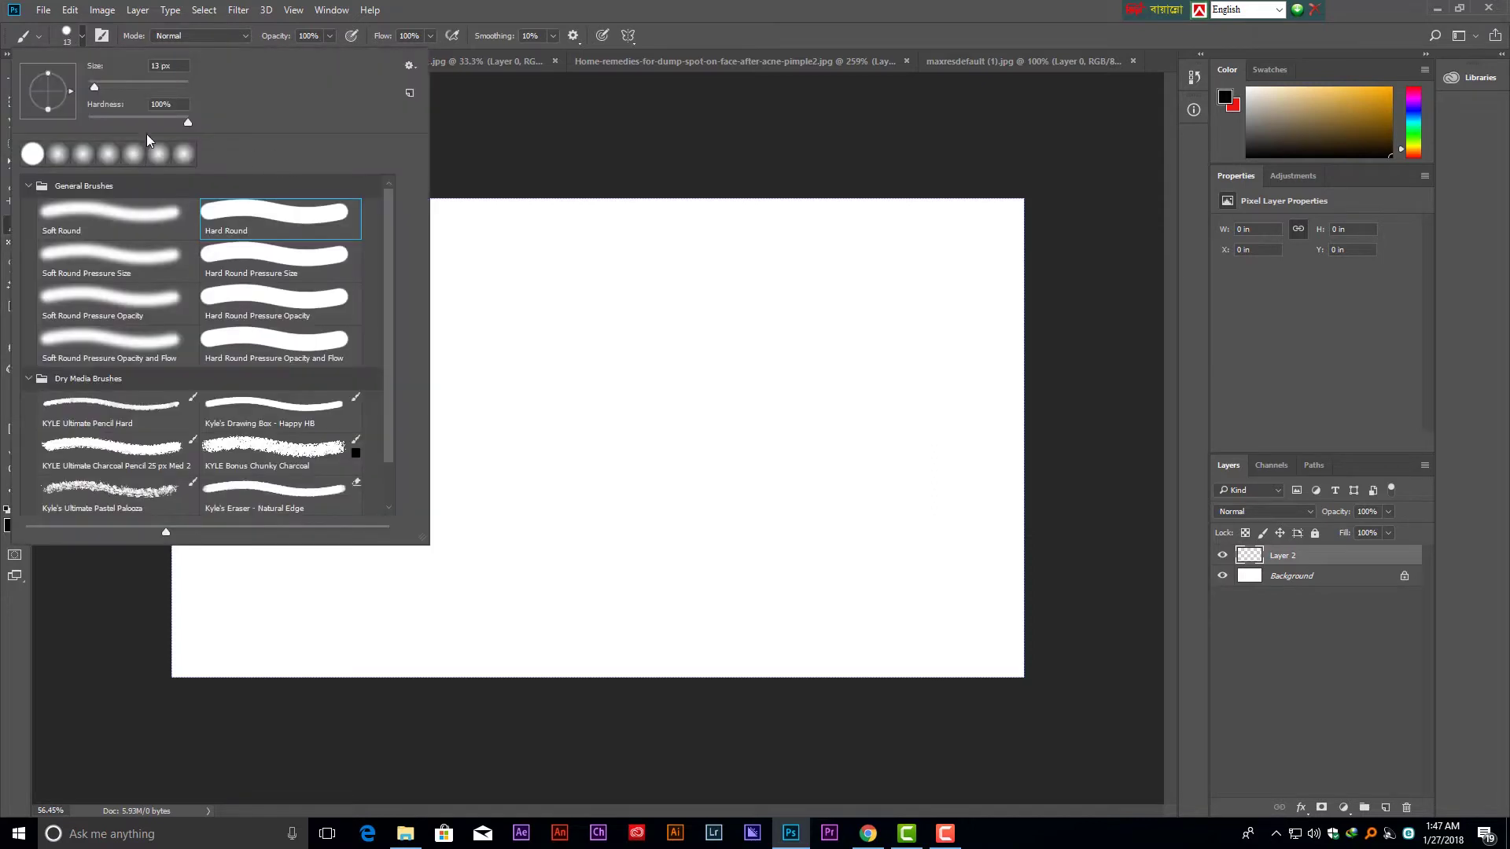
pyautogui.click(28, 185)
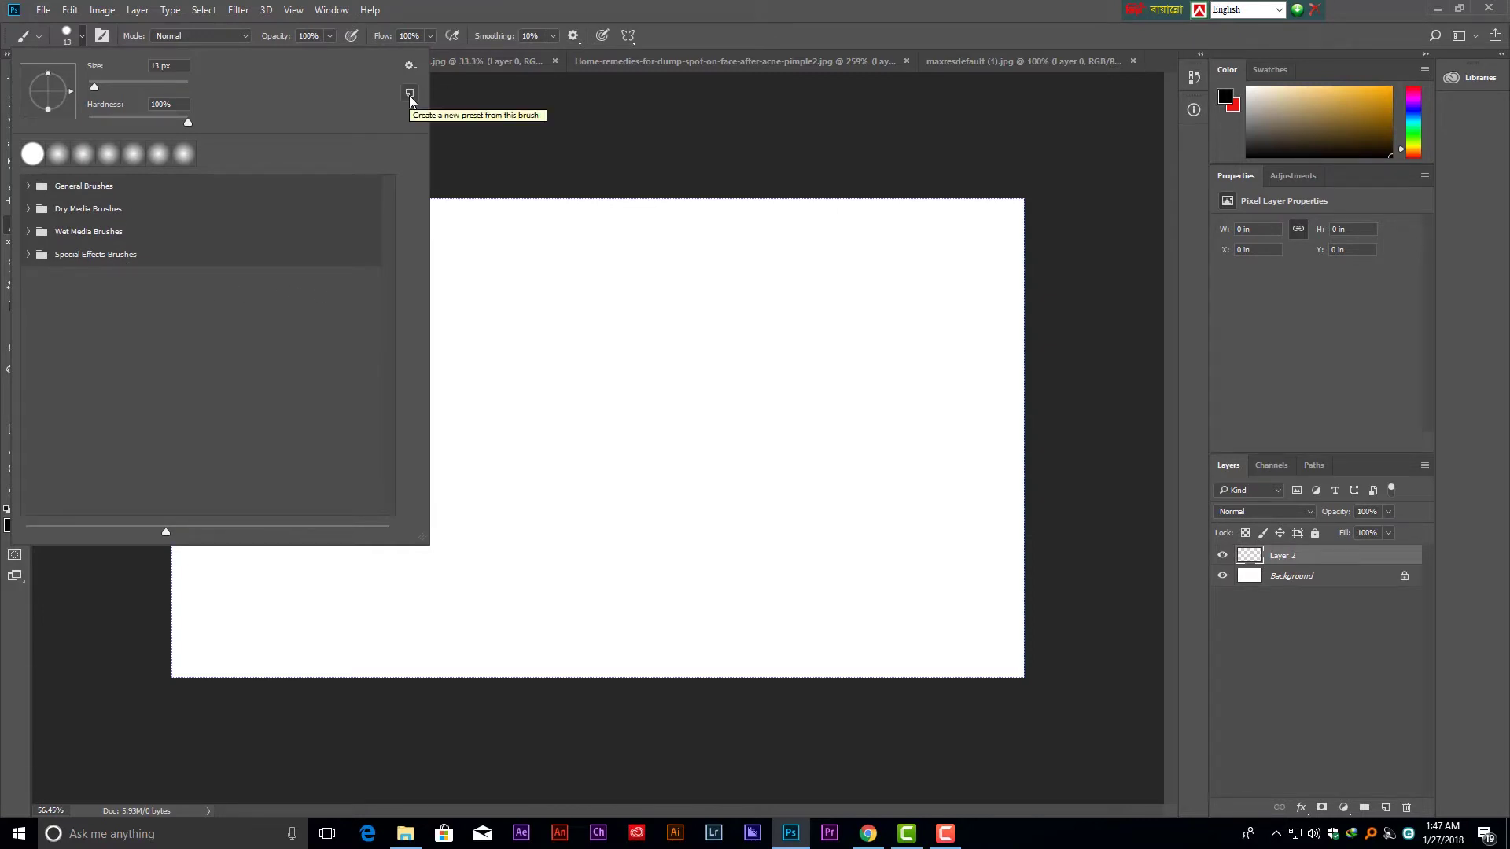
pyautogui.click(409, 95)
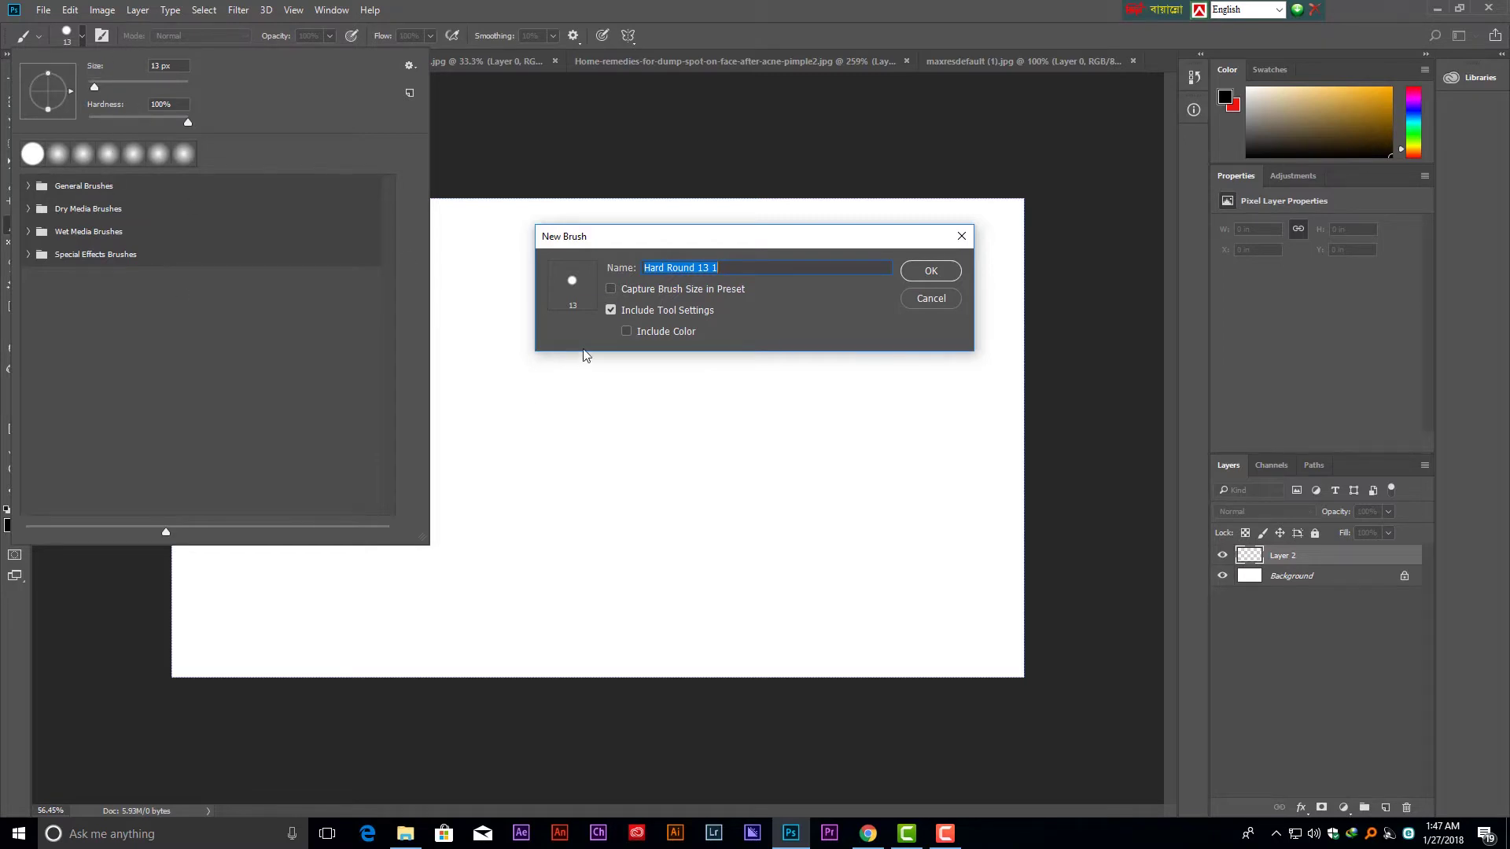
pyautogui.click(611, 288)
pyautogui.click(626, 331)
pyautogui.click(941, 277)
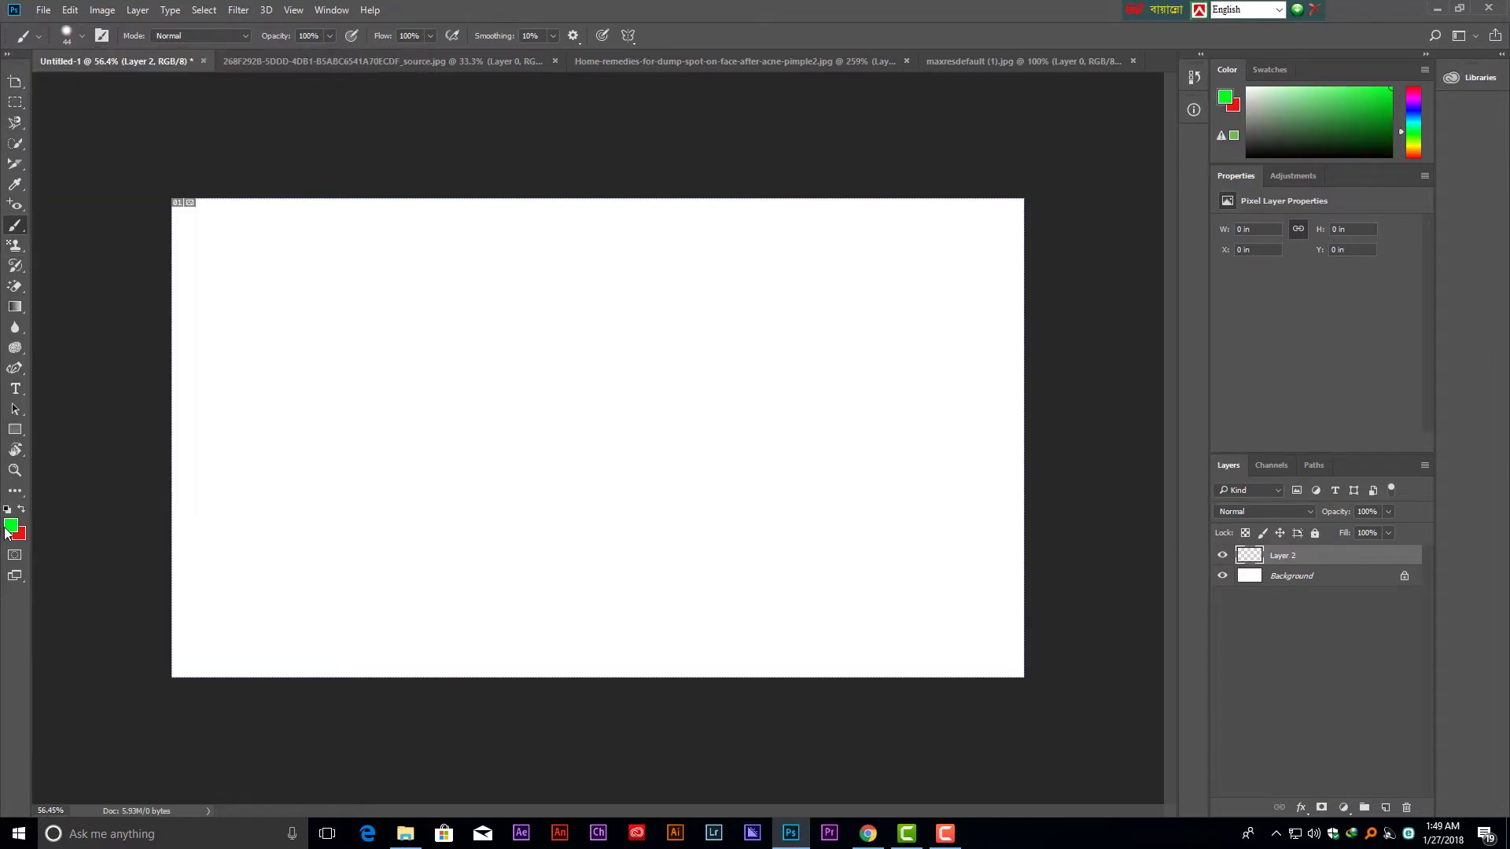
# Keep green as the foreground colour and set the brush to 58 px with 68% hardness.
pyautogui.click(9, 527)
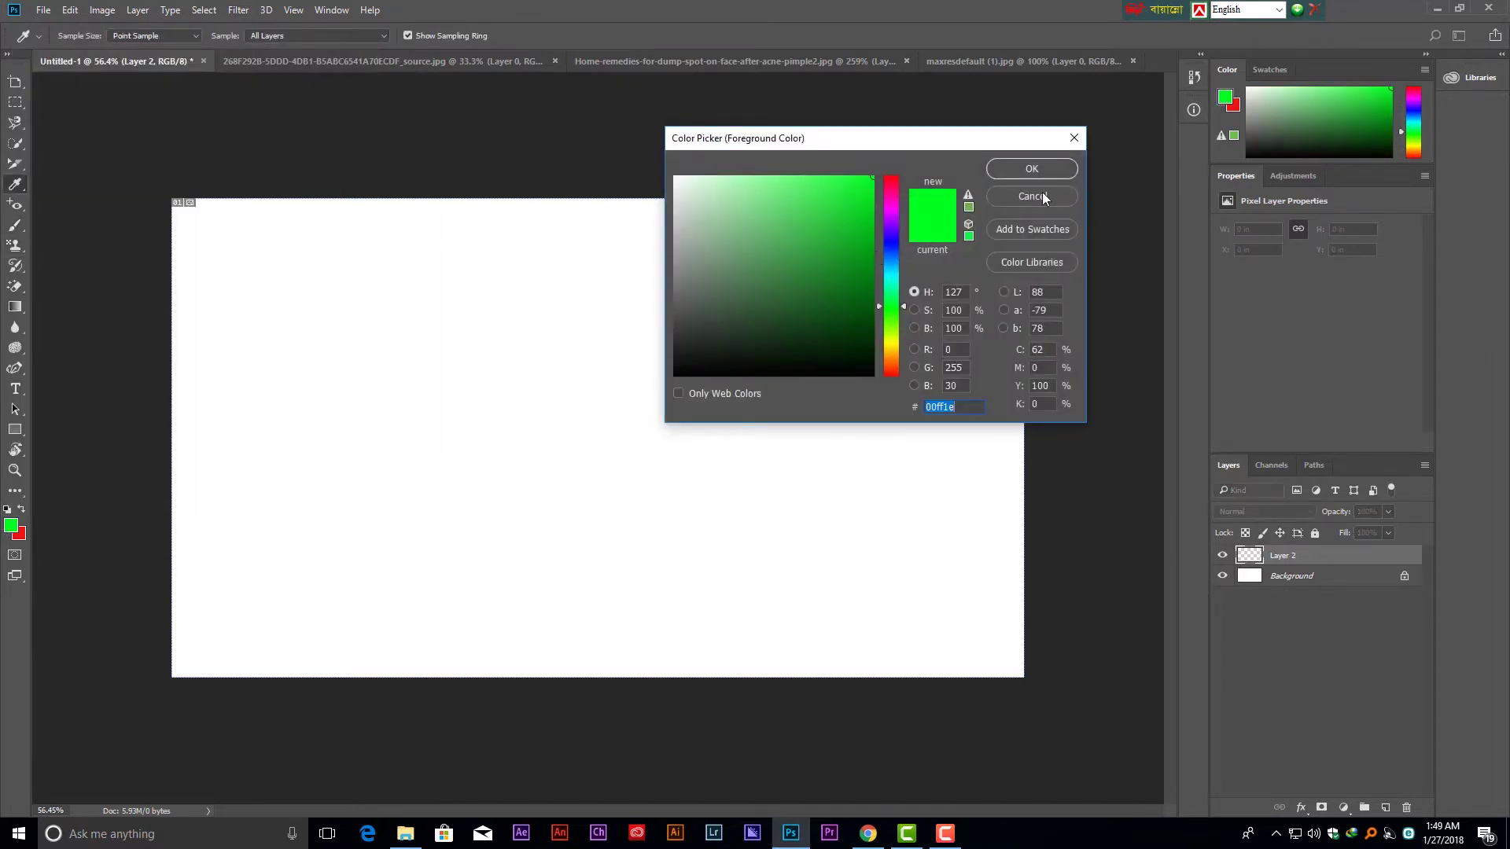
pyautogui.click(1033, 170)
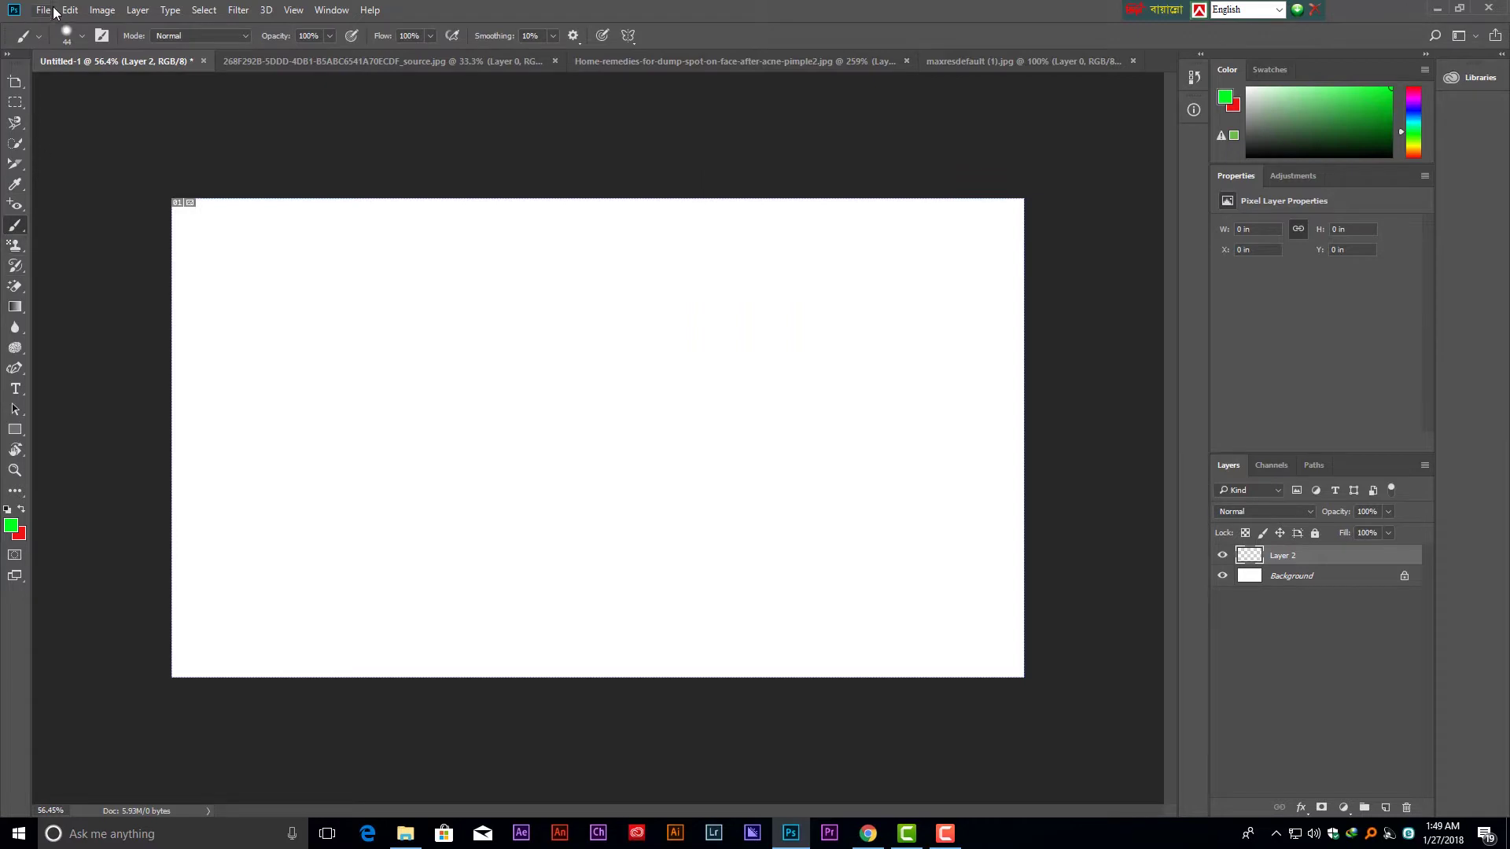
pyautogui.click(72, 36)
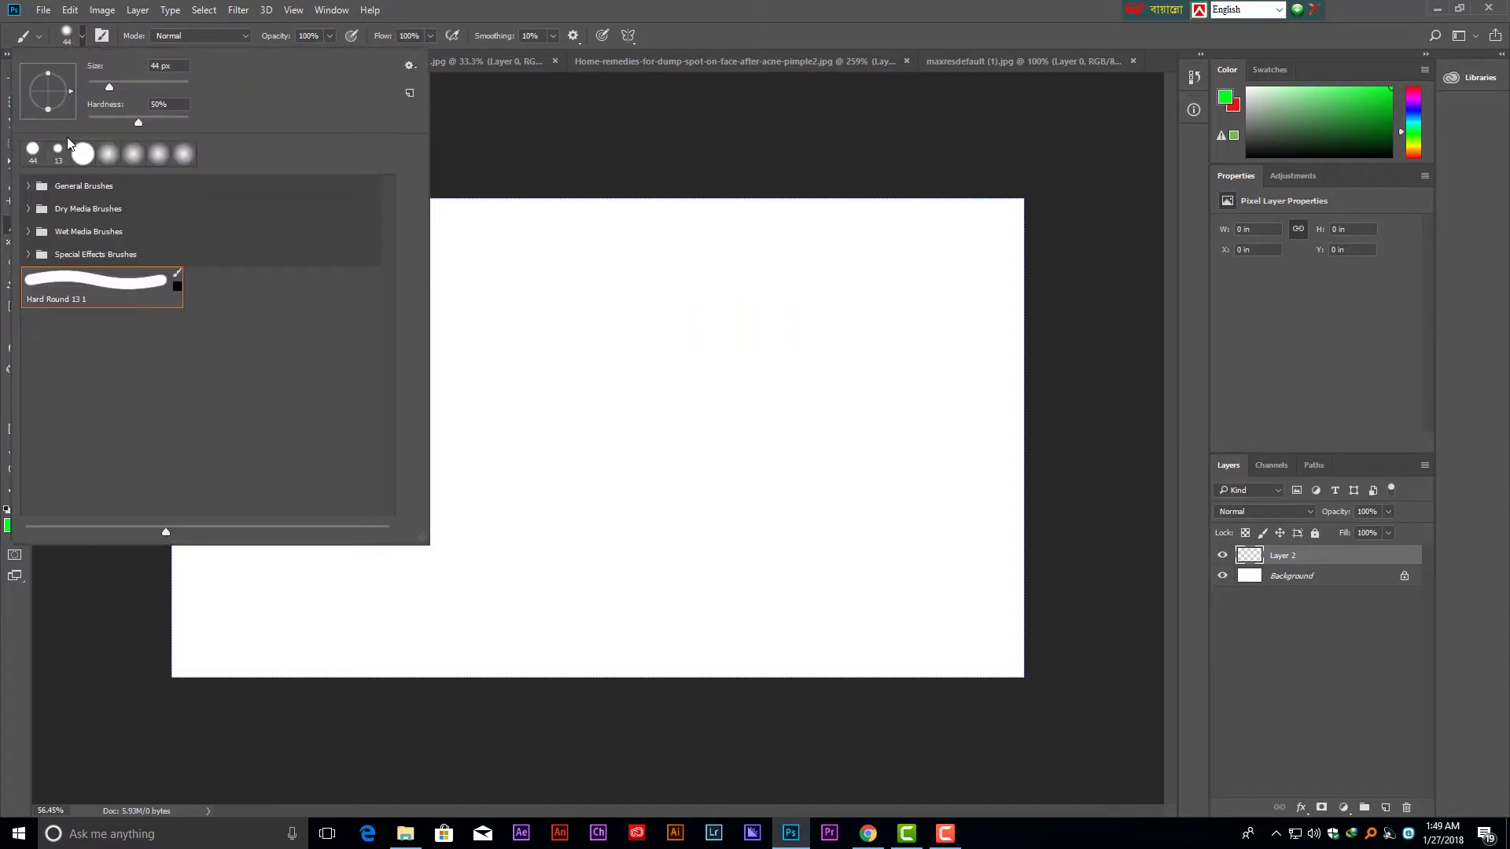
pyautogui.moveTo(114, 86); pyautogui.dragTo(106, 83)
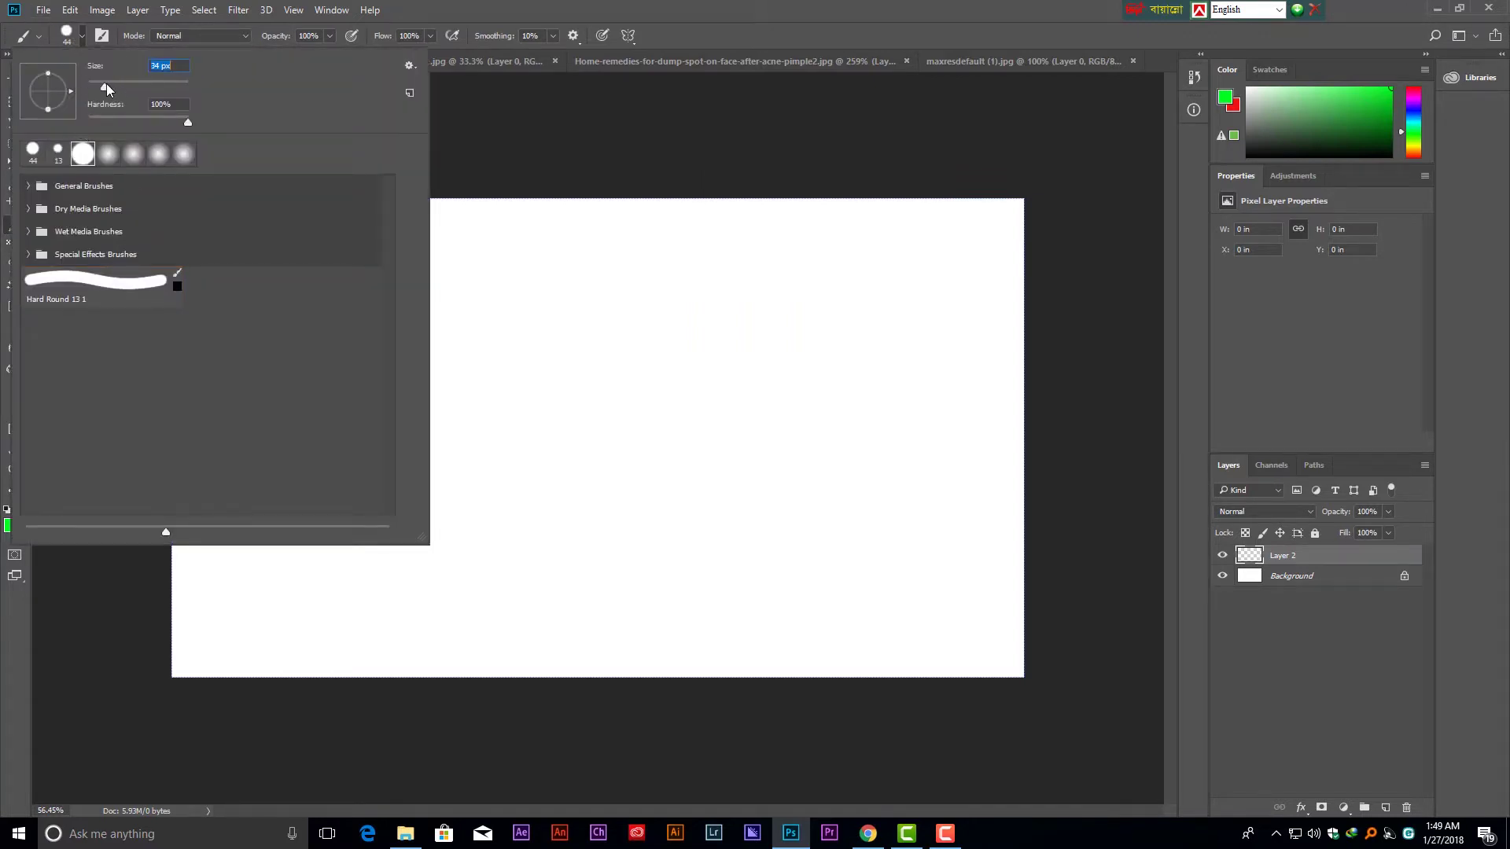
pyautogui.click(155, 121)
# Save this brush as preset 'Hard Round 58 1' and paint a green test stroke.
pyautogui.click(408, 93)
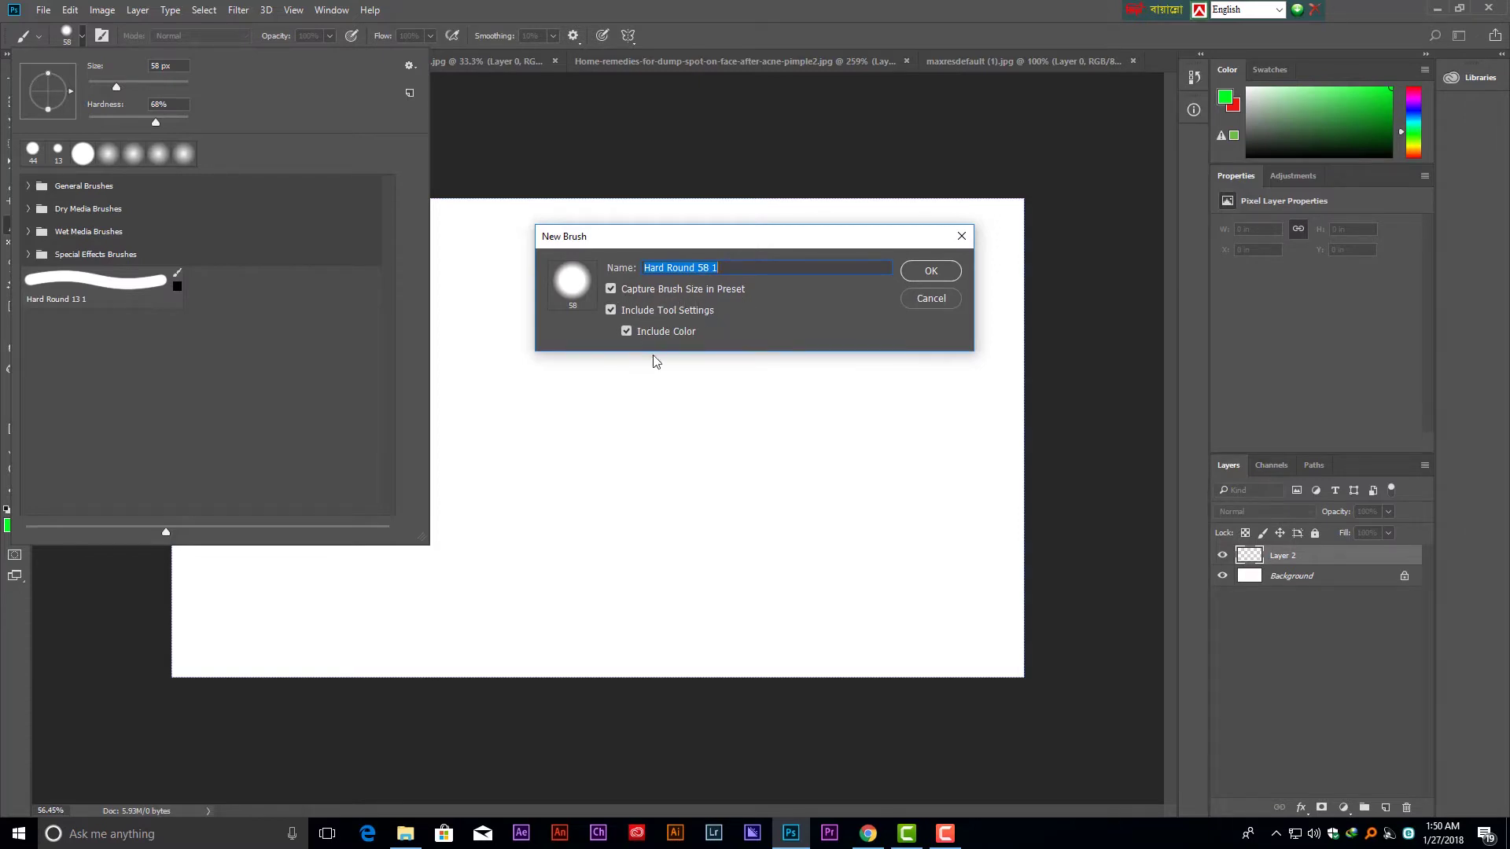
pyautogui.click(931, 271)
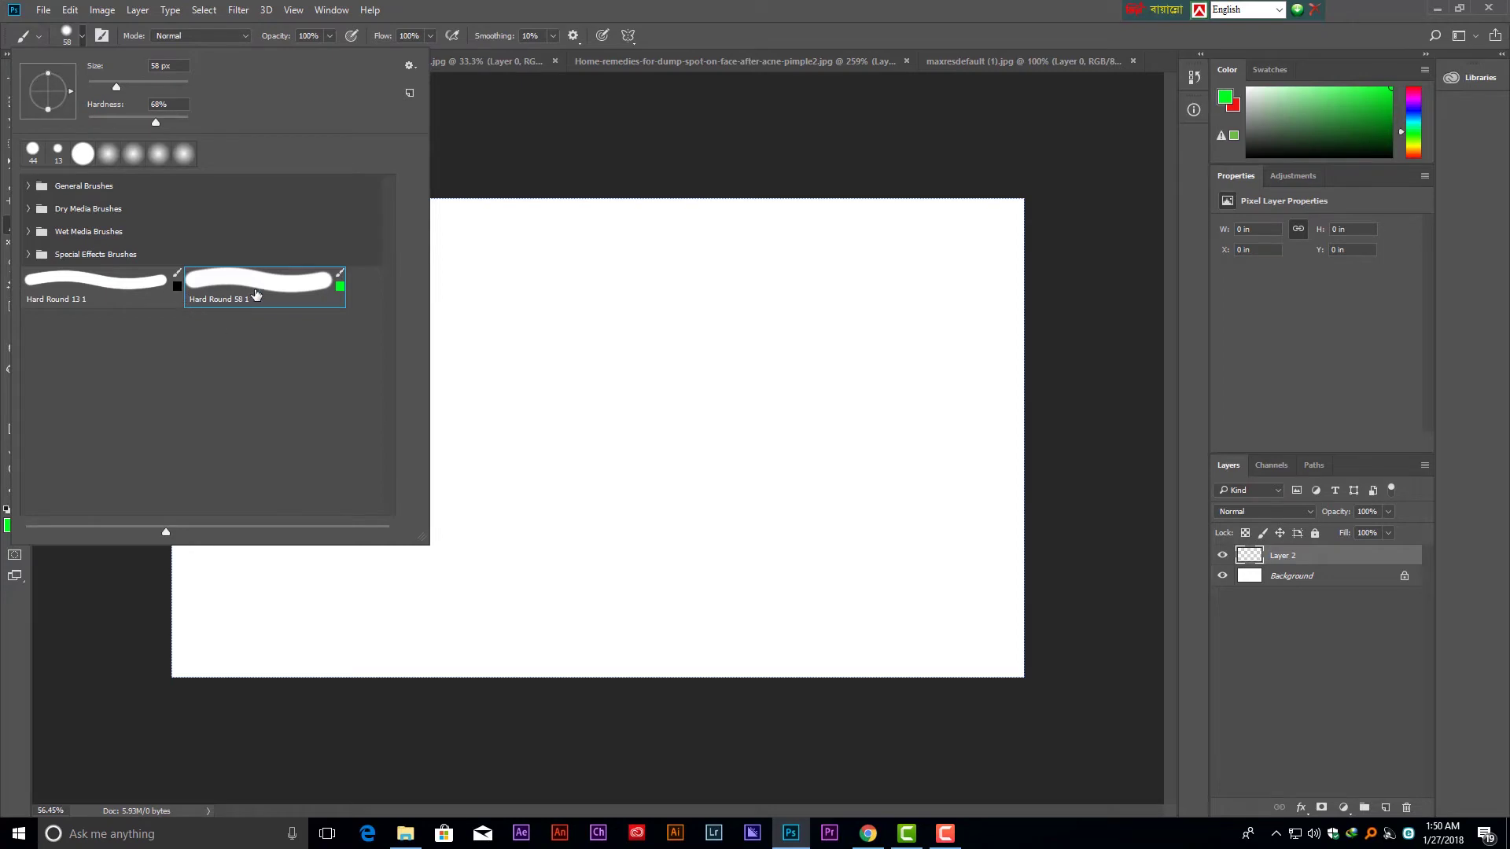
pyautogui.moveTo(599, 309)
pyautogui.mouseDown()
pyautogui.moveTo(831, 549)
pyautogui.moveTo(899, 478)
pyautogui.moveTo(779, 305)
pyautogui.mouseUp()
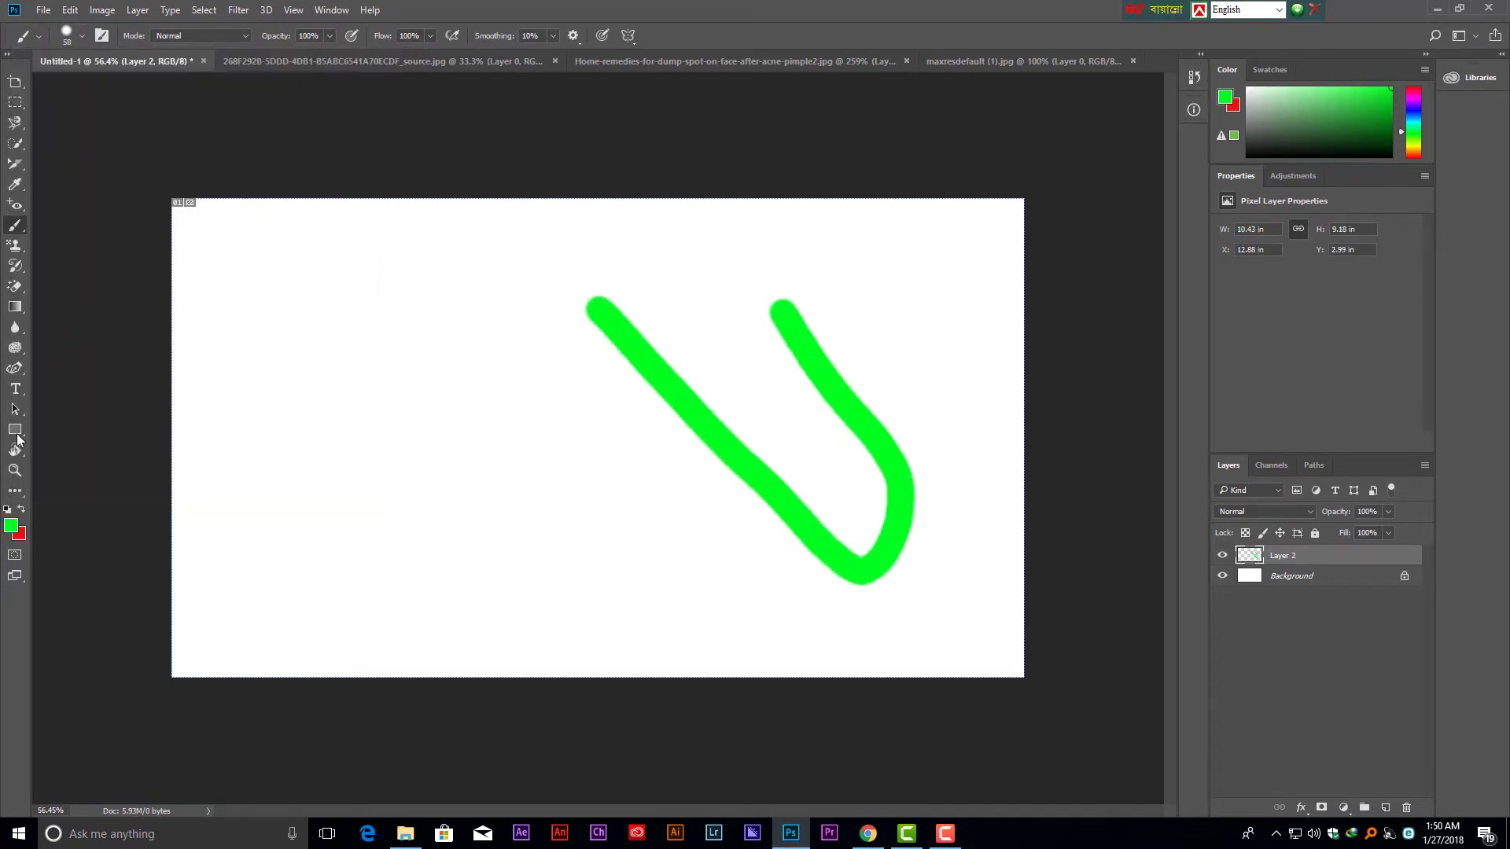
# Paint a black stroke with the Hard Round 13 1 preset, then delete the black and green strokes.
pyautogui.click(72, 36)
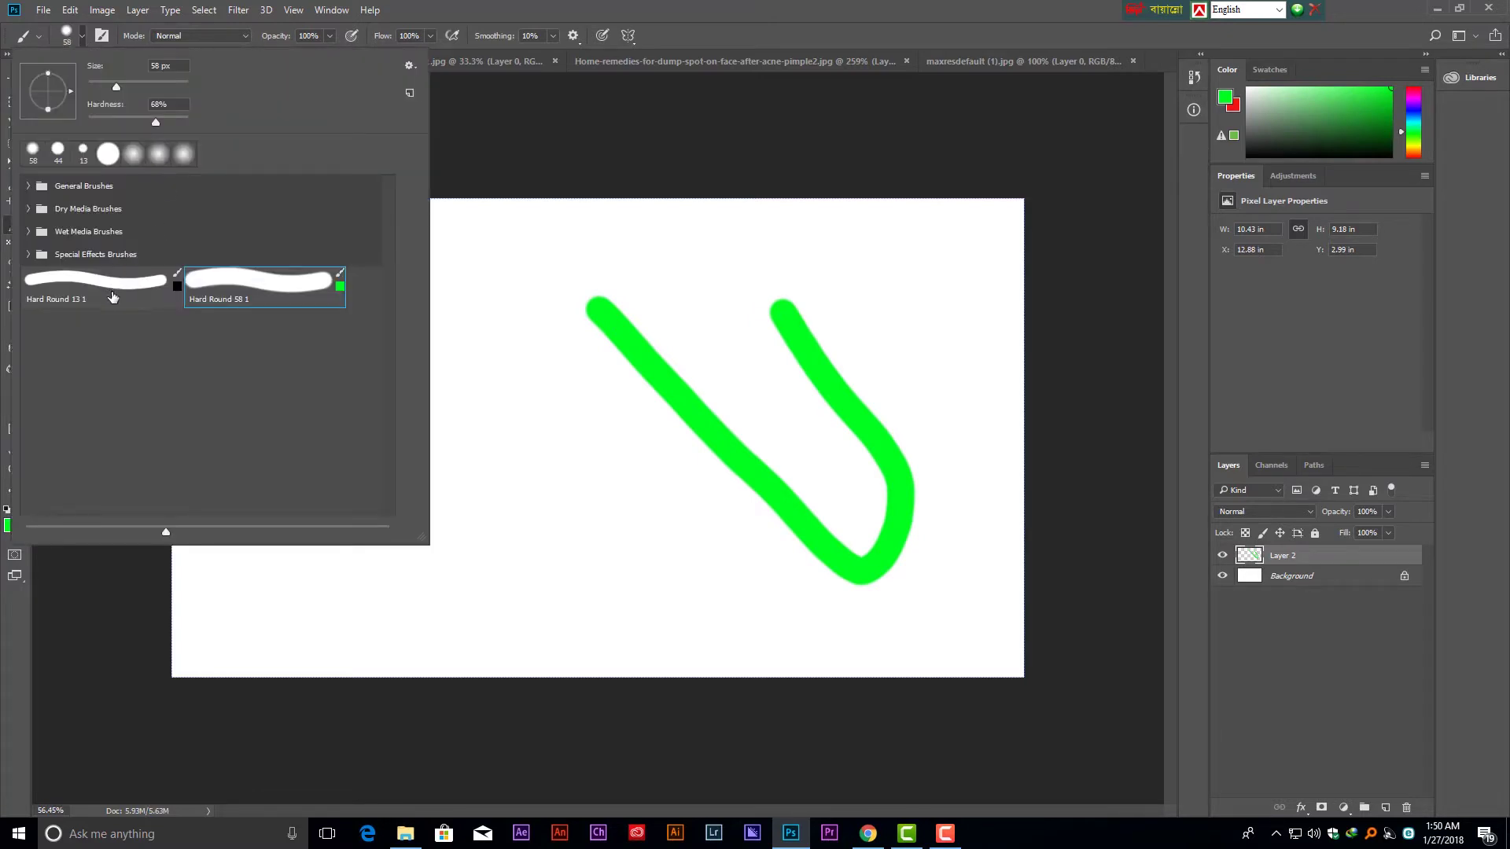
pyautogui.click(112, 294)
pyautogui.moveTo(525, 397); pyautogui.dragTo(355, 437)
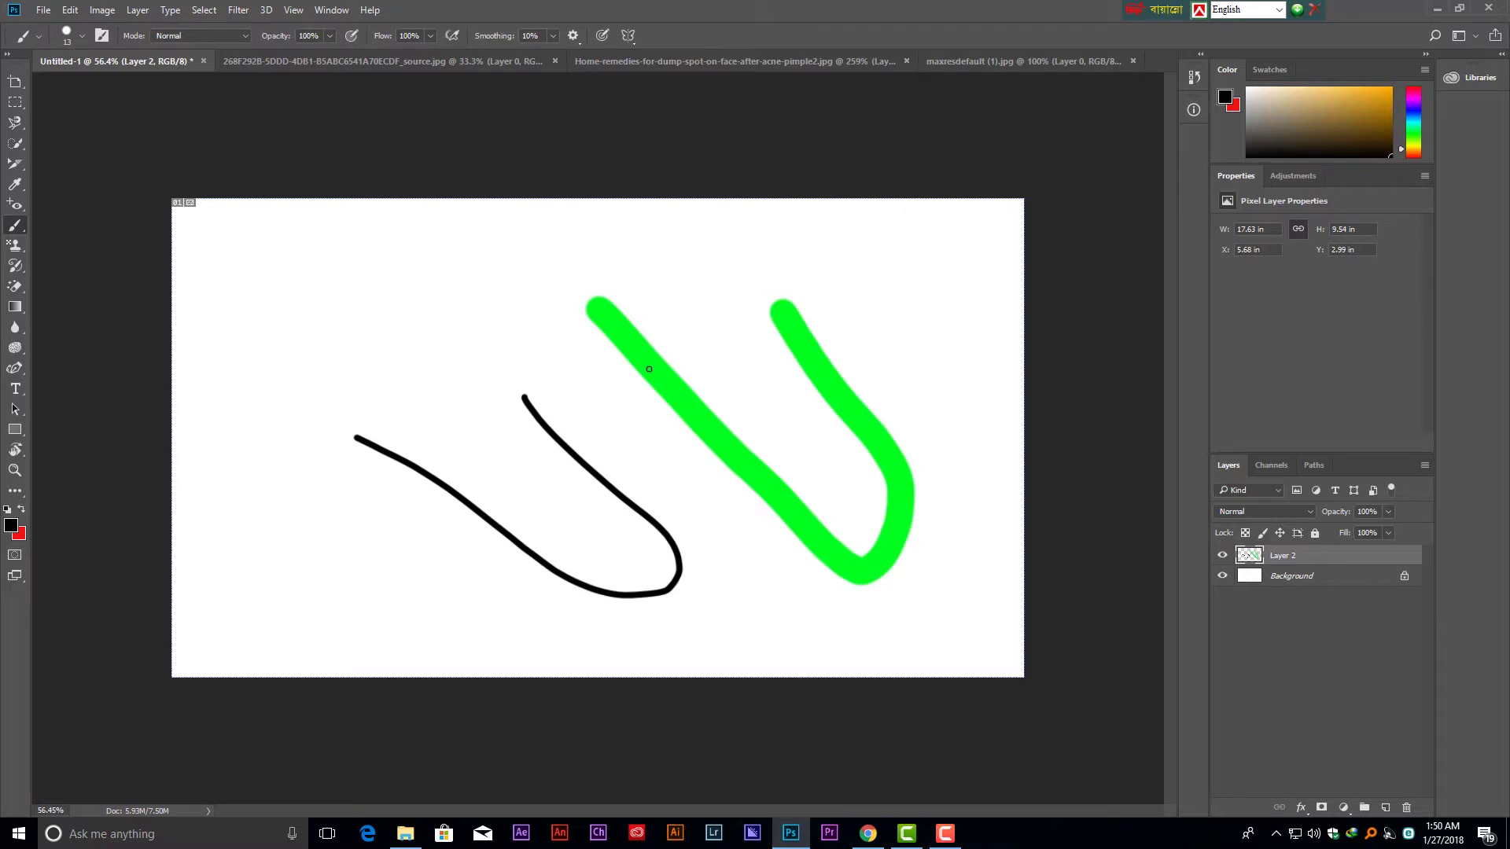
pyautogui.press('Delete')
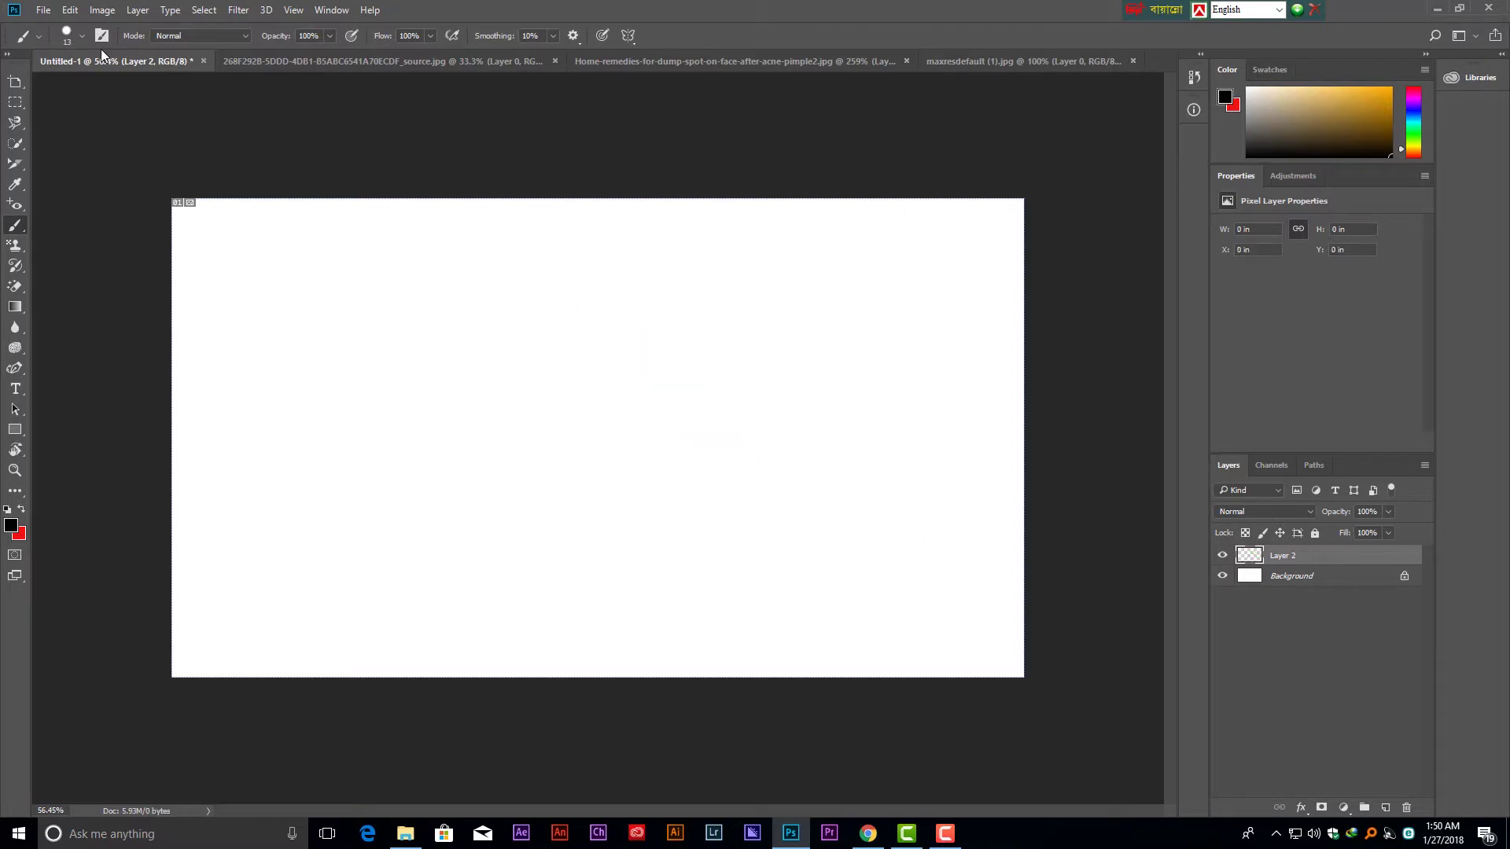
# Enable Paint Symmetry under Technology Previews in Preferences > General.
pyautogui.click(70, 10)
pyautogui.moveTo(97, 621)
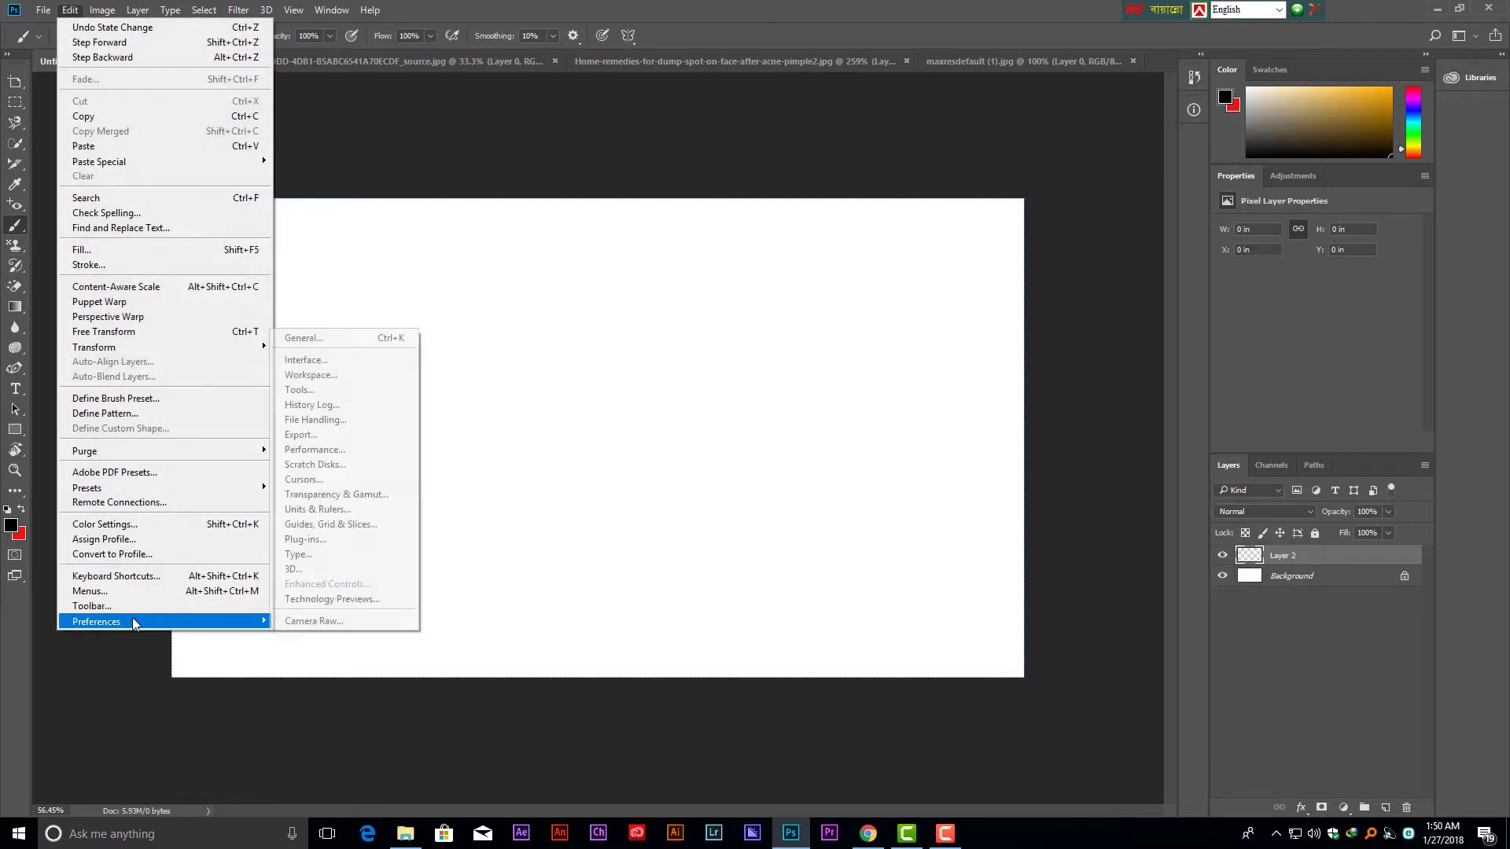
pyautogui.click(314, 338)
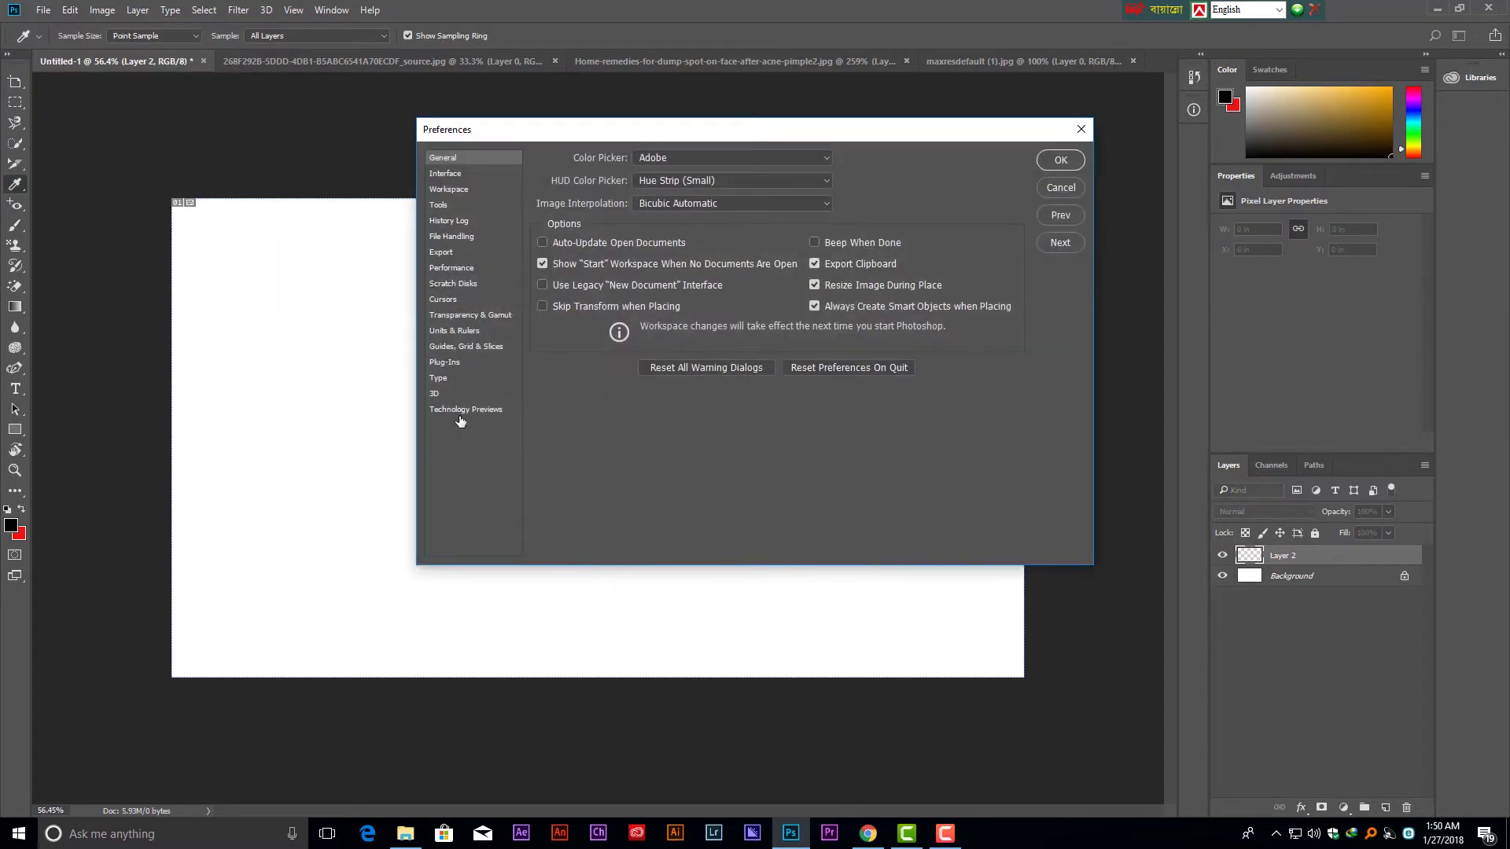
pyautogui.click(488, 409)
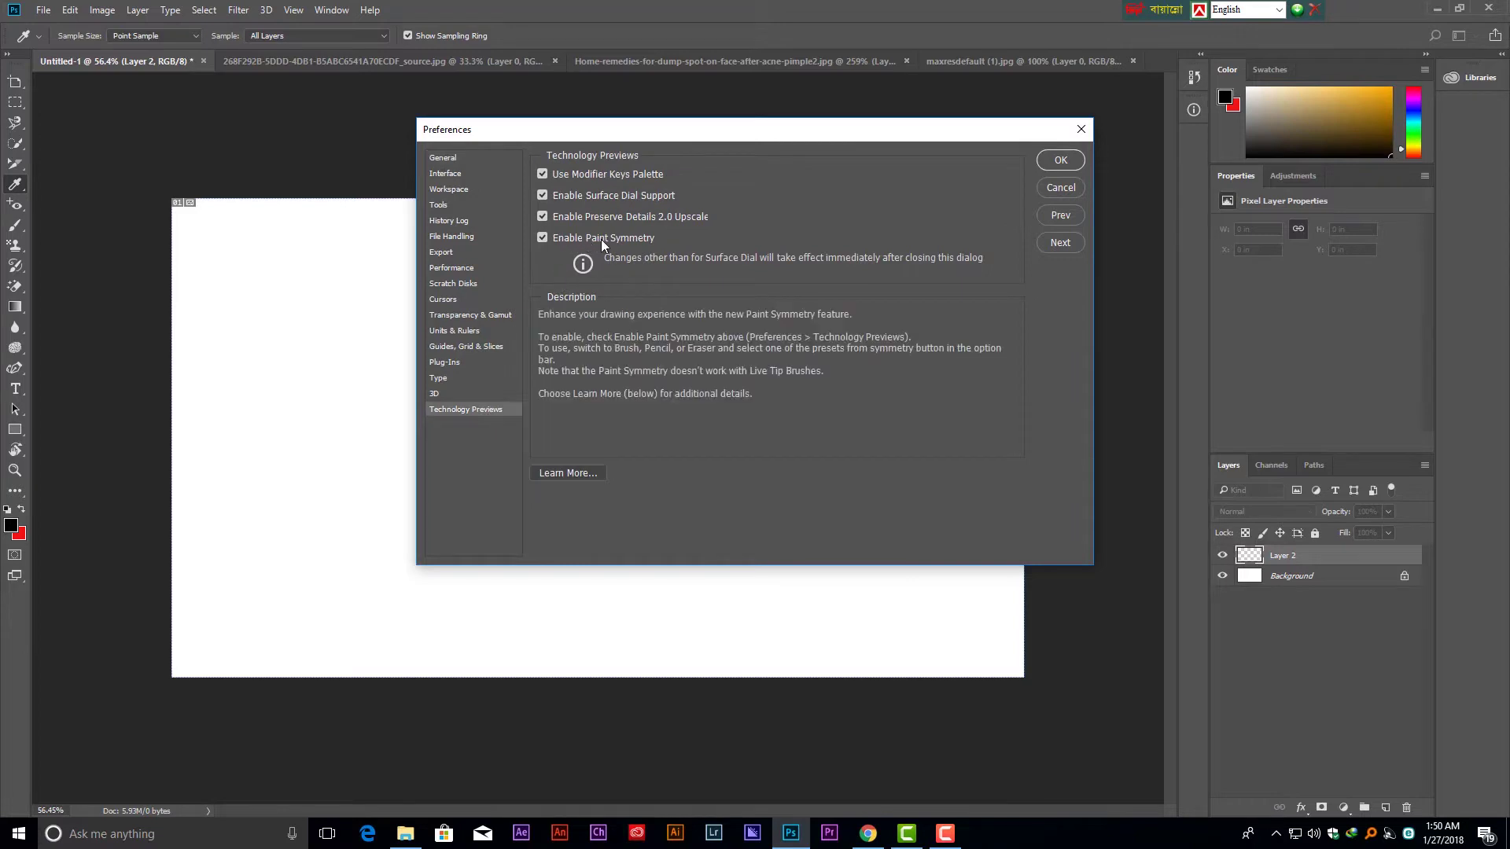
pyautogui.click(543, 237)
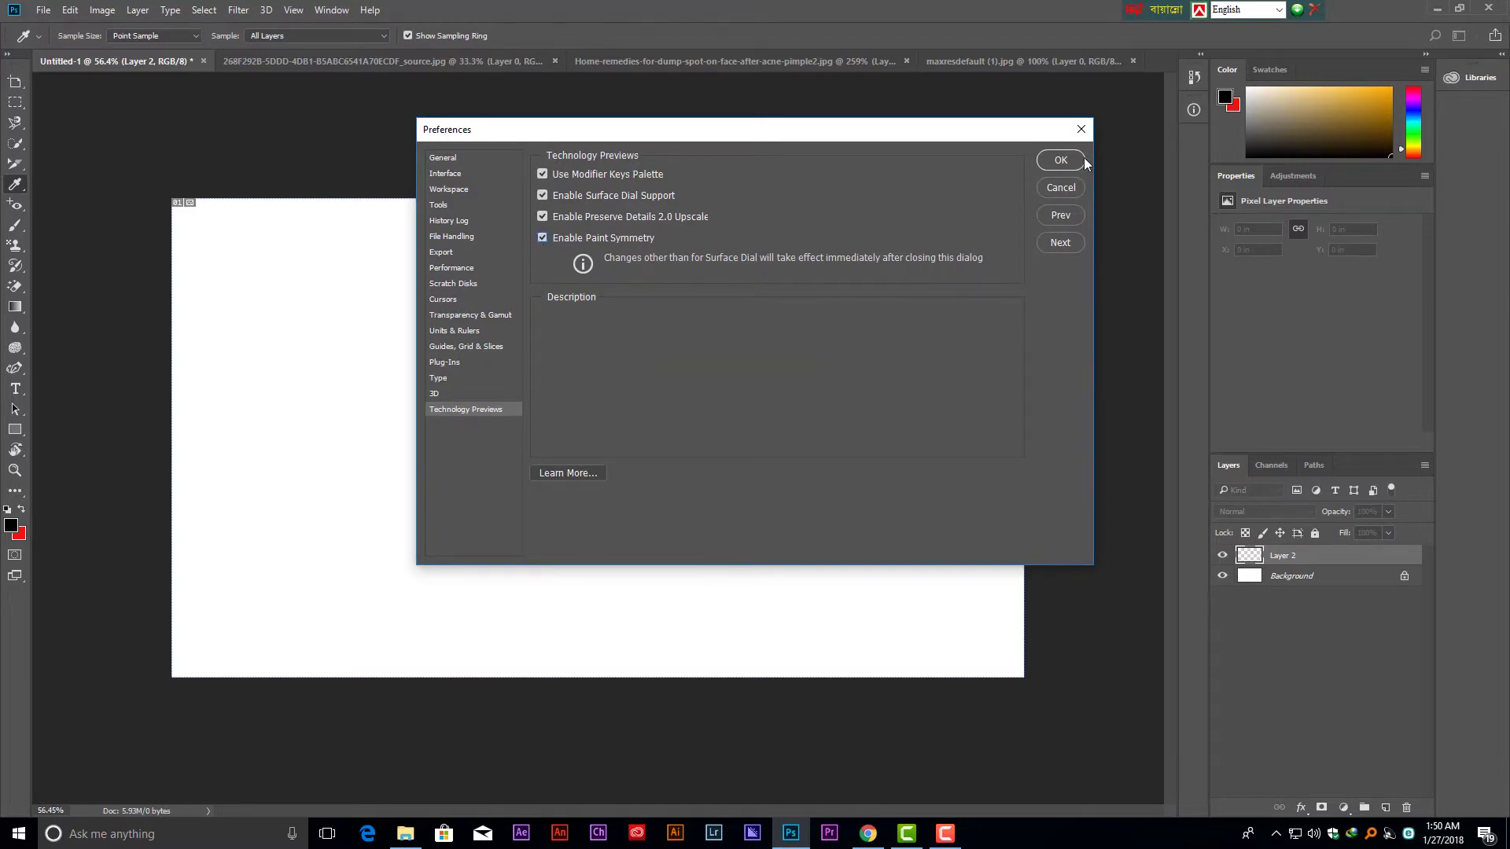
pyautogui.click(1060, 160)
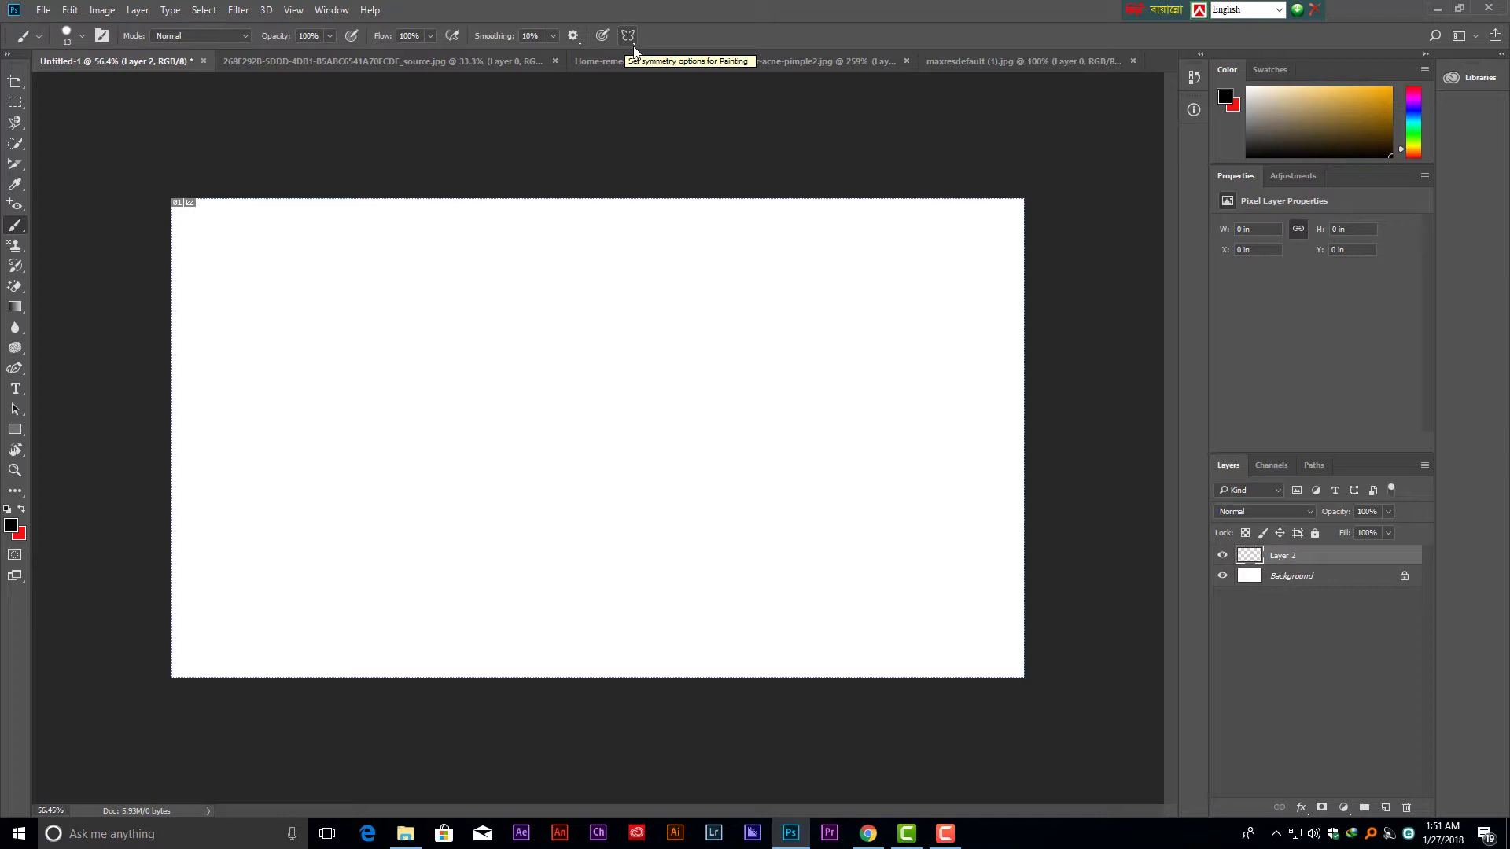
# Add a New Vertical symmetry axis to the canvas and commit it.
pyautogui.click(629, 36)
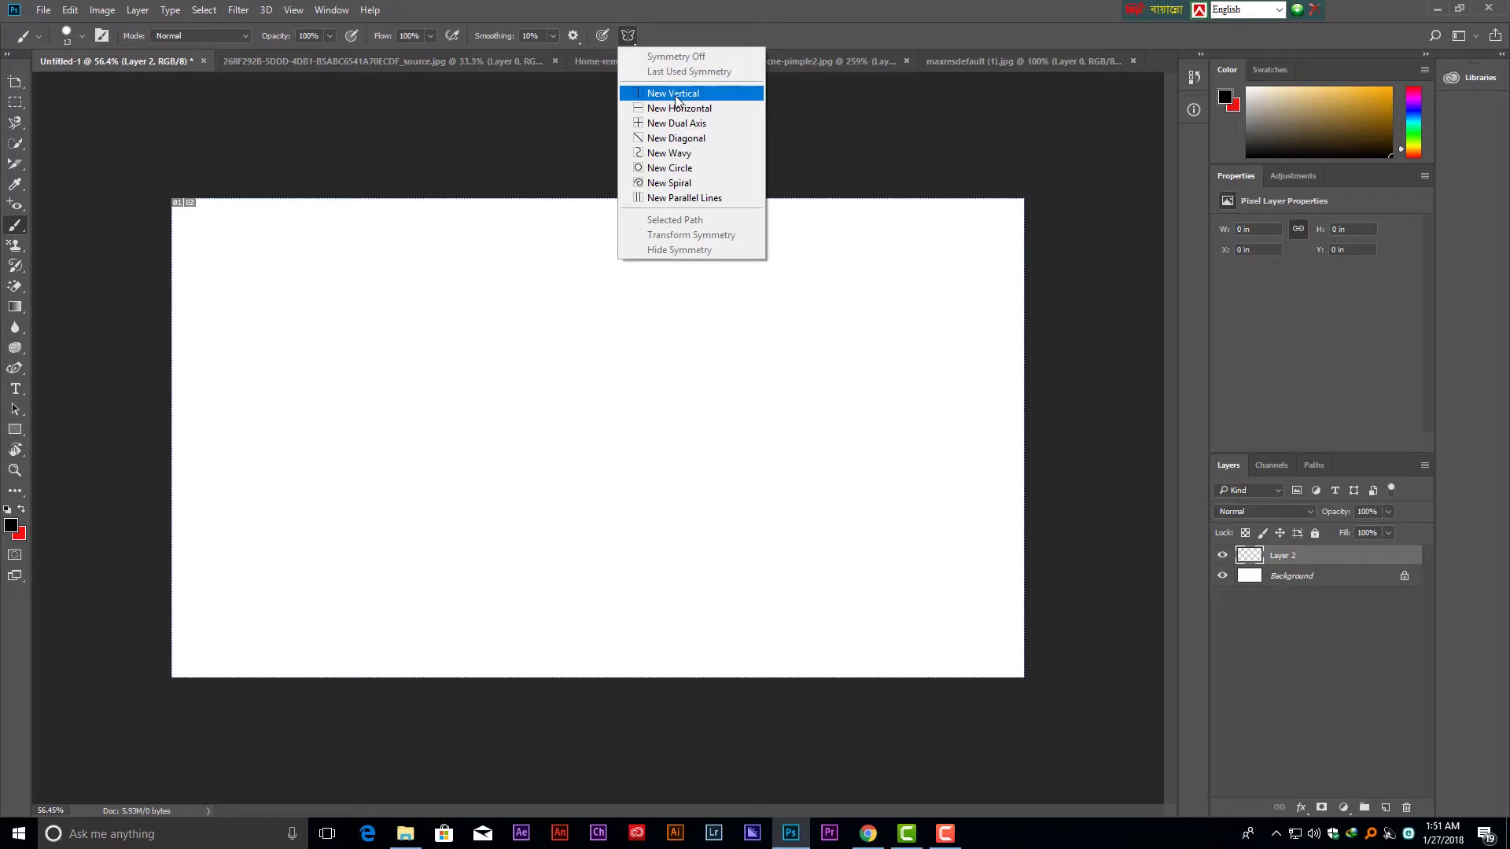
pyautogui.click(676, 94)
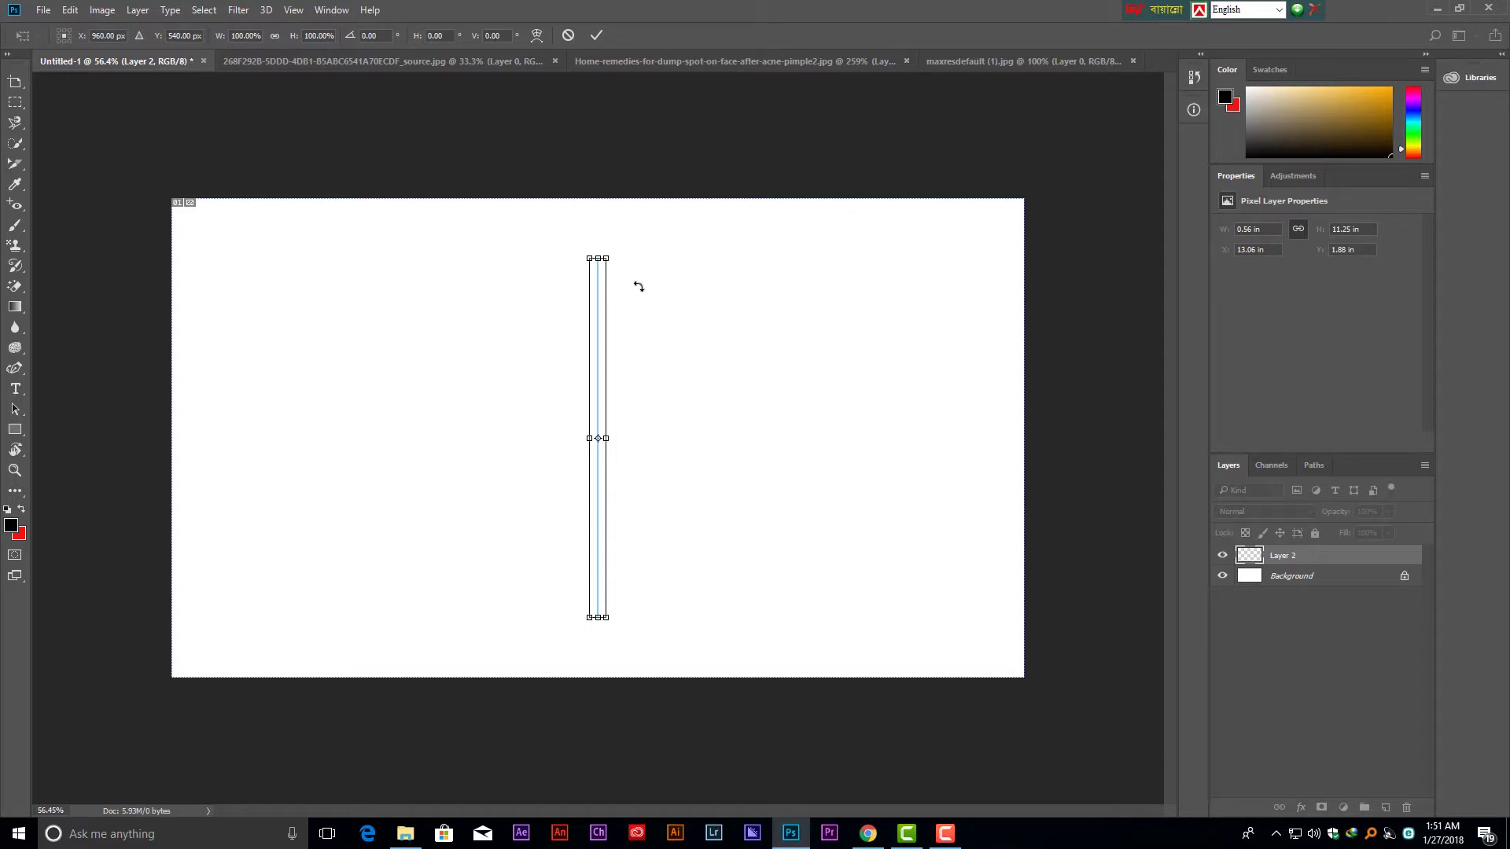
pyautogui.press('Return')
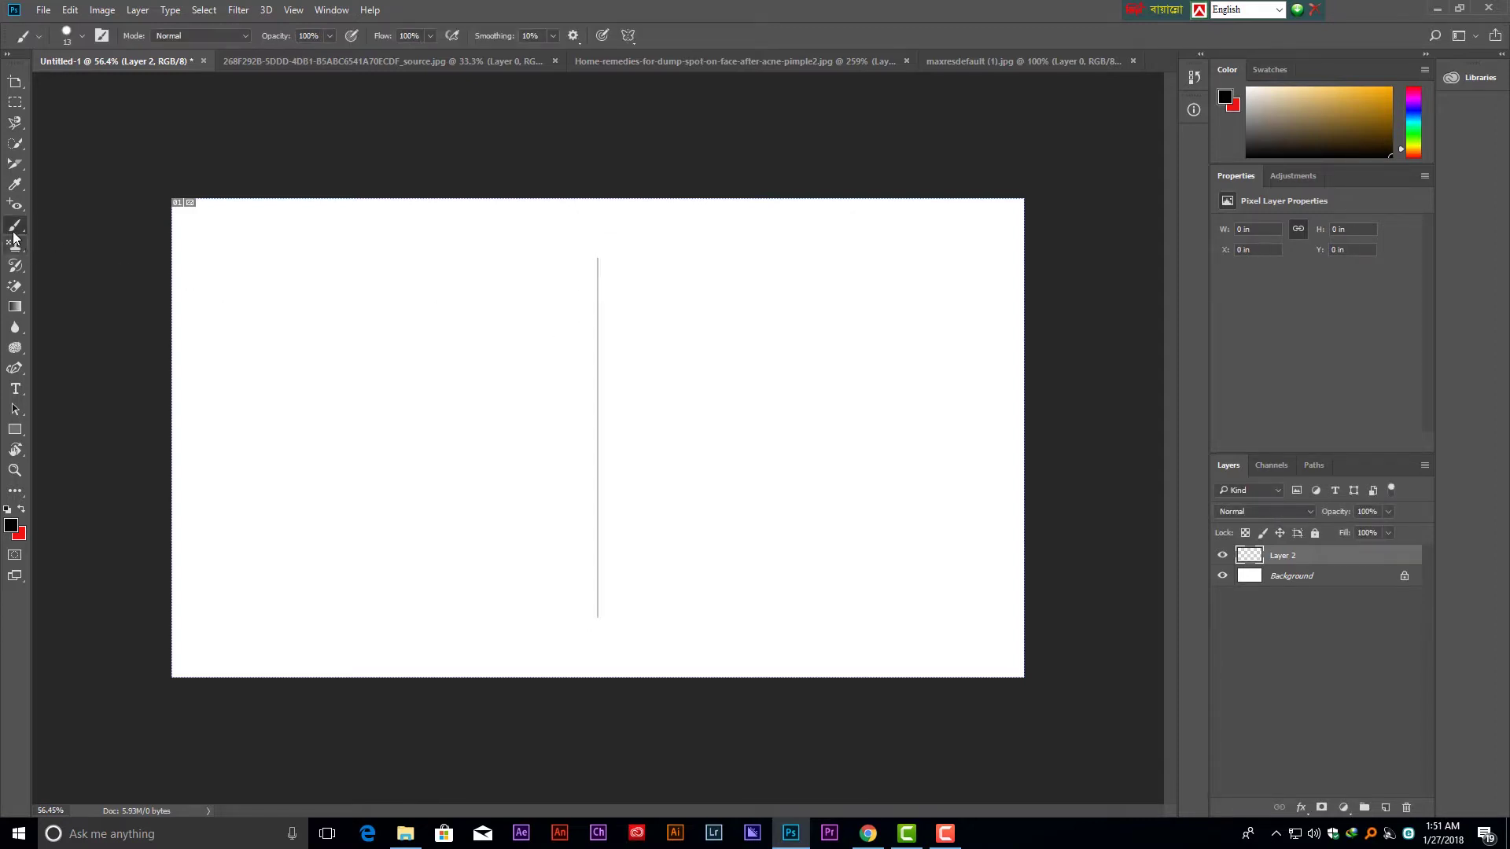
# Paint a mirrored stroke with the 58 px green Hard Round preset, then undo it.
pyautogui.rightClick(13, 228)
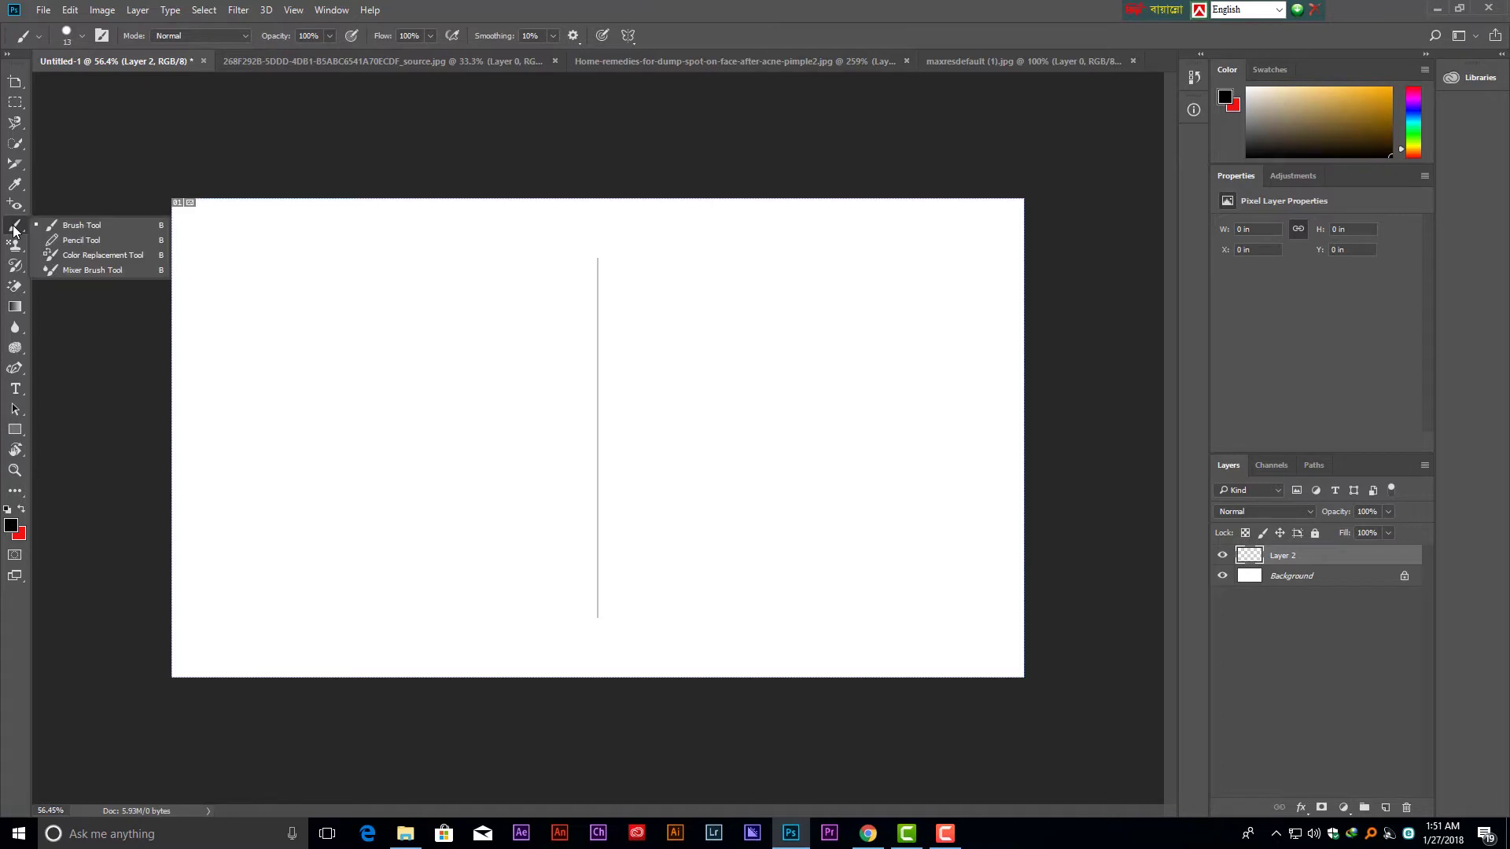
pyautogui.click(69, 35)
pyautogui.click(256, 295)
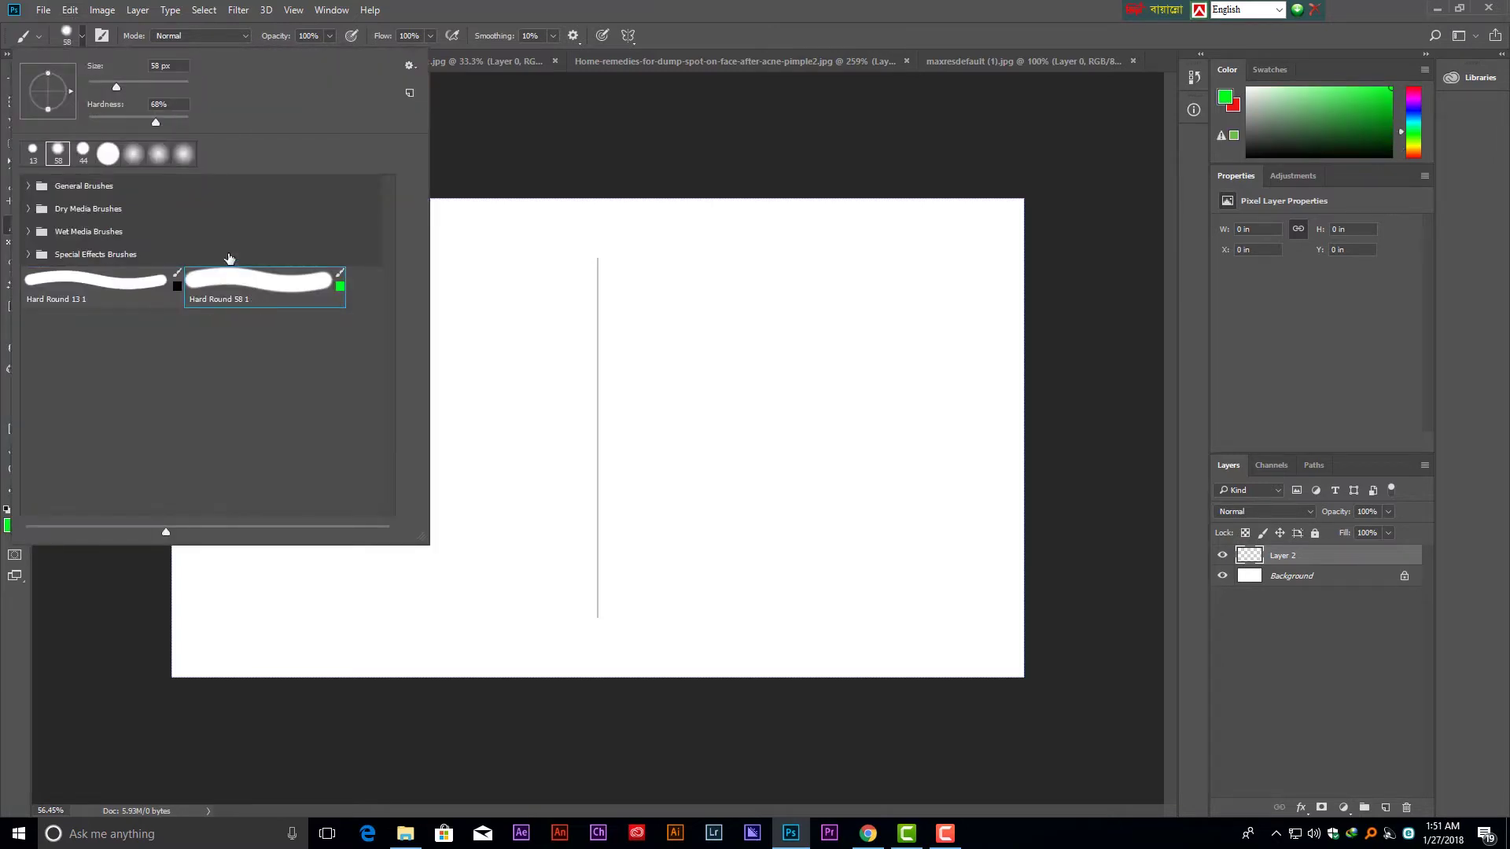
pyautogui.click(579, 266)
pyautogui.moveTo(579, 266)
pyautogui.mouseDown()
pyautogui.moveTo(576, 451)
pyautogui.moveTo(520, 607)
pyautogui.moveTo(539, 638)
pyautogui.mouseUp()
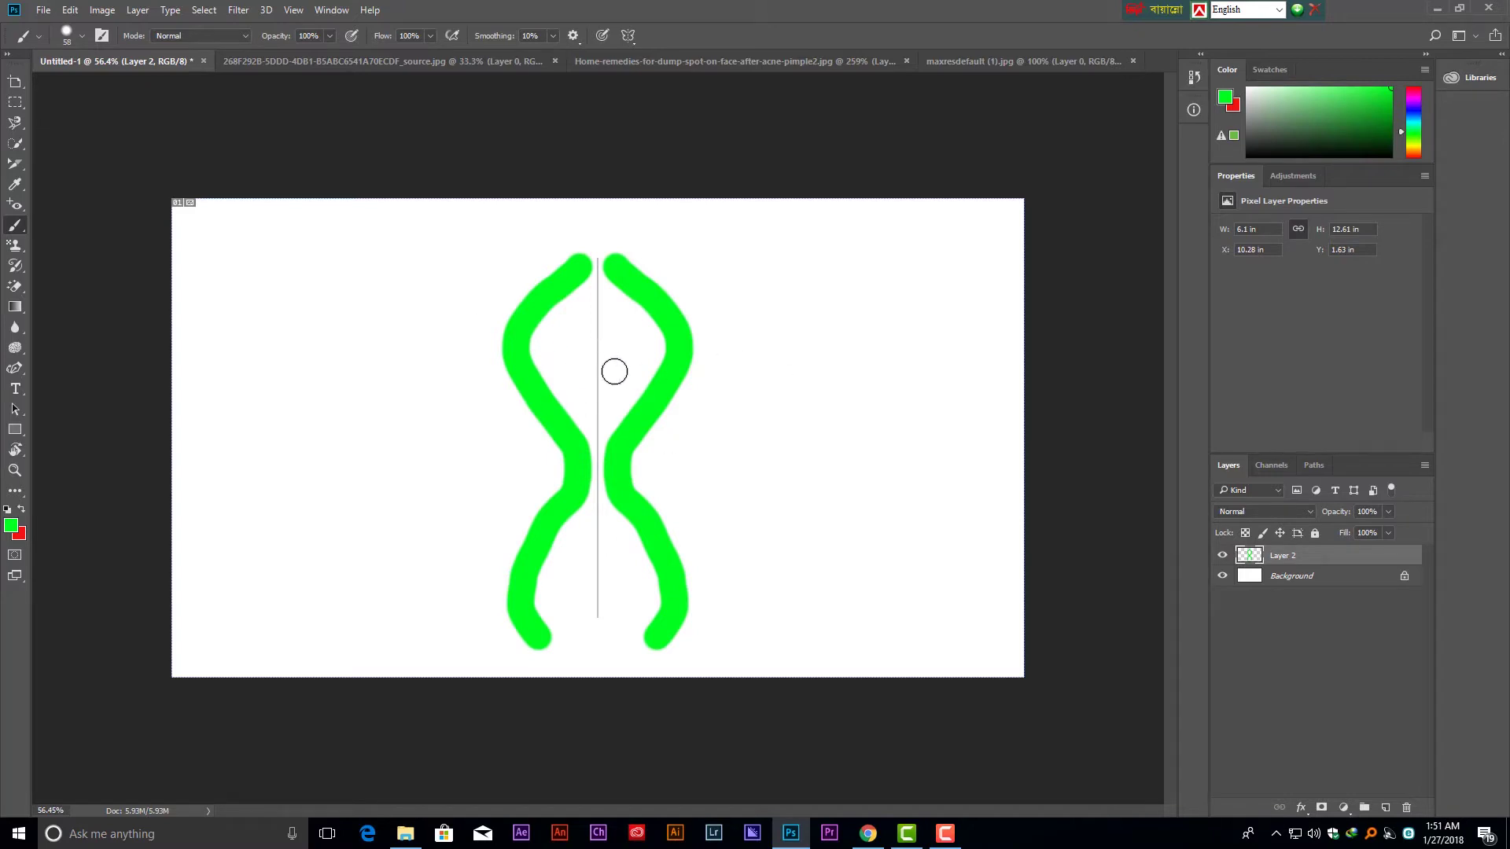
pyautogui.hotkey('ctrl', 'z')
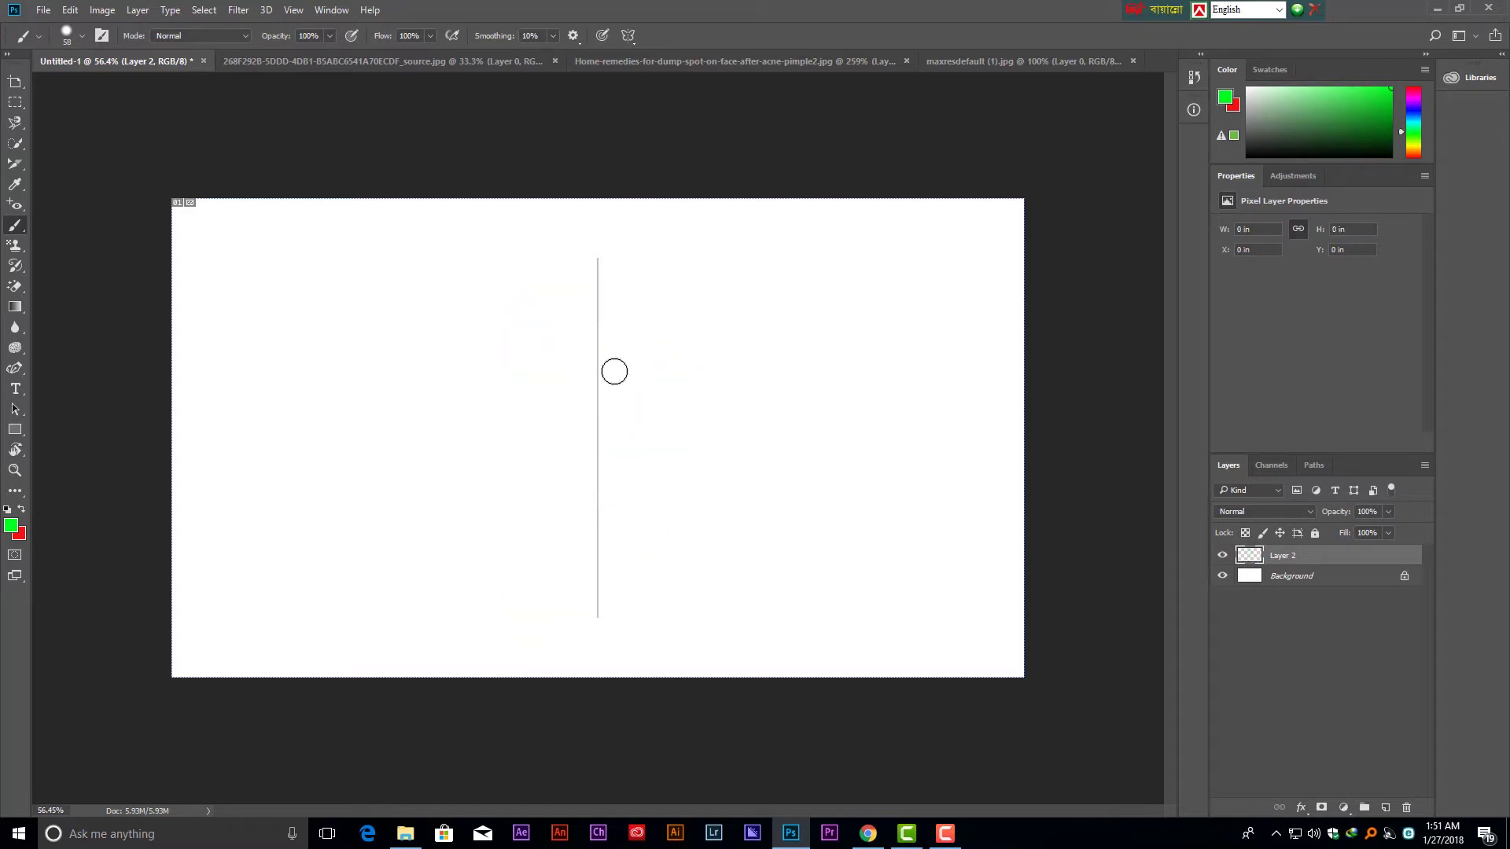
# Replace the vertical axis with a New Wavy symmetry path and commit it.
pyautogui.click(626, 36)
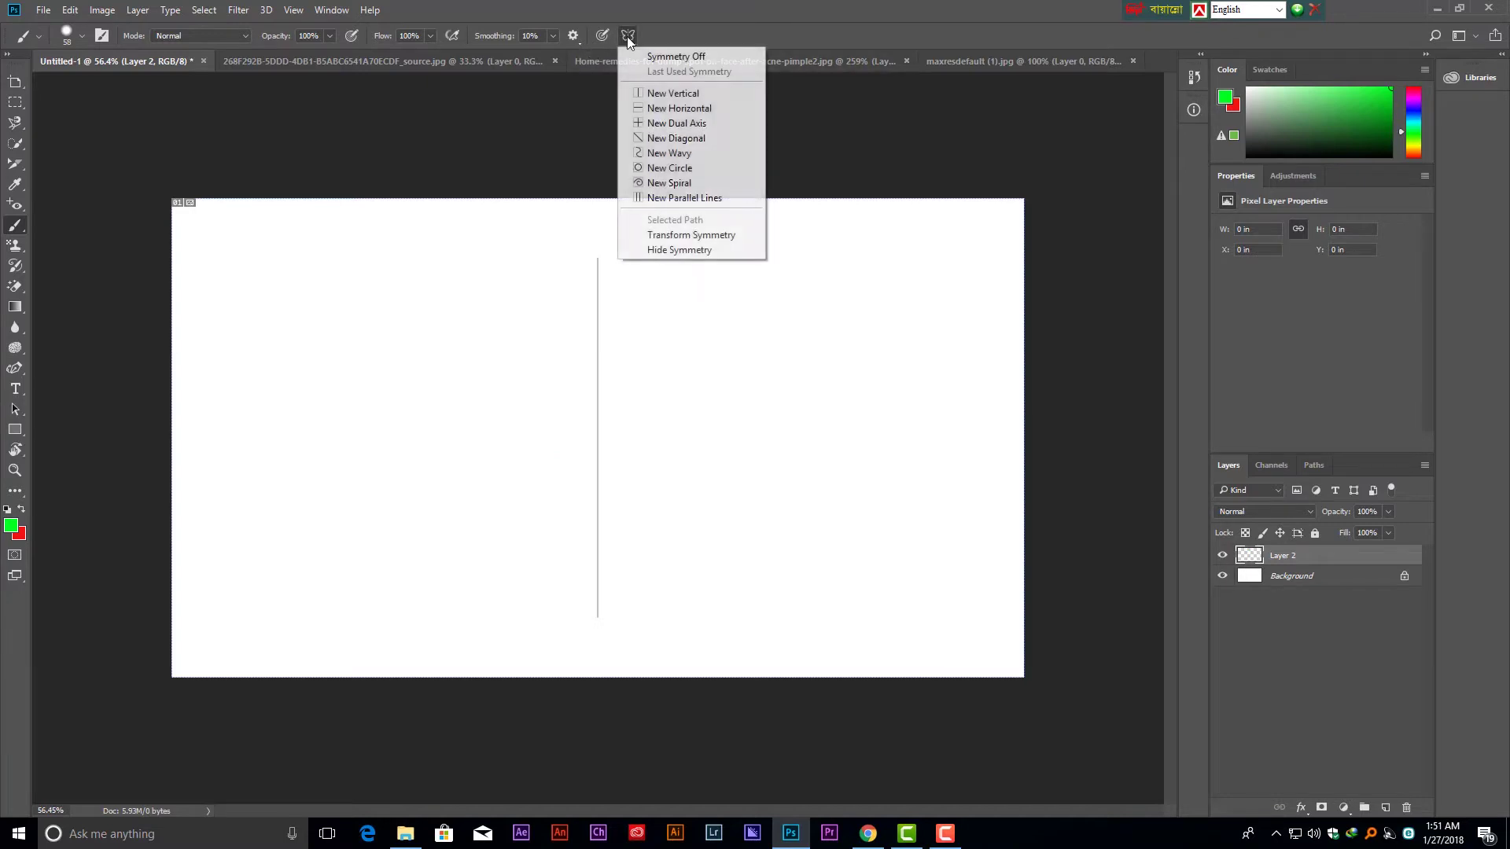
pyautogui.click(665, 155)
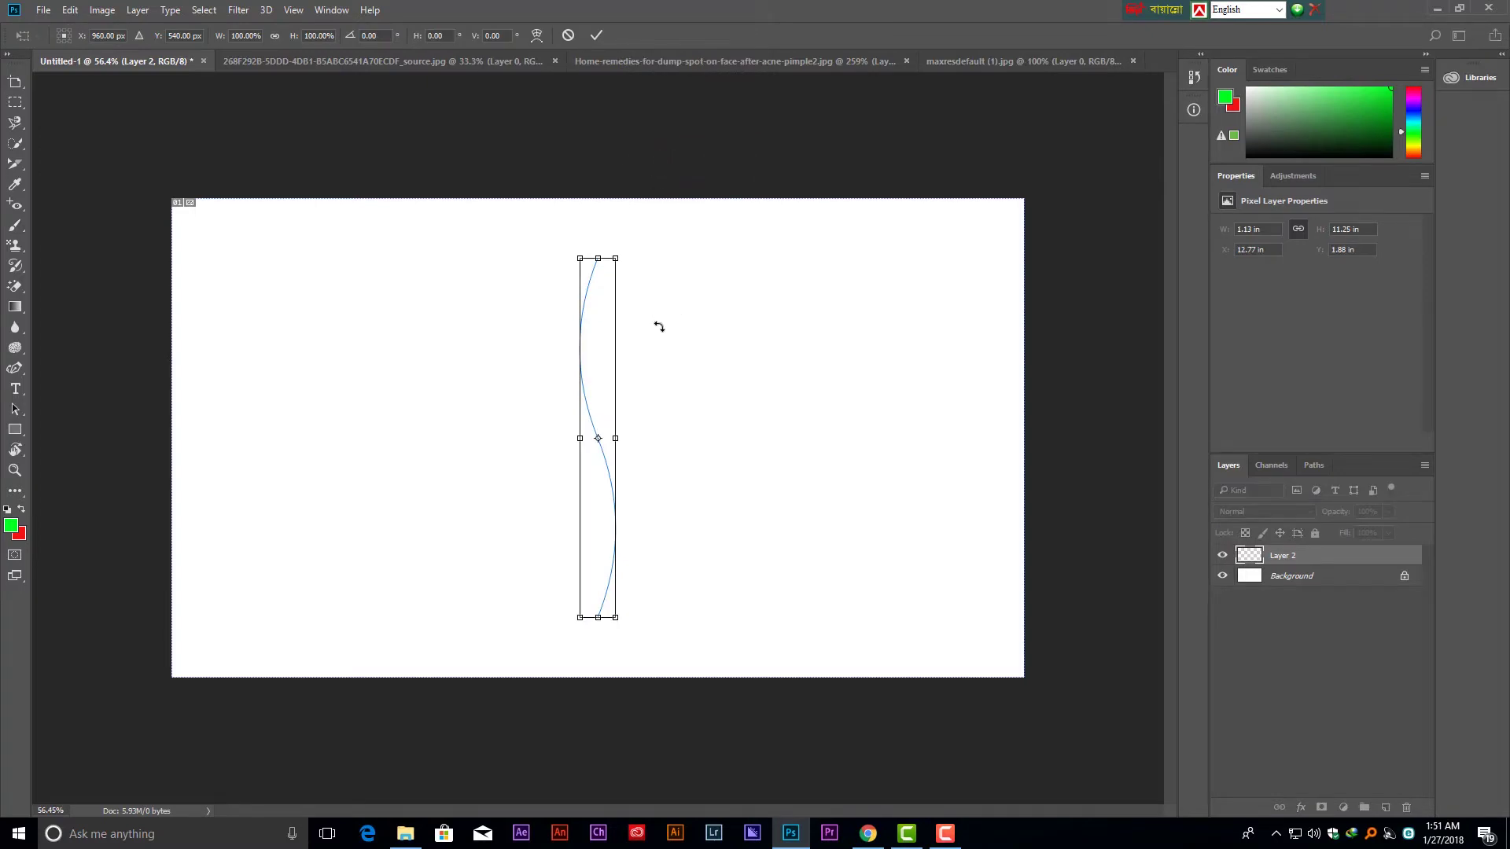
pyautogui.press('Return')
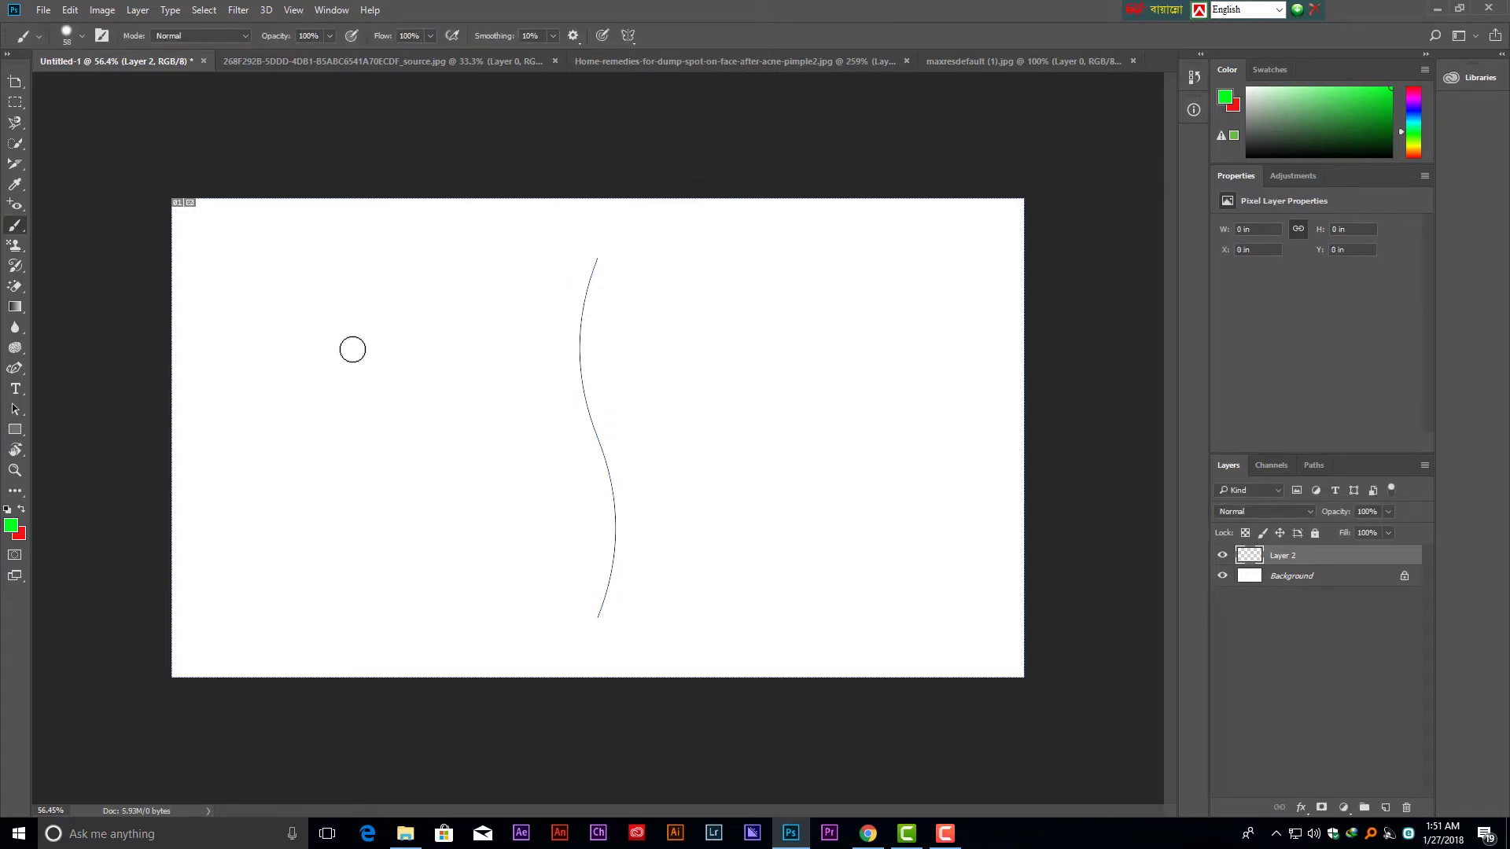
# Shrink the brush with [, paint a mirrored green vase outline, then undo it.
pyautogui.press('[')
pyautogui.press('[')
pyautogui.press('[')
pyautogui.moveTo(585, 265)
pyautogui.mouseDown()
pyautogui.moveTo(522, 418)
pyautogui.moveTo(475, 479)
pyautogui.moveTo(462, 539)
pyautogui.moveTo(489, 587)
pyautogui.moveTo(596, 634)
pyautogui.mouseUp()
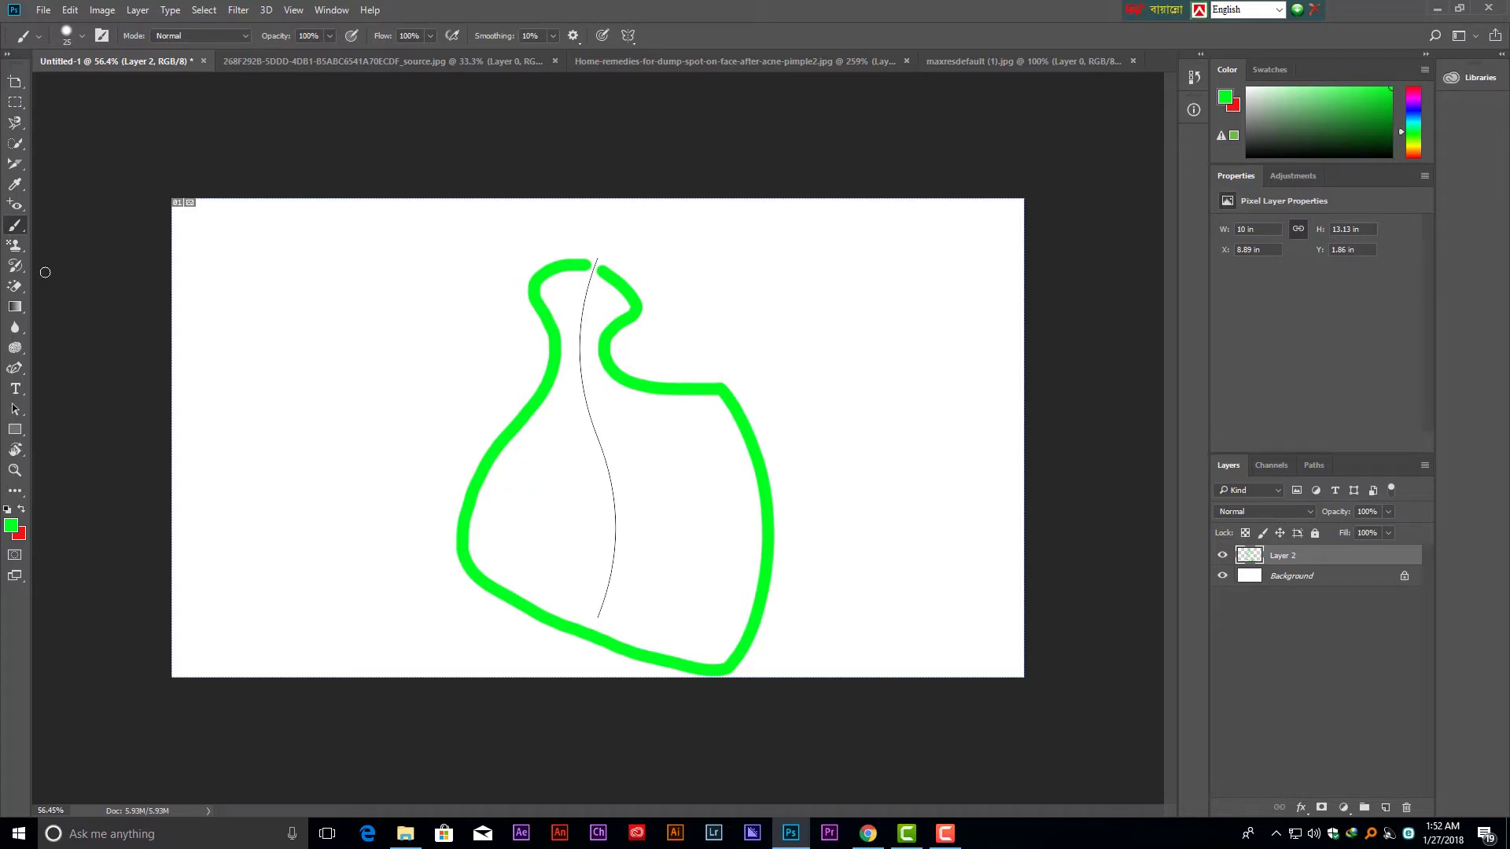
pyautogui.hotkey('ctrl', 'z')
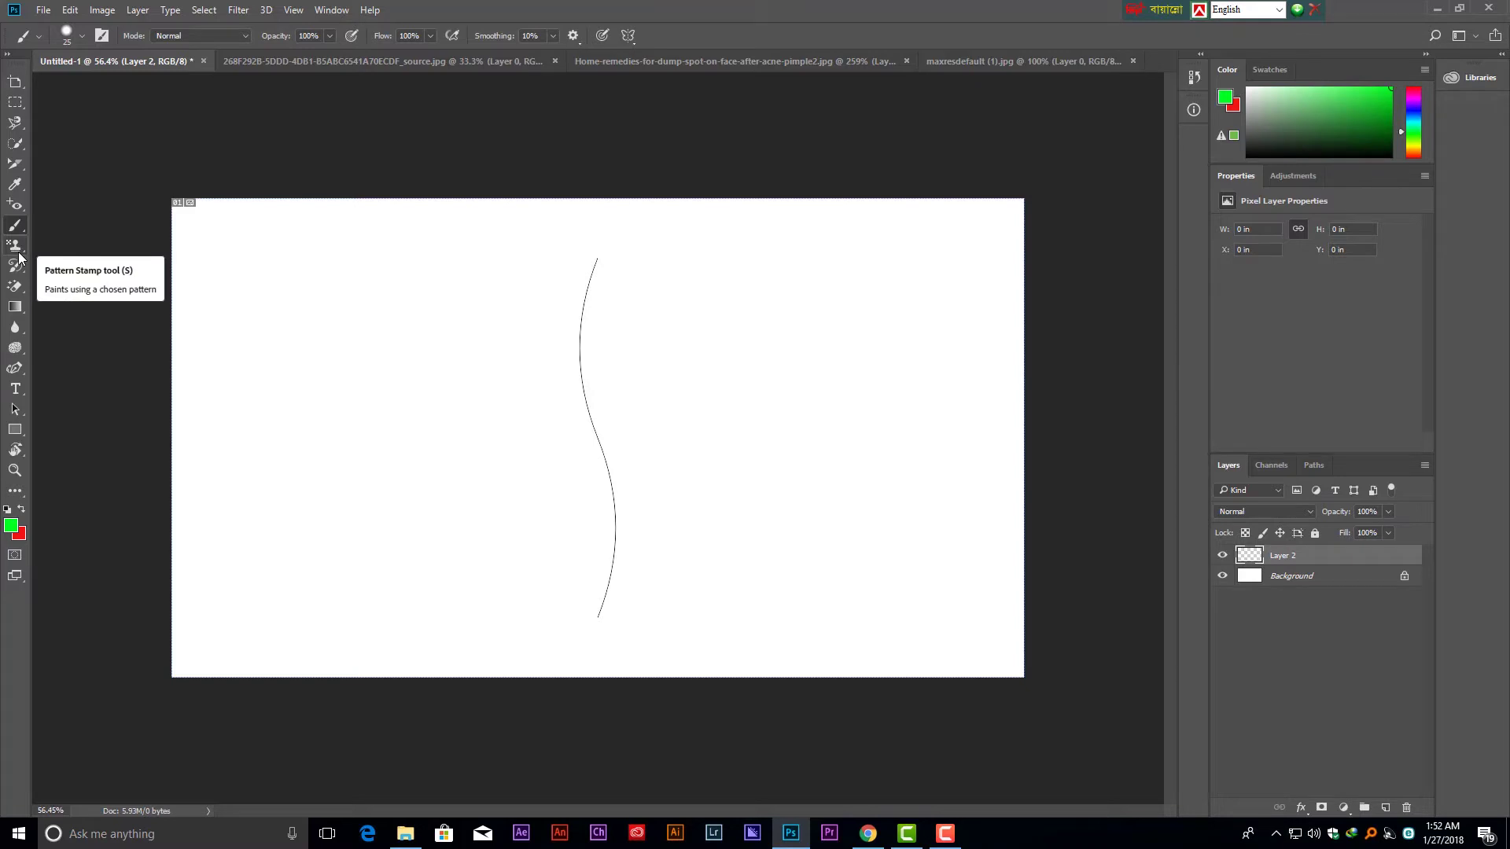
# Make the Clone Stamp Tool active and bring the flying bird photo to the front.
pyautogui.rightClick(16, 246)
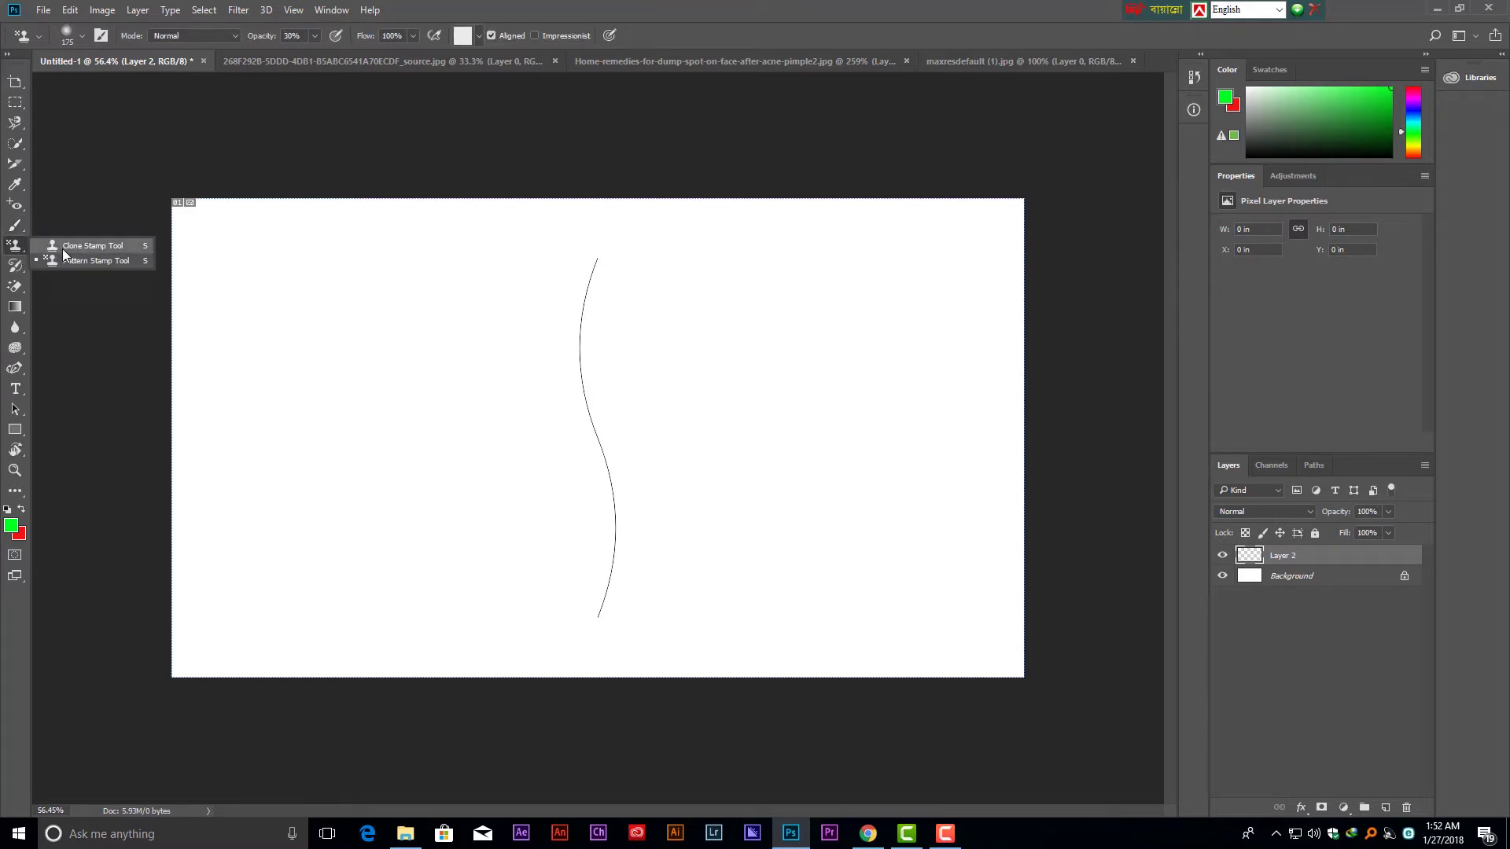
pyautogui.click(74, 246)
pyautogui.rightClick(21, 252)
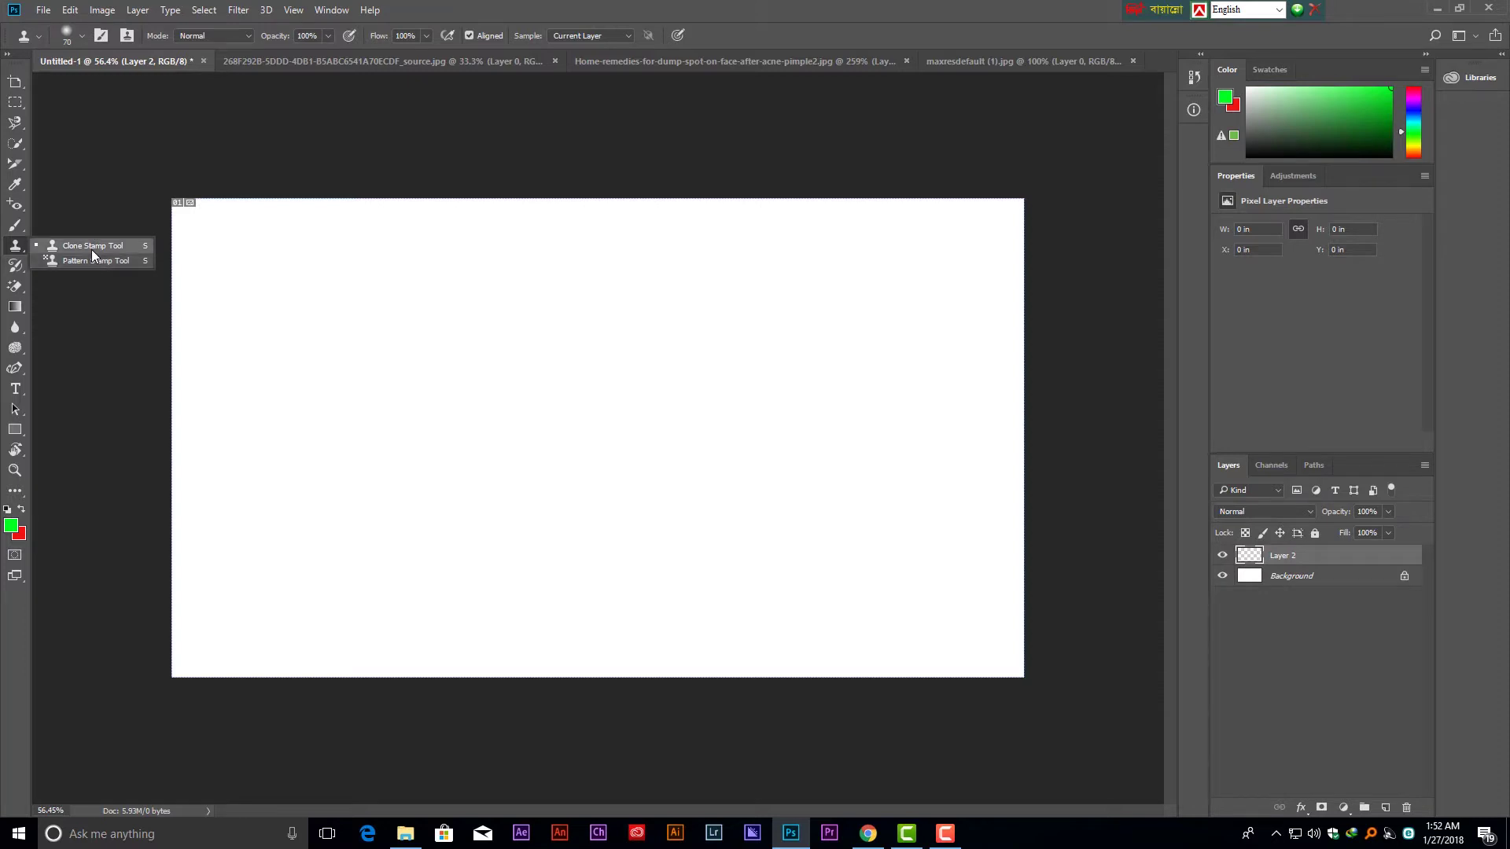
pyautogui.click(92, 248)
pyautogui.click(393, 60)
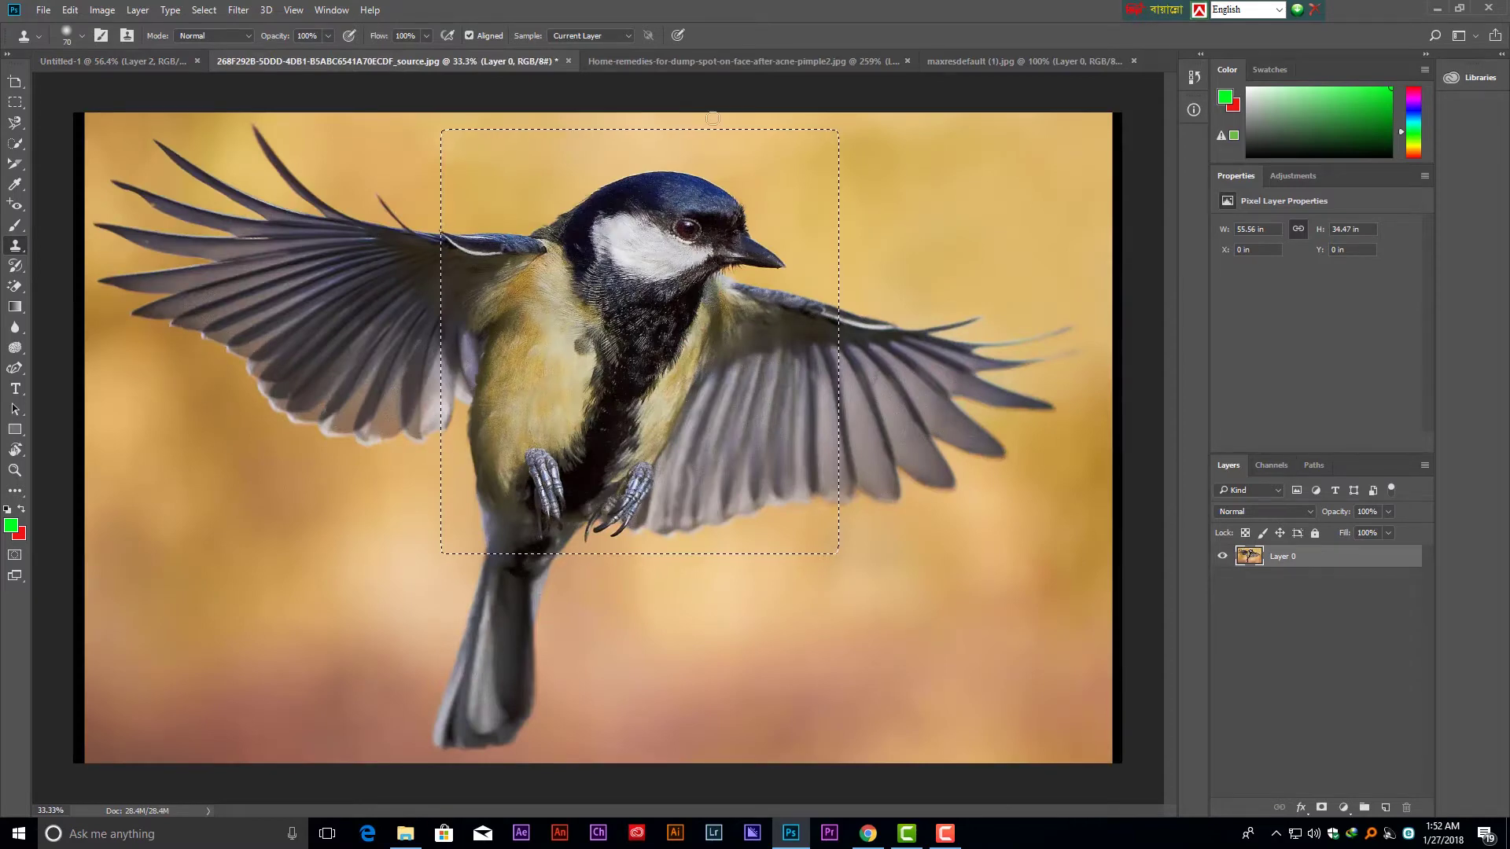
# On the face photo, shrink the brush and clone clean skin over the red spot left of the mouth.
pyautogui.click(742, 63)
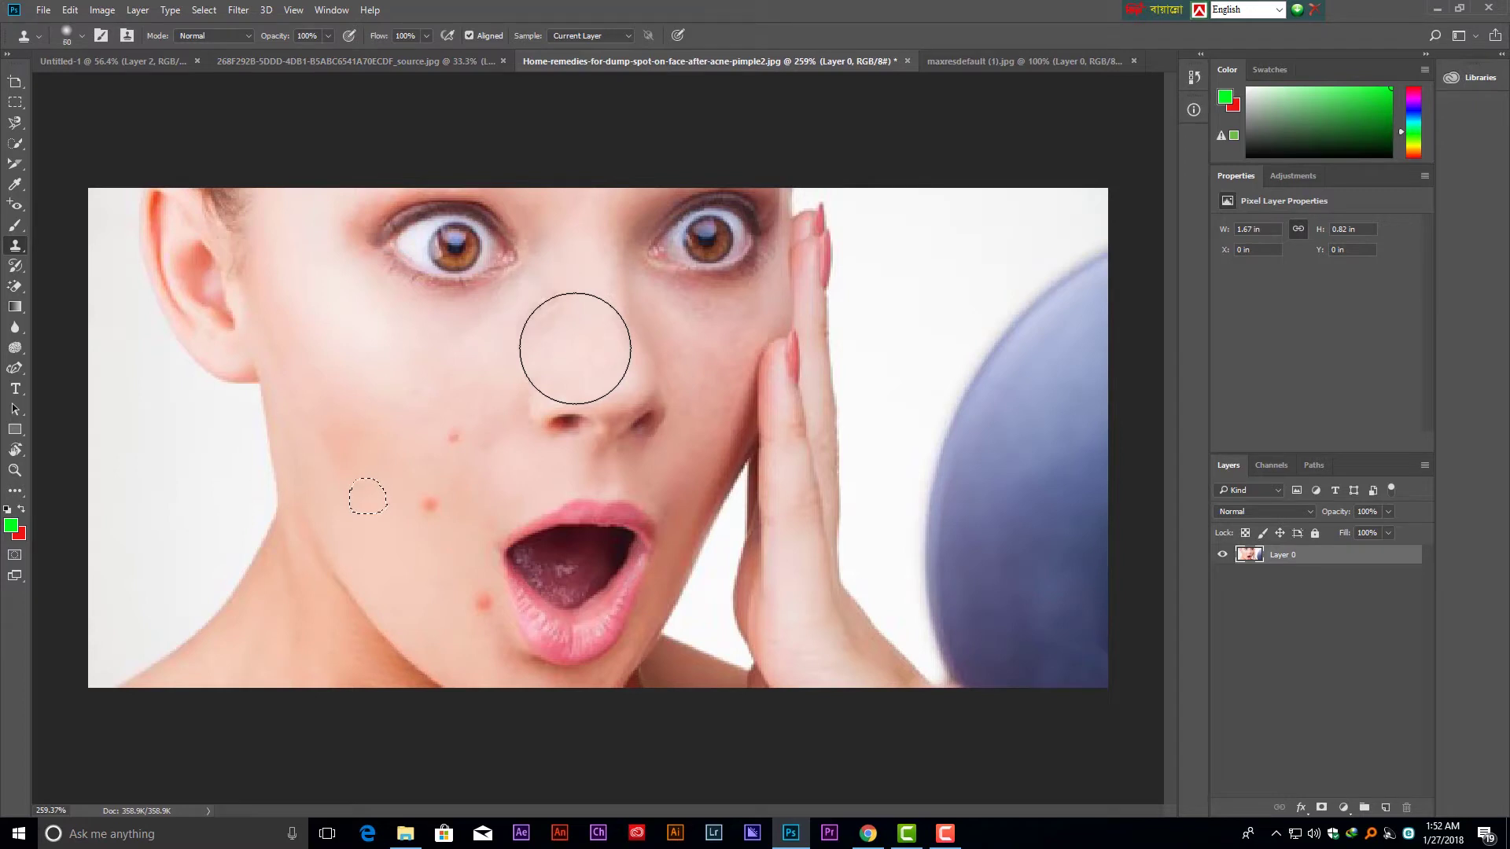
pyautogui.press('[')
pyautogui.press('[')
pyautogui.click(454, 435)
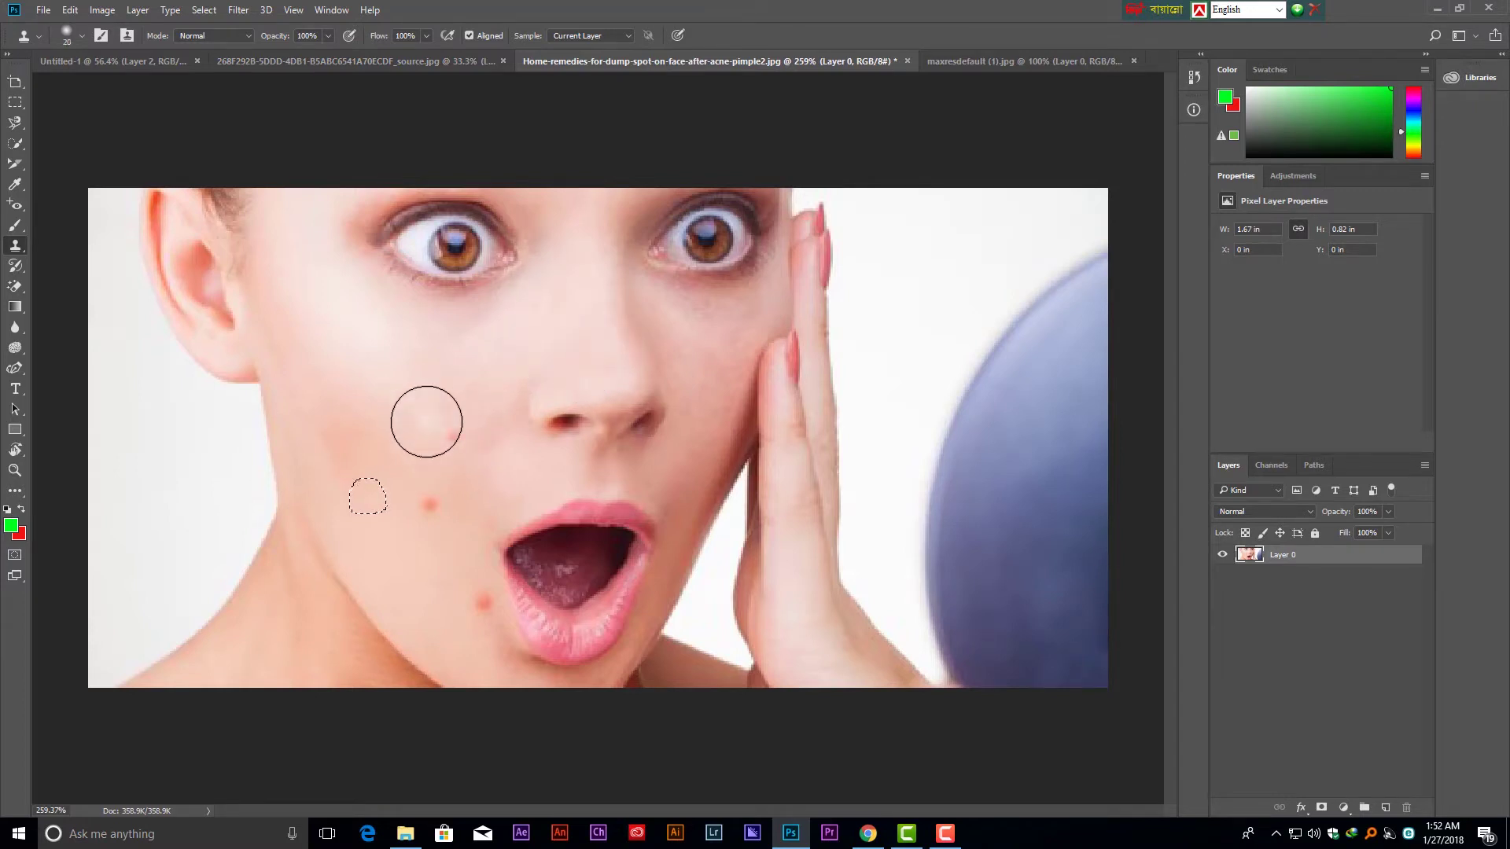
pyautogui.press('[')
pyautogui.press('[')
pyautogui.press('[')
pyautogui.hotkey('ctrl', 'z')
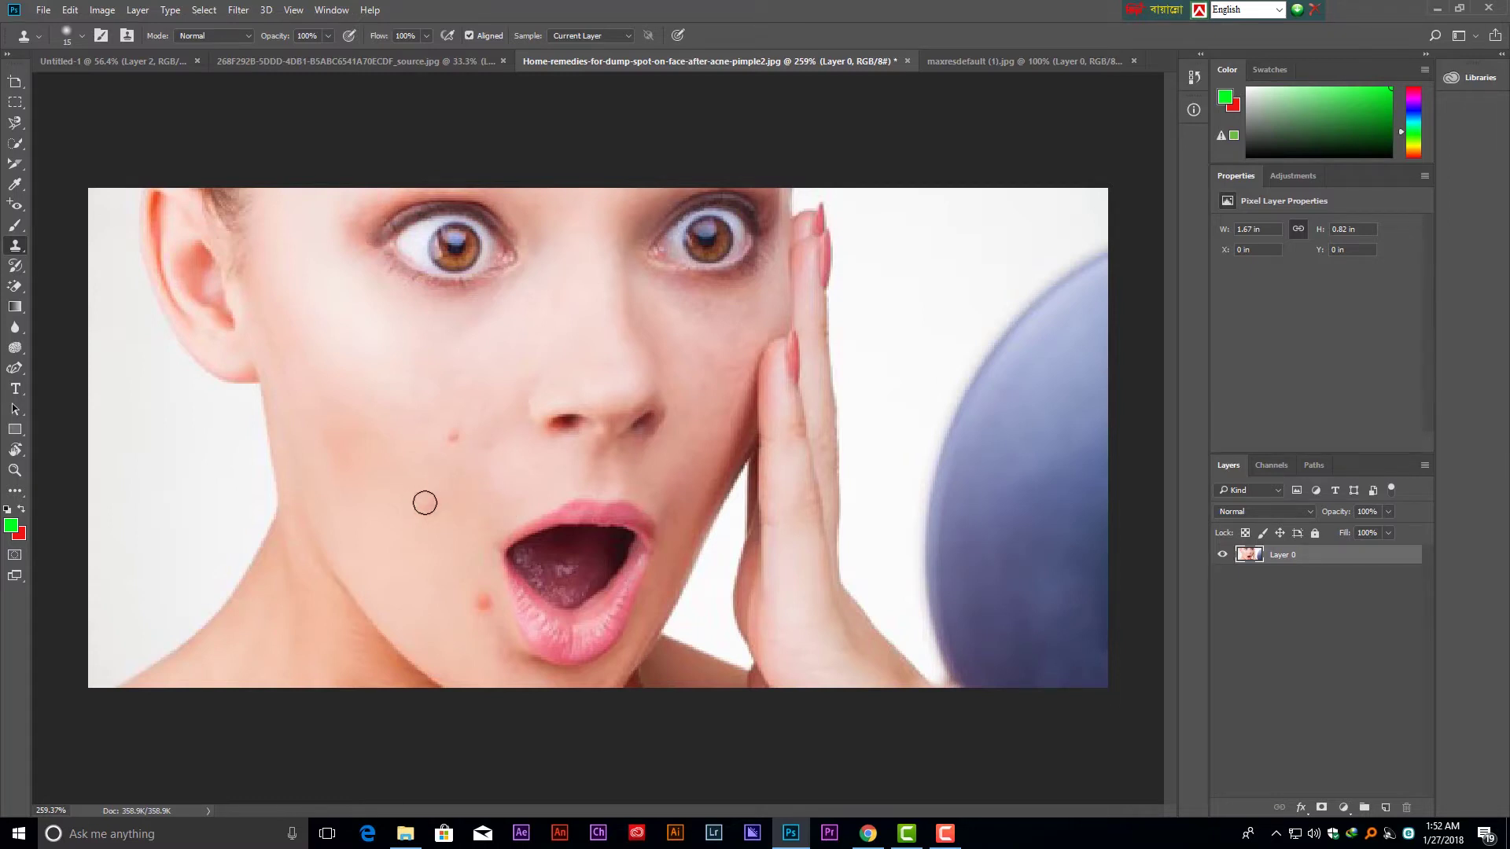
pyautogui.click(429, 507)
pyautogui.click(431, 502)
pyautogui.rightClick(16, 246)
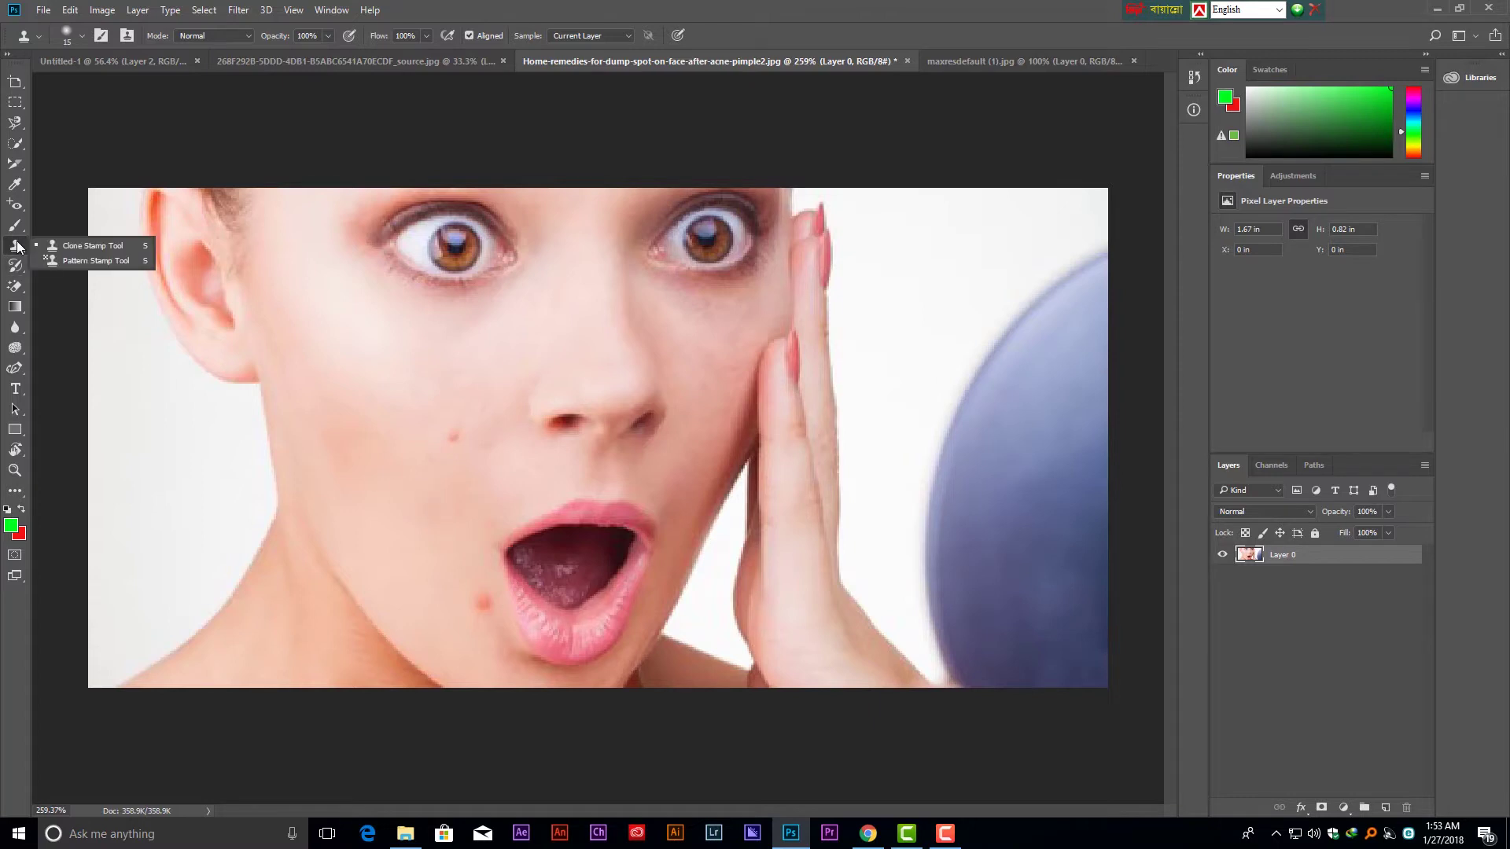
# Choose the Pattern Stamp Tool, then fit the bird photo on screen and clear its selection.
pyautogui.click(95, 260)
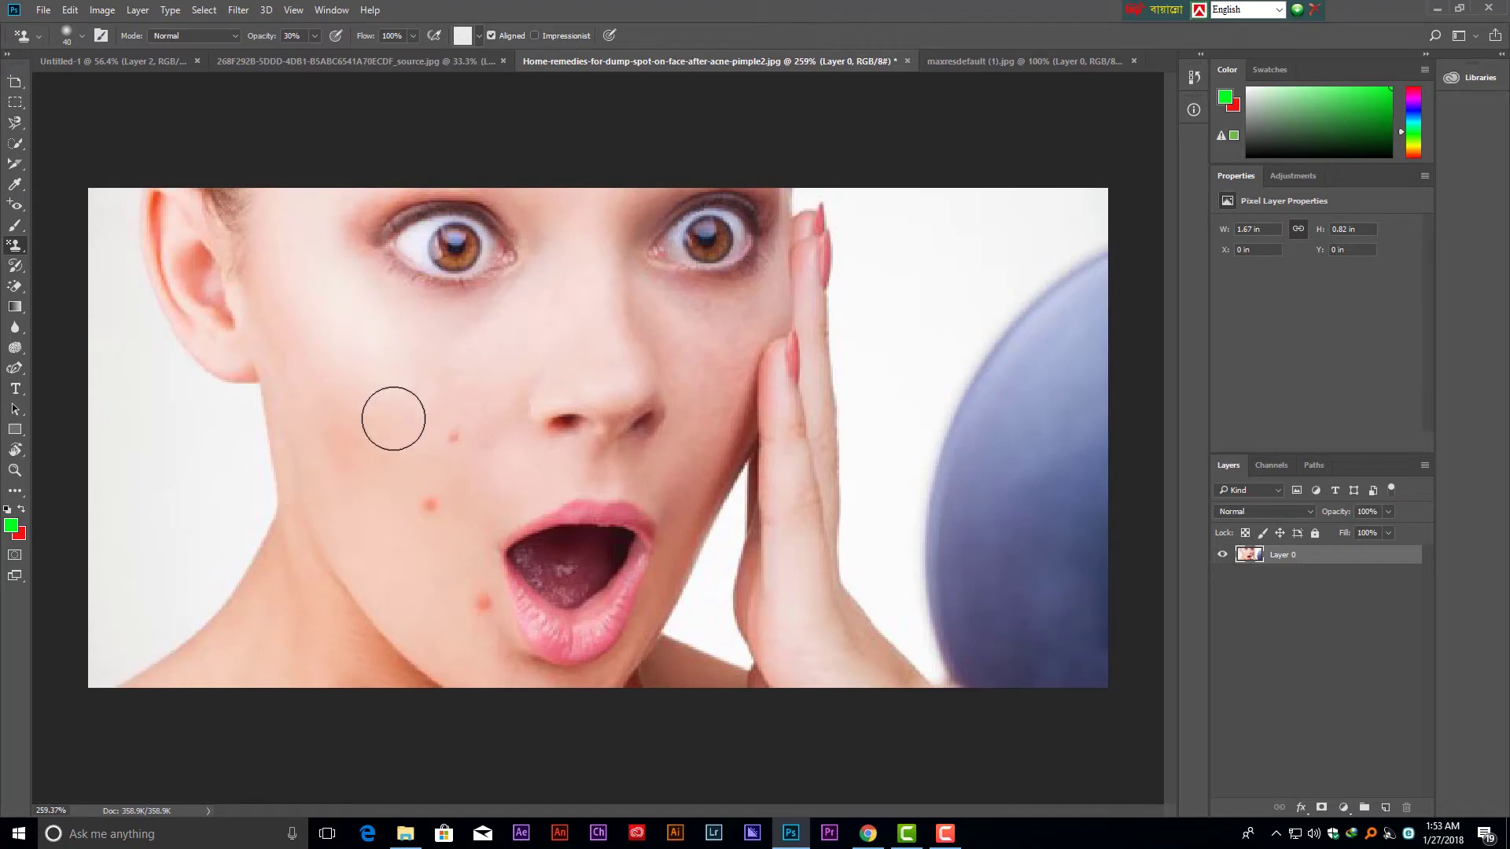
pyautogui.click(404, 63)
pyautogui.hotkey('ctrl', '-')
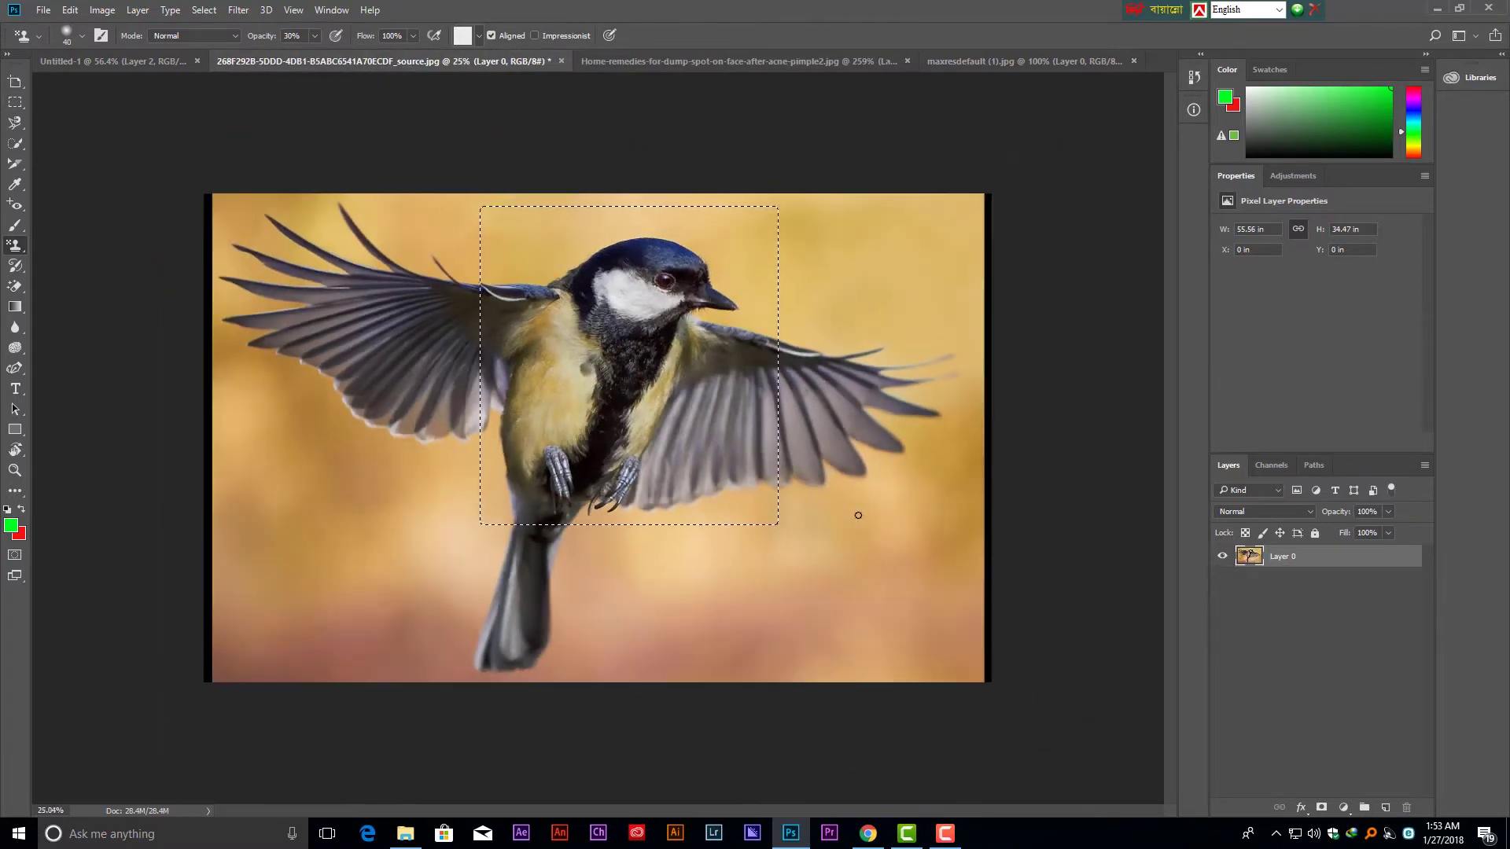
pyautogui.hotkey('ctrl', '0')
pyautogui.hotkey('ctrl', 'd')
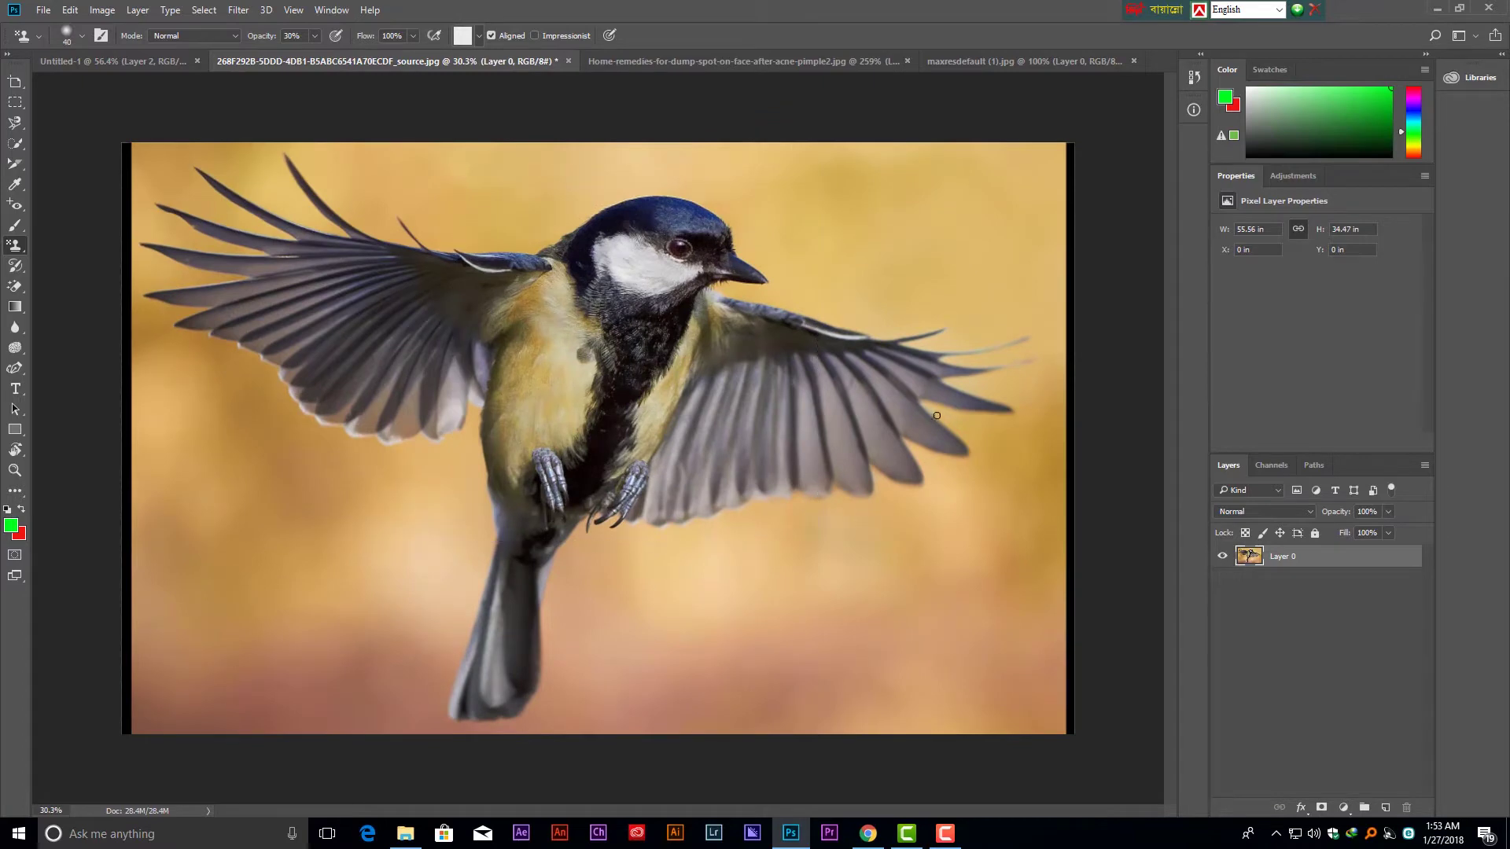
# Draw a rectangular selection around the bird's head and wing.
pyautogui.click(15, 106)
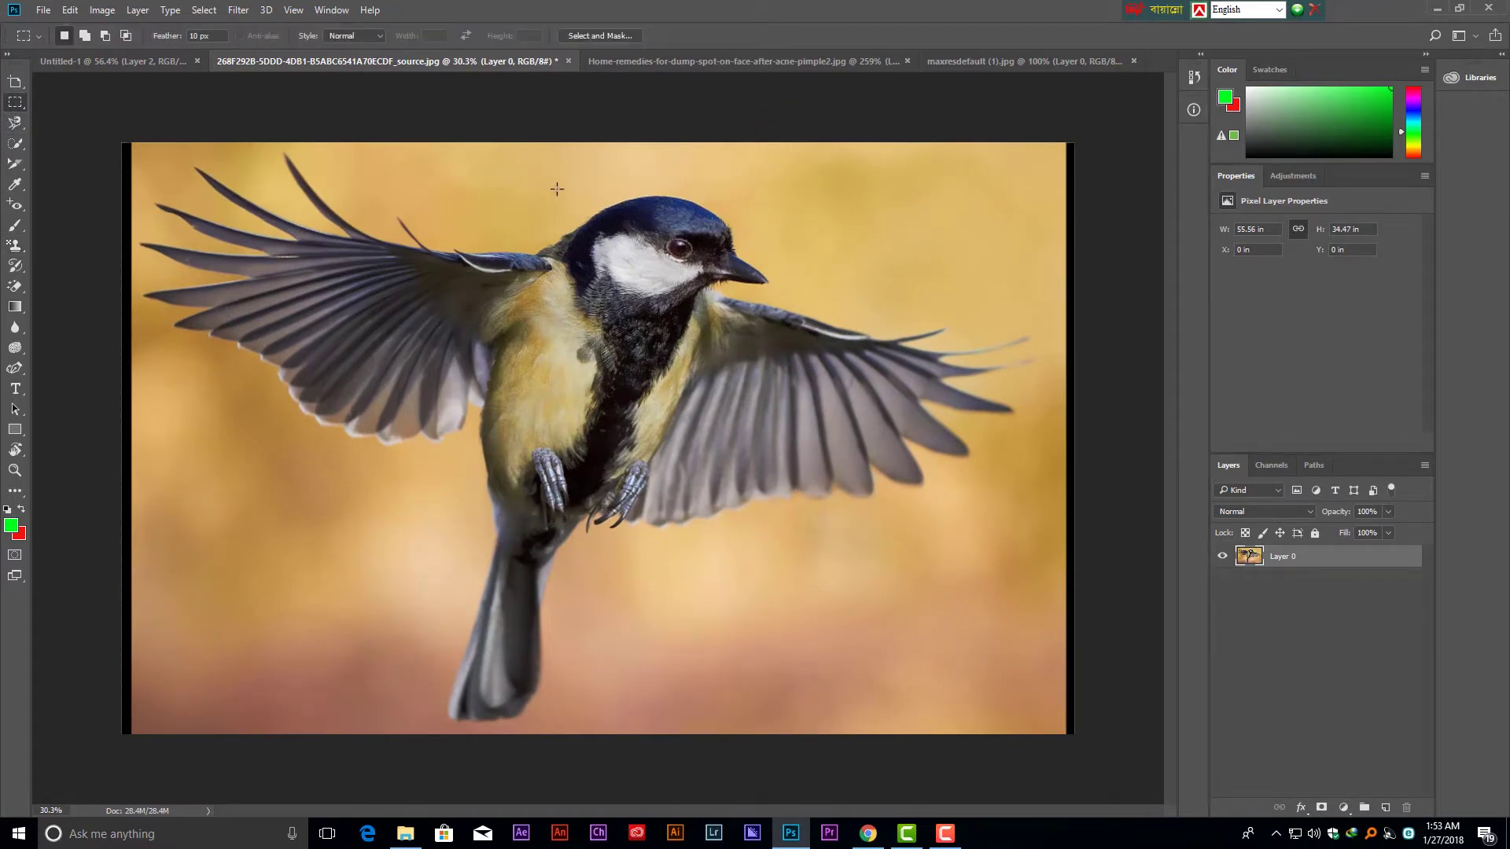
pyautogui.moveTo(539, 176); pyautogui.dragTo(778, 350)
pyautogui.click(18, 253)
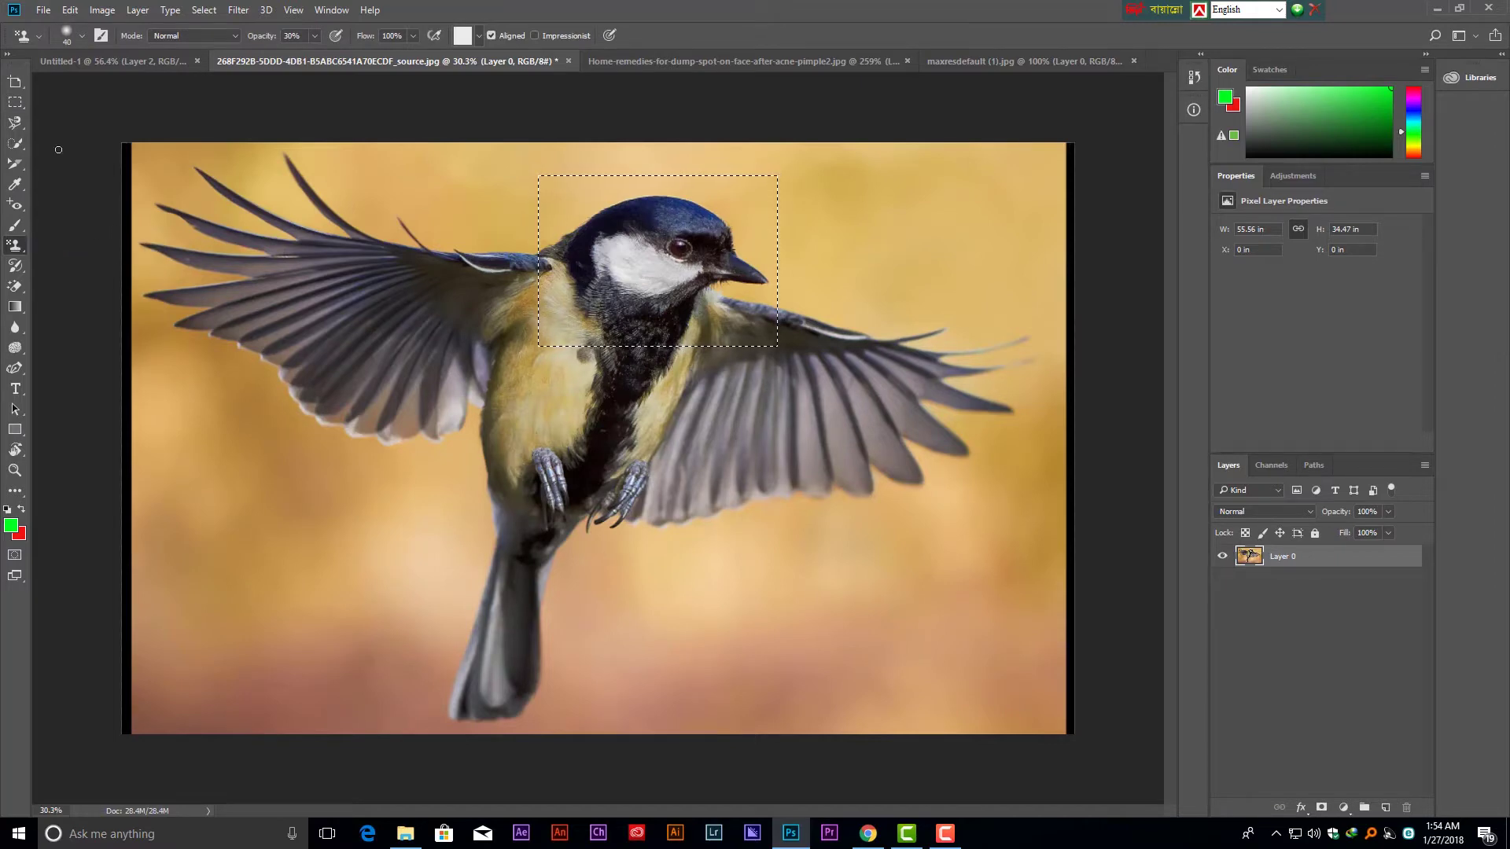
# Save the selection as a new pattern named 02 with Edit > Define Pattern.
pyautogui.click(71, 10)
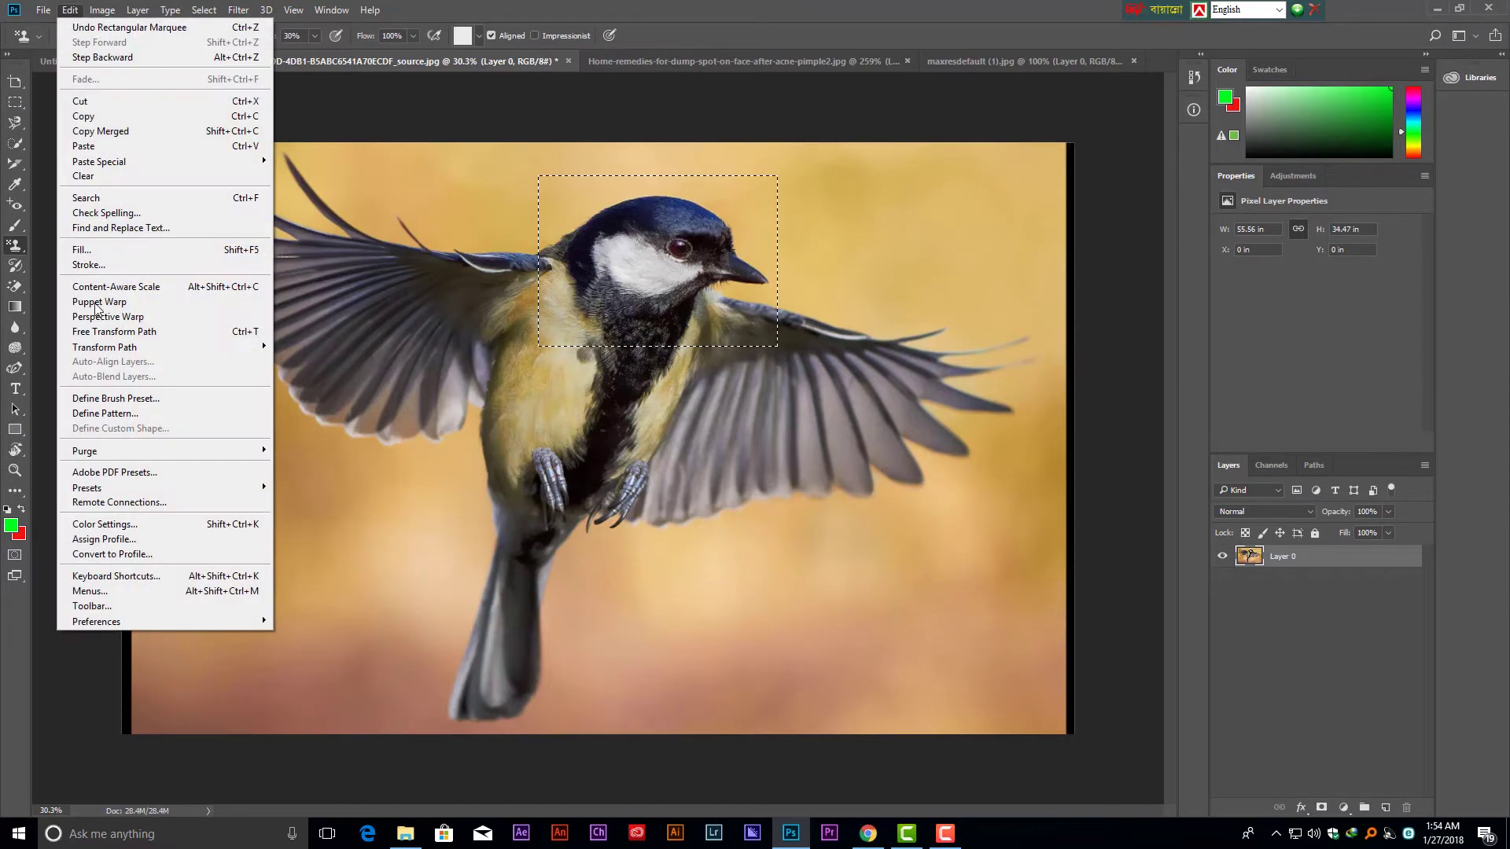
pyautogui.click(115, 416)
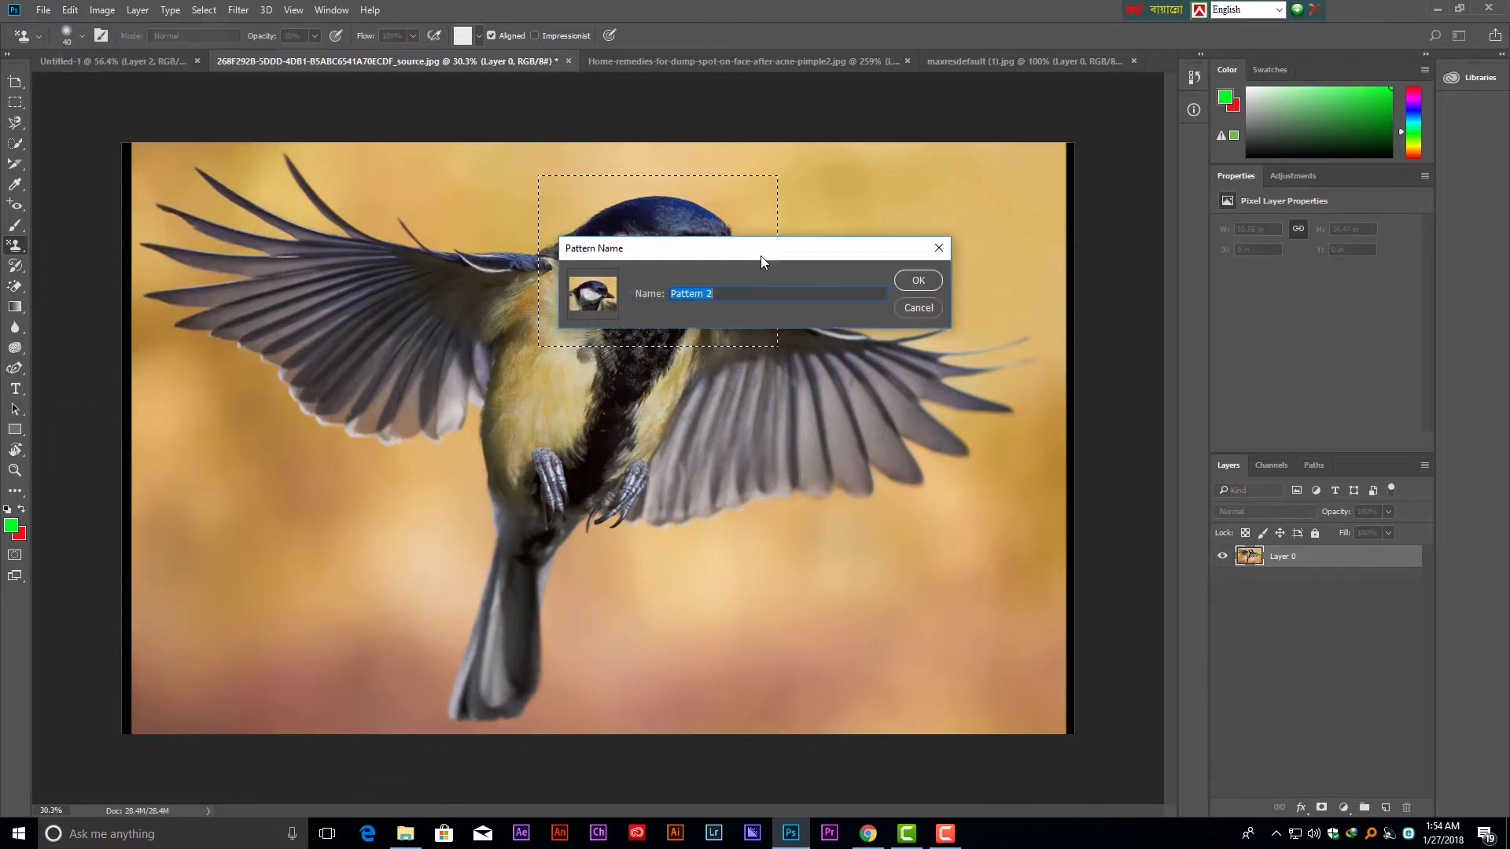
pyautogui.moveTo(761, 256); pyautogui.dragTo(1022, 285)
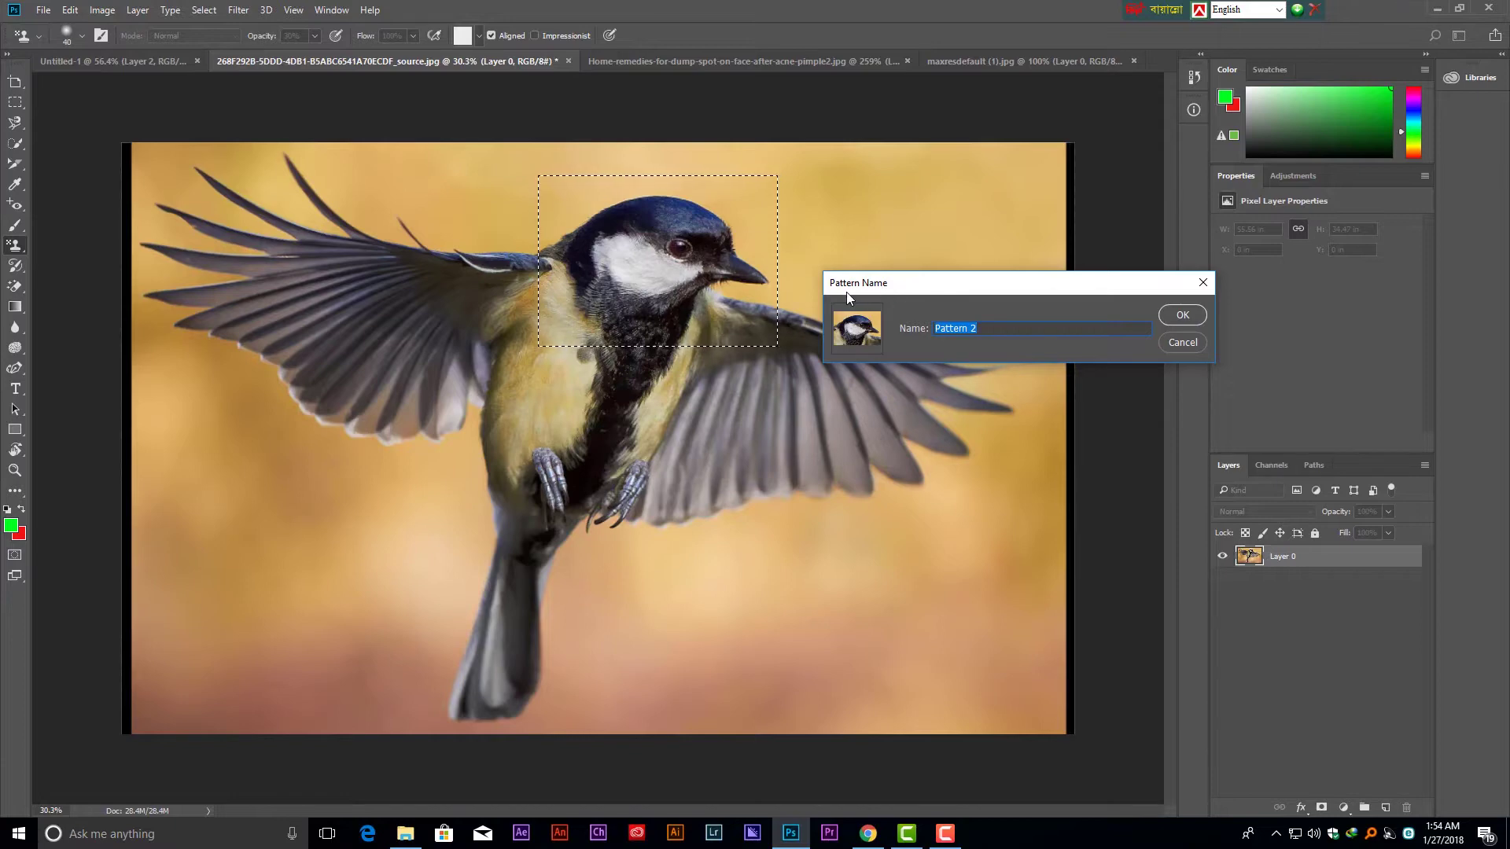
pyautogui.write('02')
pyautogui.click(1175, 318)
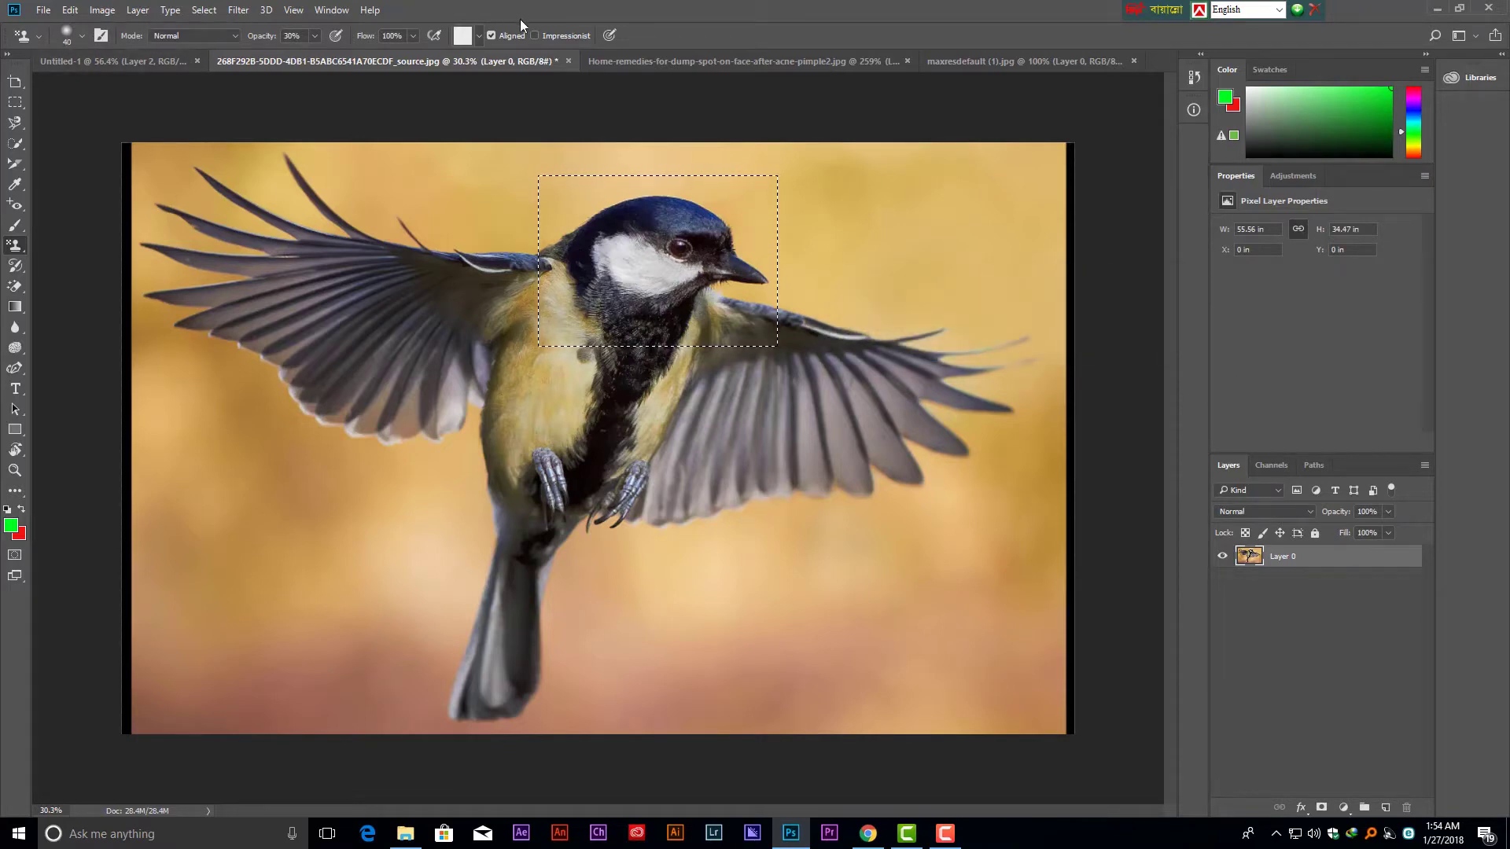
# Check the saved bird-head pattern in the pattern picker and enlarge the brush.
pyautogui.click(479, 37)
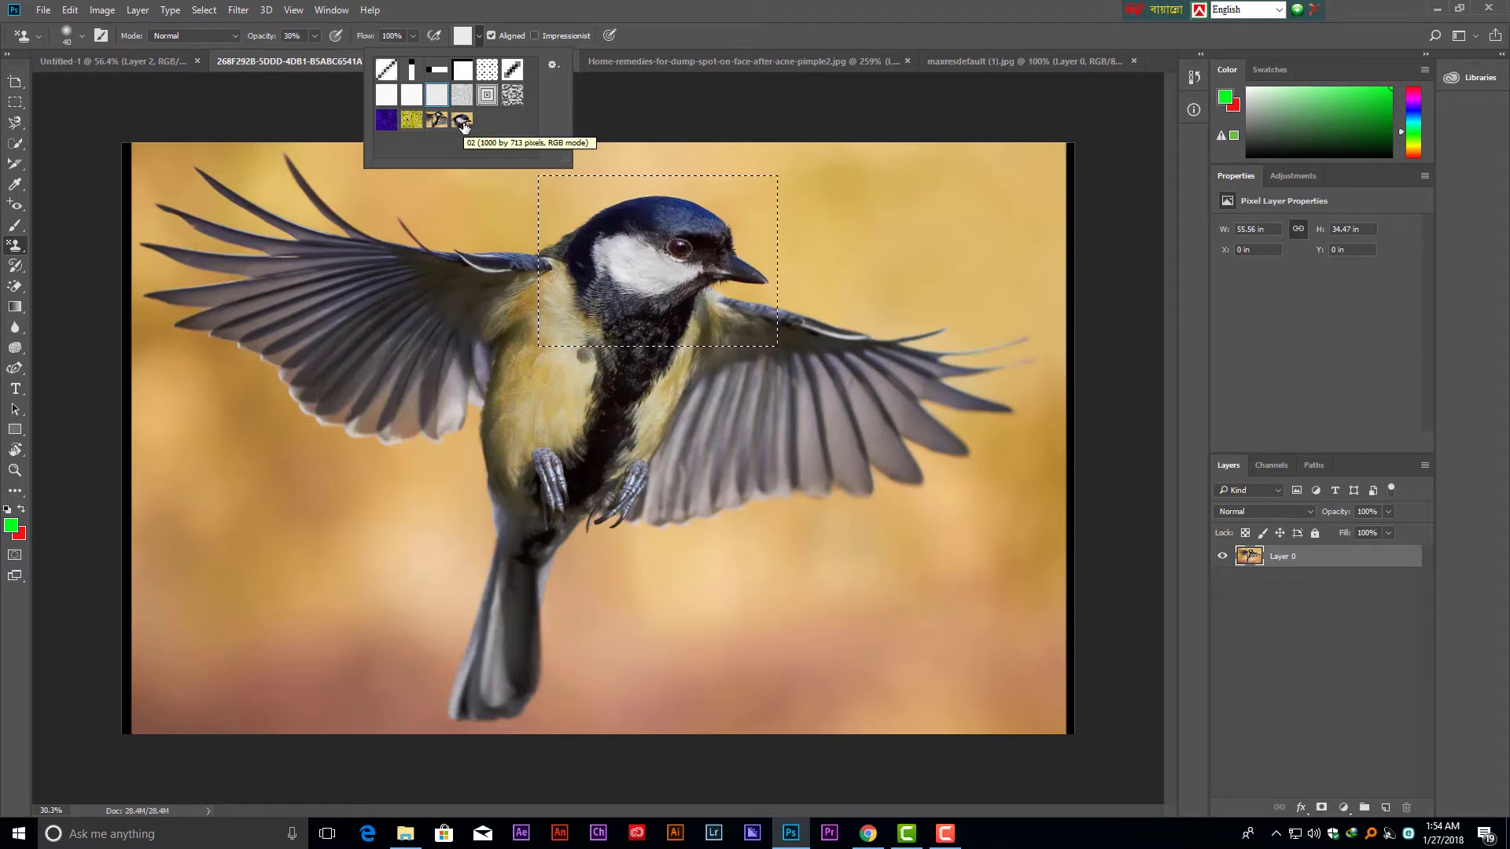
pyautogui.rightClick(463, 124)
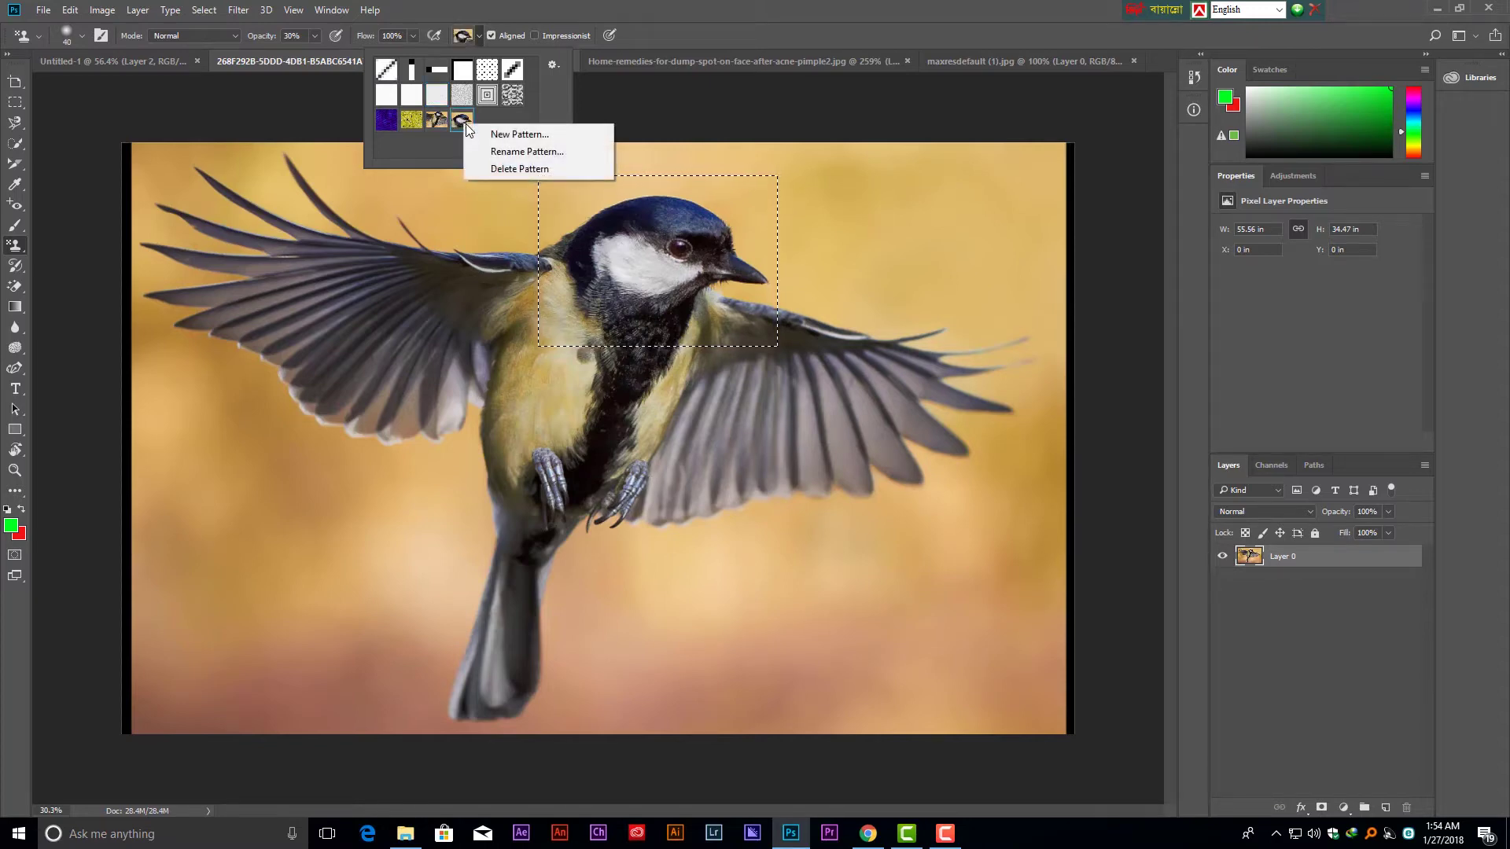
pyautogui.click(450, 149)
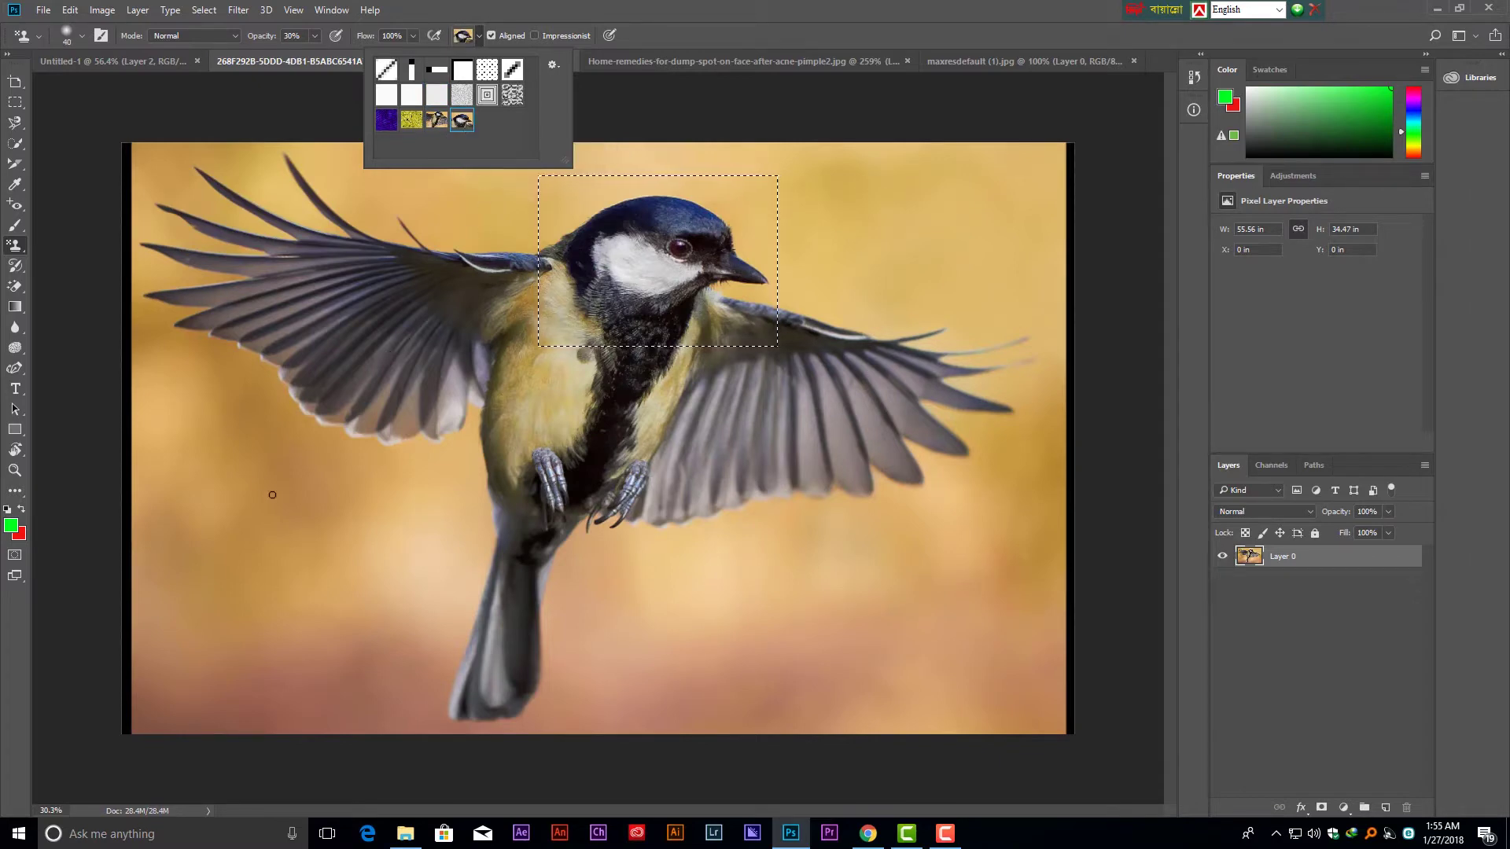
pyautogui.click(264, 561)
pyautogui.press(']')
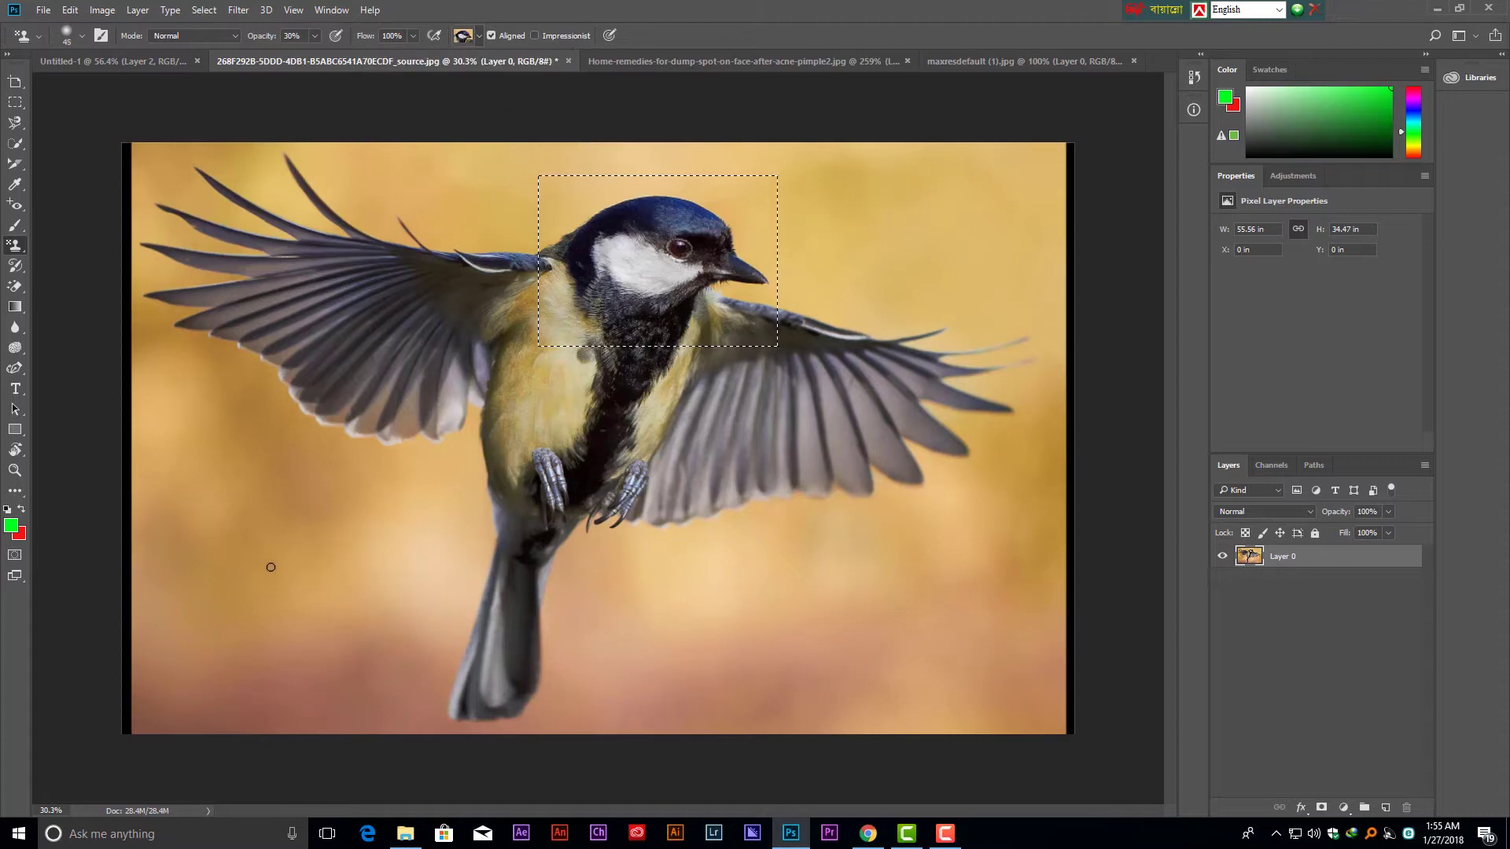
pyautogui.press(']')
pyautogui.press(']')
pyautogui.press(']')
# Use a 500 px Pattern Stamp to paint a faded bird-head copy on the lower-left background after deselecting.
pyautogui.rightClick(15, 245)
pyautogui.click(83, 261)
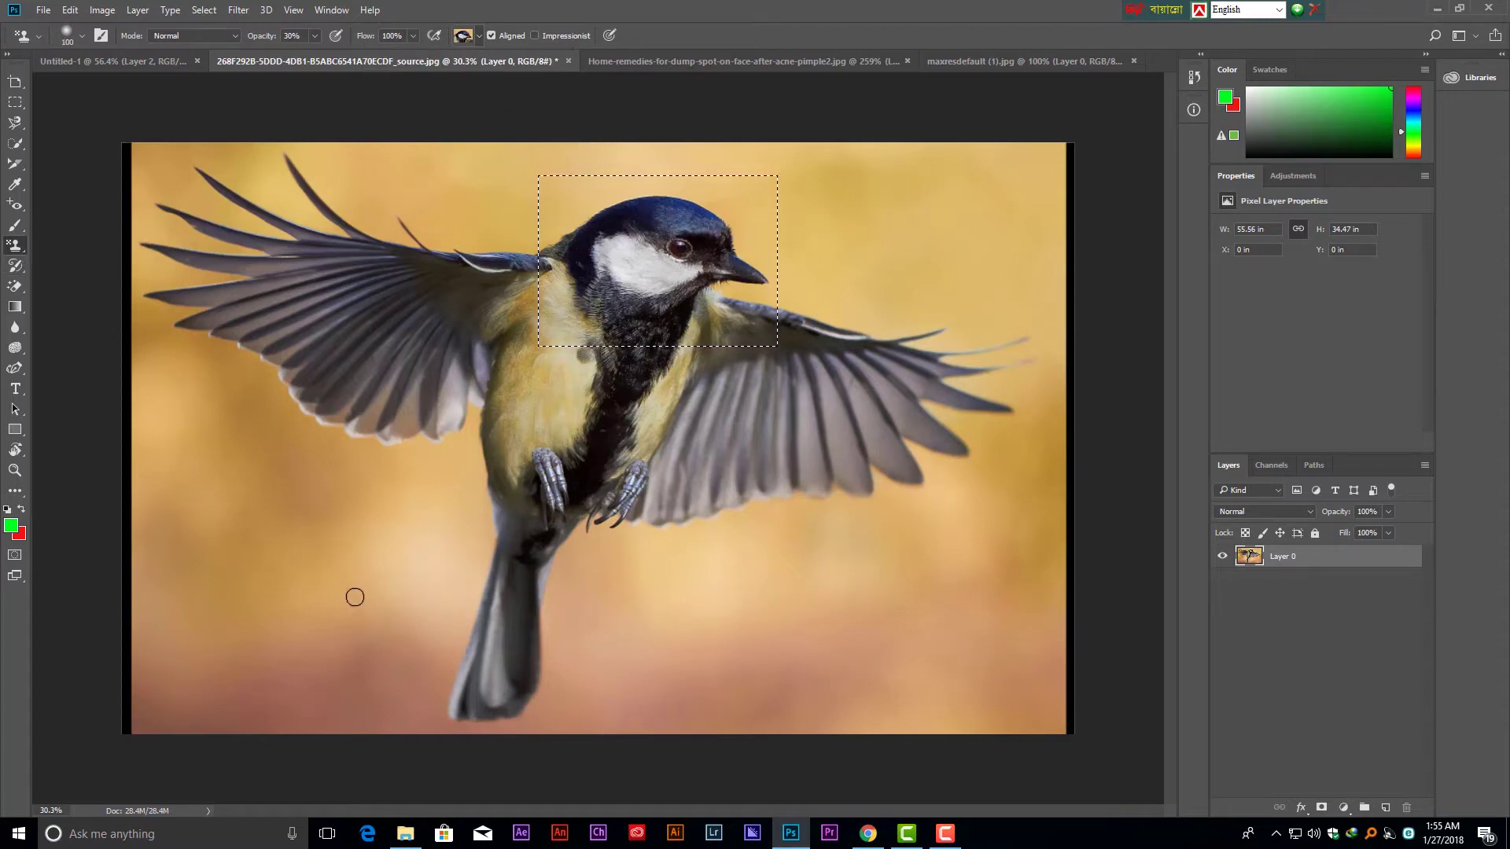
pyautogui.press(']')
pyautogui.press(']')
pyautogui.press(']')
pyautogui.press(']')
pyautogui.press(']')
pyautogui.press(']')
pyautogui.press(']')
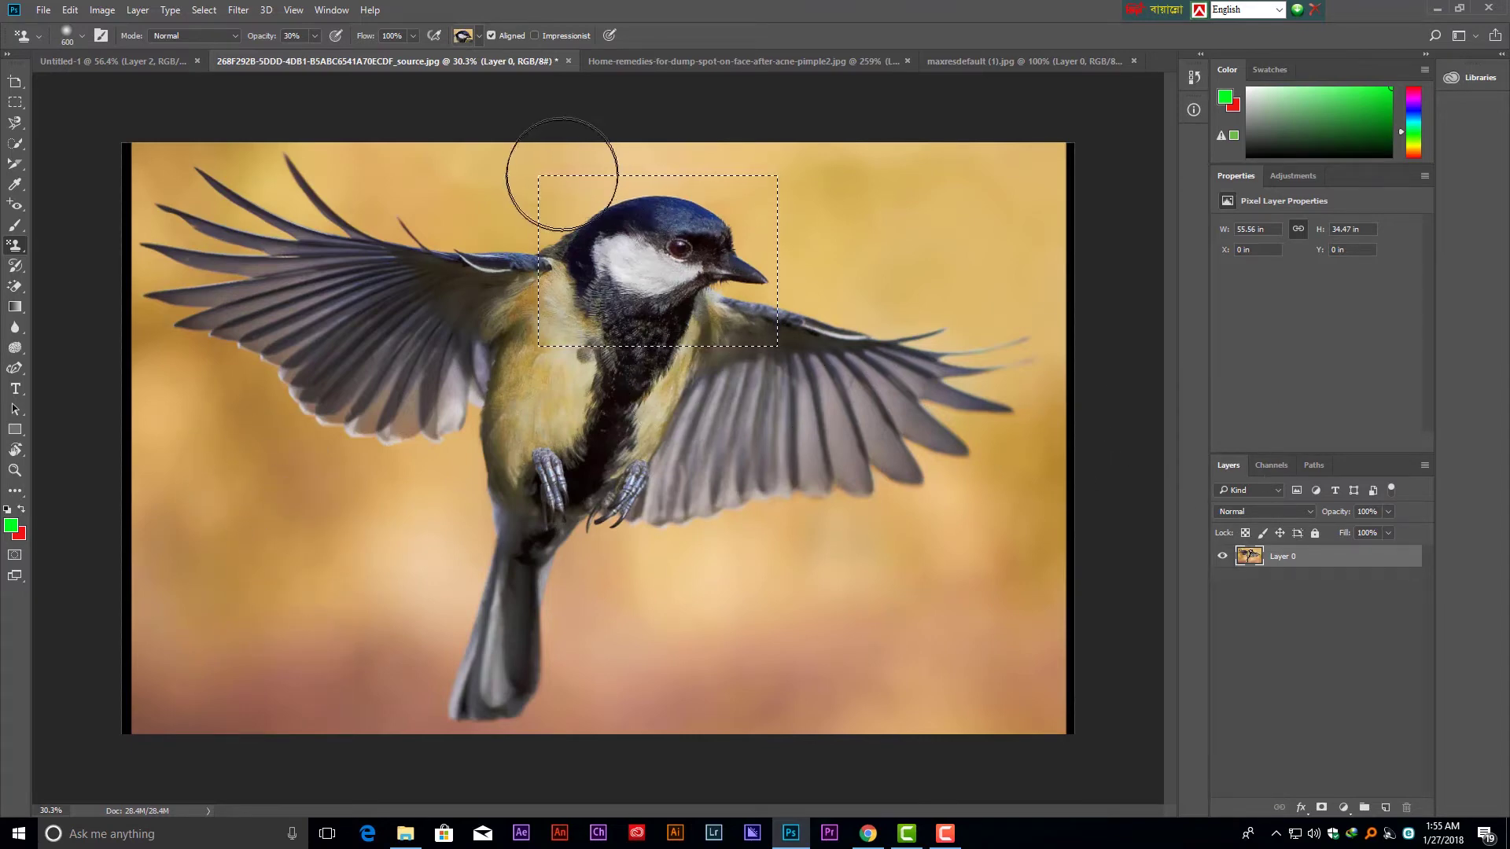
pyautogui.hotkey('ctrl', 'd')
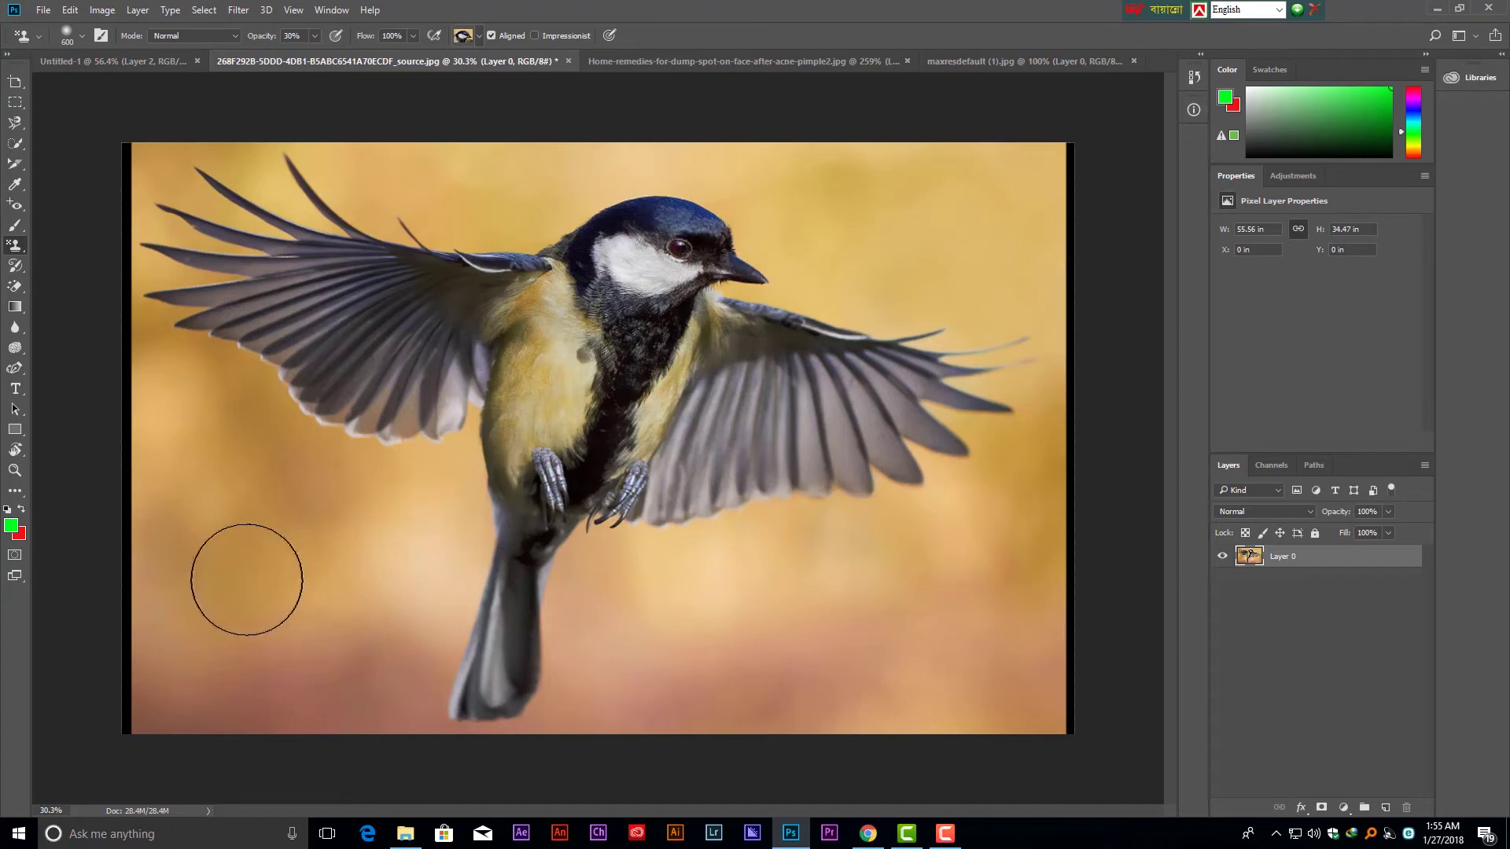
pyautogui.moveTo(246, 580)
pyautogui.mouseDown()
pyautogui.moveTo(341, 611)
pyautogui.moveTo(286, 545)
pyautogui.moveTo(195, 537)
pyautogui.moveTo(209, 633)
pyautogui.moveTo(327, 556)
pyautogui.moveTo(236, 554)
pyautogui.moveTo(222, 572)
pyautogui.moveTo(246, 566)
pyautogui.moveTo(250, 545)
pyautogui.mouseUp()
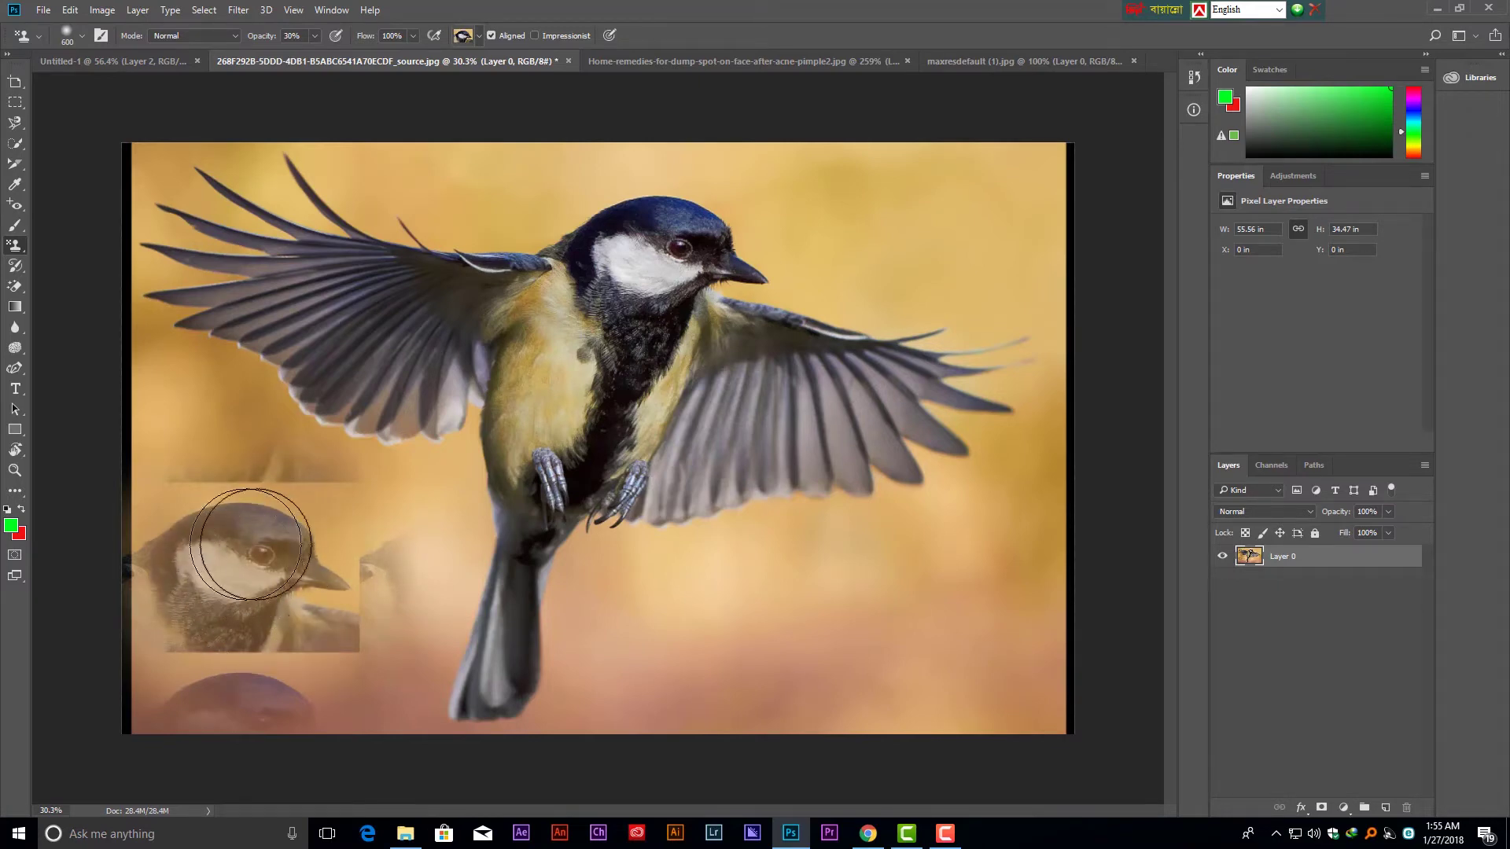
pyautogui.click(15, 265)
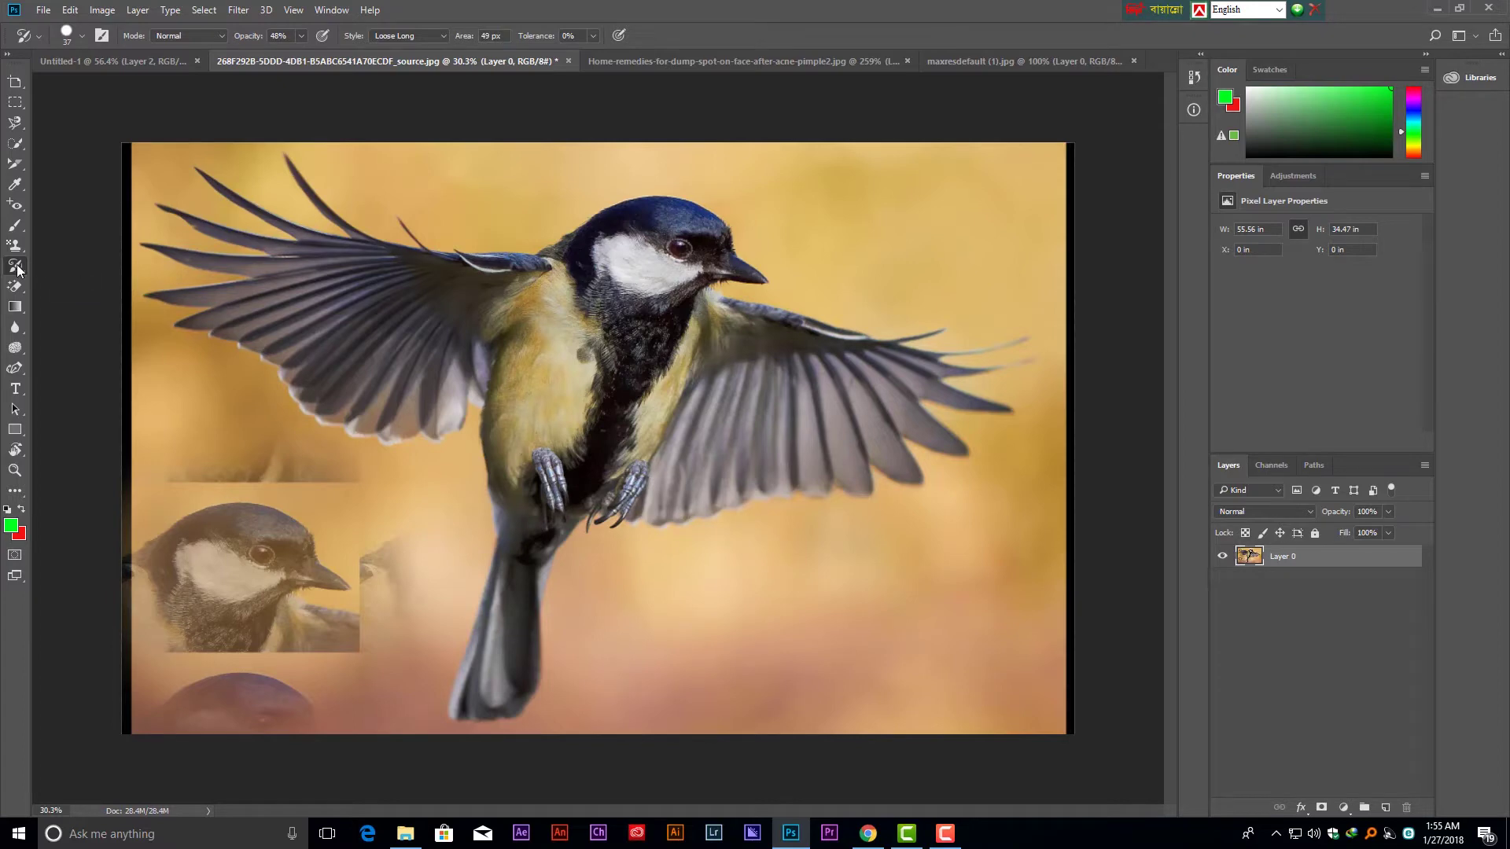
# Paint away the stamped bird-head copy with a 200 px History Brush.
pyautogui.hotkey('shift', 'y')
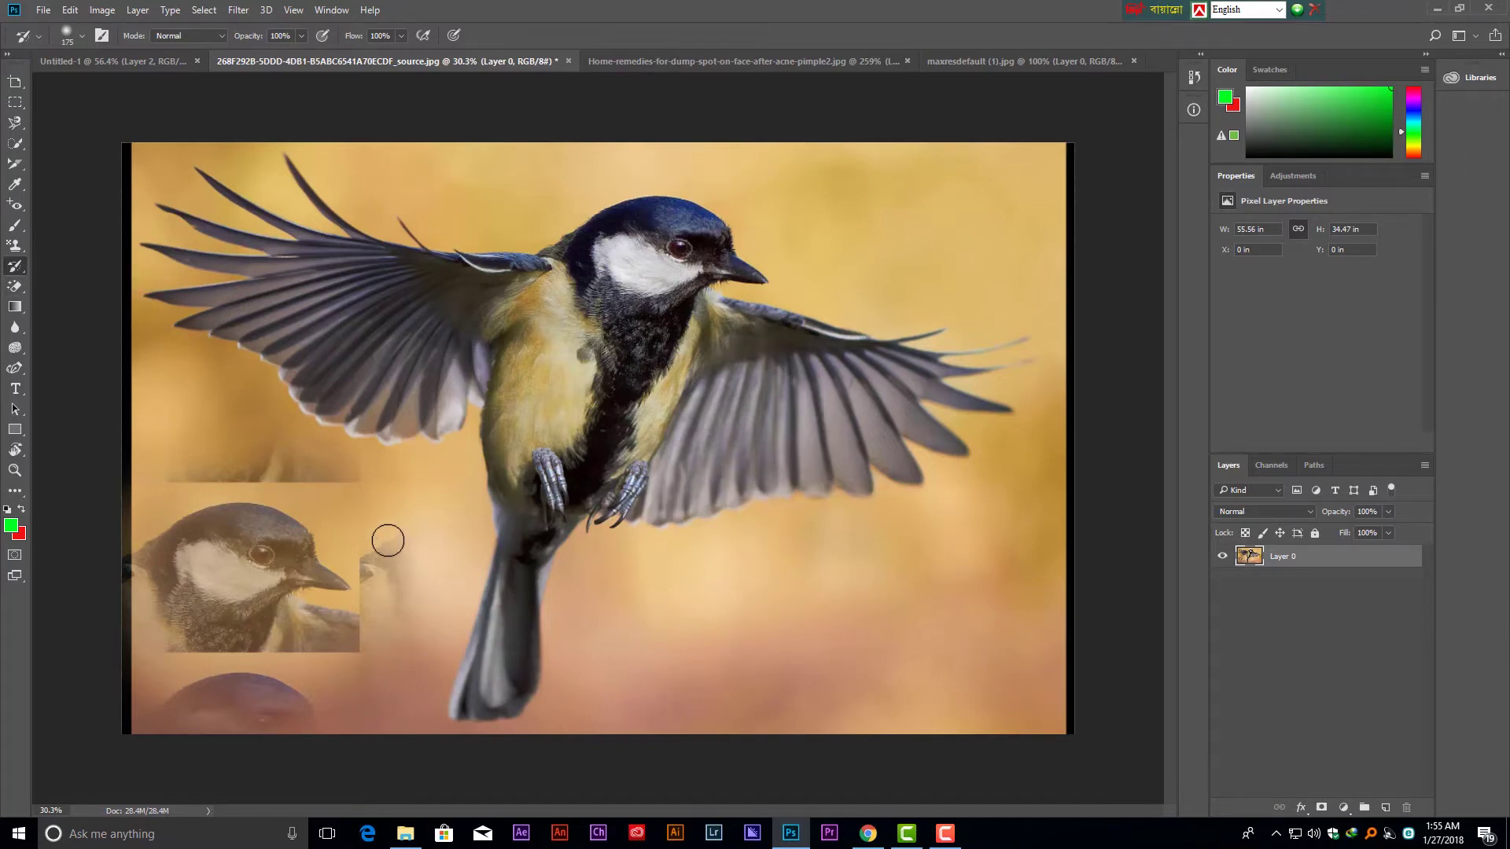
pyautogui.press(']')
pyautogui.press(']')
pyautogui.press(']')
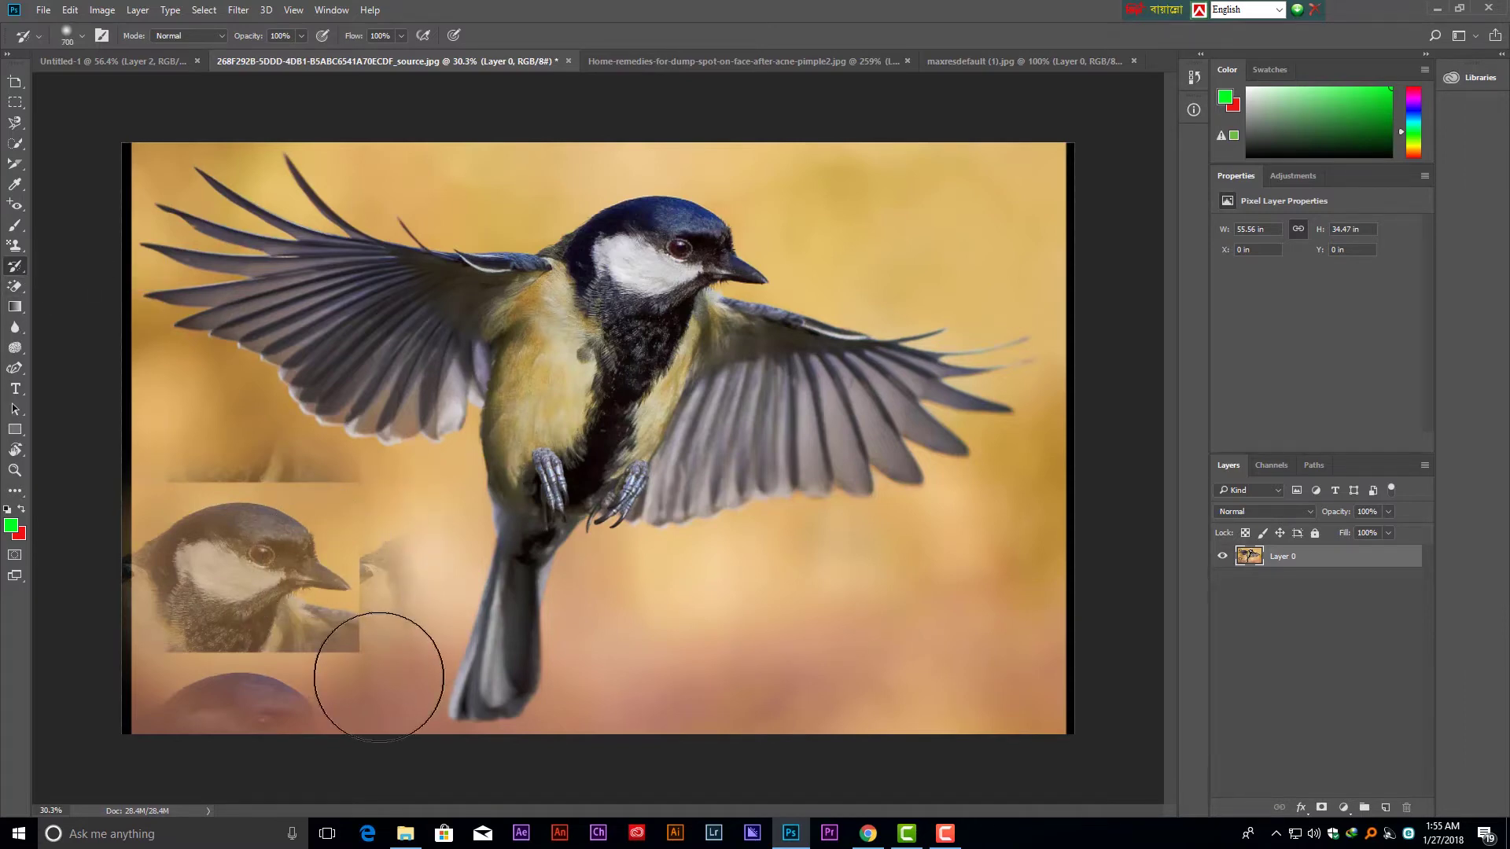
pyautogui.moveTo(296, 405); pyautogui.dragTo(186, 539)
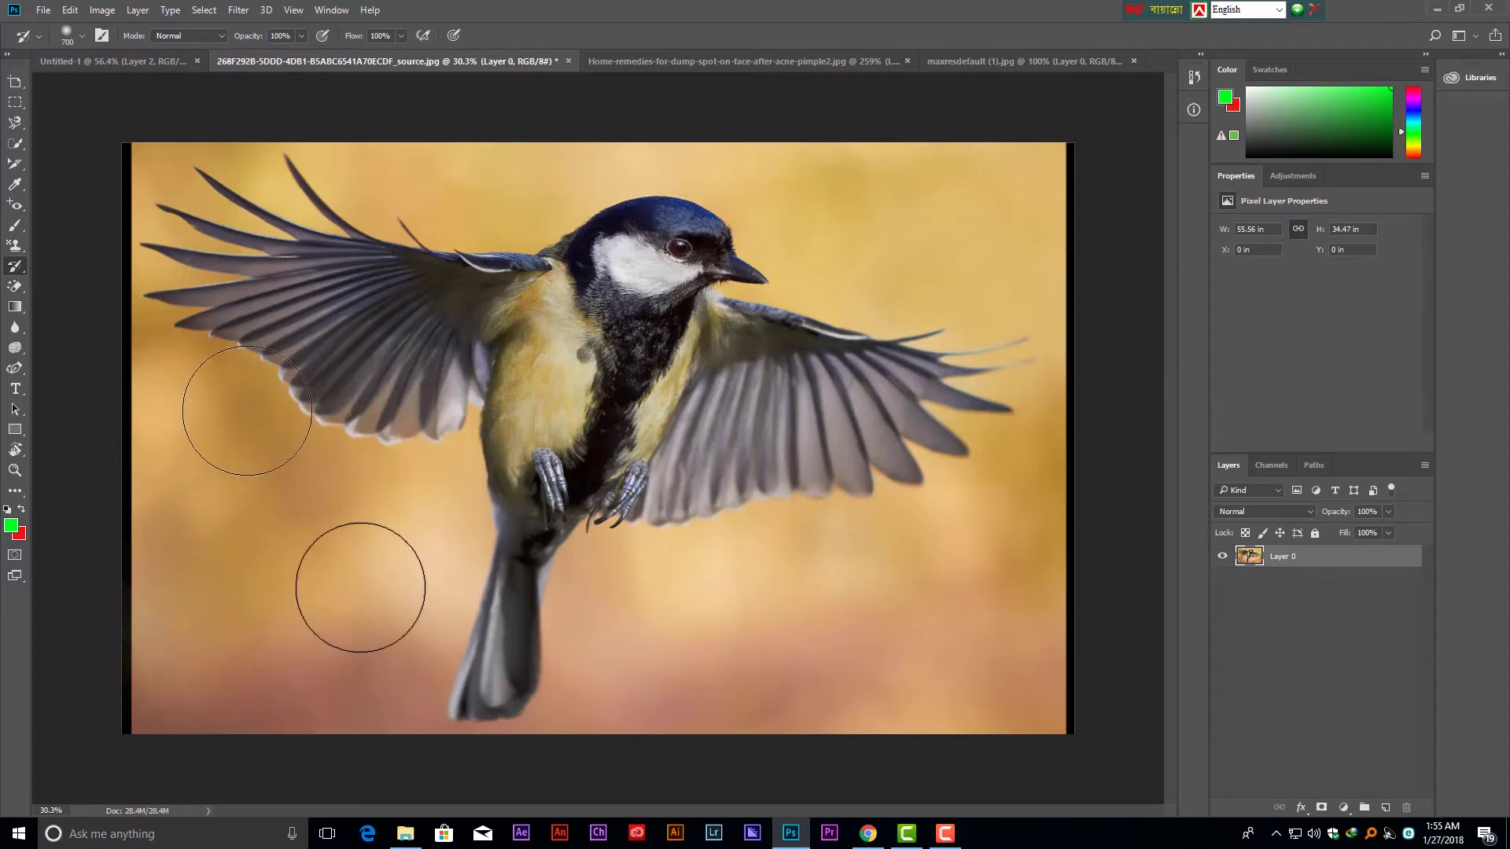
pyautogui.click(534, 532)
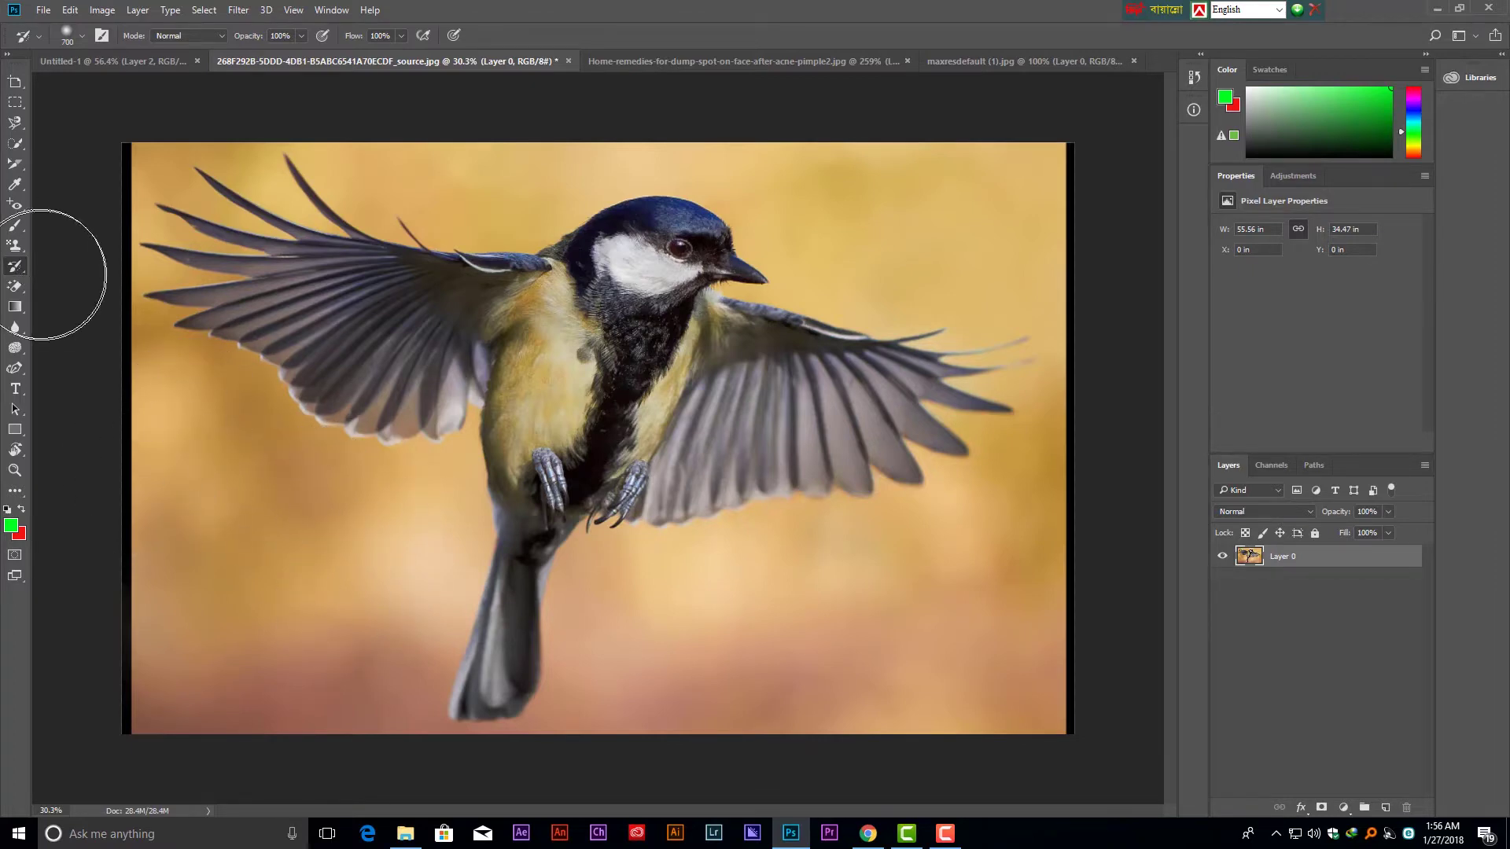
pyautogui.rightClick(22, 274)
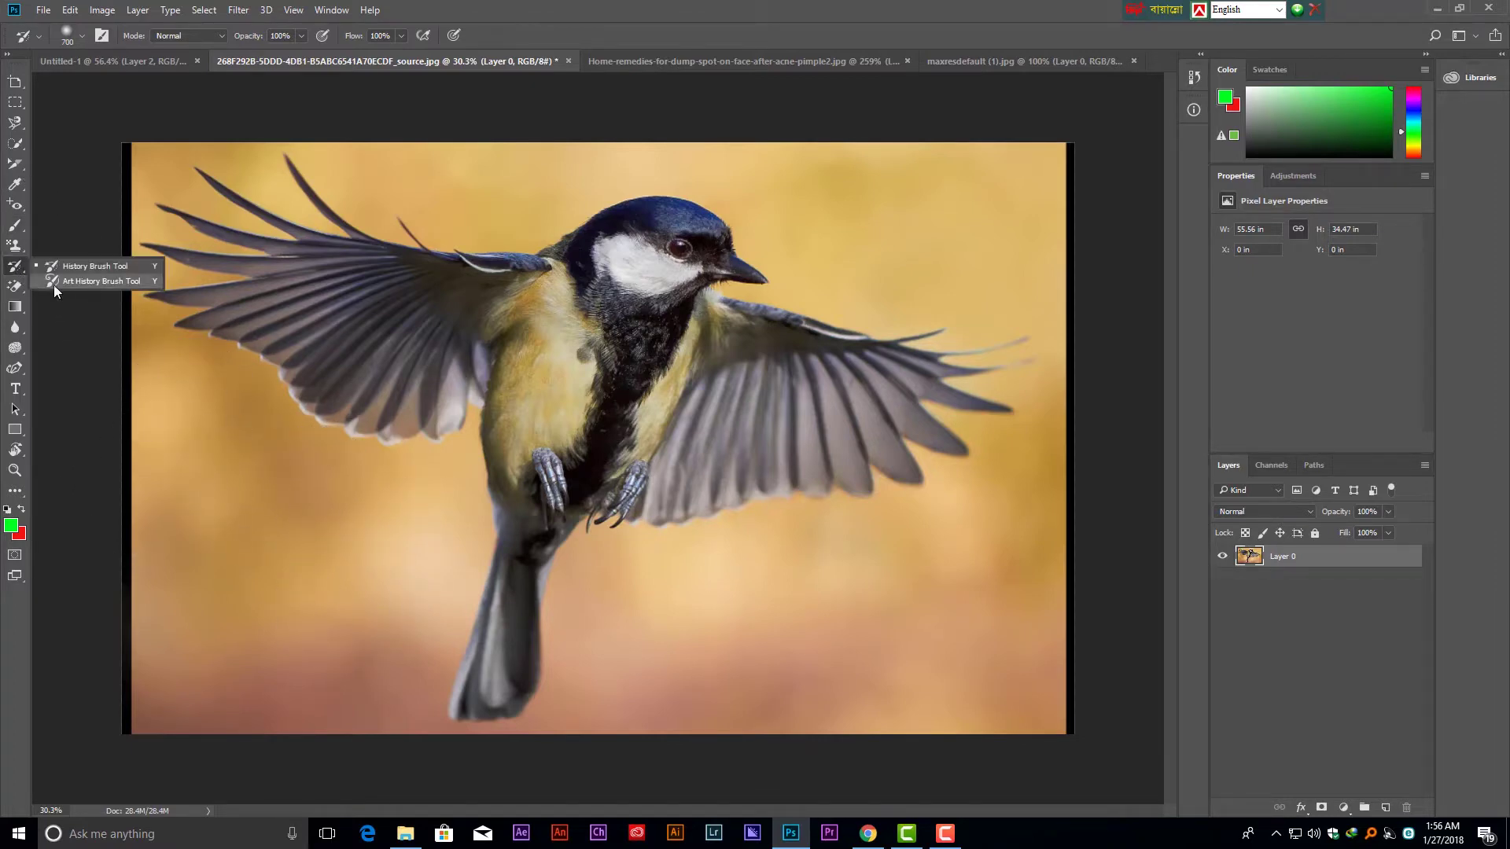
# Add Layer 1, set the background colour to ffffff, and fill the layer white.
pyautogui.click(102, 281)
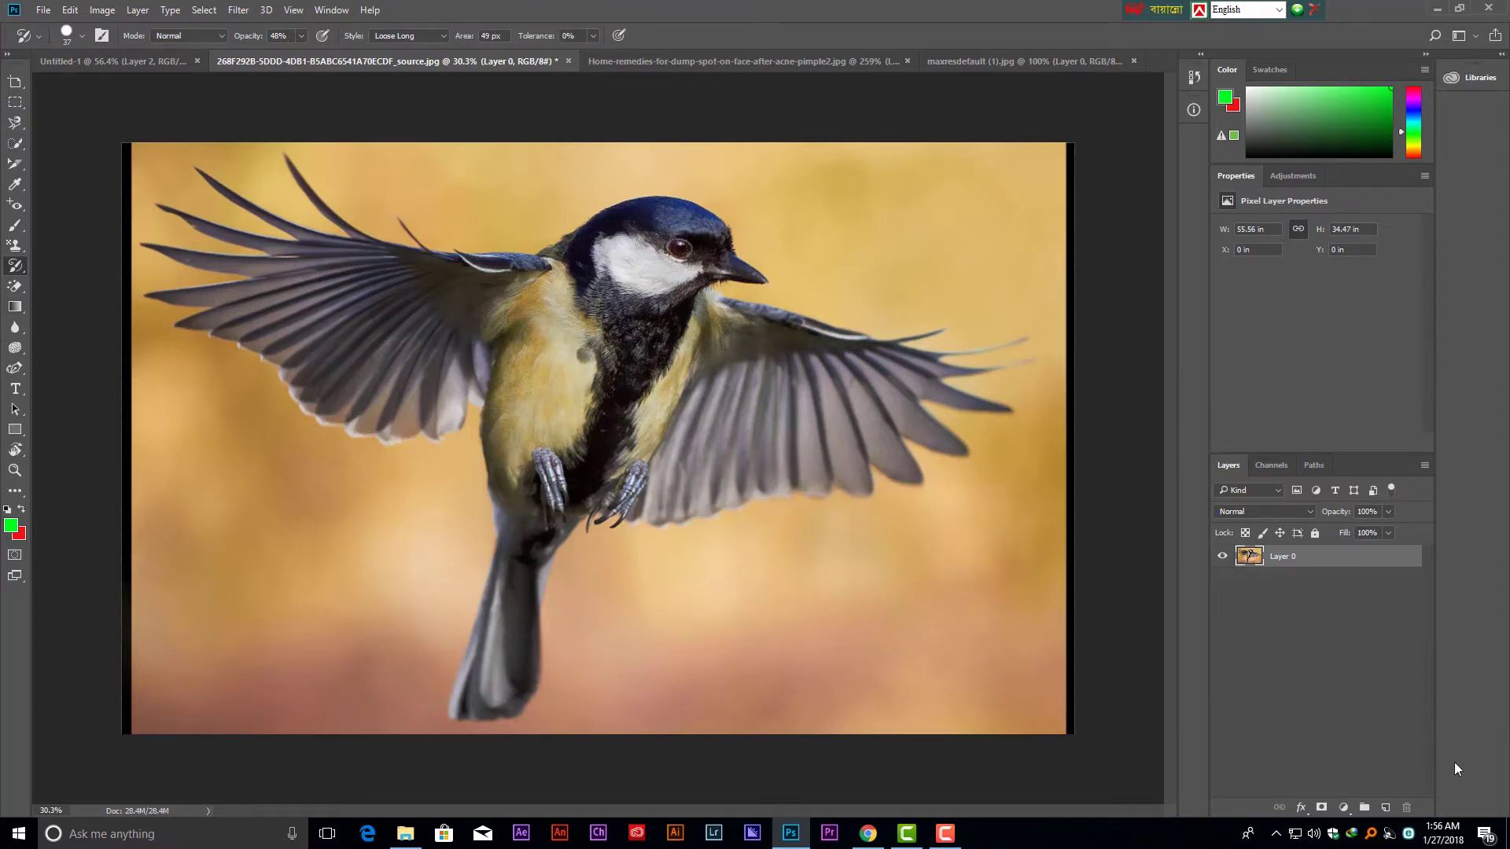
pyautogui.click(1385, 810)
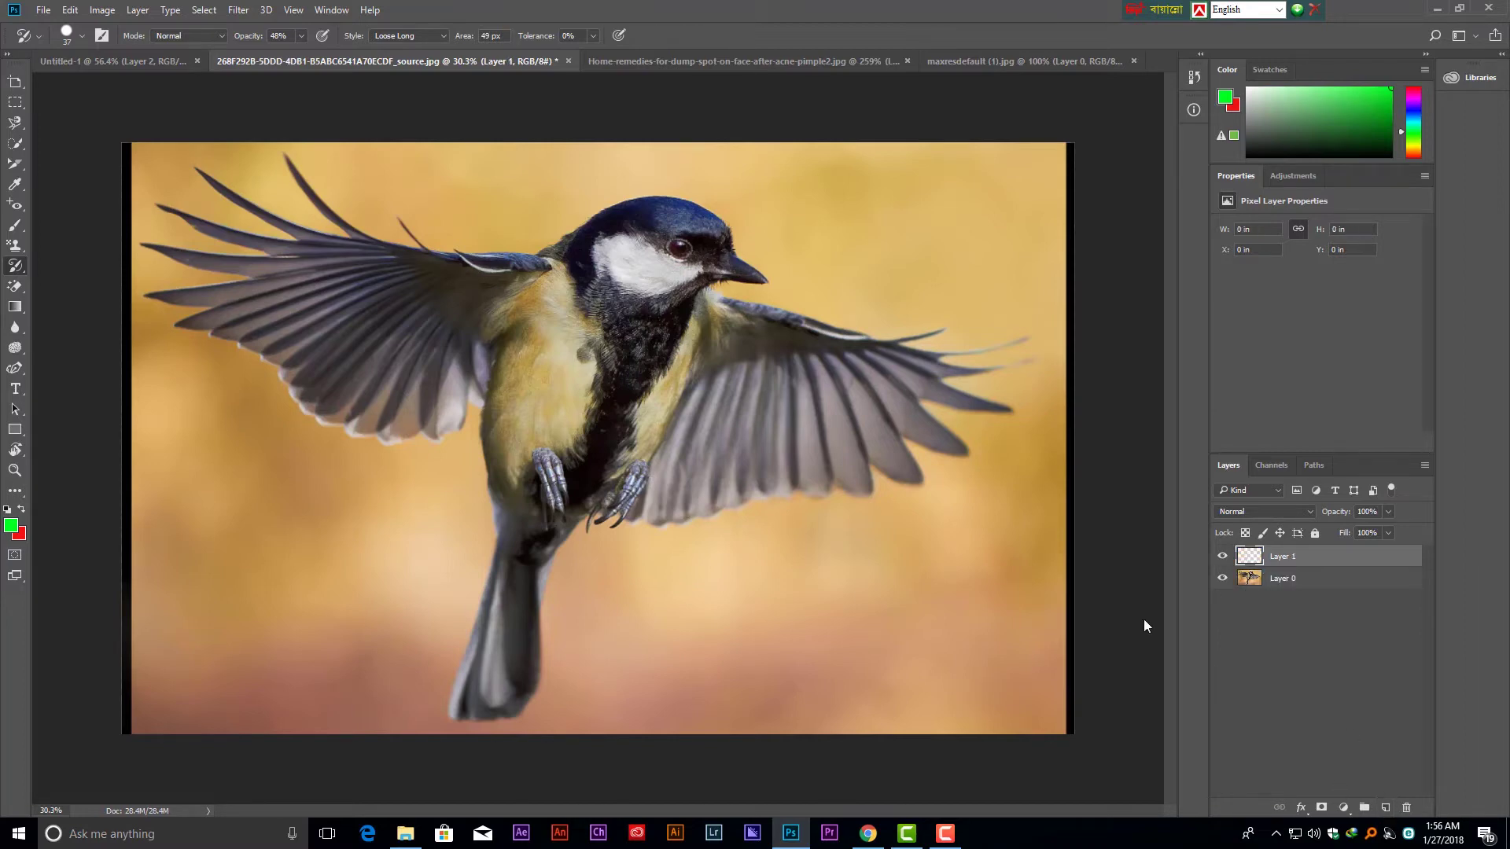
pyautogui.click(18, 535)
pyautogui.write('ffffff')
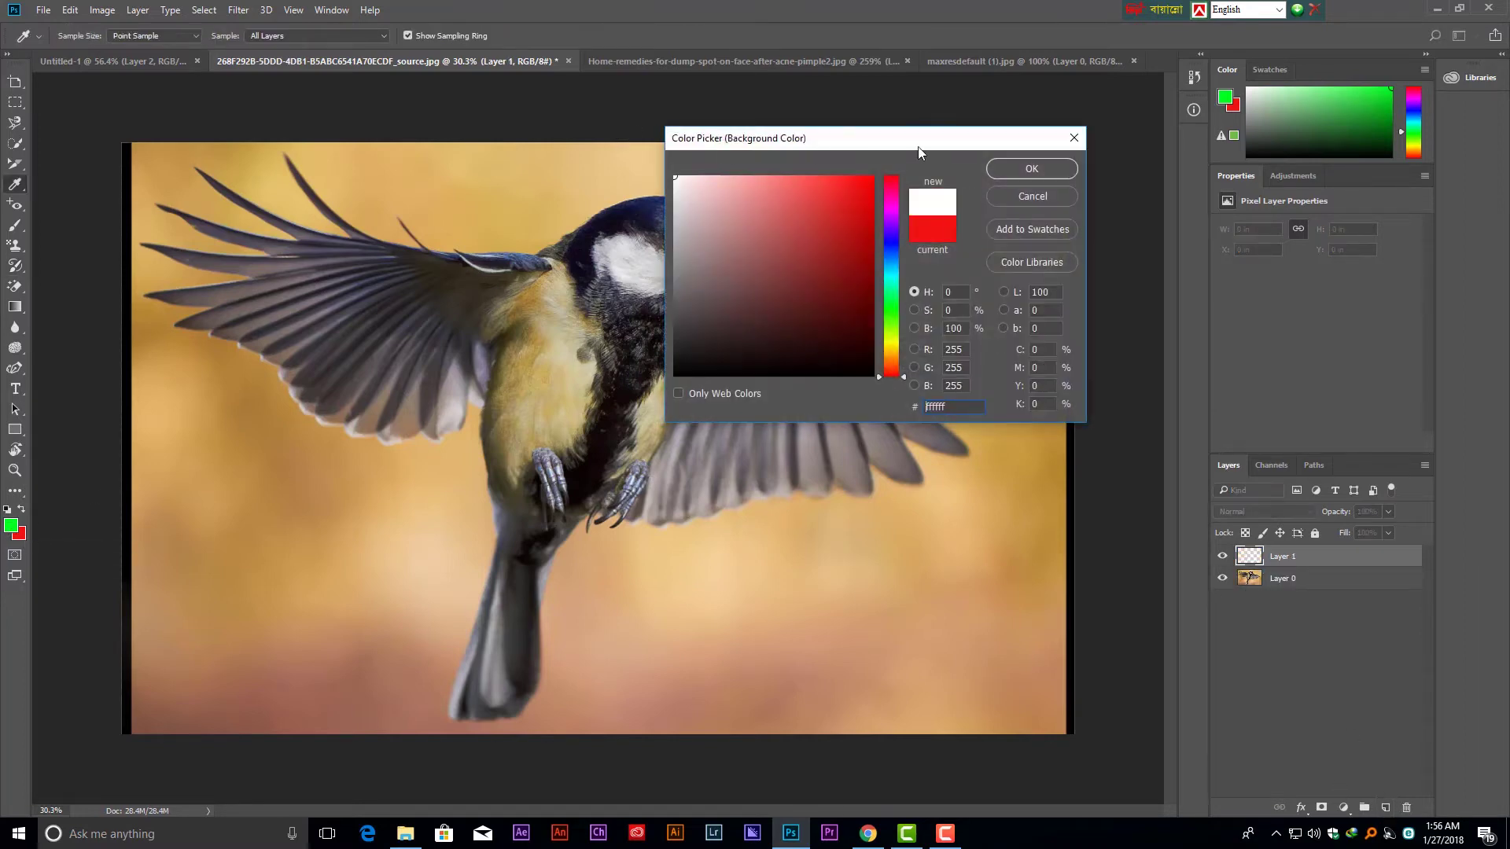
pyautogui.click(1030, 168)
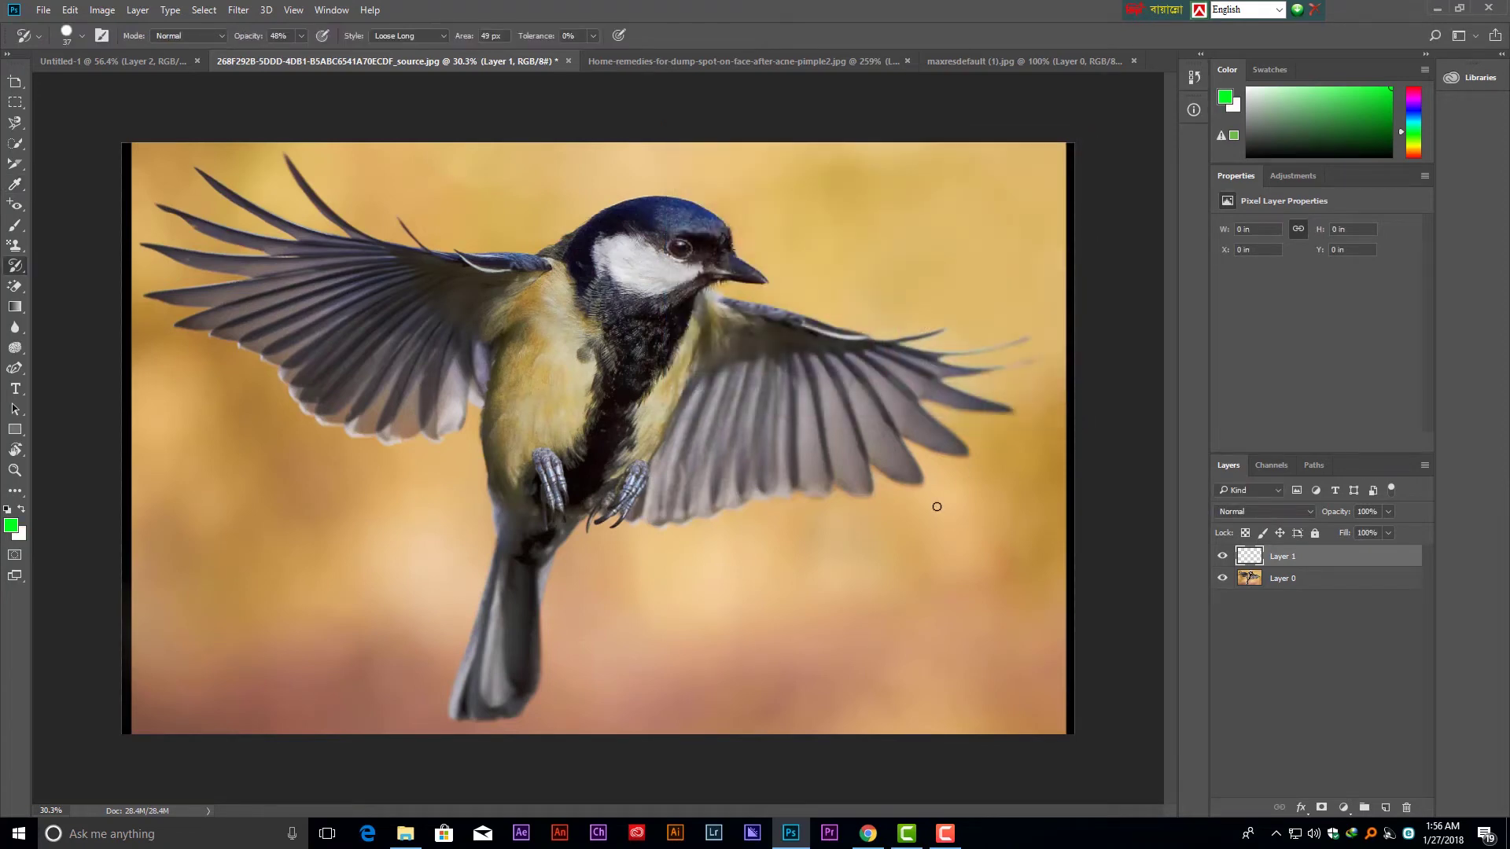
pyautogui.hotkey('ctrl', 'BackSpace')
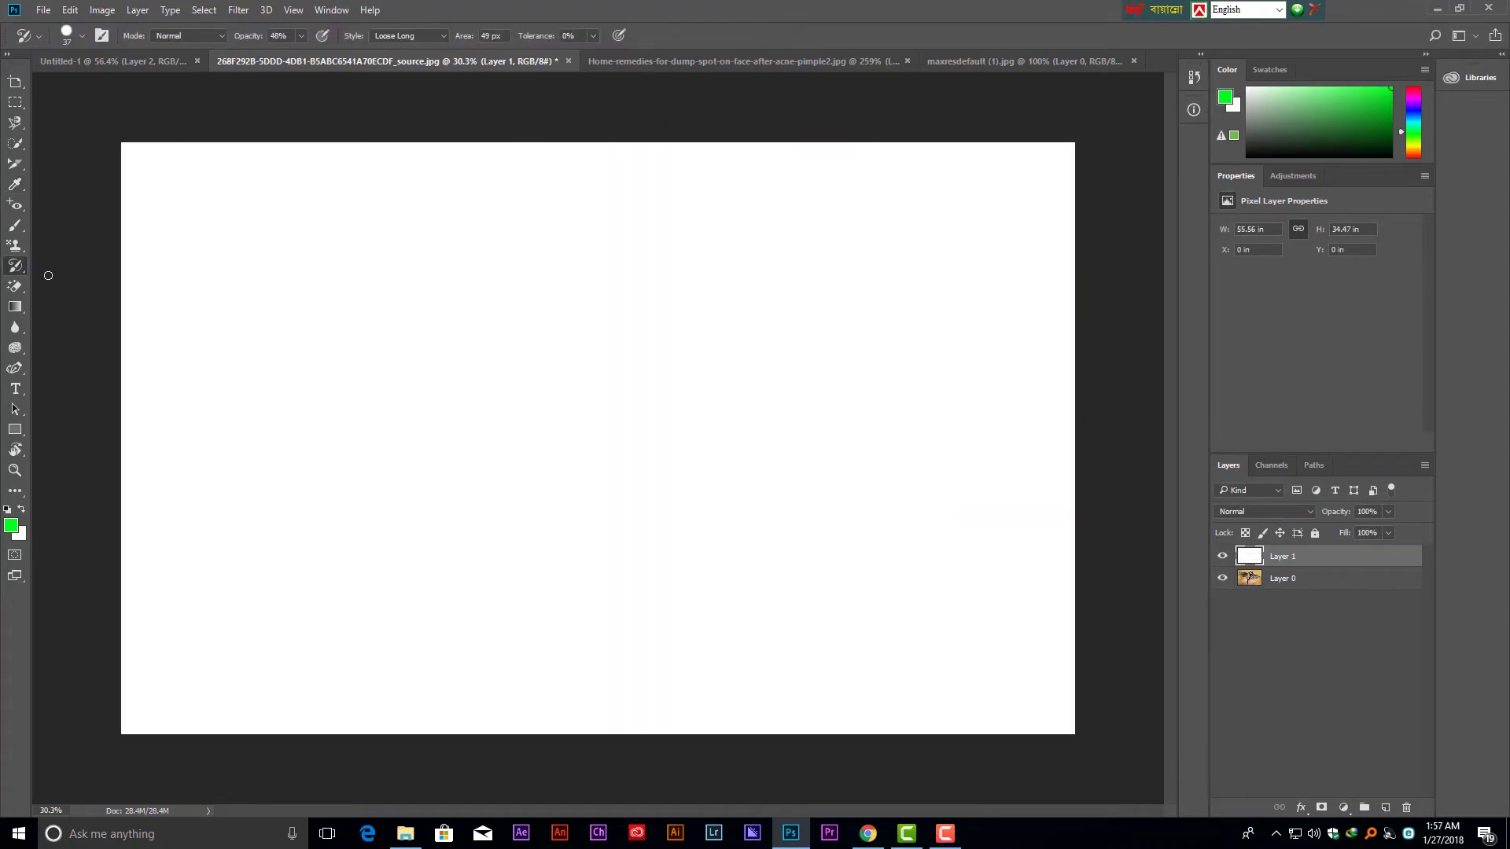
# Set the Art History Brush to Tight Short style, about 50 px area, and 100% opacity.
pyautogui.rightClick(15, 266)
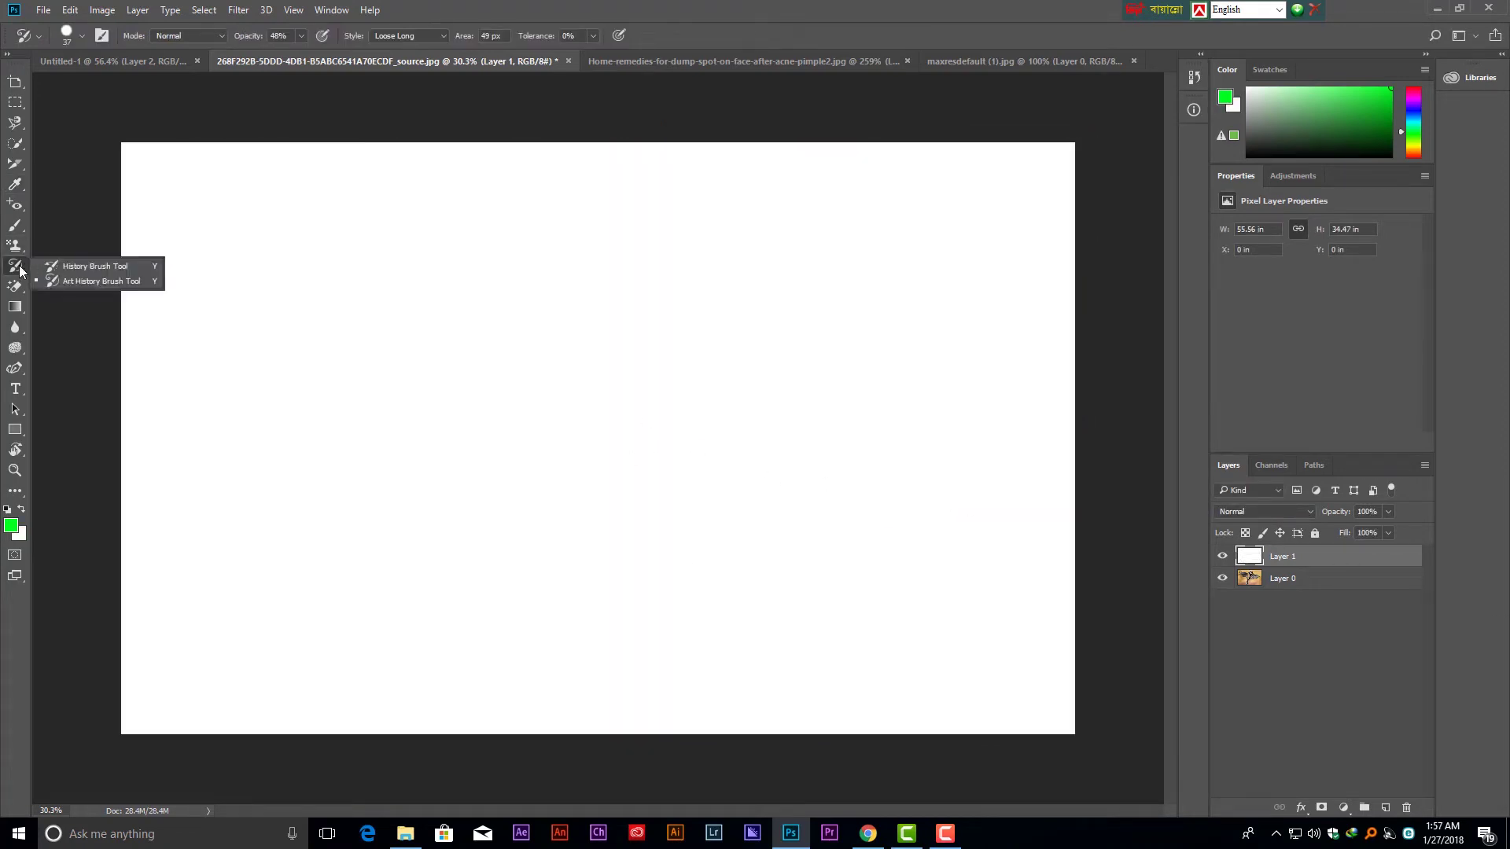
pyautogui.click(94, 281)
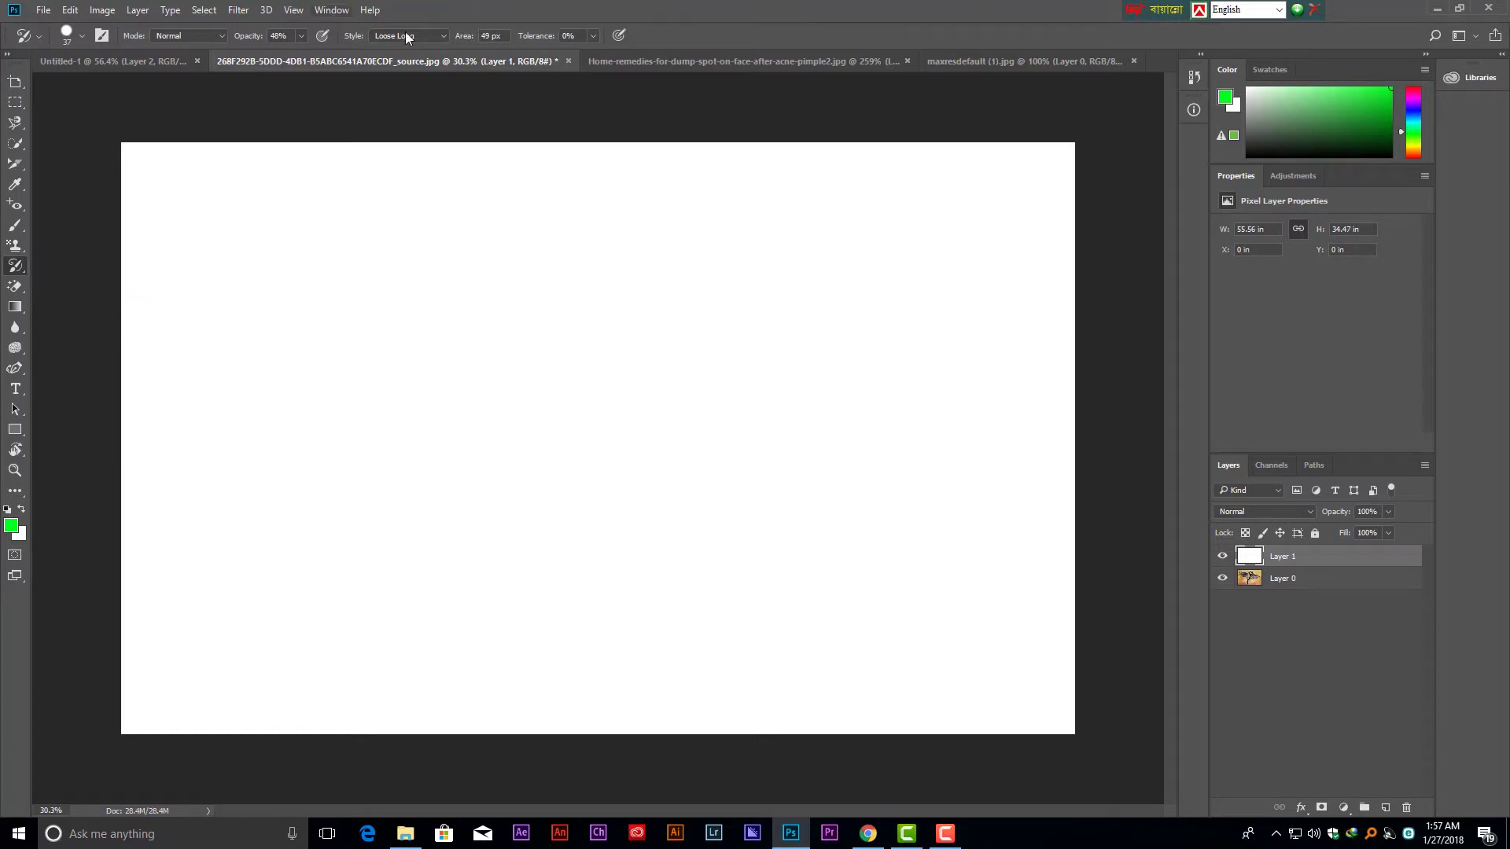
pyautogui.click(442, 36)
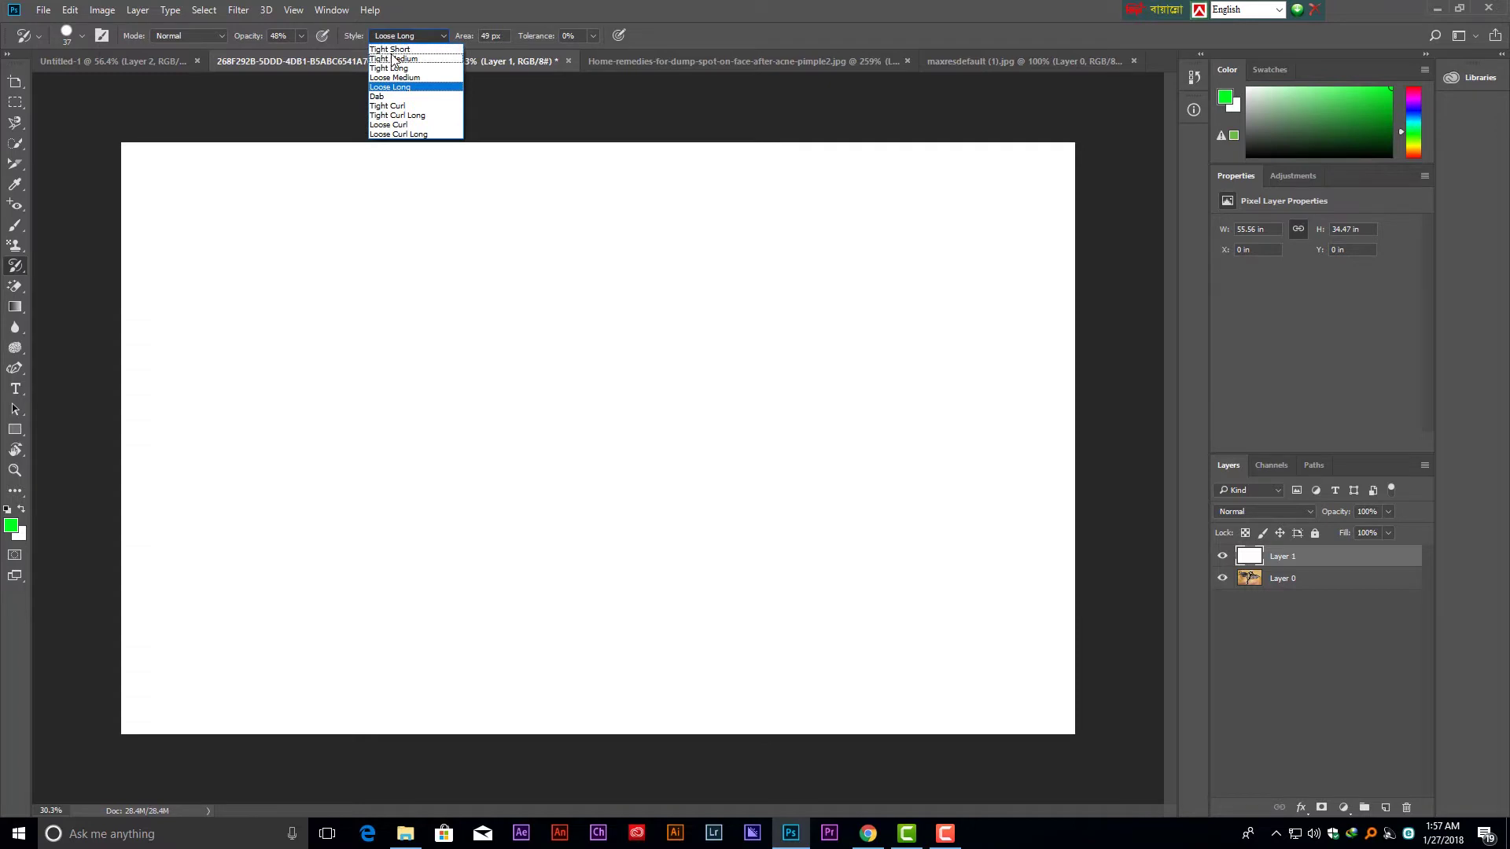
pyautogui.click(465, 40)
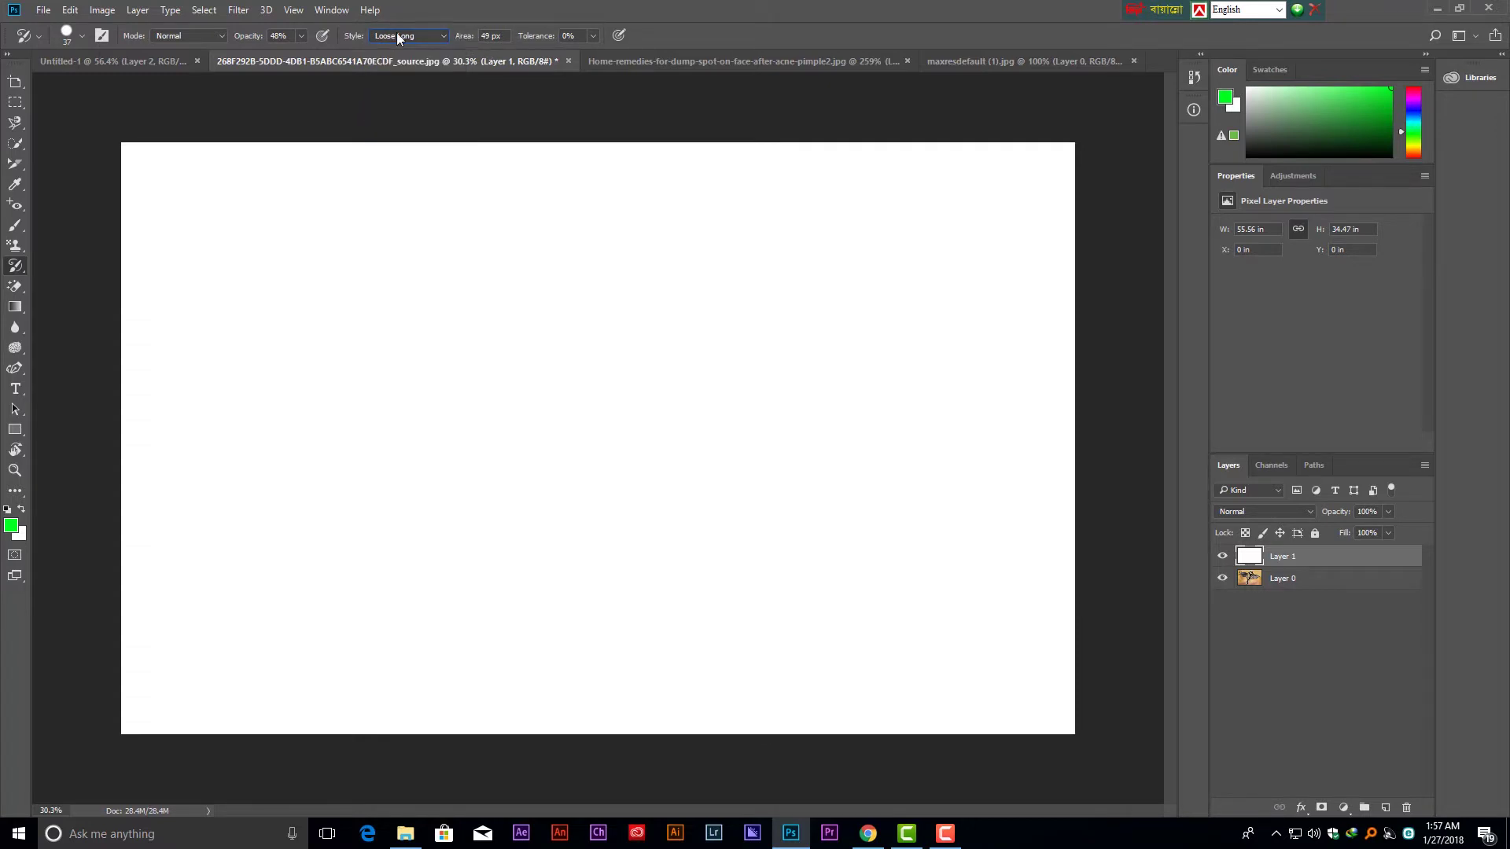
pyautogui.click(444, 35)
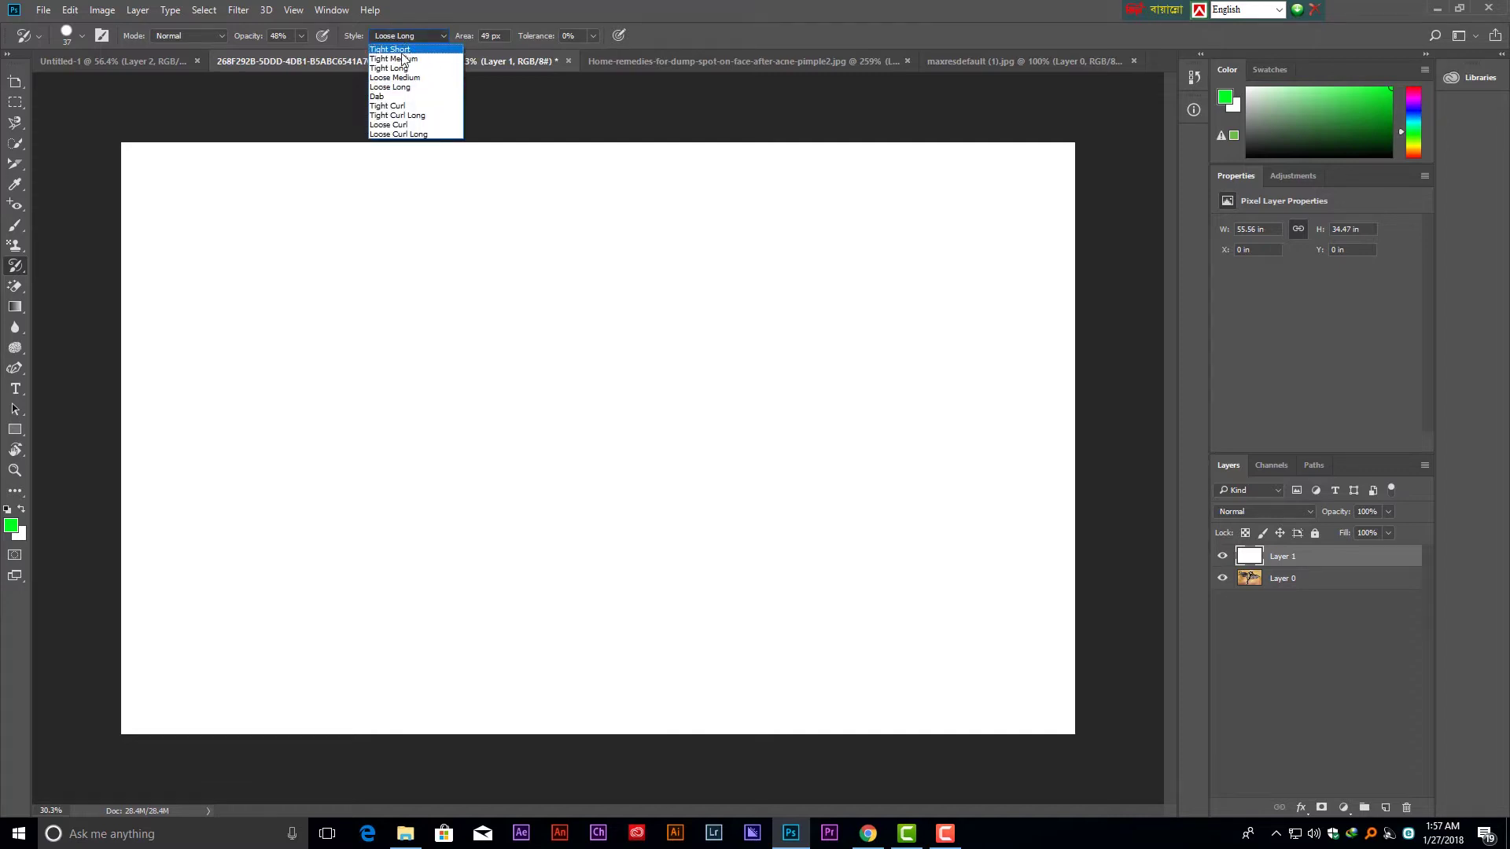
pyautogui.click(402, 52)
pyautogui.moveTo(466, 41); pyautogui.dragTo(469, 41)
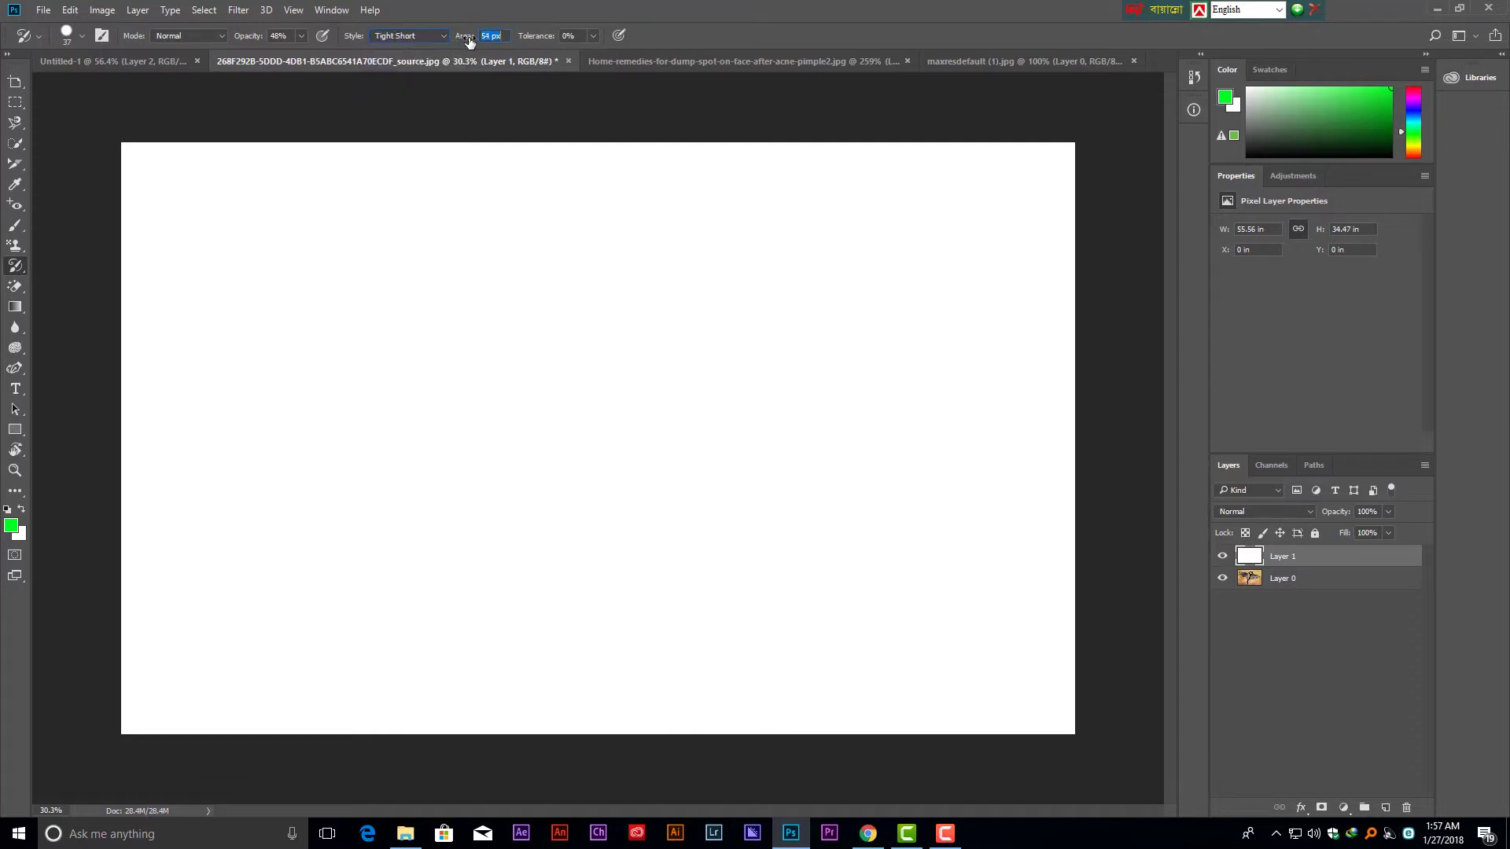
pyautogui.press('Return')
pyautogui.moveTo(258, 39); pyautogui.dragTo(472, 42)
# Adjust the brush size and paint the bird in dabbed strokes on white Layer 1.
pyautogui.click(73, 35)
pyautogui.click(102, 88)
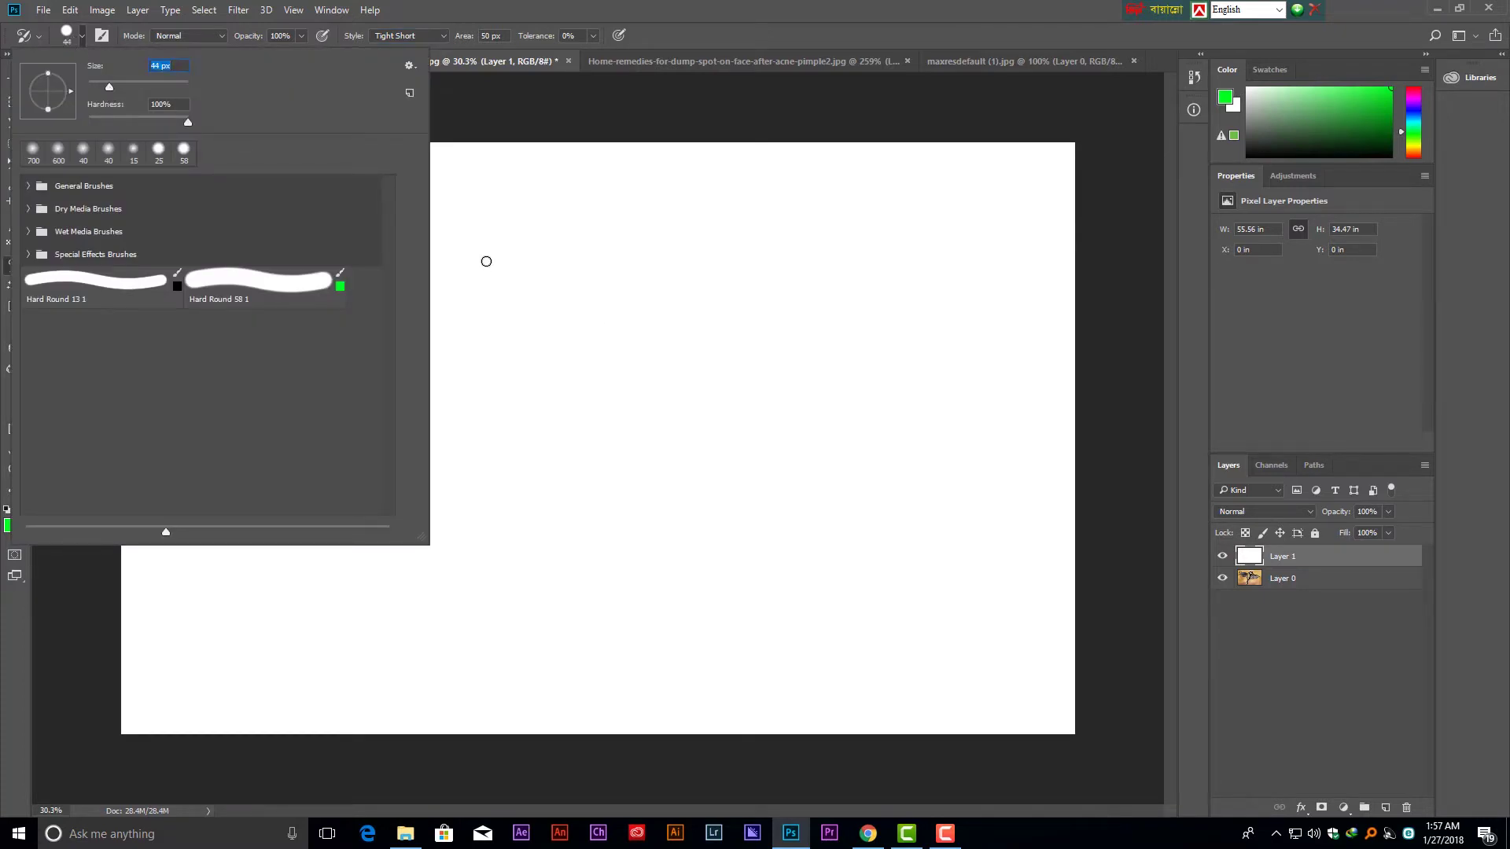
pyautogui.moveTo(549, 323)
pyautogui.mouseDown()
pyautogui.moveTo(612, 284)
pyautogui.moveTo(561, 296)
pyautogui.moveTo(820, 205)
pyautogui.moveTo(726, 378)
pyautogui.moveTo(581, 292)
pyautogui.moveTo(391, 343)
pyautogui.moveTo(604, 256)
pyautogui.moveTo(730, 447)
pyautogui.moveTo(503, 464)
pyautogui.moveTo(553, 411)
pyautogui.moveTo(376, 195)
pyautogui.moveTo(172, 336)
pyautogui.moveTo(222, 319)
pyautogui.moveTo(827, 323)
pyautogui.moveTo(998, 410)
pyautogui.moveTo(908, 431)
pyautogui.moveTo(655, 548)
pyautogui.moveTo(357, 422)
pyautogui.mouseUp()
pyautogui.rightClick(23, 268)
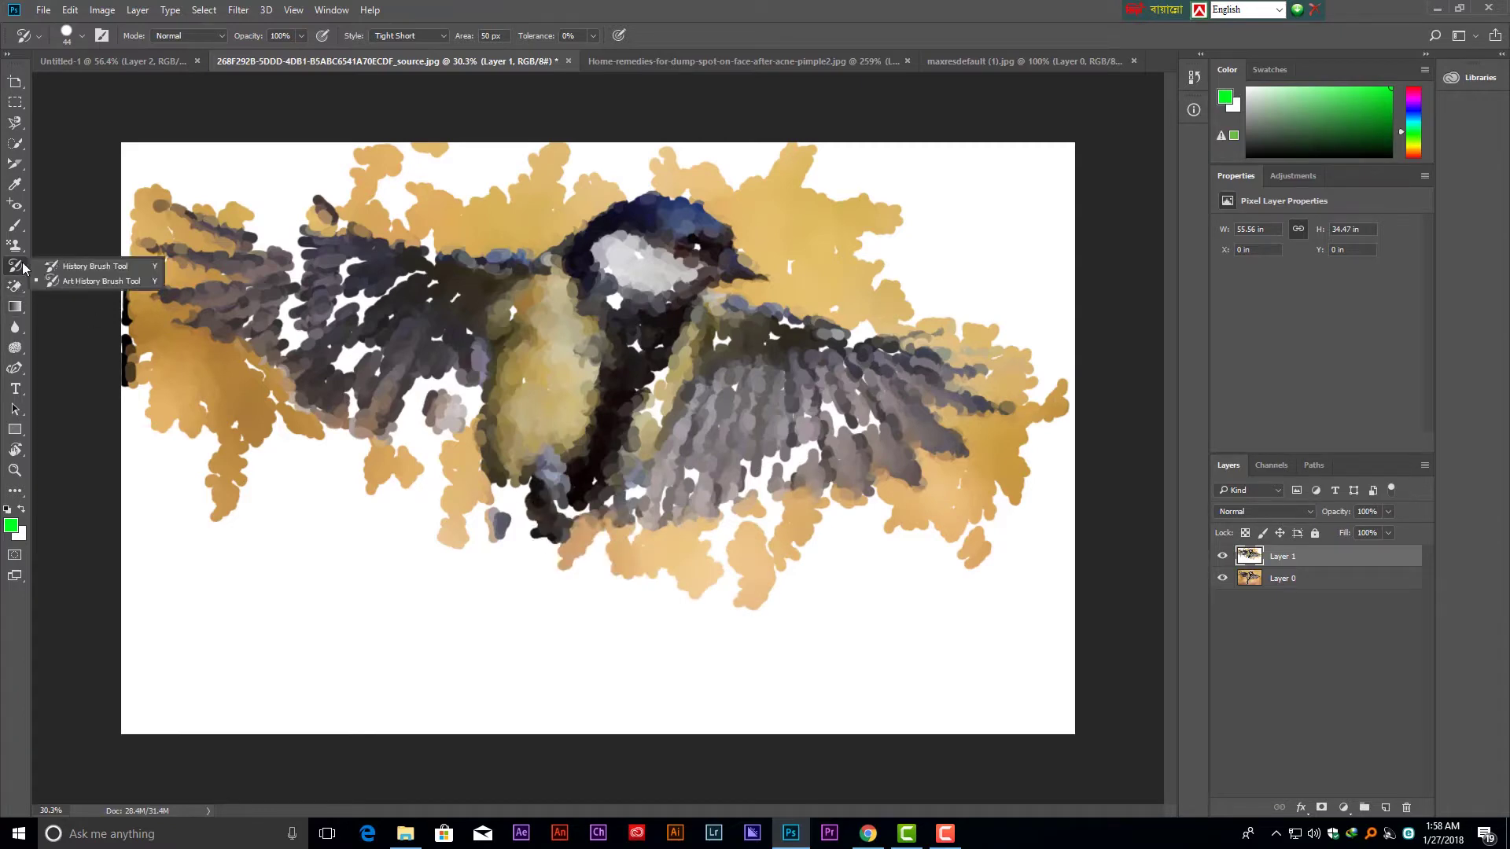
# Restore the bird with the History Brush, select the Eraser Tool, and delete Layer 1.
pyautogui.click(91, 269)
pyautogui.moveTo(629, 251)
pyautogui.mouseDown()
pyautogui.moveTo(690, 185)
pyautogui.moveTo(539, 388)
pyautogui.moveTo(268, 279)
pyautogui.moveTo(219, 354)
pyautogui.moveTo(315, 181)
pyautogui.moveTo(718, 498)
pyautogui.moveTo(928, 314)
pyautogui.moveTo(971, 590)
pyautogui.moveTo(411, 529)
pyautogui.moveTo(991, 255)
pyautogui.mouseUp()
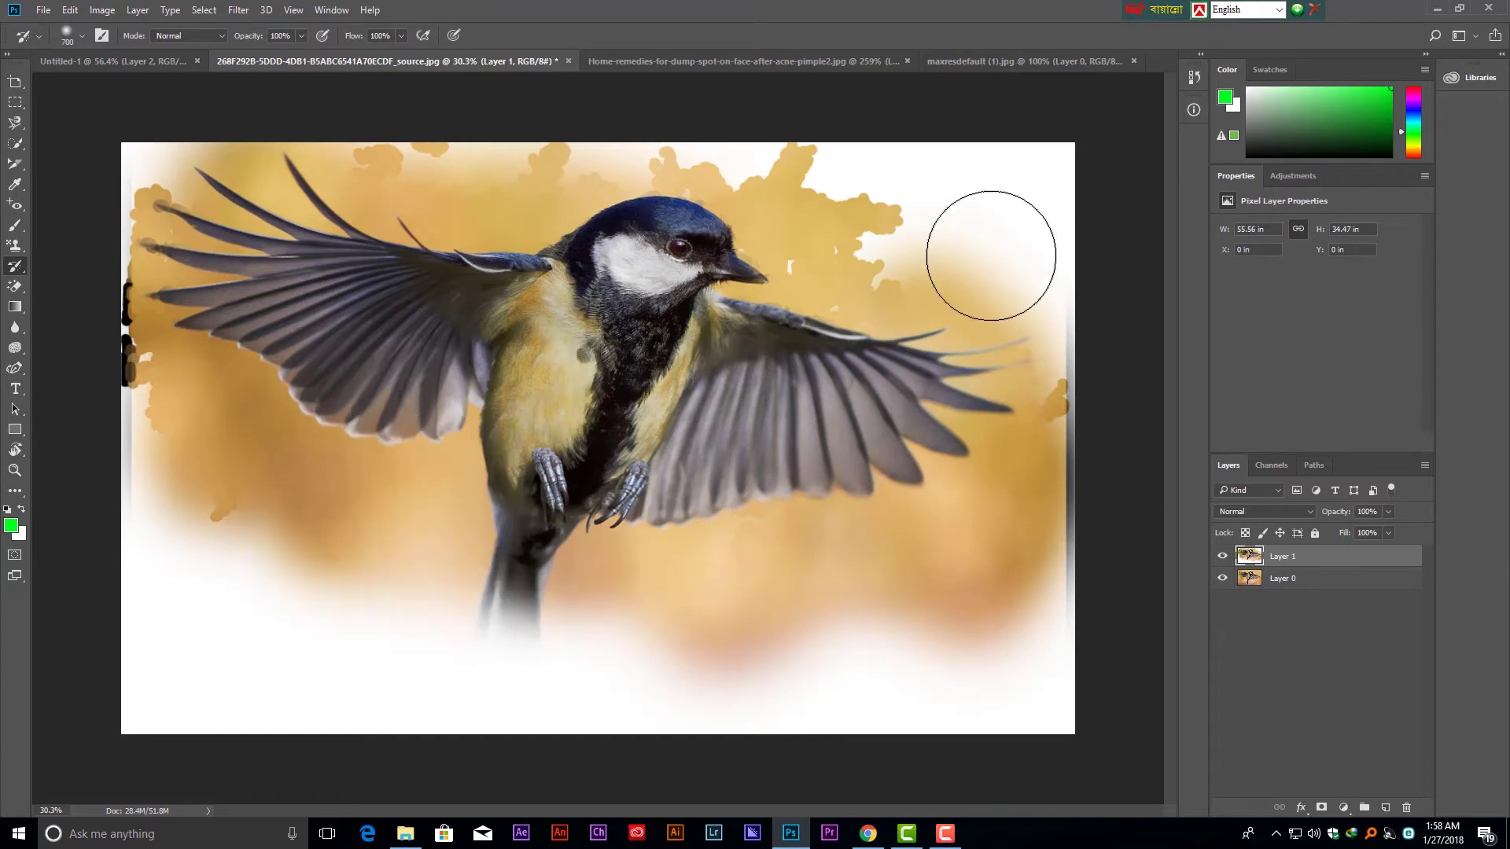
pyautogui.click(15, 287)
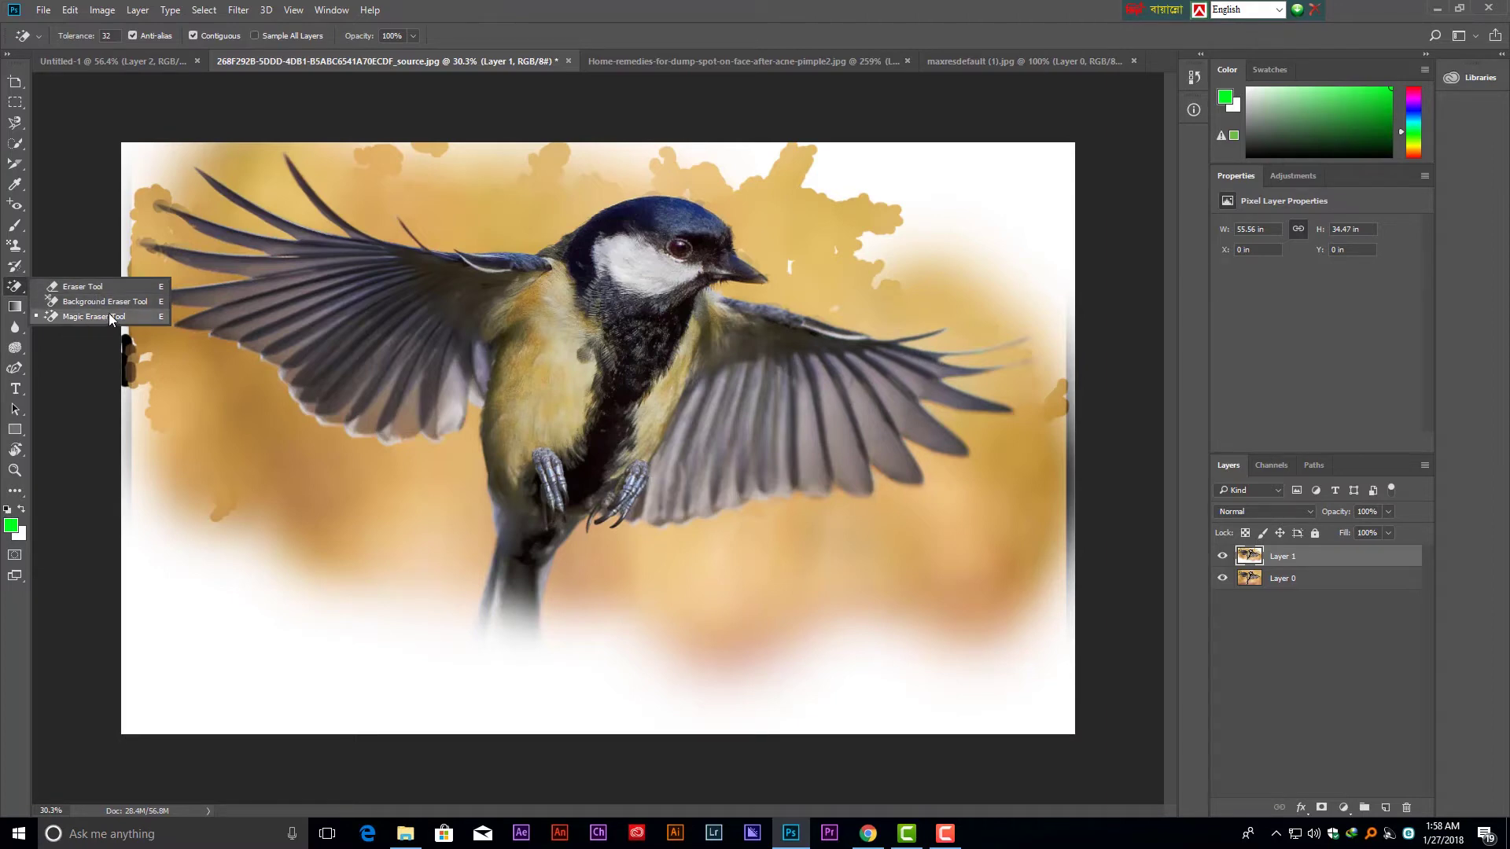
pyautogui.click(83, 286)
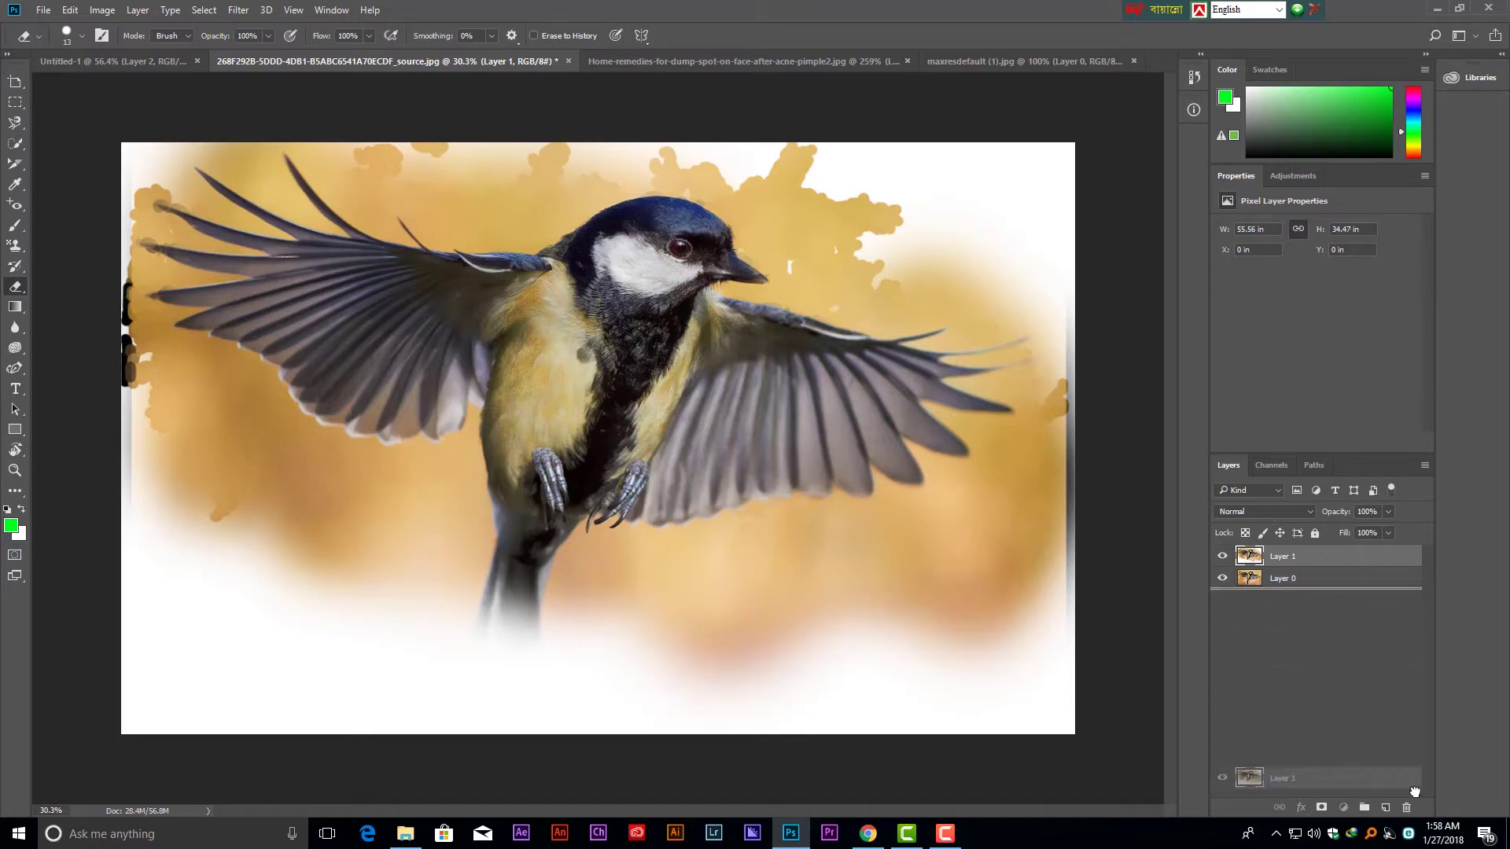
pyautogui.moveTo(1354, 560); pyautogui.dragTo(1406, 807)
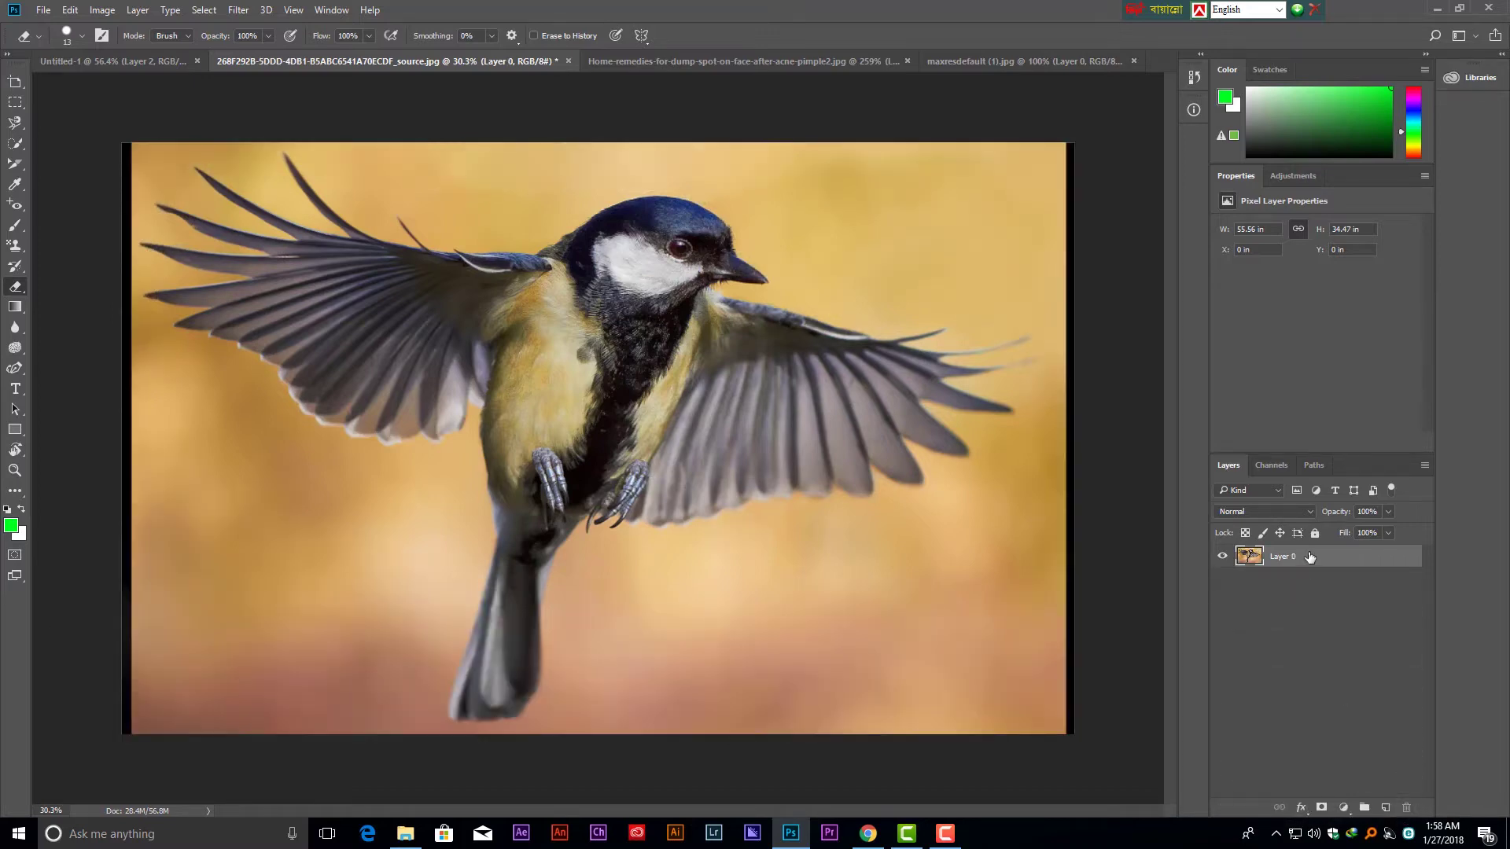
# Erase a large lower-left patch of the bird photo with an enlarged Eraser brush.
pyautogui.rightClick(14, 291)
pyautogui.click(77, 291)
pyautogui.press(']')
pyautogui.press(']')
pyautogui.press(']')
pyautogui.press(']')
pyautogui.press(']')
pyautogui.press(']')
pyautogui.press(']')
pyautogui.press(']')
pyautogui.moveTo(220, 559)
pyautogui.mouseDown()
pyautogui.moveTo(161, 478)
pyautogui.moveTo(145, 613)
pyautogui.moveTo(364, 671)
pyautogui.moveTo(369, 596)
pyautogui.moveTo(155, 421)
pyautogui.moveTo(354, 522)
pyautogui.moveTo(394, 674)
pyautogui.moveTo(295, 616)
pyautogui.moveTo(273, 698)
pyautogui.moveTo(141, 700)
pyautogui.moveTo(347, 689)
pyautogui.mouseUp()
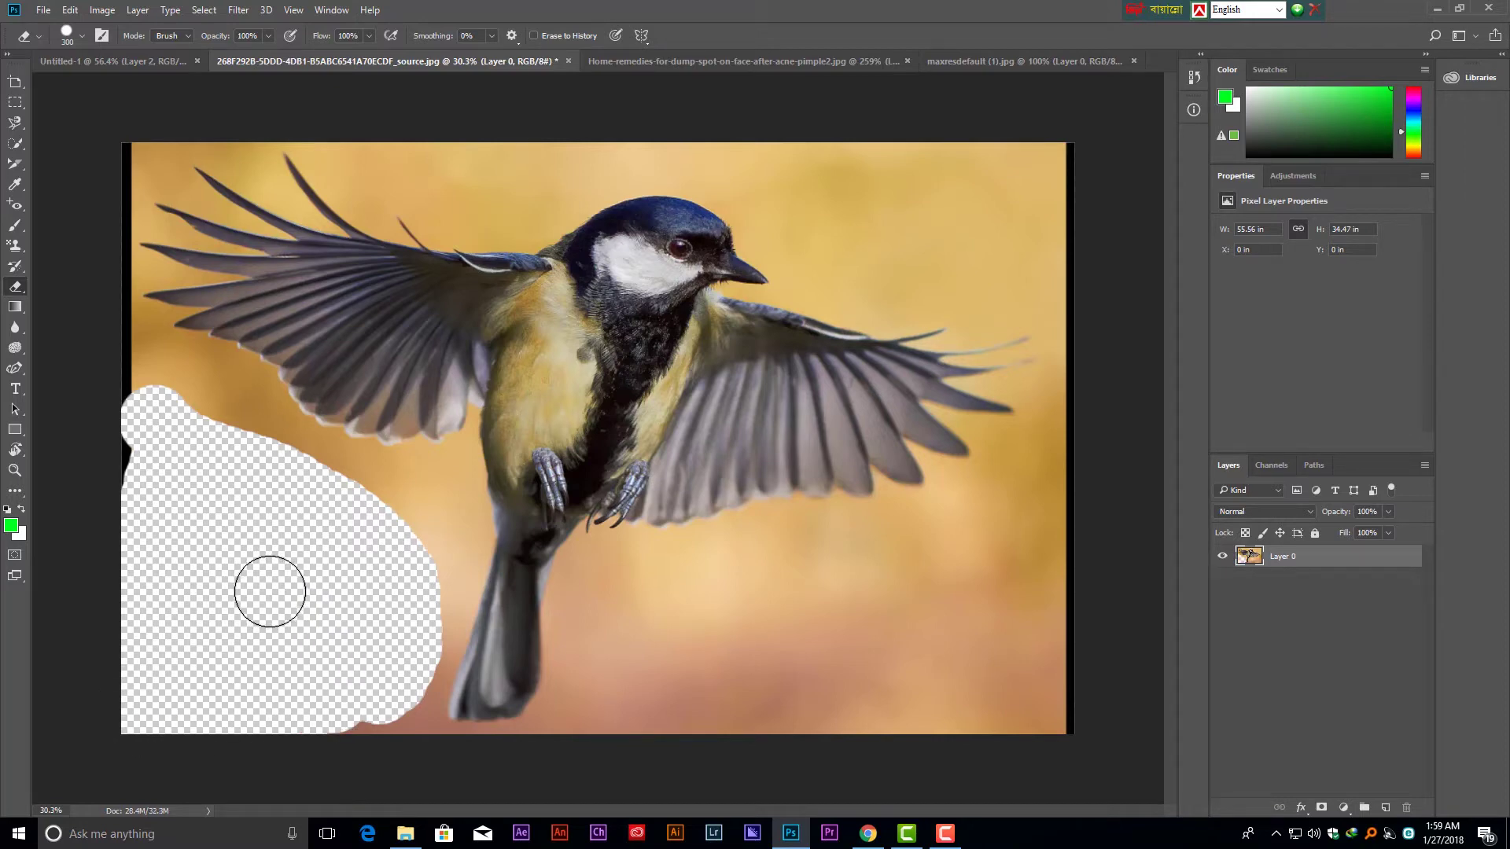
pyautogui.rightClick(18, 289)
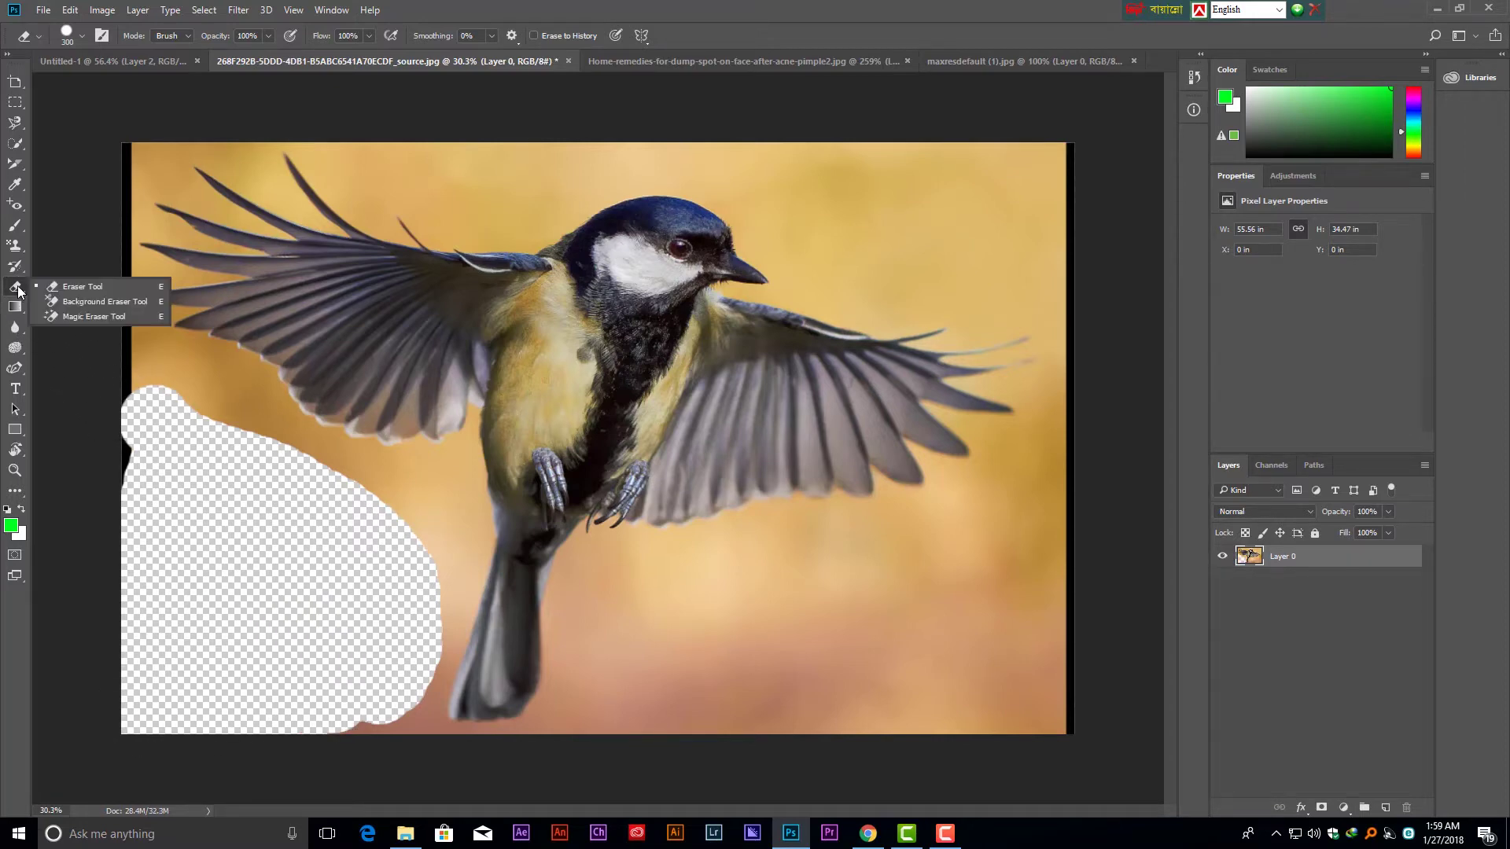
pyautogui.click(74, 304)
pyautogui.moveTo(695, 647); pyautogui.dragTo(597, 684)
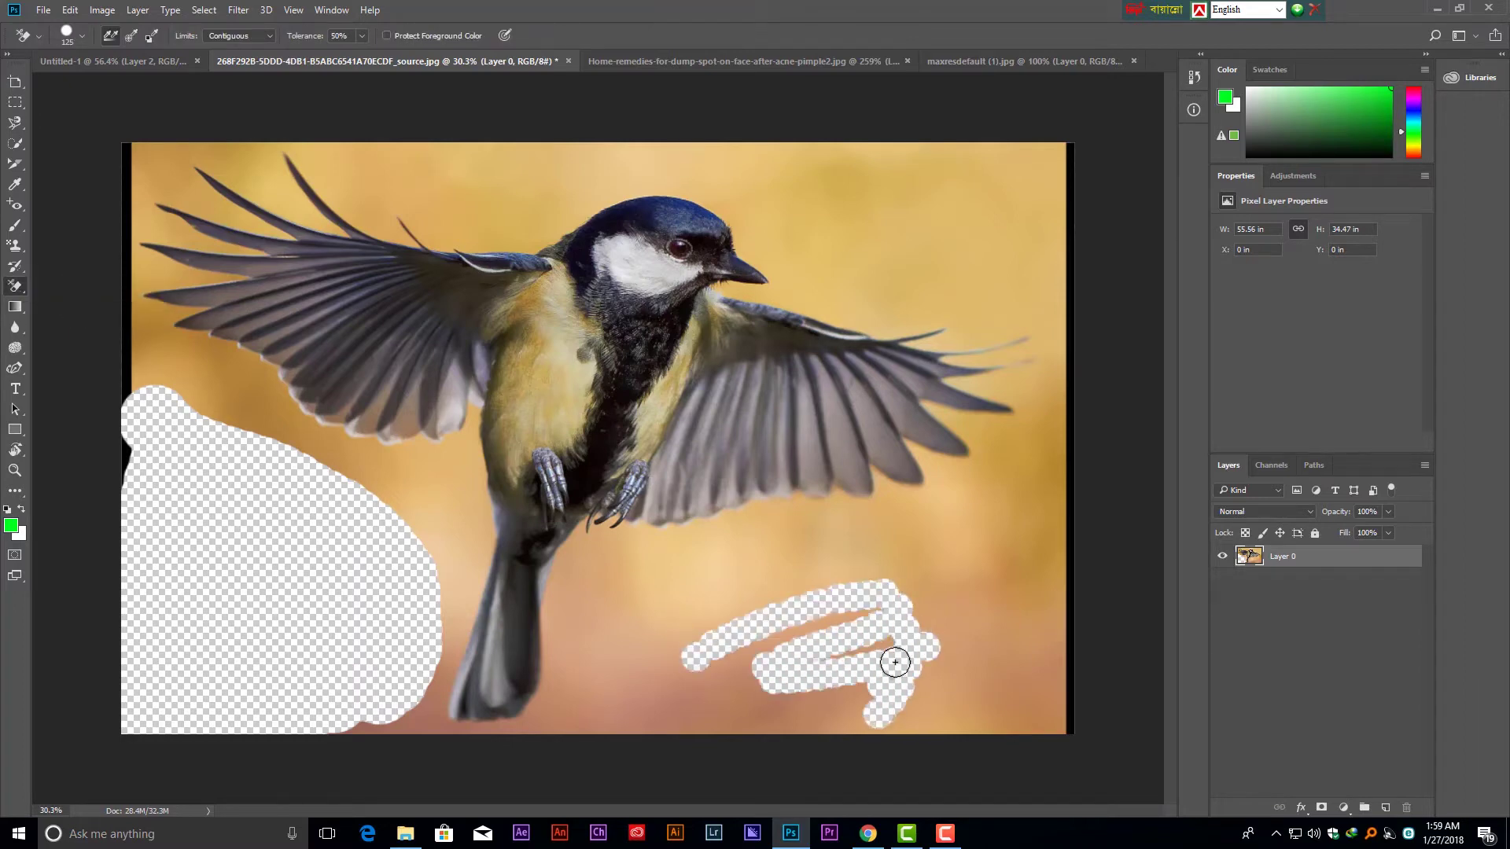
pyautogui.rightClick(17, 288)
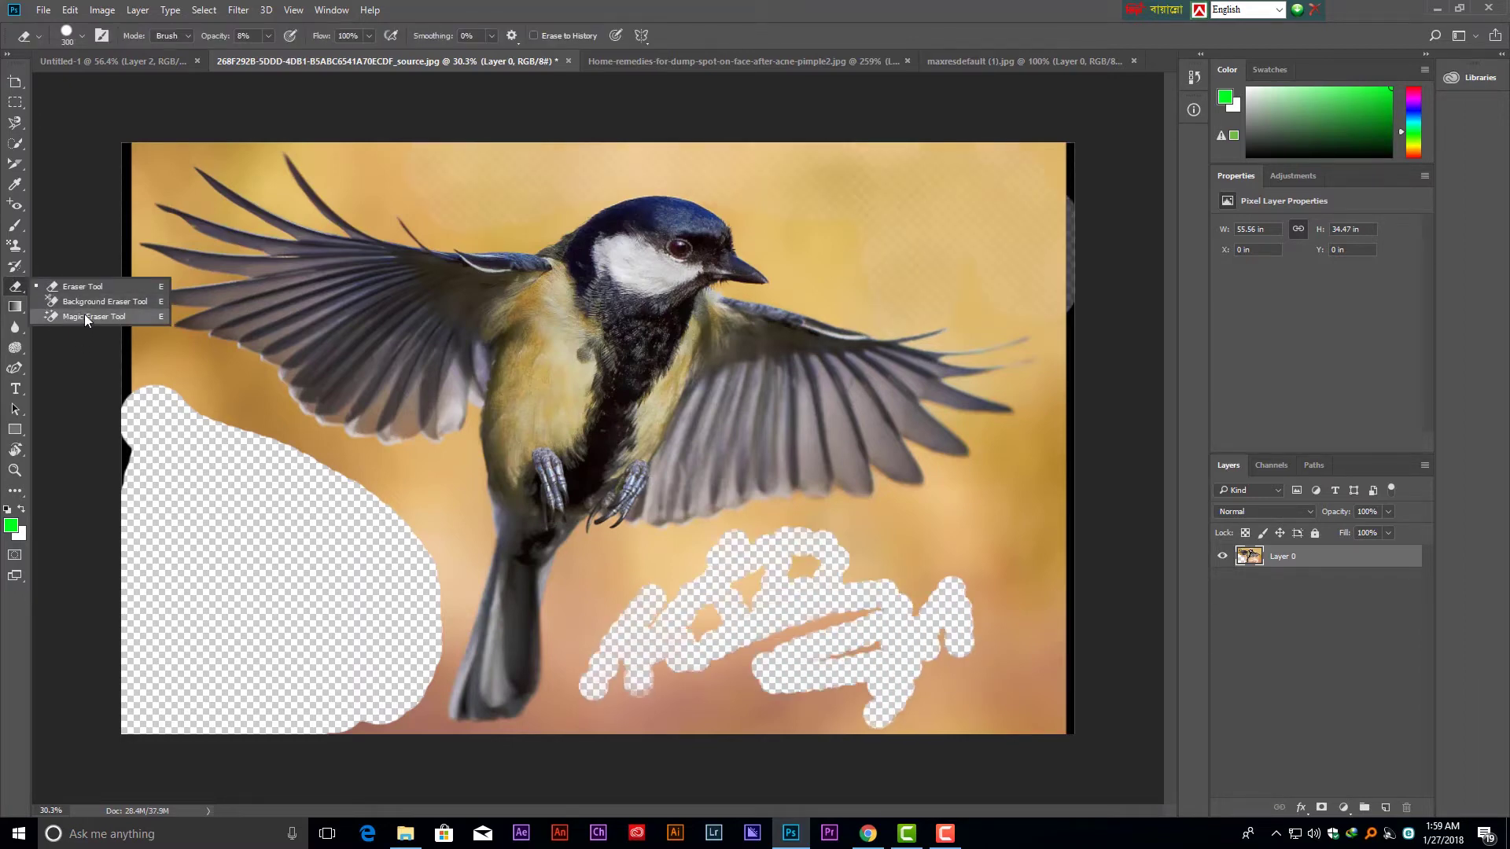
pyautogui.click(84, 317)
pyautogui.click(440, 497)
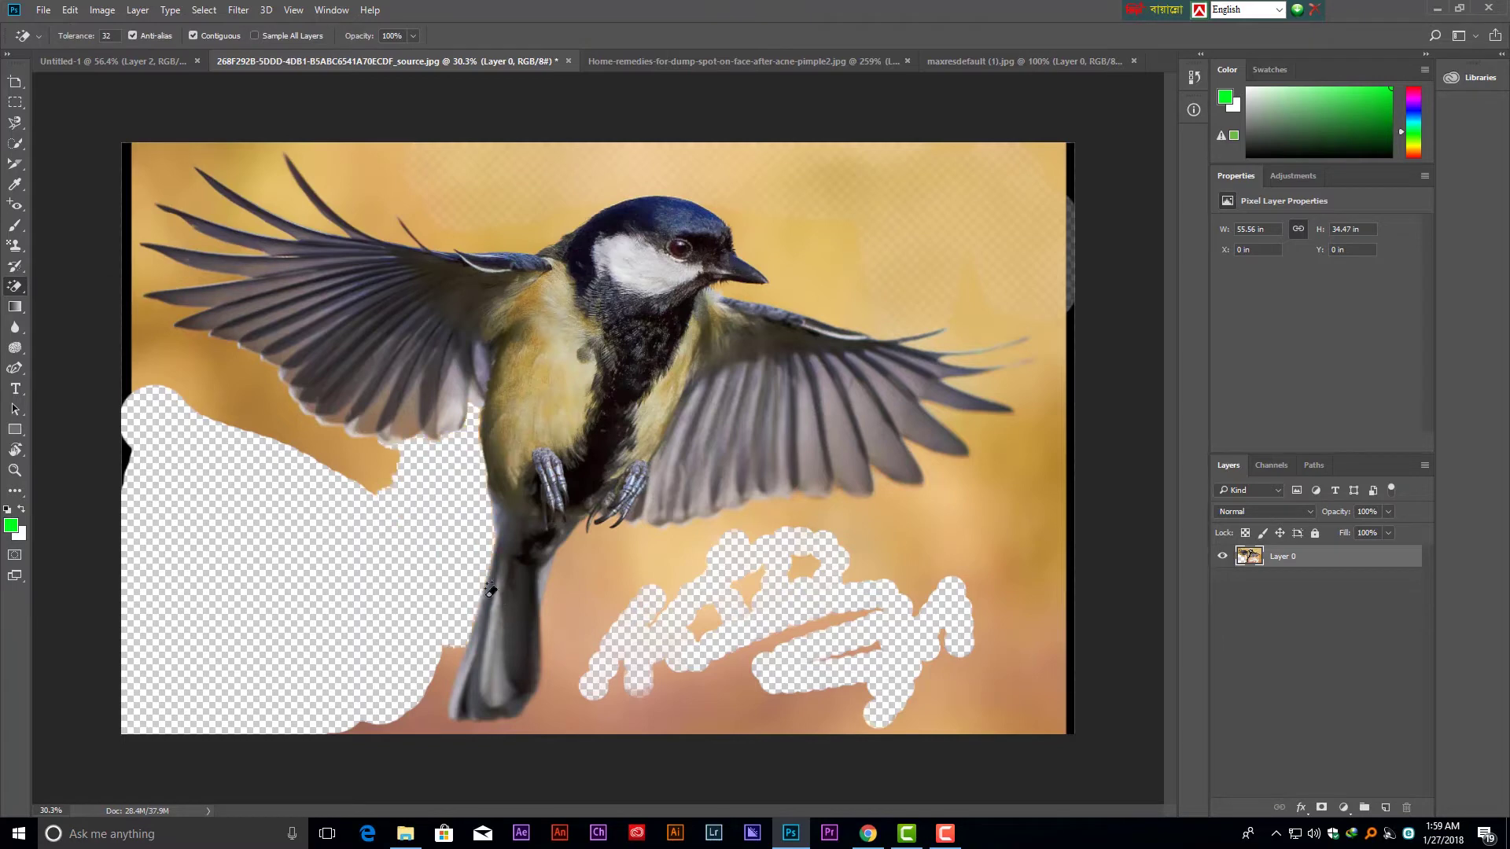
pyautogui.click(952, 235)
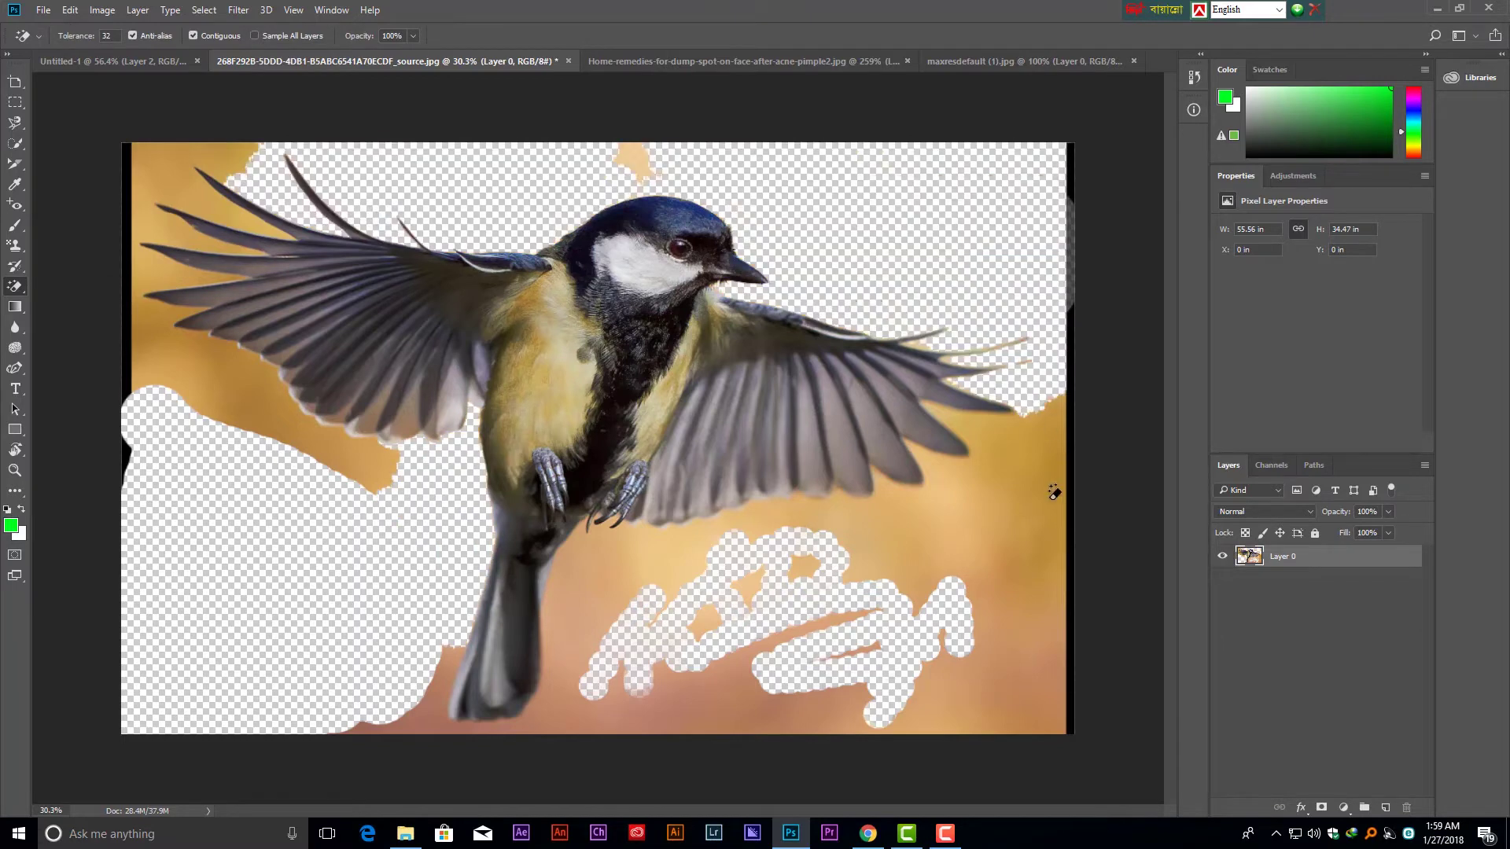
pyautogui.click(1006, 531)
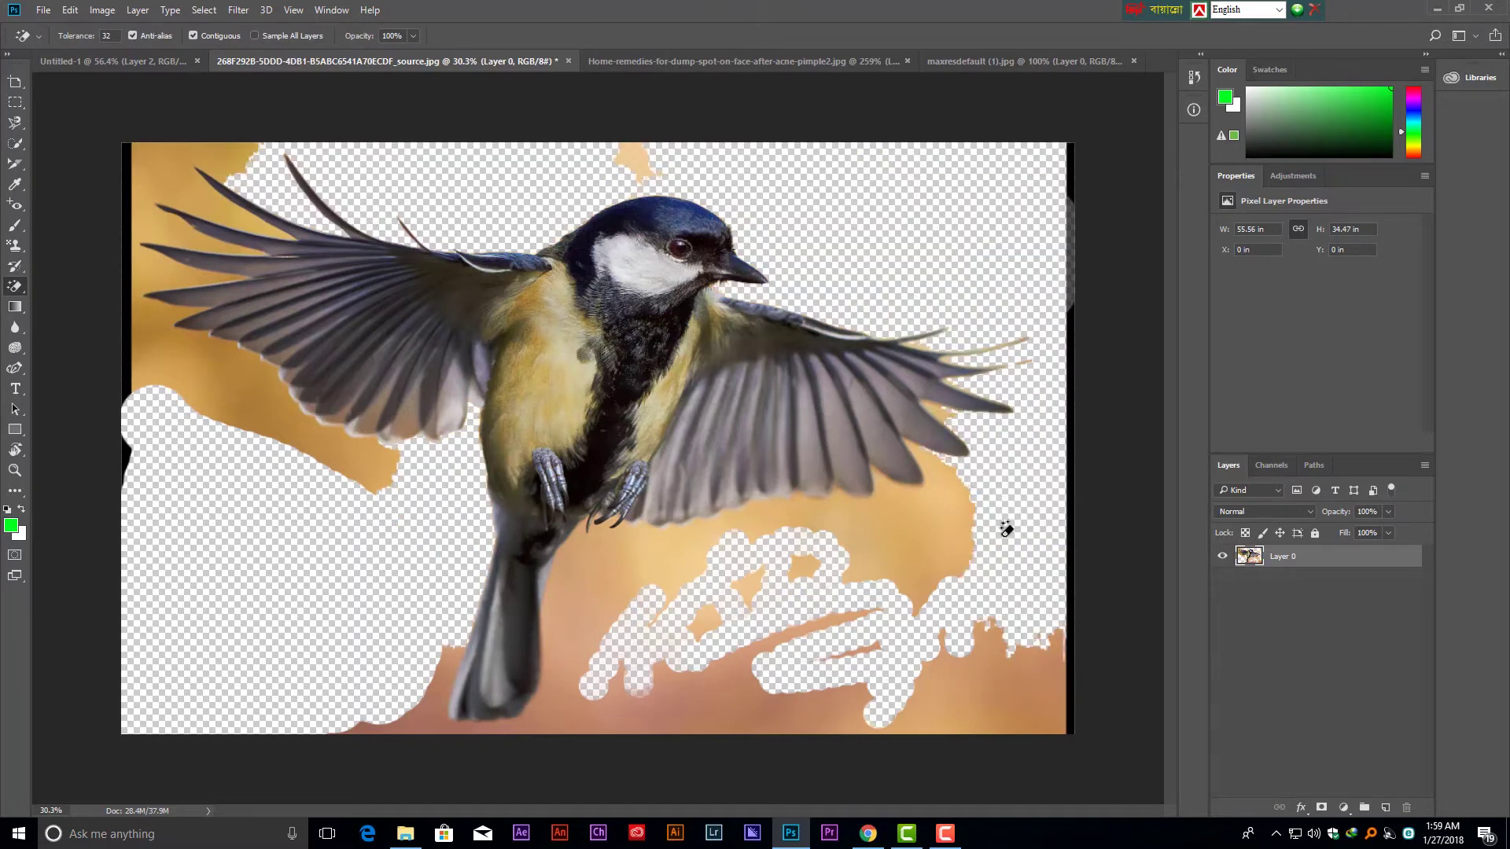
pyautogui.click(997, 707)
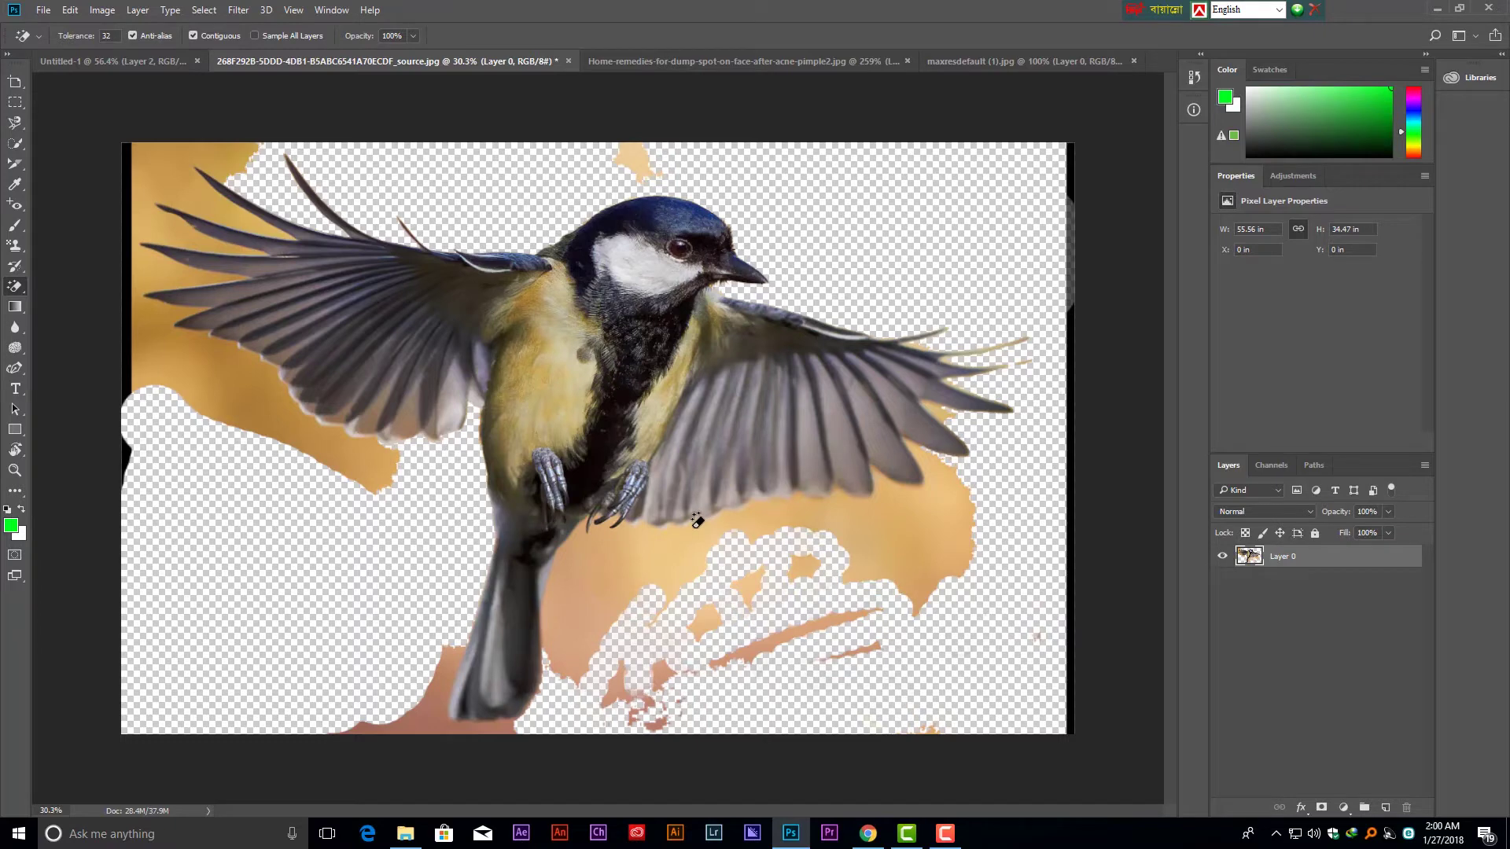
pyautogui.hotkey('ctrl', 'alt', 'z')
pyautogui.hotkey('ctrl', 'alt', 'z')
pyautogui.hotkey('ctrl', 'alt', 'z')
pyautogui.hotkey('ctrl', 'alt', 'z')
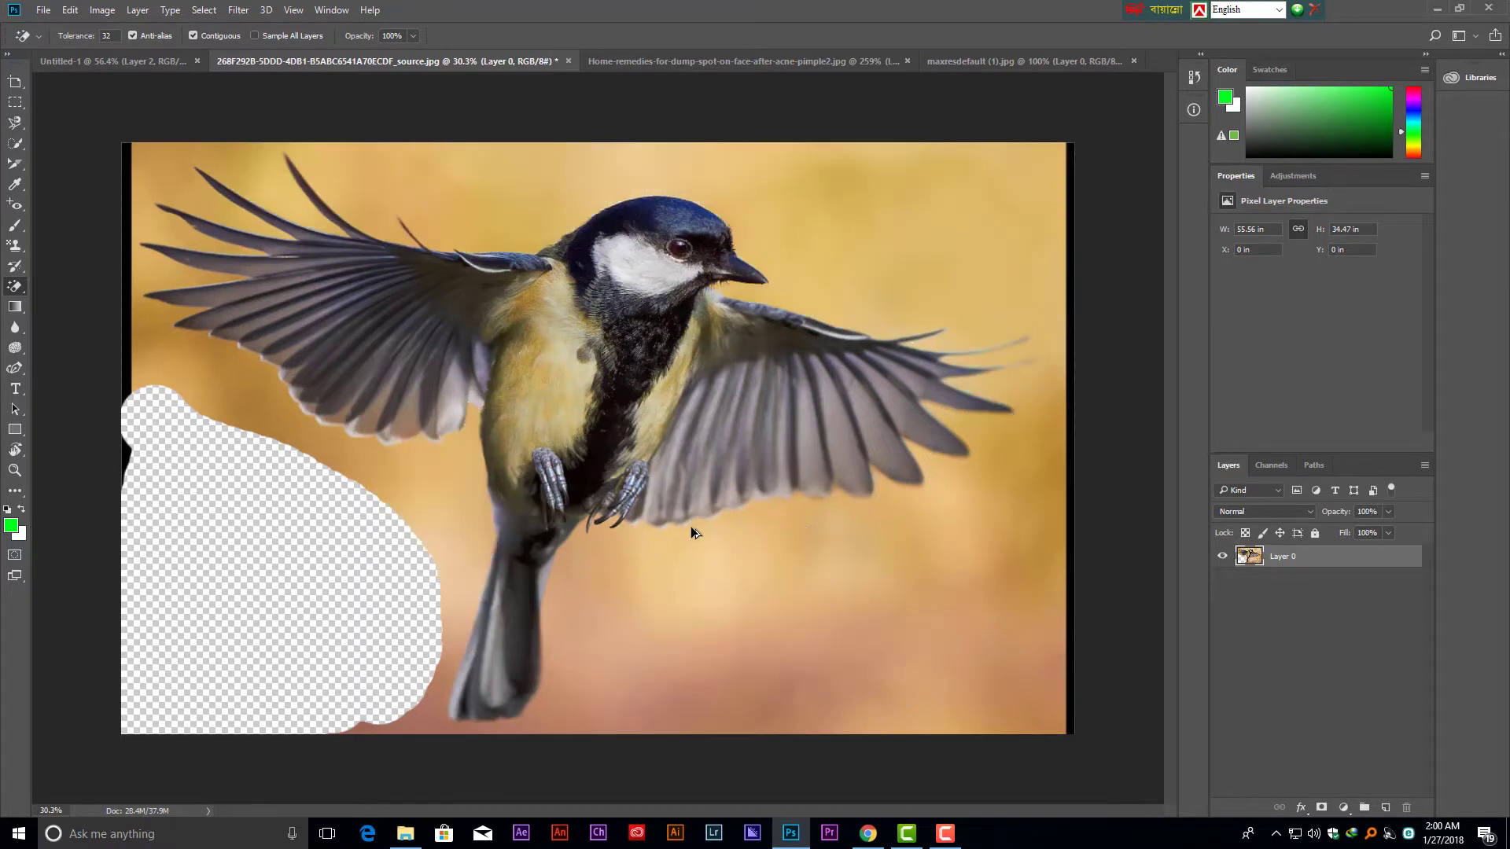
# Revert the erasure, then quick-select the background left of the bird and around the wing with a 150 brush.
pyautogui.moveTo(1388, 559)
pyautogui.mouseDown()
pyautogui.moveTo(1421, 772)
pyautogui.moveTo(1406, 807)
pyautogui.mouseUp()
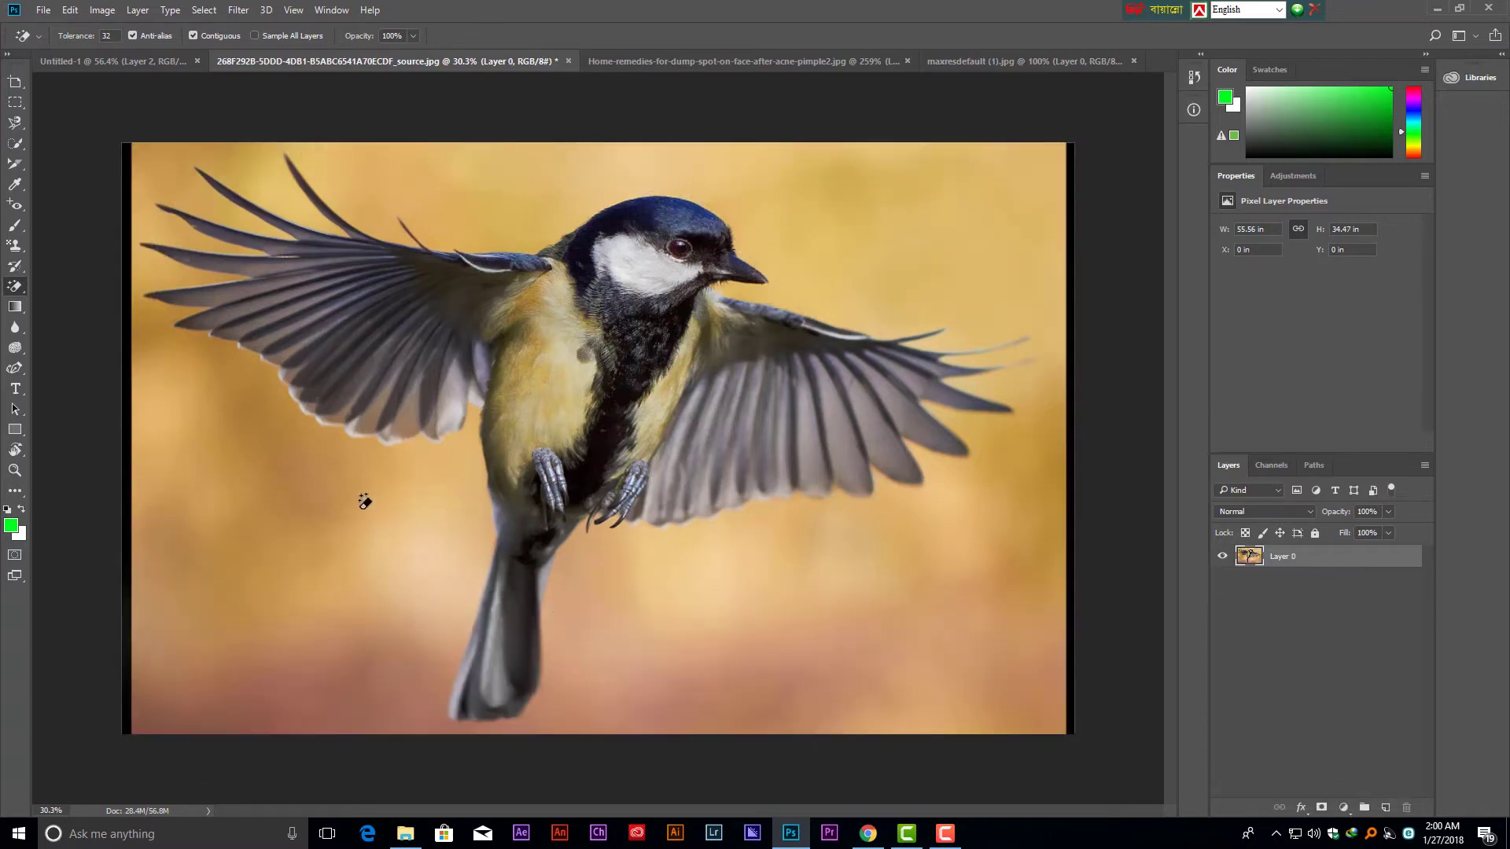
pyautogui.click(23, 155)
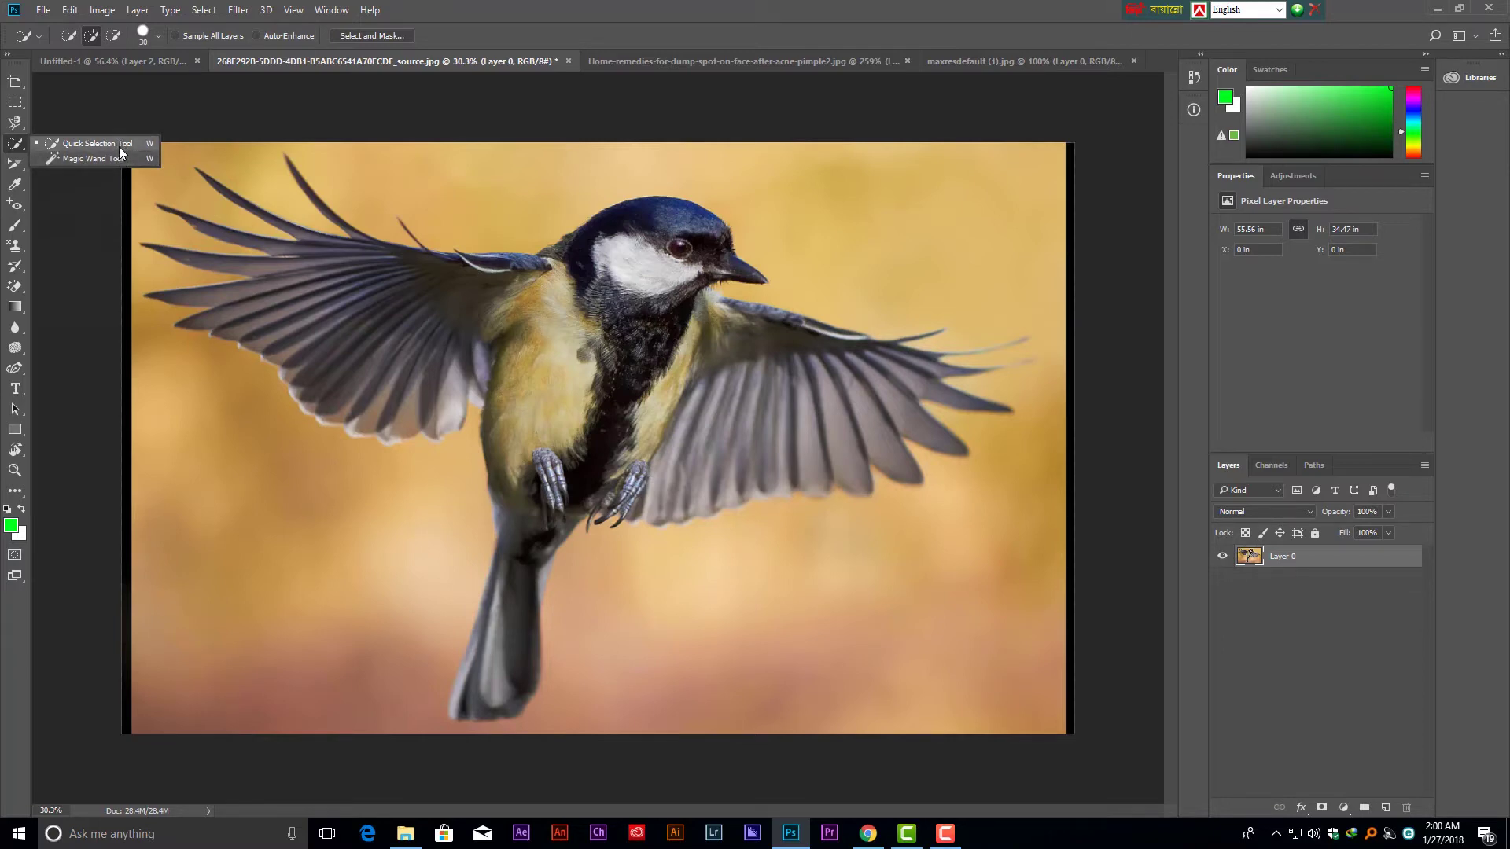
pyautogui.click(120, 145)
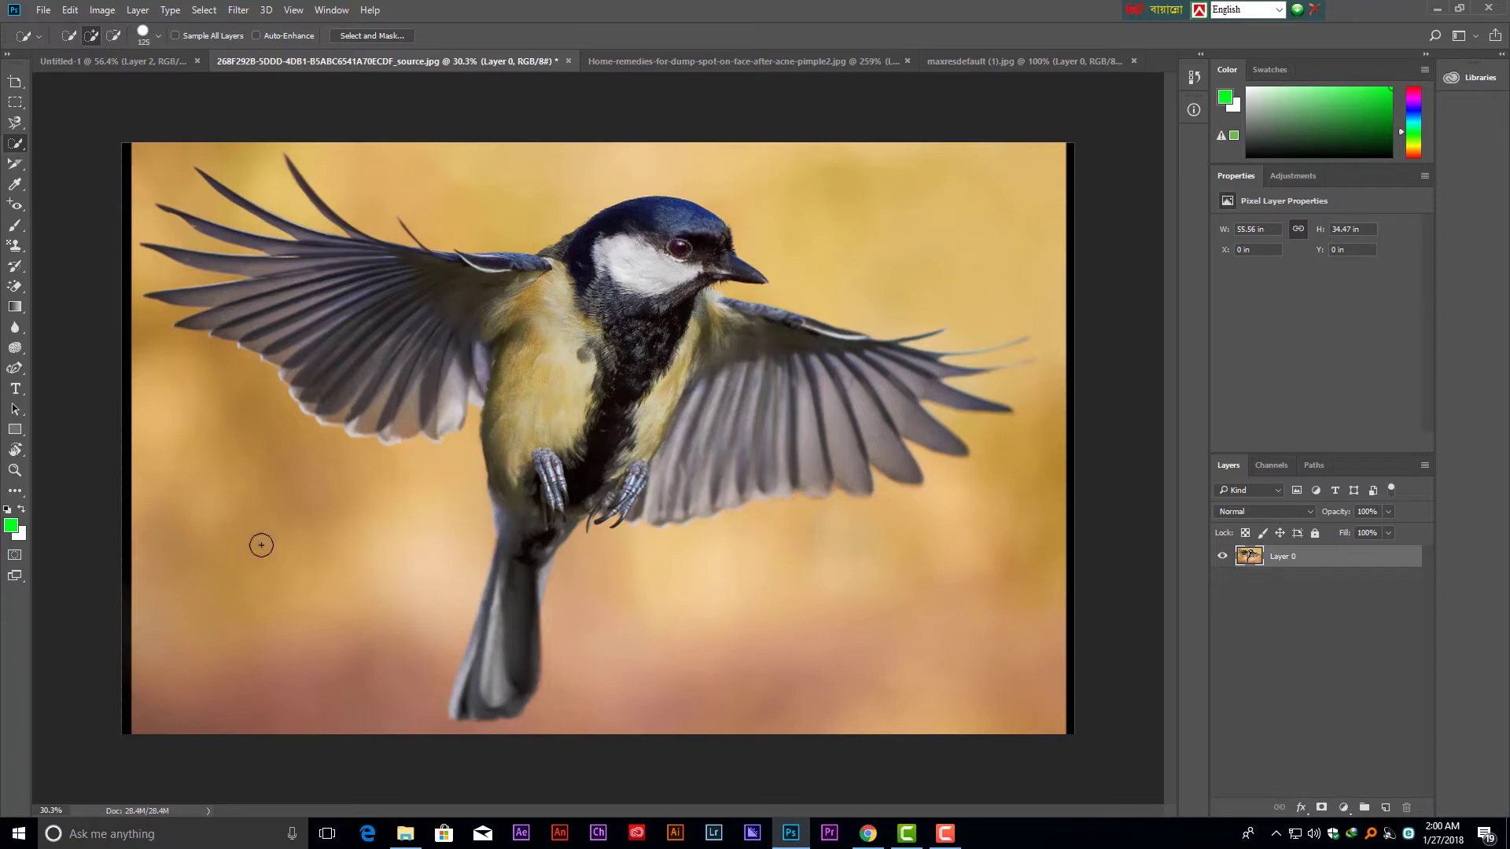
pyautogui.press(']')
pyautogui.moveTo(203, 462); pyautogui.dragTo(462, 579)
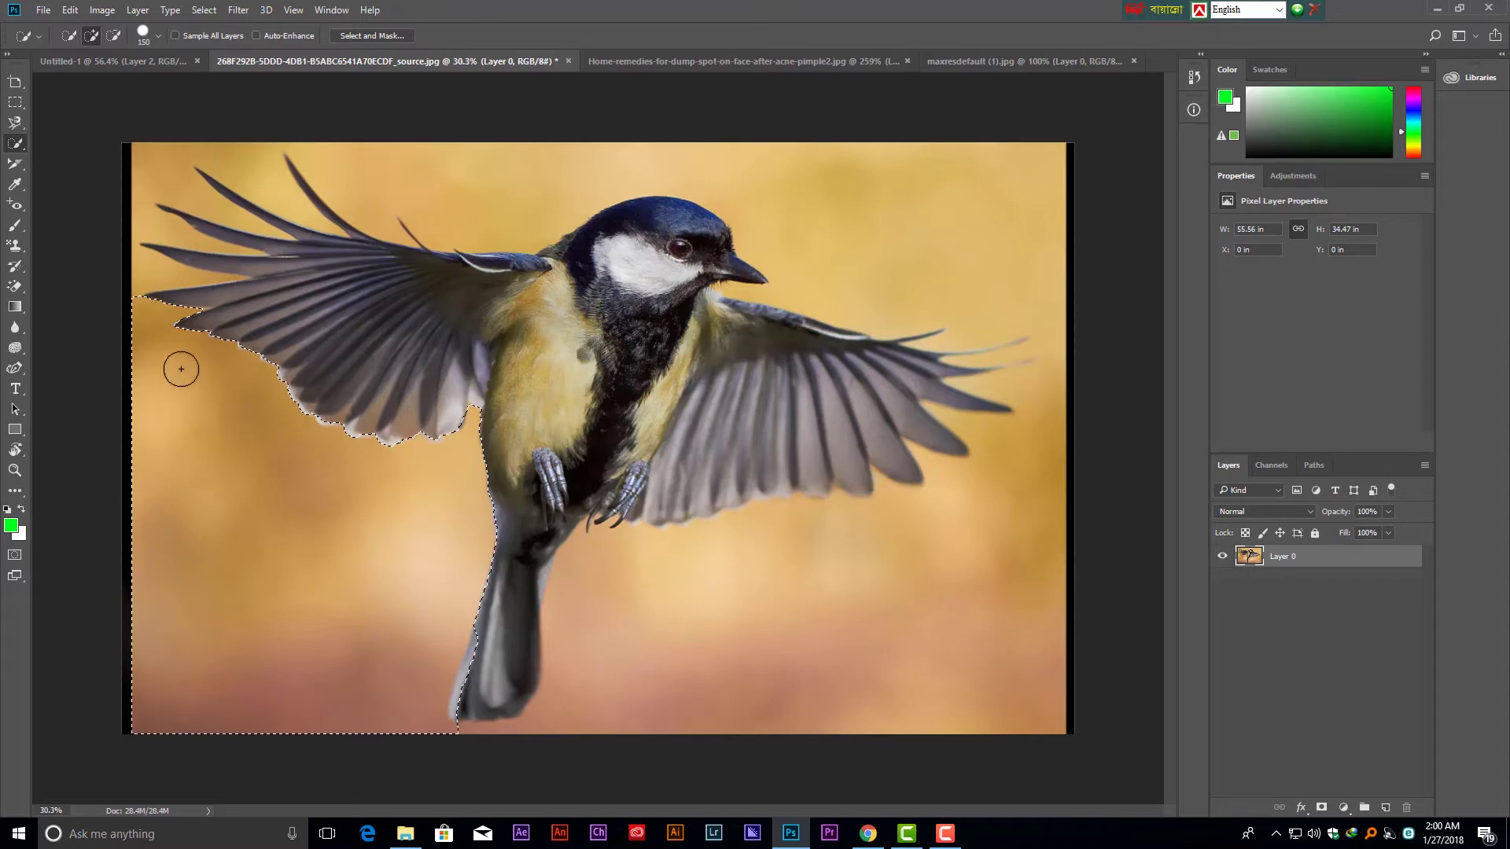
pyautogui.moveTo(640, 678); pyautogui.dragTo(983, 629)
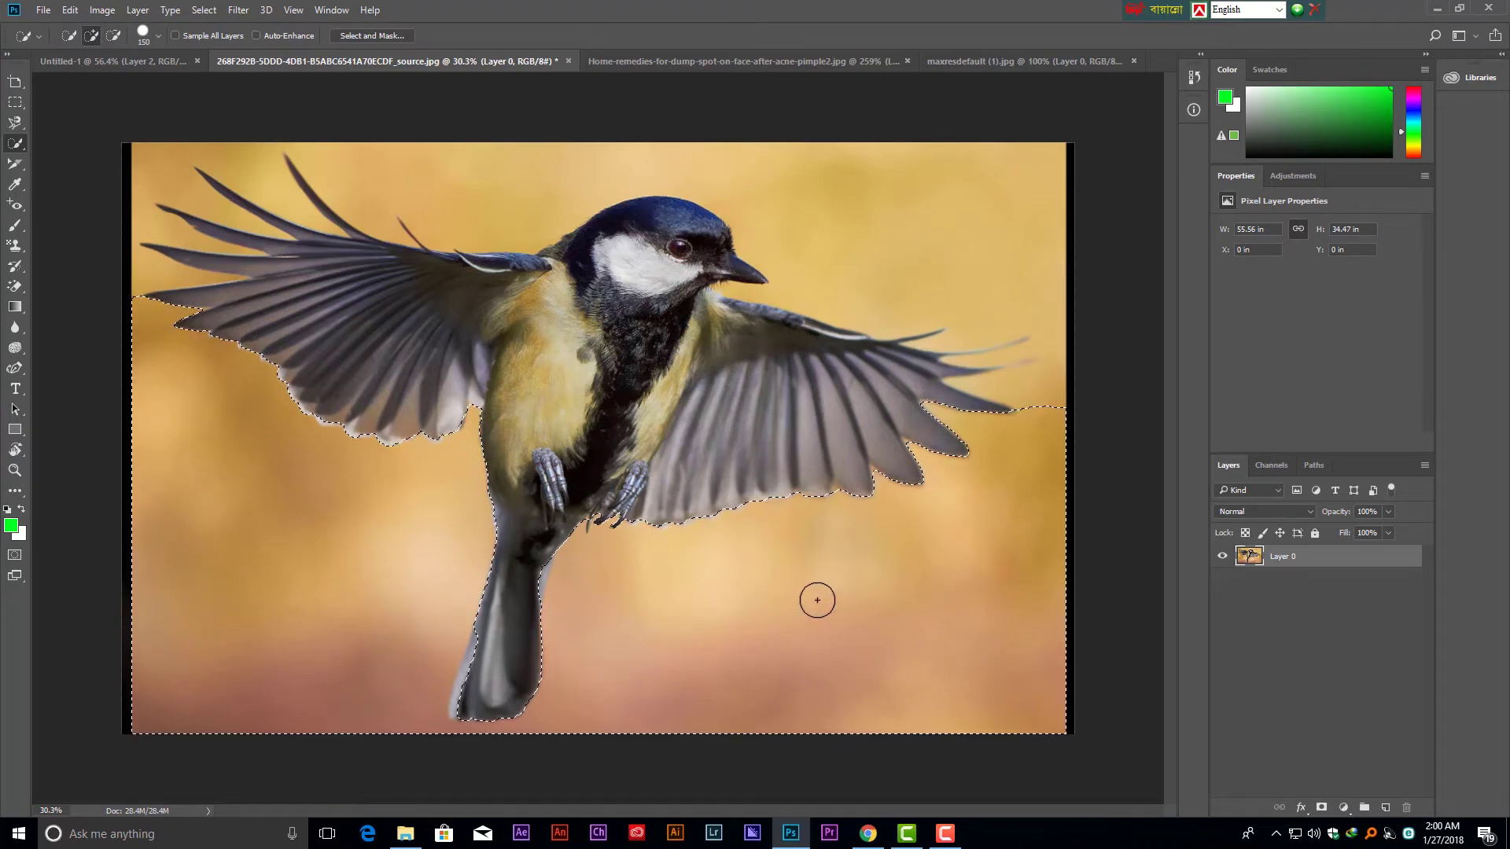
# Delete the selected background, undo the deletion, and clear the selection.
pyautogui.press('Delete')
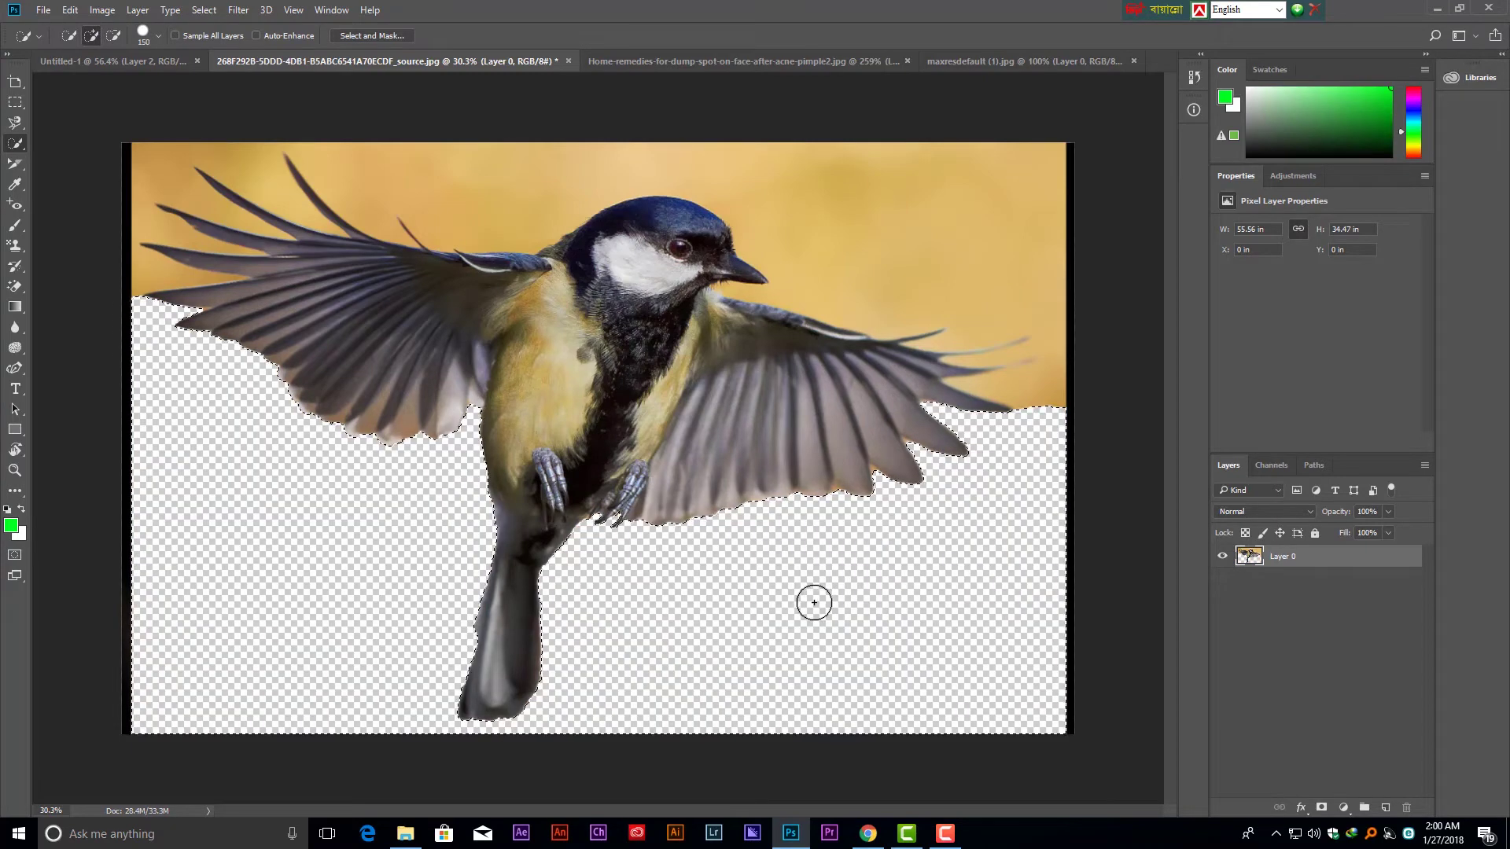
pyautogui.hotkey('ctrl', 'z')
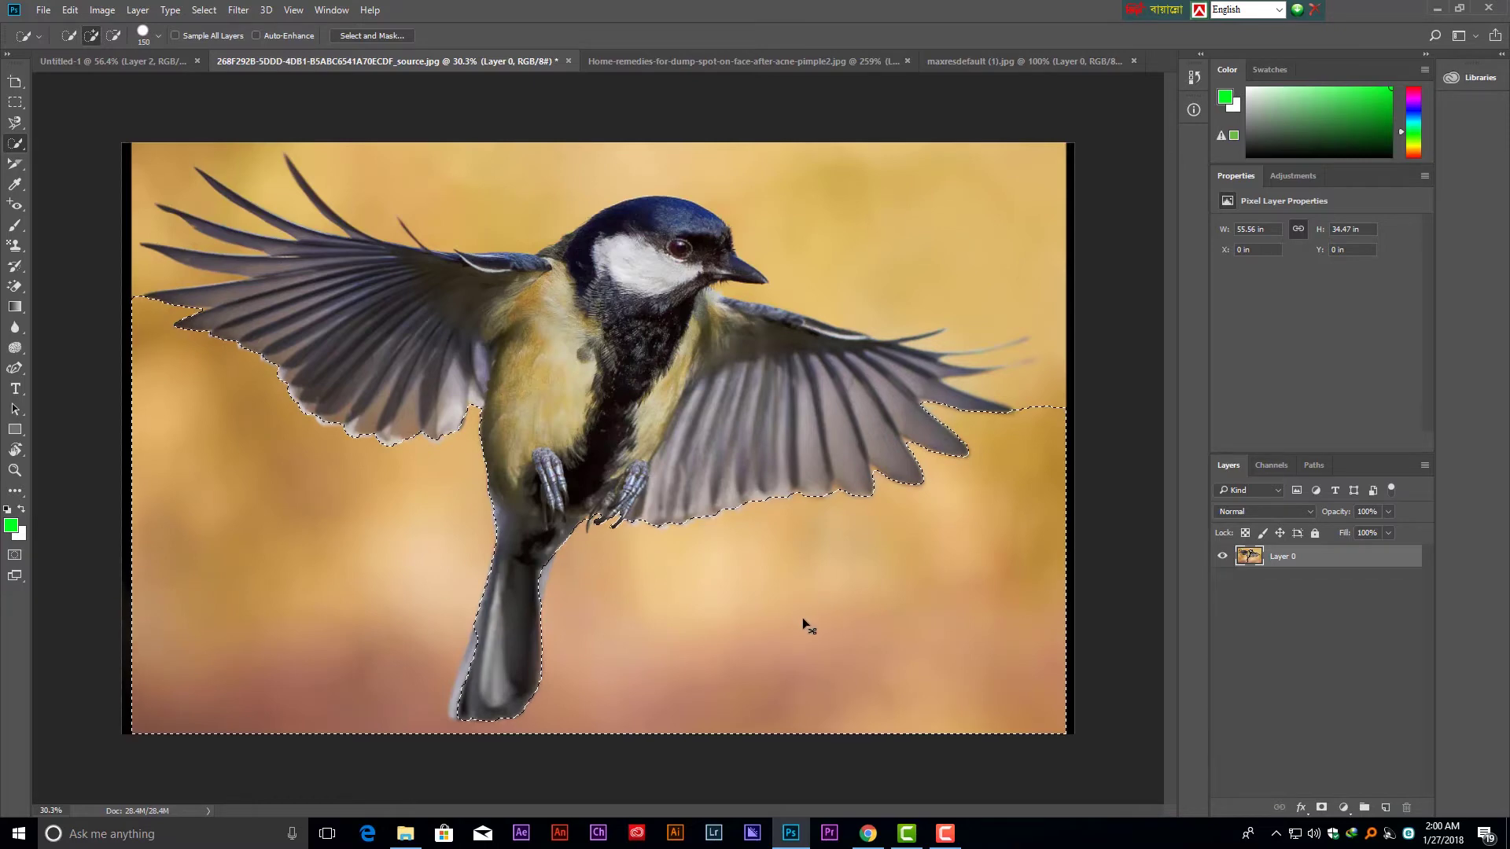
pyautogui.hotkey('ctrl', 'd')
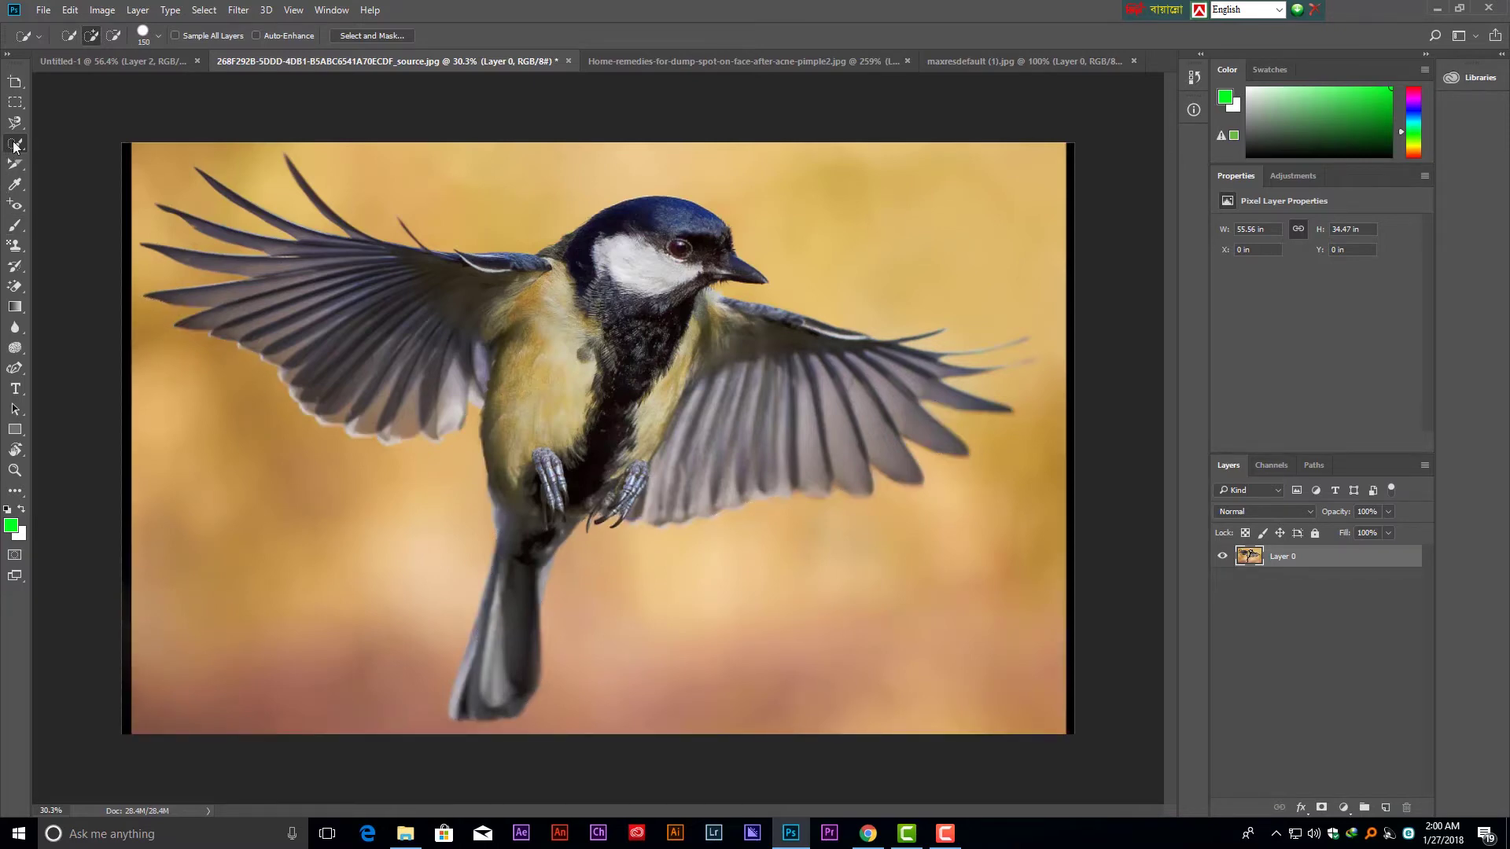
# Magic Wand–select and delete the background right of the head and the lower-right orange area.
pyautogui.rightClick(14, 145)
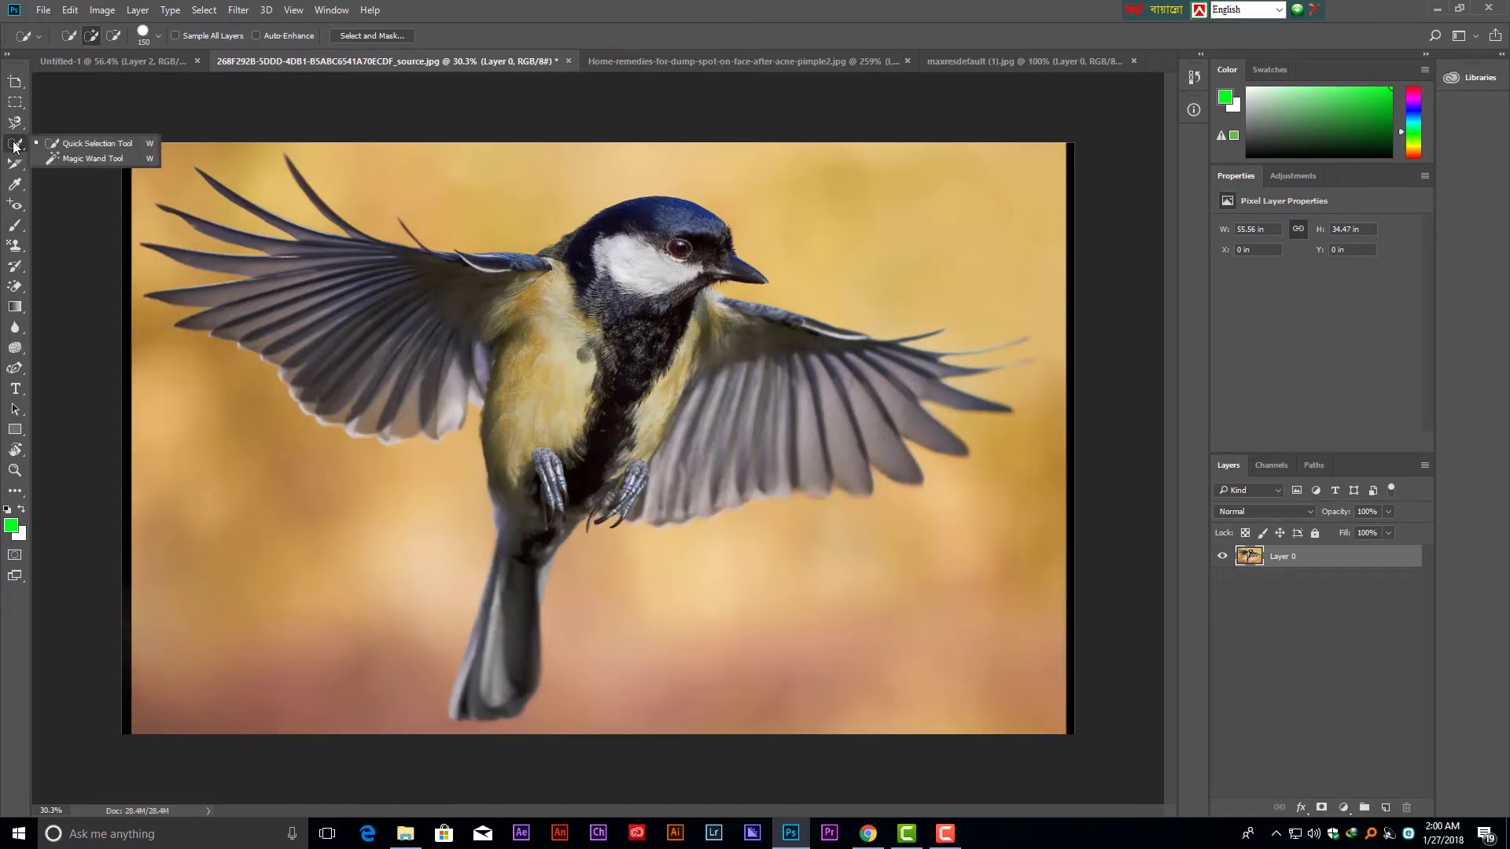
pyautogui.click(107, 158)
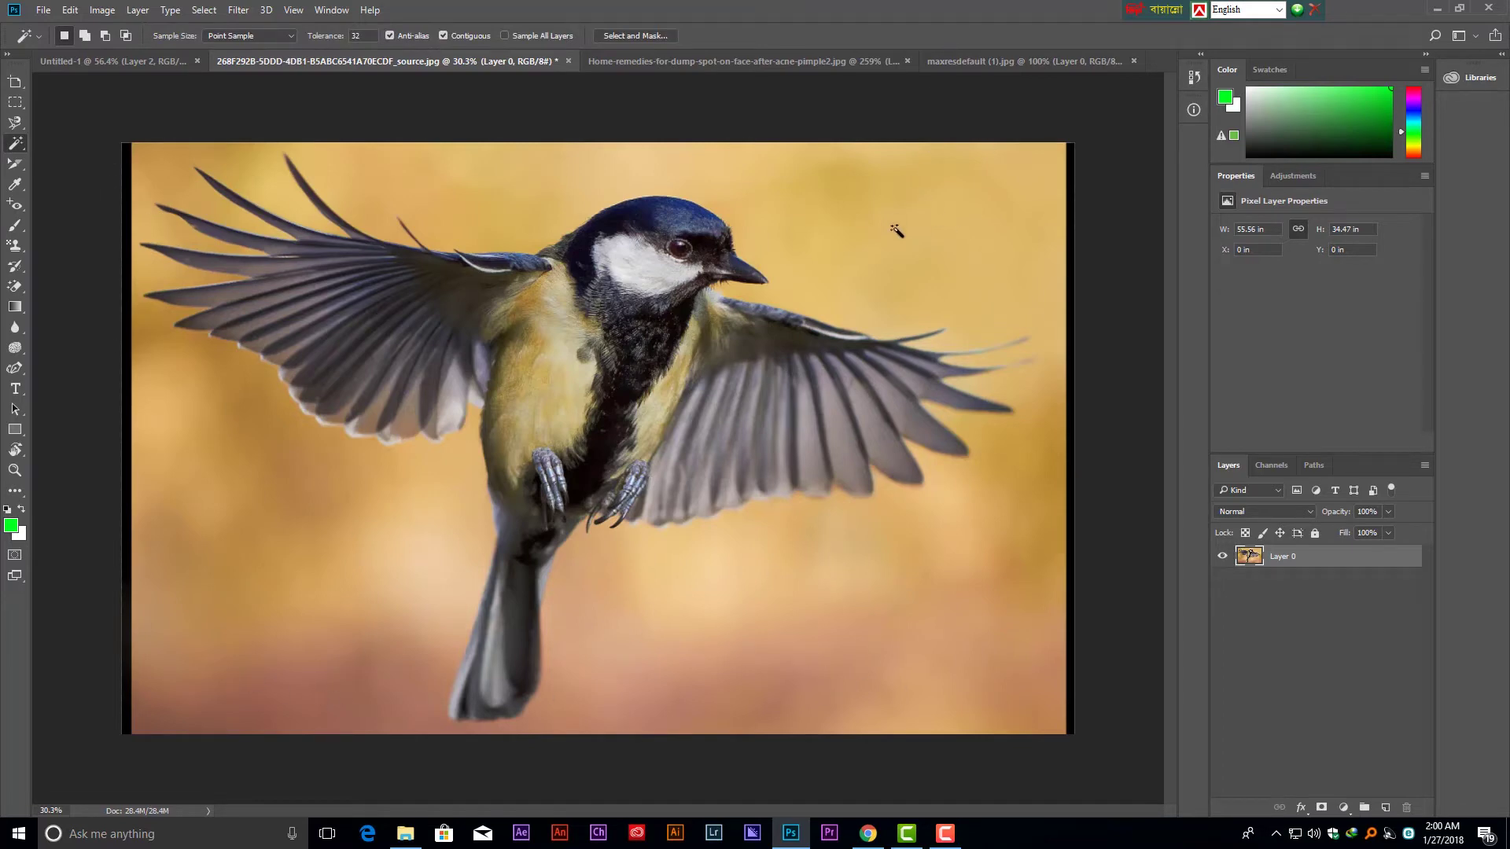
pyautogui.click(945, 225)
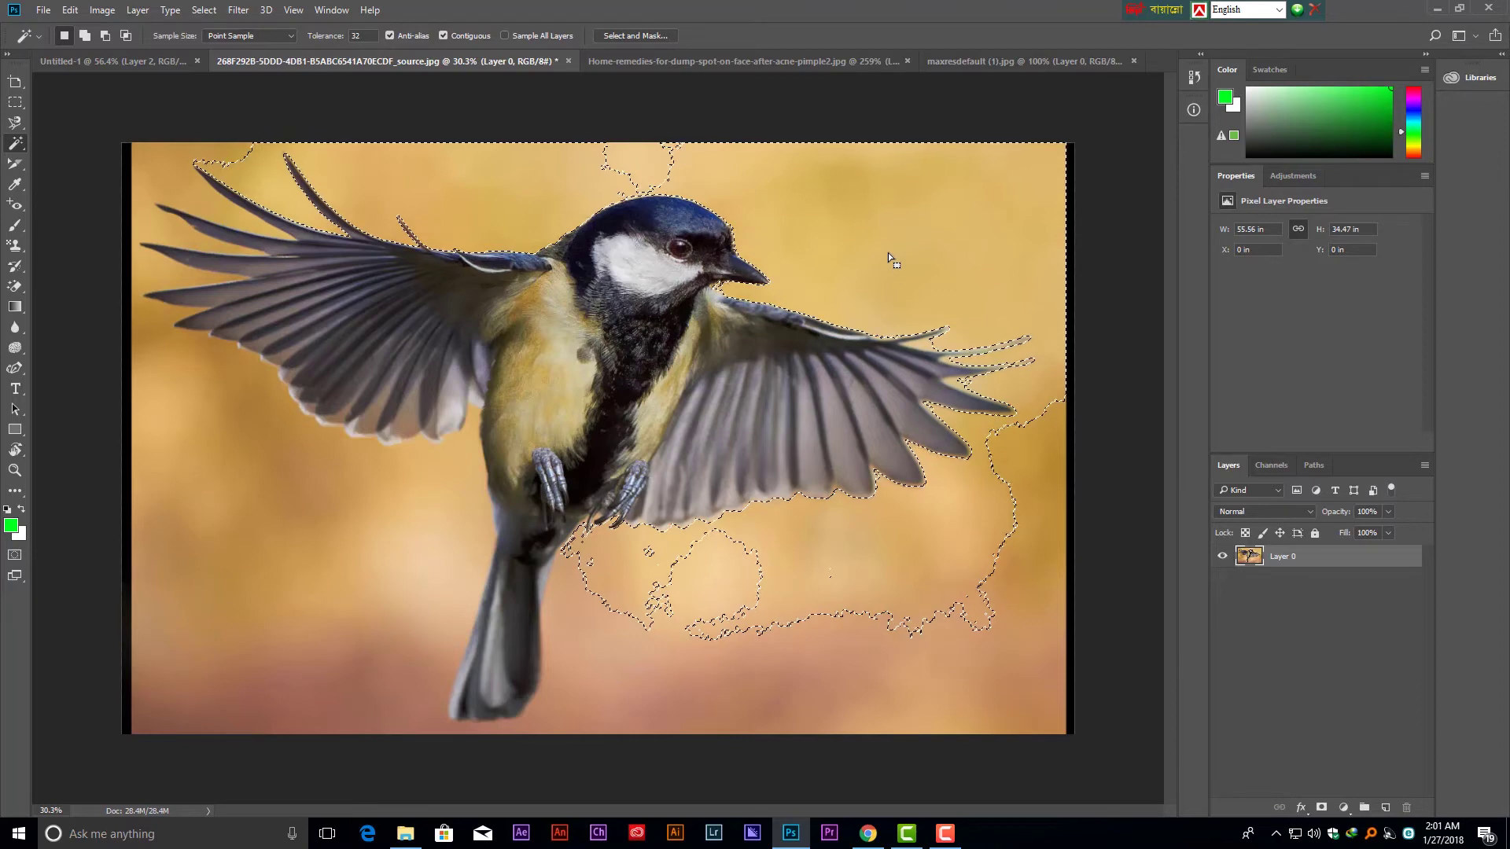
pyautogui.click(393, 545)
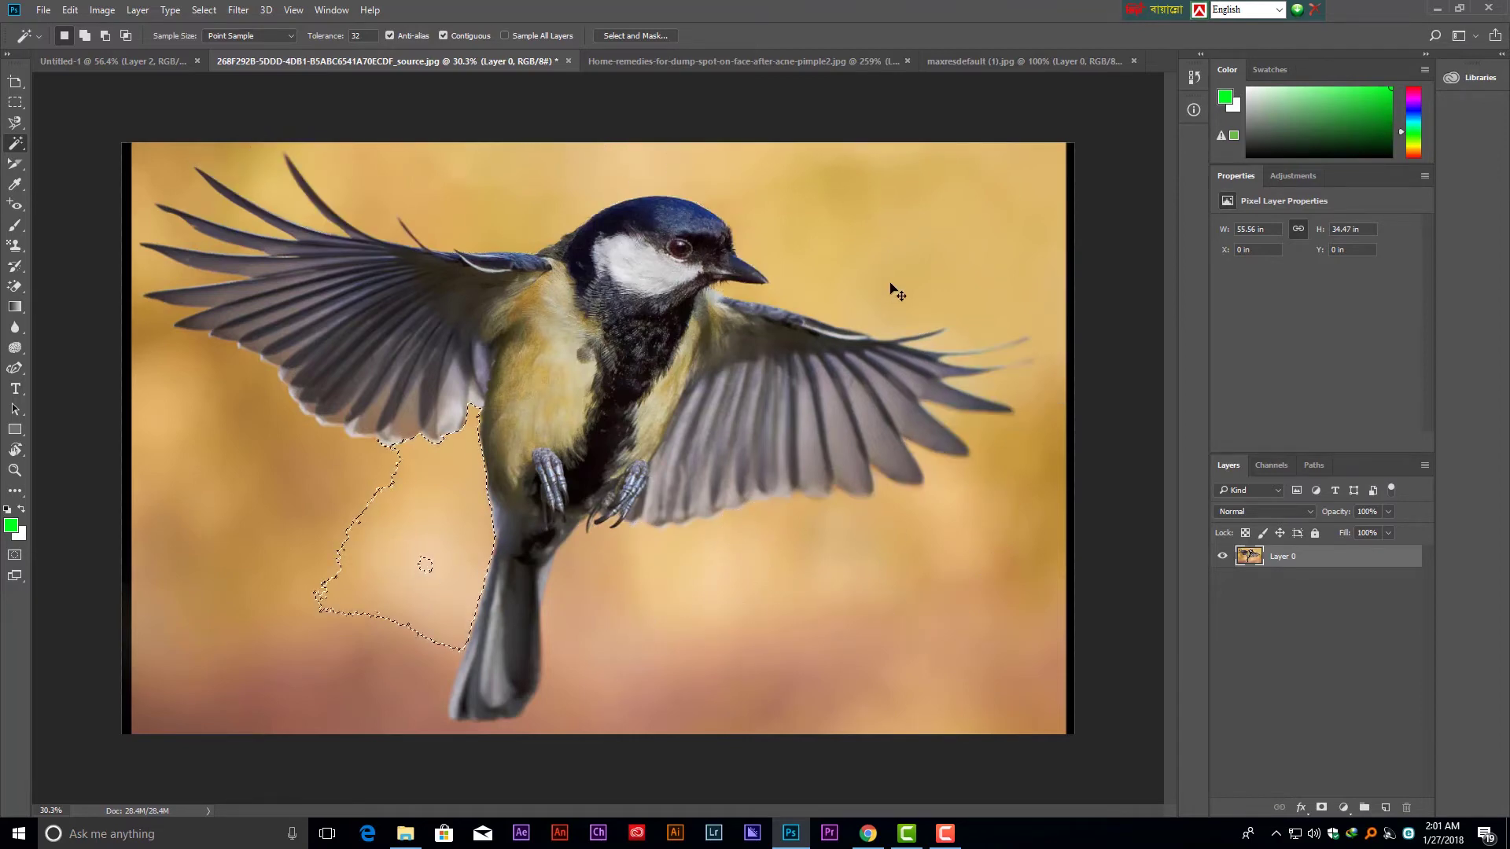
pyautogui.click(839, 229)
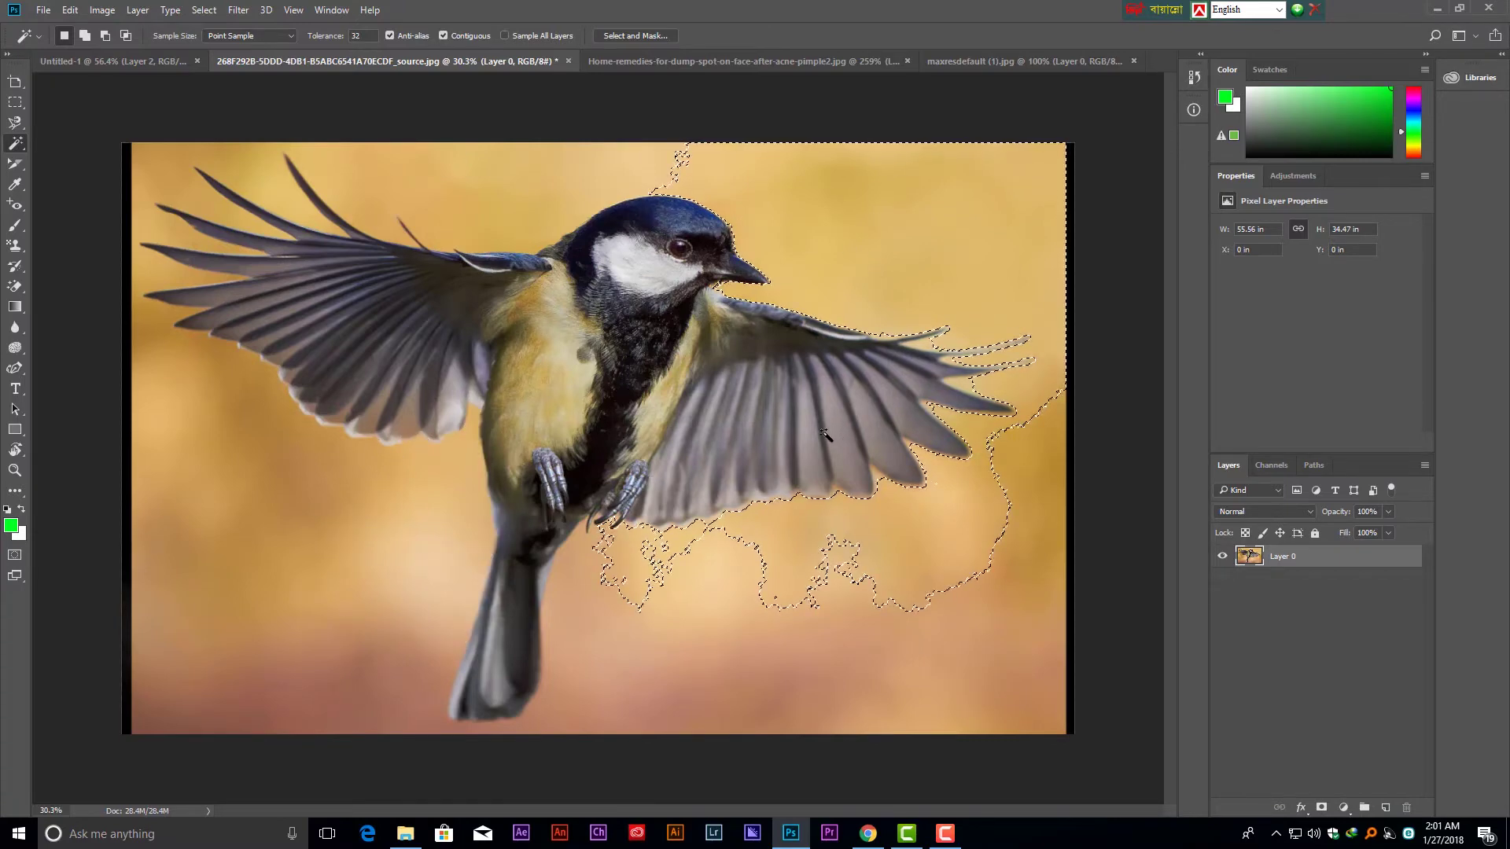
pyautogui.press('Delete')
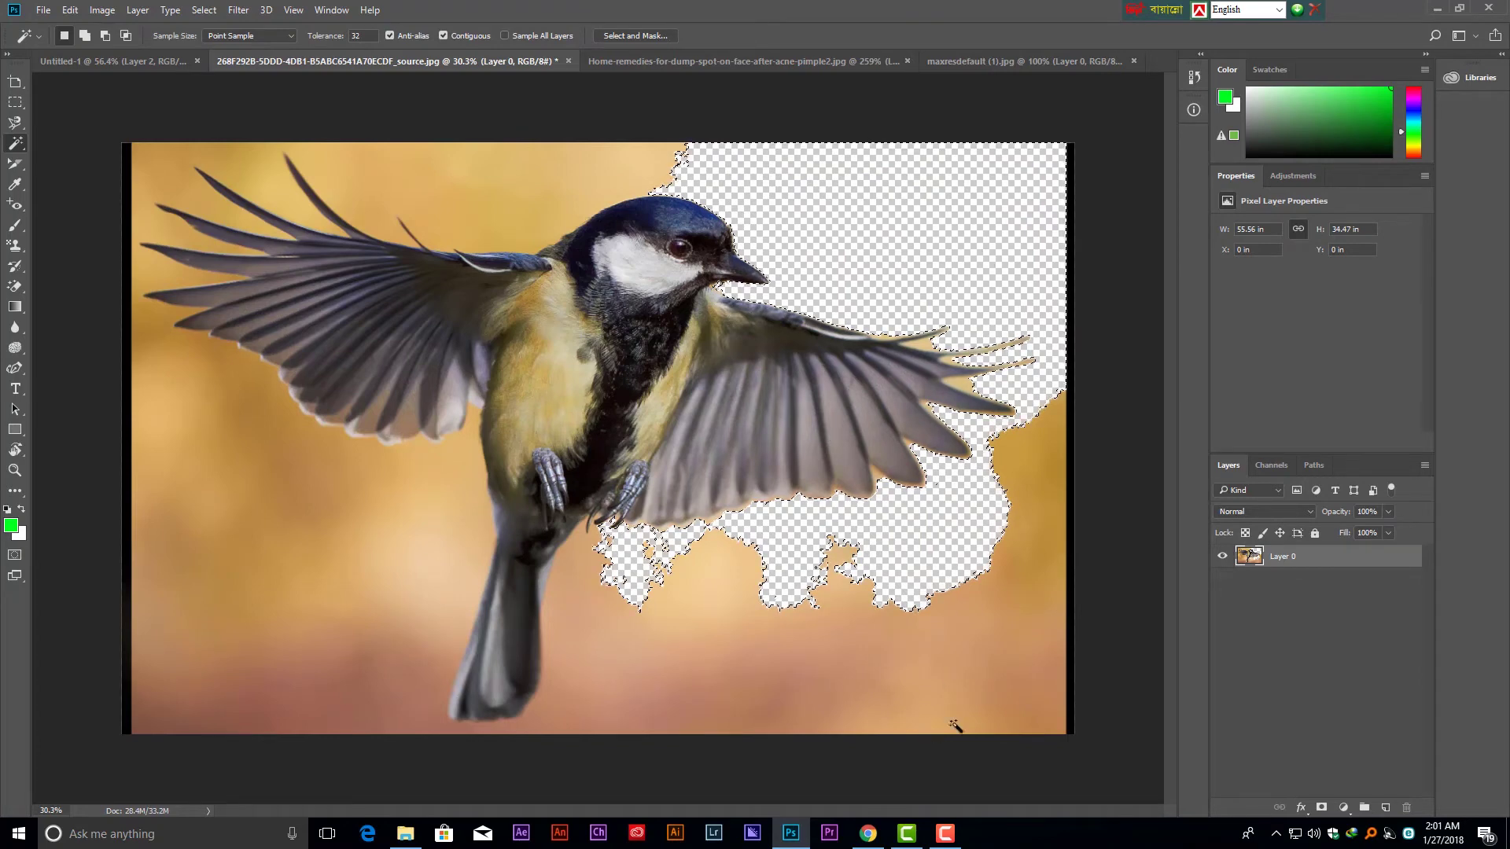
pyautogui.click(1002, 667)
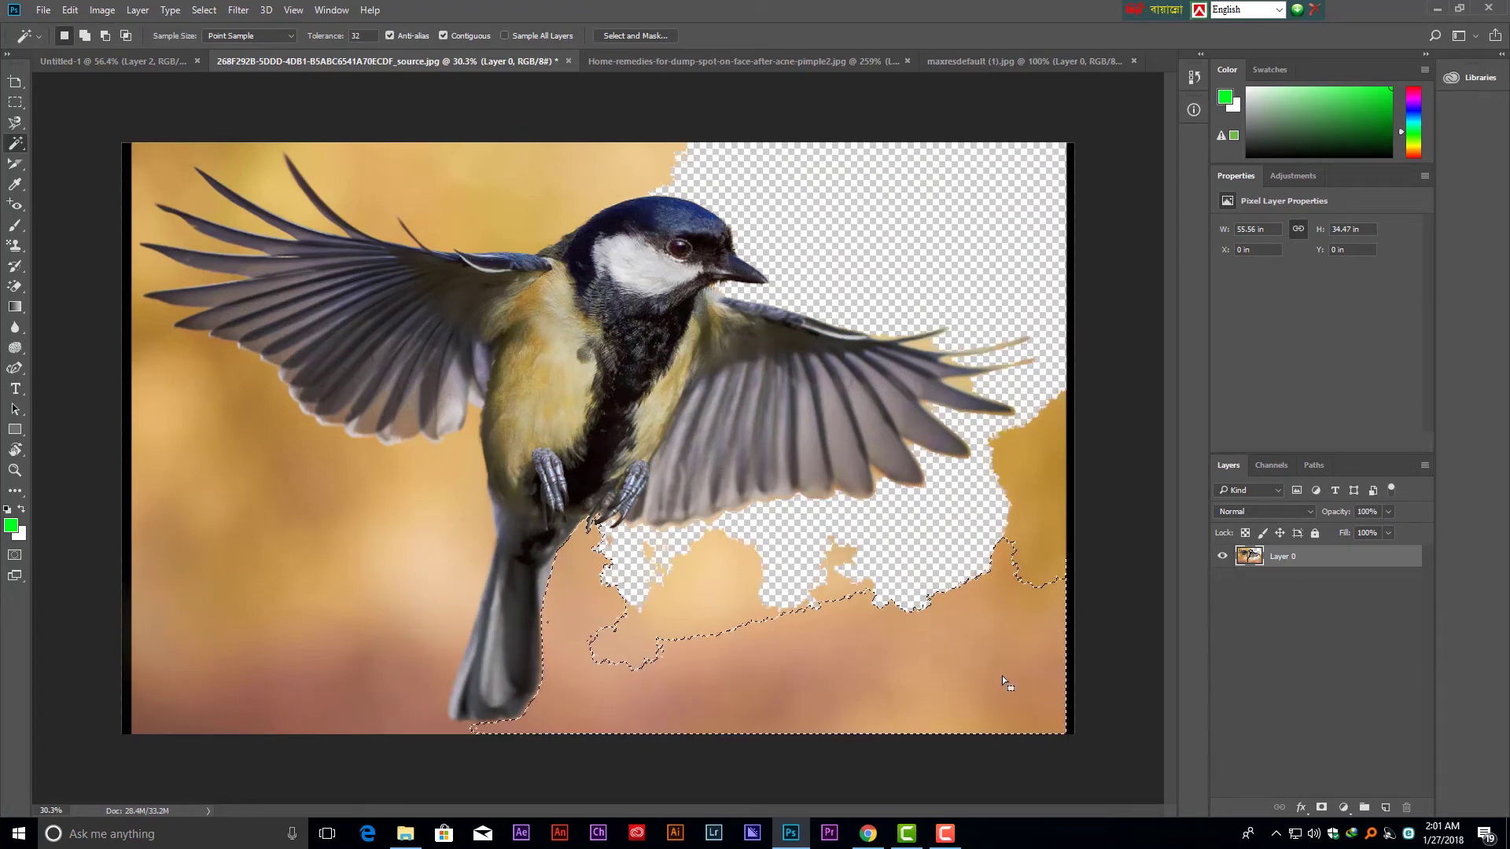
pyautogui.press('Delete')
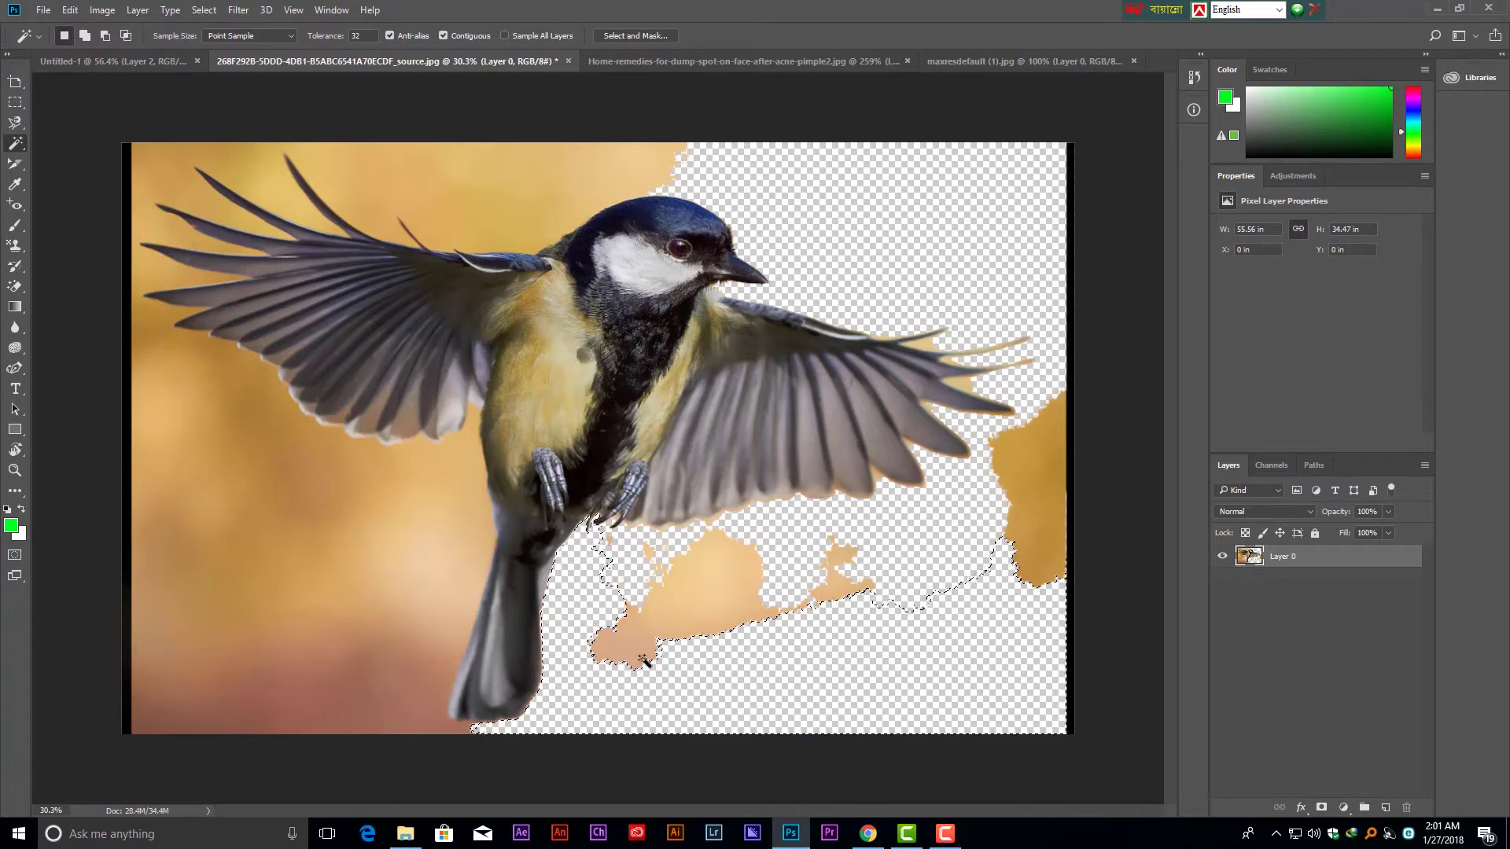
# Switch from the eraser variants to the Paint Bucket Tool.
pyautogui.moveTo(22, 294); pyautogui.dragTo(78, 294)
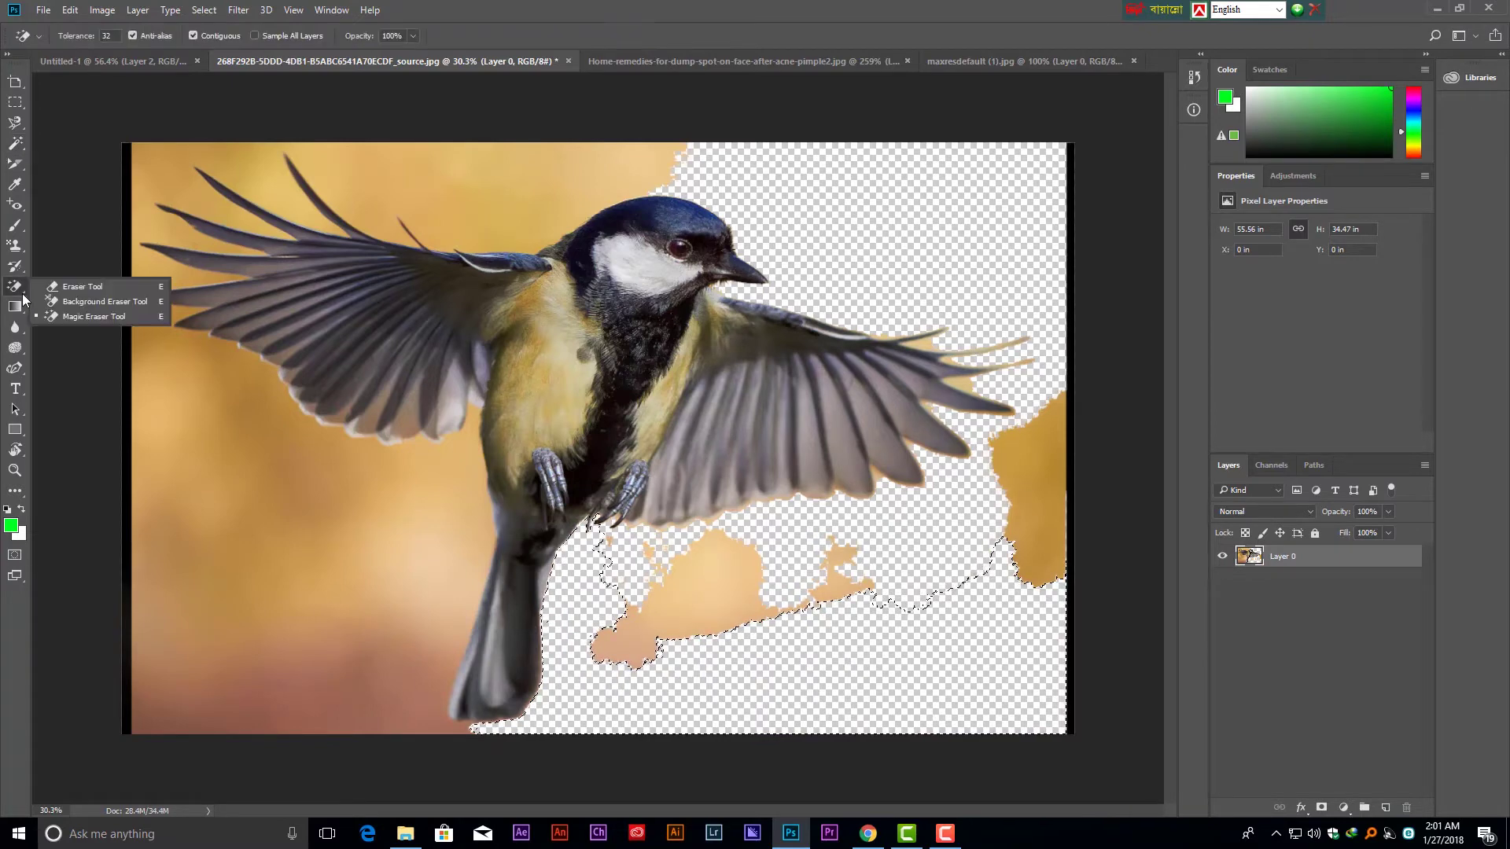
pyautogui.click(101, 290)
pyautogui.moveTo(21, 314); pyautogui.dragTo(72, 315)
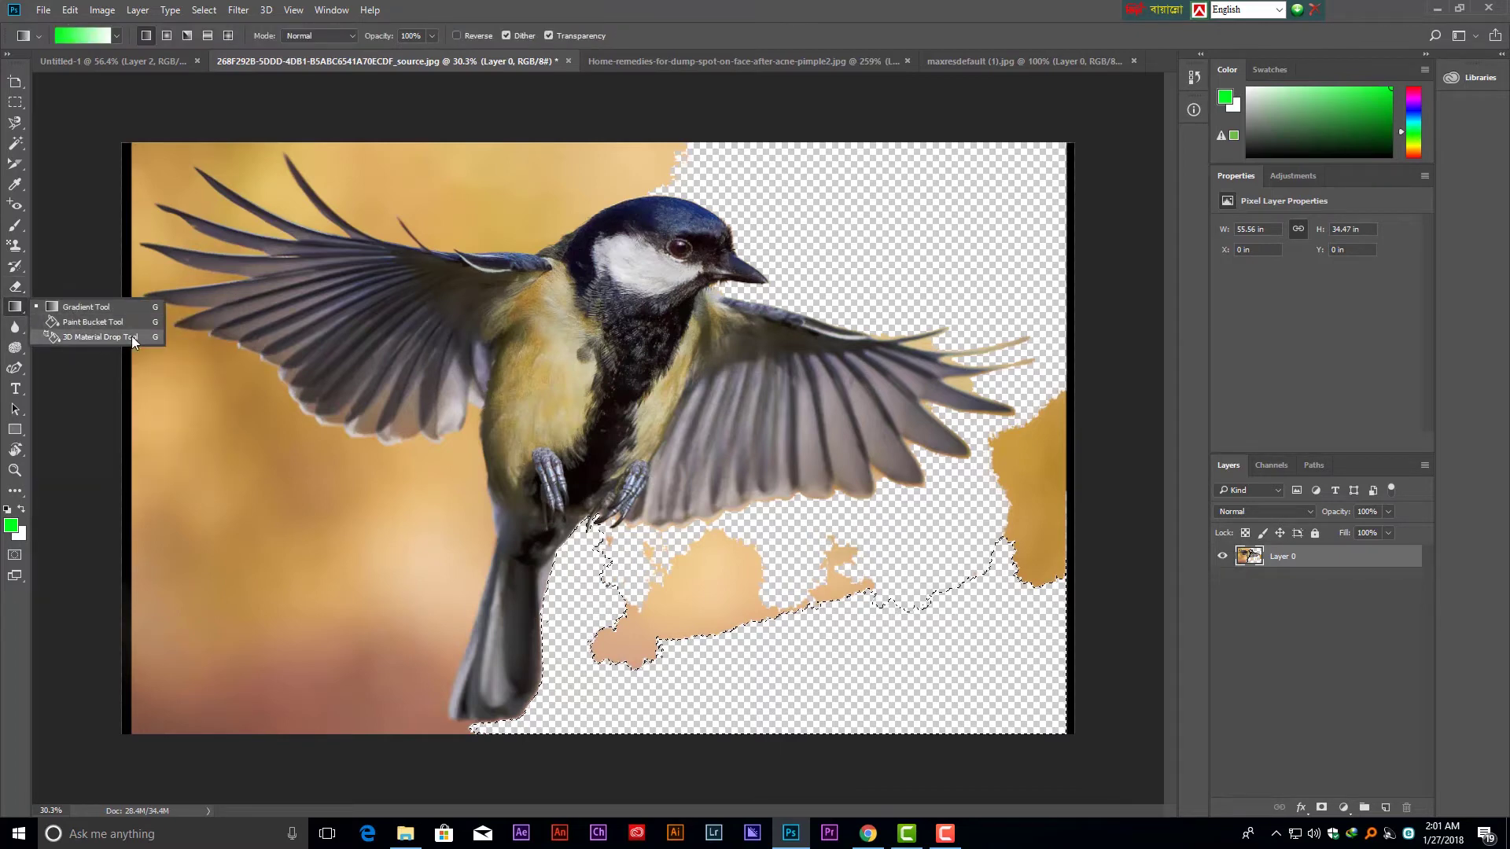
pyautogui.click(89, 324)
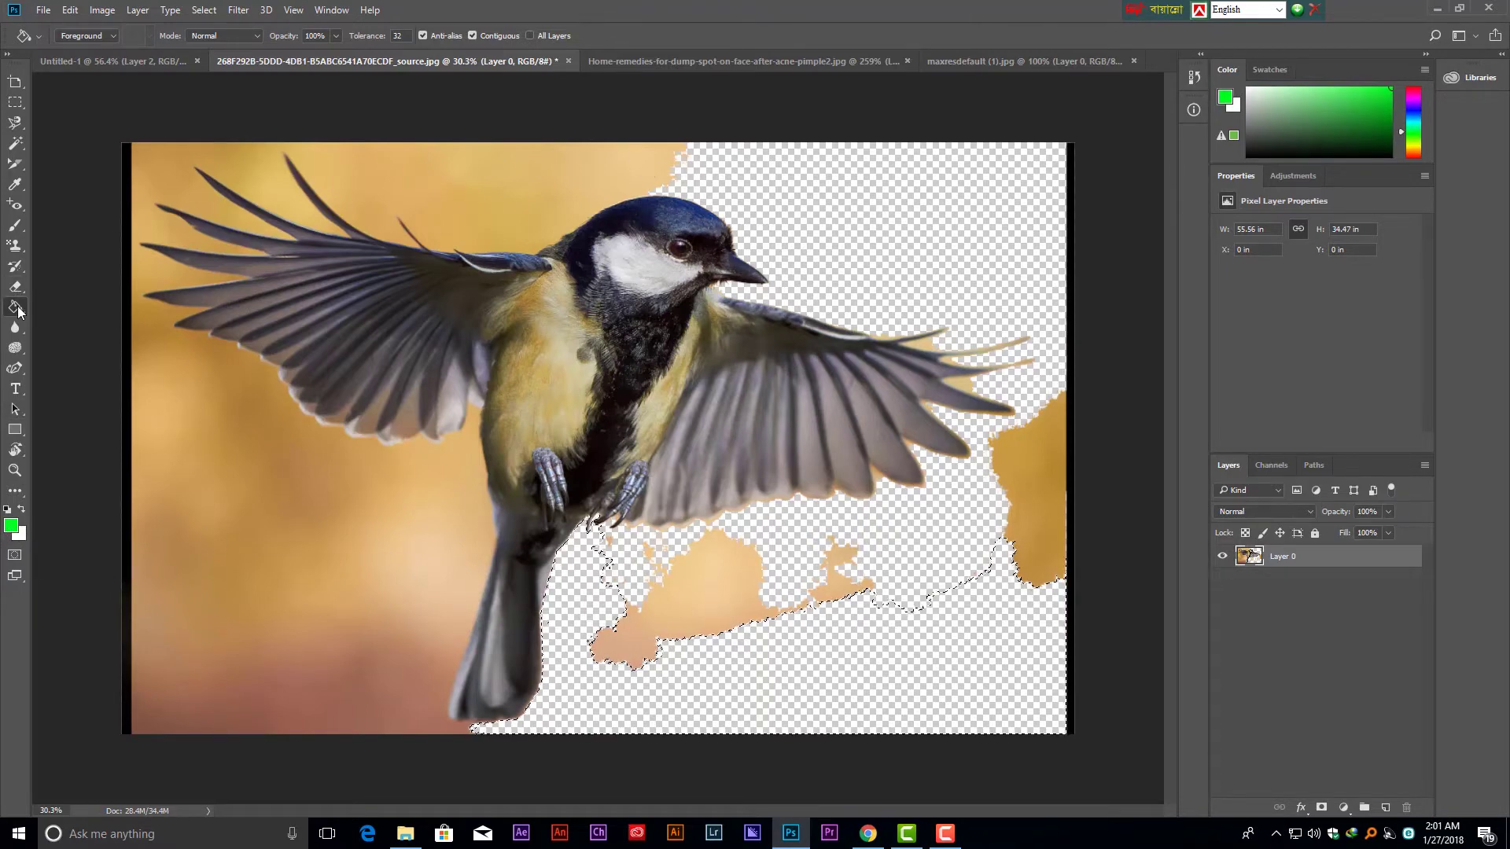
# Set the foreground colour to pure red (ff0000).
pyautogui.click(3, 531)
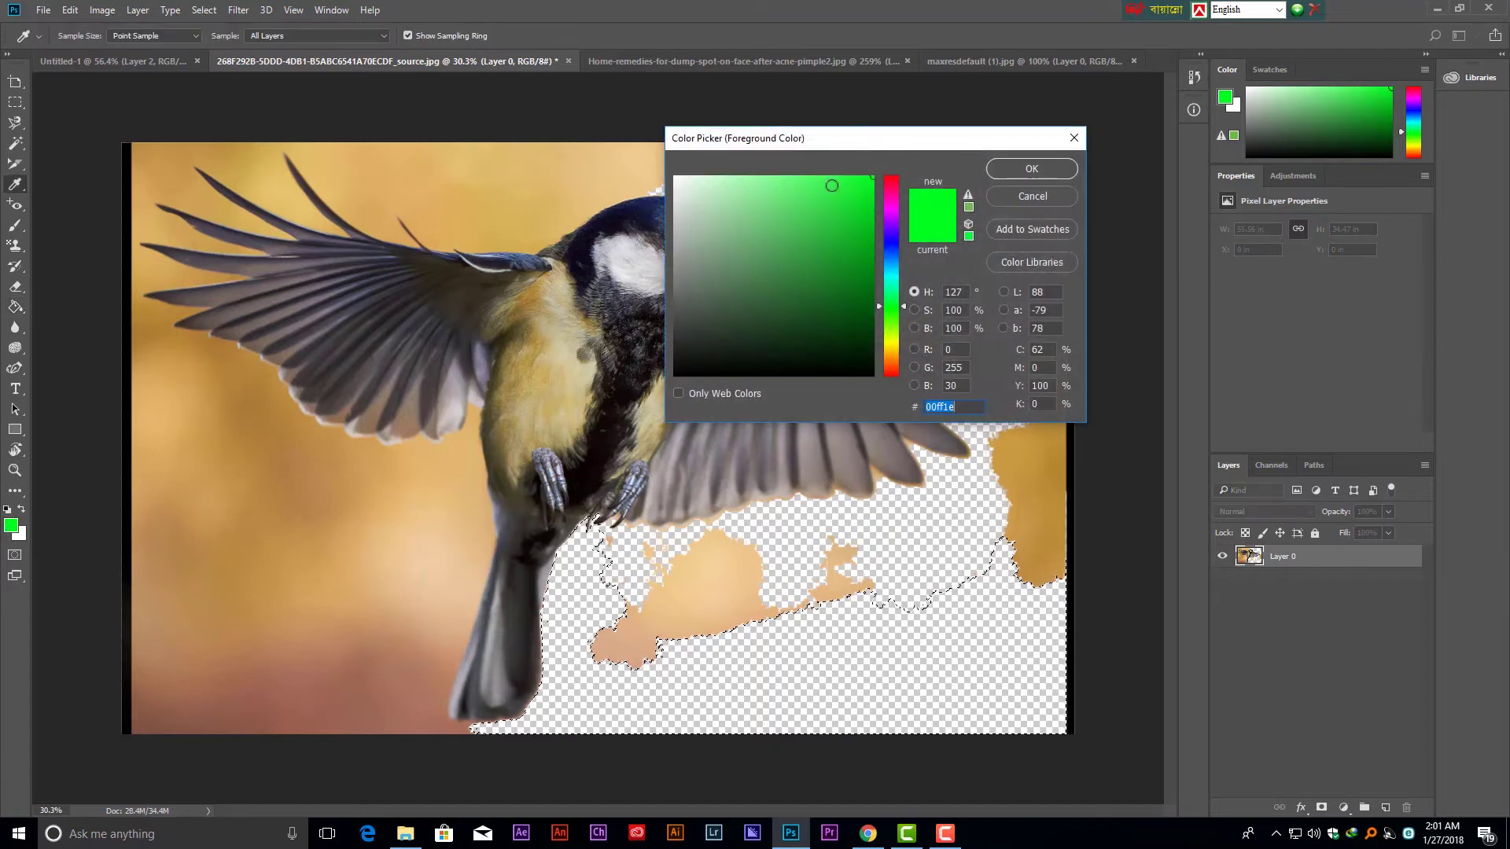
pyautogui.moveTo(889, 200); pyautogui.dragTo(889, 168)
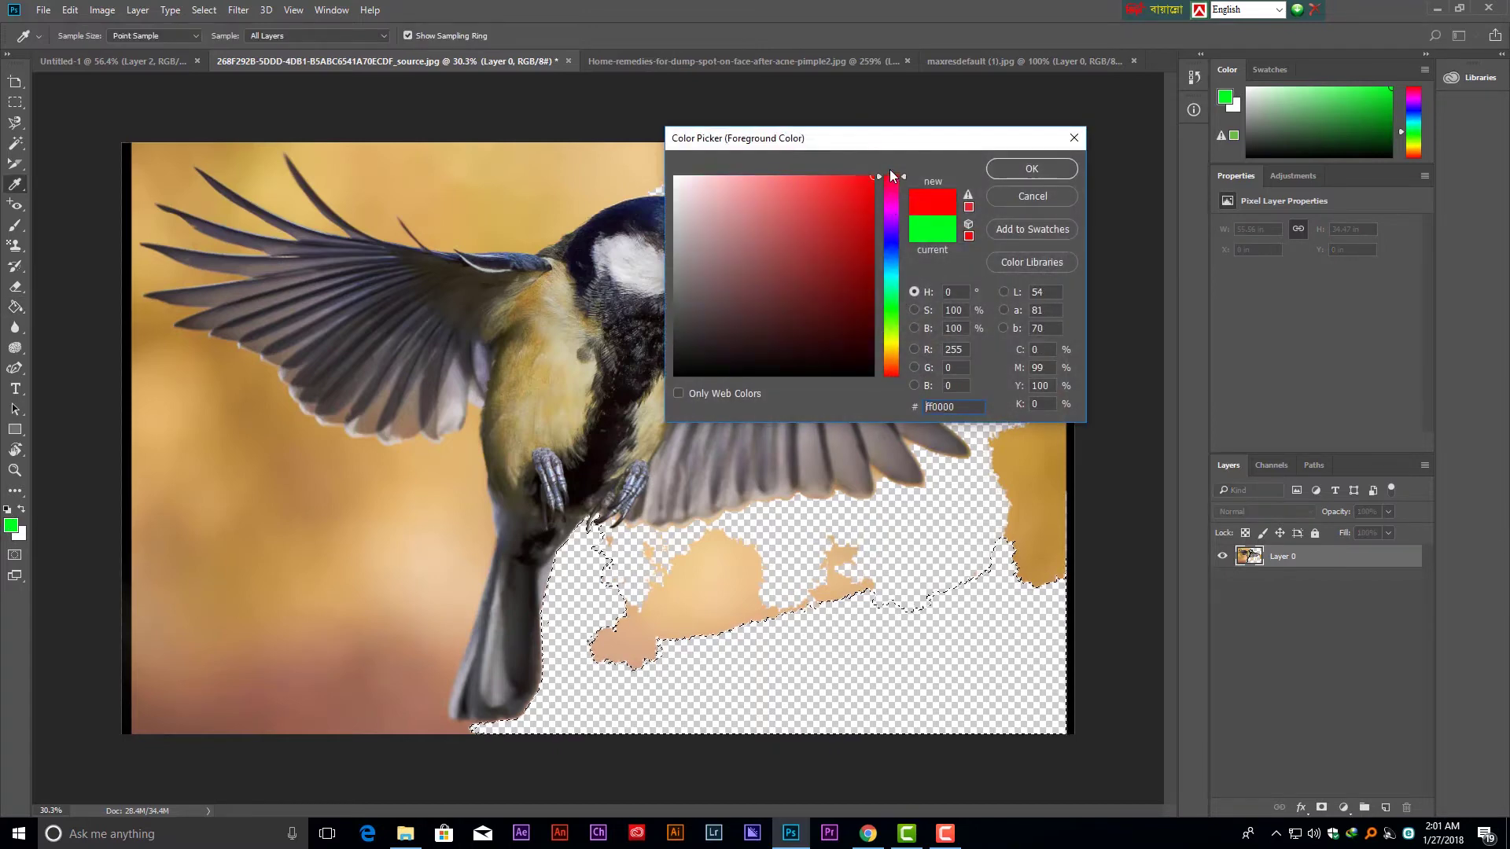
pyautogui.click(1012, 168)
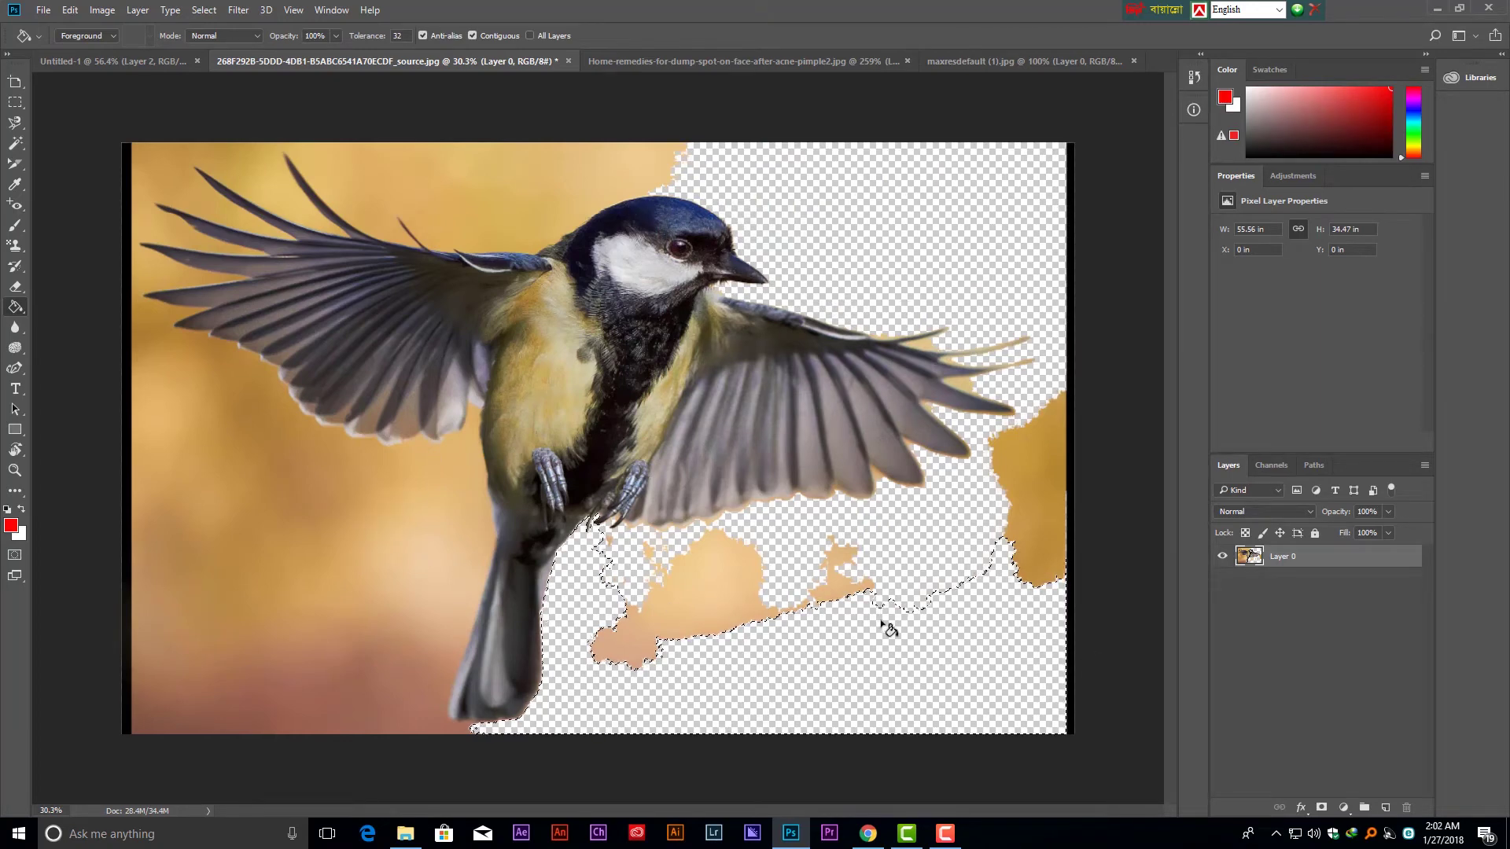
# Bucket-fill the left, top-left, bottom-left and below-wing background red, then undo the fills.
pyautogui.hotkey('ctrl', 'd')
pyautogui.click(354, 555)
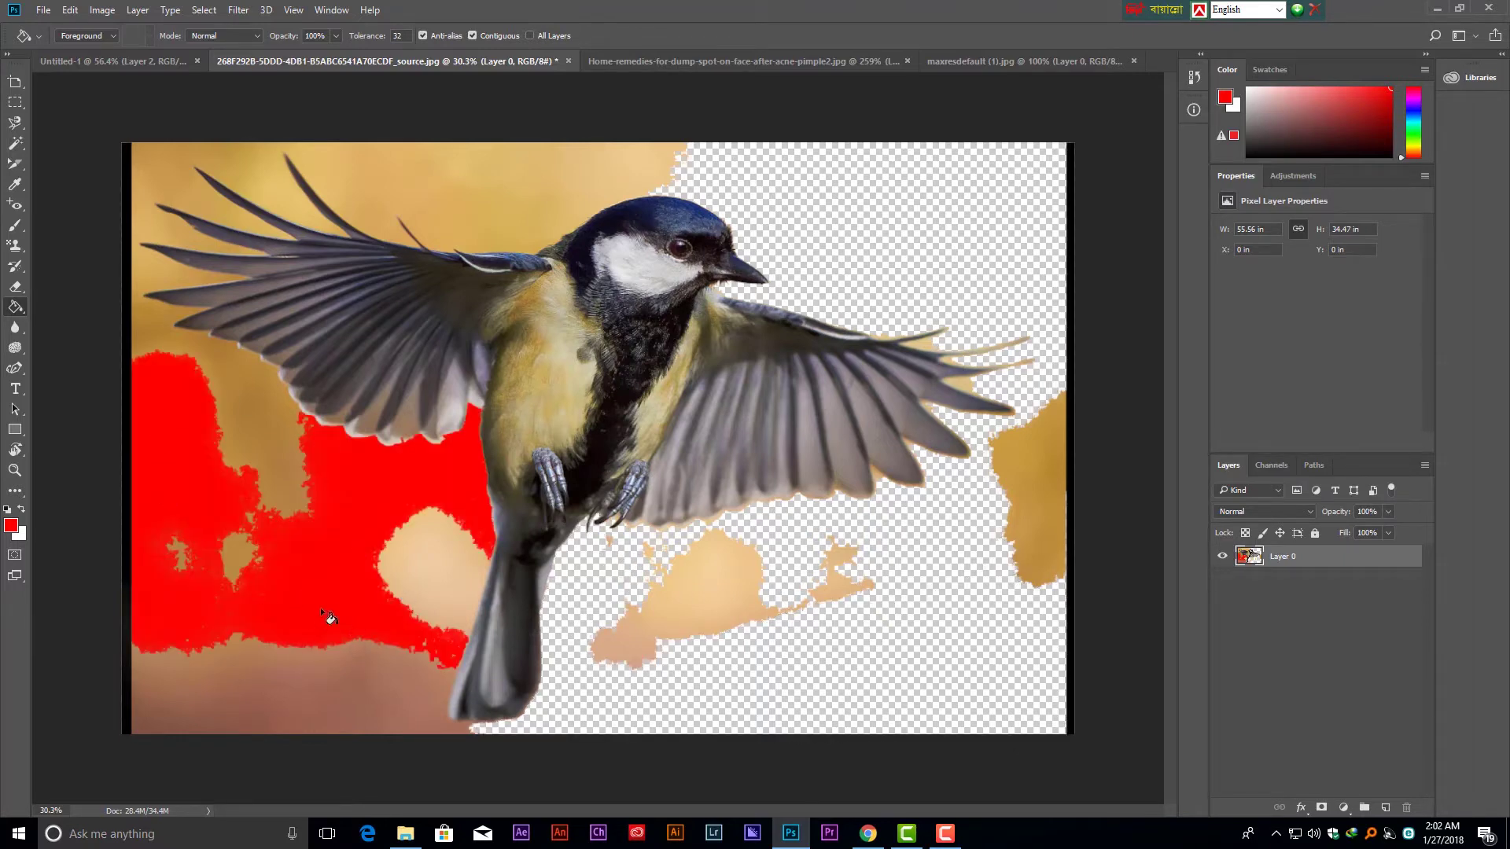
pyautogui.rightClick(15, 307)
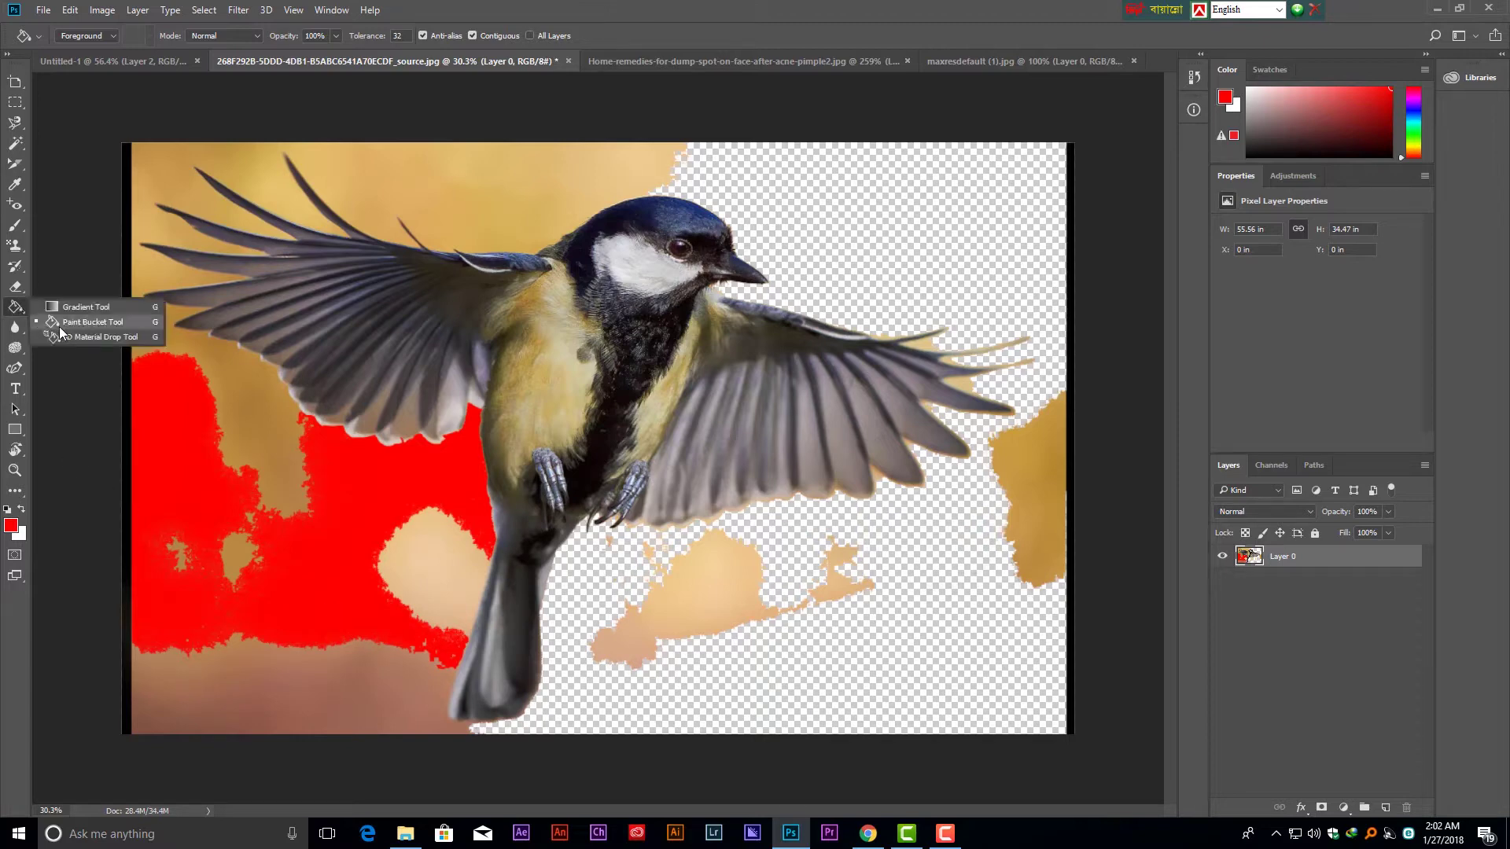
pyautogui.click(114, 321)
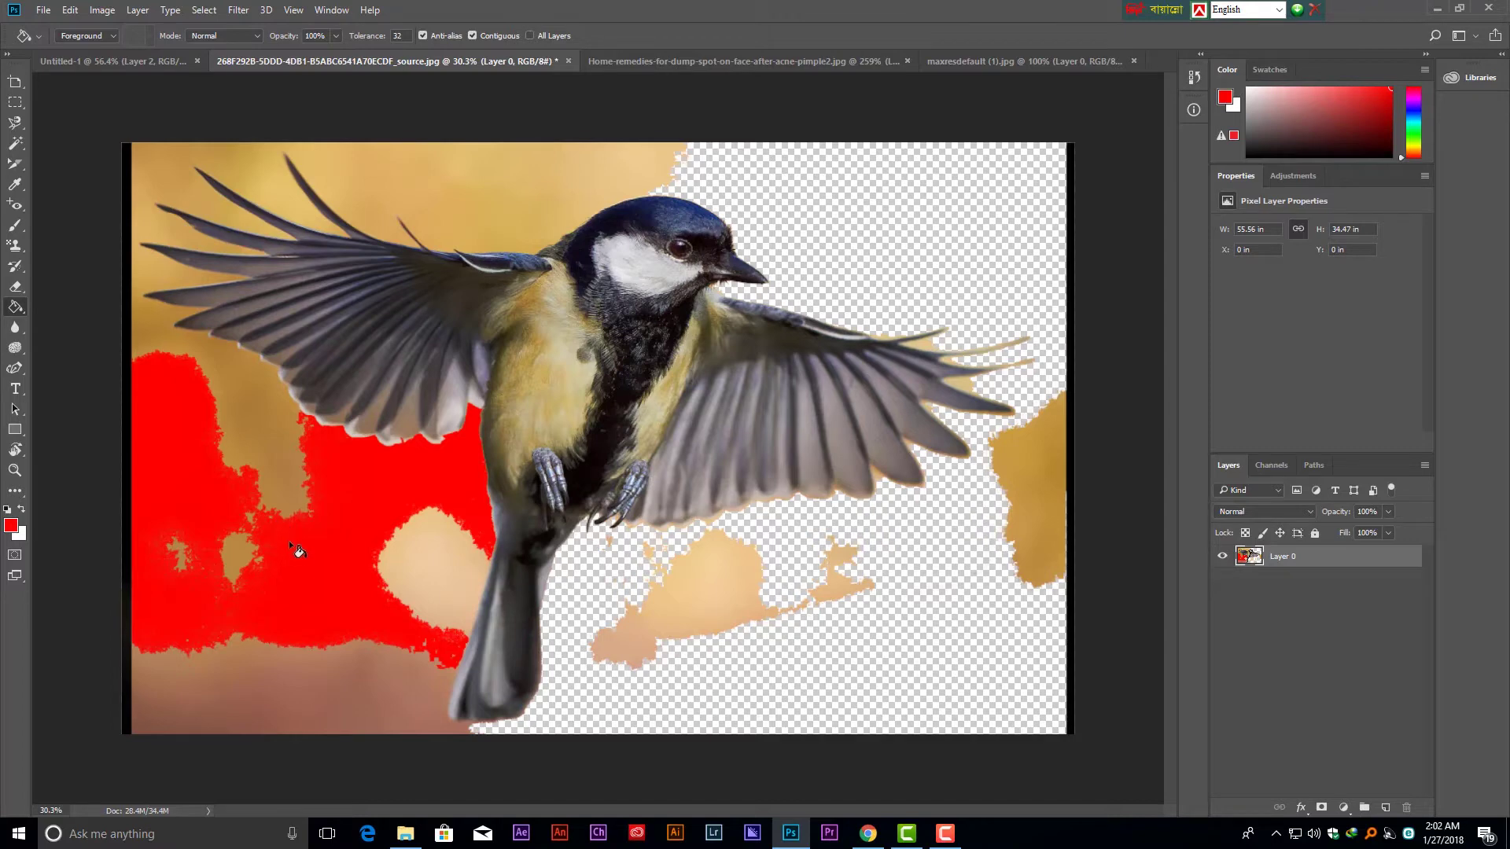
pyautogui.click(468, 160)
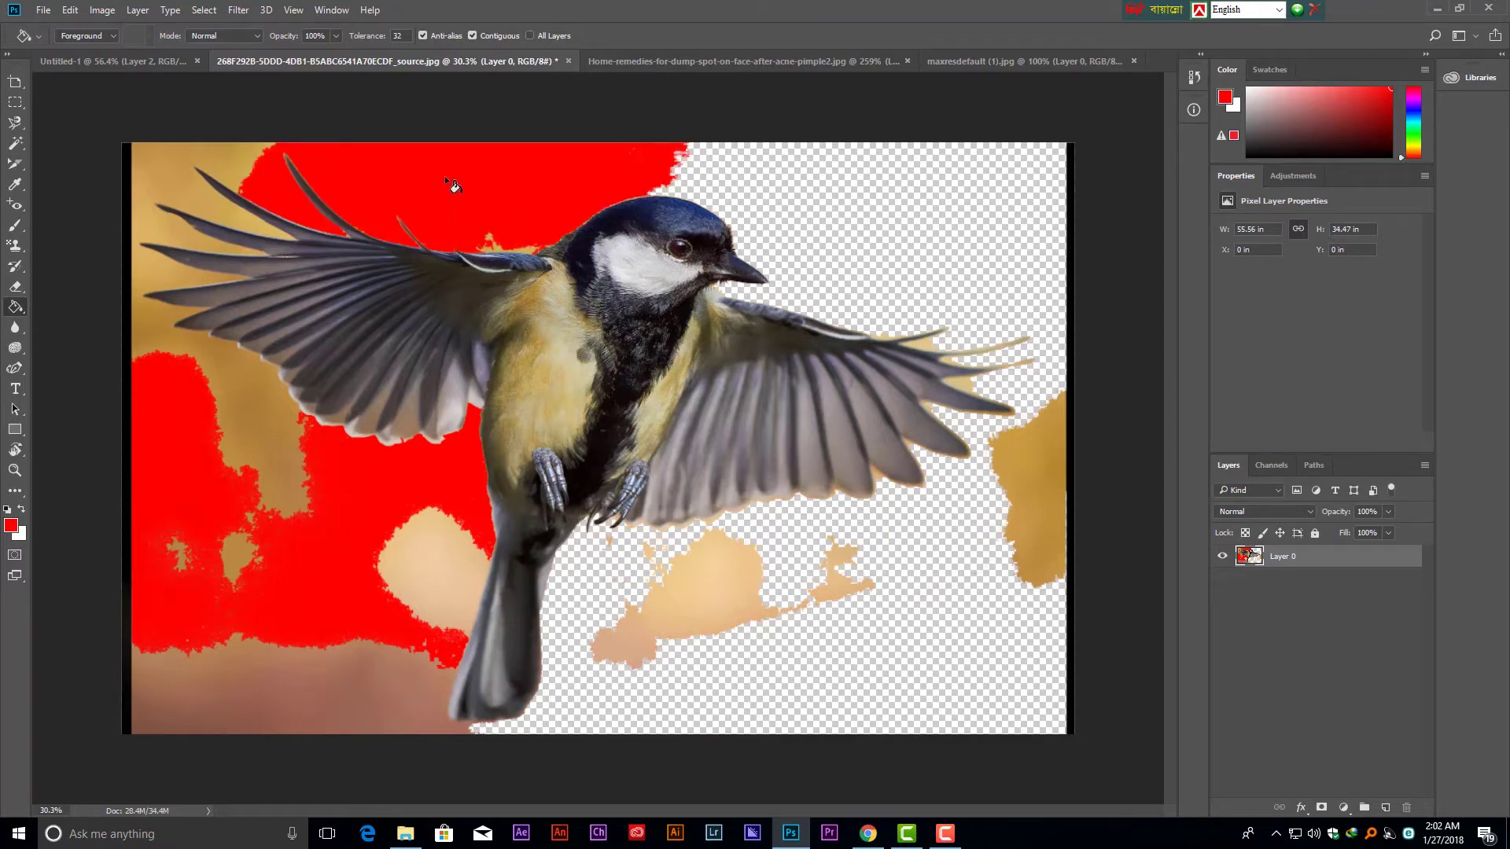
pyautogui.click(163, 179)
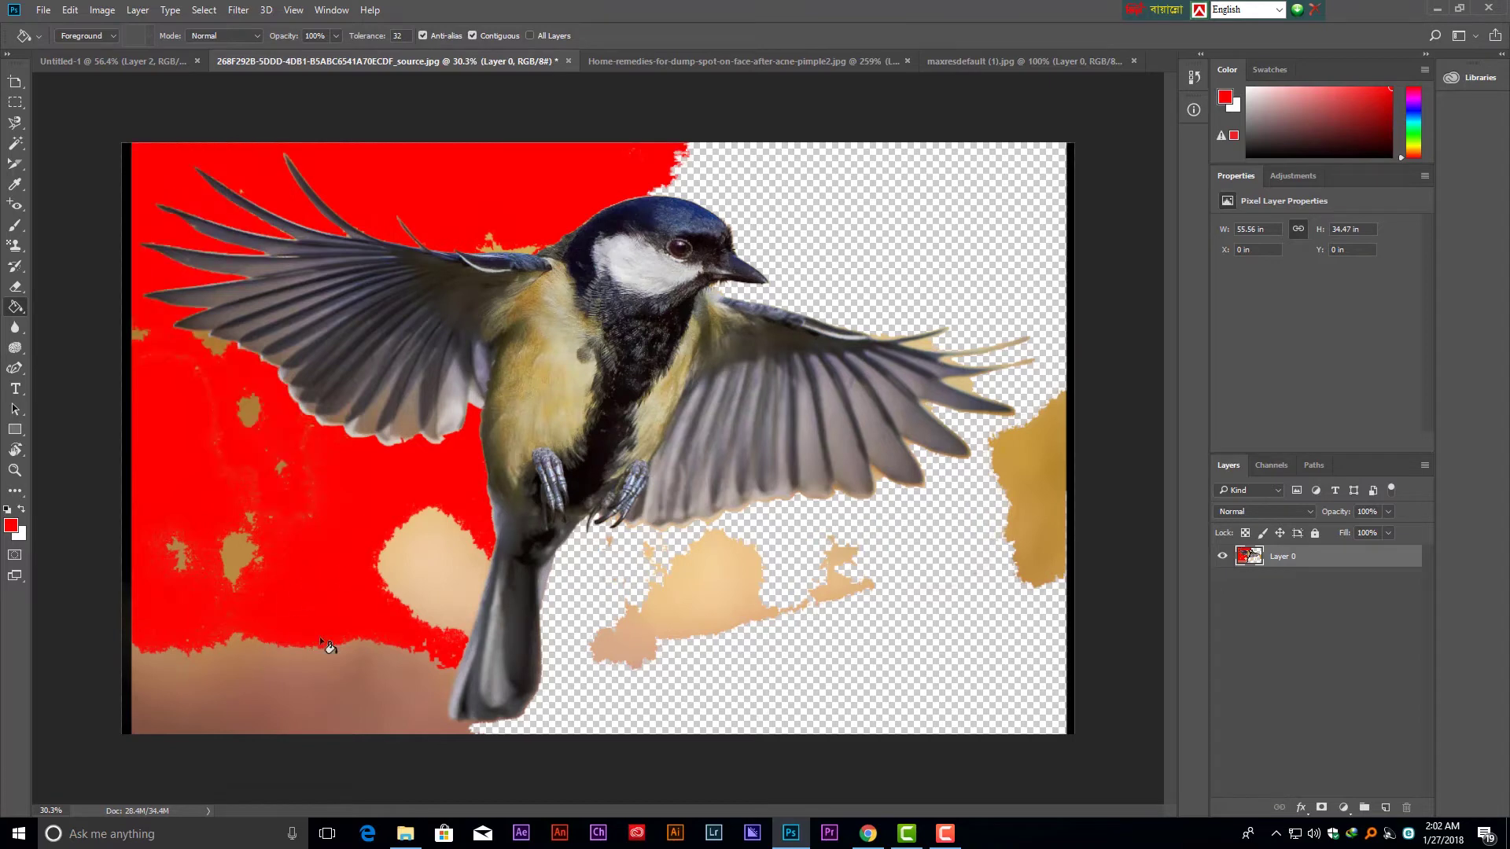
pyautogui.click(326, 688)
pyautogui.click(425, 565)
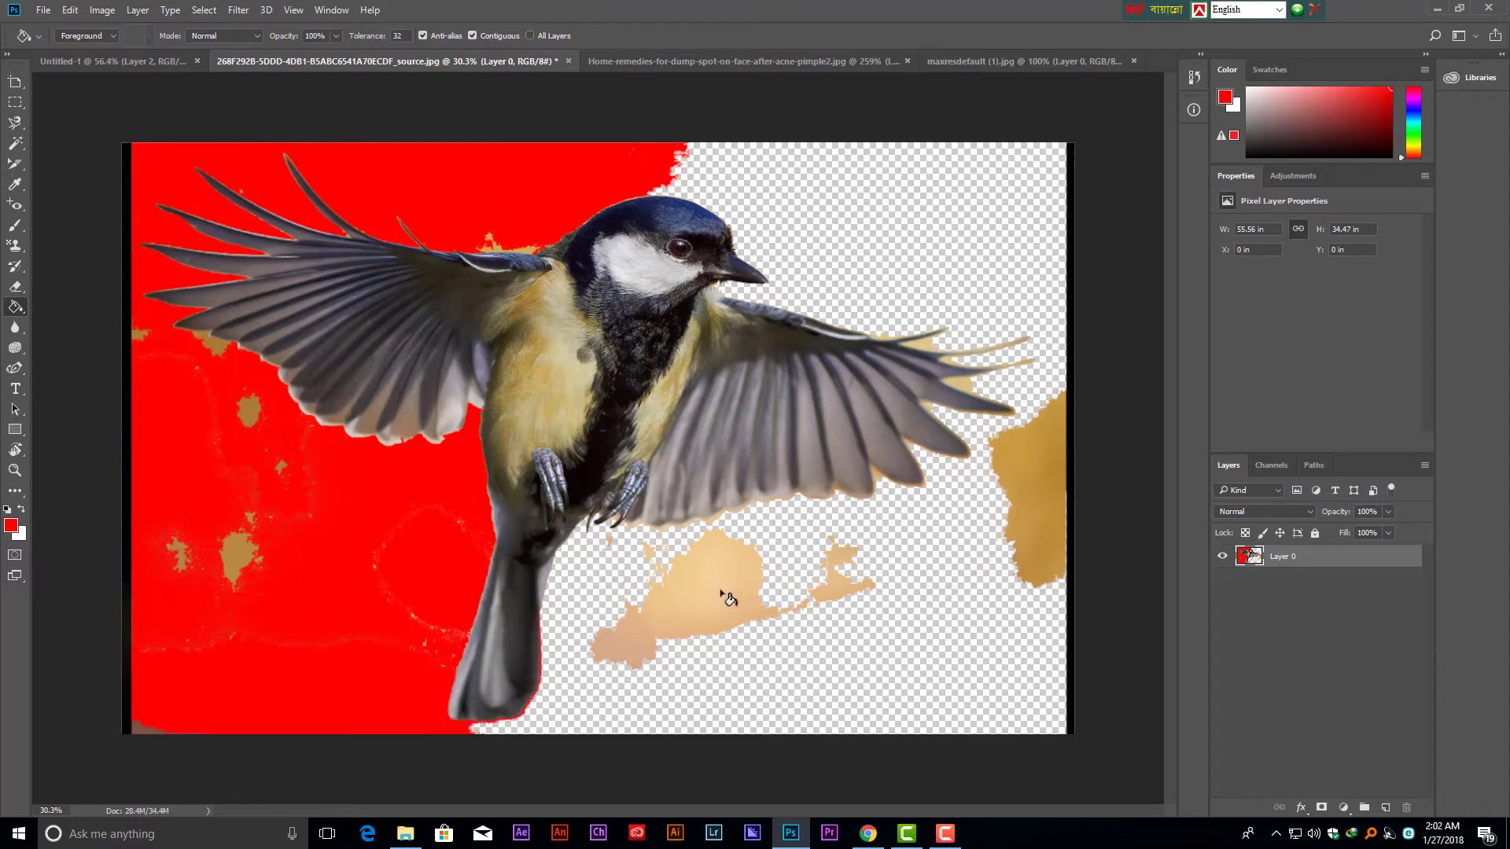
pyautogui.click(725, 595)
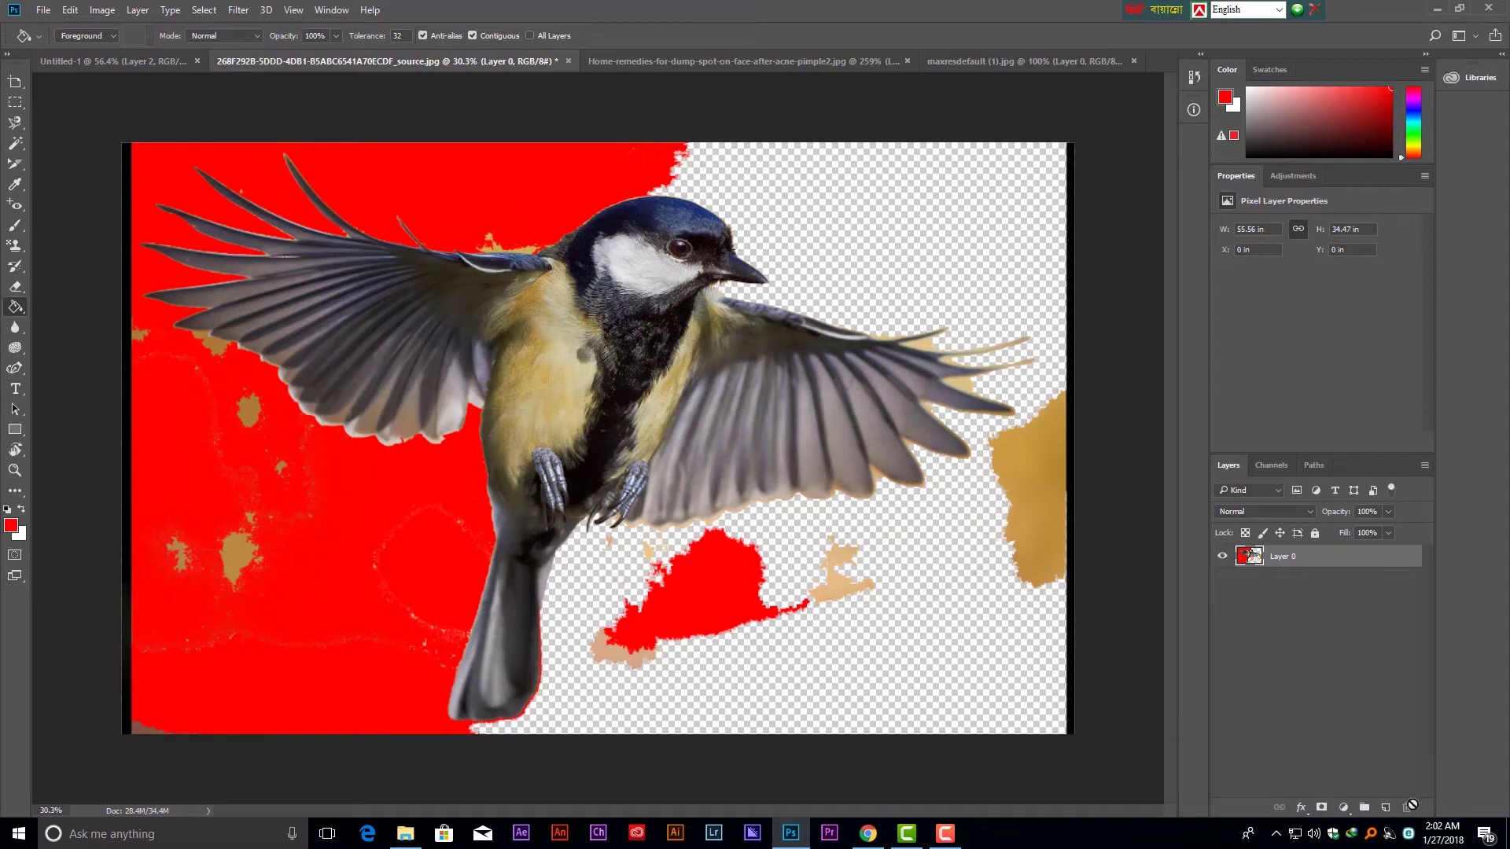
pyautogui.hotkey('ctrl', 'alt', 'z')
pyautogui.hotkey('ctrl', 'alt', 'z')
pyautogui.hotkey('ctrl', 'alt', 'z')
pyautogui.hotkey('ctrl', 'alt', 'z')
pyautogui.hotkey('ctrl', 'alt', 'z')
pyautogui.hotkey('ctrl', 'alt', 'z')
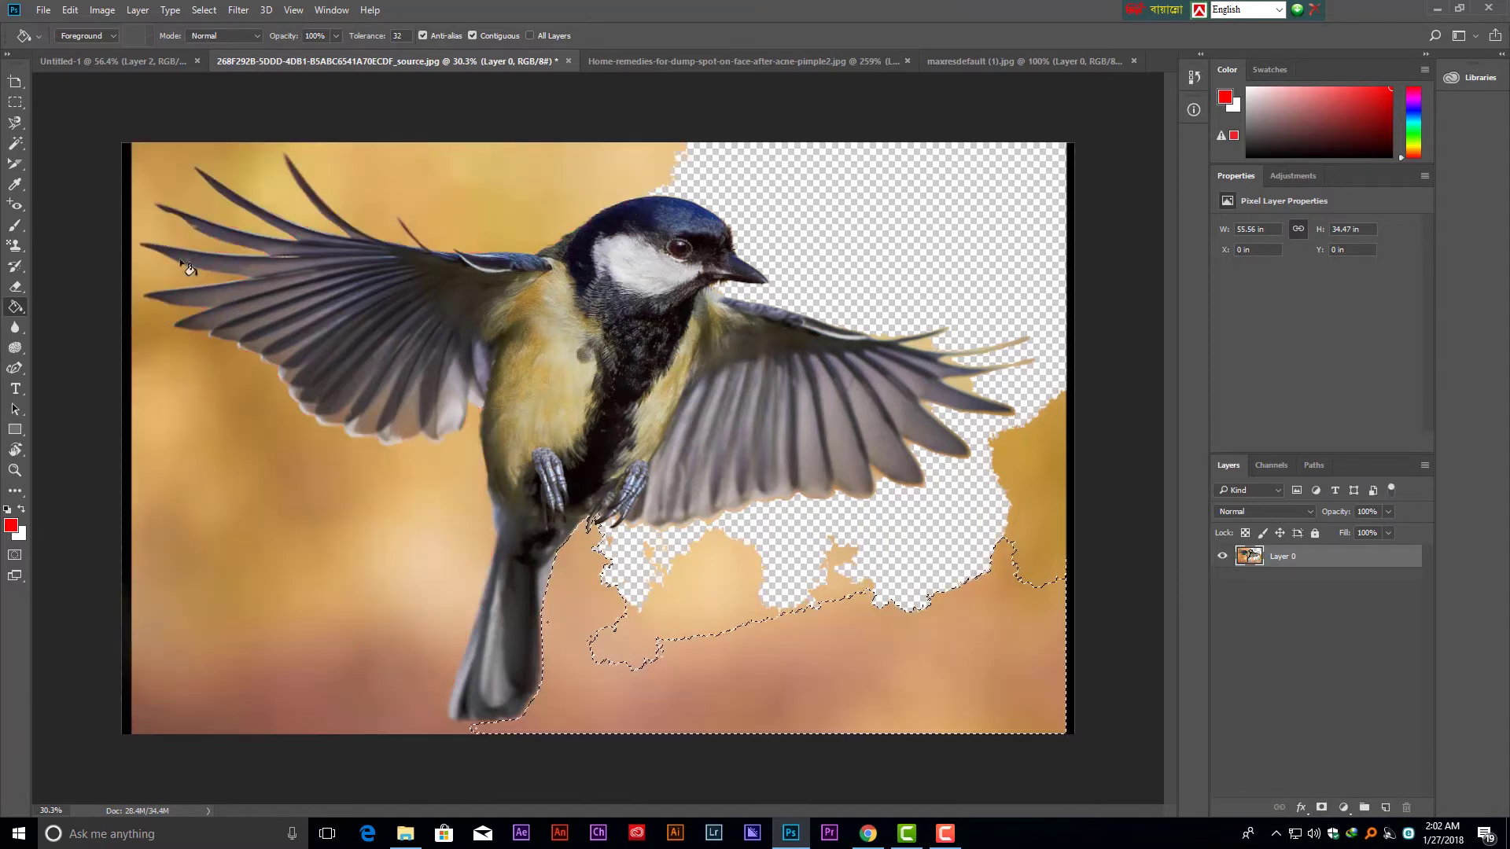
# Add a new layer and draw a rectangular marquee in the lower-left of the image.
pyautogui.click(15, 102)
pyautogui.rightClick(15, 102)
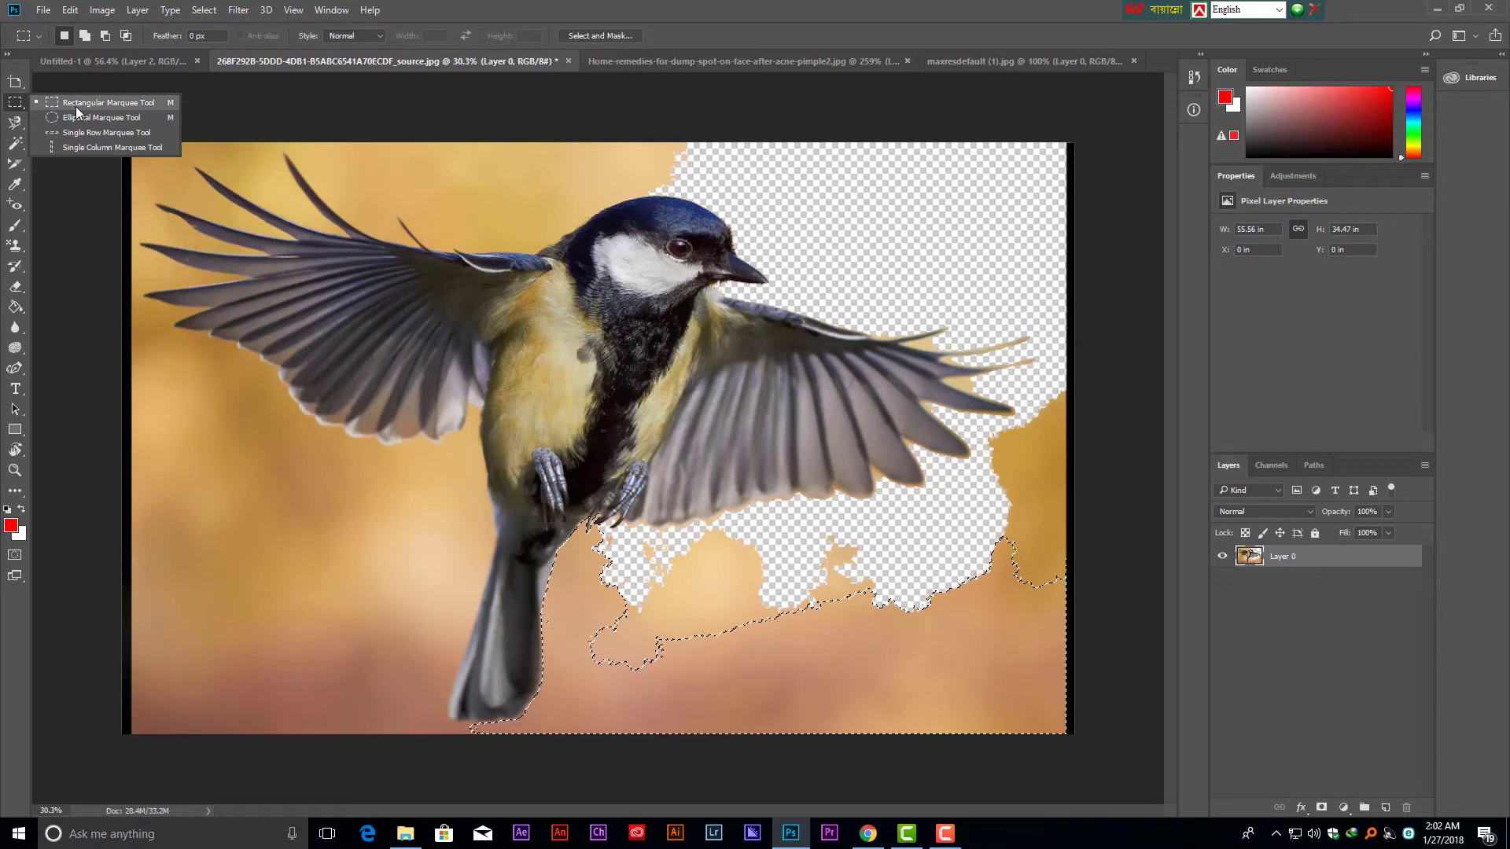
pyautogui.click(76, 106)
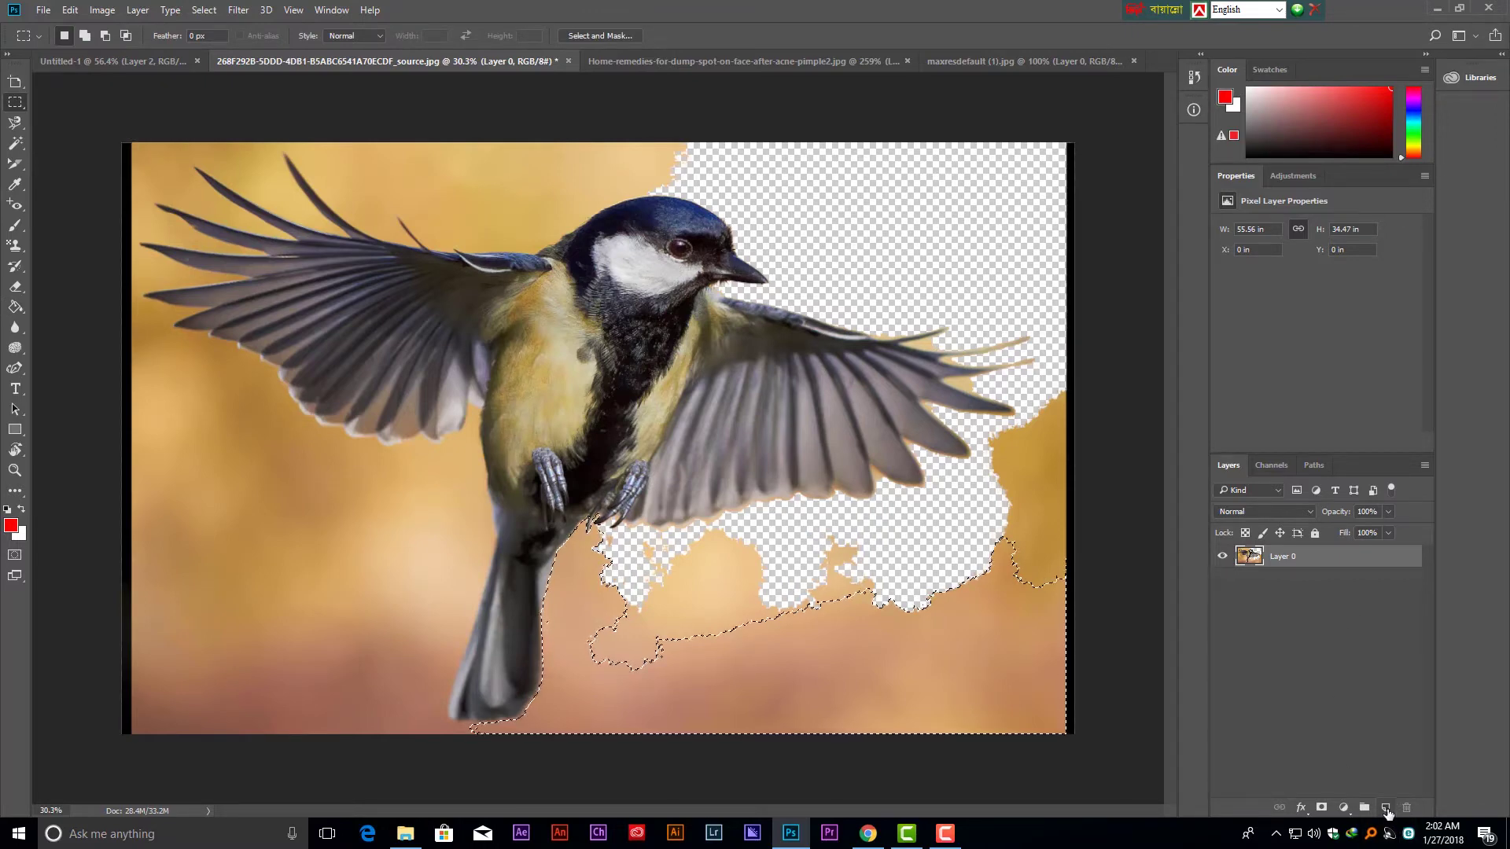
pyautogui.click(1385, 808)
pyautogui.moveTo(181, 503); pyautogui.dragTo(391, 635)
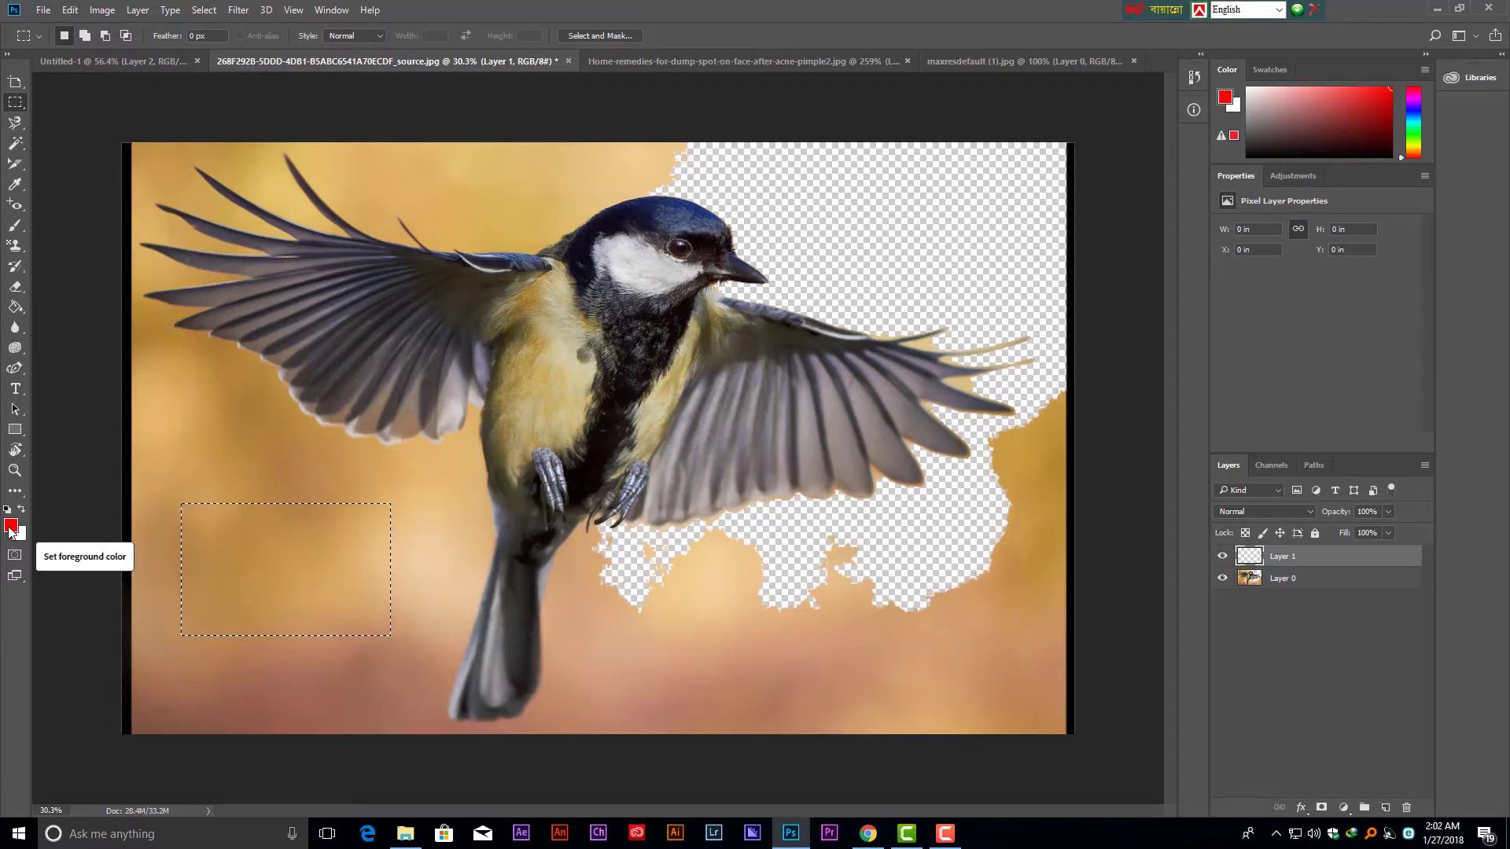
# Fill the rectangular selection with red using the Paint Bucket.
pyautogui.click(18, 310)
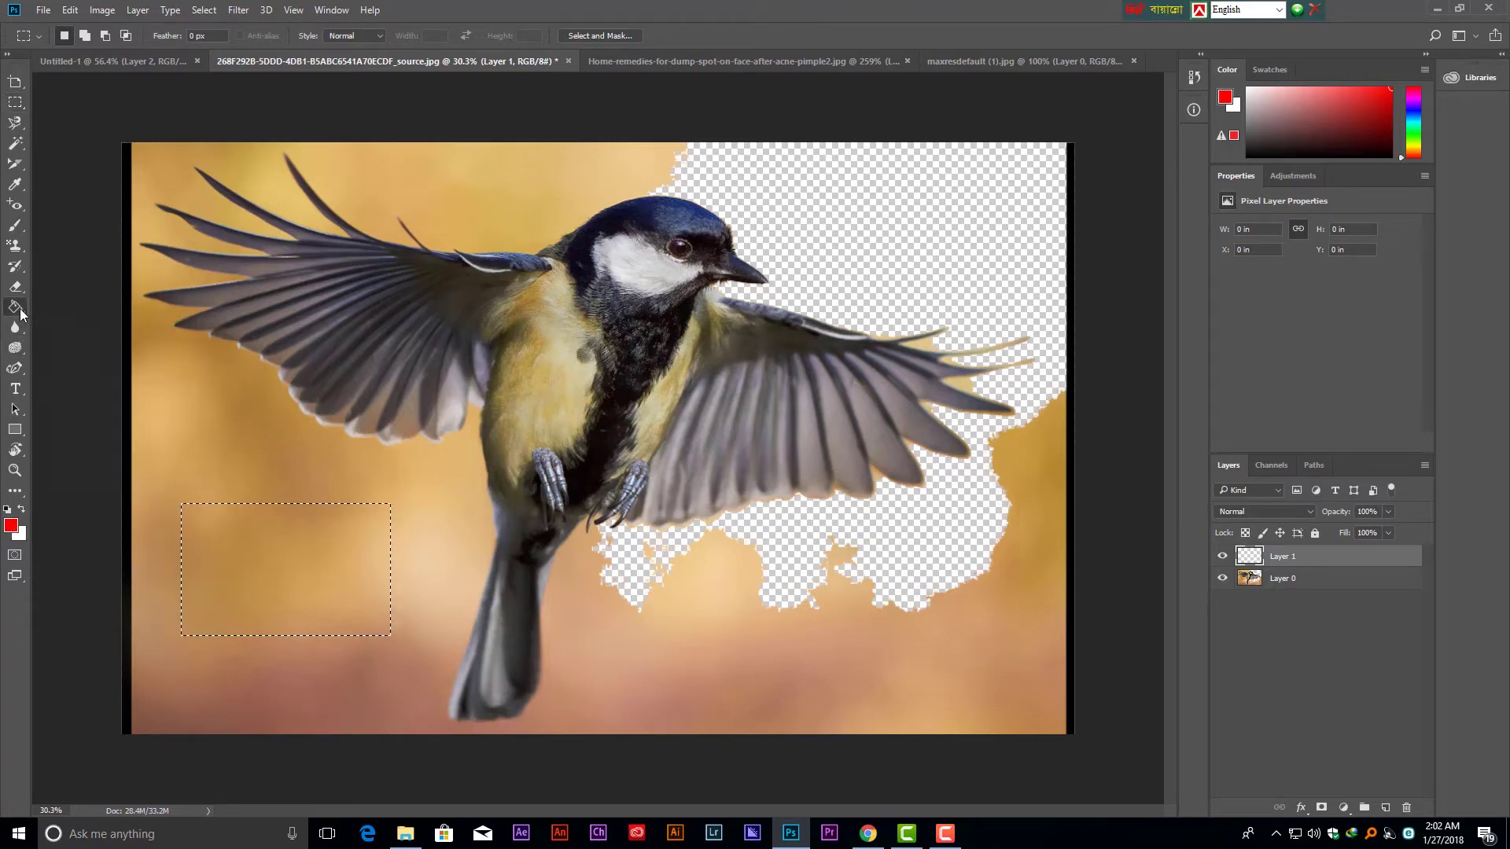
pyautogui.click(104, 324)
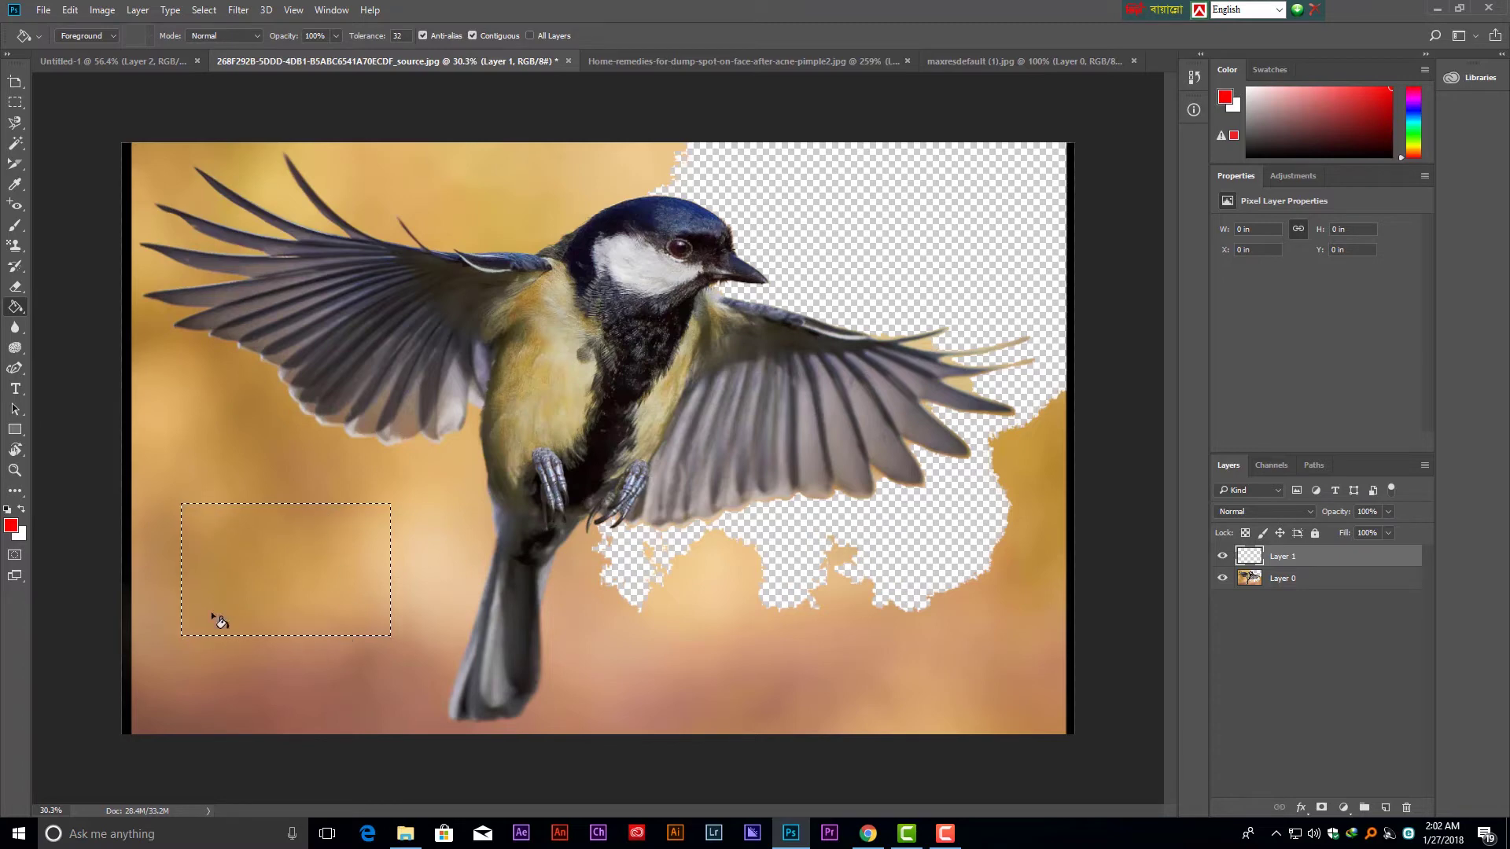
pyautogui.click(261, 568)
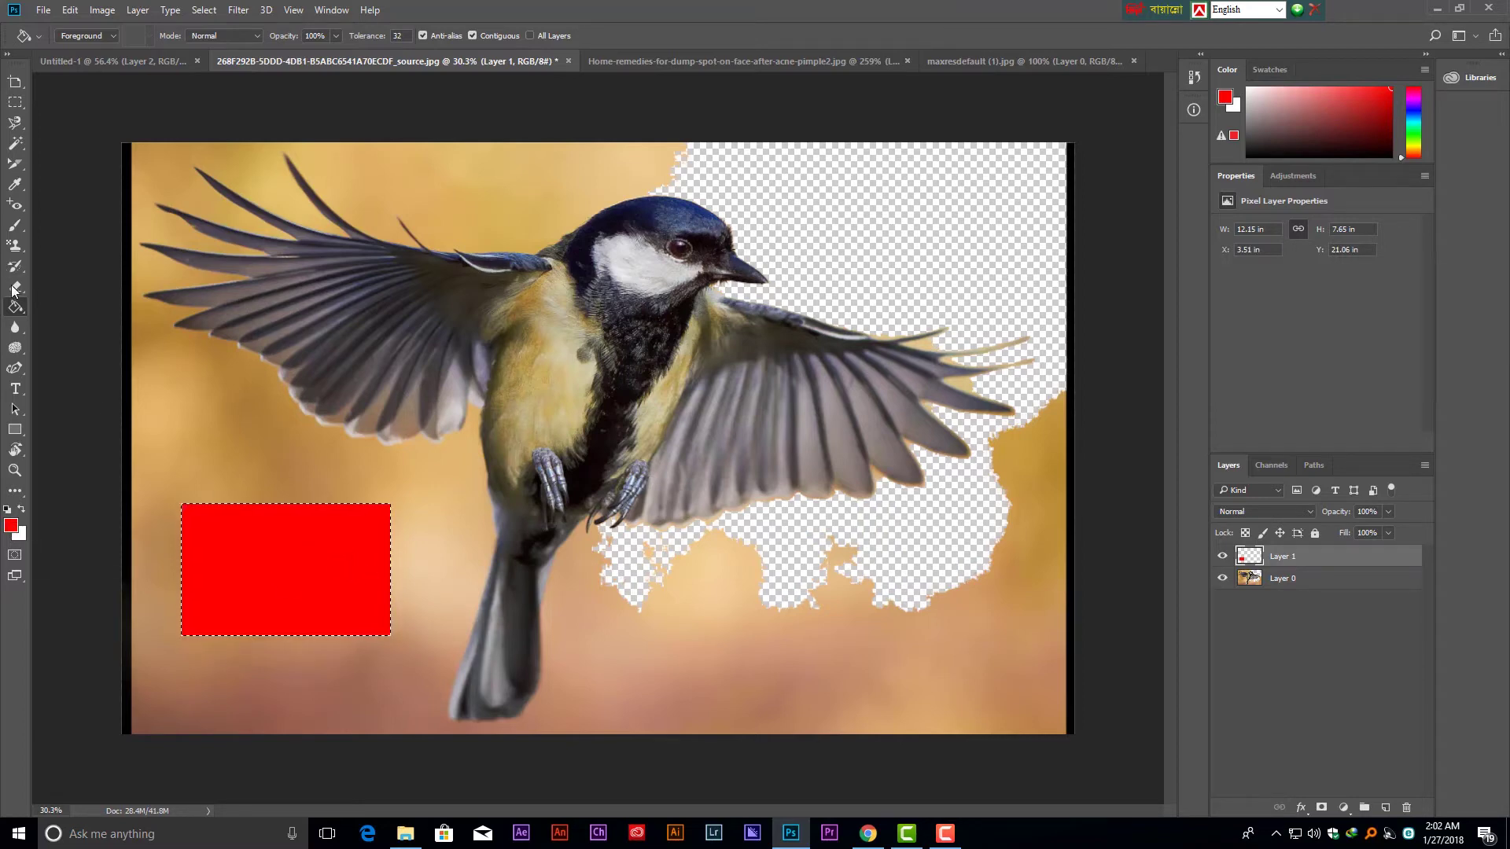
# Choose the Gradient Tool, undo the red rectangle fill and clear the selection.
pyautogui.rightClick(18, 312)
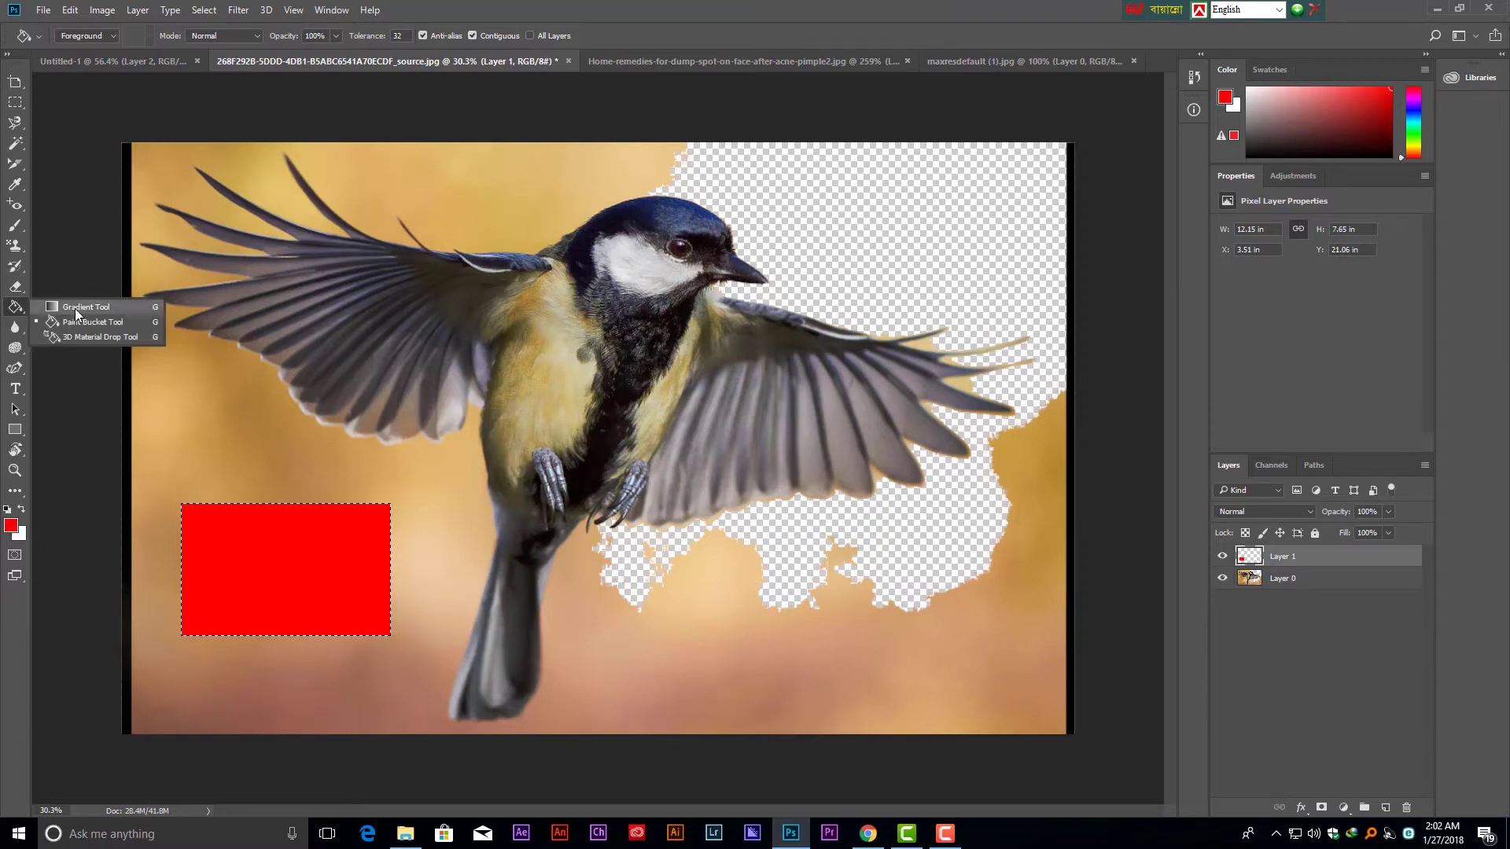
pyautogui.click(76, 309)
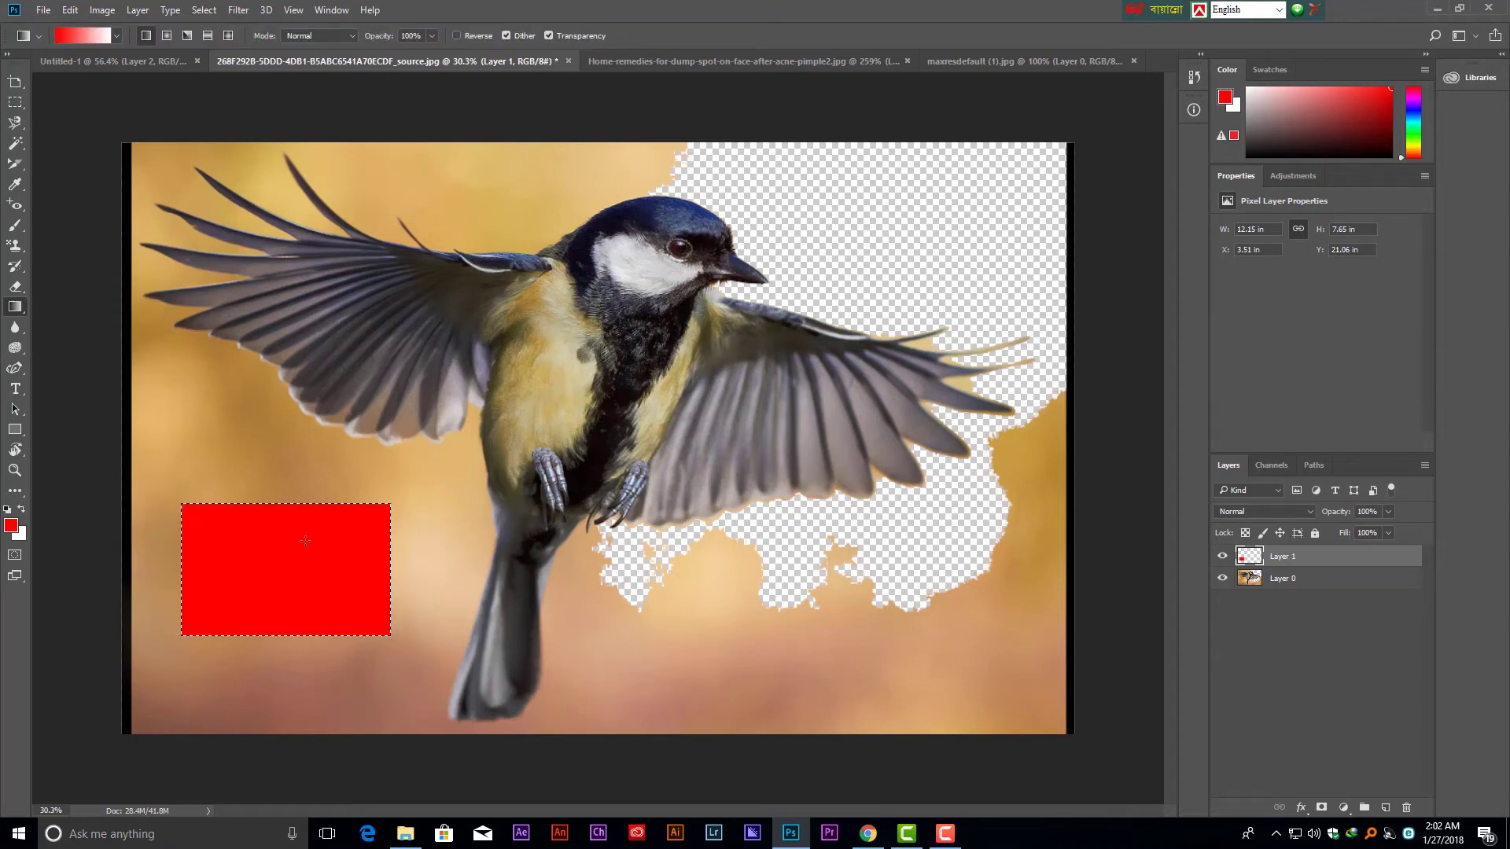
pyautogui.hotkey('ctrl', 'alt', 'z')
pyautogui.hotkey('ctrl', 'alt', 'z')
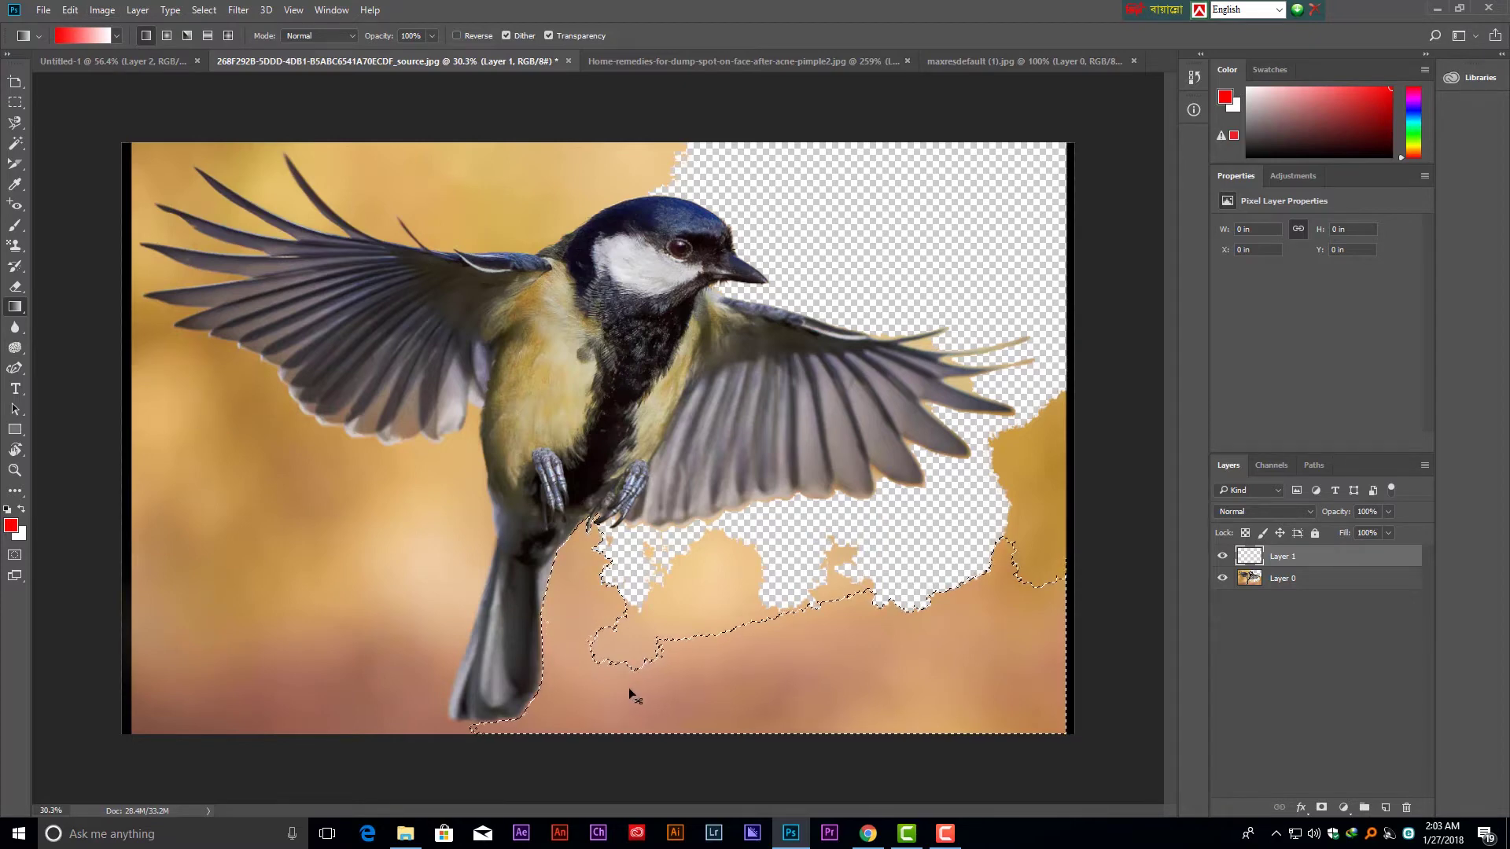
pyautogui.hotkey('ctrl', 'd')
# Drag a white-to-red gradient across Layer 1, then delete the layer.
pyautogui.moveTo(1072, 420); pyautogui.dragTo(544, 432)
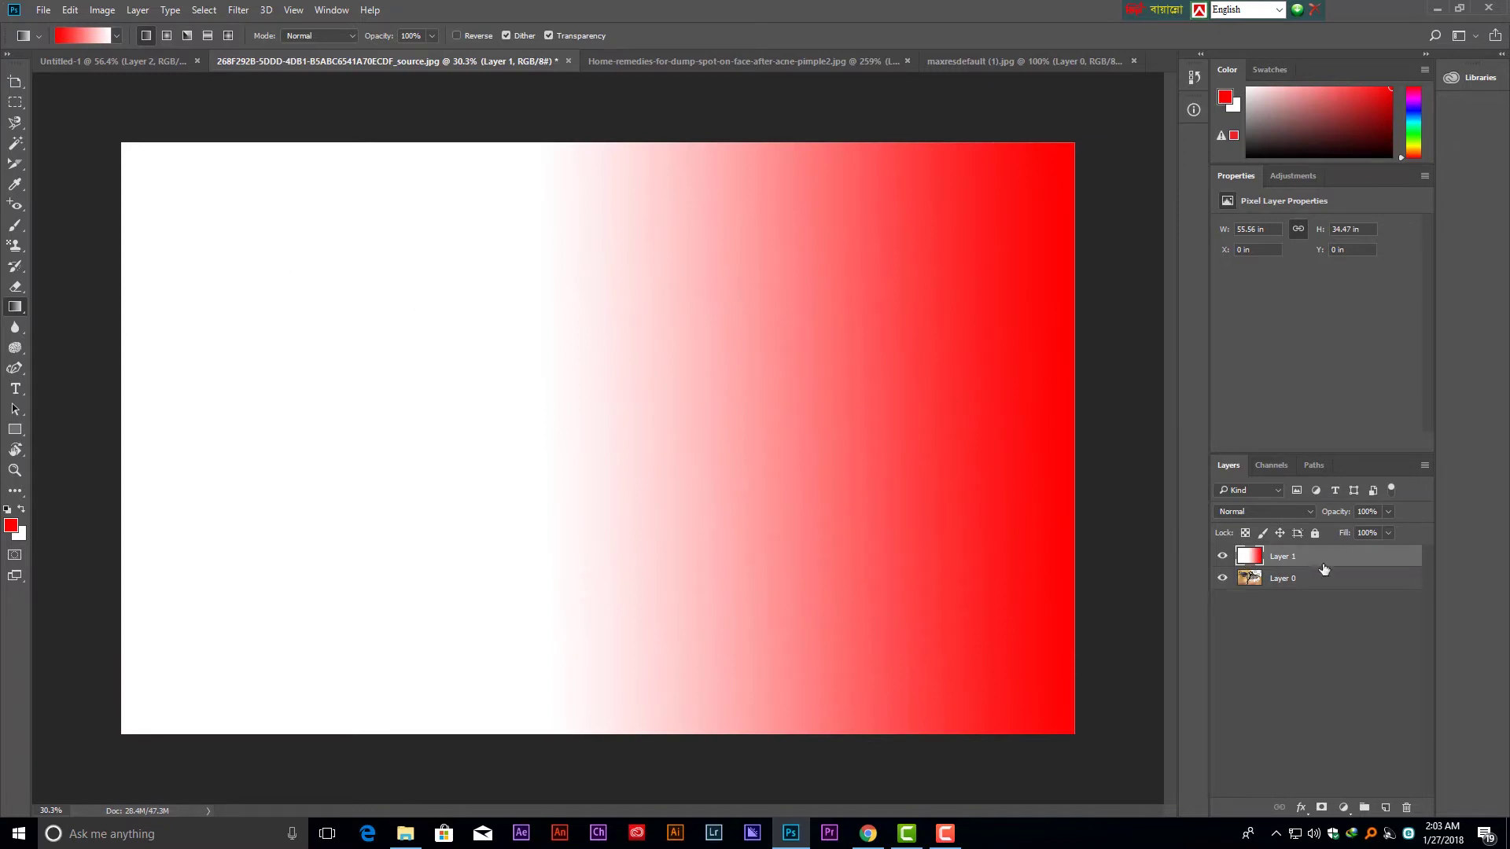
pyautogui.press('Delete')
pyautogui.rightClick(15, 306)
pyautogui.click(56, 317)
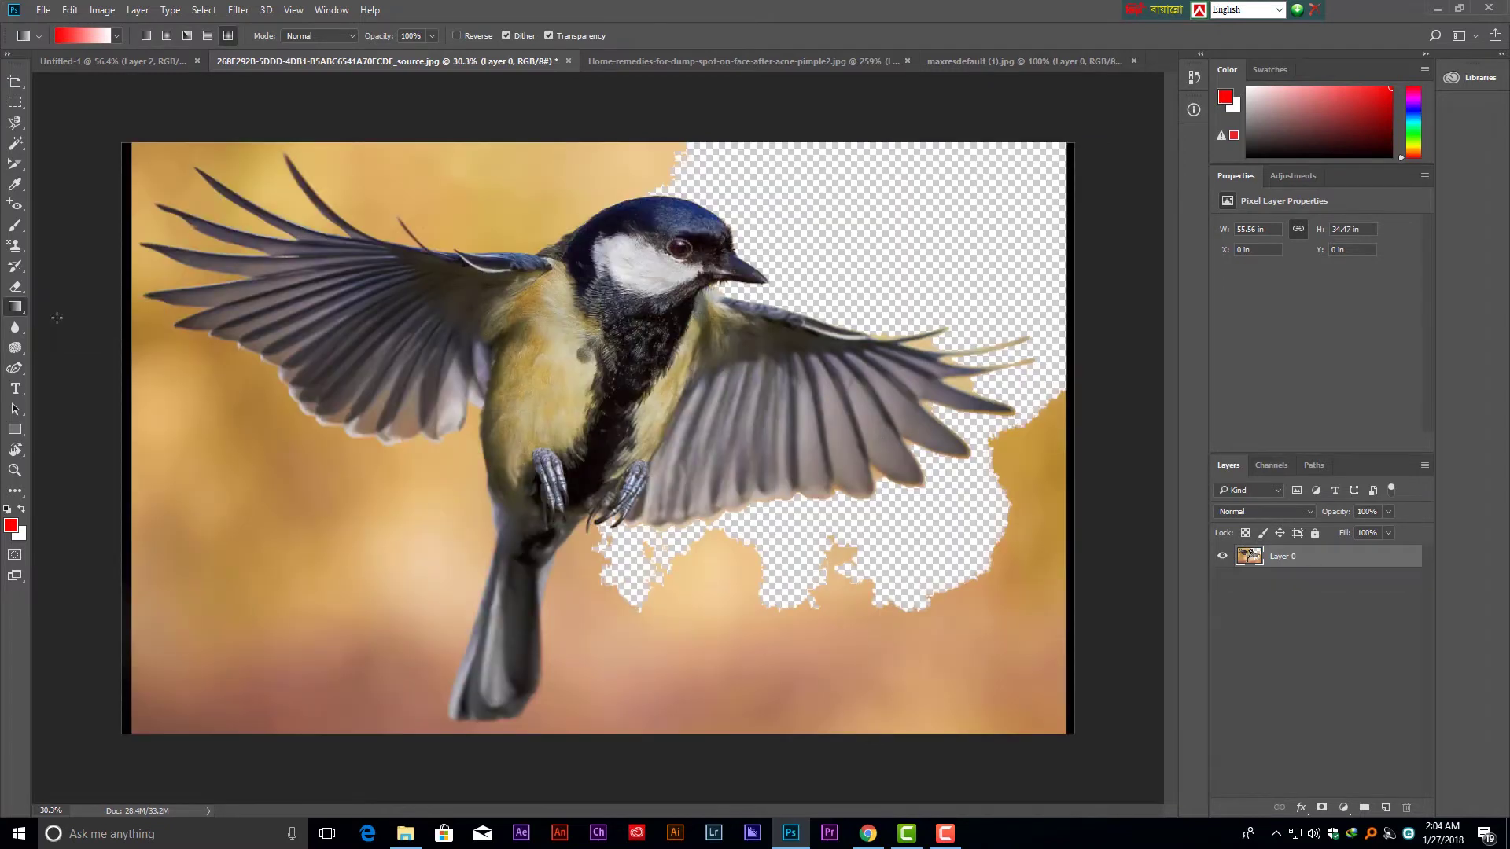
# Pick the Blur Tool, undo the deletion to restore the photo, and shrink the brush for the eye.
pyautogui.click(19, 330)
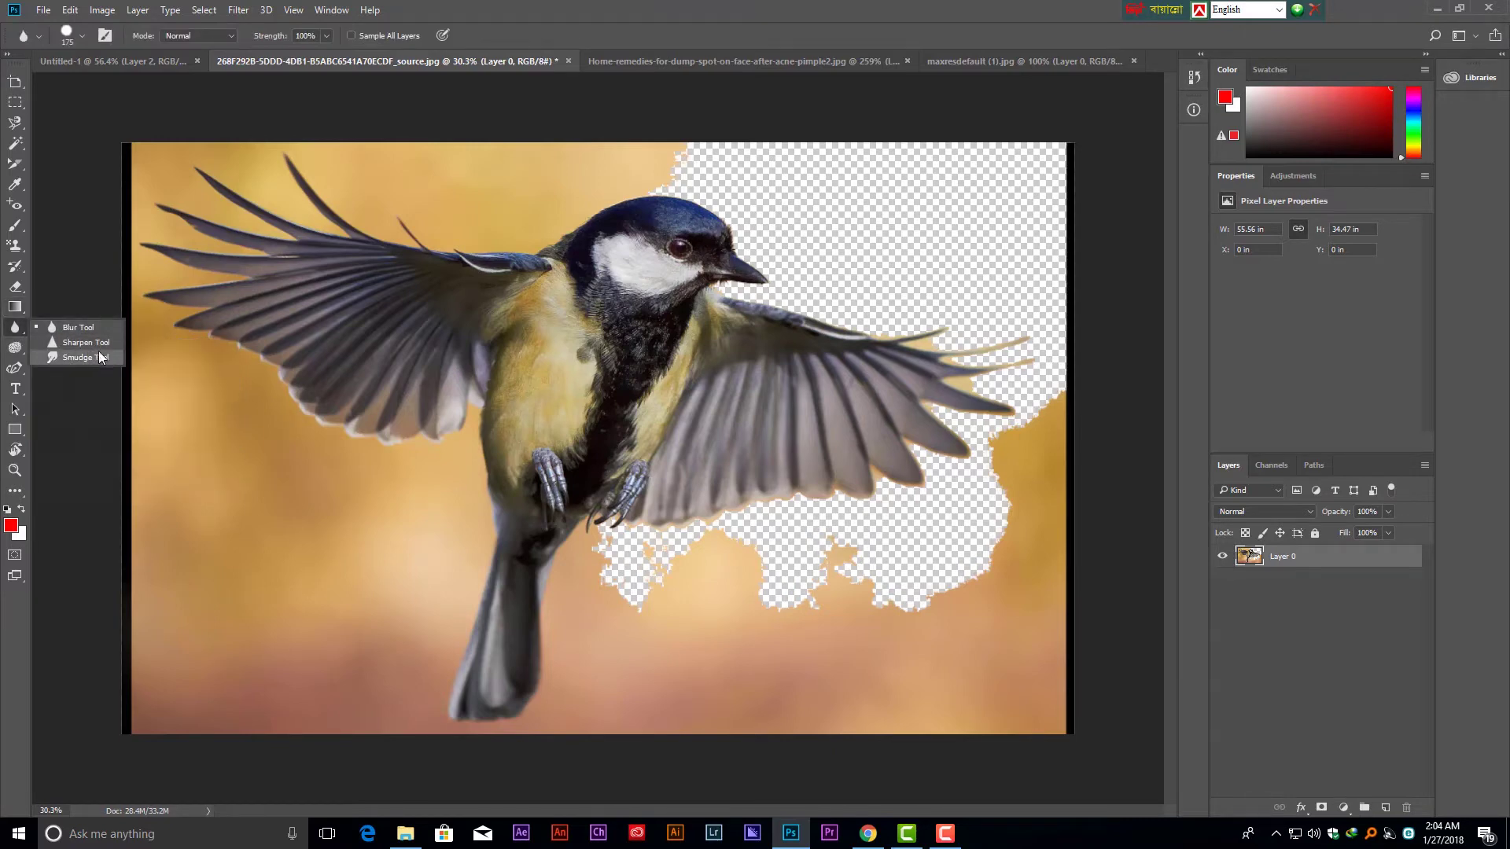
pyautogui.click(88, 328)
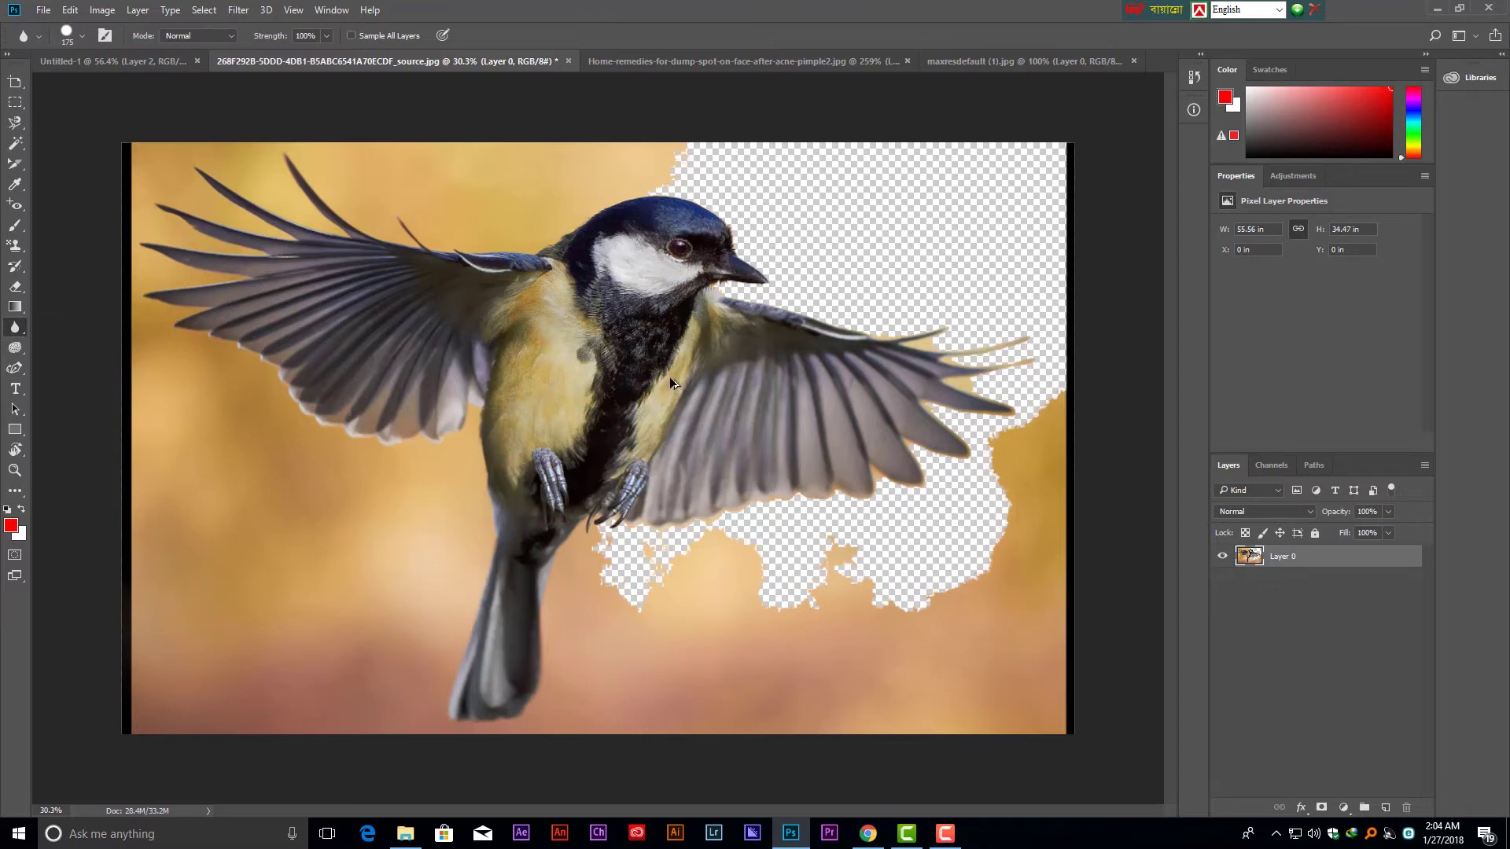
pyautogui.hotkey('ctrl', 'alt', 'z')
pyautogui.hotkey('ctrl', 'alt', 'z')
pyautogui.hotkey('ctrl', 'alt', 'z')
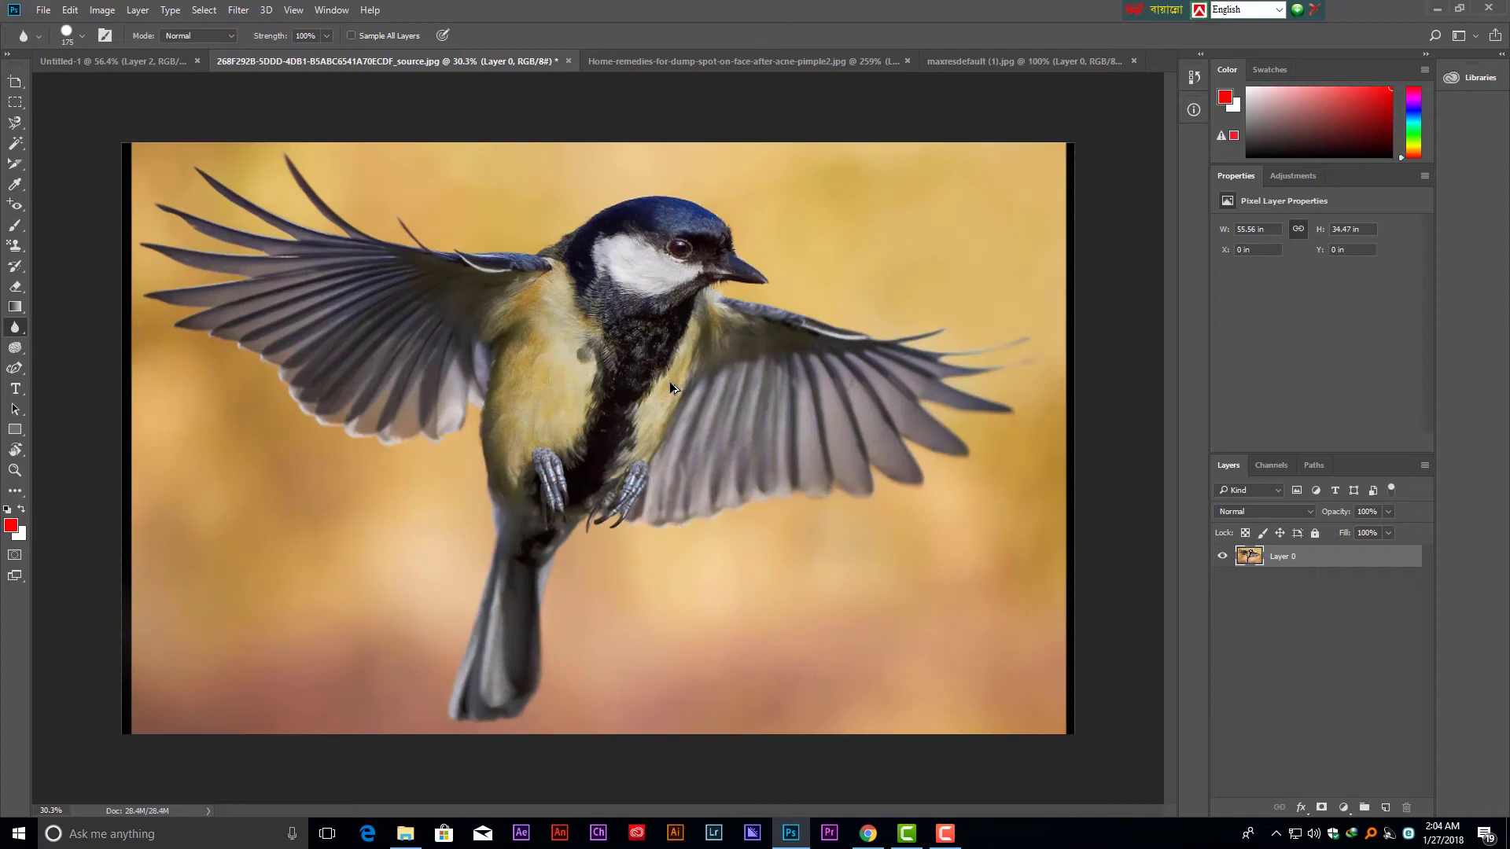
pyautogui.scroll(3, 674, 314)
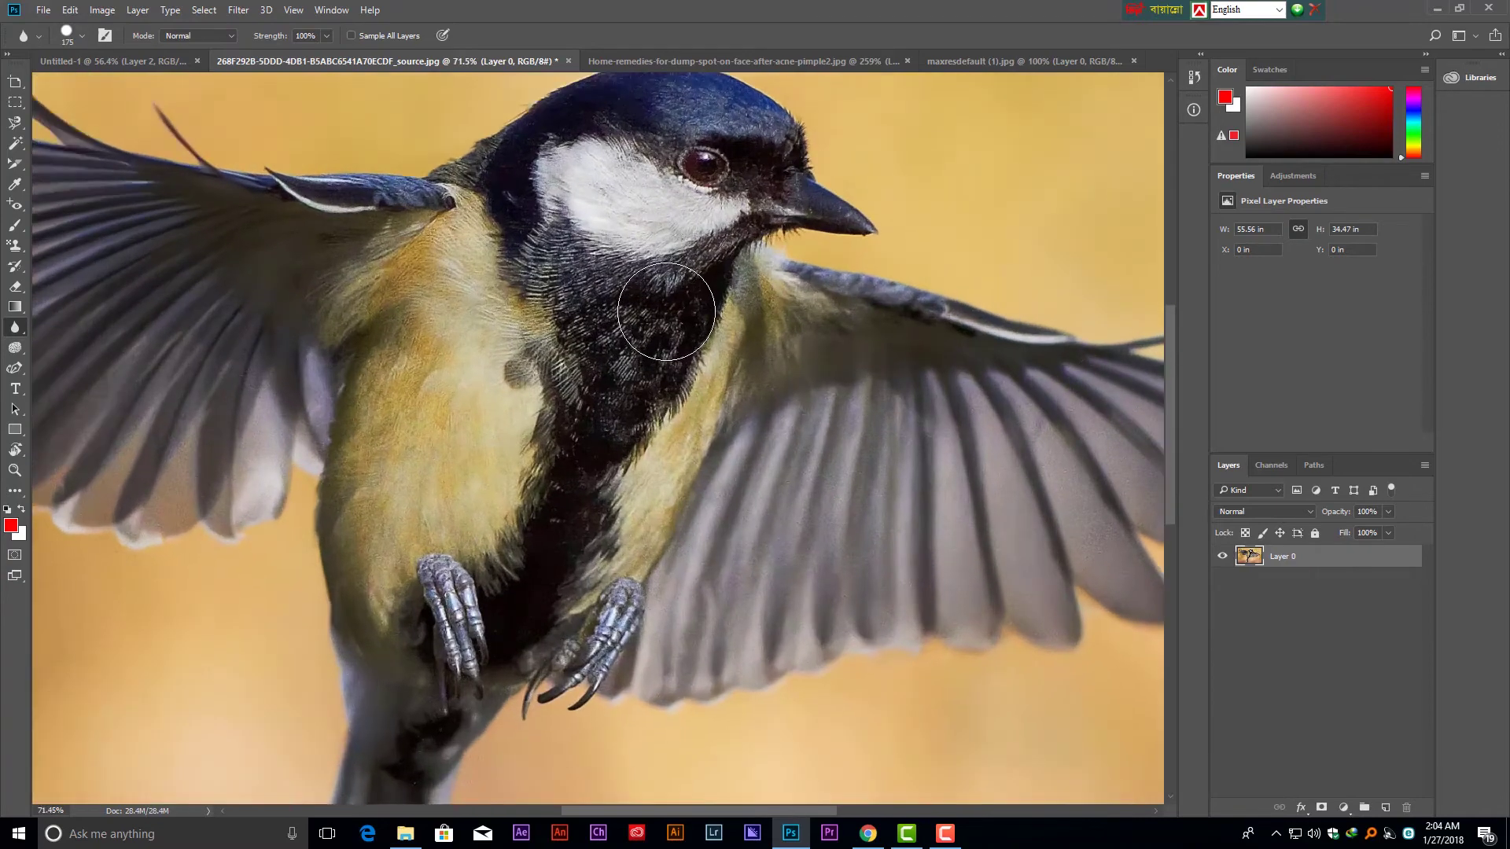
pyautogui.scroll(3, 674, 315)
pyautogui.moveTo(595, 213)
pyautogui.mouseDown()
pyautogui.moveTo(570, 497)
pyautogui.moveTo(572, 468)
pyautogui.mouseUp()
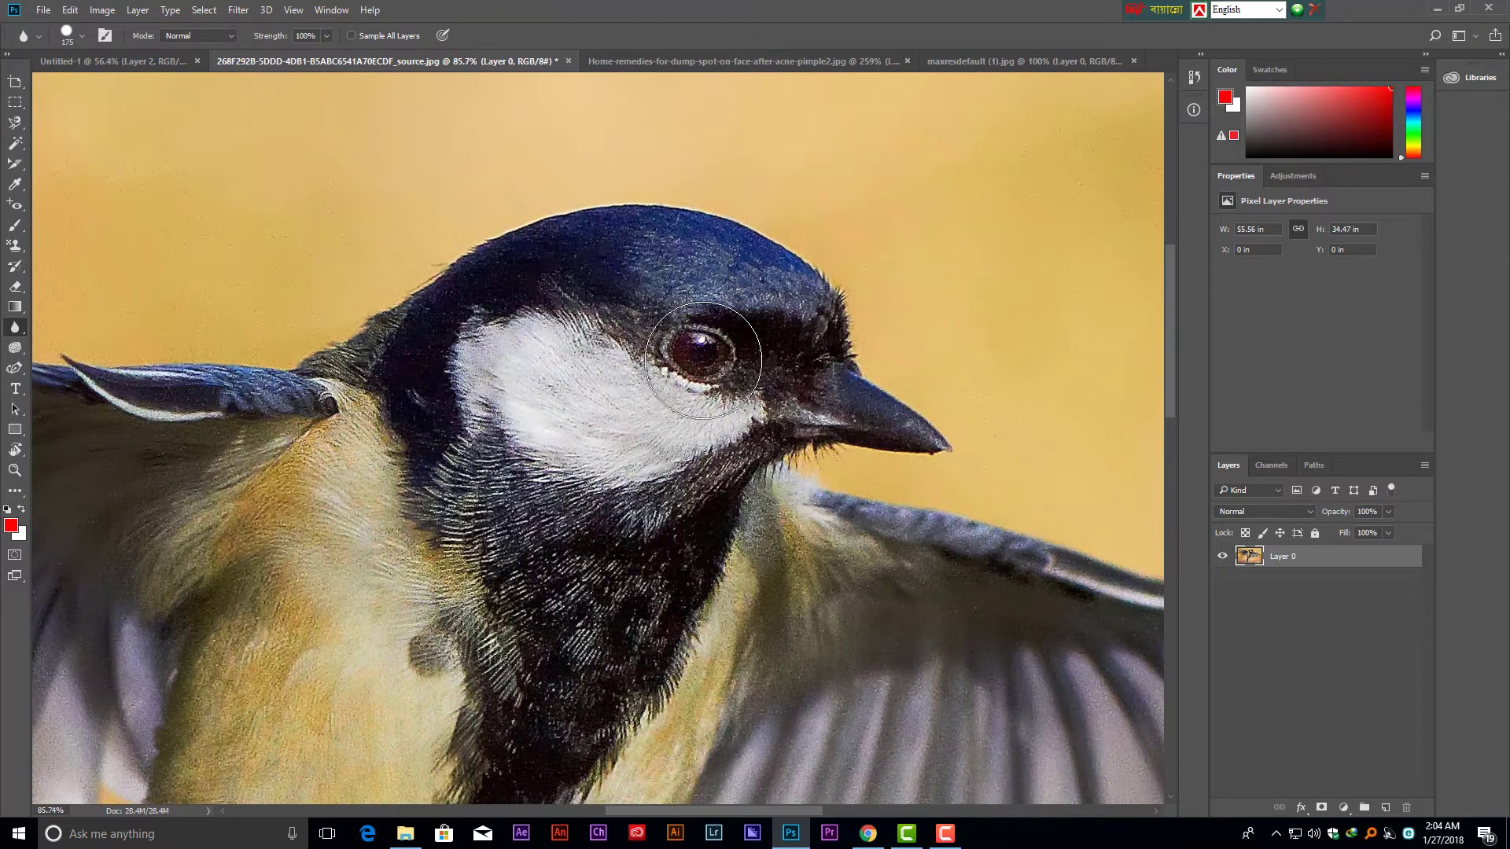
pyautogui.press('[')
pyautogui.press('[')
pyautogui.press('[')
pyautogui.press('[')
pyautogui.press('[')
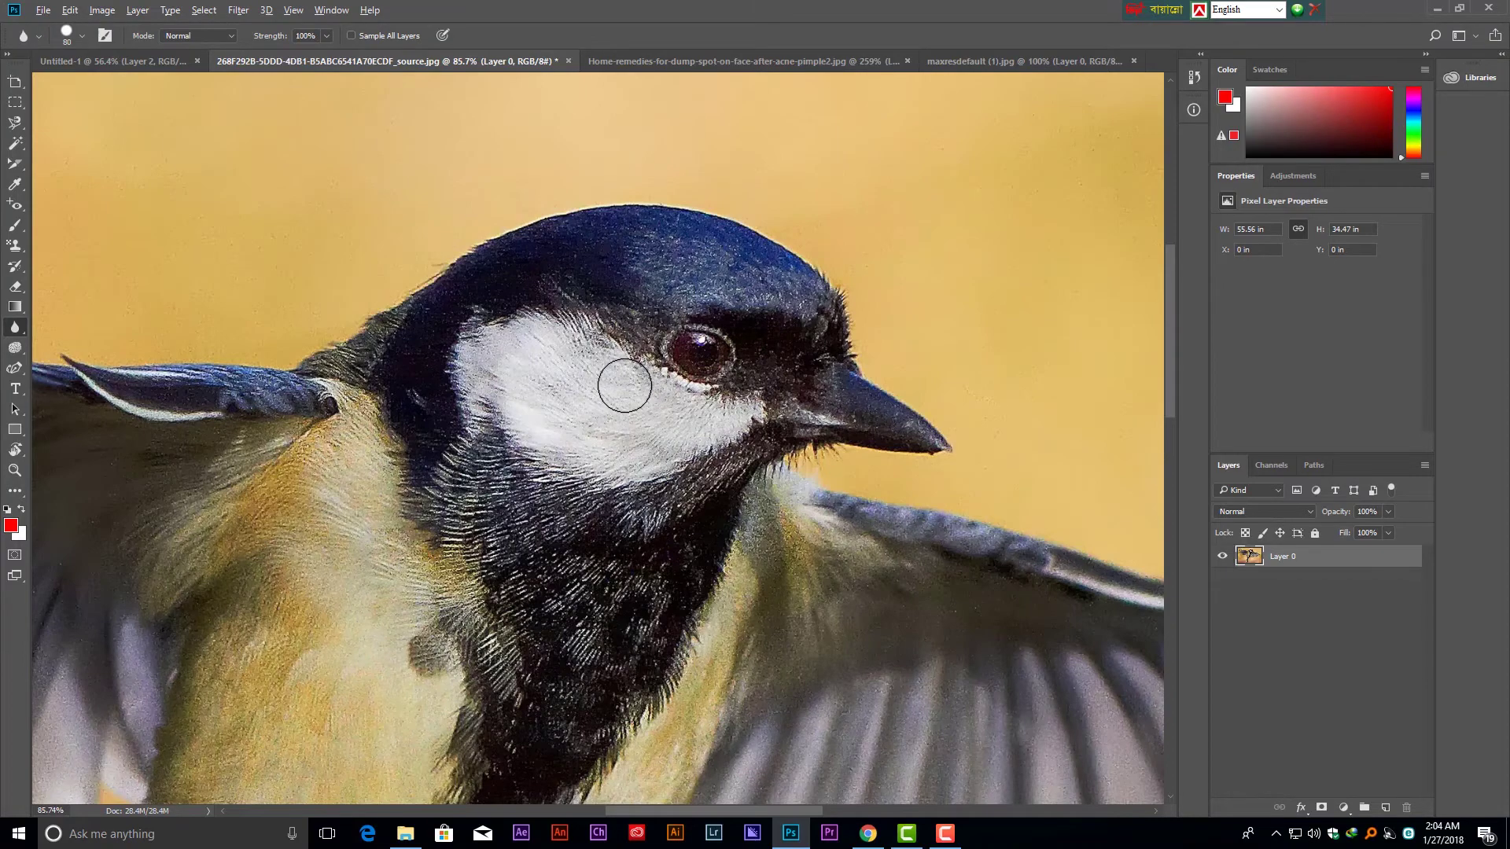
# Blur around the bird's eye, the eye itself, and the white cheek feathers.
pyautogui.scroll(-2, 623, 383)
pyautogui.scroll(1, 622, 382)
pyautogui.scroll(-2, 618, 379)
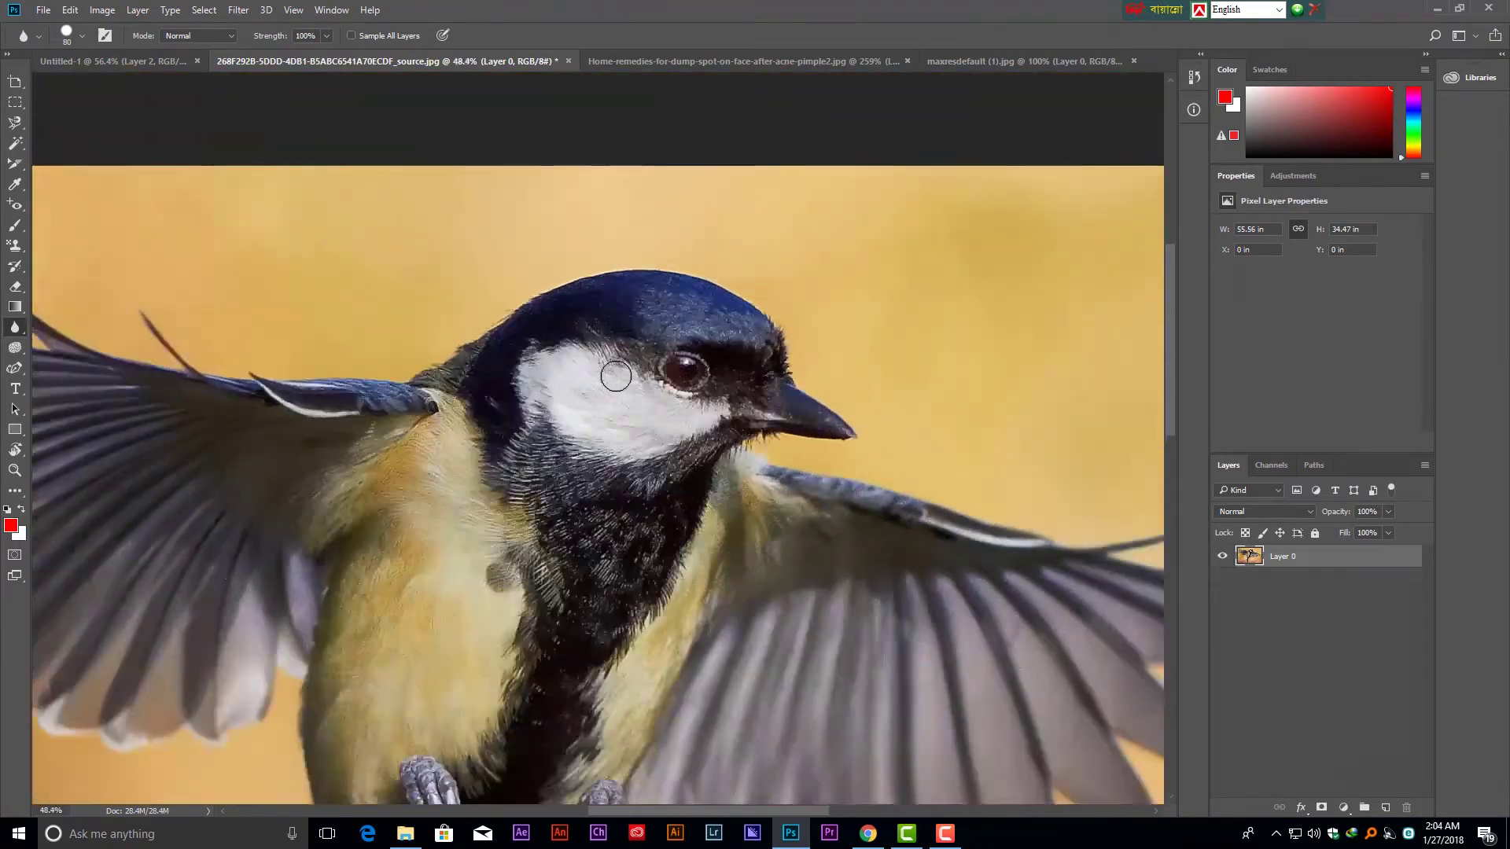
pyautogui.scroll(1, 616, 376)
pyautogui.scroll(4, 615, 371)
pyautogui.moveTo(769, 388); pyautogui.dragTo(755, 379)
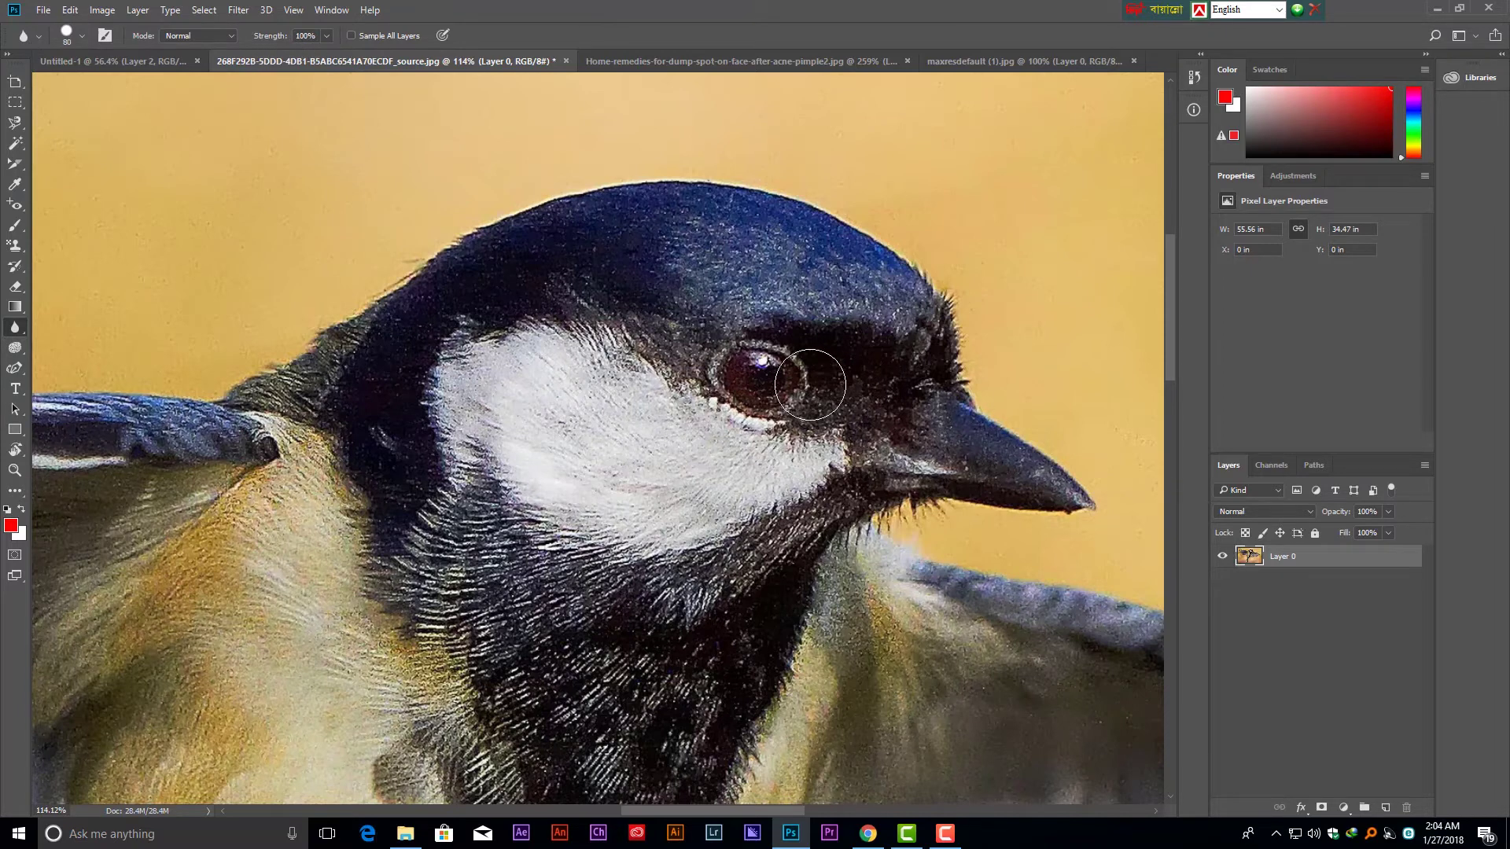
pyautogui.moveTo(785, 377)
pyautogui.mouseDown()
pyautogui.moveTo(727, 380)
pyautogui.moveTo(800, 405)
pyautogui.mouseUp()
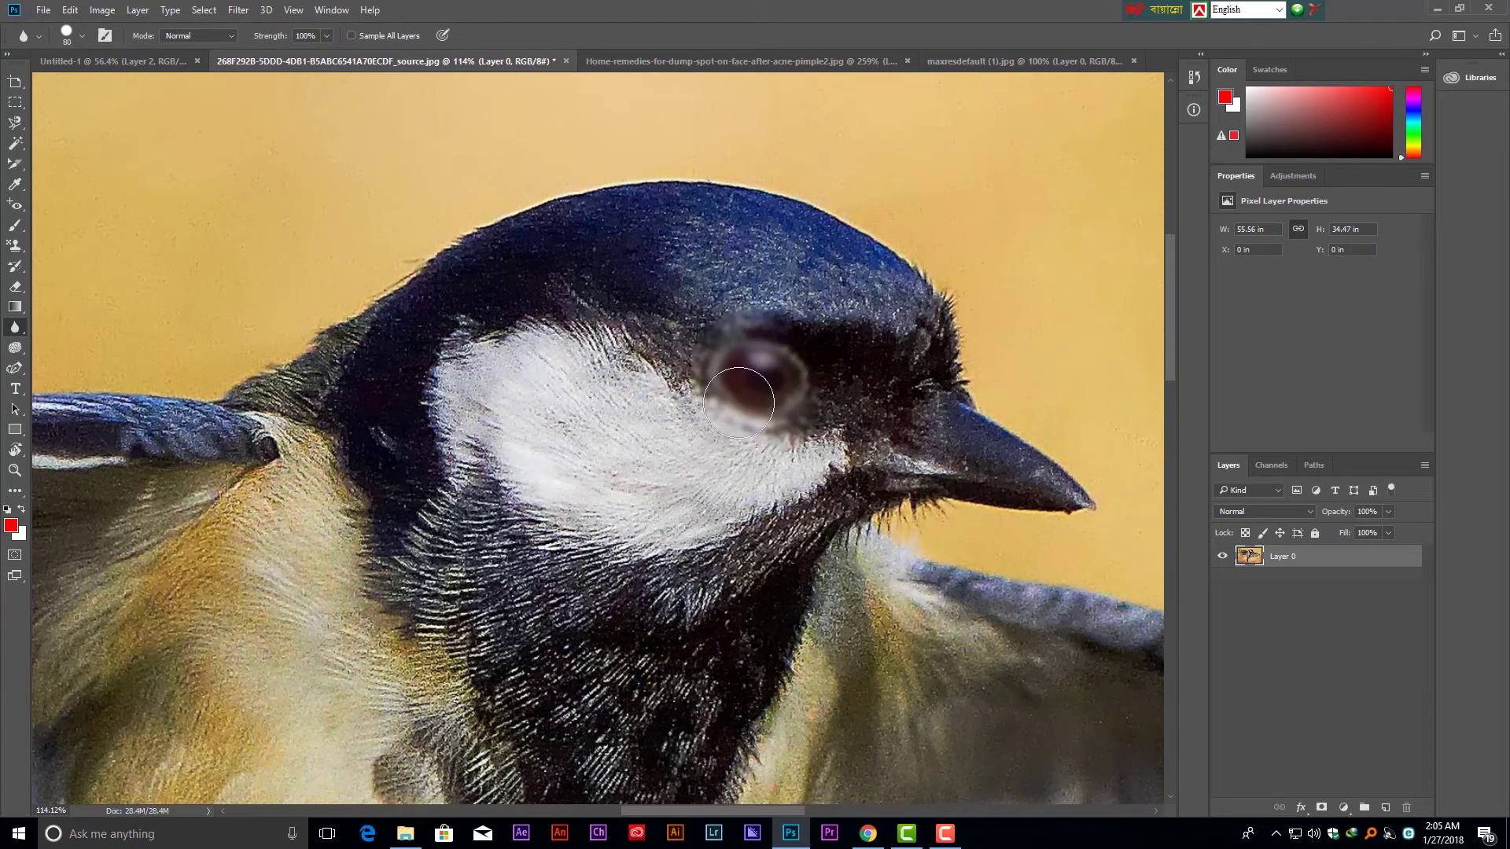
pyautogui.moveTo(411, 485)
pyautogui.mouseDown()
pyautogui.moveTo(556, 349)
pyautogui.moveTo(406, 586)
pyautogui.moveTo(381, 428)
pyautogui.mouseUp()
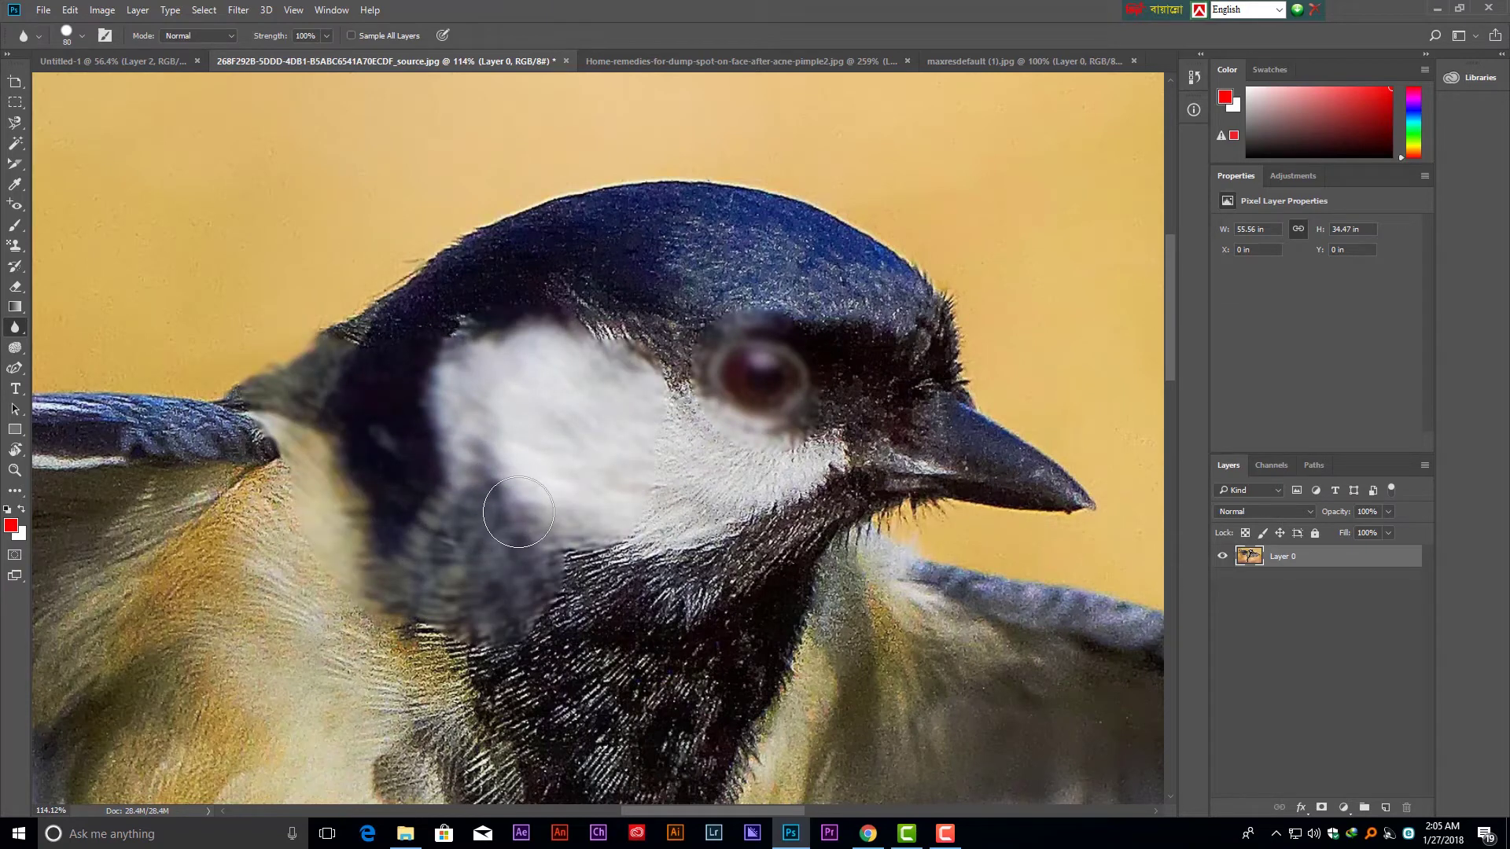
# Undo the blur strokes and sharpen the bird's eye with a 100 px Sharpen brush.
pyautogui.press('F12')
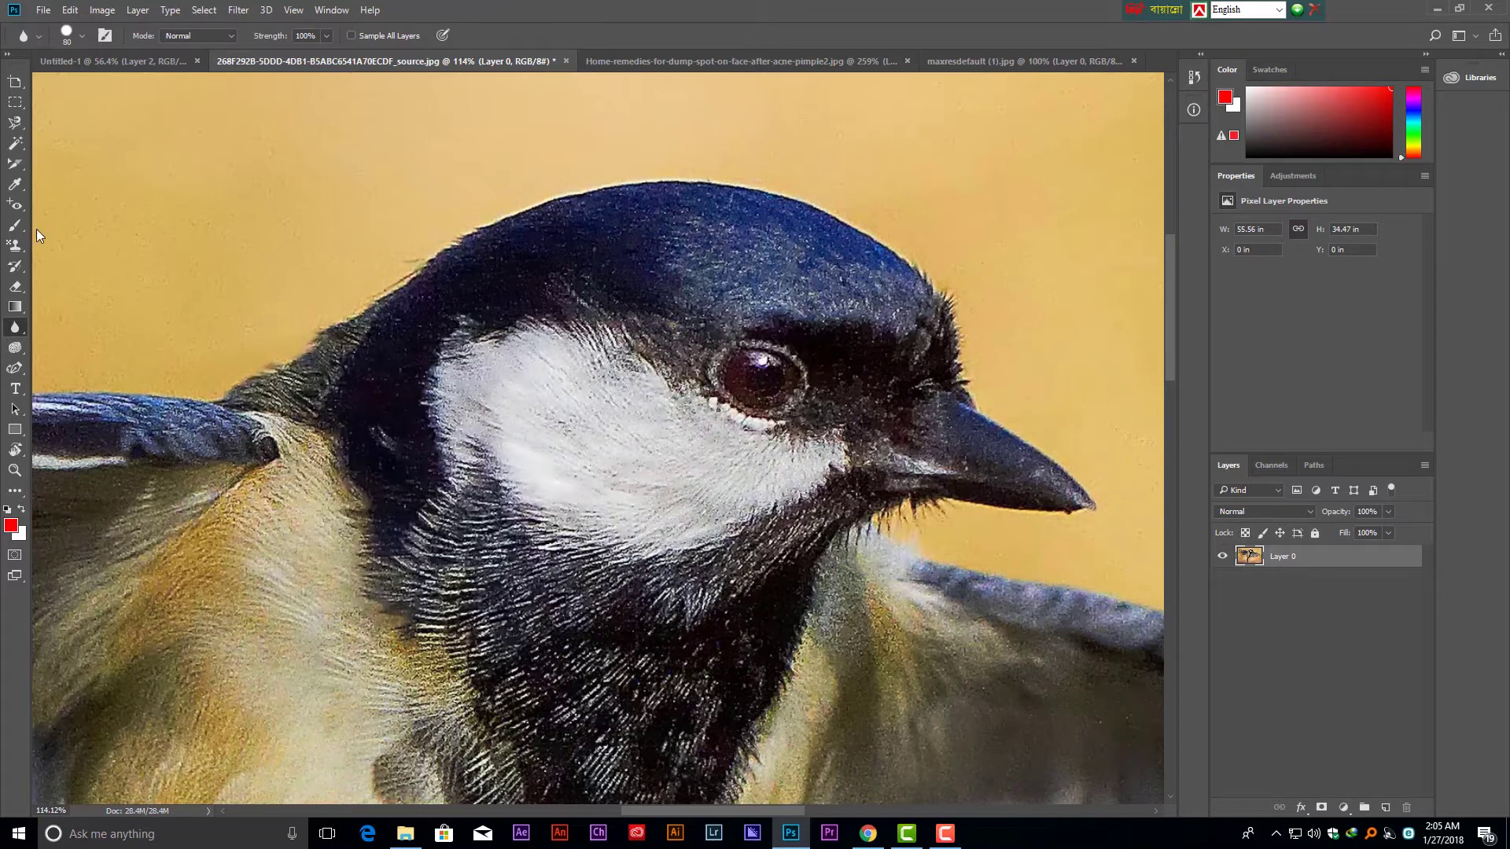
pyautogui.rightClick(17, 327)
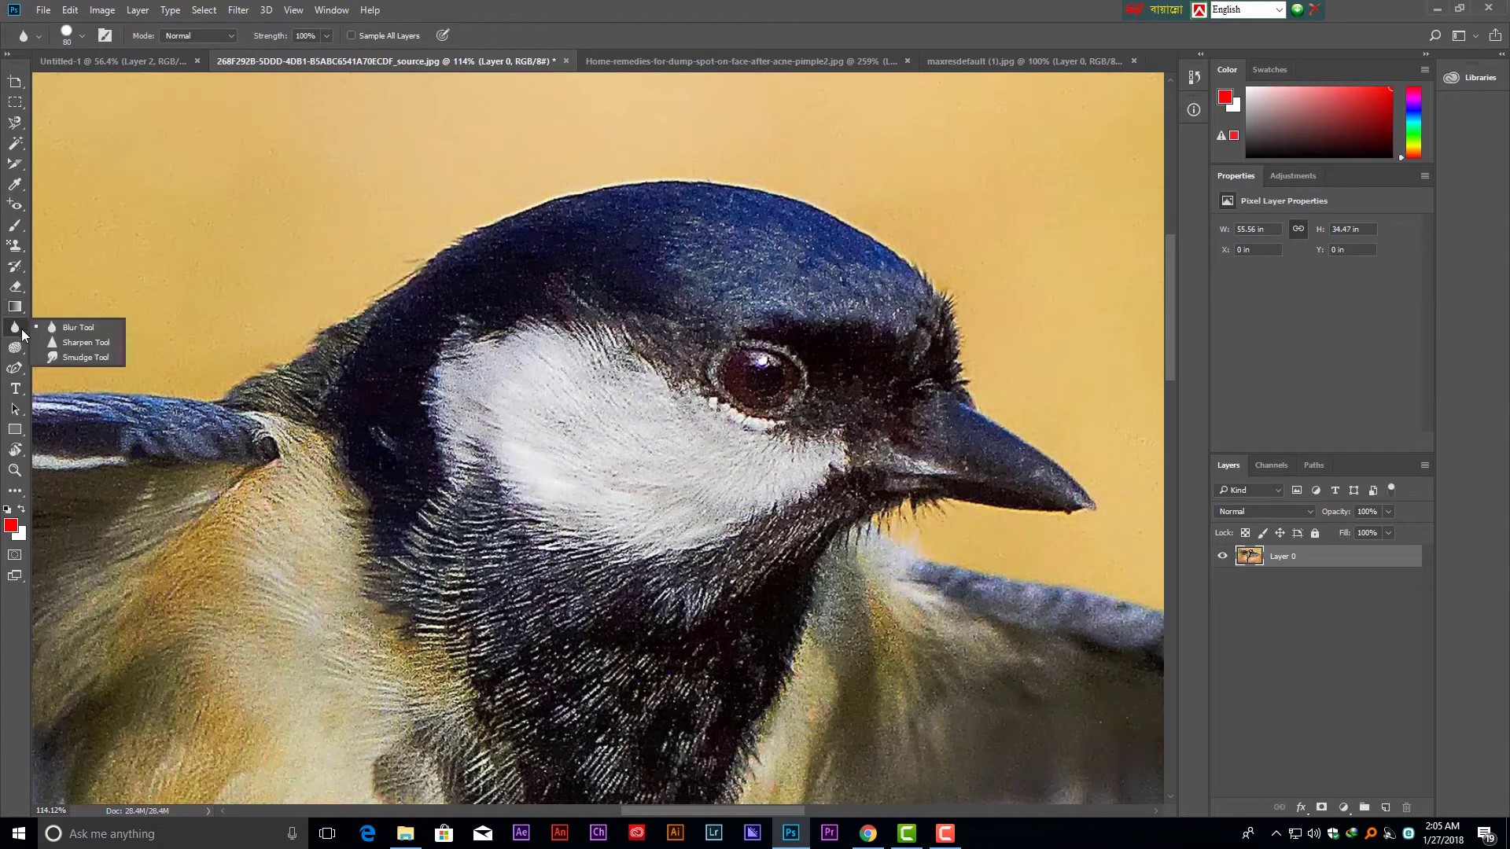
pyautogui.click(87, 342)
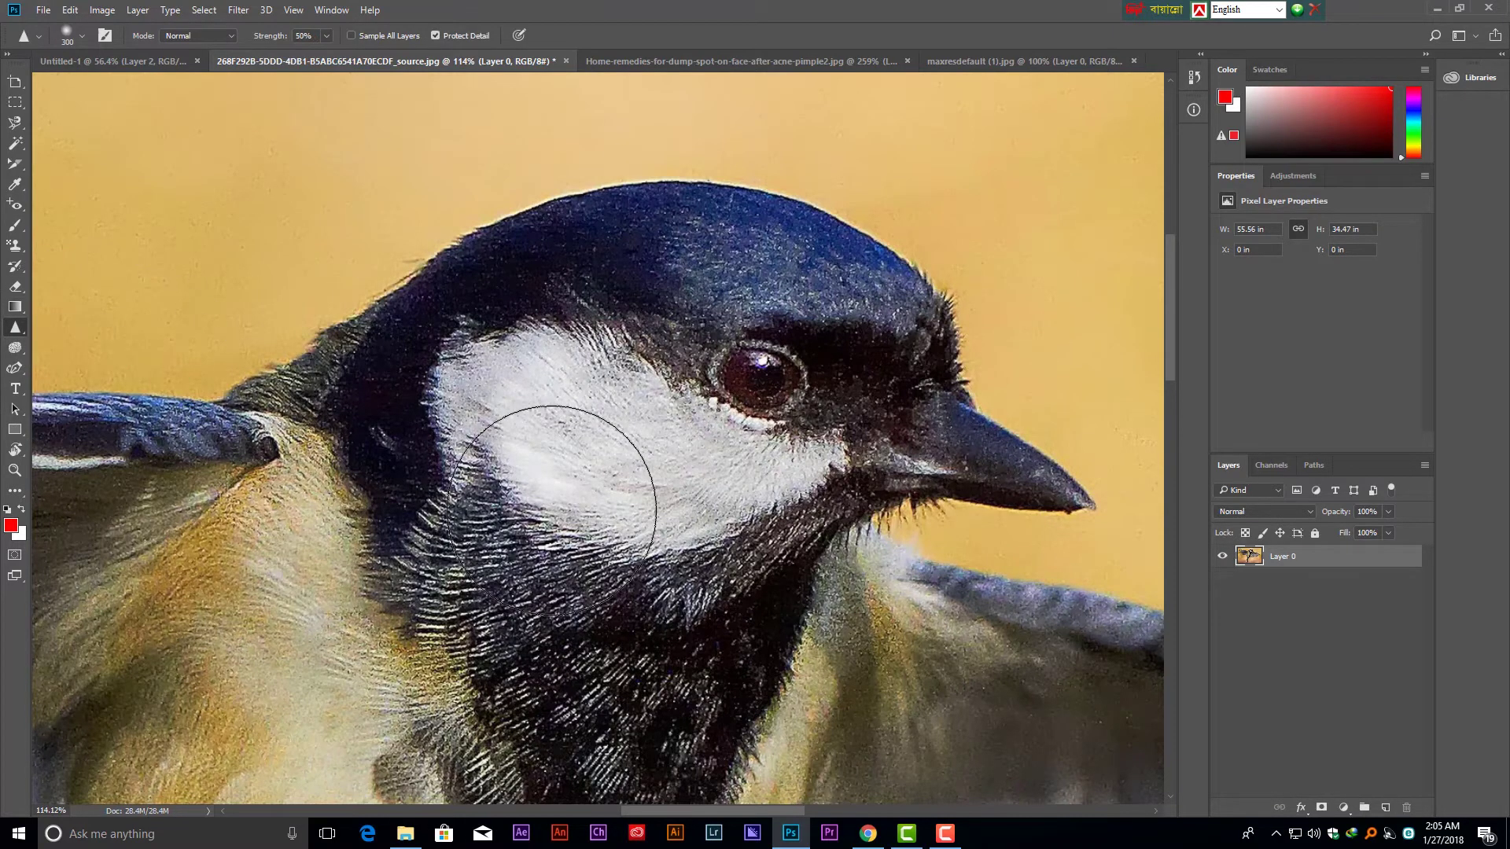
pyautogui.moveTo(845, 415); pyautogui.dragTo(749, 380)
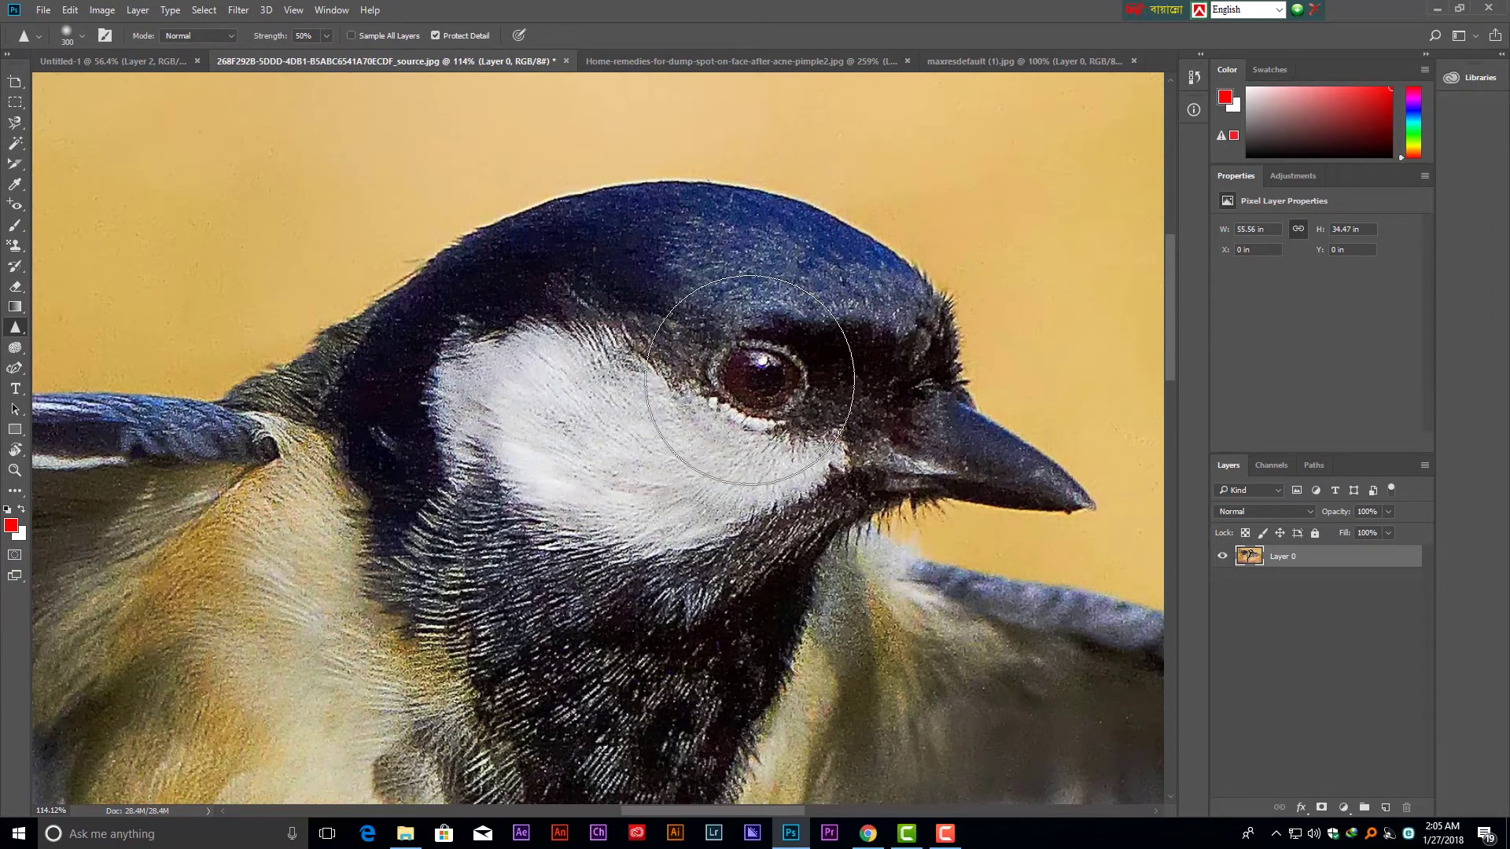
pyautogui.press('[')
pyautogui.press('[')
pyautogui.press('[')
pyautogui.press('[')
pyautogui.hotkey('ctrl', 'z')
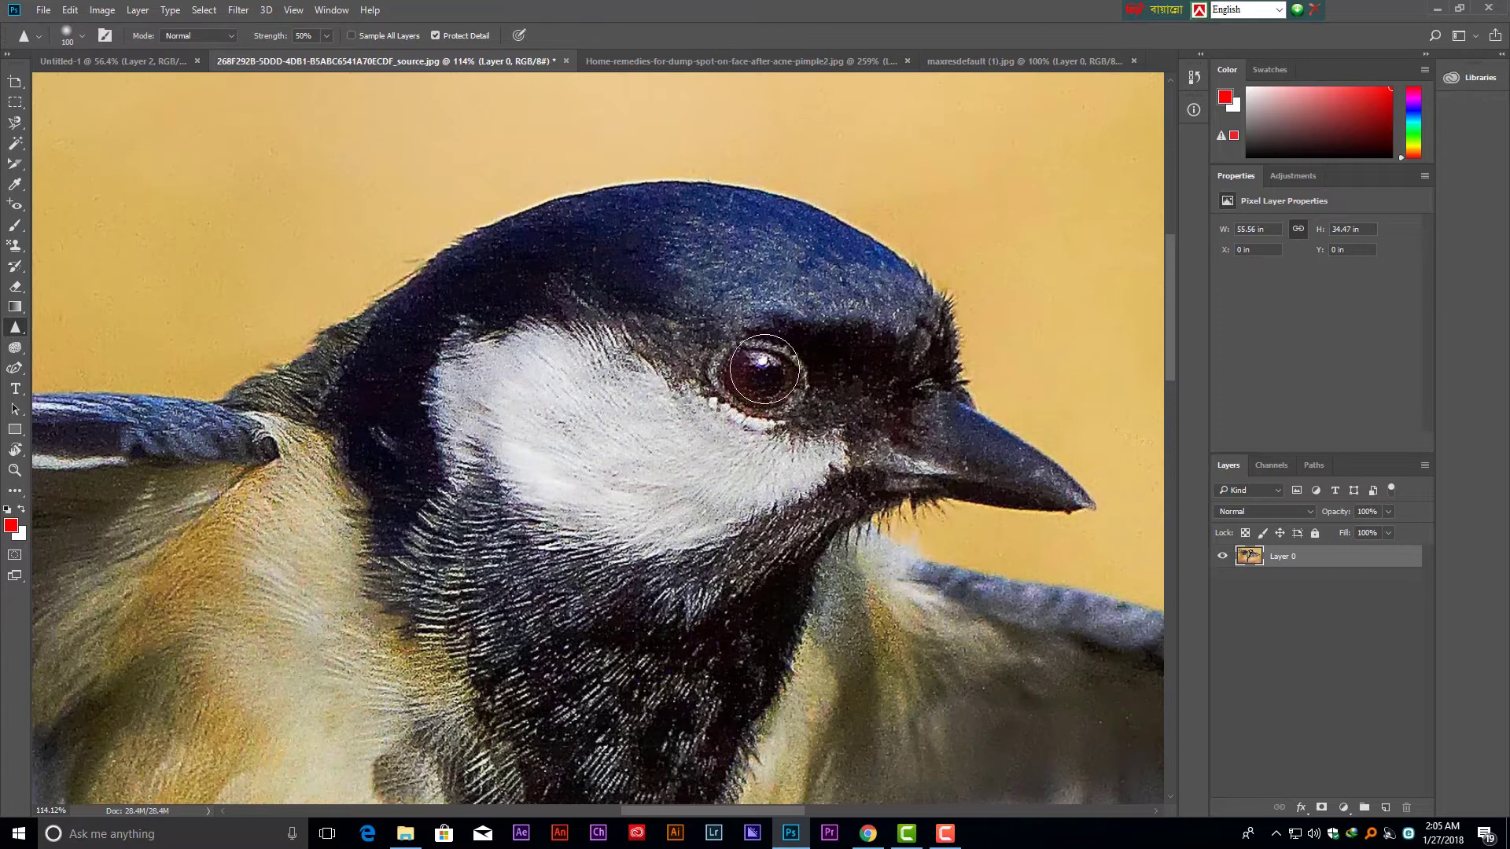
pyautogui.moveTo(764, 369); pyautogui.dragTo(757, 368)
# Clear the selection around the bird and sharpen its left claw.
pyautogui.scroll(-2, 759, 431)
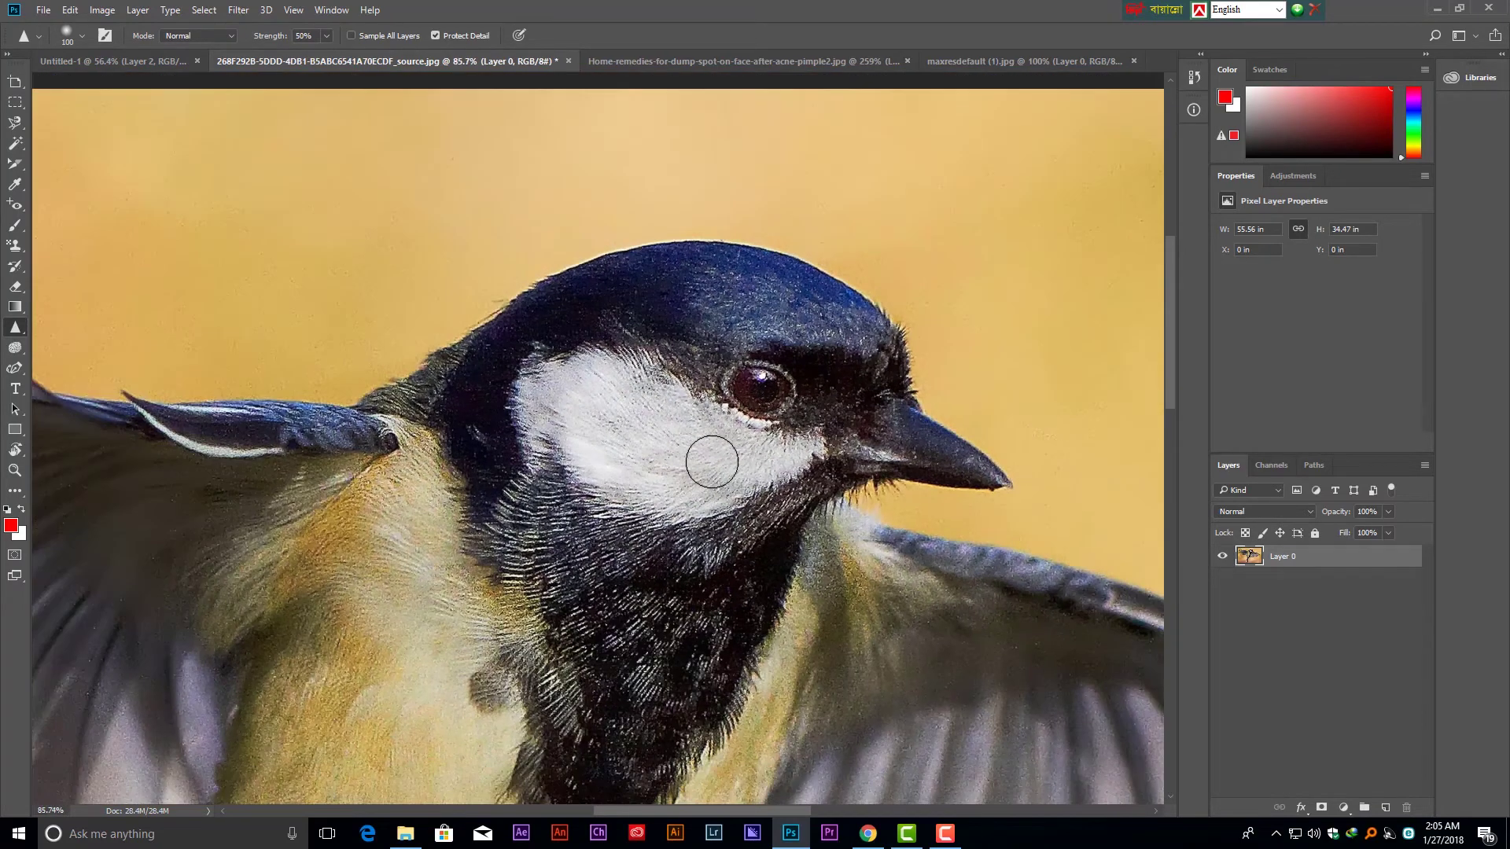
pyautogui.moveTo(602, 562); pyautogui.dragTo(672, 250)
pyautogui.moveTo(442, 646); pyautogui.dragTo(513, 372)
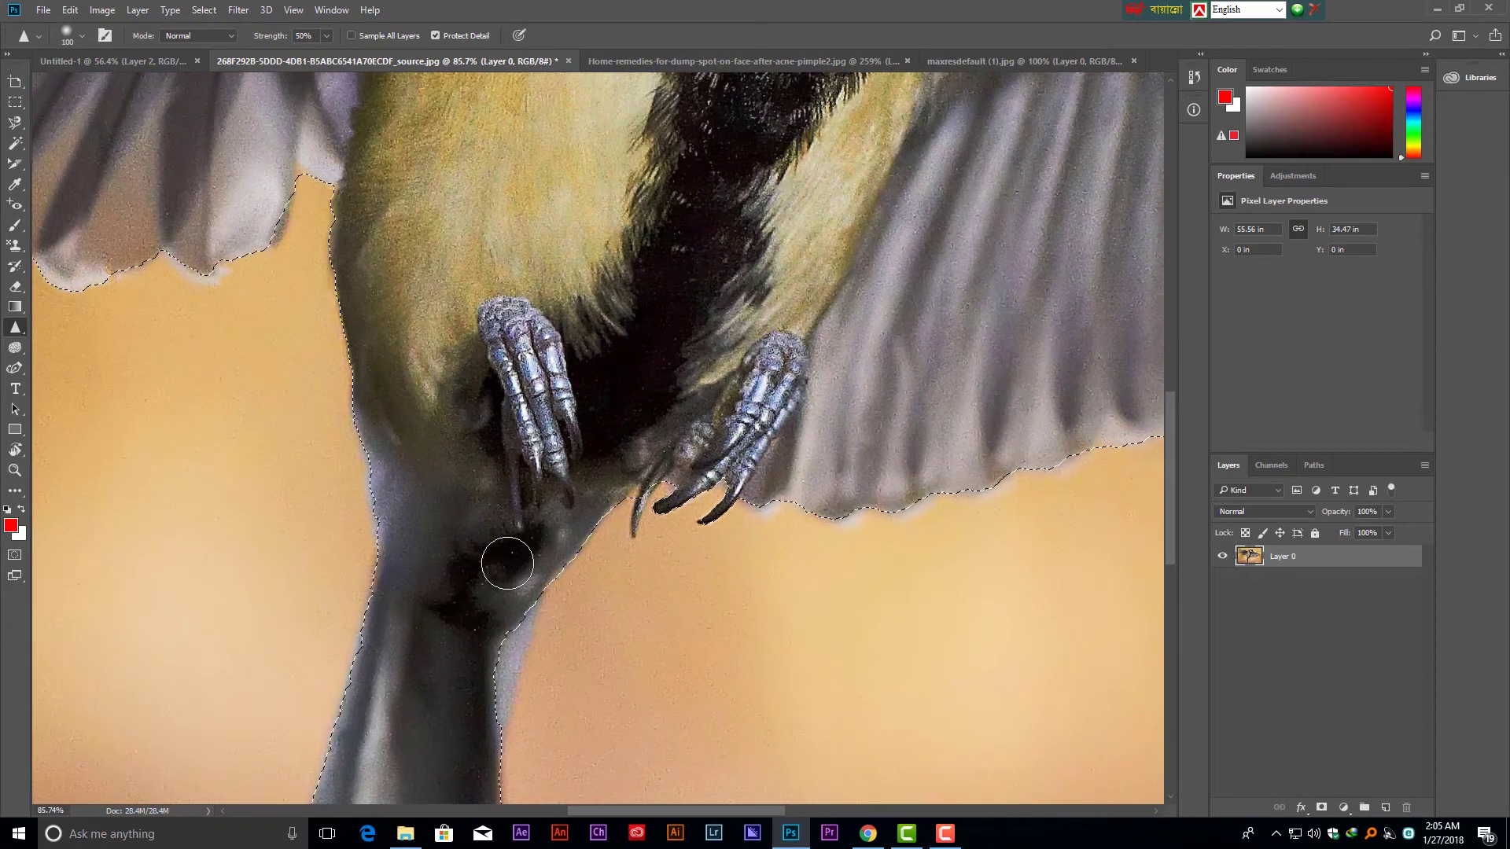
pyautogui.hotkey('ctrl', 'd')
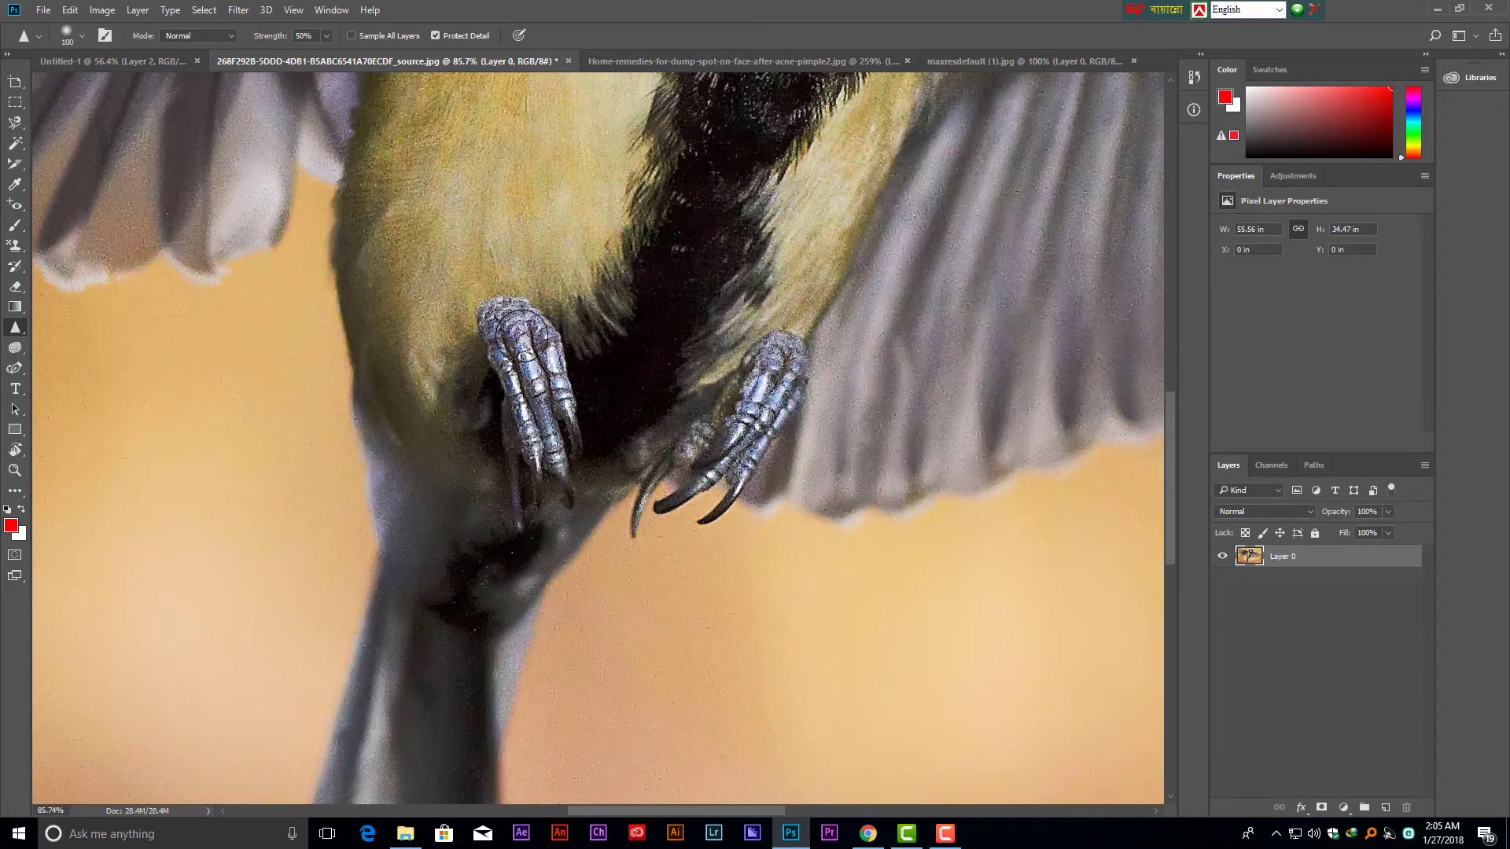
pyautogui.moveTo(509, 391)
pyautogui.mouseDown()
pyautogui.moveTo(512, 334)
pyautogui.moveTo(532, 424)
pyautogui.moveTo(498, 369)
pyautogui.moveTo(526, 405)
pyautogui.mouseUp()
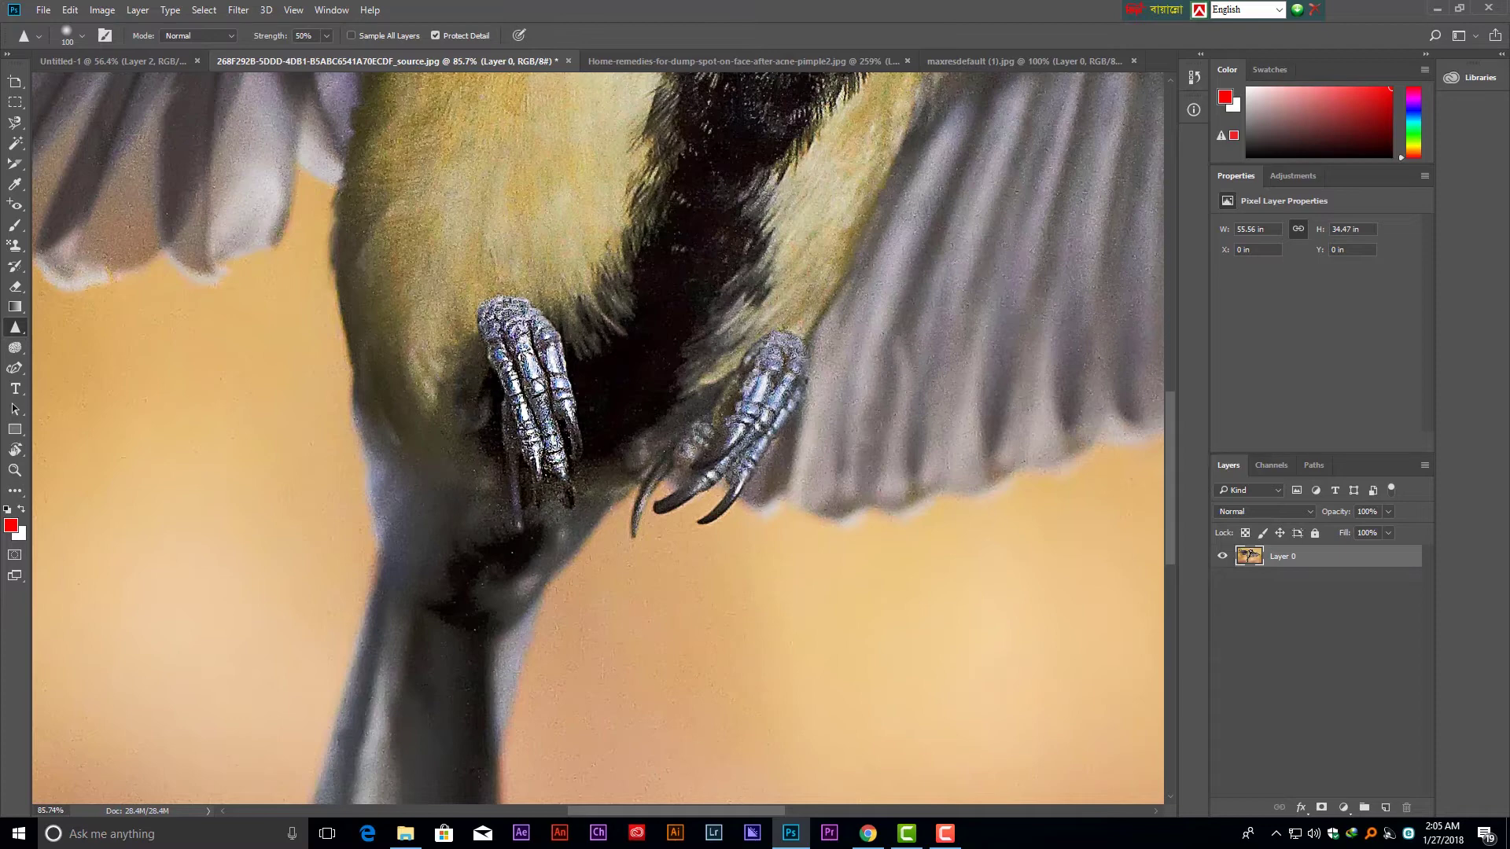
pyautogui.moveTo(499, 535); pyautogui.dragTo(576, 299)
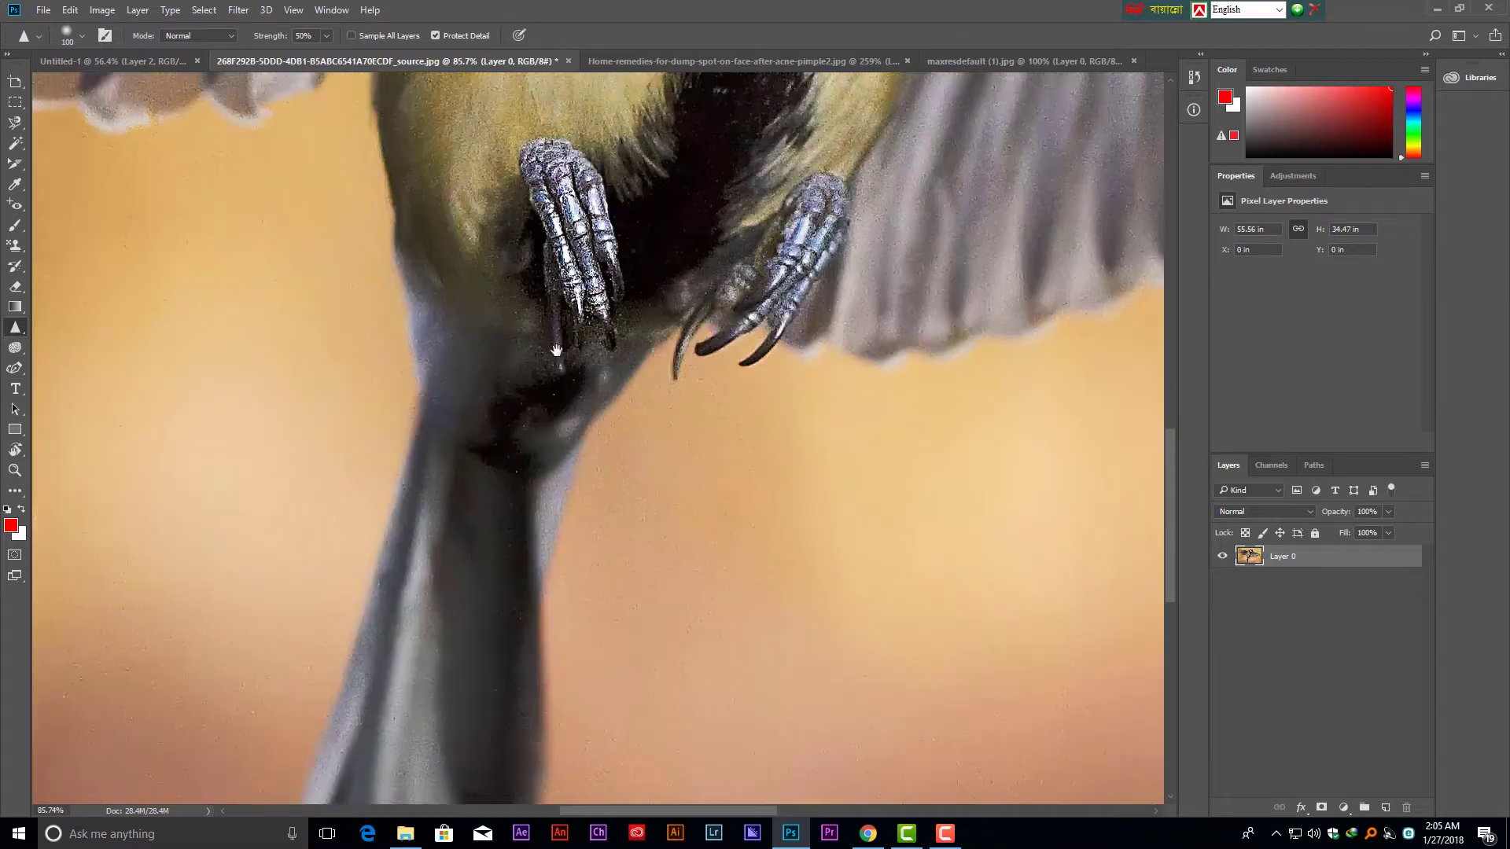
# Smear the bird's eye with the Smudge Tool and make the brush slightly smaller.
pyautogui.rightClick(17, 329)
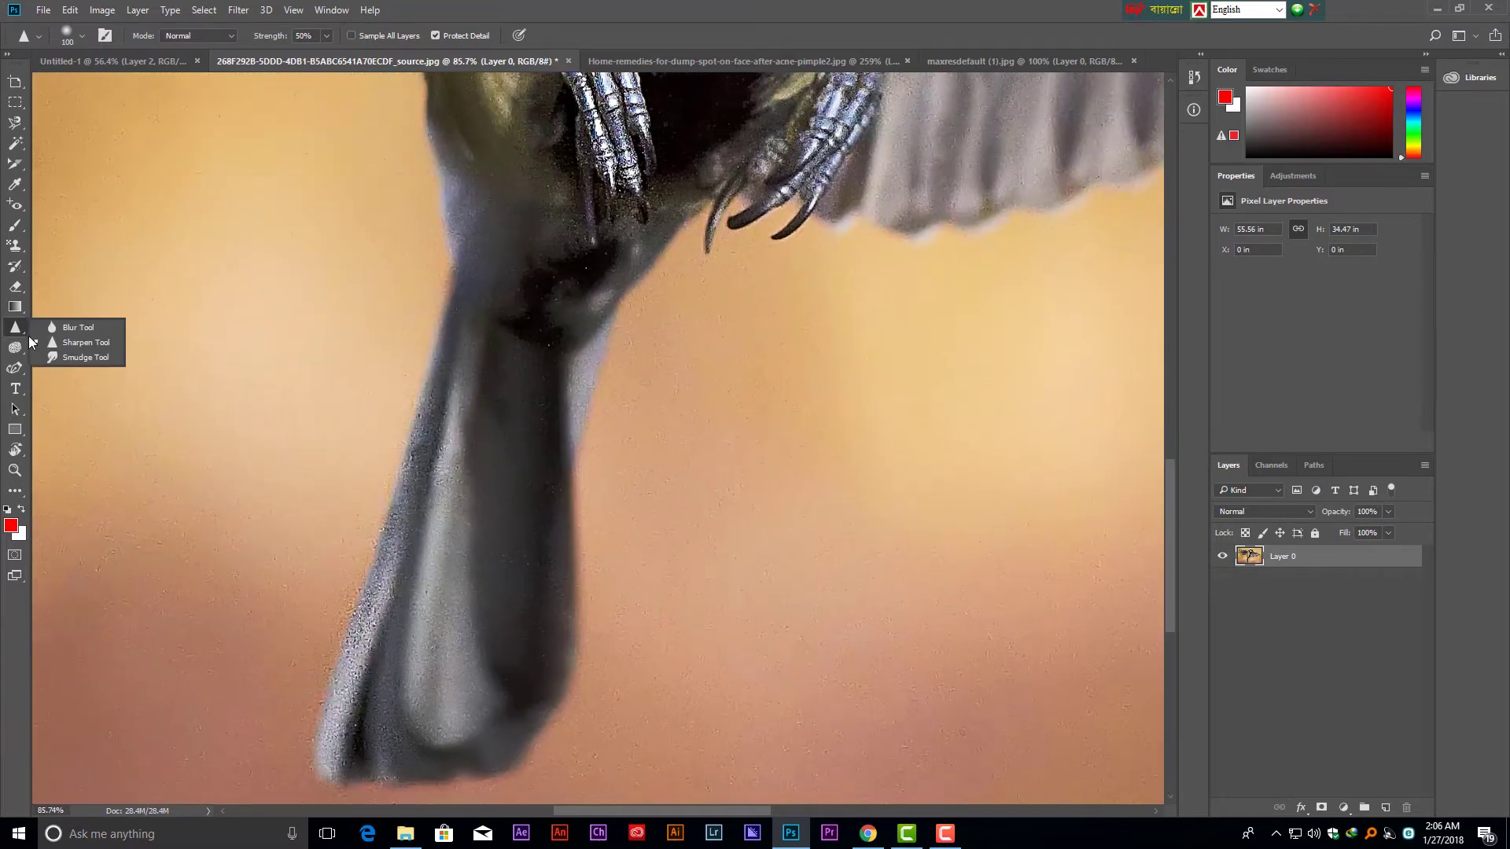
pyautogui.click(87, 357)
pyautogui.scroll(-2, 621, 535)
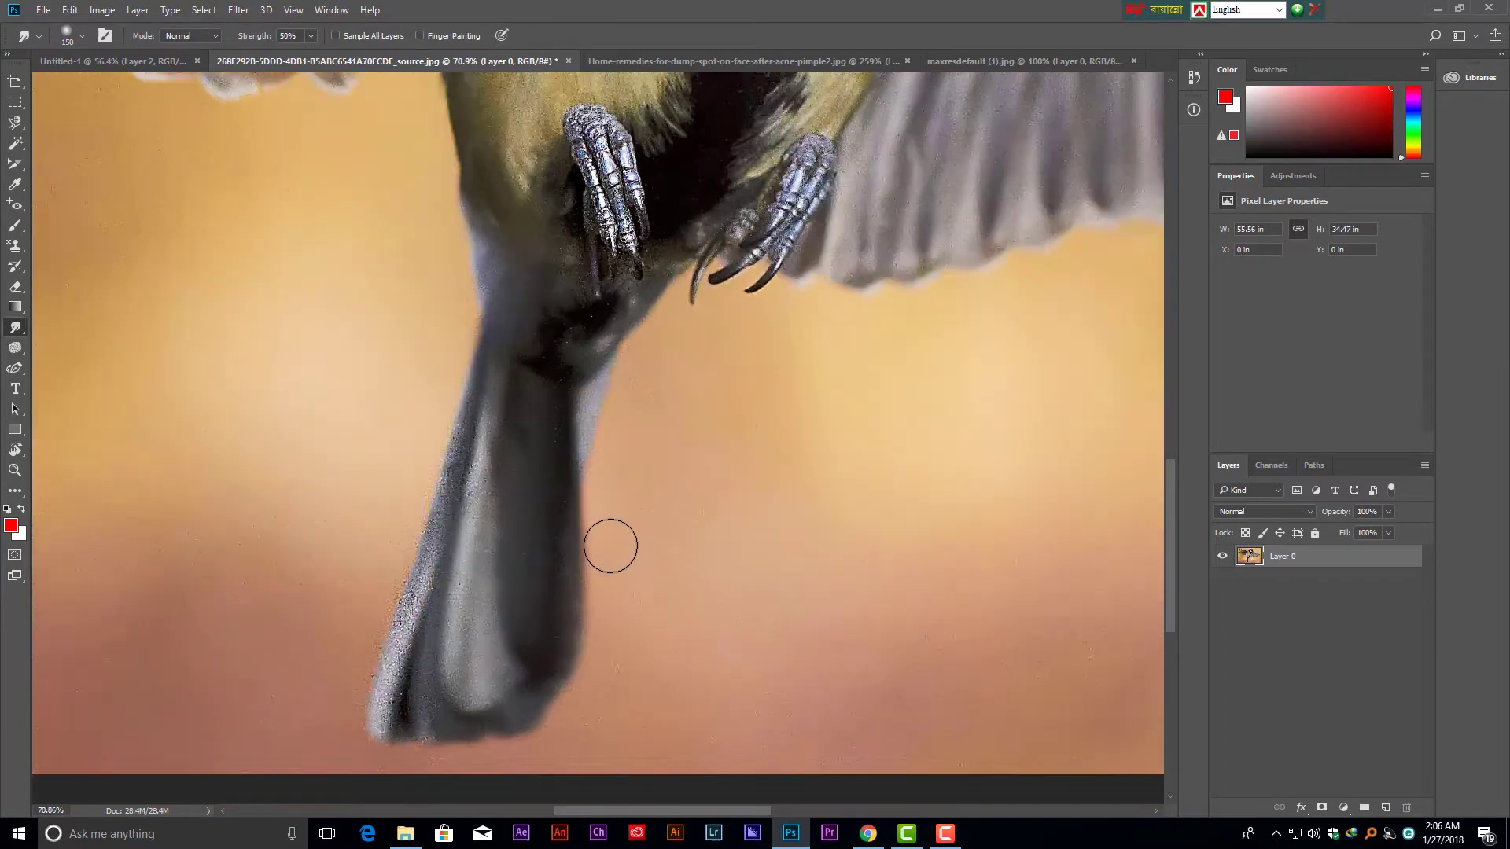
pyautogui.moveTo(555, 214); pyautogui.dragTo(470, 696)
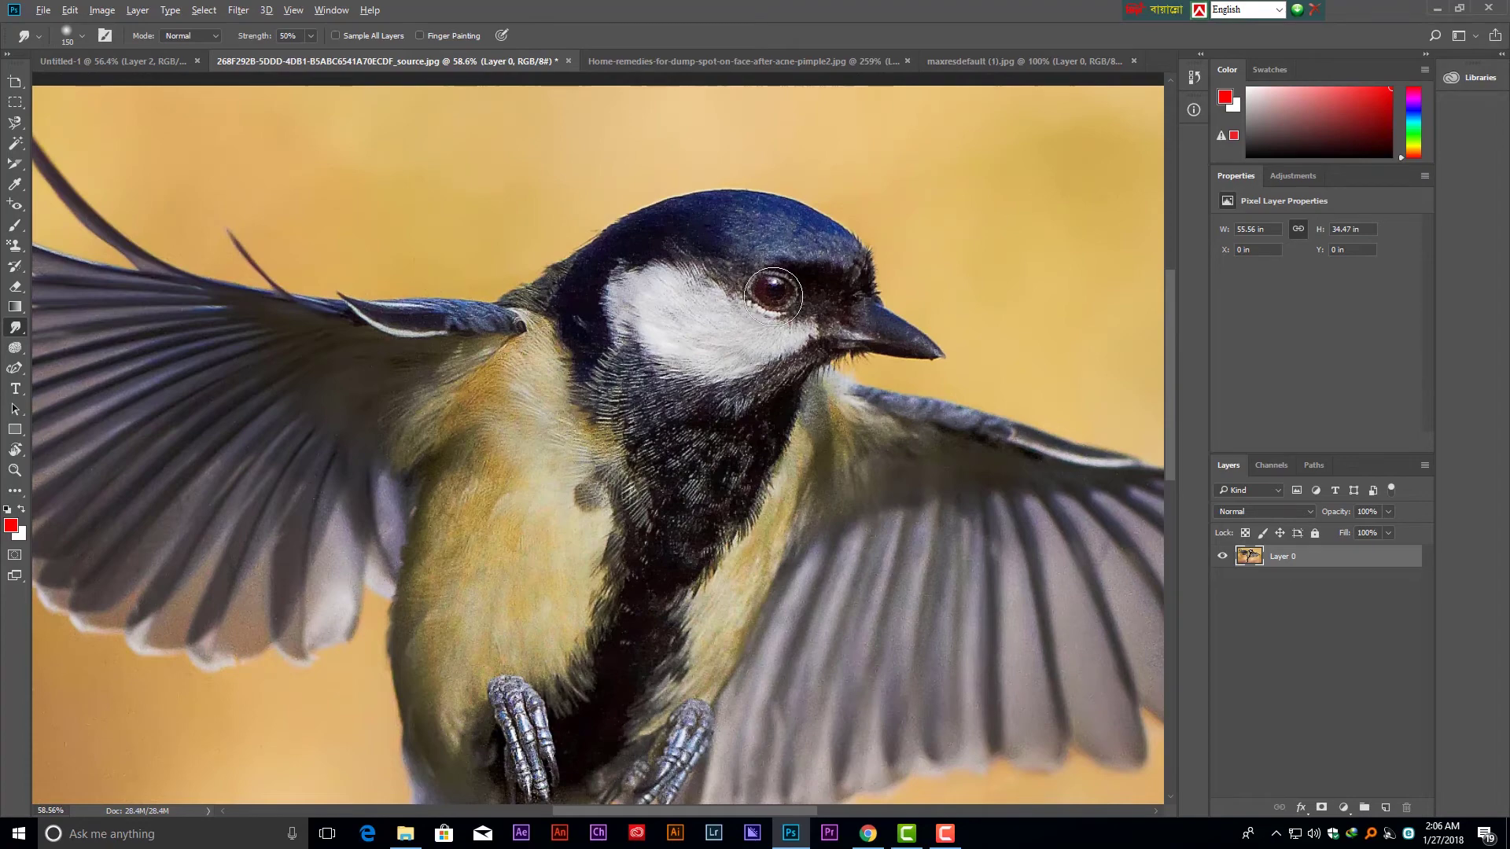
pyautogui.scroll(3, 773, 295)
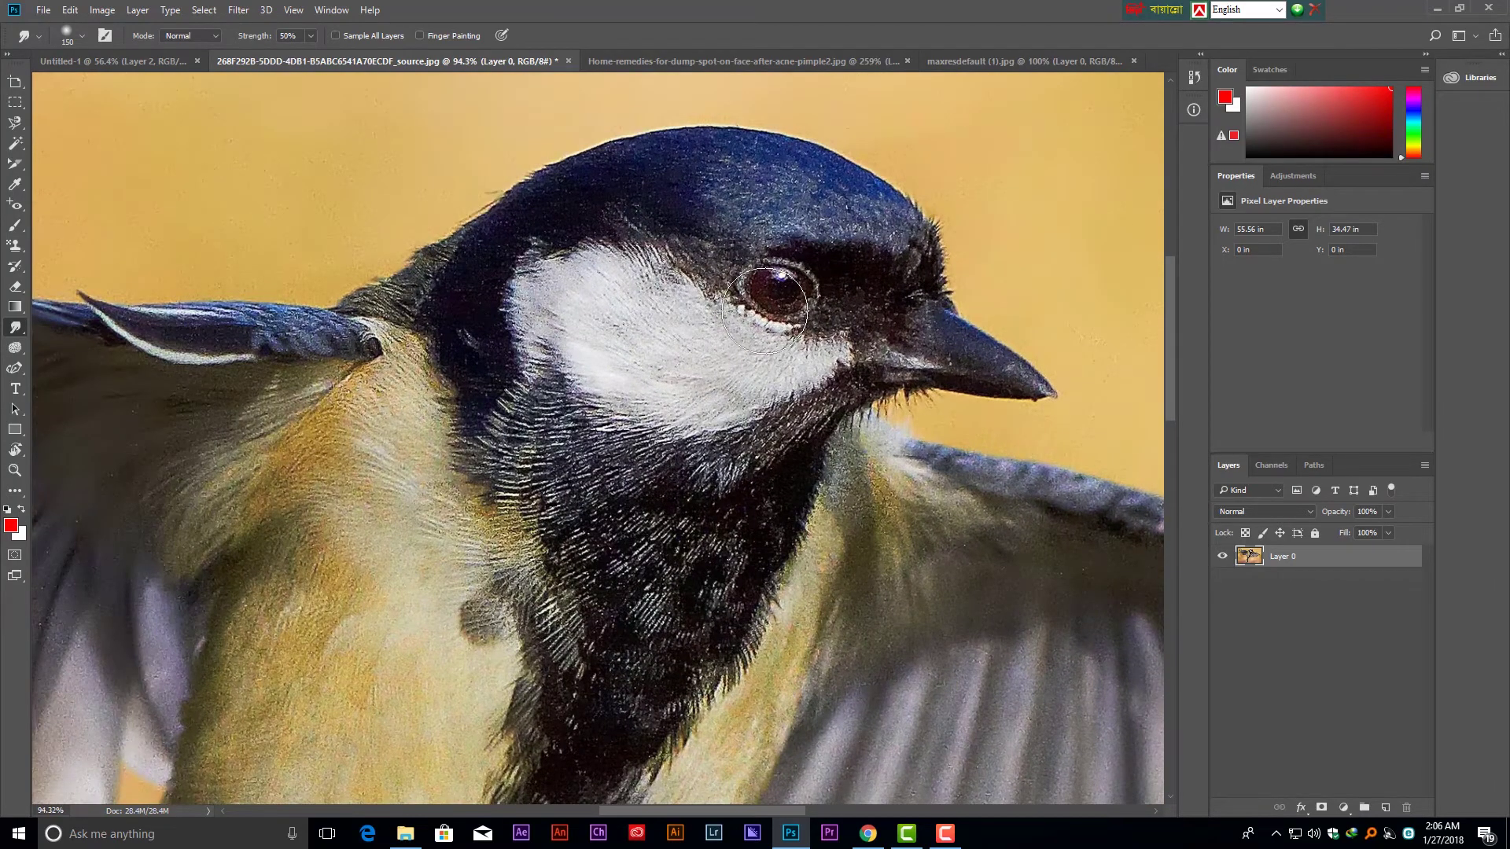
pyautogui.moveTo(765, 310); pyautogui.dragTo(783, 295)
pyautogui.press('[')
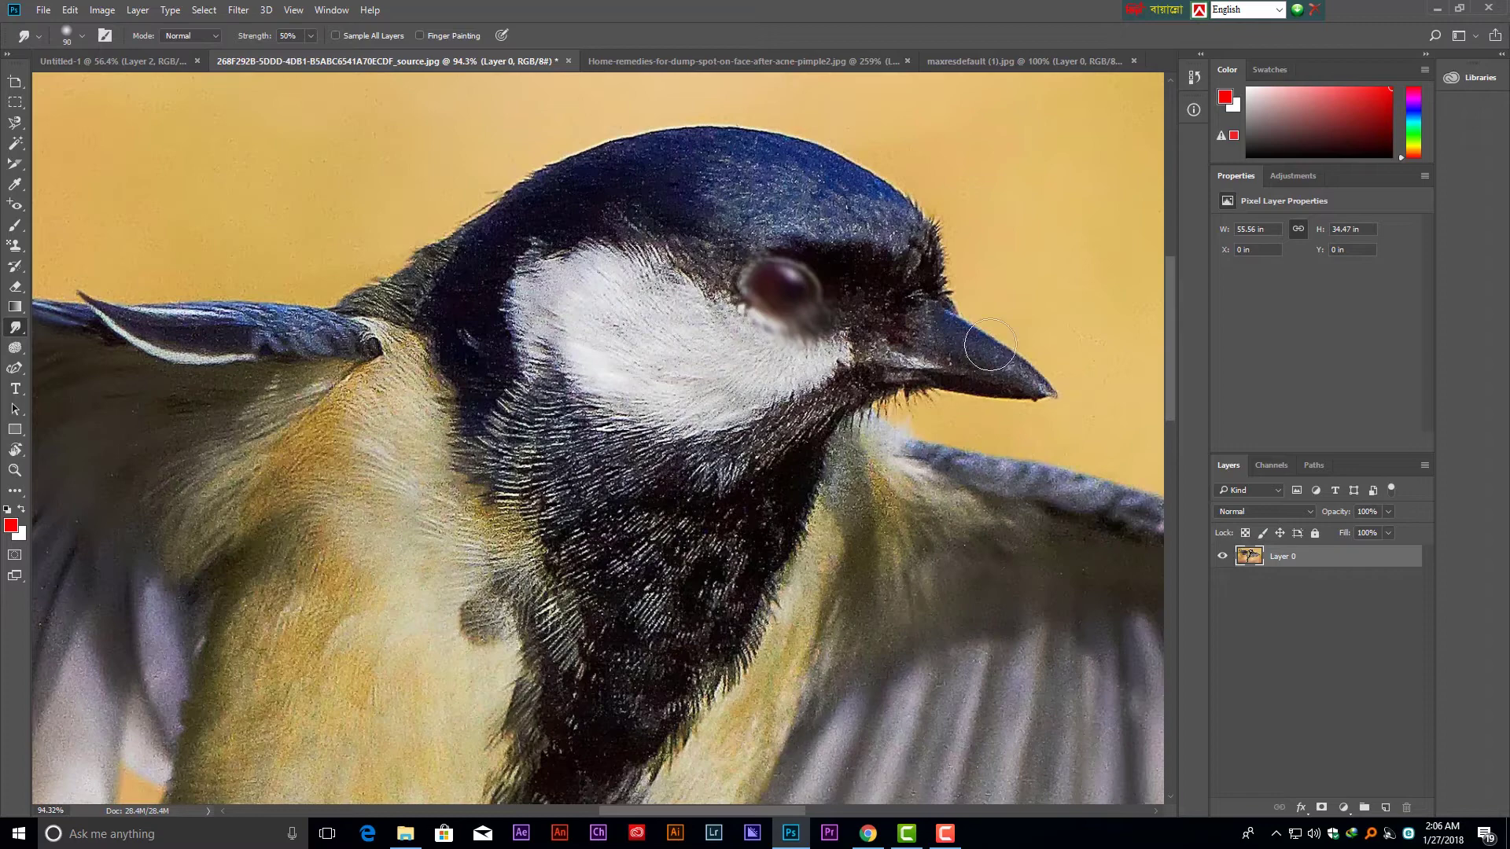
# Smudge the start of the white stripe on the left wing.
pyautogui.moveTo(378, 492); pyautogui.dragTo(872, 500)
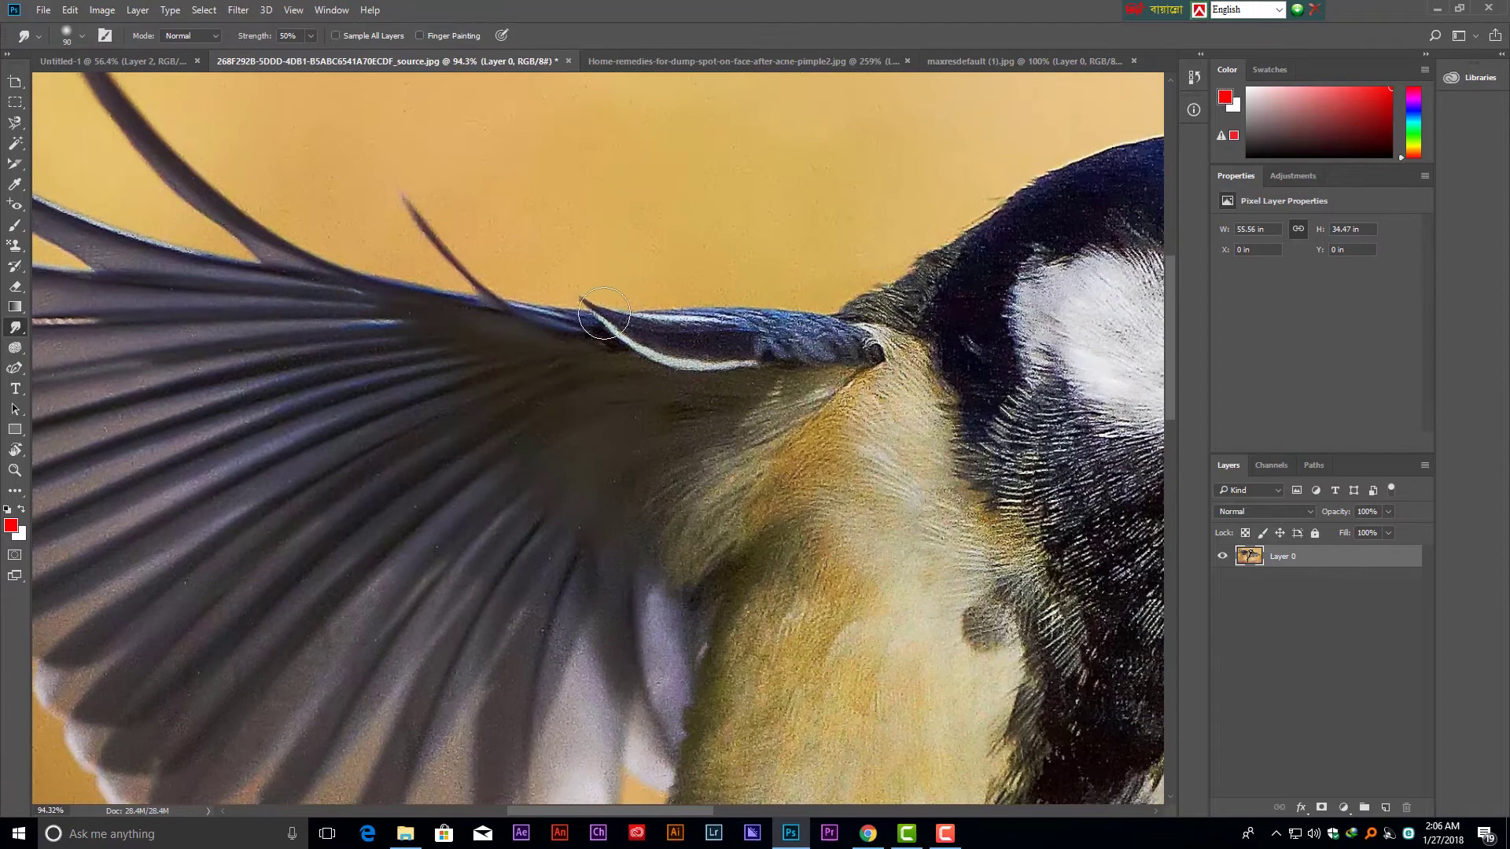
pyautogui.moveTo(608, 315)
pyautogui.mouseDown()
pyautogui.moveTo(550, 305)
pyautogui.moveTo(411, 210)
pyautogui.mouseUp()
pyautogui.scroll(-2, 594, 328)
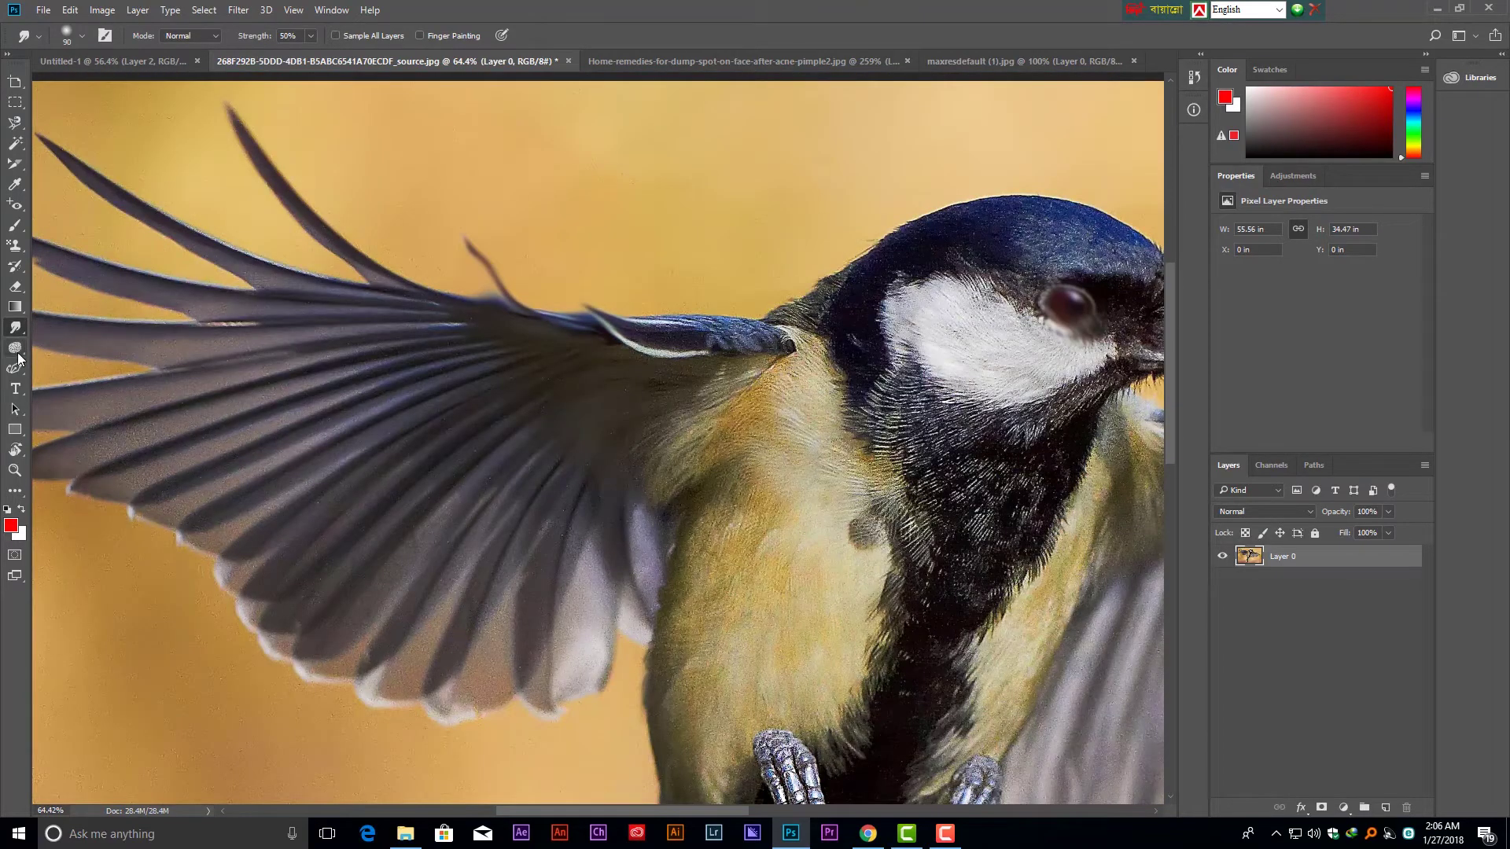
# Select the Dodge Tool from the dodge, burn and sponge flyout.
pyautogui.click(15, 347)
pyautogui.click(69, 349)
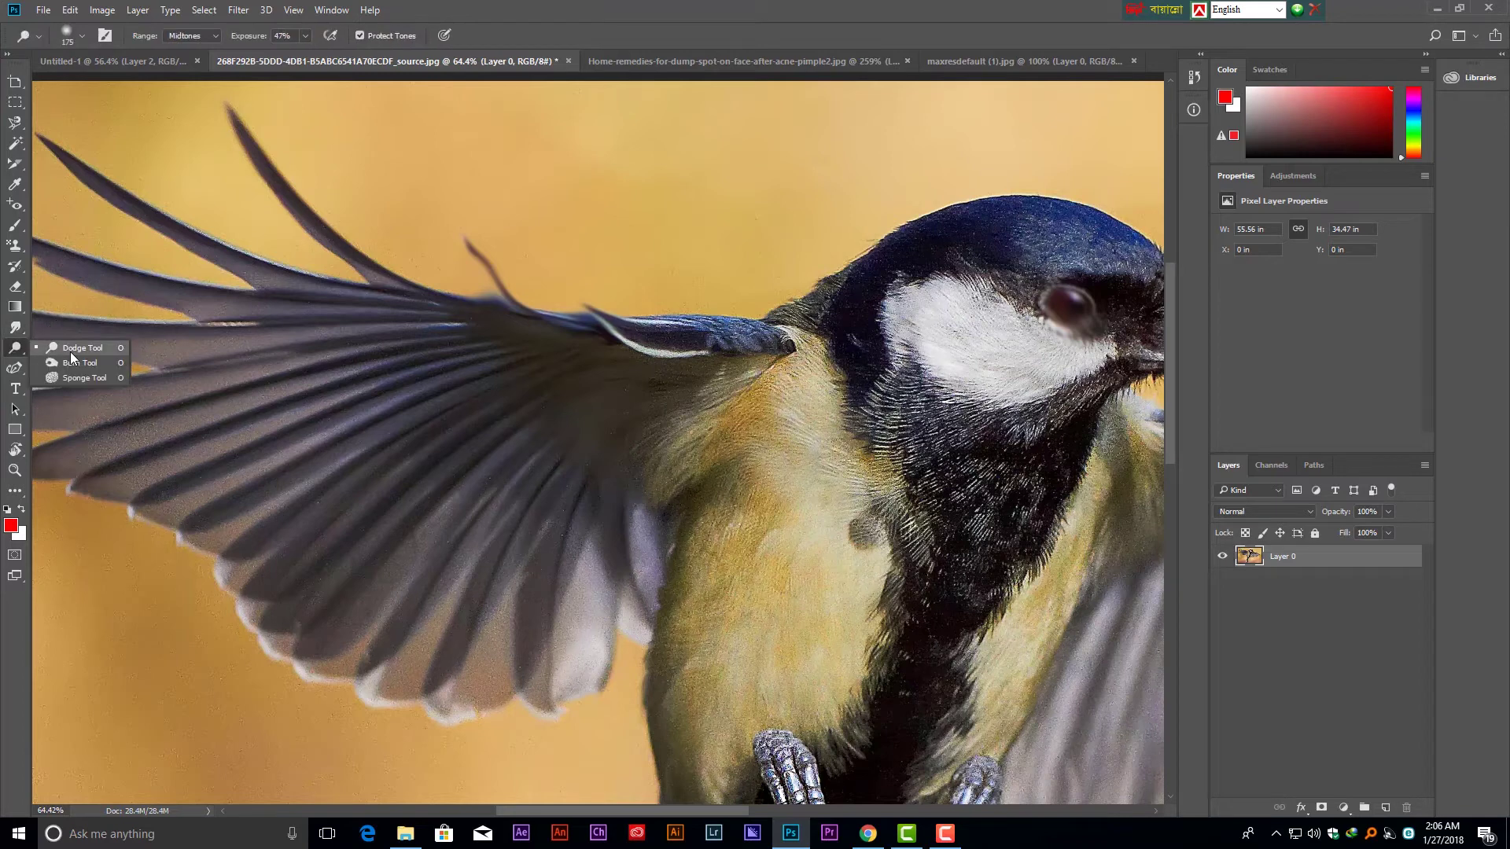
pyautogui.scroll(-2, 430, 463)
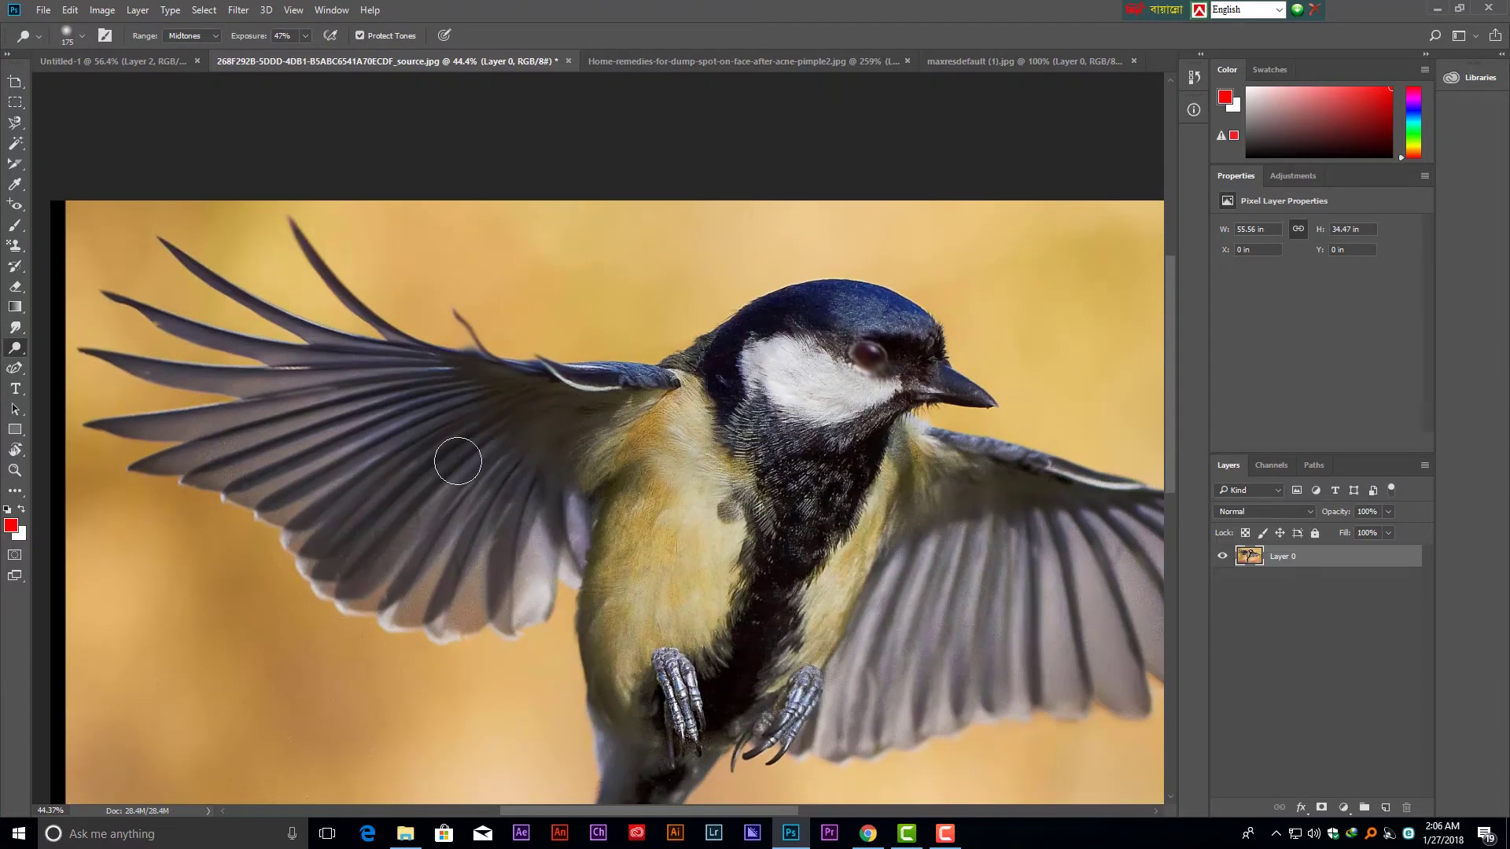
# Bring the maxresdefault (1).jpg eyes photo to the front and start File > Open.
pyautogui.click(699, 64)
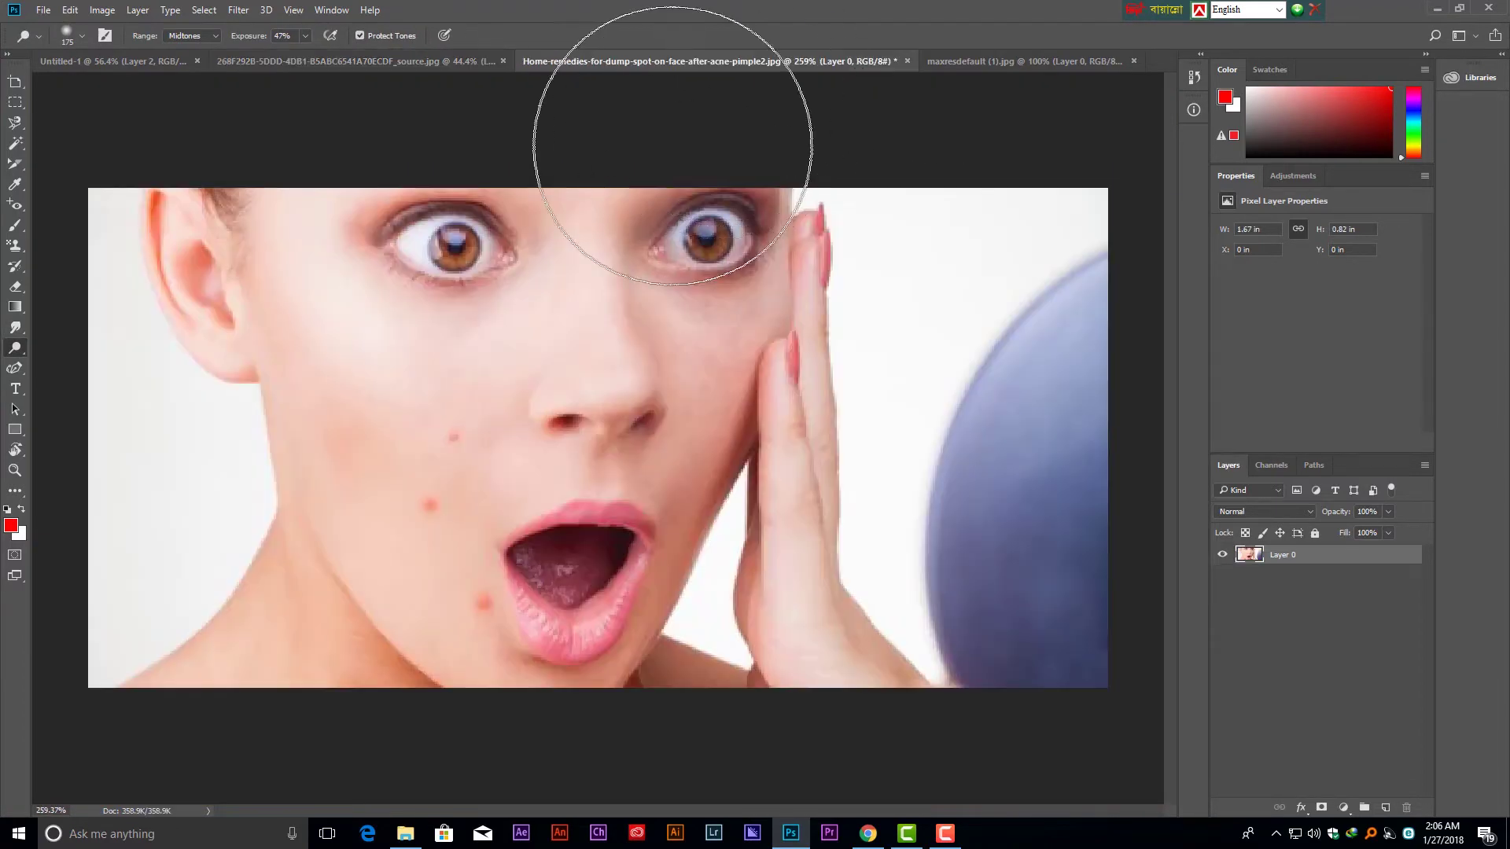
pyautogui.click(989, 66)
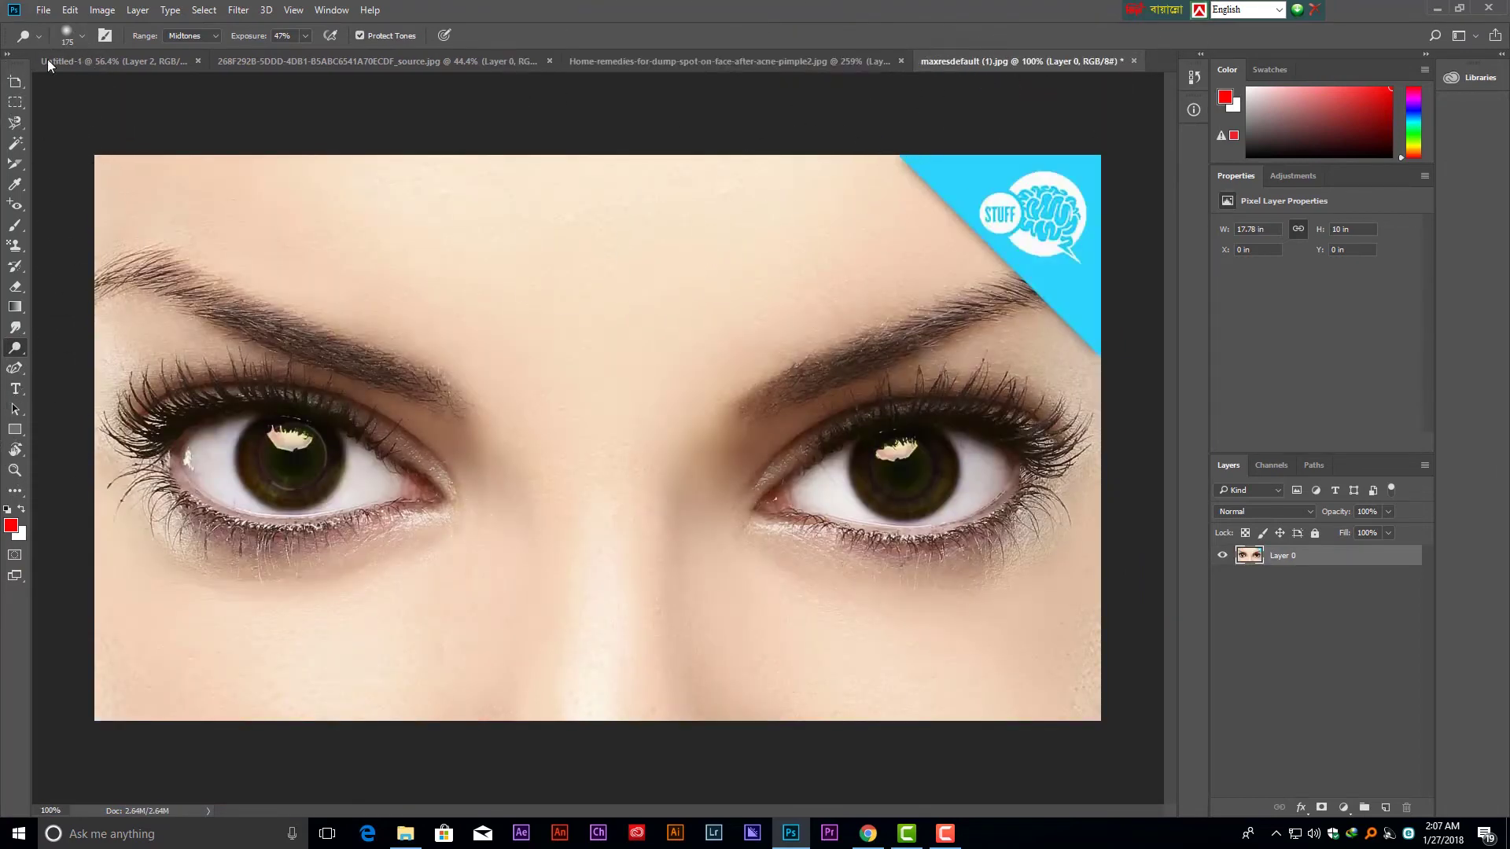
pyautogui.click(42, 10)
# Open Raw.JPG from the Desktop and zoom in on the bride's face and veil.
pyautogui.click(55, 38)
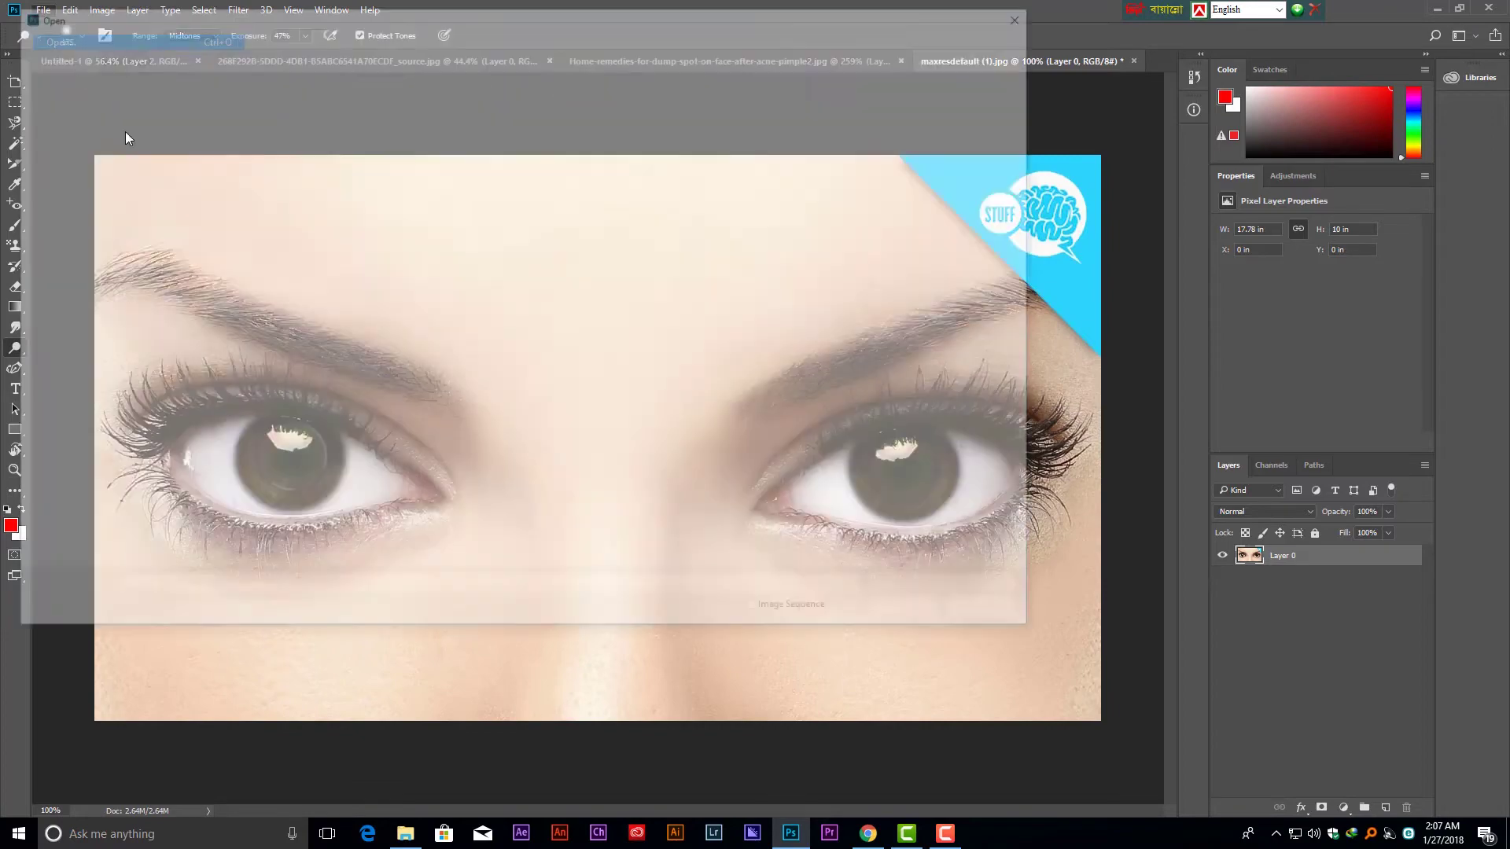
pyautogui.click(164, 368)
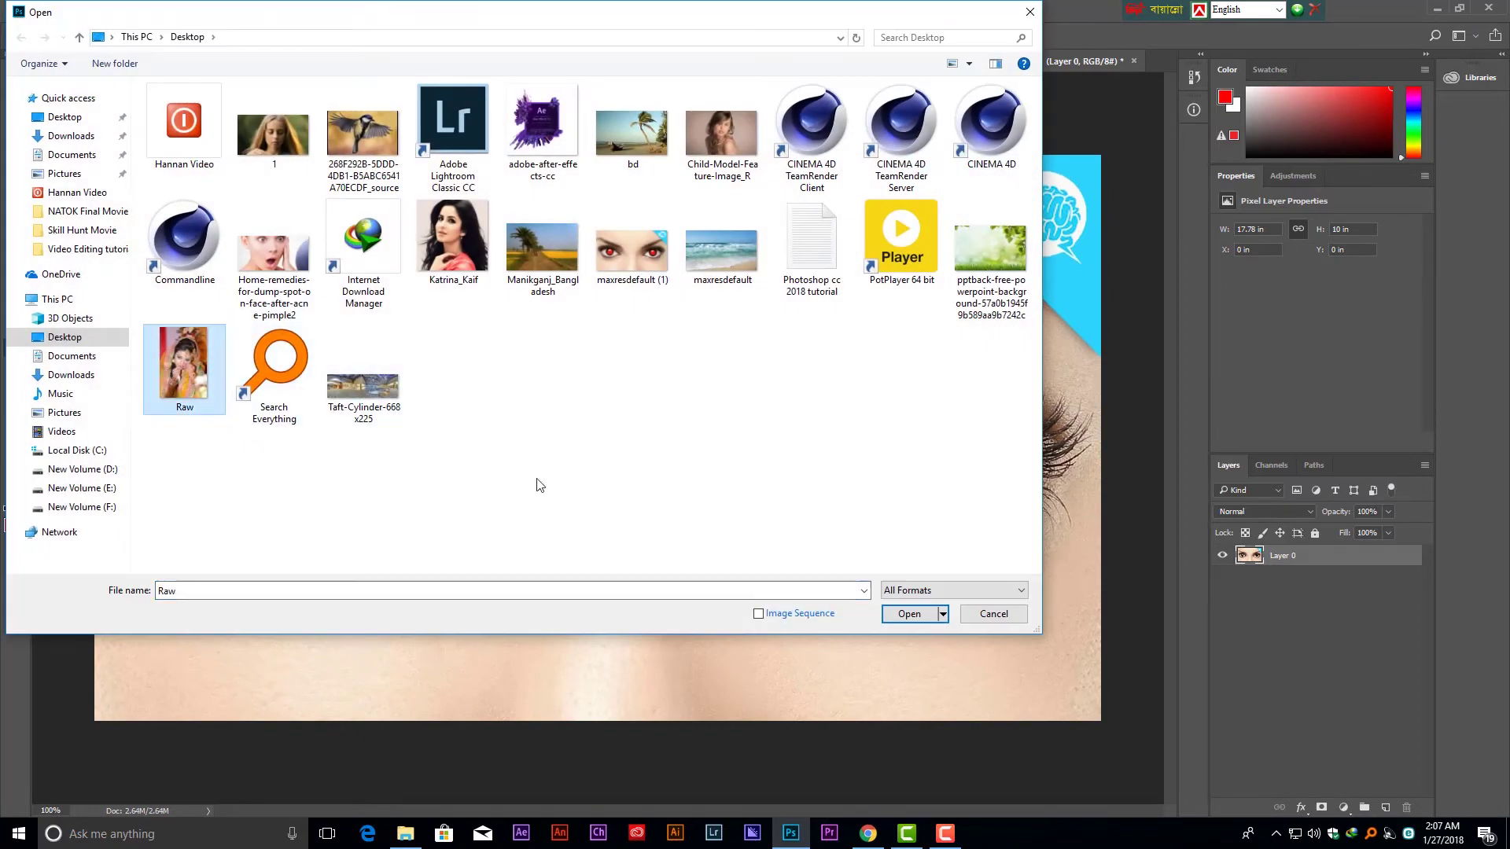
pyautogui.click(908, 614)
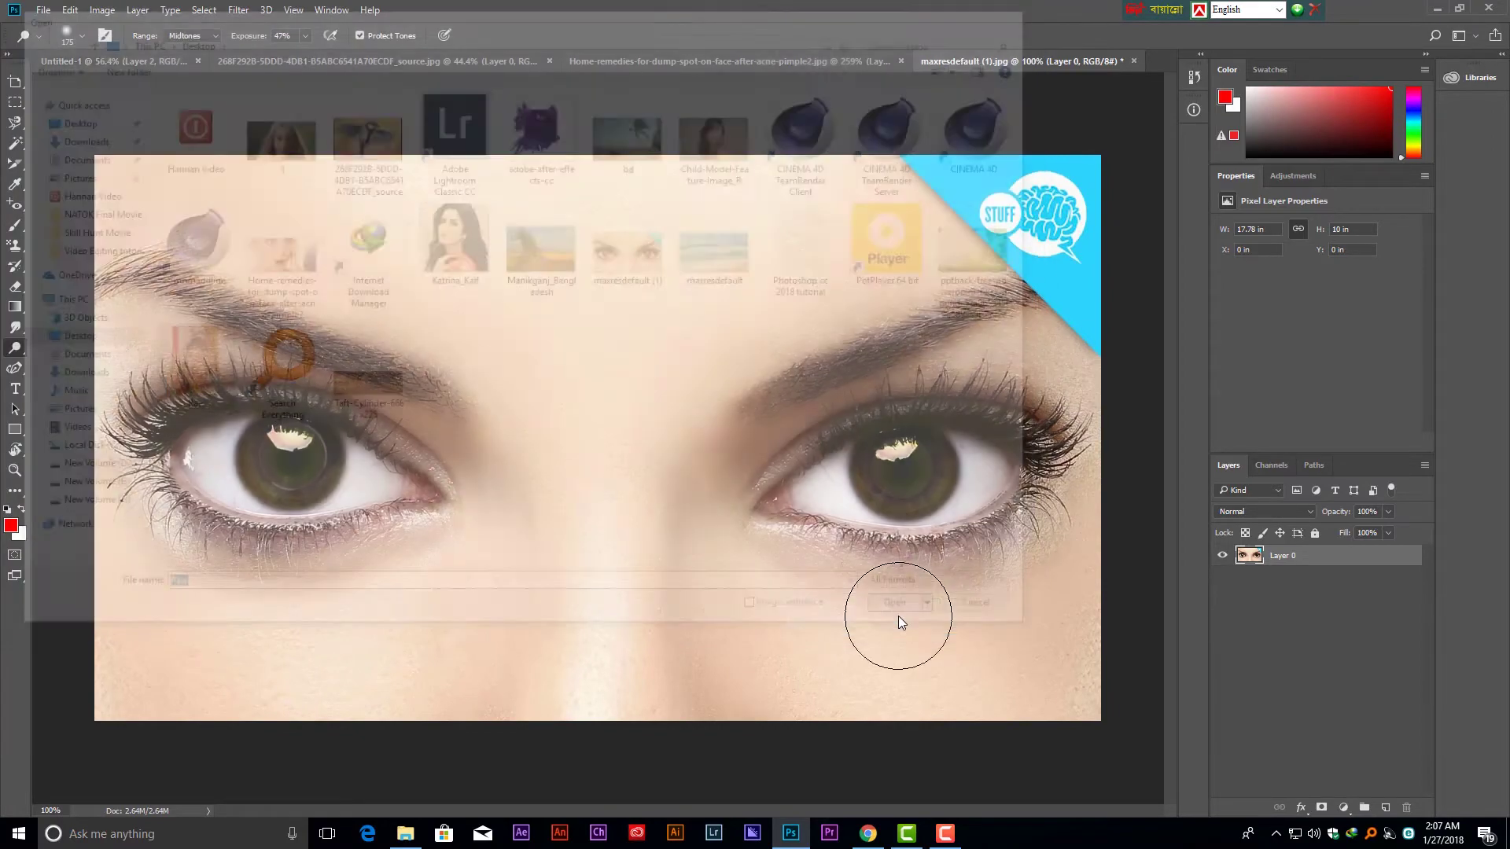
pyautogui.scroll(3, 579, 474)
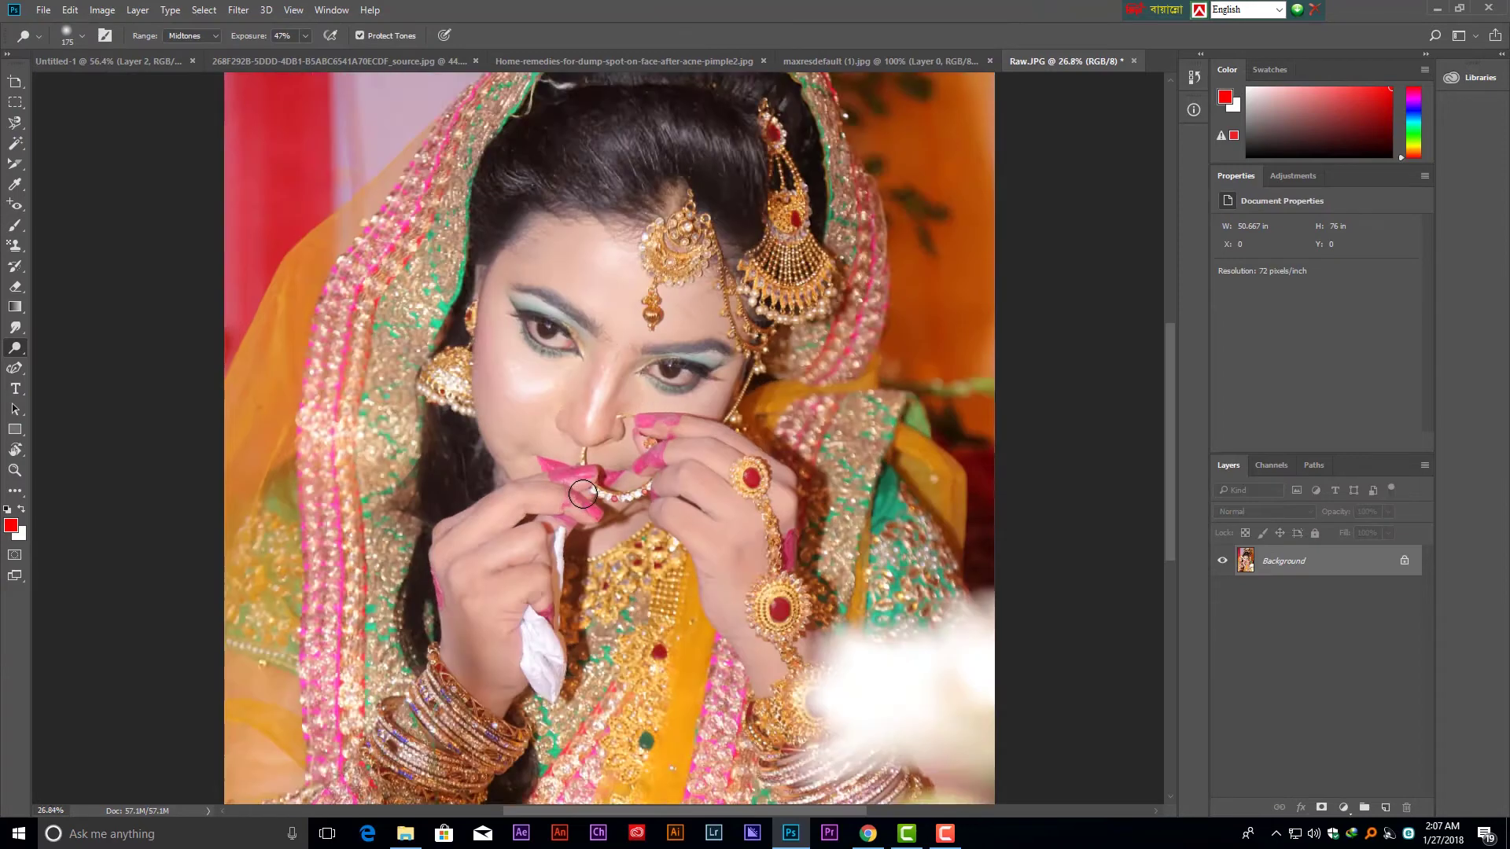
pyautogui.moveTo(550, 357); pyautogui.dragTo(541, 412)
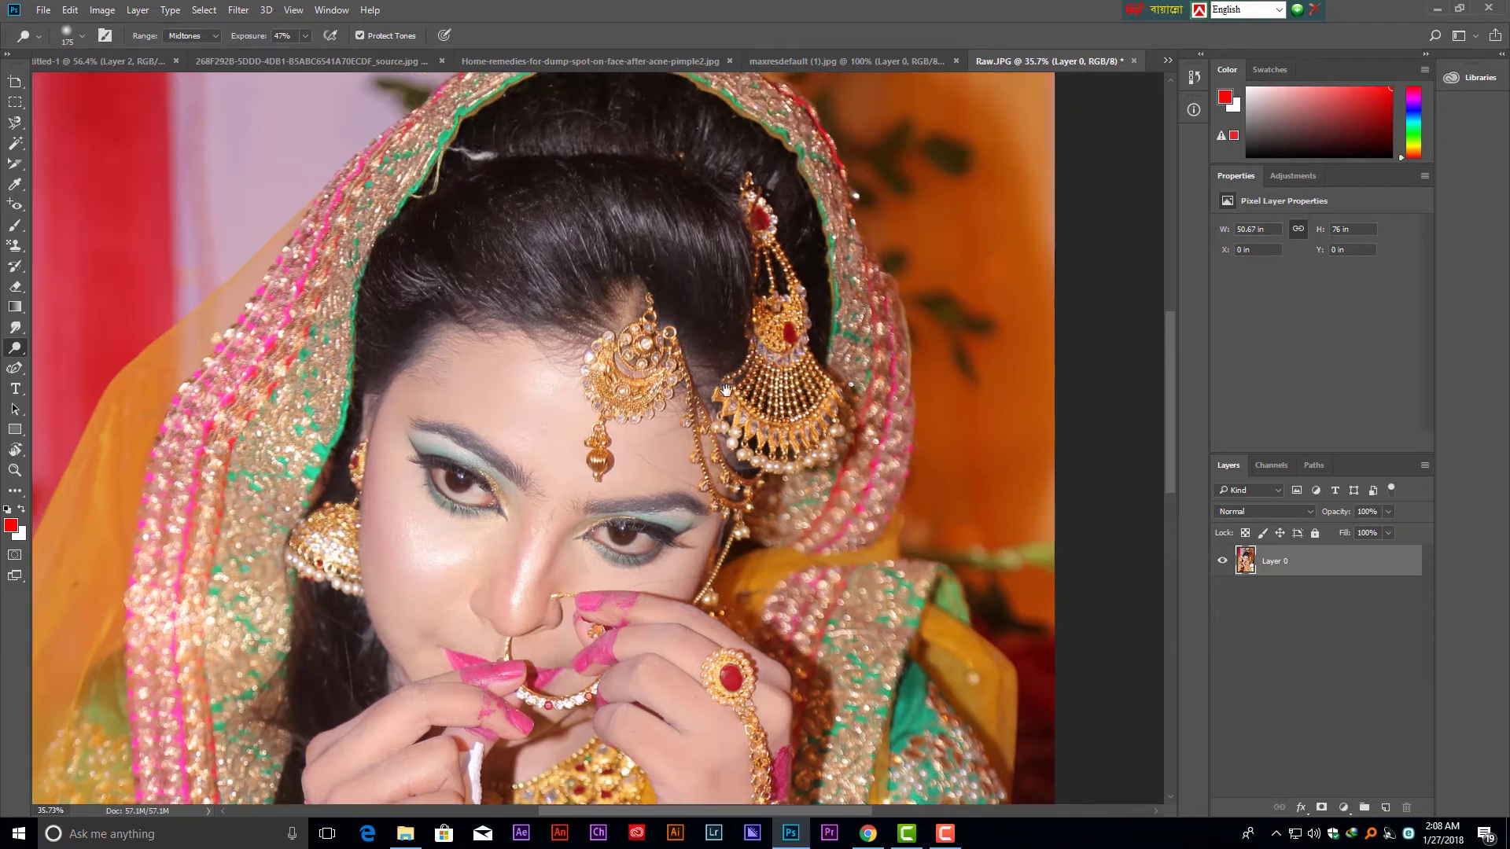
pyautogui.moveTo(773, 311); pyautogui.dragTo(674, 436)
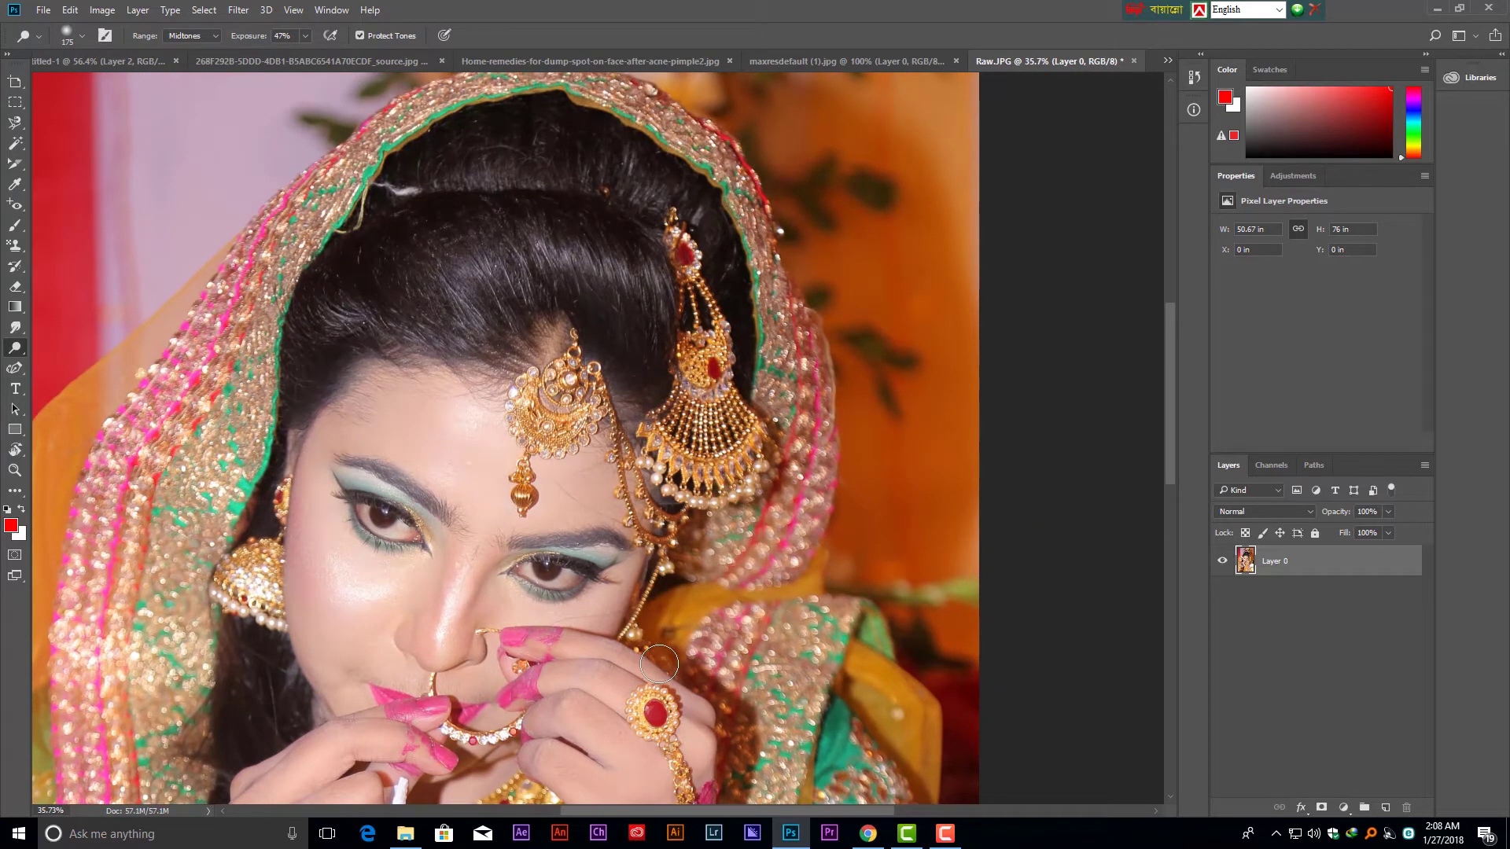
# With a 500 Dodge brush, lighten the veil edges, earring jewellery and cheek.
pyautogui.press(']')
pyautogui.press(']')
pyautogui.press(']')
pyautogui.moveTo(751, 470)
pyautogui.mouseDown()
pyautogui.moveTo(812, 491)
pyautogui.moveTo(761, 680)
pyautogui.mouseUp()
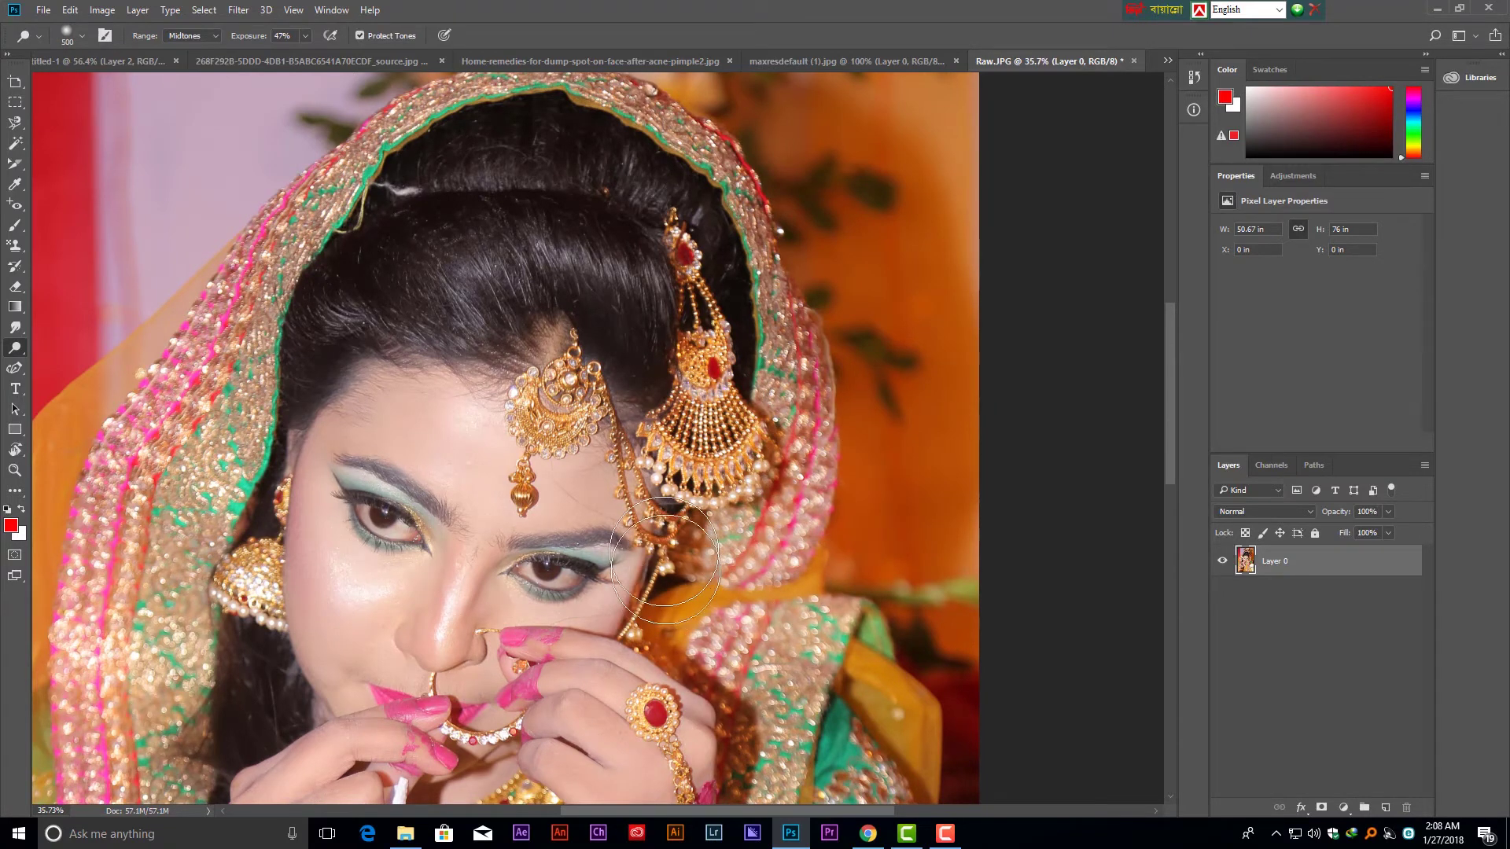
pyautogui.moveTo(700, 743)
pyautogui.mouseDown()
pyautogui.moveTo(679, 478)
pyautogui.moveTo(731, 116)
pyautogui.mouseUp()
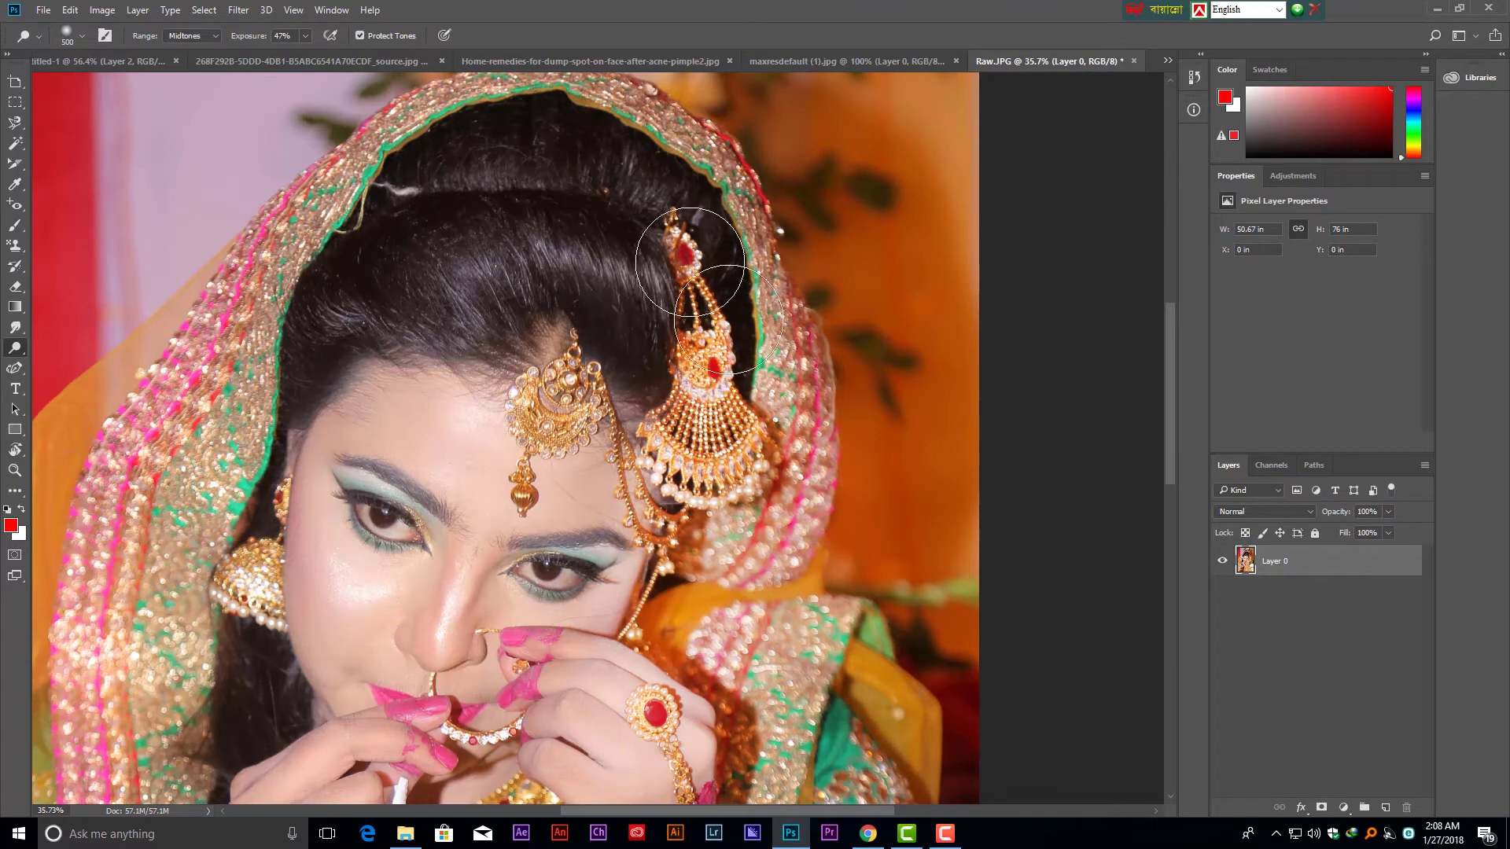
pyautogui.moveTo(776, 186); pyautogui.dragTo(826, 299)
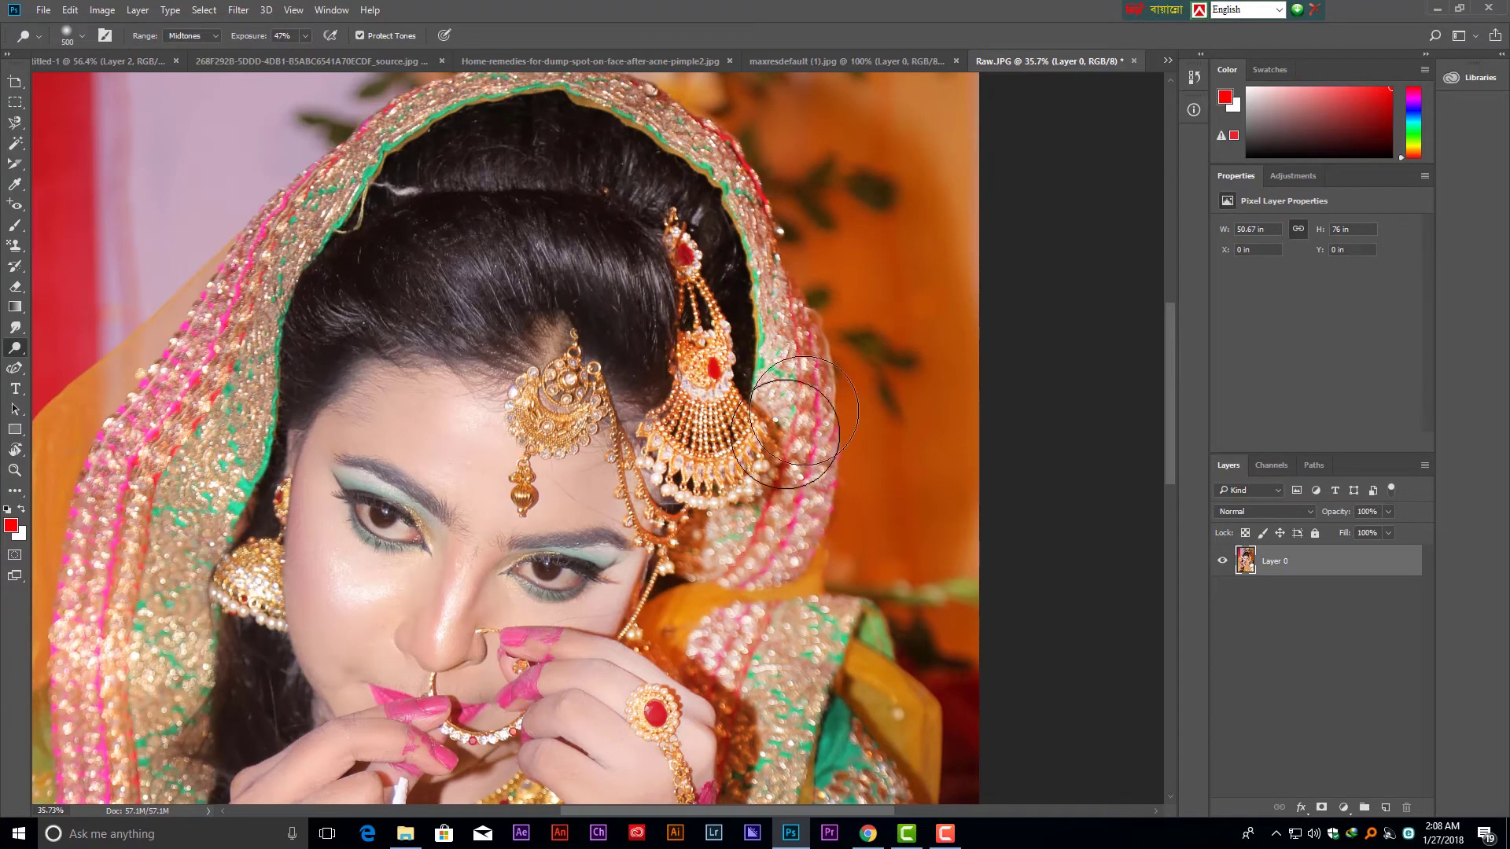
pyautogui.moveTo(912, 783)
pyautogui.mouseDown()
pyautogui.moveTo(698, 428)
pyautogui.moveTo(997, 586)
pyautogui.mouseUp()
pyautogui.scroll(-2, 768, 452)
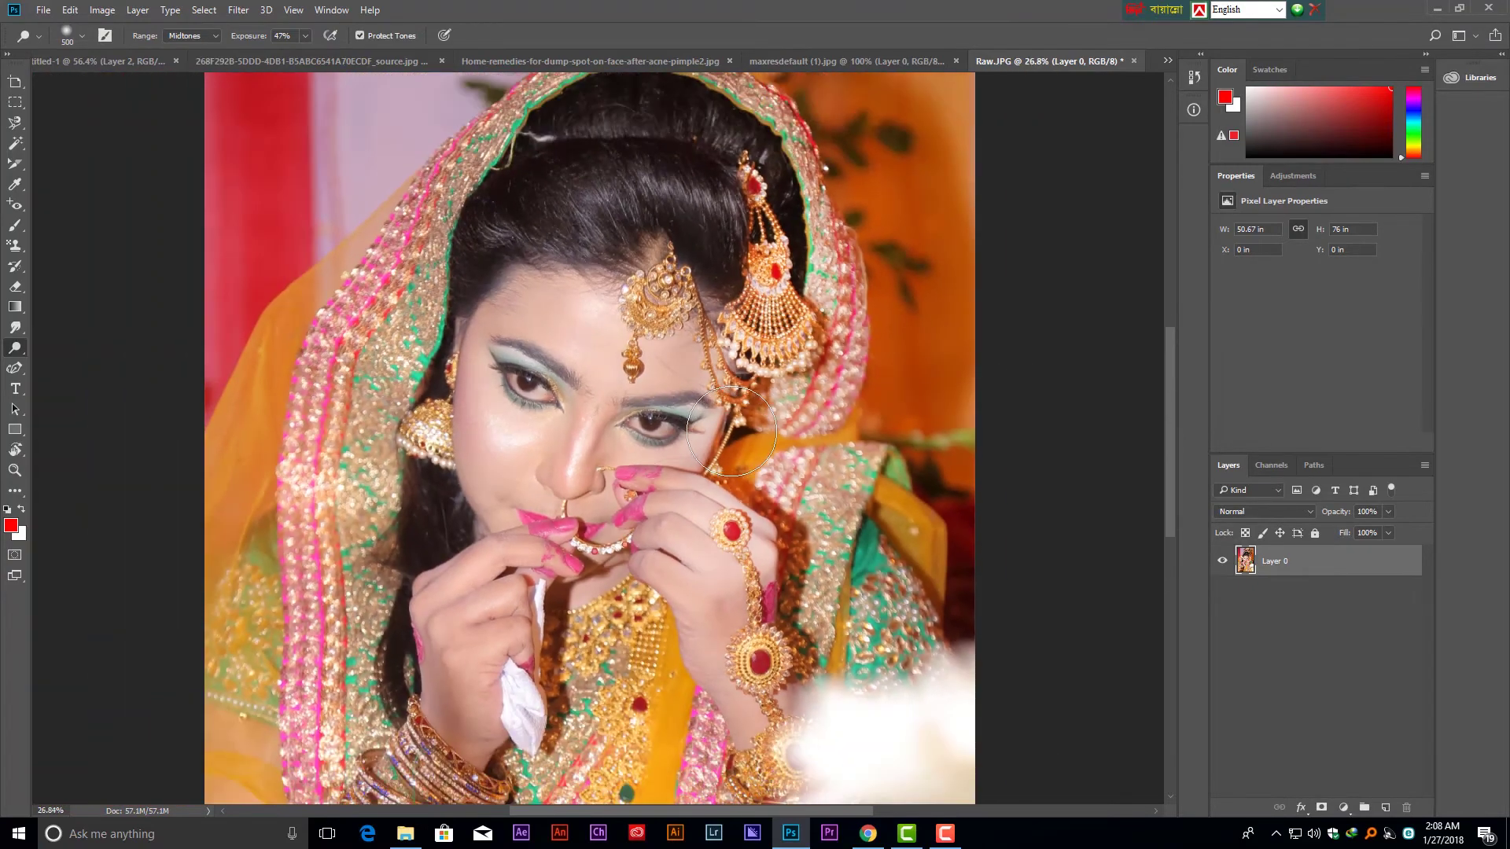
pyautogui.scroll(-2, 768, 452)
pyautogui.moveTo(819, 311); pyautogui.dragTo(819, 259)
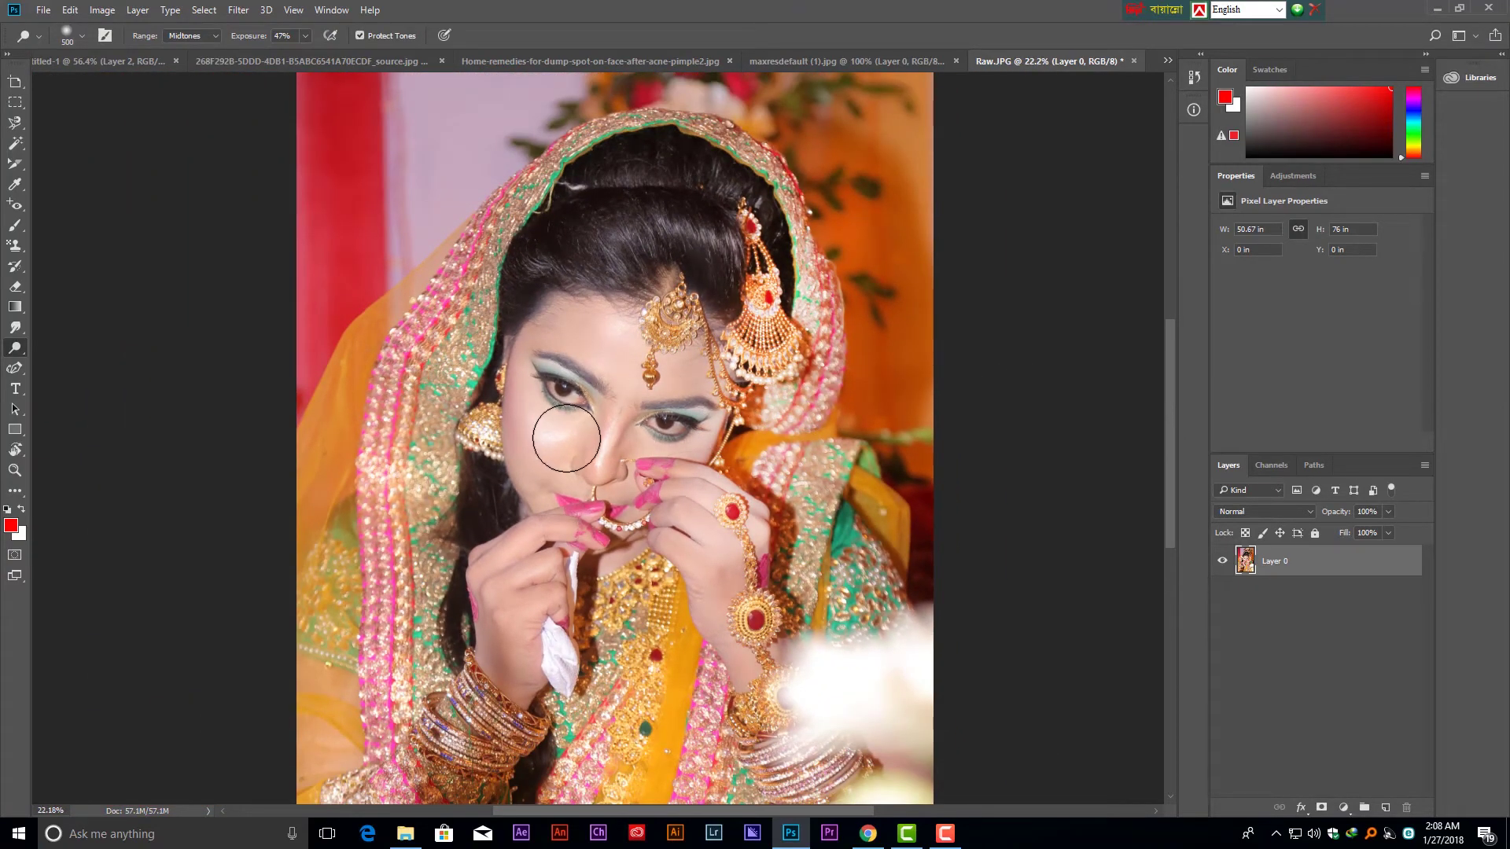
pyautogui.scroll(3, 570, 441)
pyautogui.moveTo(571, 442)
pyautogui.mouseDown()
pyautogui.moveTo(534, 429)
pyautogui.moveTo(525, 444)
pyautogui.mouseUp()
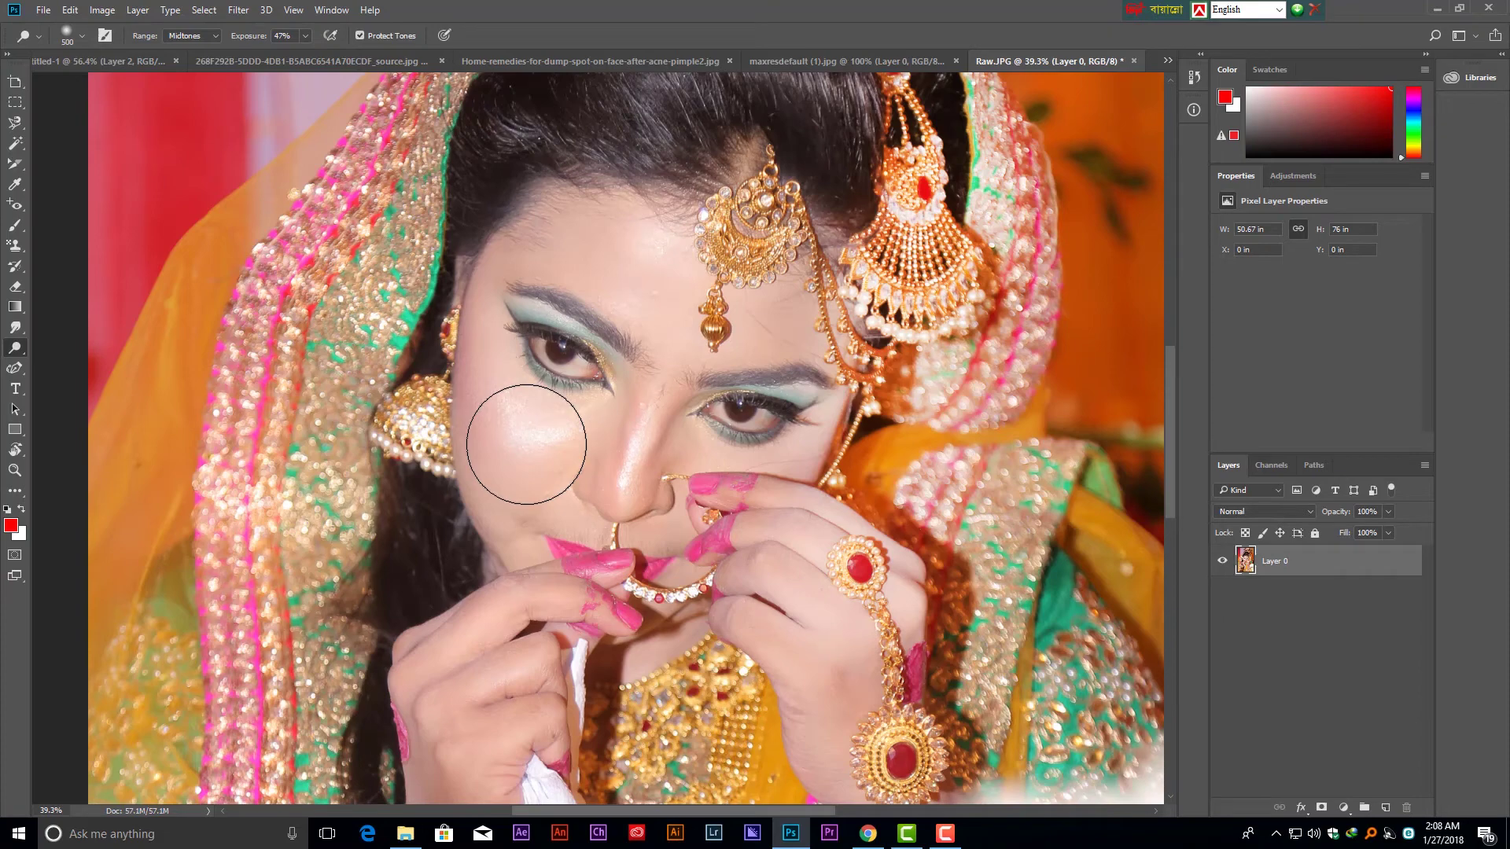
# Try the Burn Tool on the cheek below the eye, then undo the darkening.
pyautogui.rightClick(21, 359)
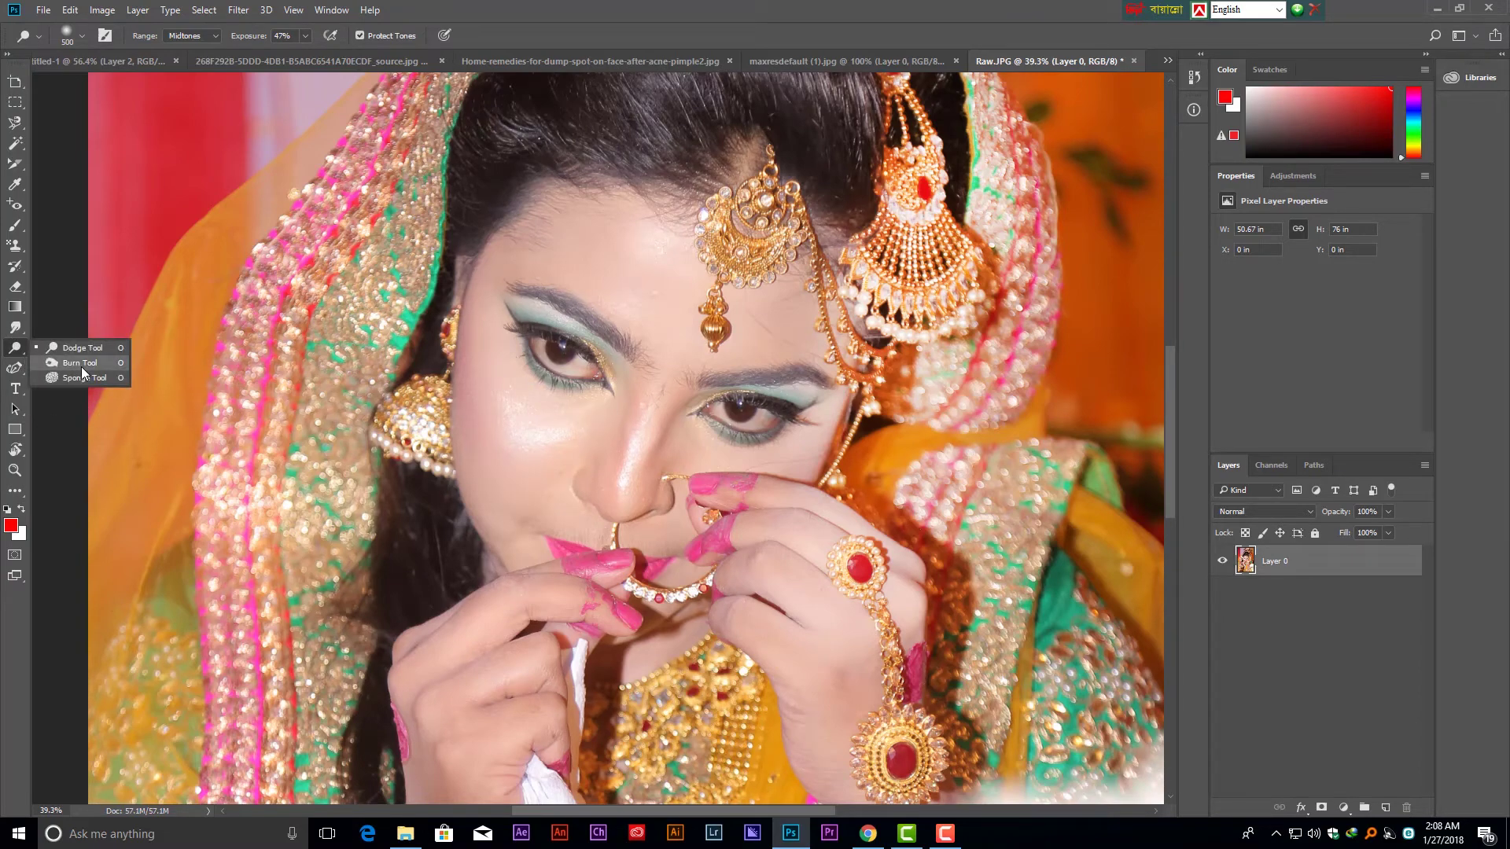
pyautogui.click(79, 363)
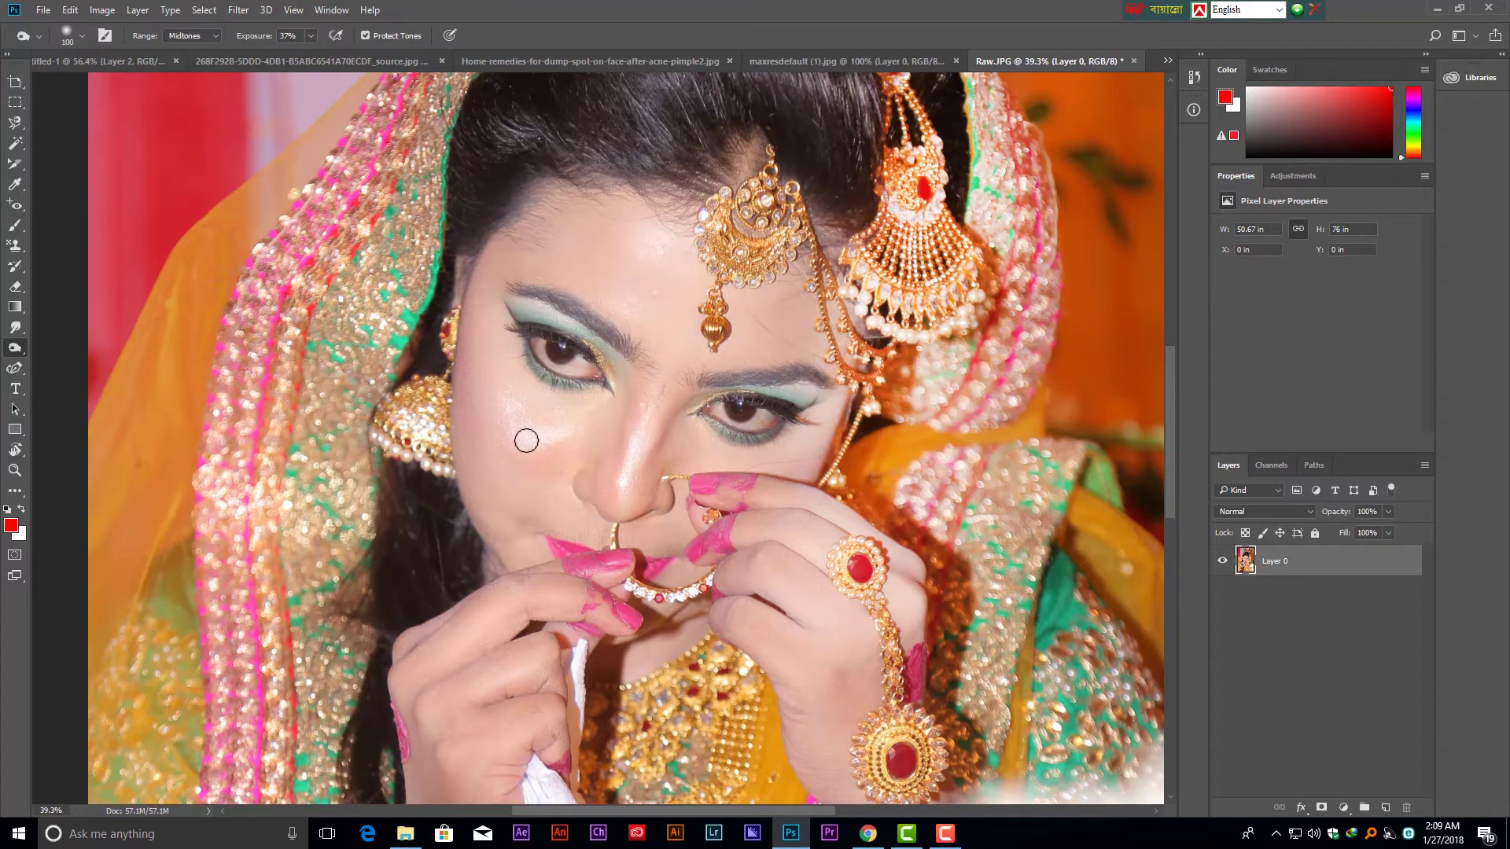
pyautogui.moveTo(496, 412); pyautogui.dragTo(493, 495)
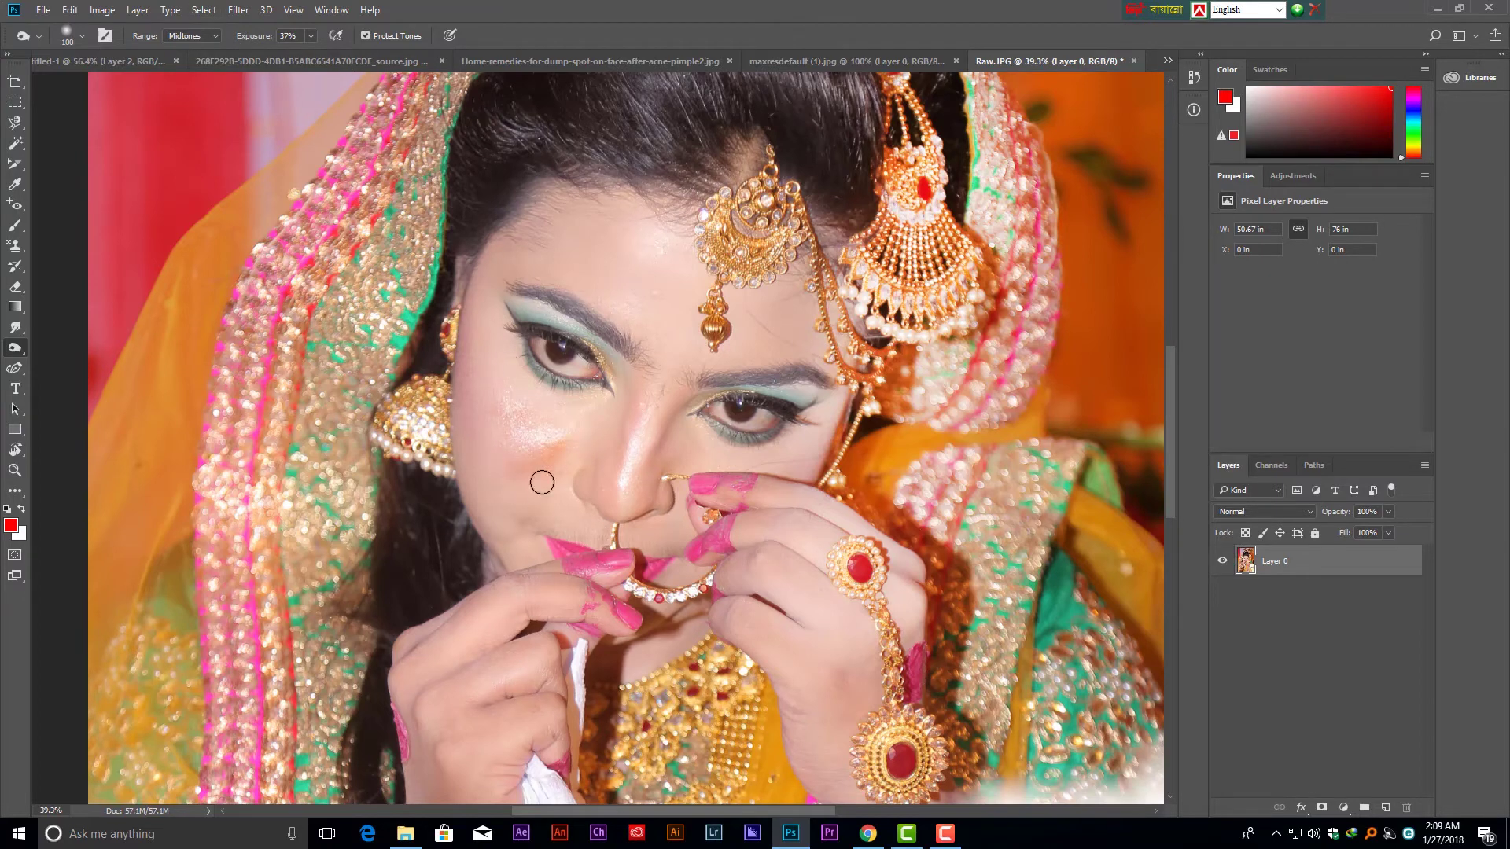
pyautogui.hotkey('ctrl', 'alt', 'z')
pyautogui.hotkey('ctrl', 'alt', 'z')
pyautogui.write('17')
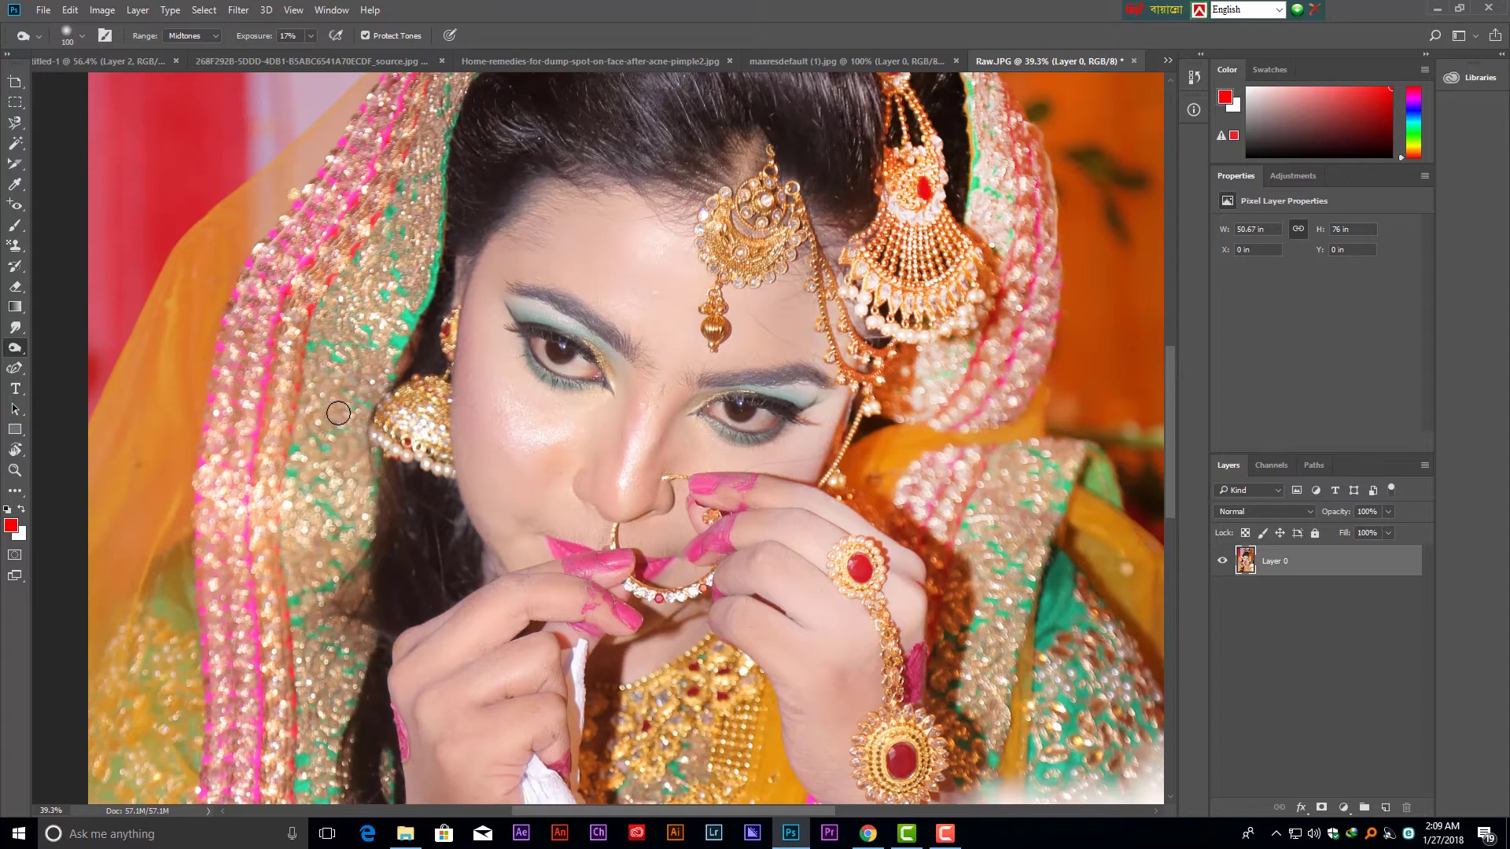
# Open the dodge/burn/sponge tool choices, then the pen tool choices.
pyautogui.rightClick(24, 354)
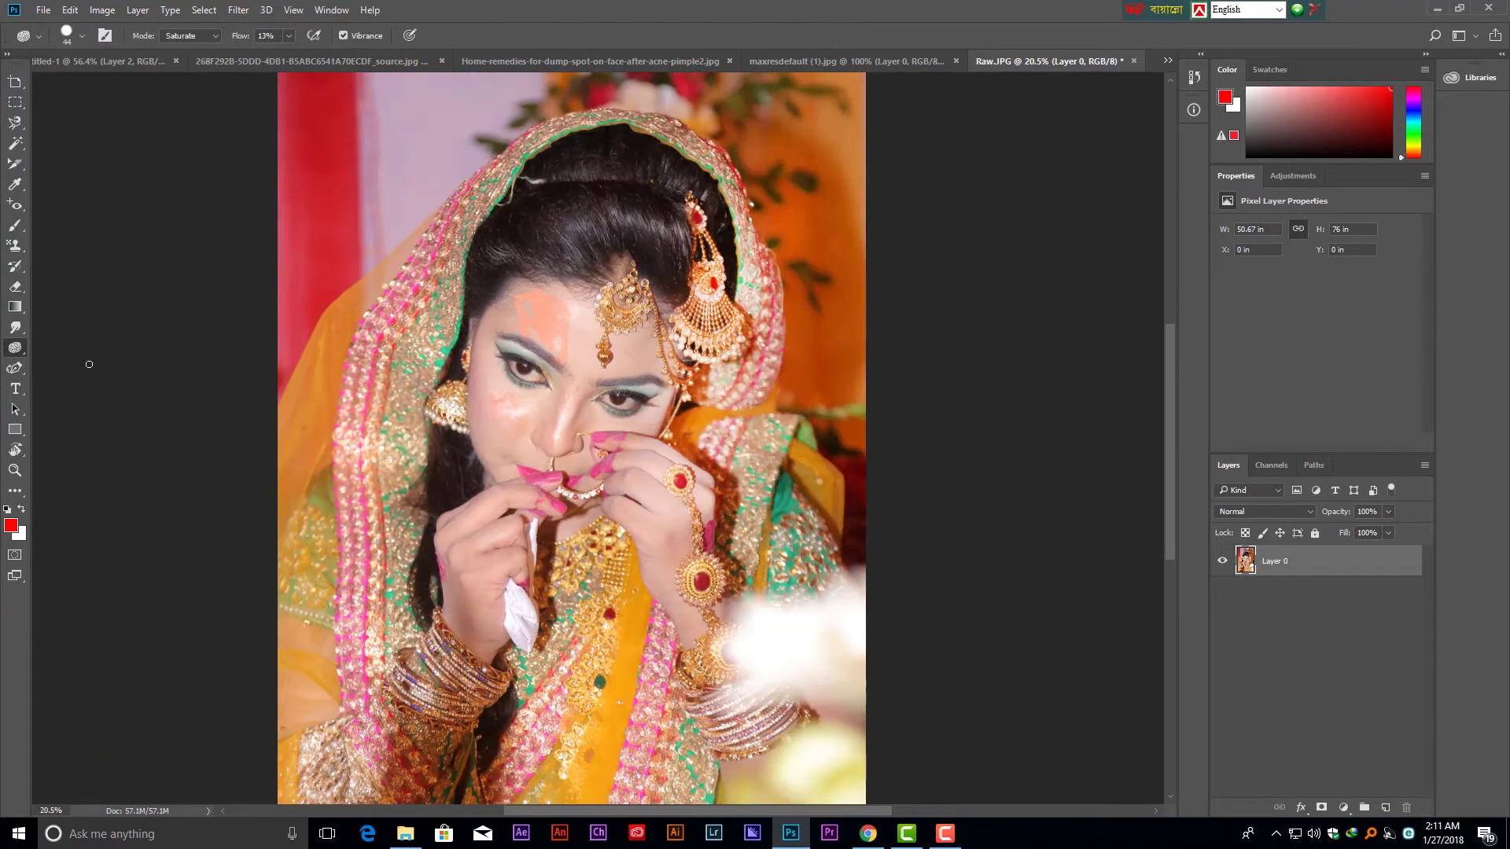
pyautogui.click(16, 369)
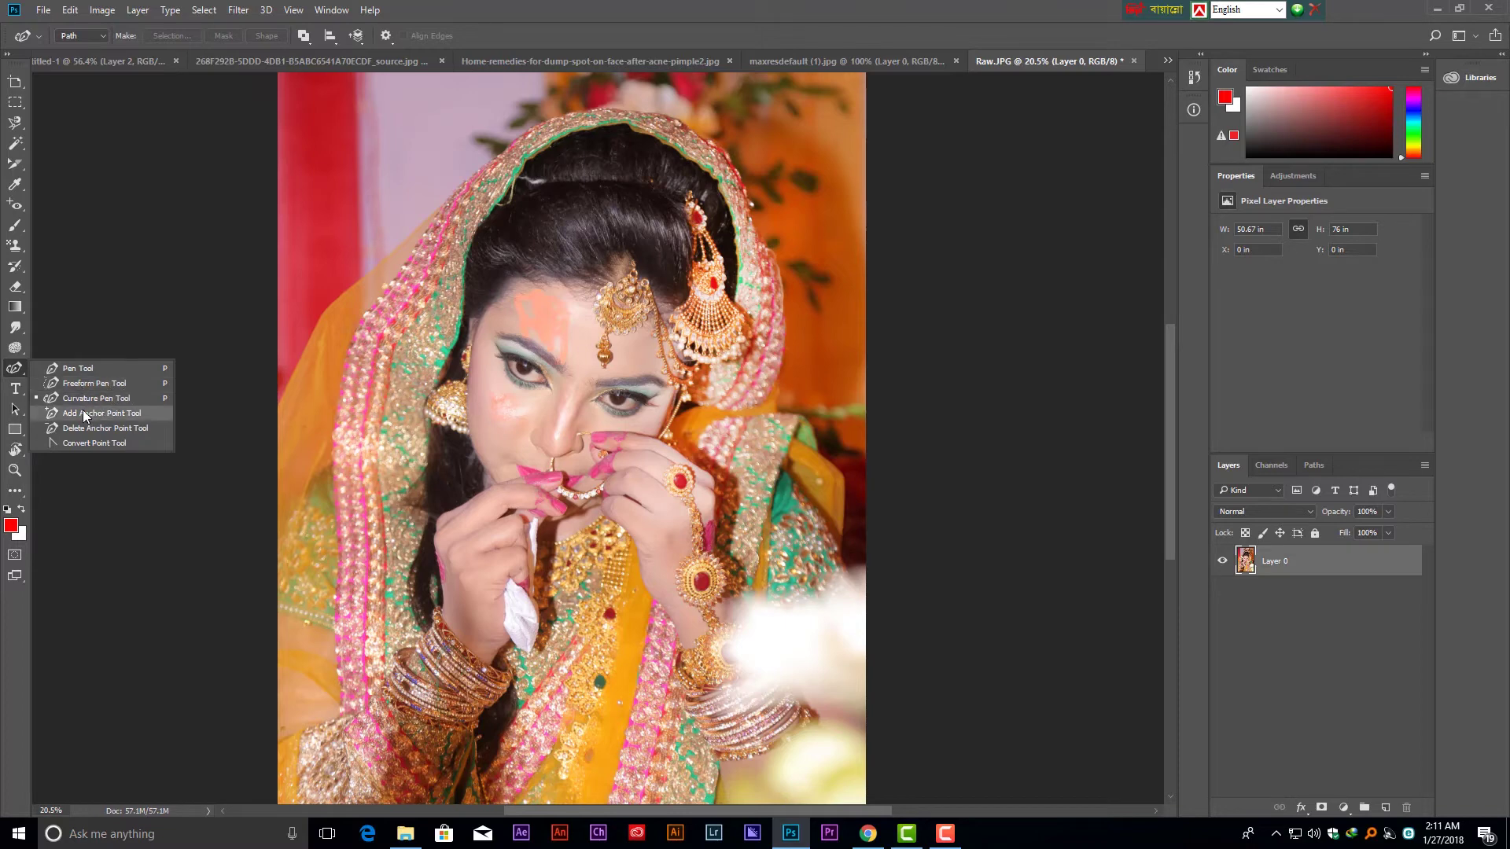
# Switch to the bird photo and select the standard Pen Tool for paths.
pyautogui.click(158, 399)
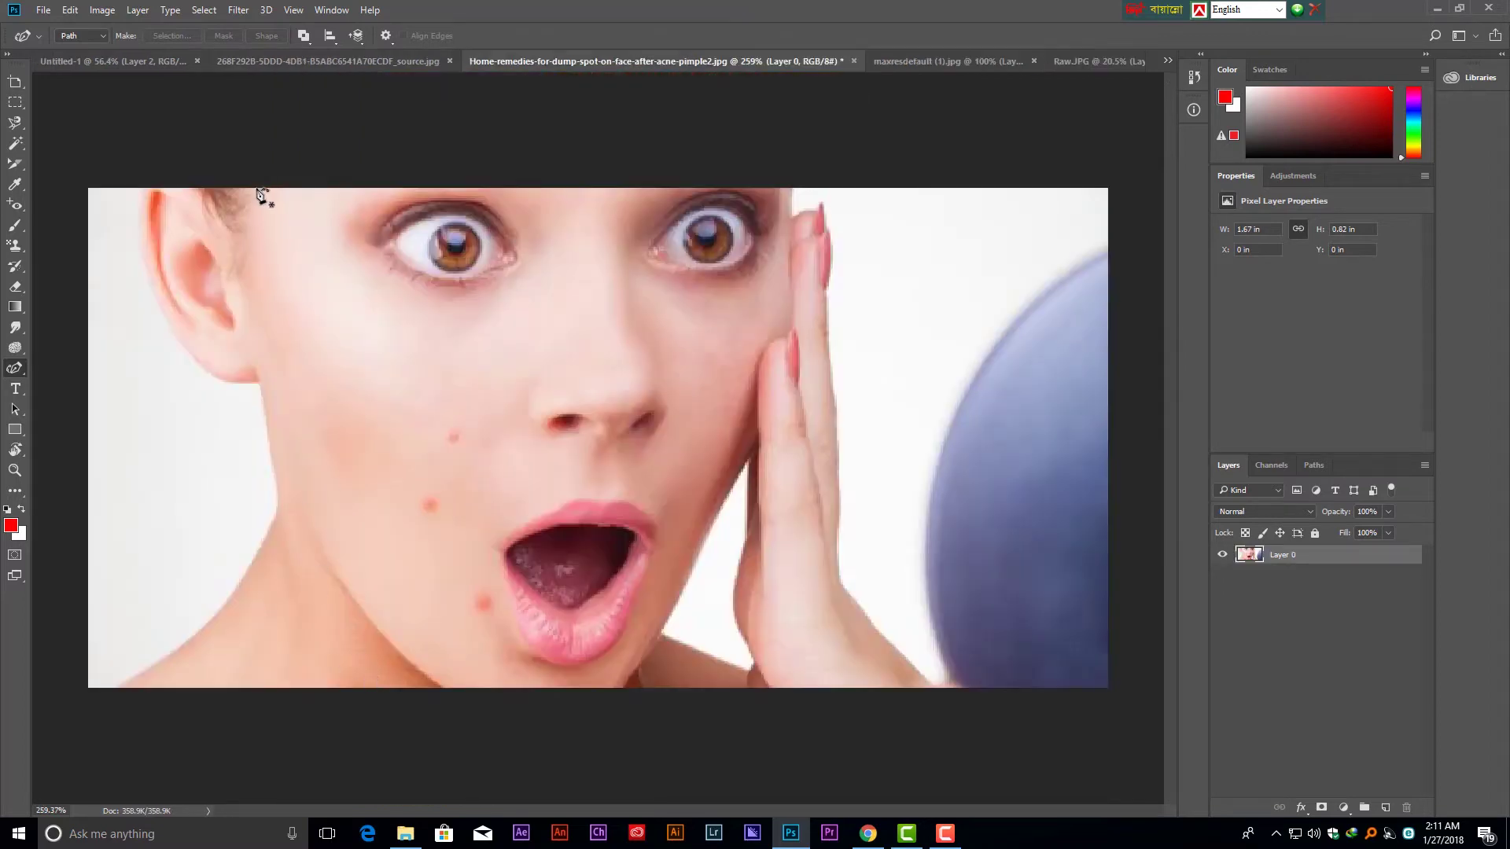
pyautogui.click(909, 63)
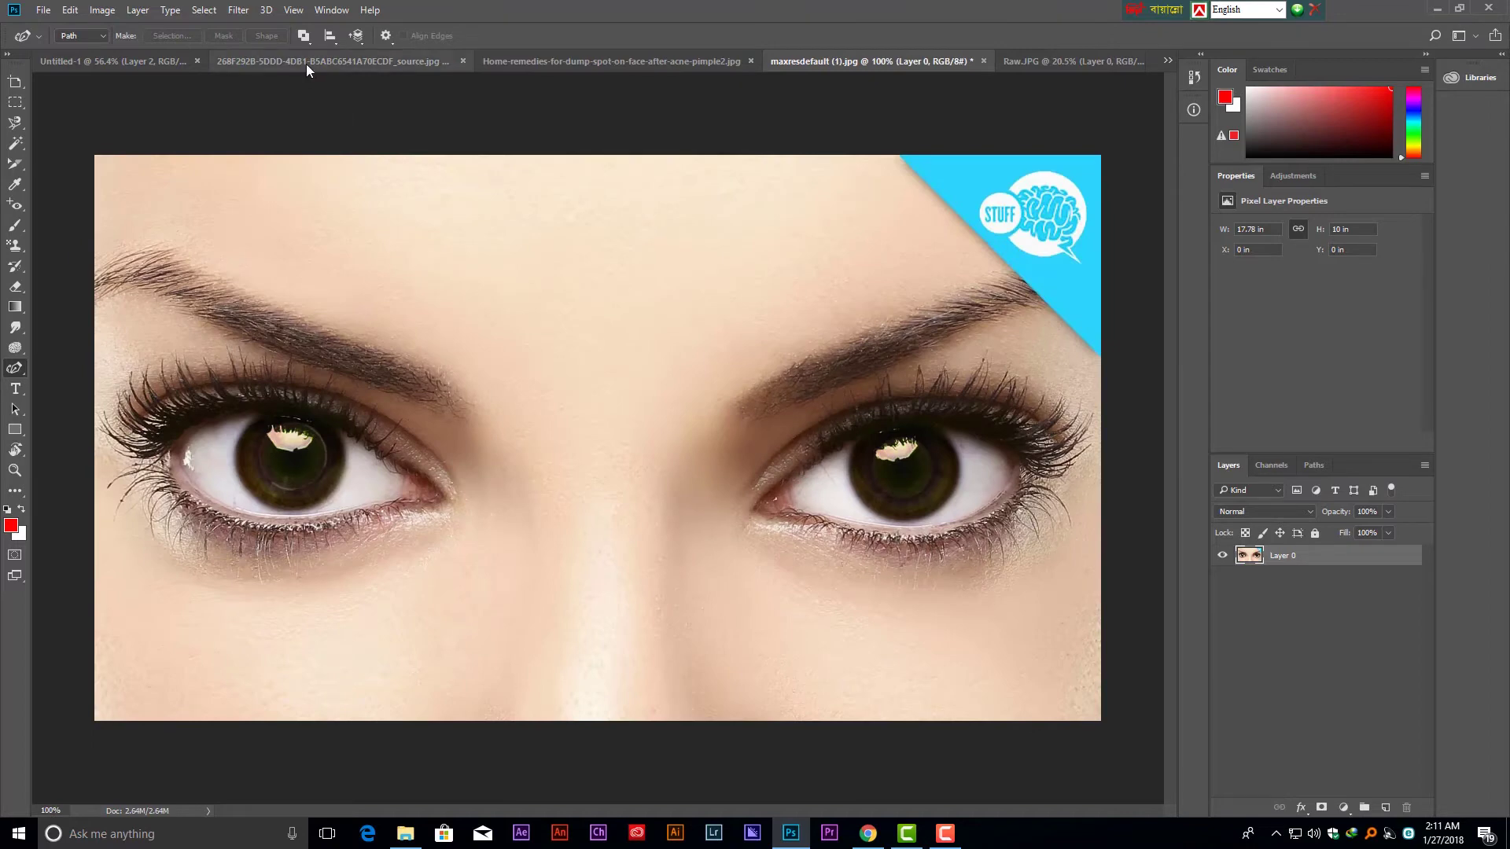
pyautogui.click(305, 63)
pyautogui.scroll(-3, 489, 397)
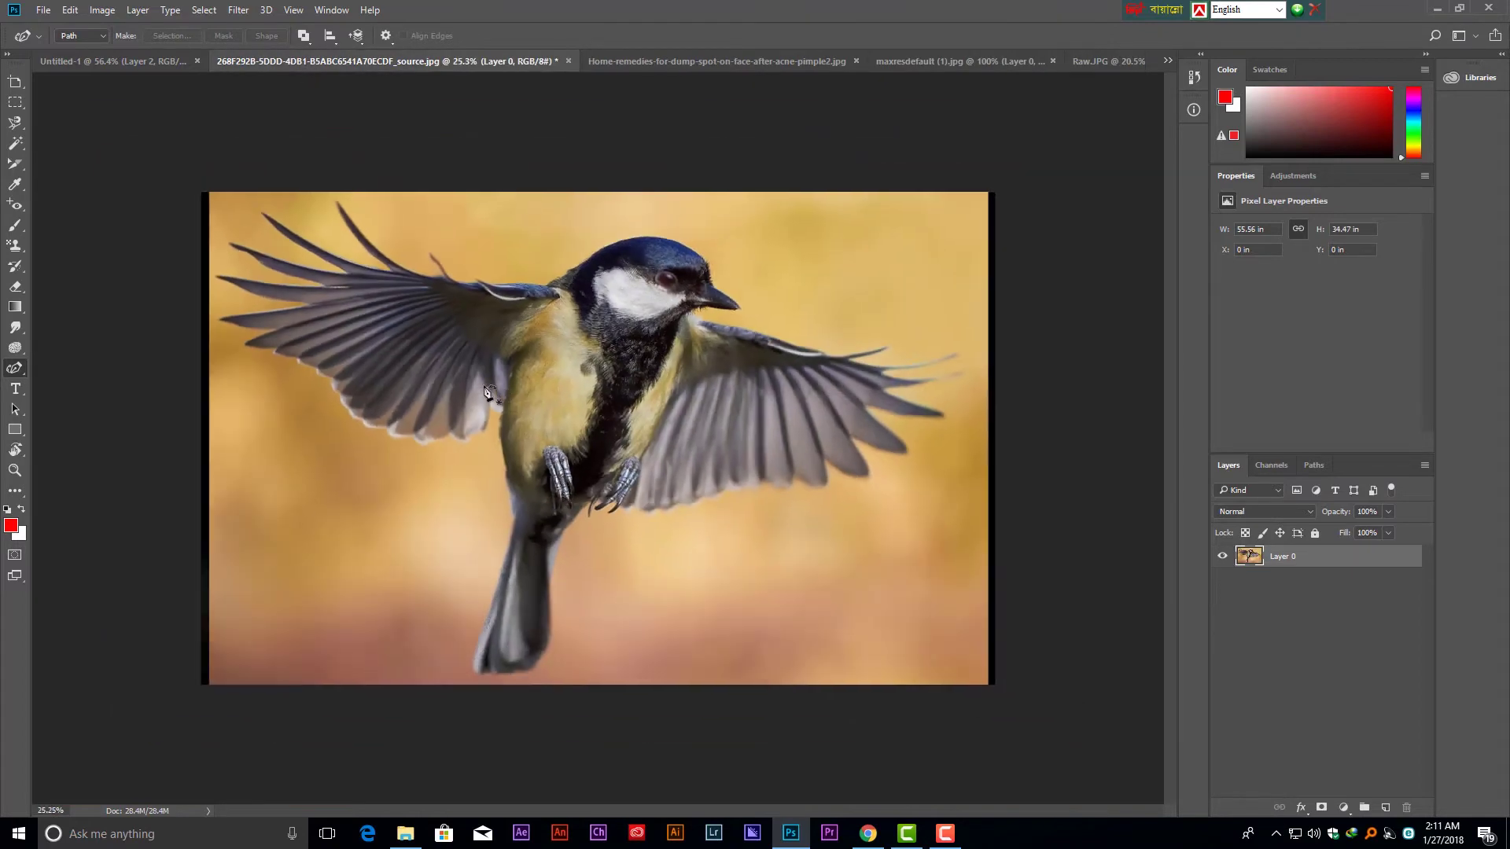
pyautogui.scroll(1, 489, 401)
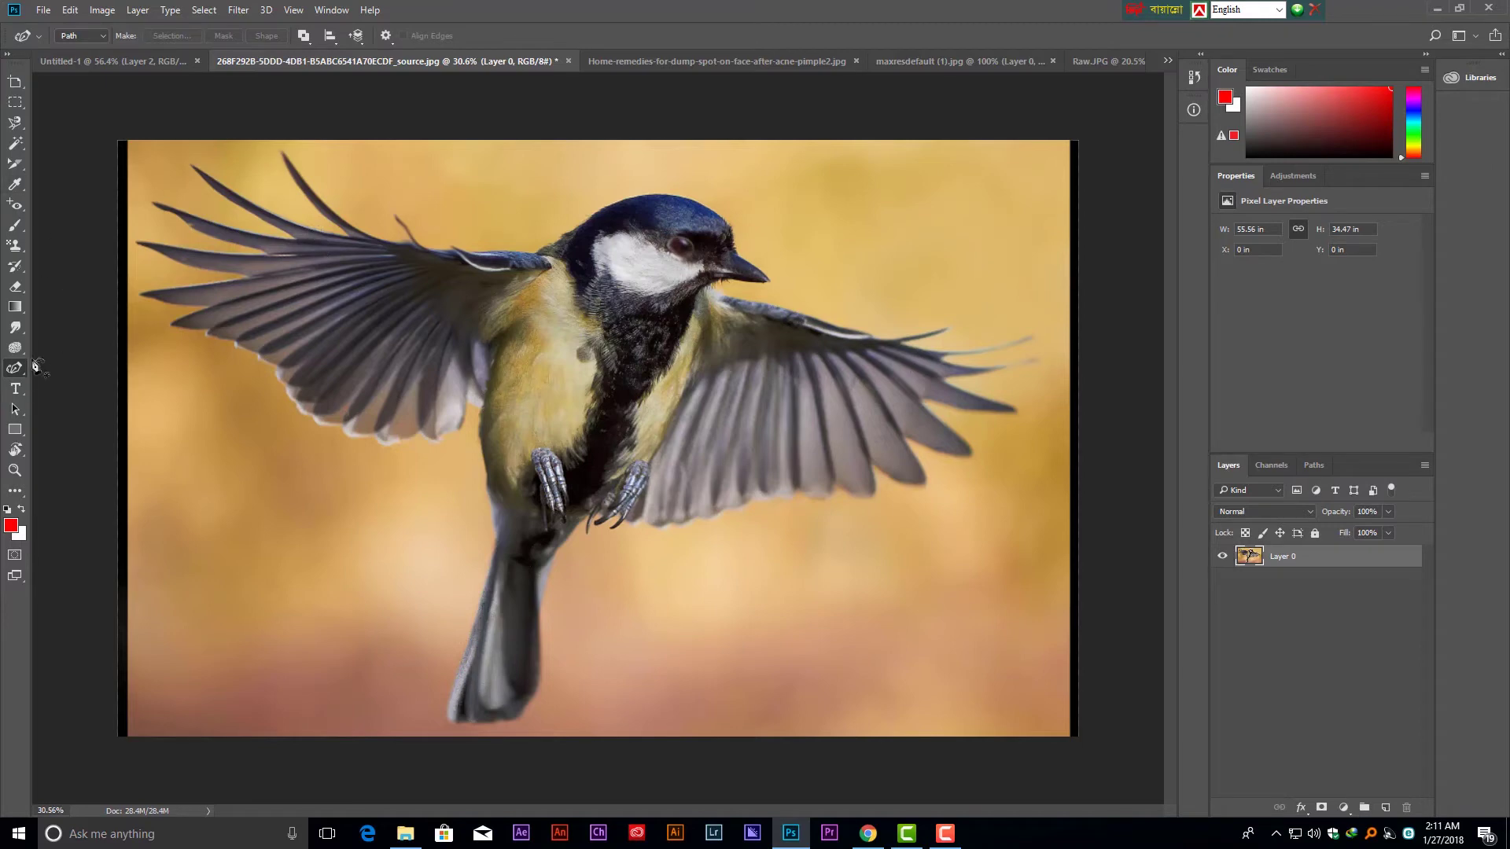
pyautogui.rightClick(15, 369)
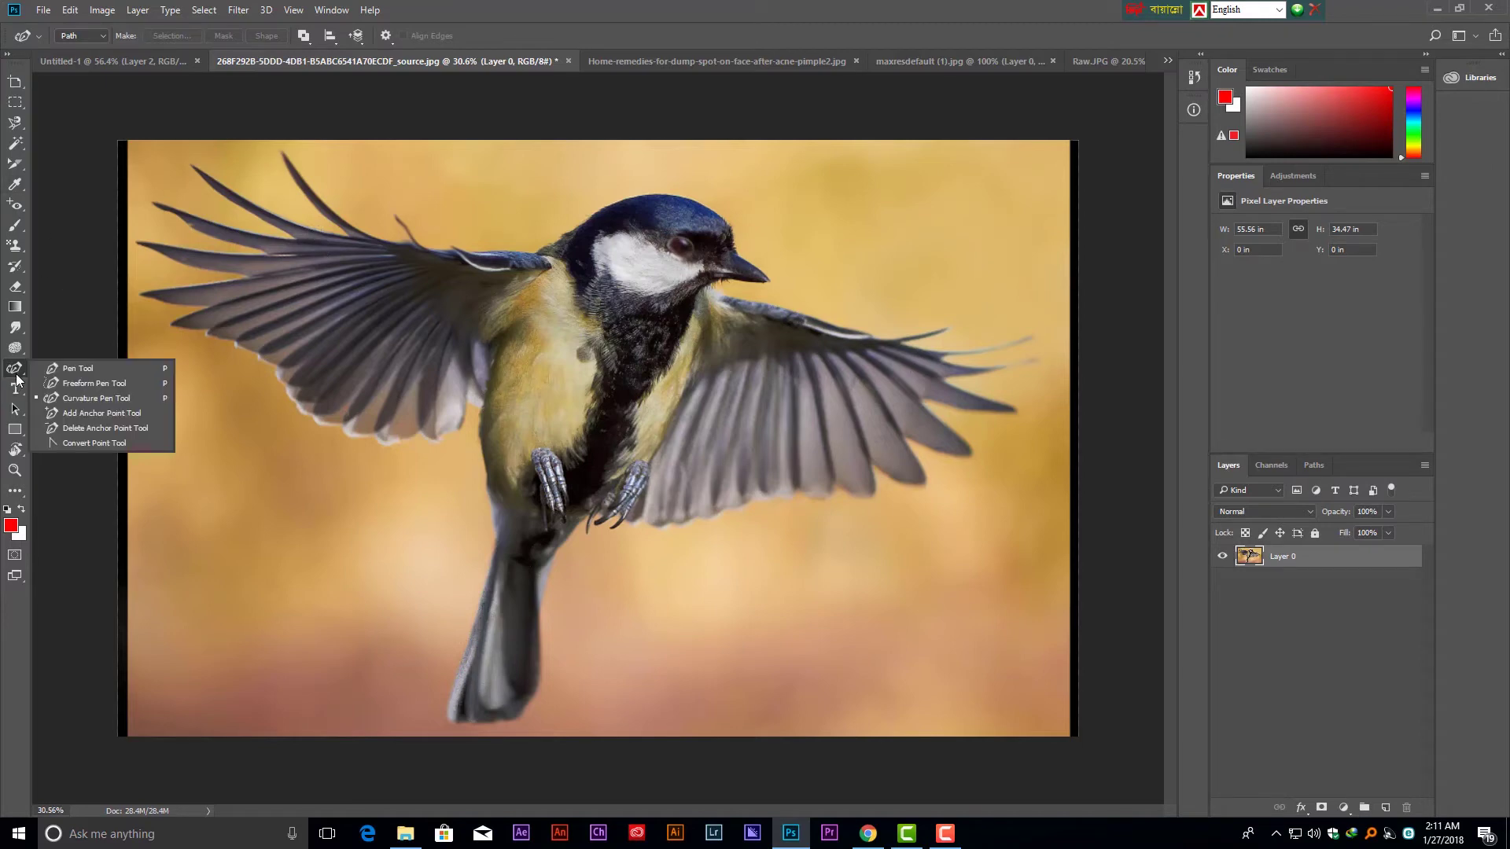
pyautogui.click(66, 371)
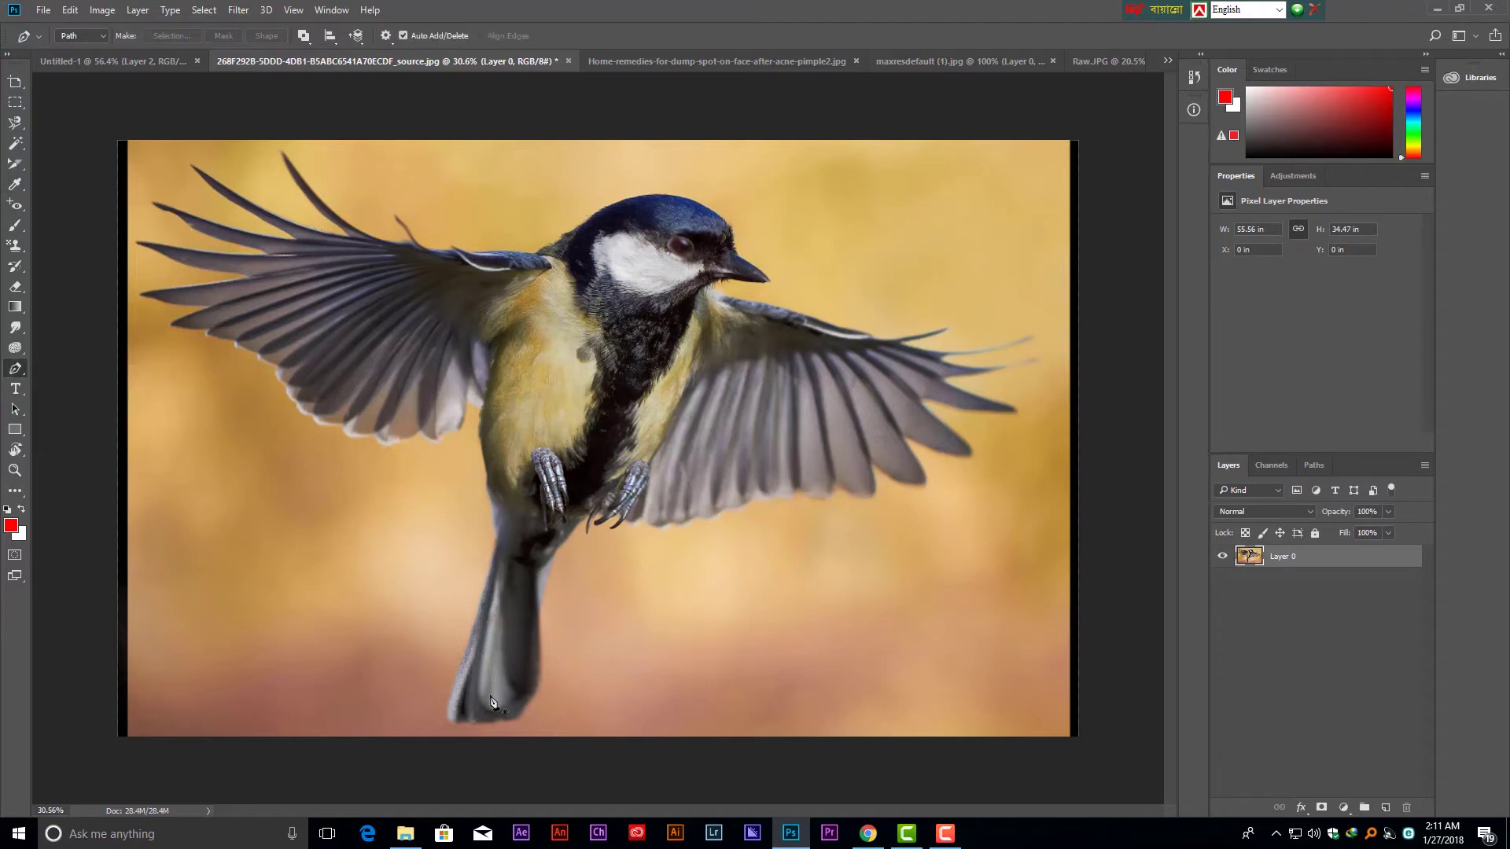
# Place pen anchors up the bird's tail and around the whole left wing.
pyautogui.click(445, 716)
pyautogui.click(471, 614)
pyautogui.click(494, 540)
pyautogui.click(476, 429)
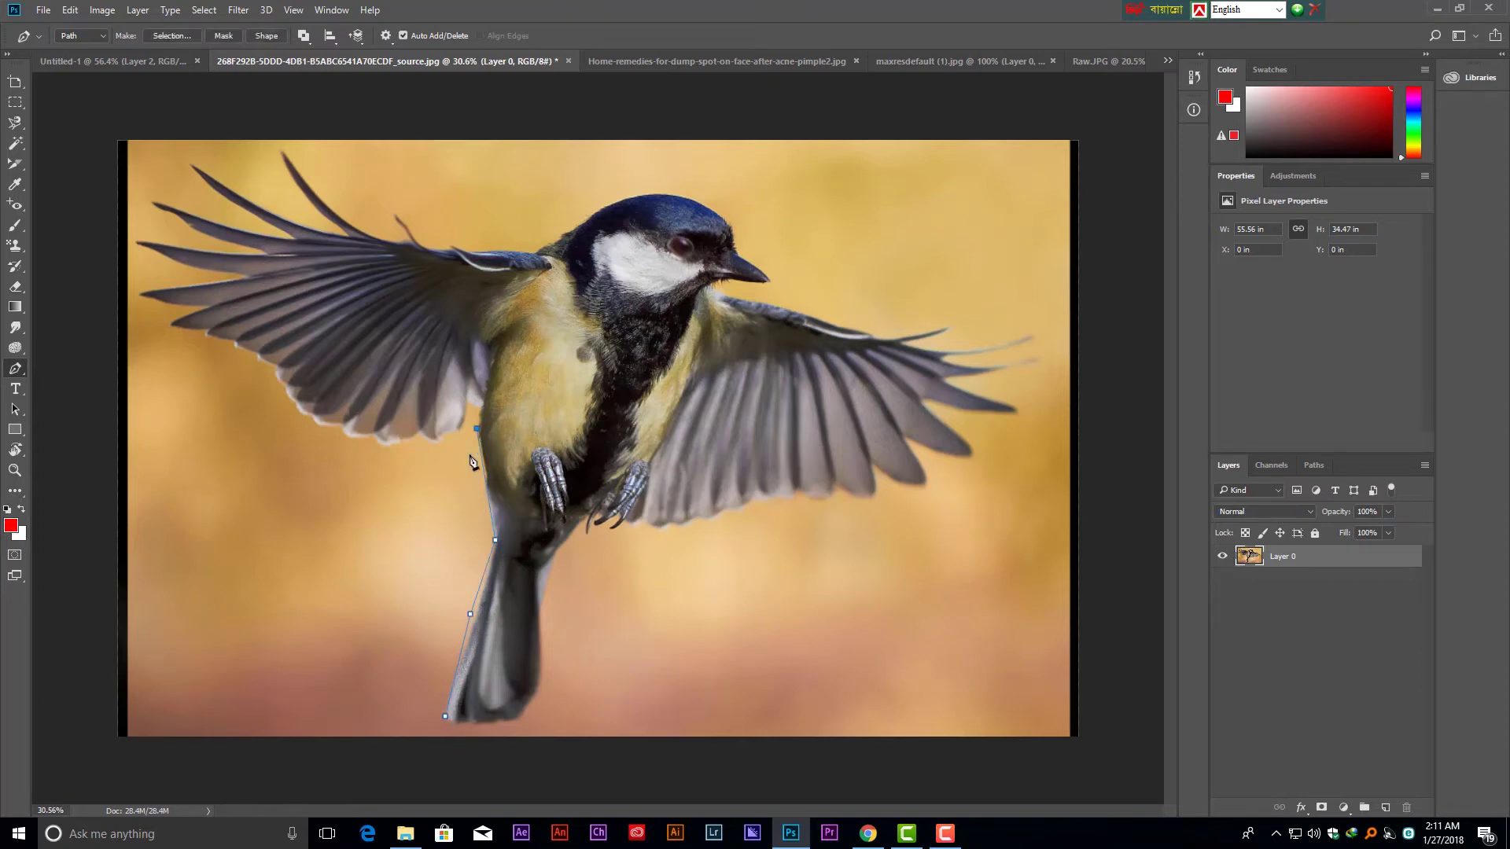
pyautogui.click(480, 405)
pyautogui.click(468, 398)
pyautogui.click(430, 439)
pyautogui.click(359, 432)
pyautogui.click(303, 388)
pyautogui.click(265, 359)
pyautogui.click(181, 324)
pyautogui.click(156, 282)
pyautogui.click(163, 193)
pyautogui.click(228, 158)
pyautogui.click(299, 160)
pyautogui.click(367, 223)
# Continue the path over the back, head and beak, around the right wing, and down the tail.
pyautogui.click(458, 248)
pyautogui.click(552, 240)
pyautogui.click(613, 204)
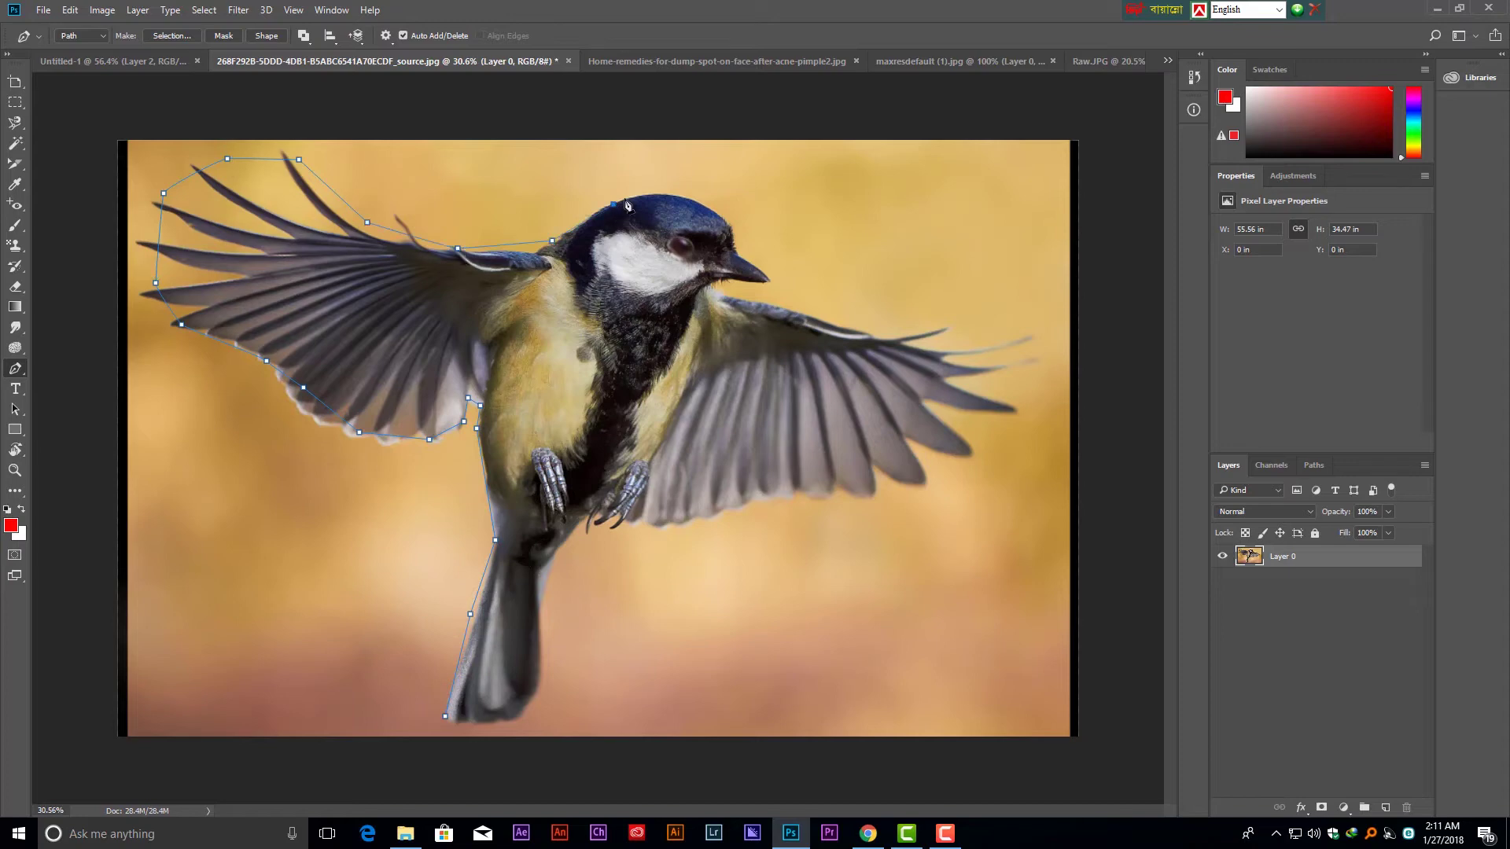
pyautogui.click(655, 192)
pyautogui.click(709, 211)
pyautogui.click(732, 242)
pyautogui.click(754, 265)
pyautogui.click(719, 275)
pyautogui.click(709, 287)
pyautogui.click(785, 306)
pyautogui.click(887, 334)
pyautogui.click(951, 325)
pyautogui.click(1036, 334)
pyautogui.click(992, 414)
pyautogui.click(854, 496)
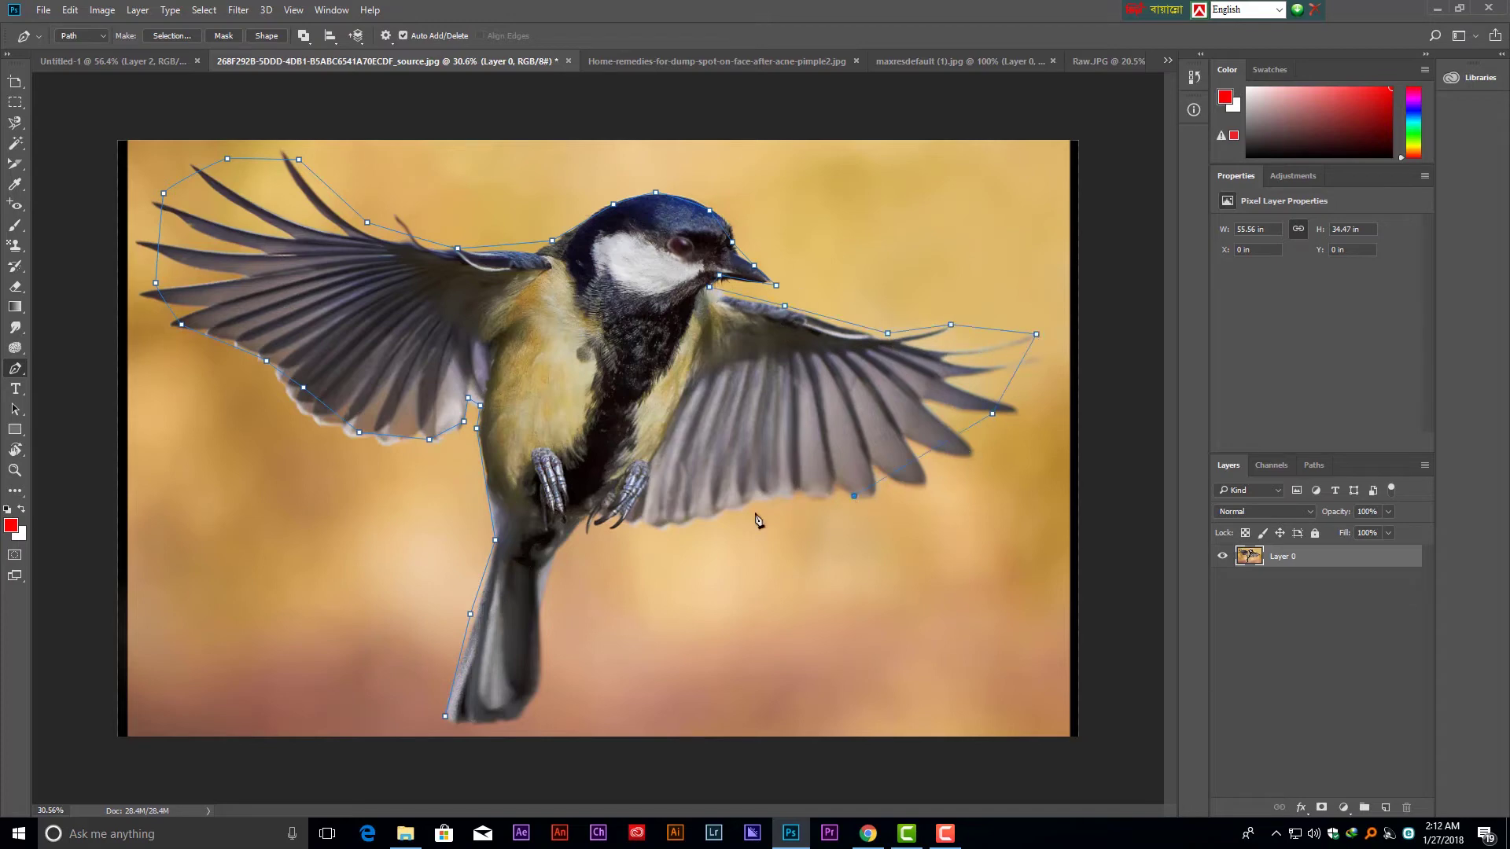
pyautogui.click(644, 524)
pyautogui.click(592, 519)
pyautogui.click(566, 560)
pyautogui.click(535, 614)
pyautogui.click(547, 675)
pyautogui.click(523, 723)
# Turn the bird path into a selection with no feathering.
pyautogui.rightClick(546, 368)
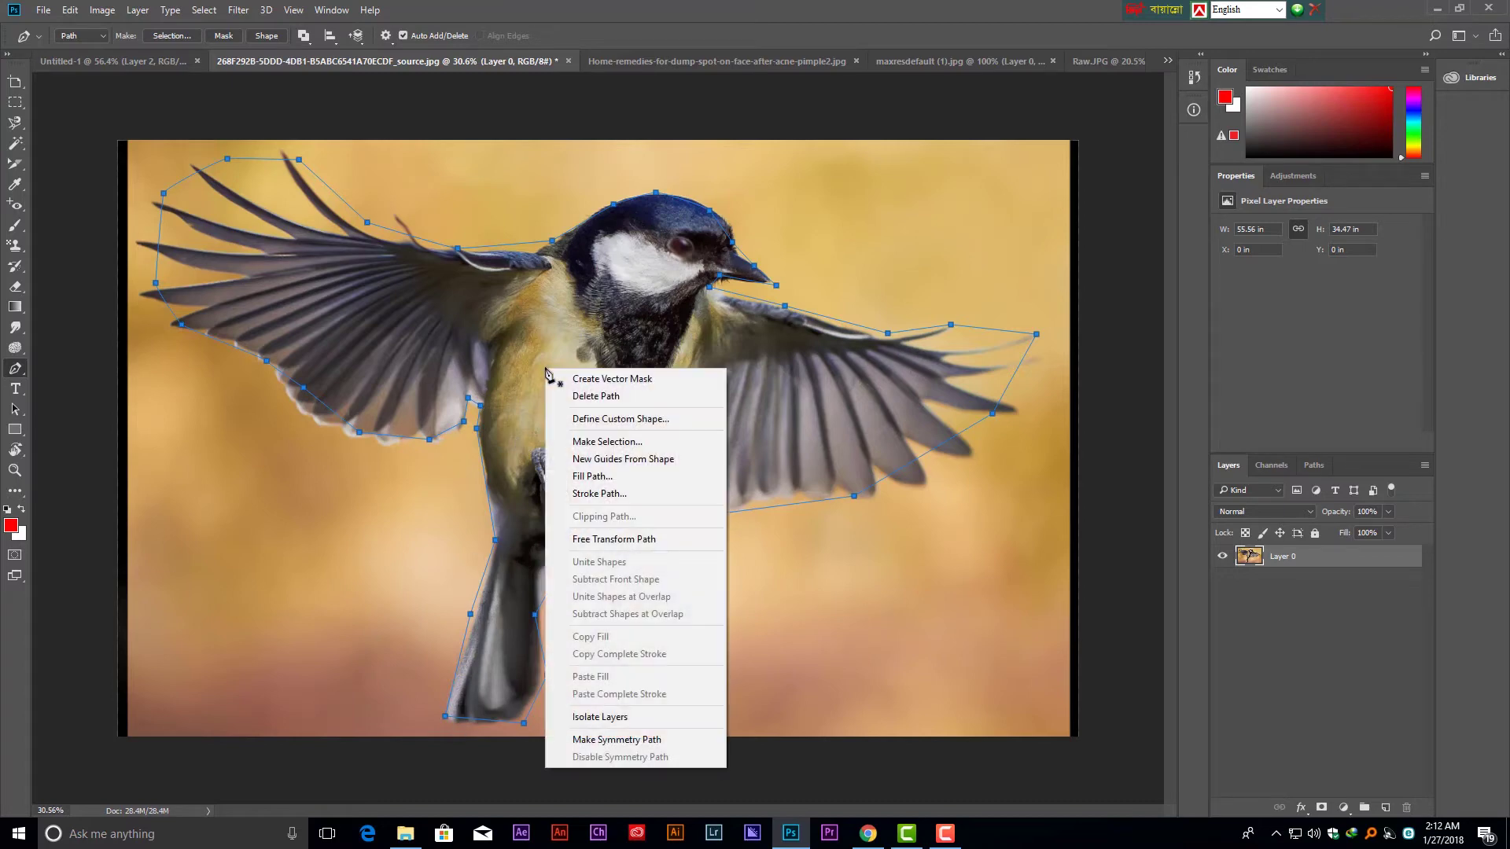
pyautogui.click(583, 442)
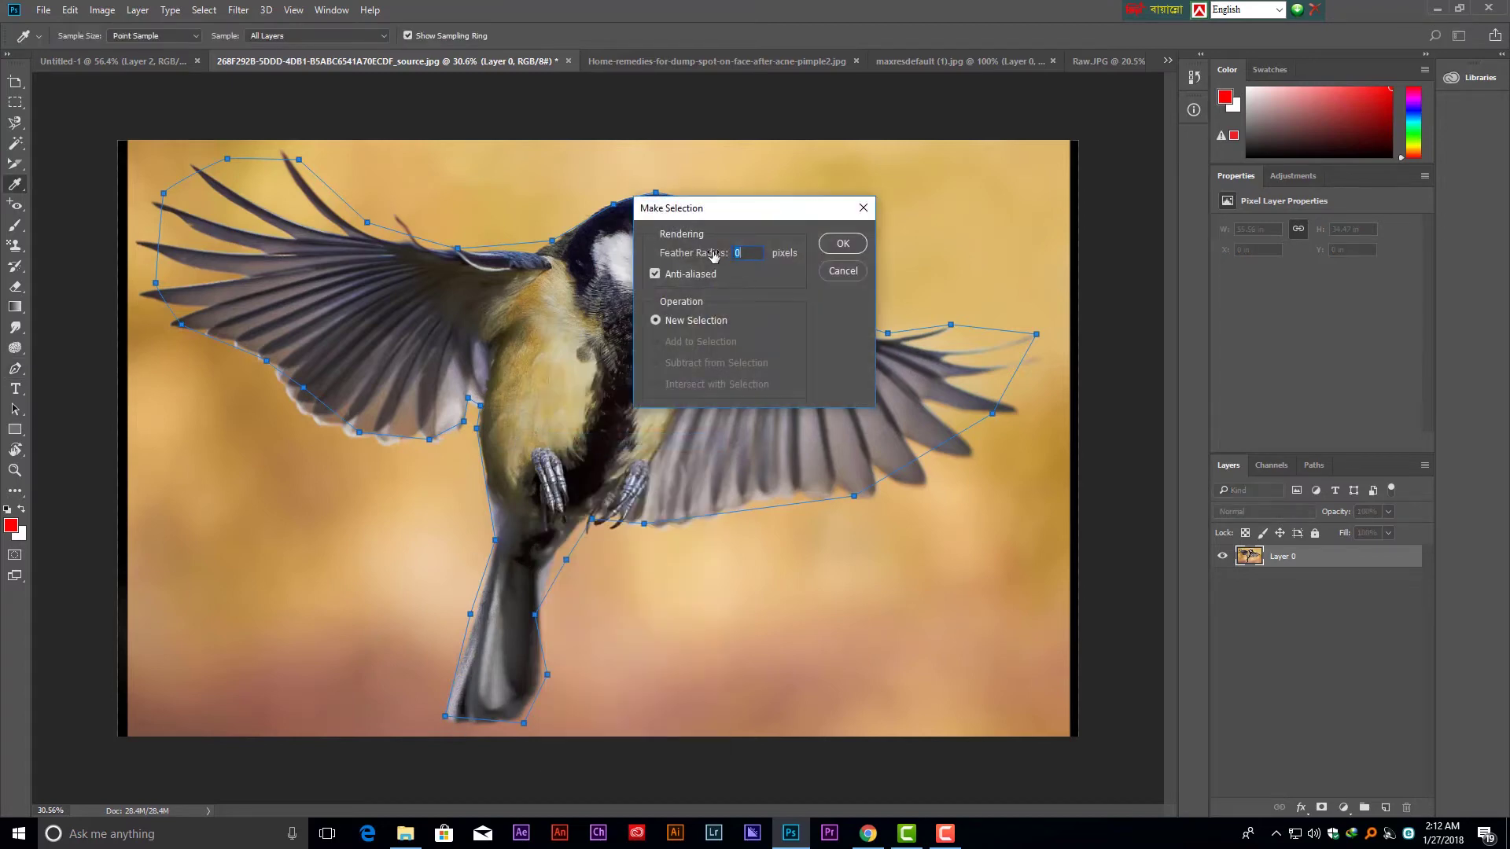
pyautogui.click(839, 245)
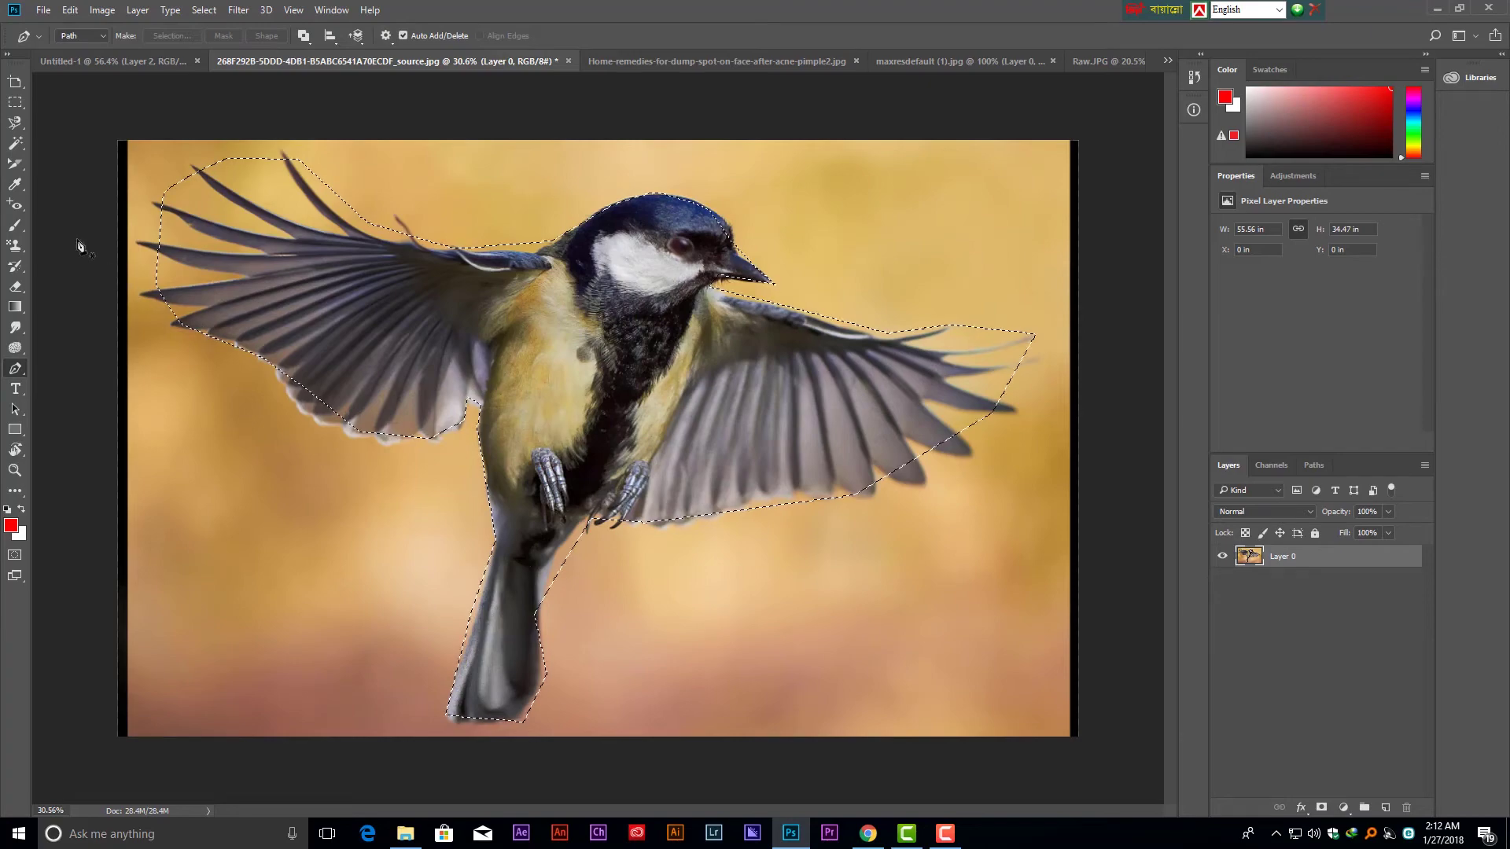
# Drag the selected bird aside with the Move tool, then bring Untitled-1 to the front.
pyautogui.click(15, 82)
pyautogui.press('v')
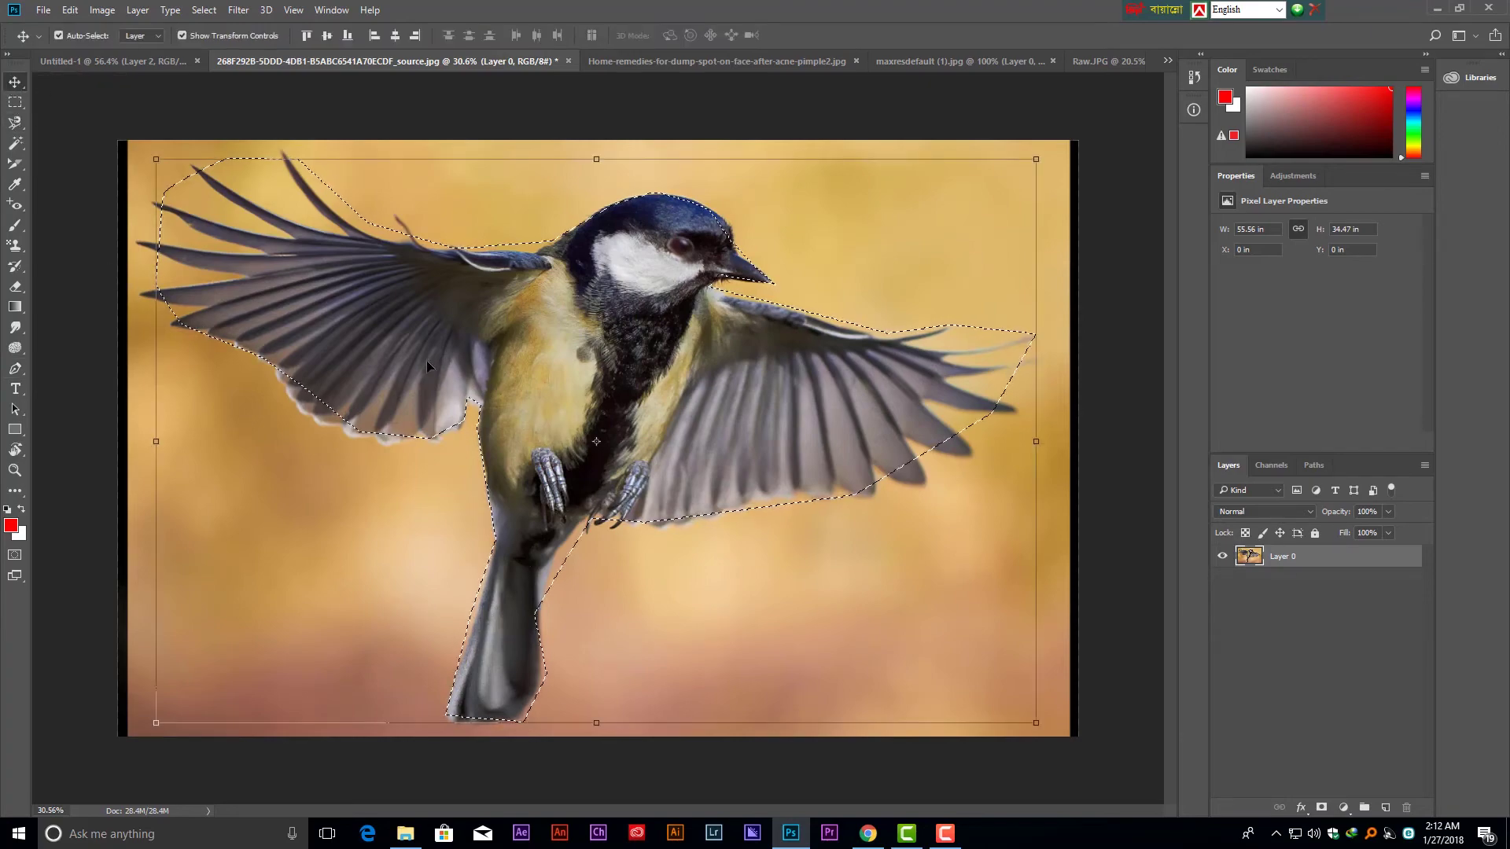
pyautogui.moveTo(322, 389)
pyautogui.mouseDown()
pyautogui.moveTo(460, 550)
pyautogui.moveTo(404, 412)
pyautogui.mouseUp()
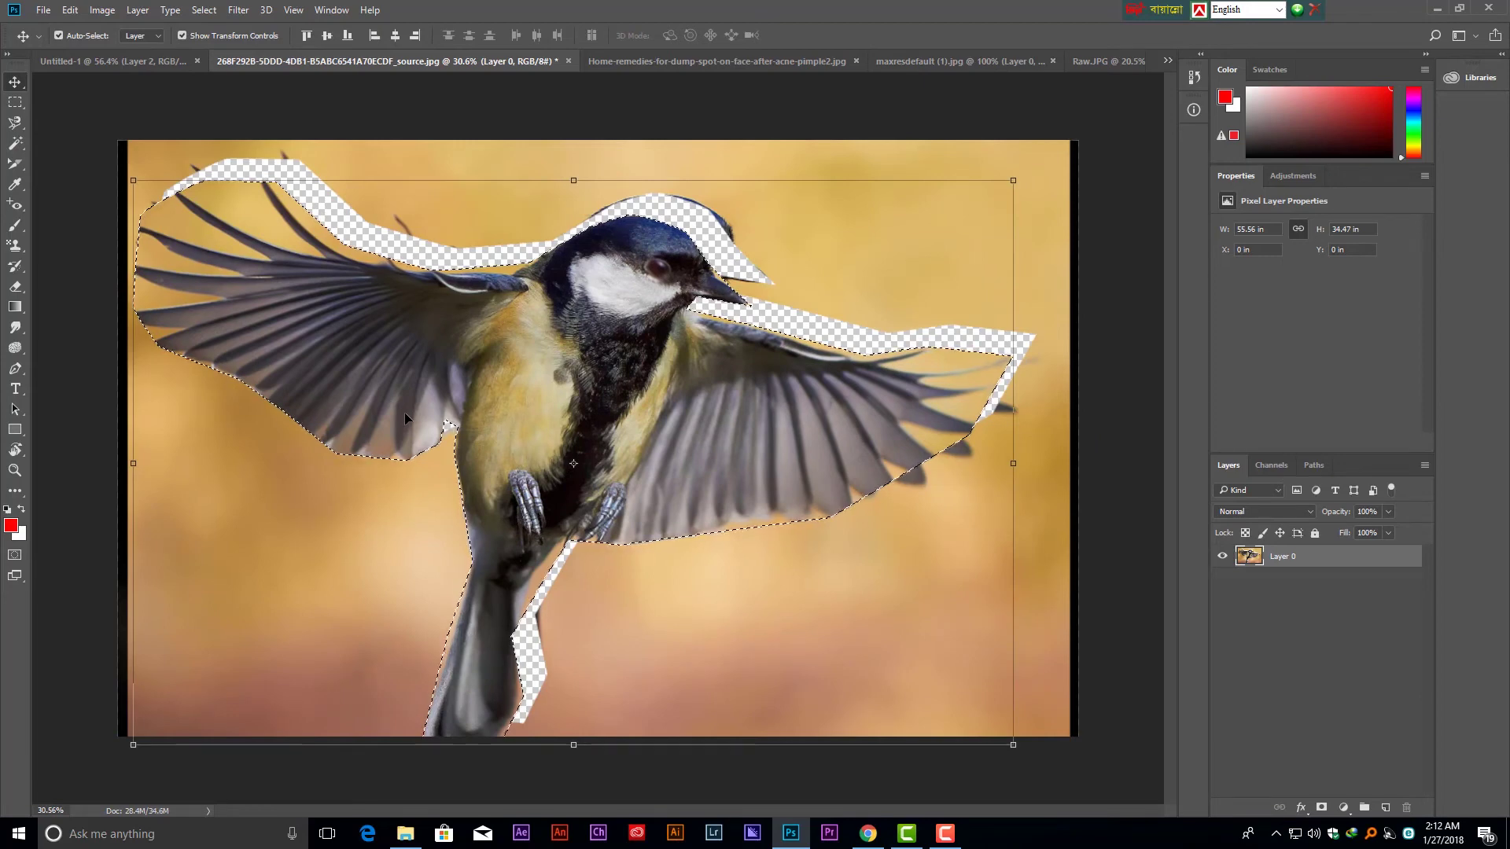
pyautogui.hotkey('ctrl', 'shift', 'Tab')
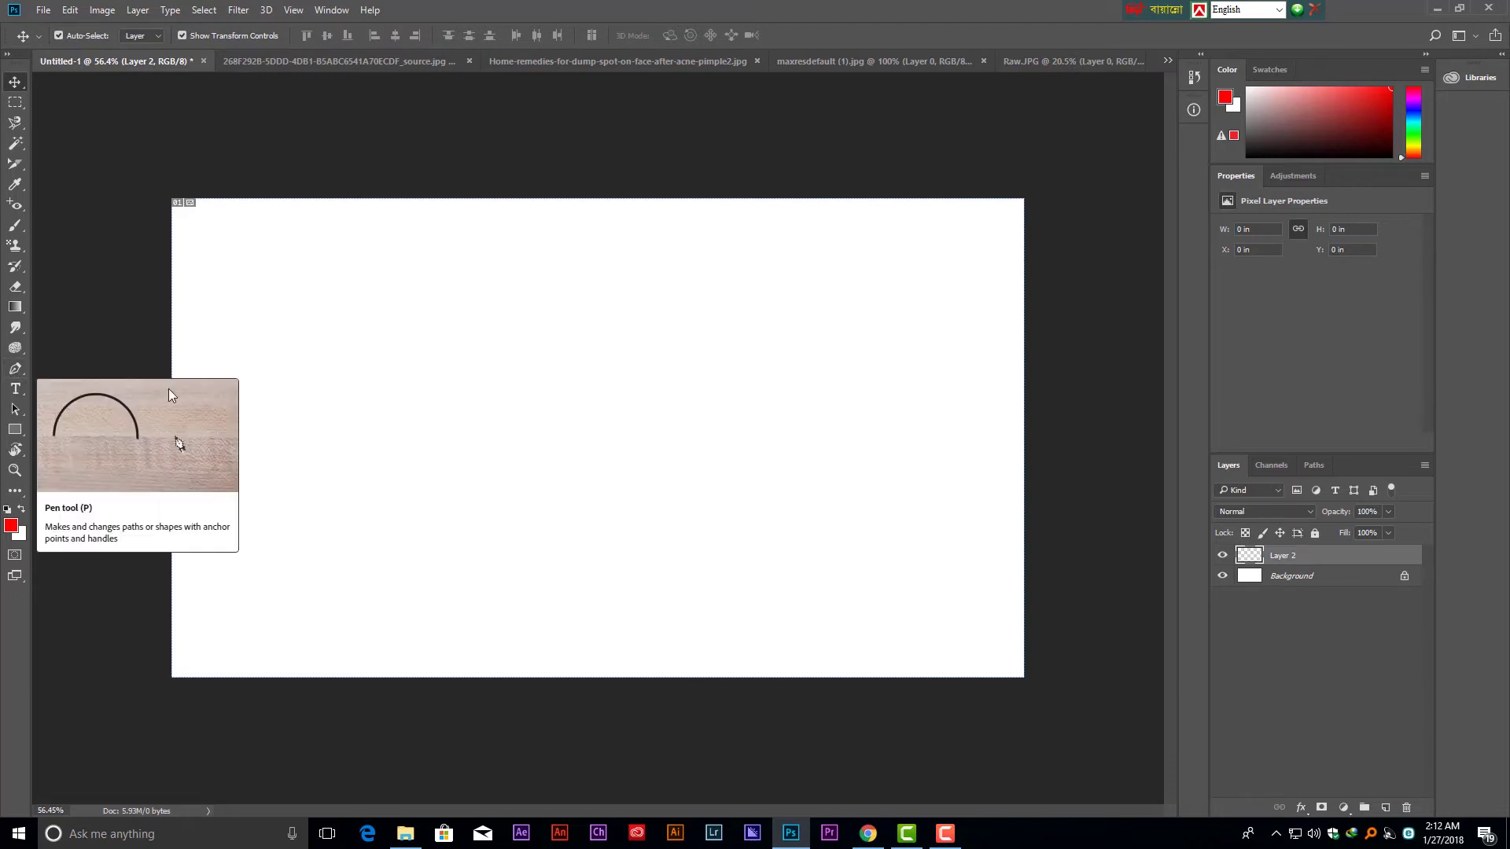
# Set the Pen tool to Shape mode for drawing filled shapes.
pyautogui.click(22, 366)
pyautogui.click(96, 36)
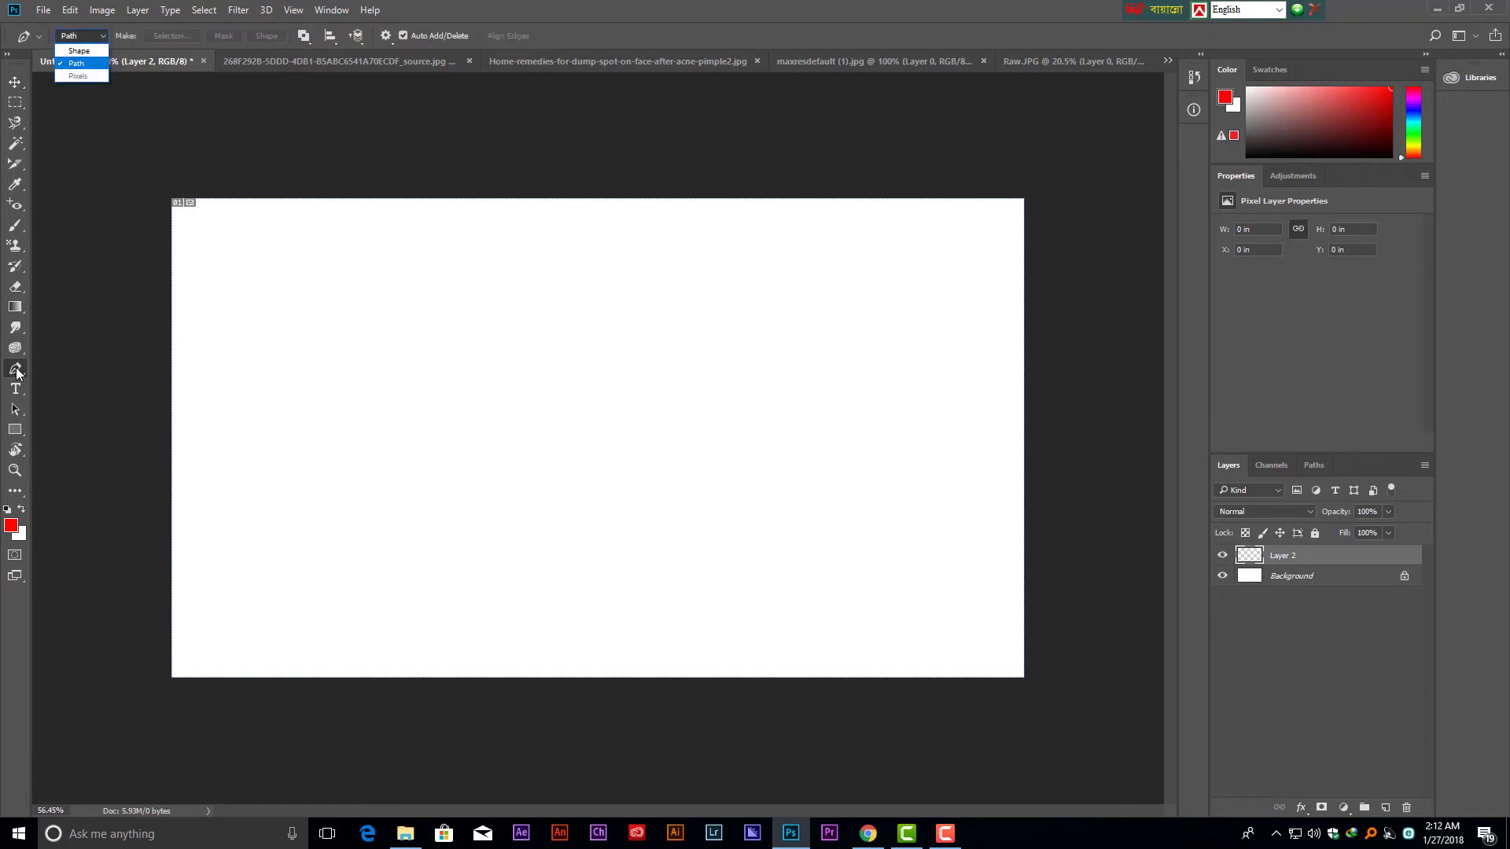
pyautogui.press('Escape')
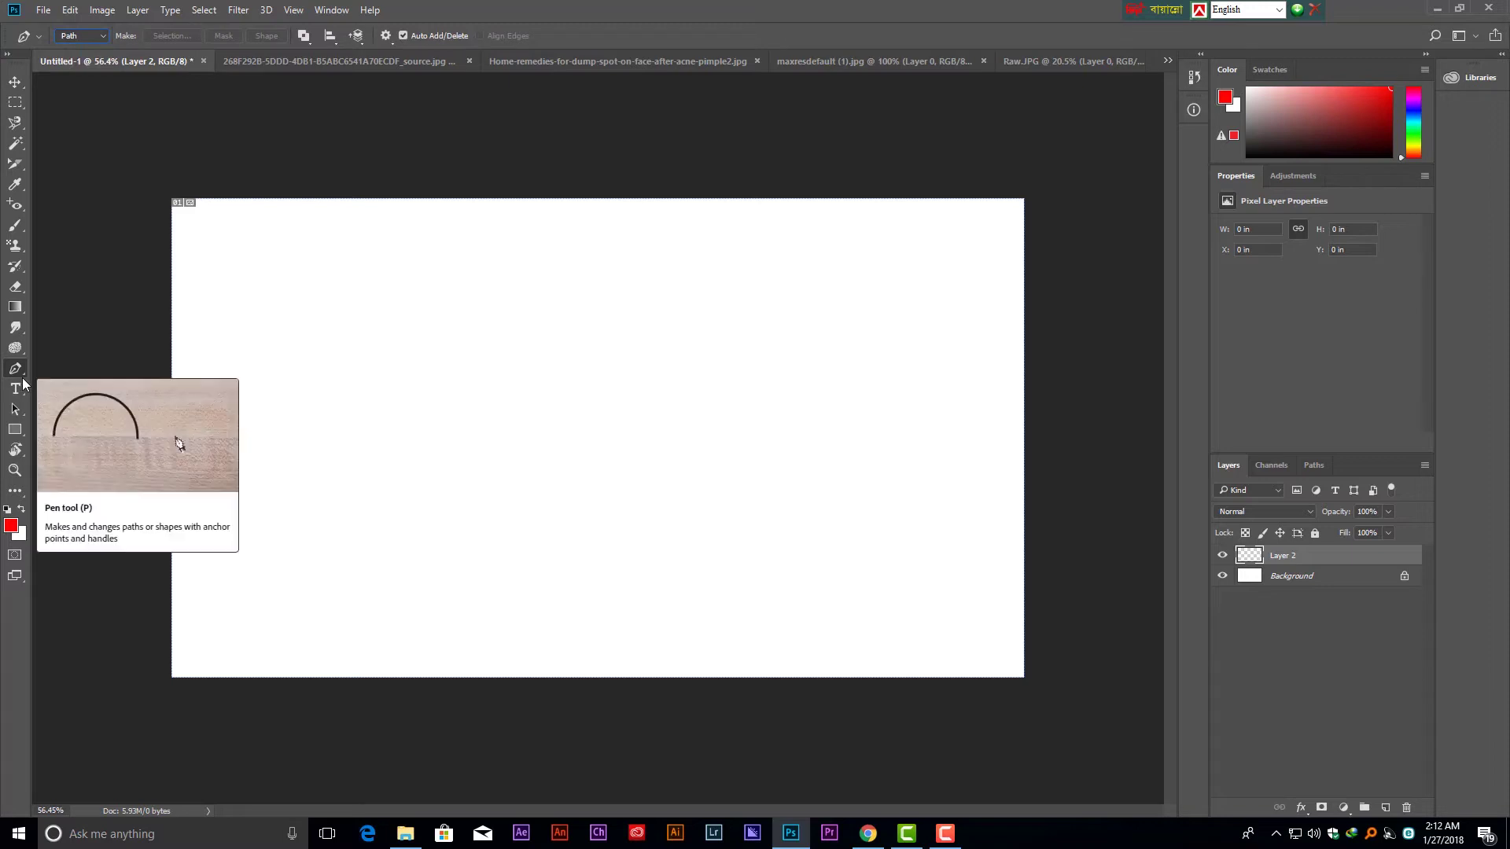
pyautogui.click(84, 33)
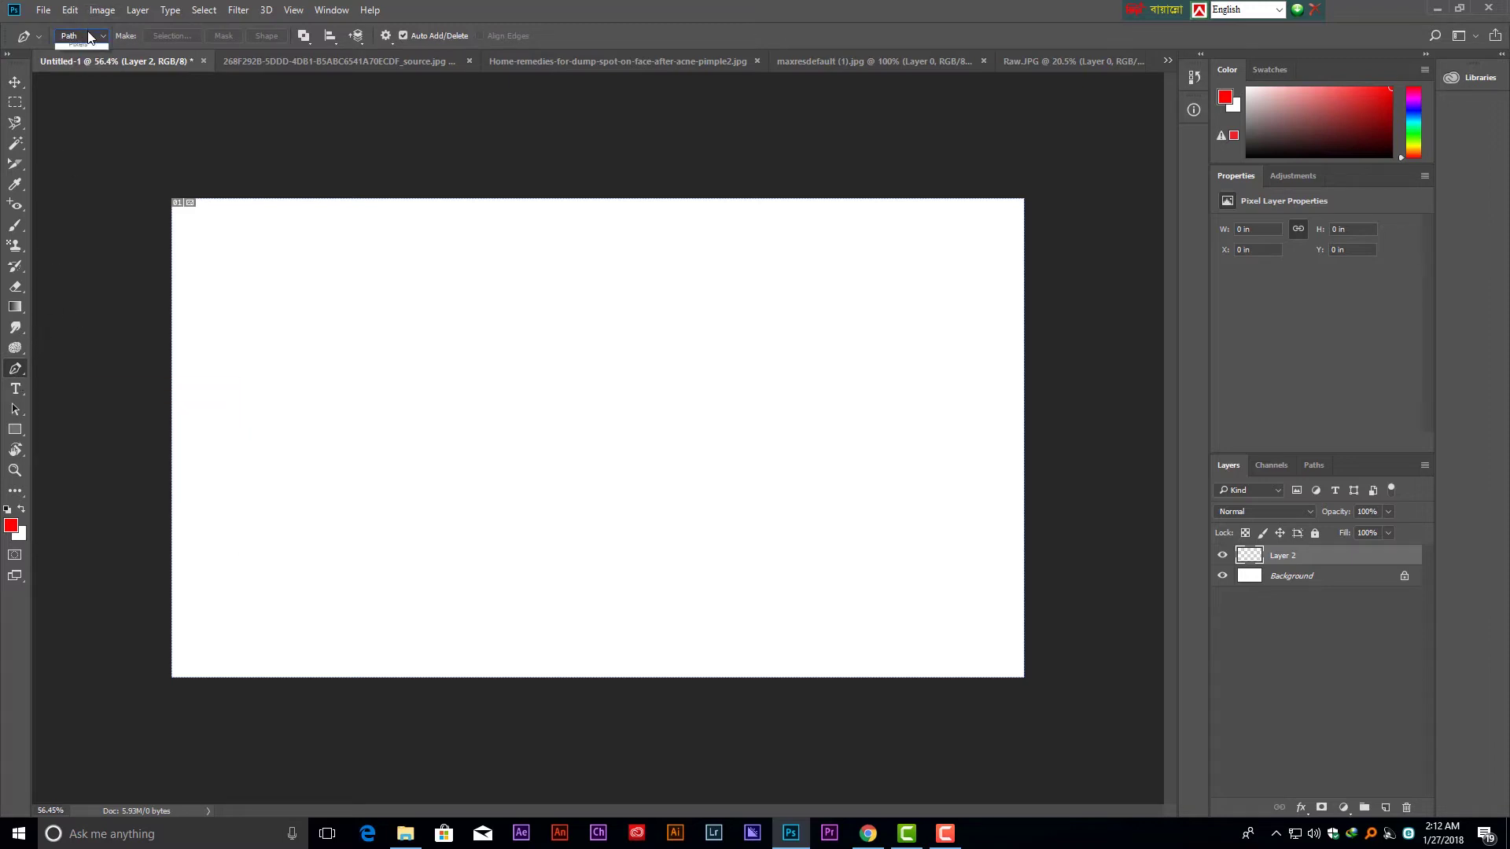
pyautogui.click(87, 48)
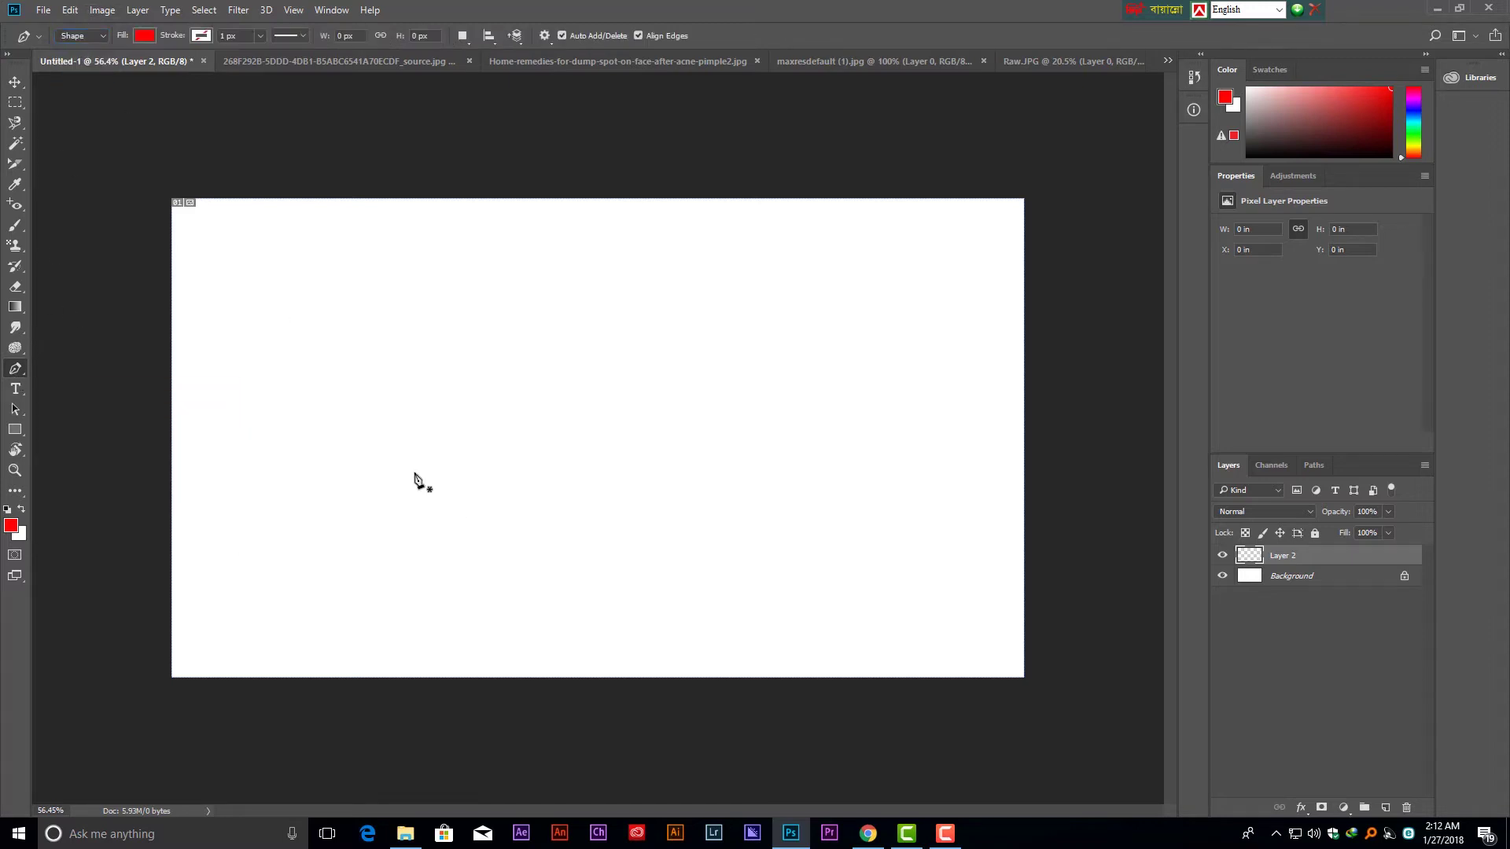
# Draw a first red polygon shape, then drag its layer to the trash.
pyautogui.click(709, 462)
pyautogui.click(688, 395)
pyautogui.click(624, 370)
pyautogui.click(489, 407)
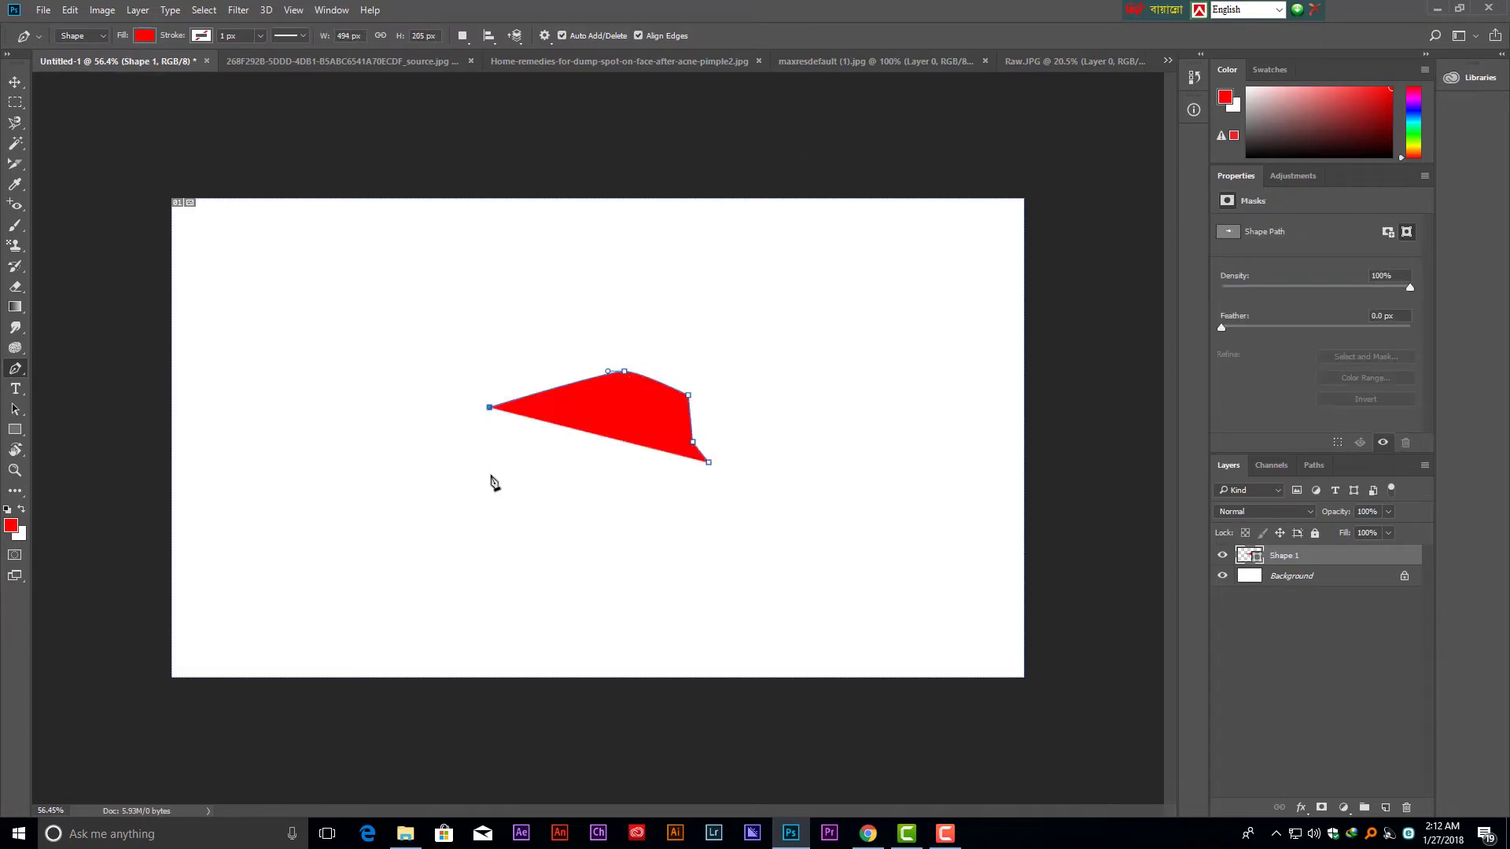
pyautogui.click(489, 474)
pyautogui.click(406, 498)
pyautogui.moveTo(368, 536); pyautogui.dragTo(347, 555)
pyautogui.click(424, 587)
pyautogui.click(519, 583)
pyautogui.click(606, 562)
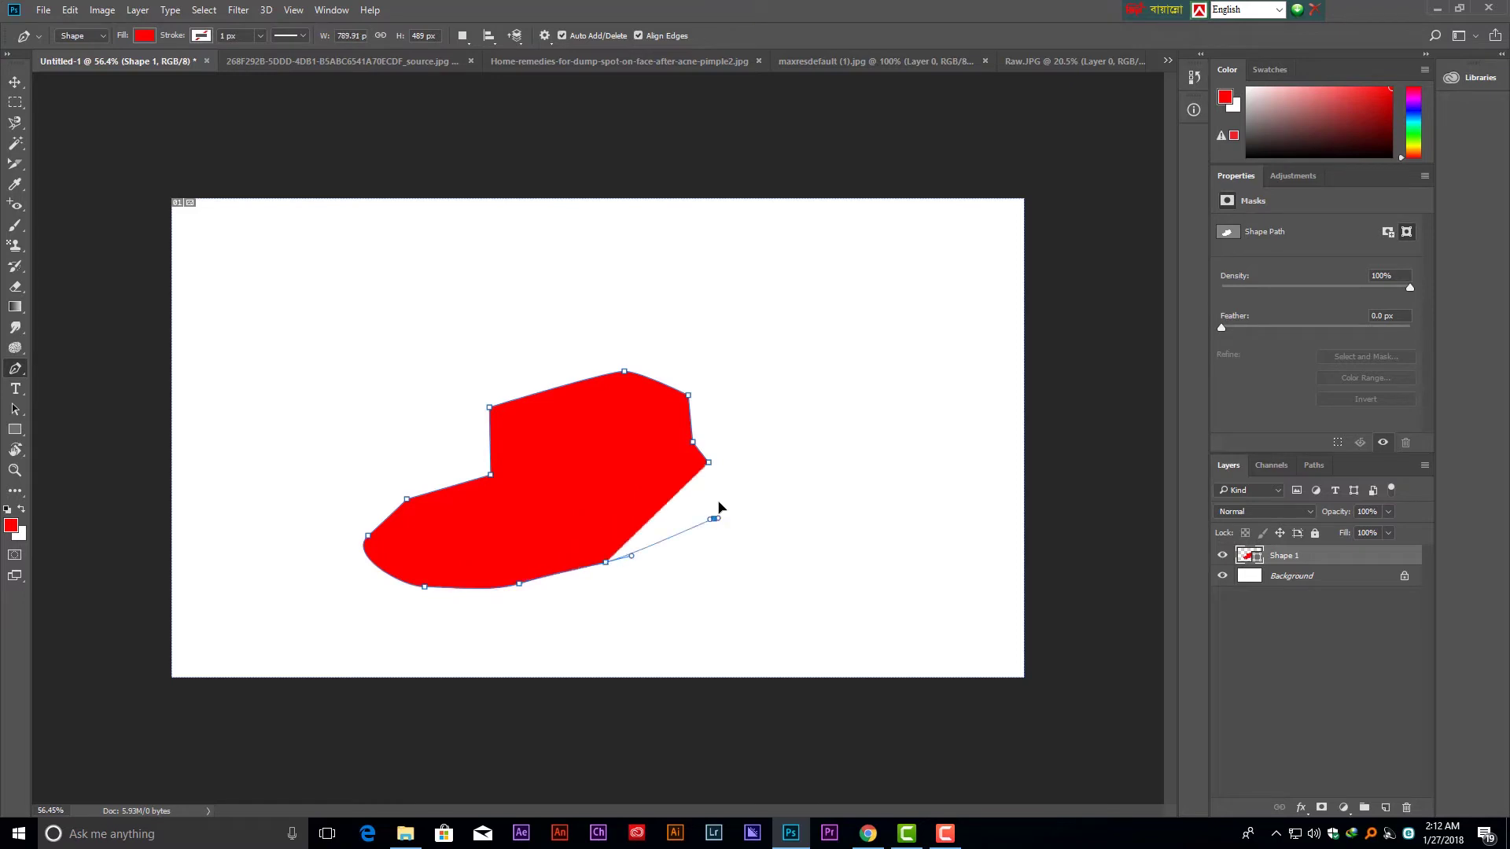
pyautogui.click(714, 518)
pyautogui.click(714, 469)
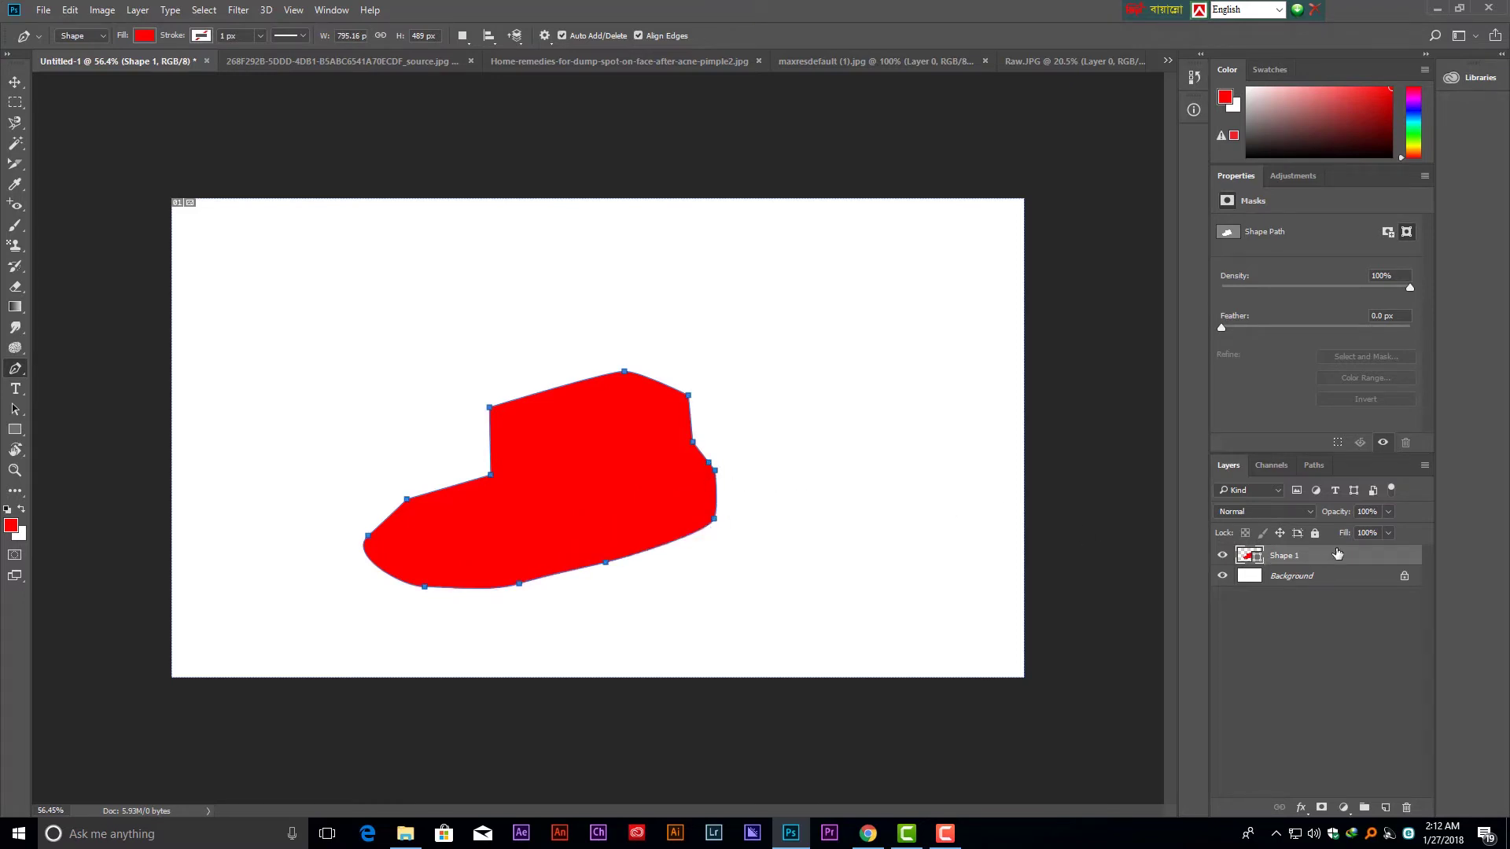
pyautogui.moveTo(1258, 558); pyautogui.dragTo(1406, 808)
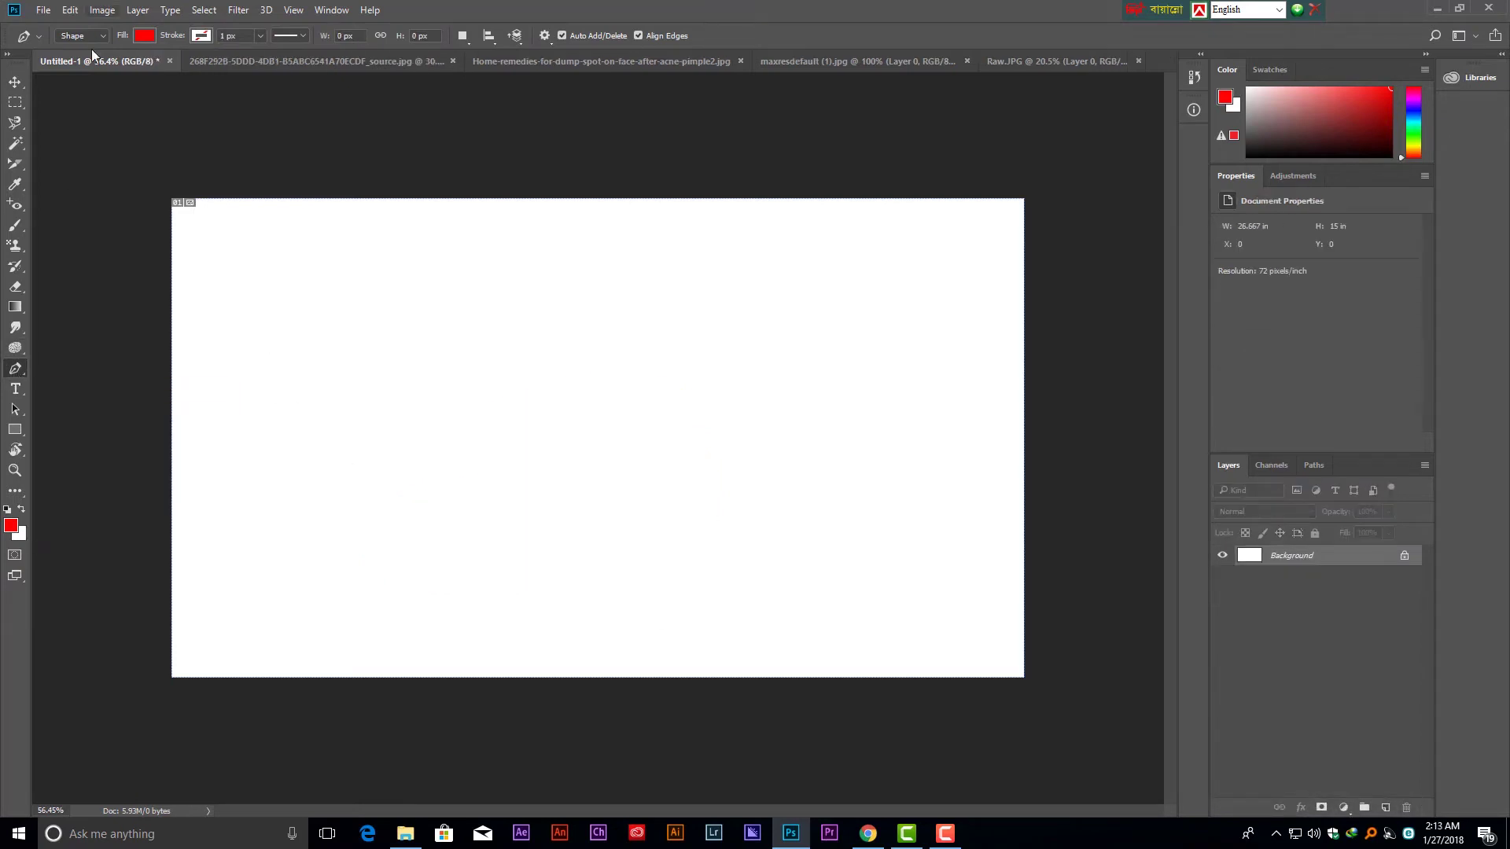
# Redraw the red shape with anchors across its top, left side and bottom.
pyautogui.click(786, 437)
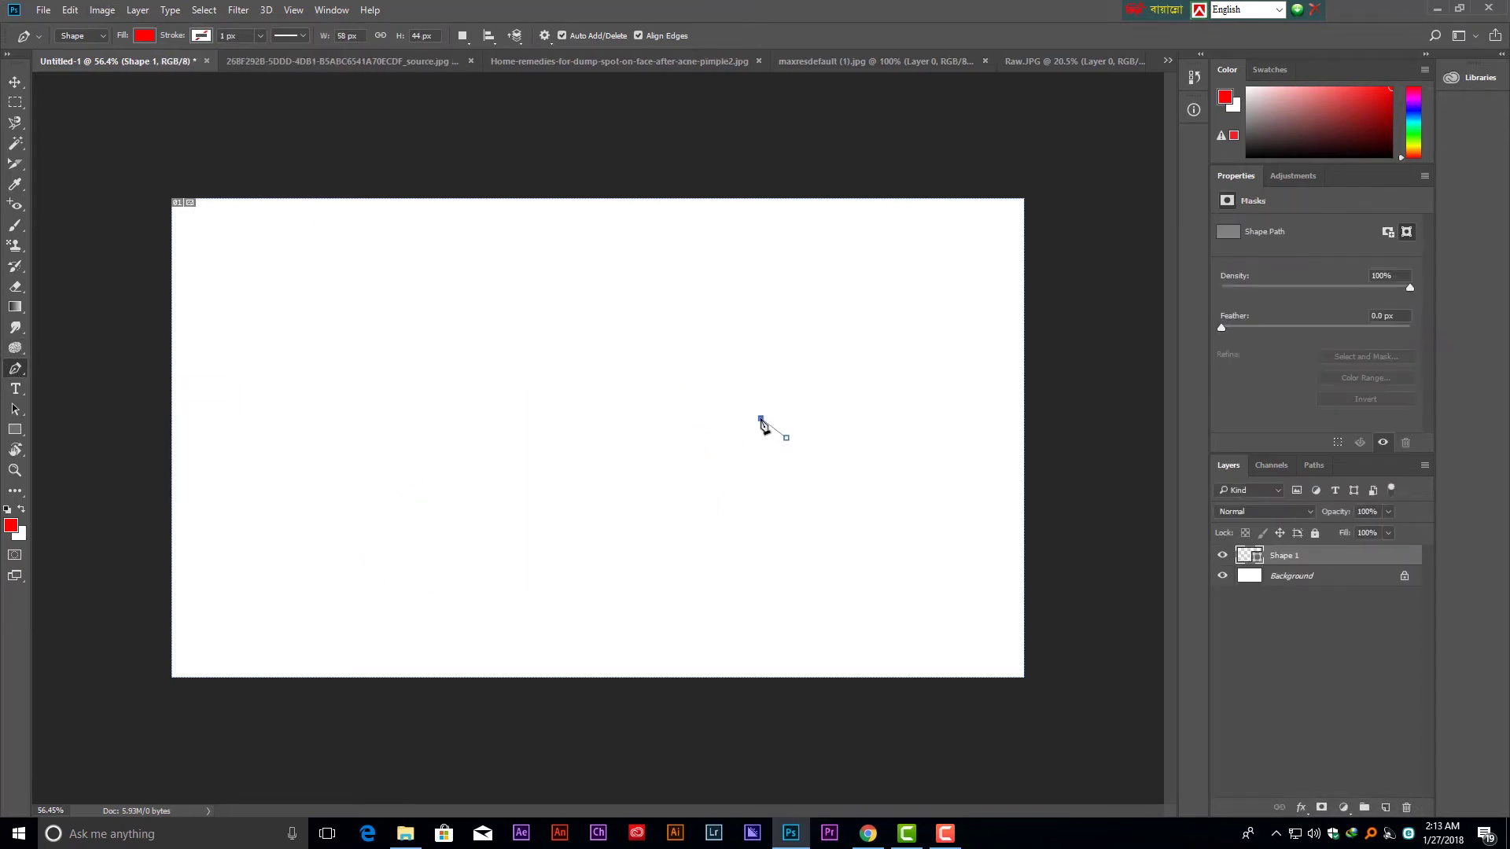
pyautogui.click(754, 354)
pyautogui.click(680, 355)
pyautogui.click(598, 393)
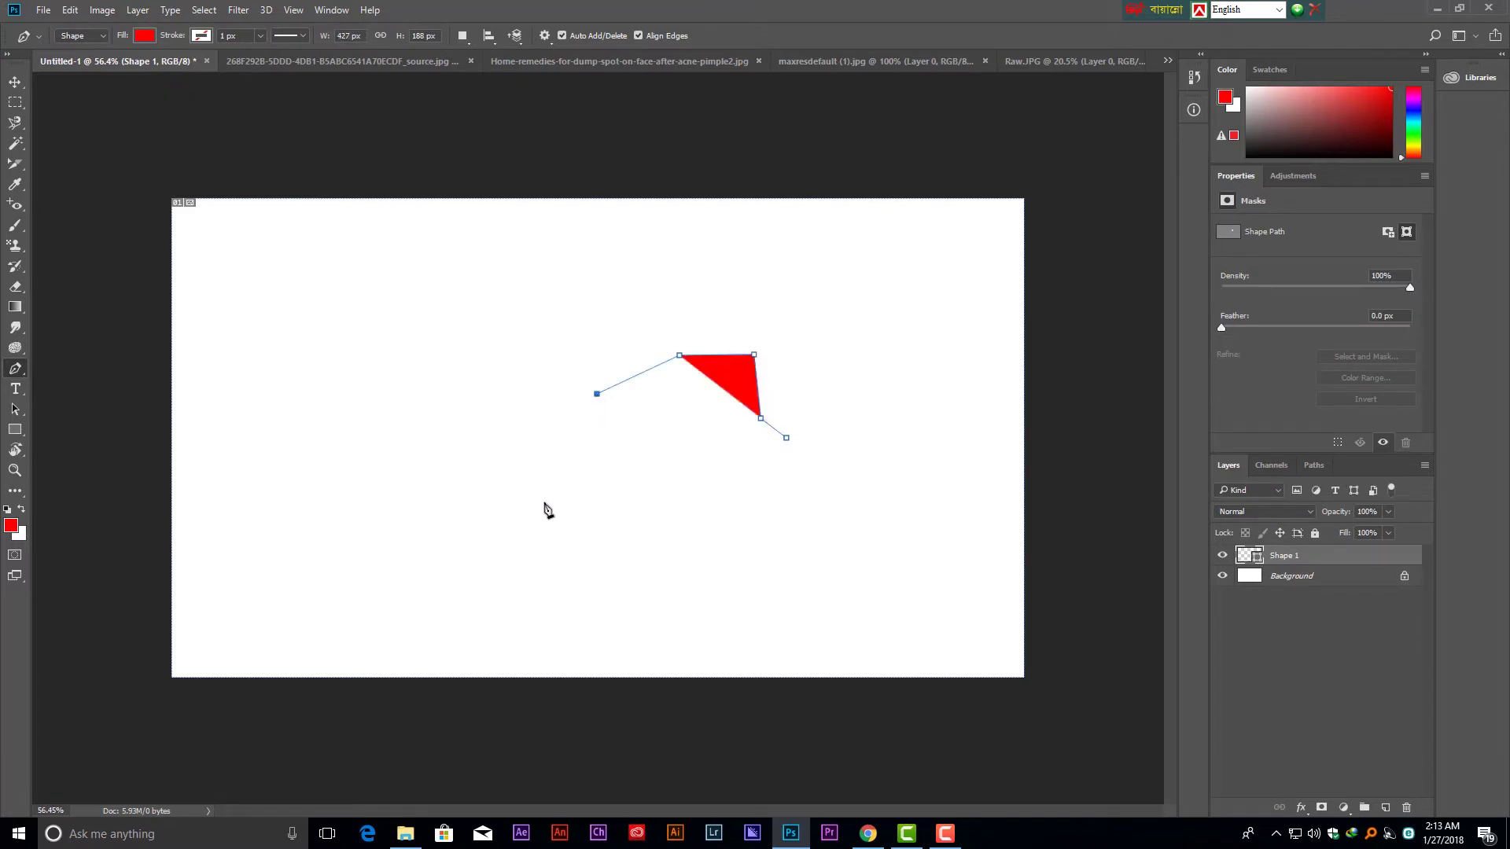
pyautogui.click(527, 475)
pyautogui.click(307, 366)
pyautogui.click(196, 320)
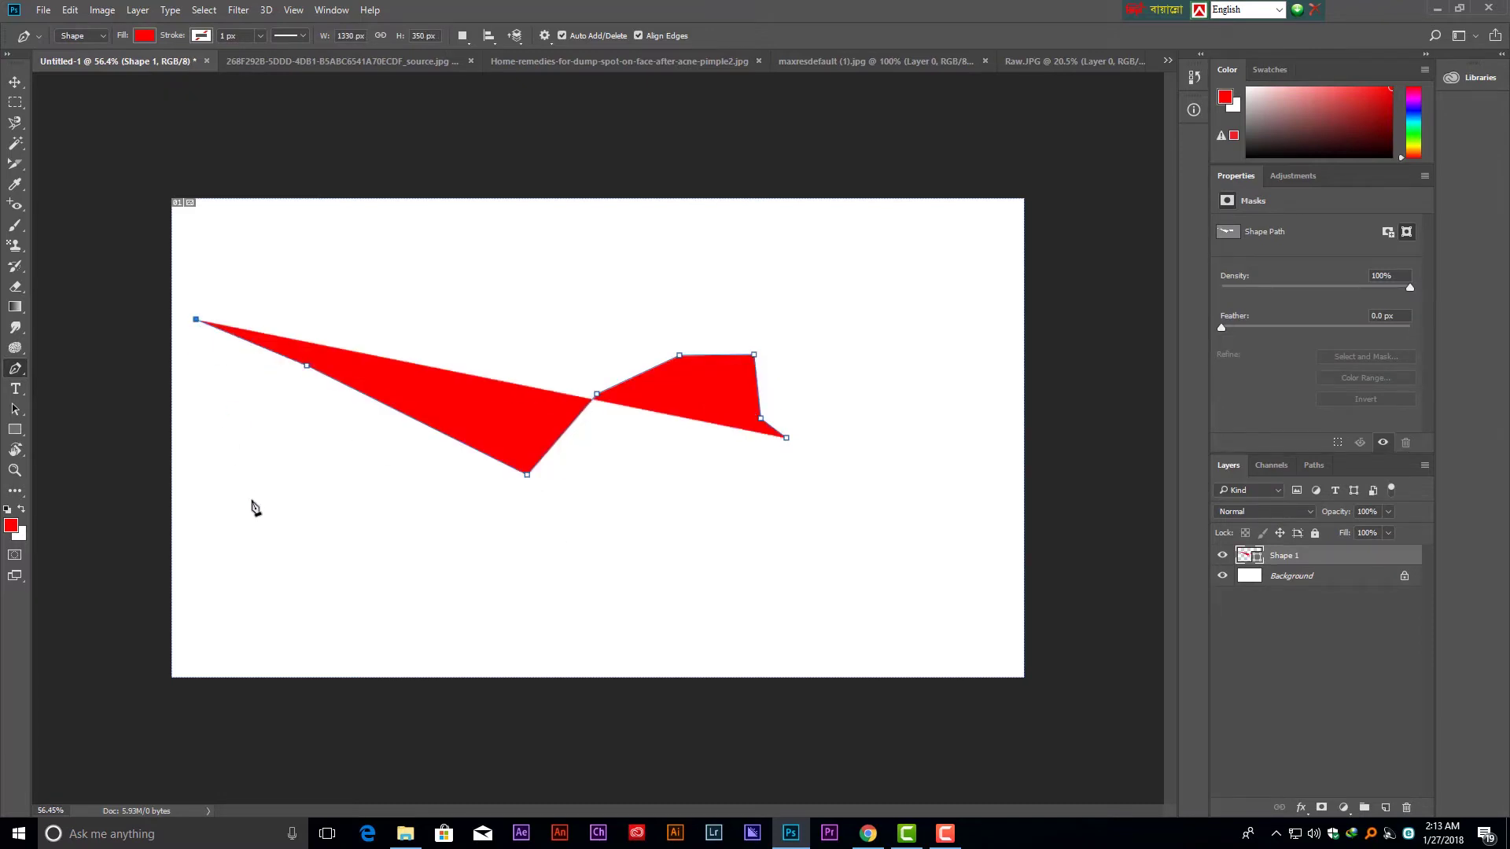
pyautogui.moveTo(252, 500); pyautogui.dragTo(379, 504)
pyautogui.click(287, 611)
pyautogui.click(537, 557)
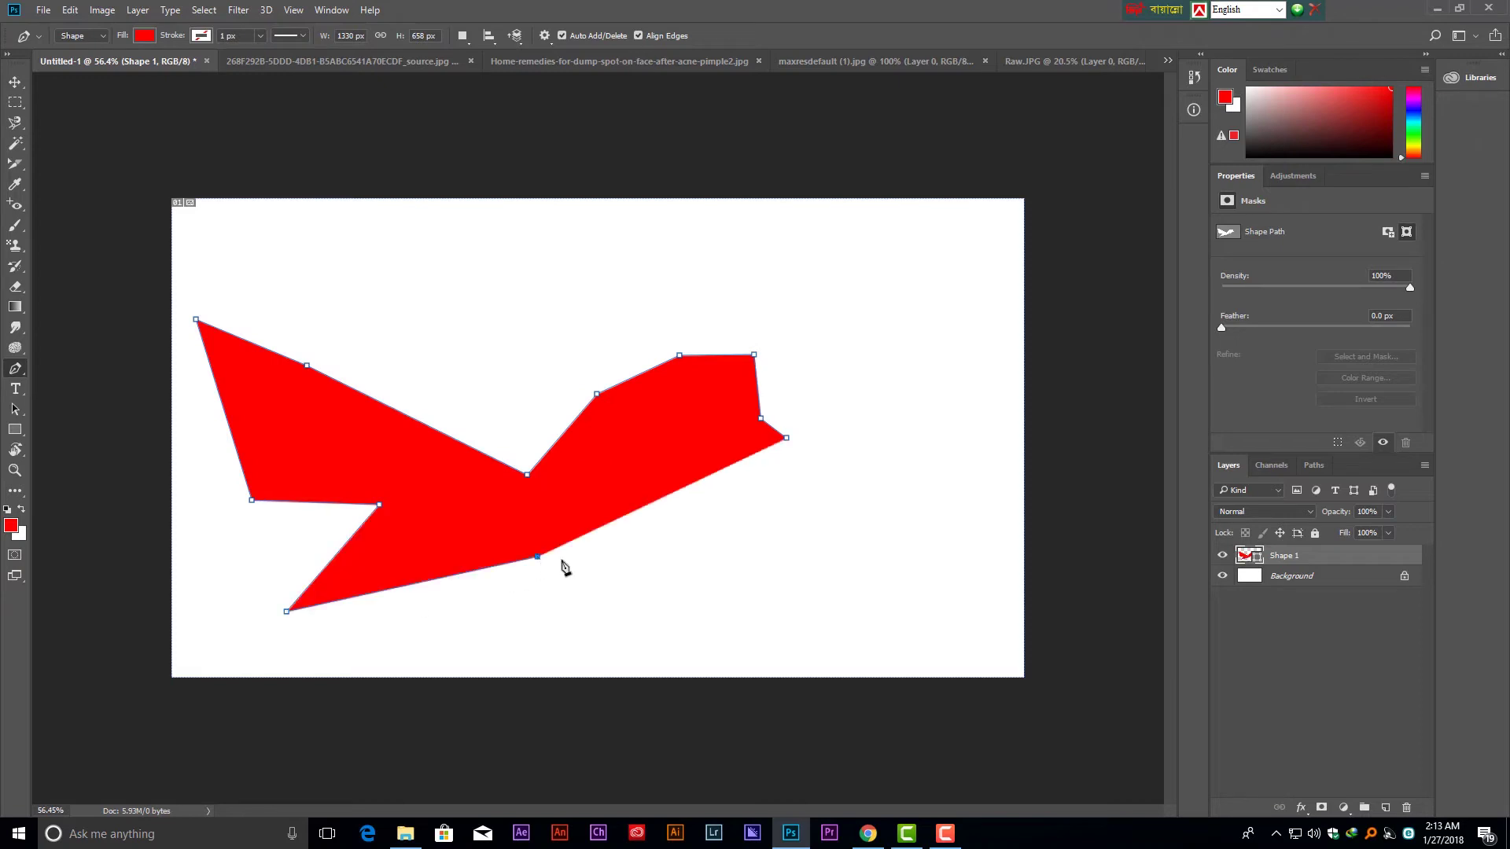
pyautogui.click(684, 578)
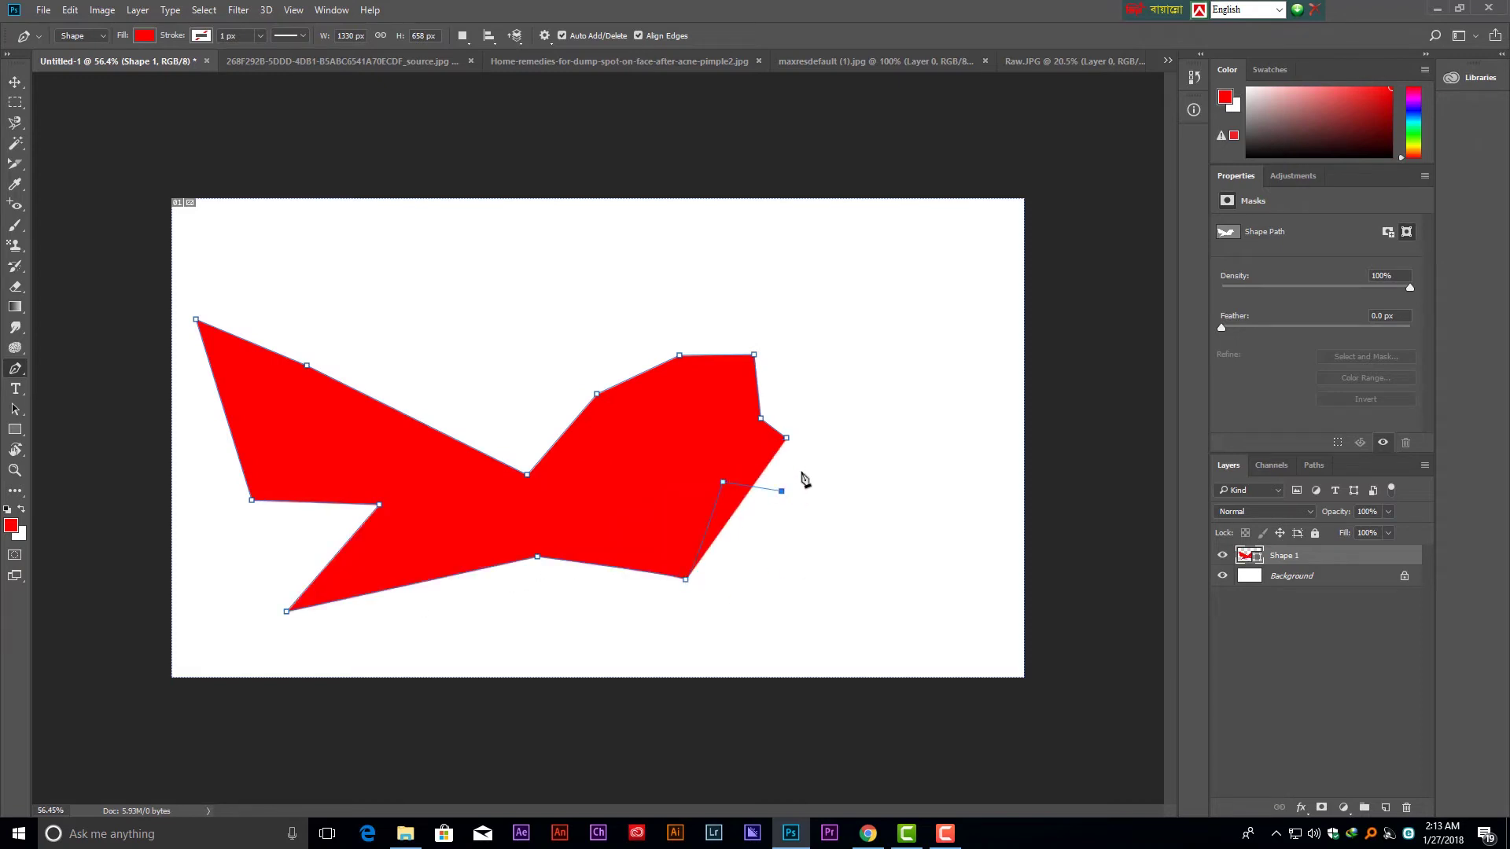
# Form a pointed beak on the right side and close the red shape.
pyautogui.click(723, 482)
pyautogui.click(780, 491)
pyautogui.click(802, 468)
pyautogui.click(840, 485)
pyautogui.click(773, 429)
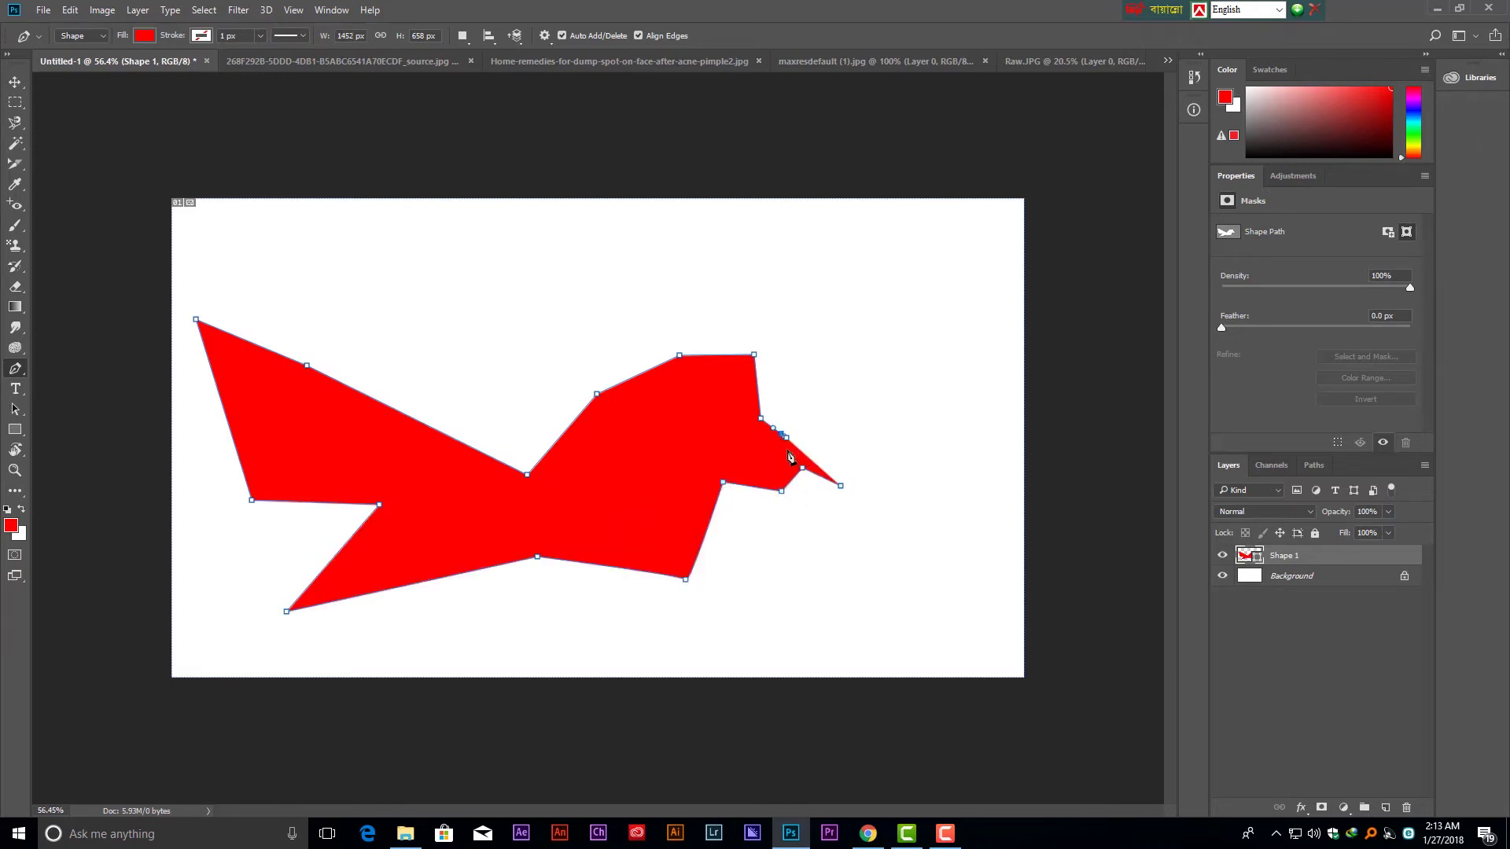
pyautogui.click(789, 438)
# Use the Convert Point Tool to curve Shape 1's upper-left anchors and middle edge.
pyautogui.rightClick(16, 370)
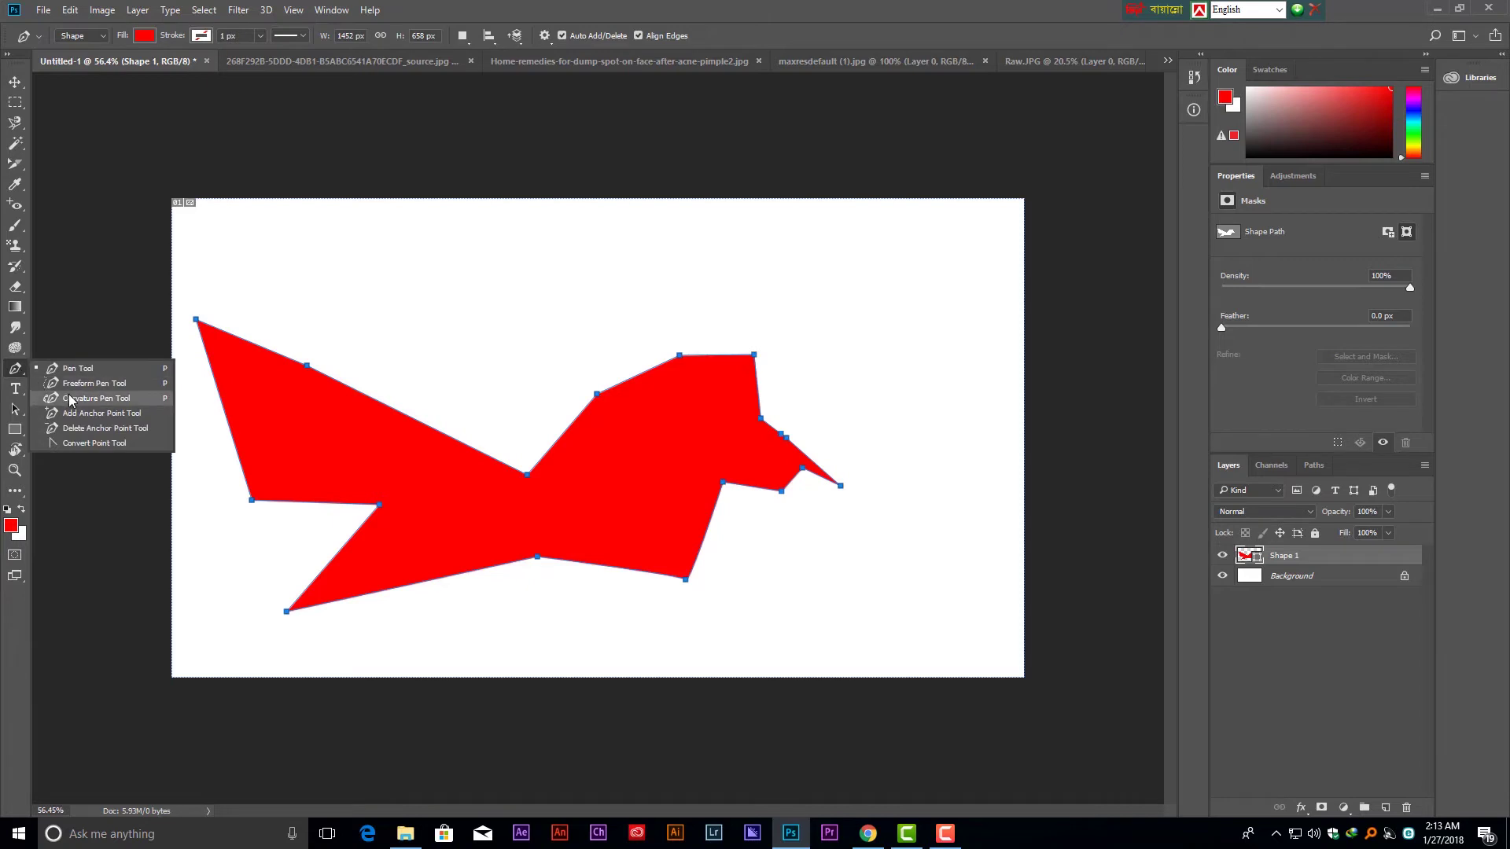
pyautogui.click(97, 443)
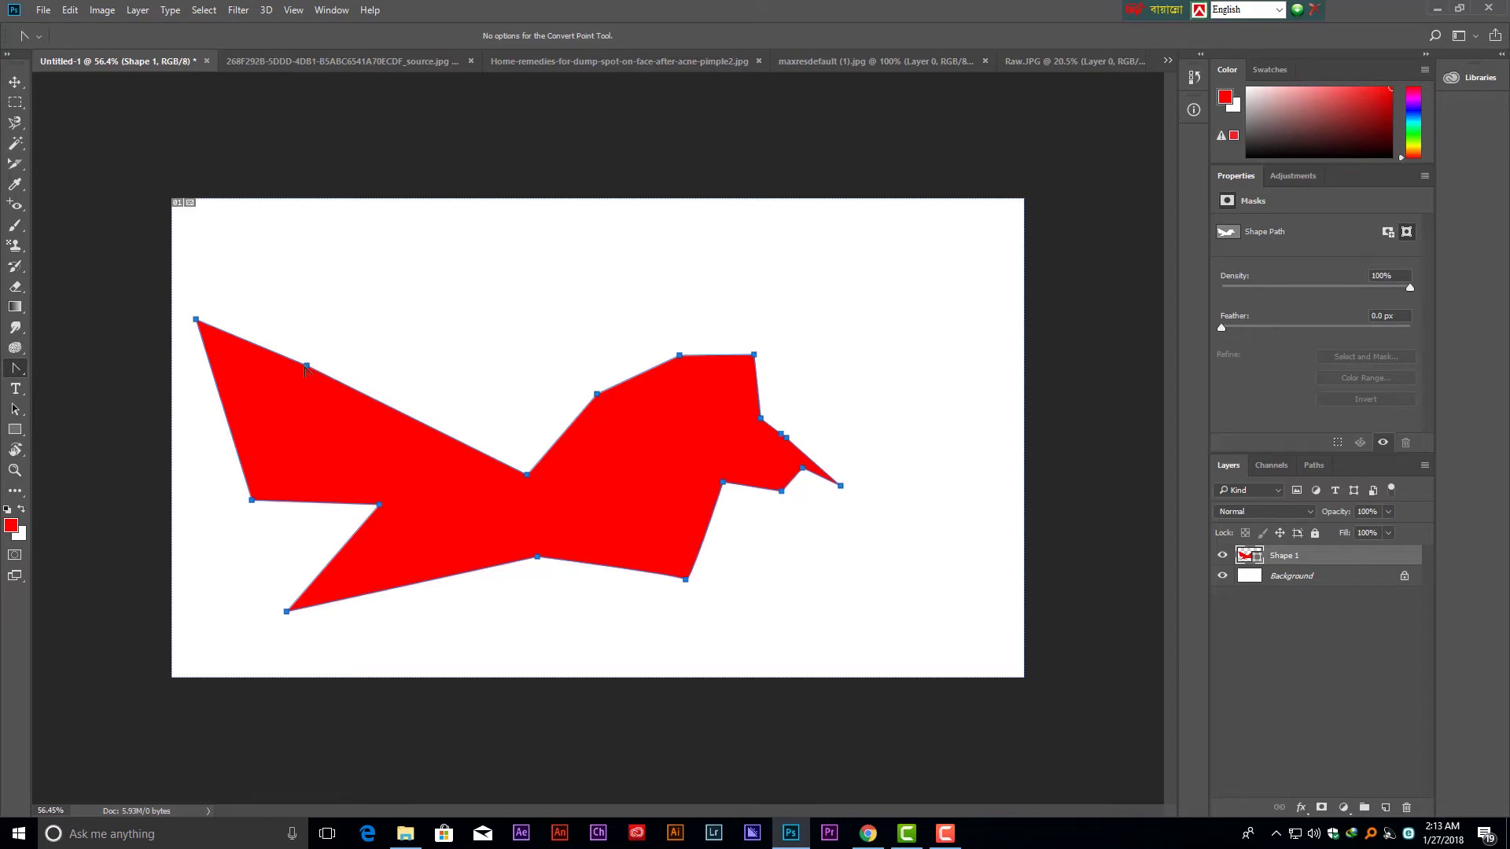
pyautogui.moveTo(306, 365); pyautogui.dragTo(262, 349)
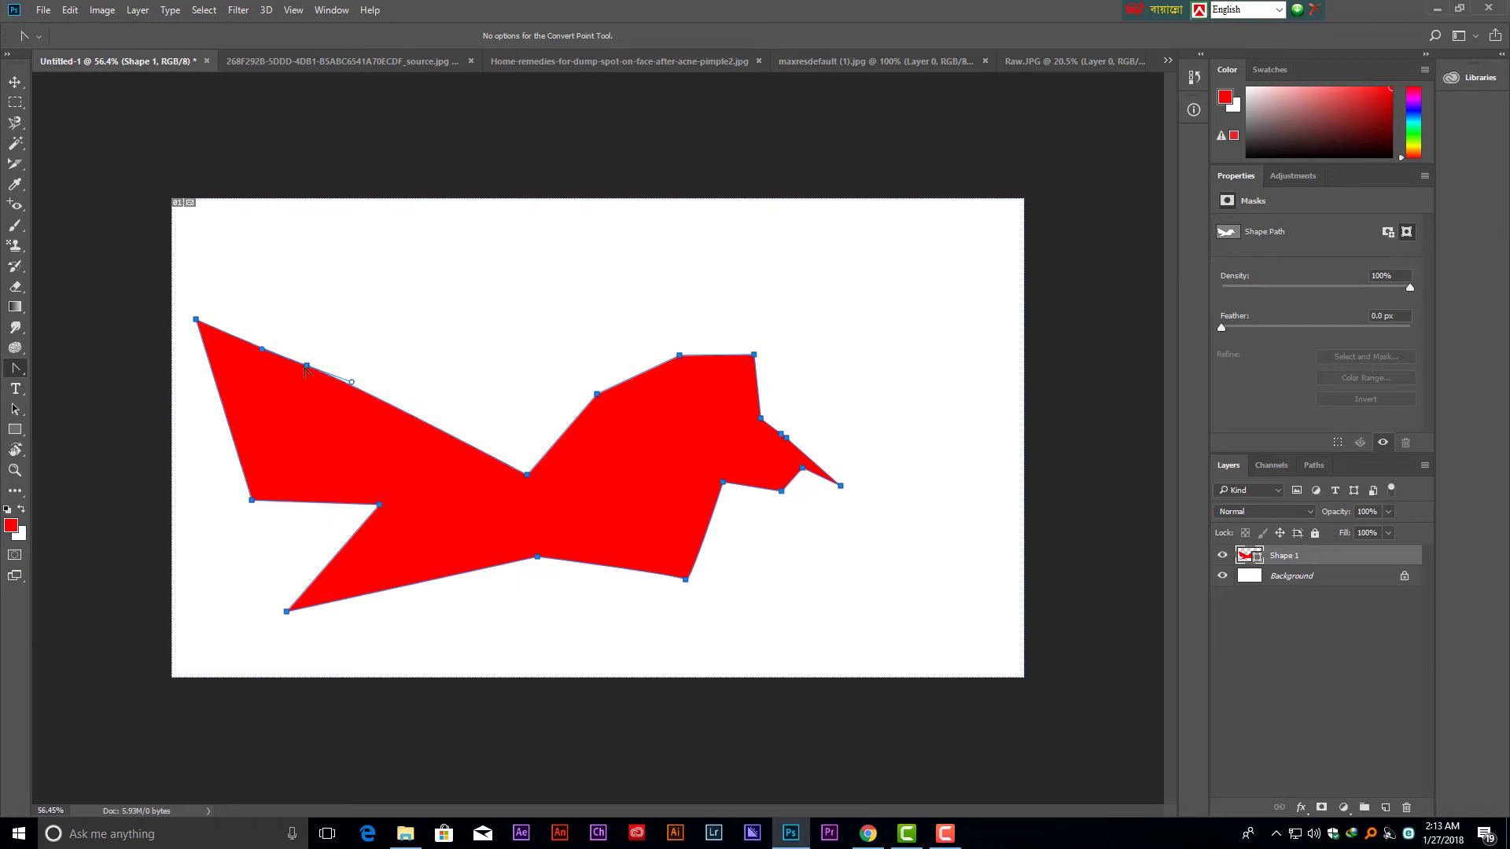
pyautogui.moveTo(307, 367); pyautogui.dragTo(271, 357)
pyautogui.moveTo(311, 372); pyautogui.dragTo(297, 368)
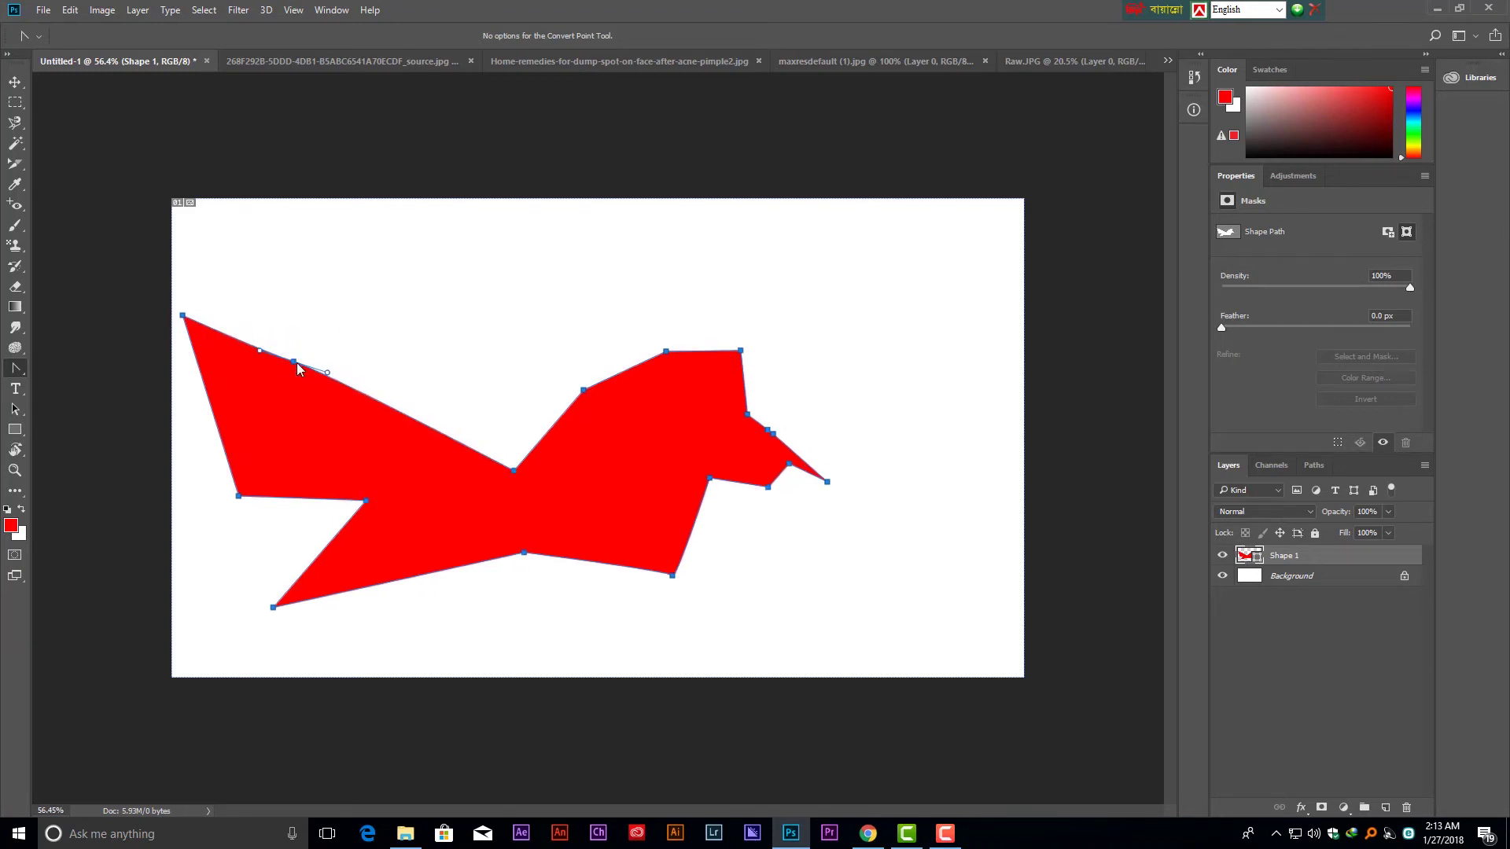
pyautogui.moveTo(312, 451); pyautogui.dragTo(301, 500)
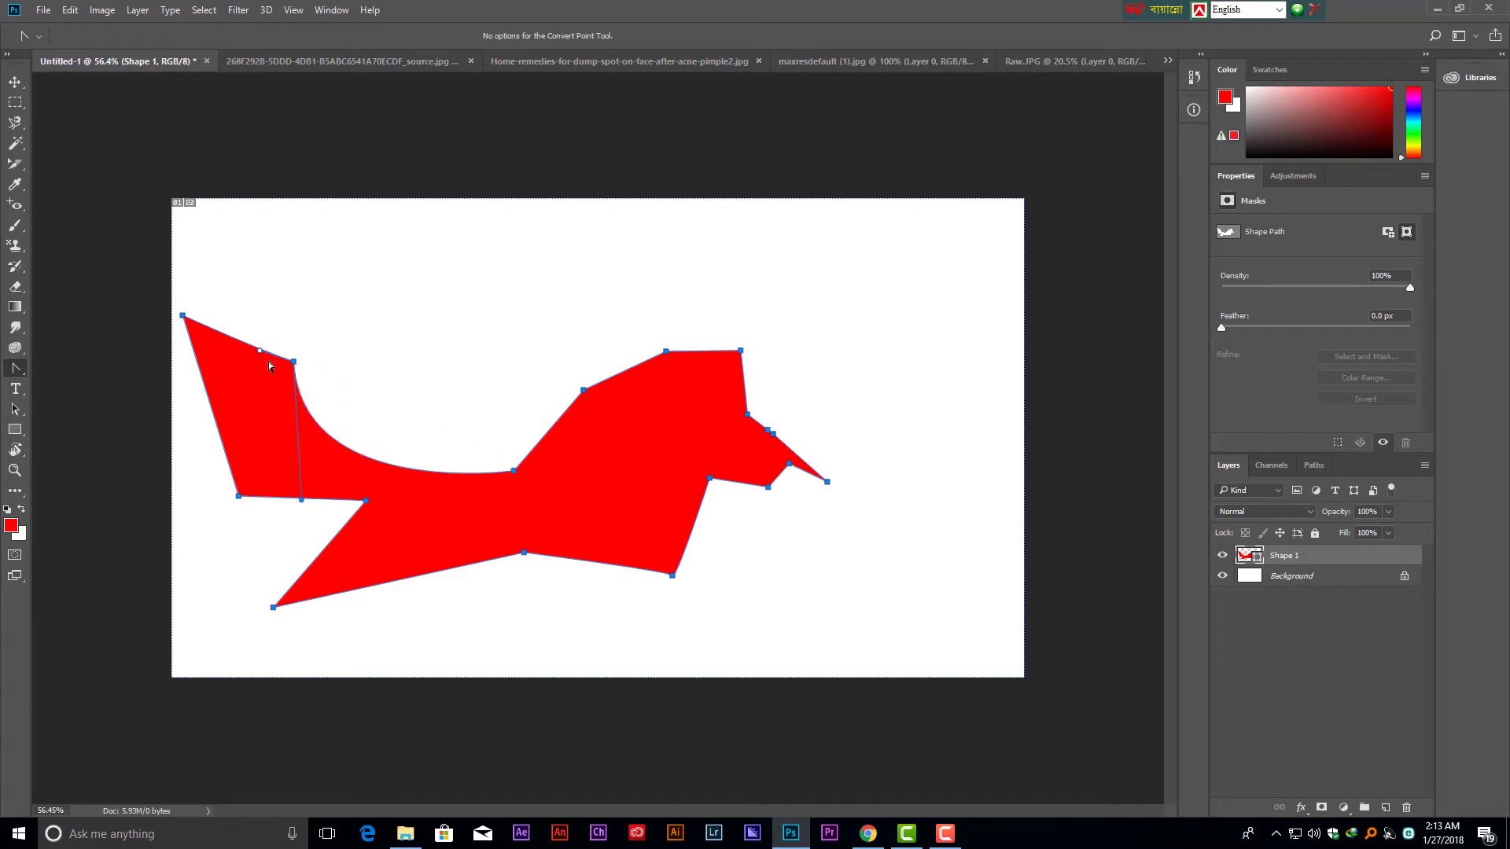
pyautogui.moveTo(260, 351); pyautogui.dragTo(292, 233)
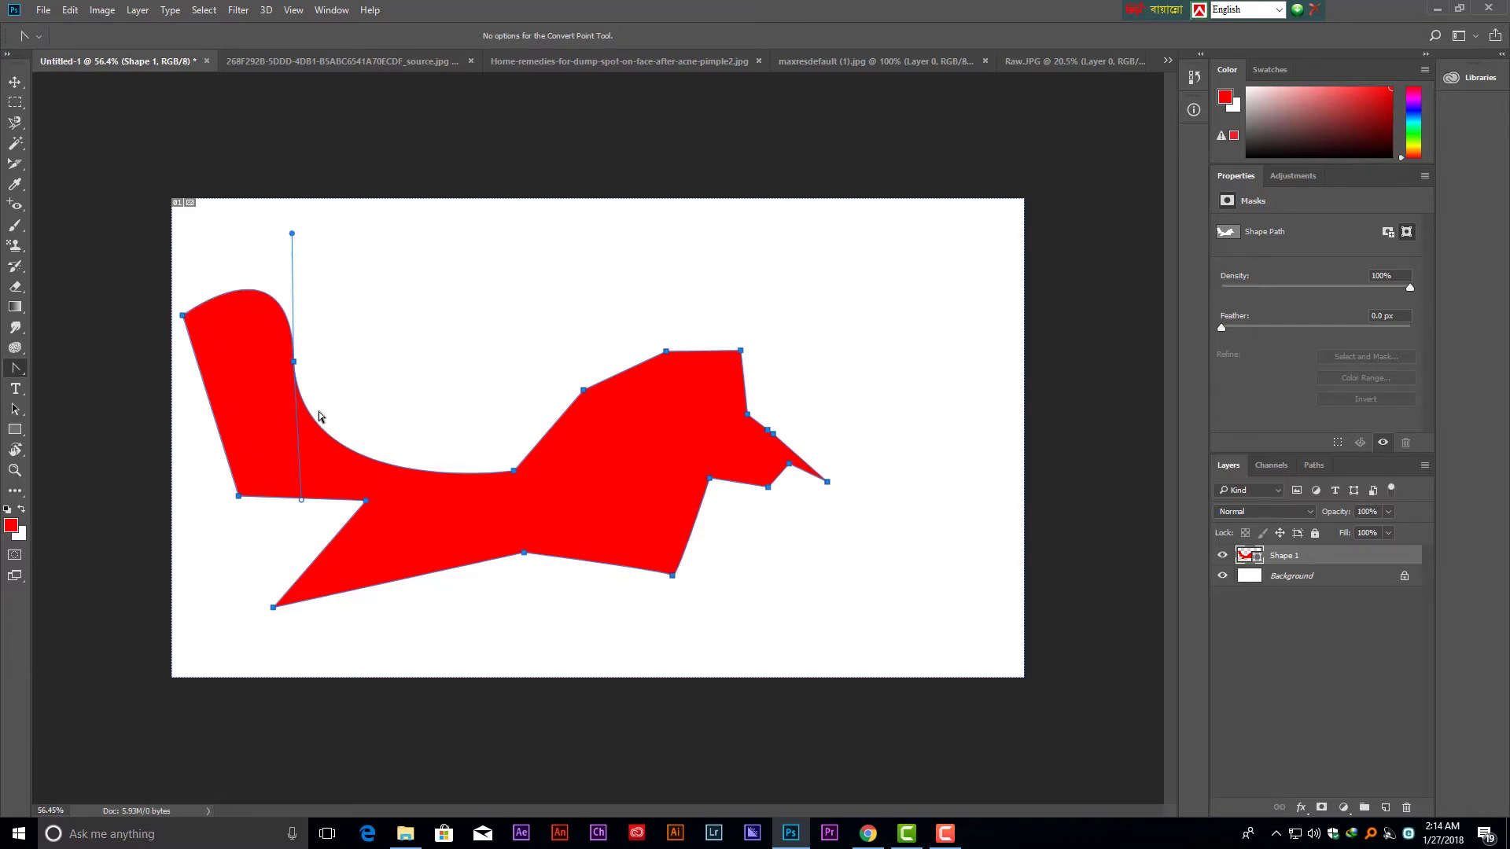
# Remove two anchors from the shape's upper edge with the Delete Anchor Point Tool.
pyautogui.rightClick(17, 369)
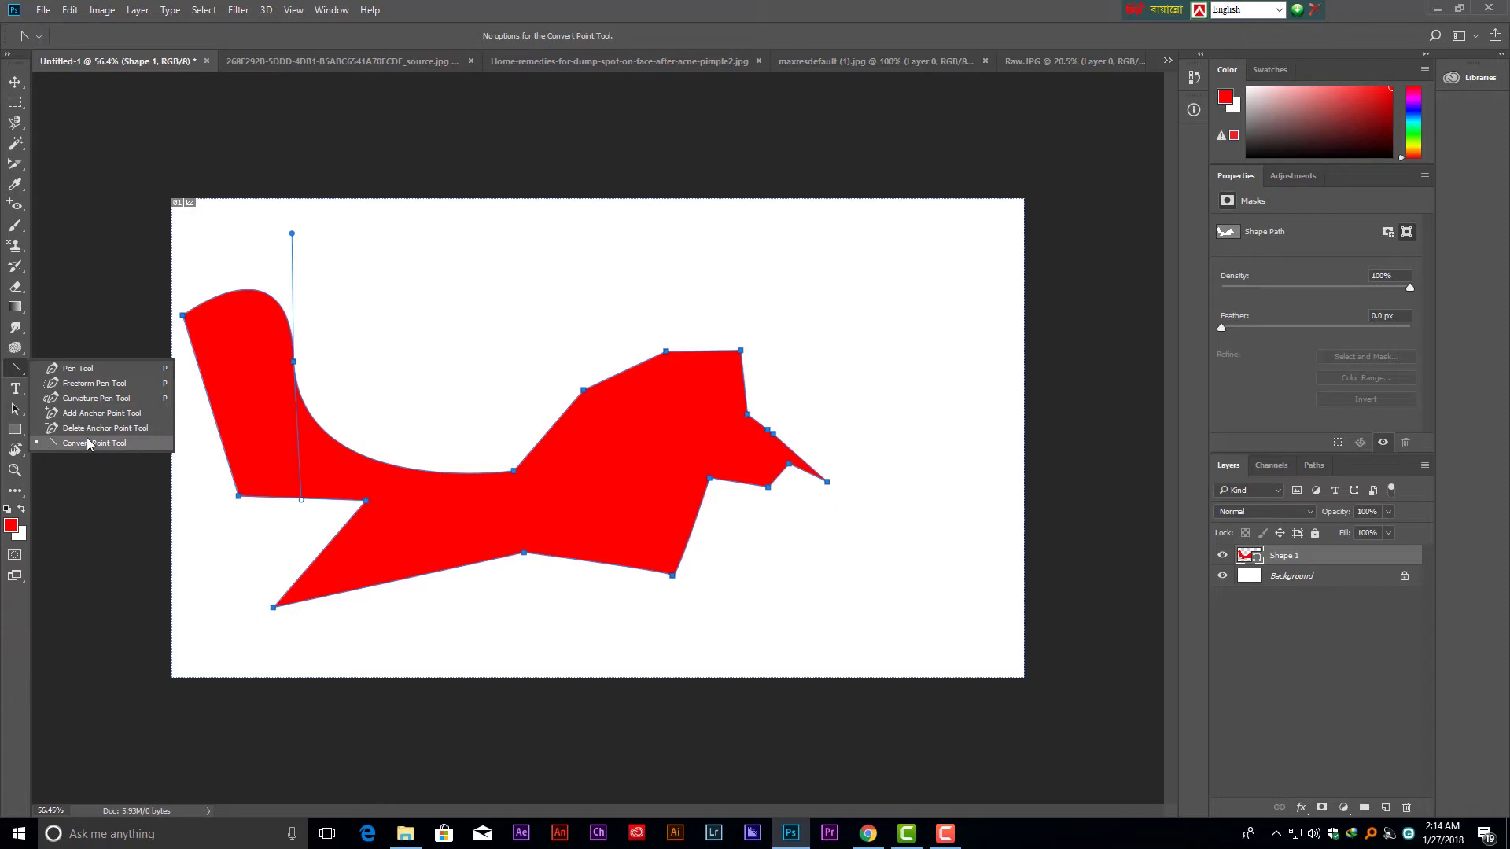
pyautogui.click(127, 430)
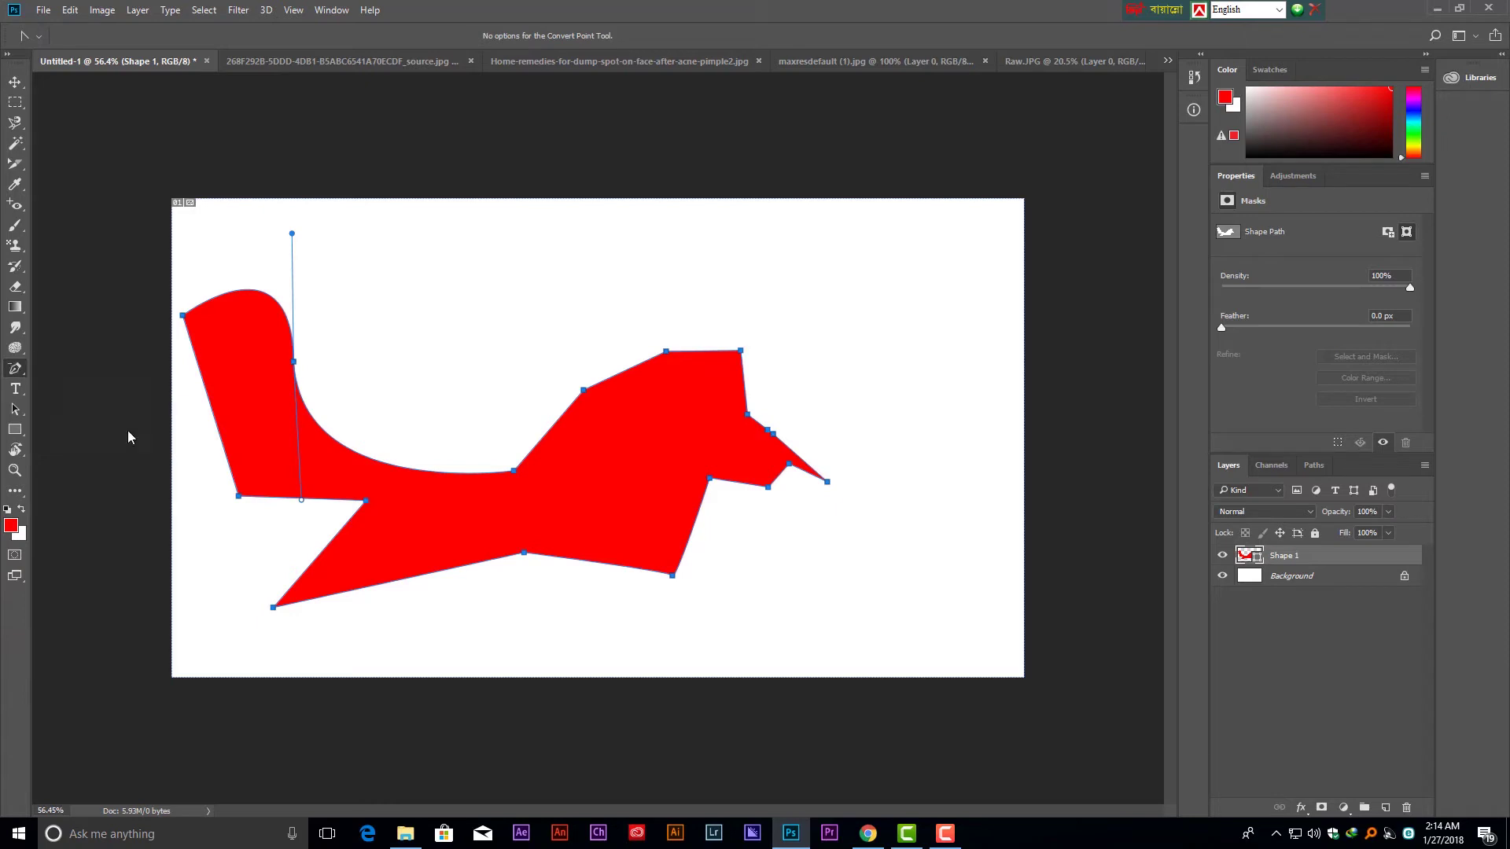
pyautogui.click(581, 390)
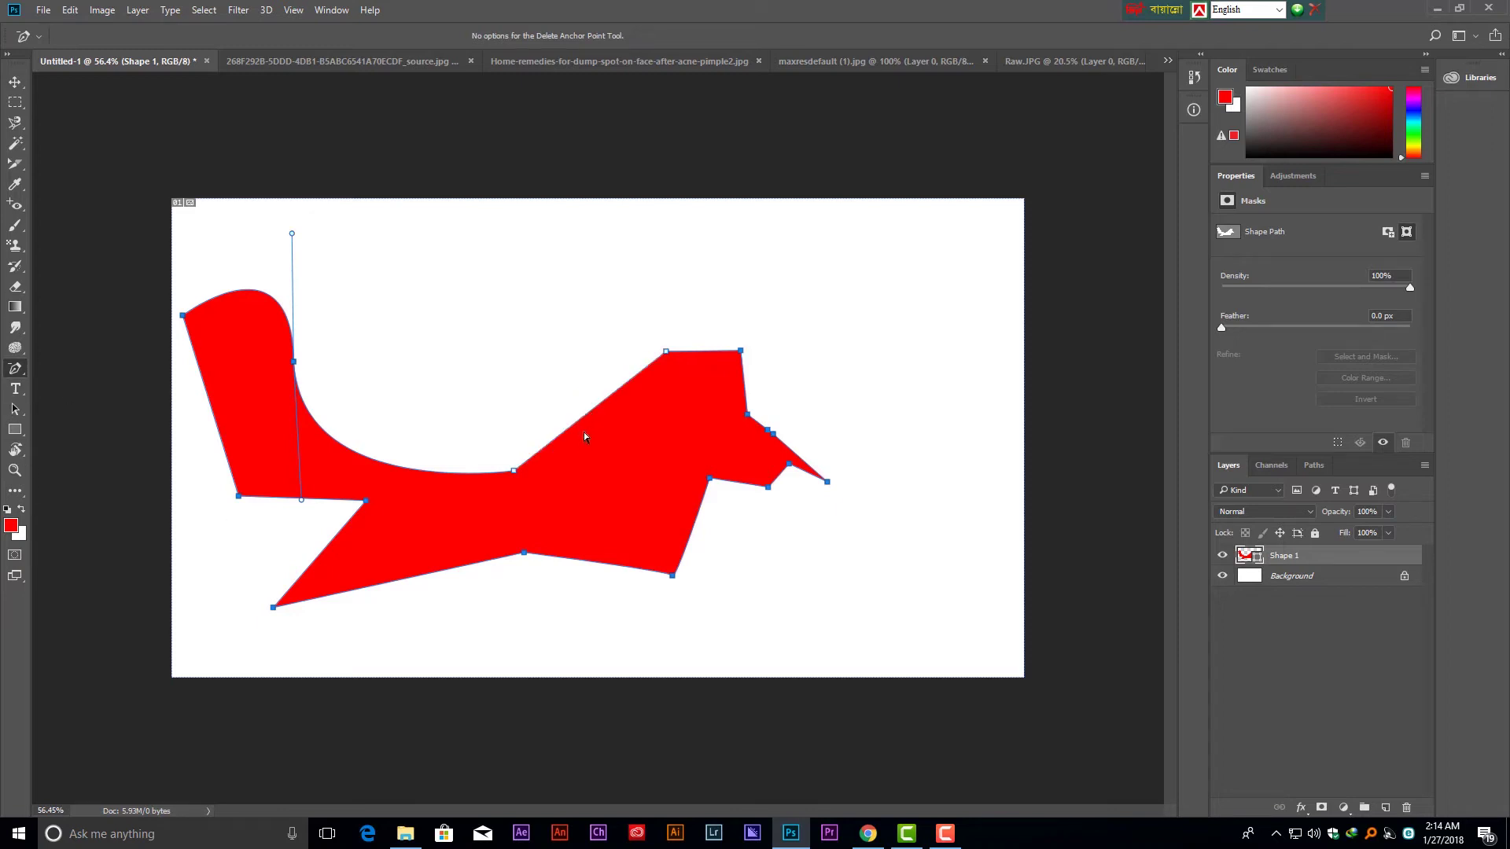
pyautogui.click(665, 351)
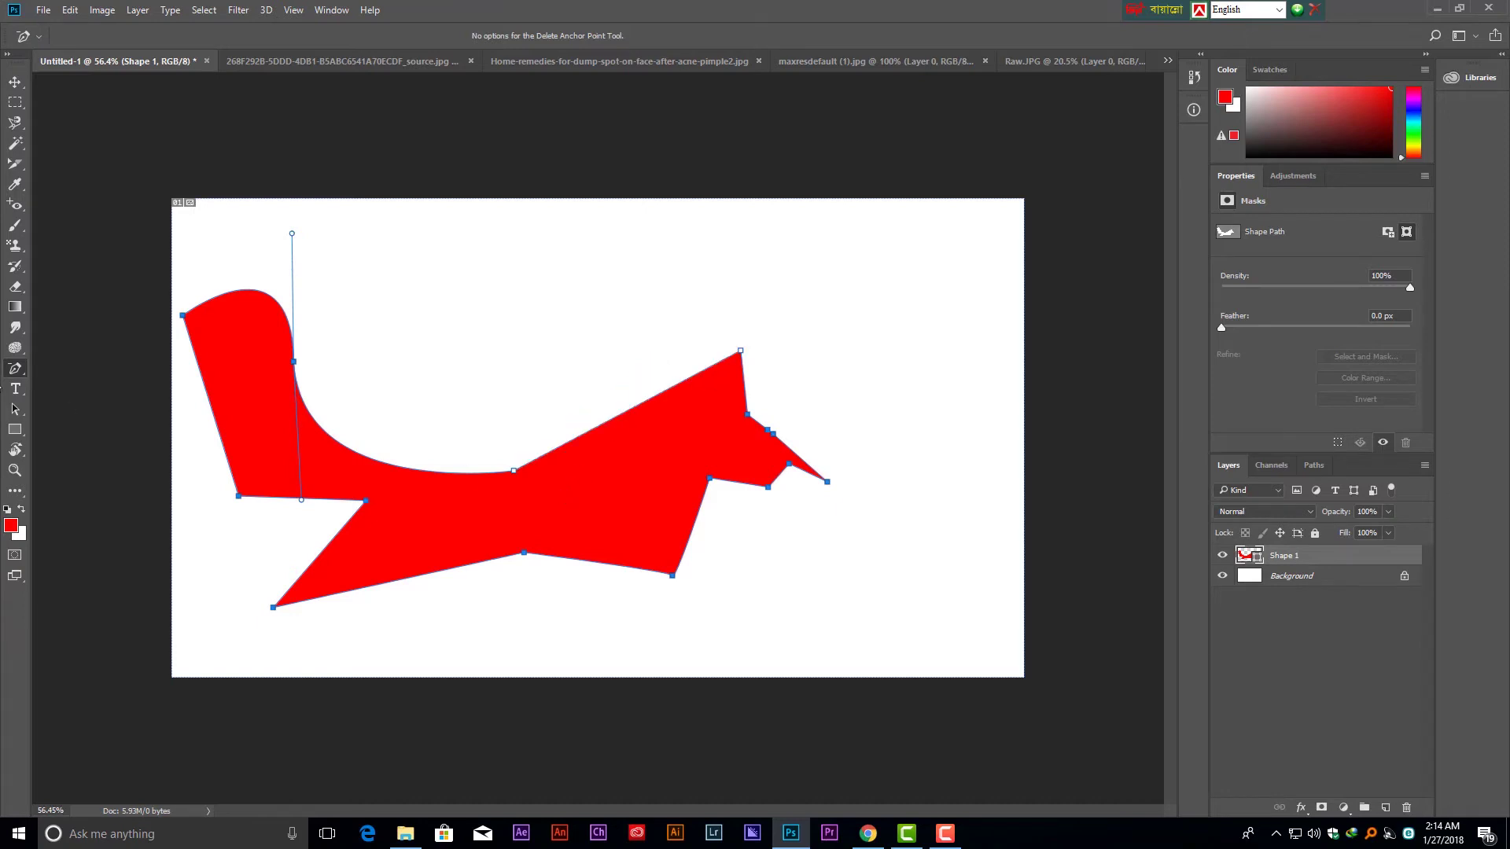
# Add a new anchor on the shape's upper right edge with the Add Anchor Point Tool.
pyautogui.rightClick(16, 372)
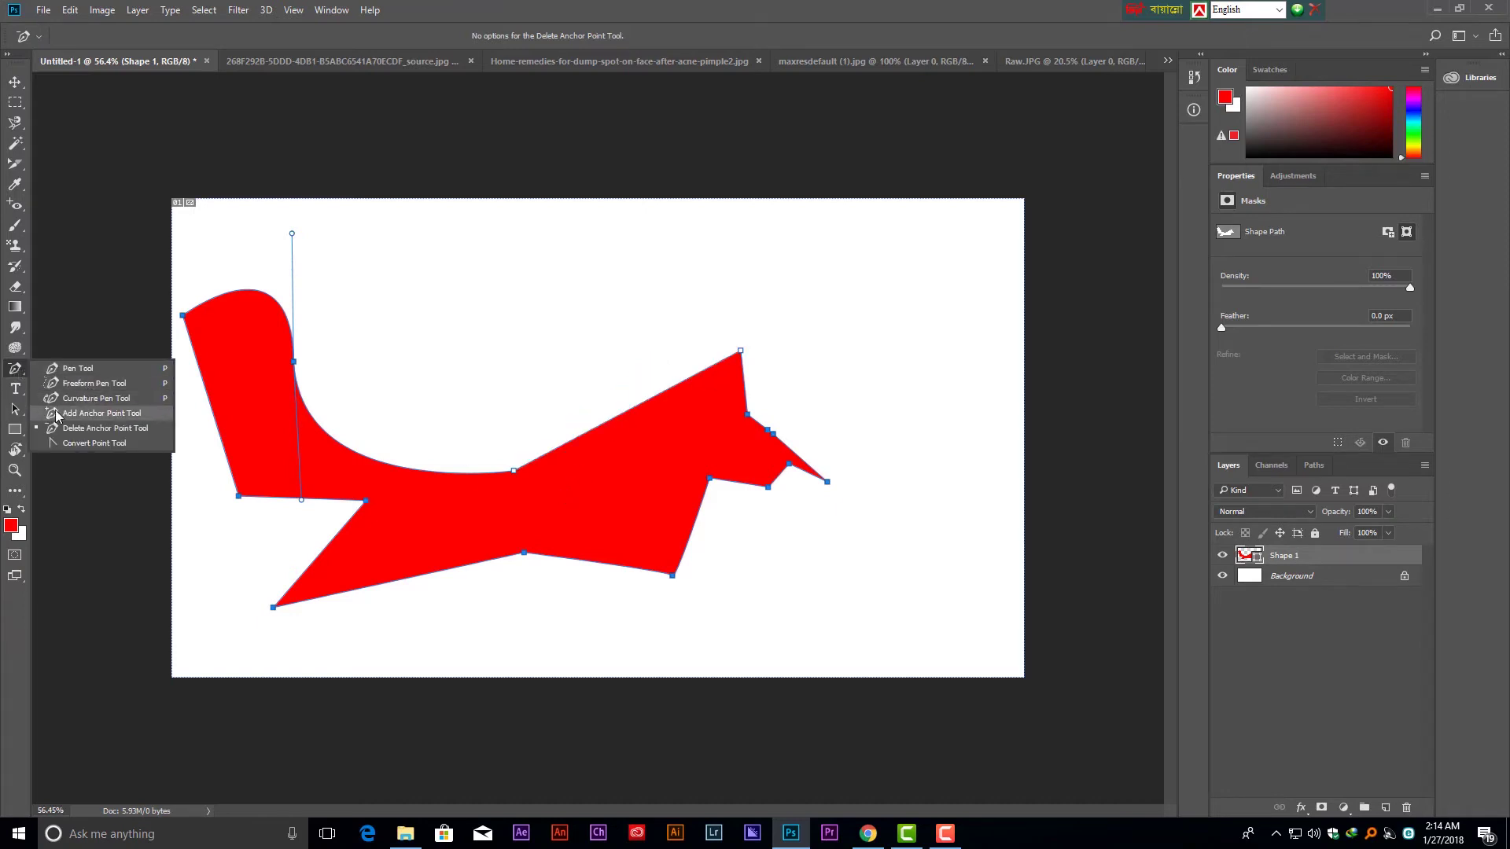
pyautogui.click(110, 414)
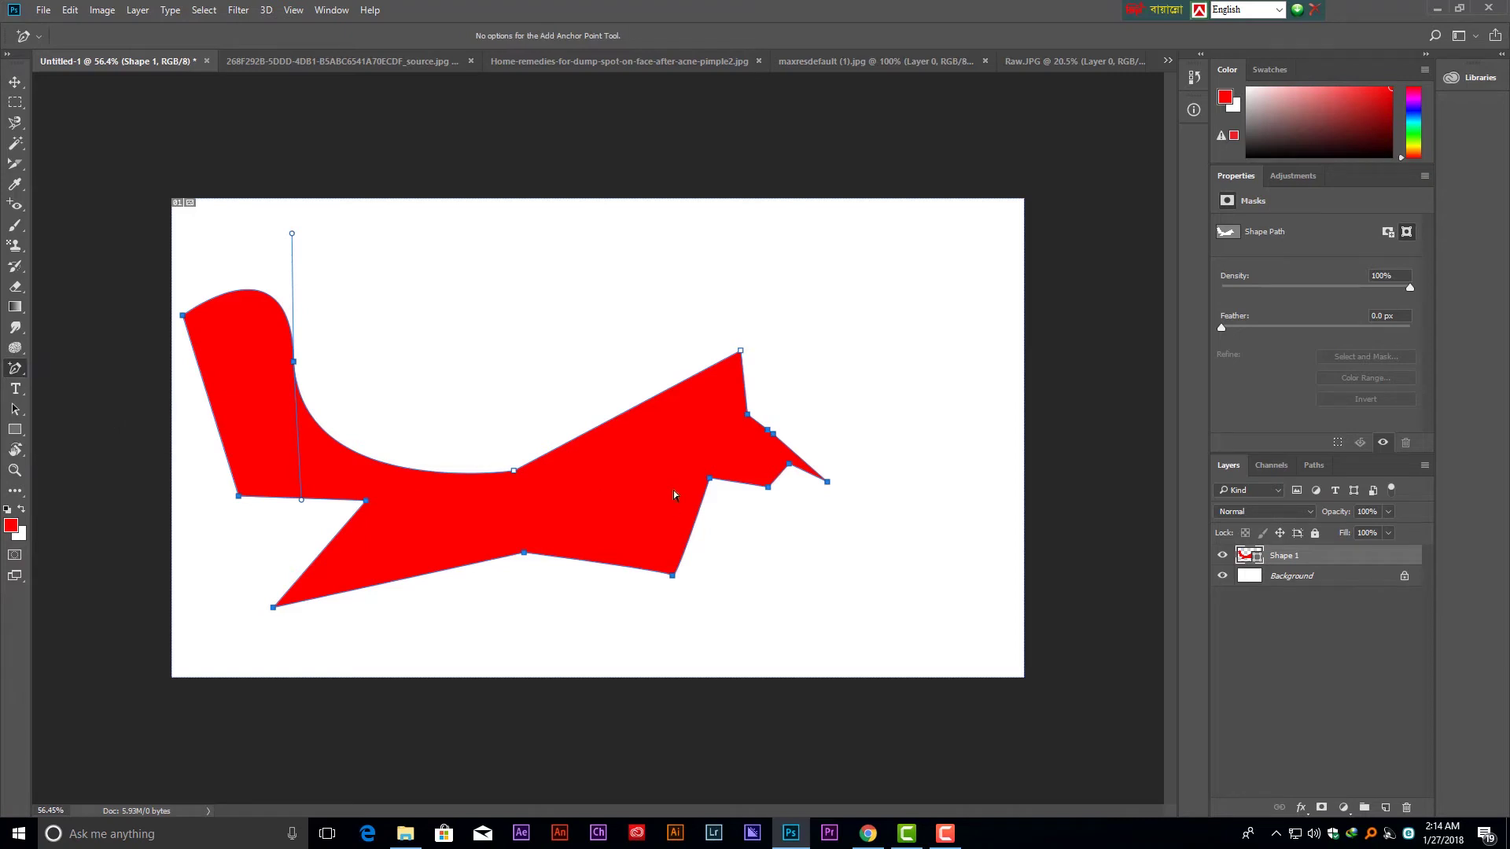
pyautogui.click(616, 418)
# Select the Freeform Pen Tool and drag the Shape 1 layer to the trash.
pyautogui.rightClick(16, 368)
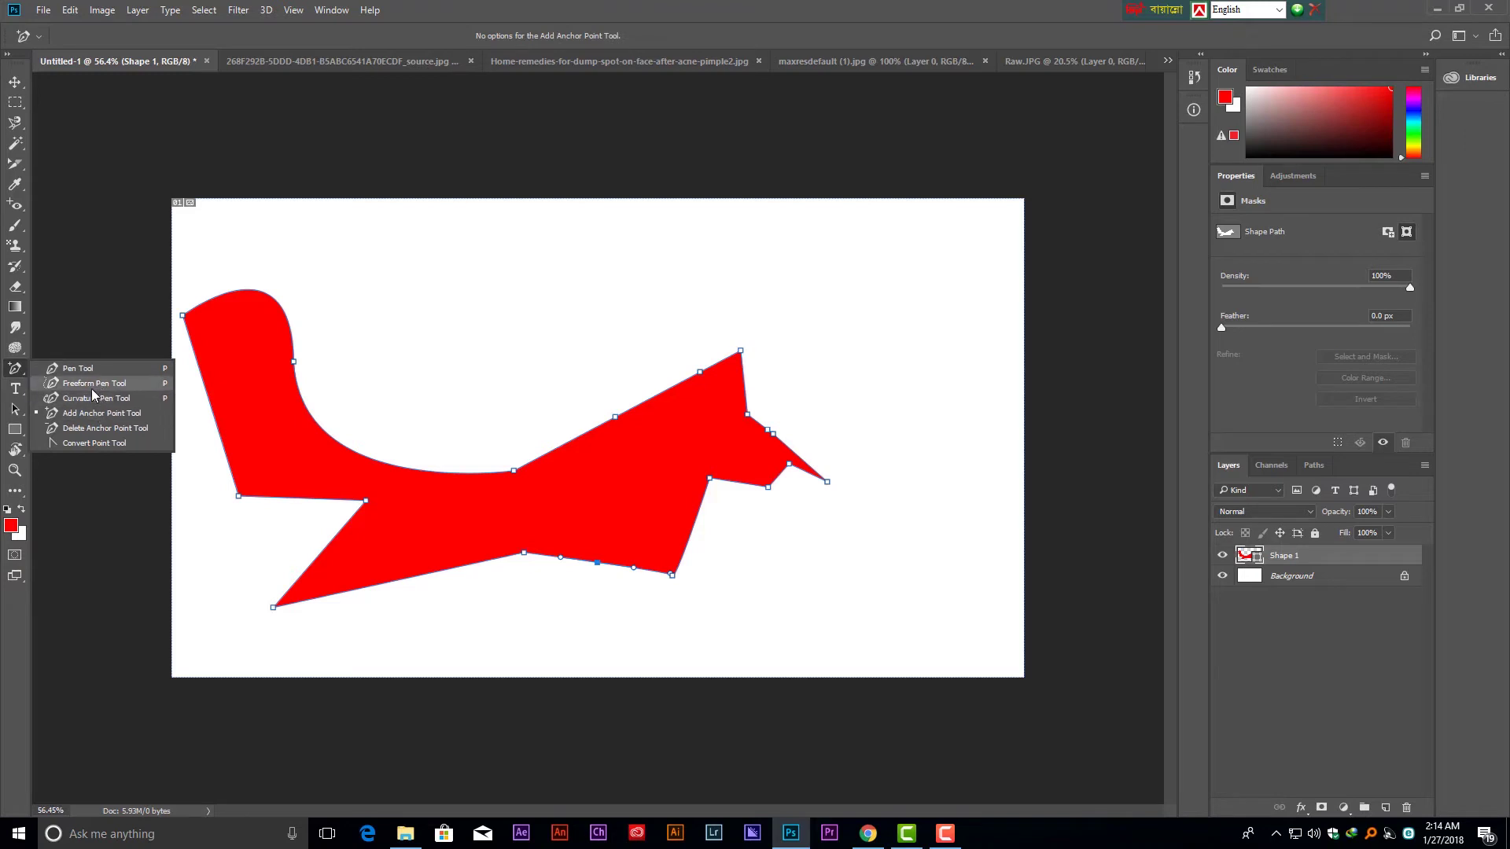
pyautogui.click(92, 388)
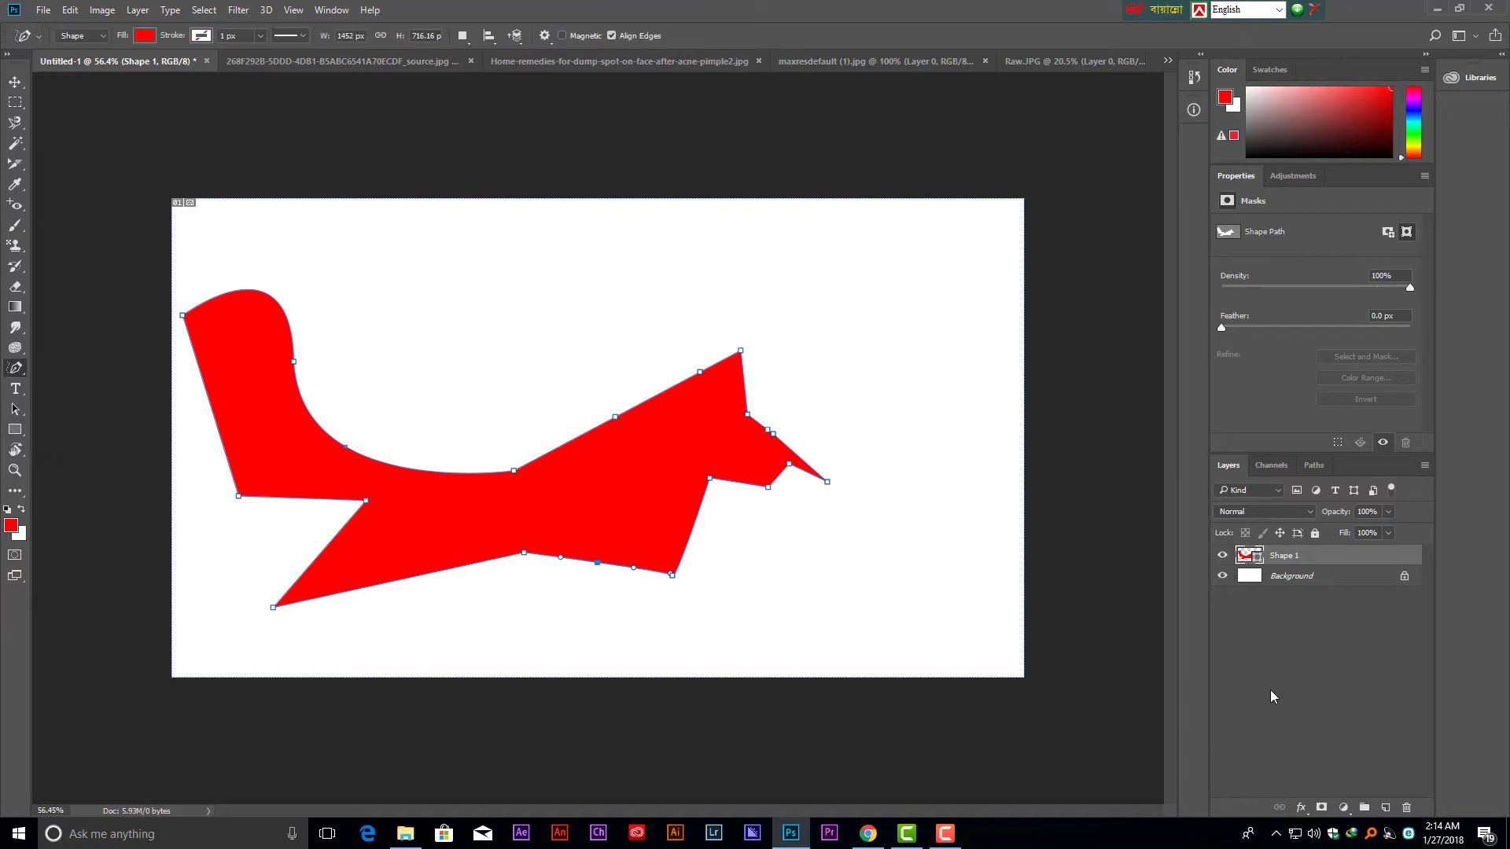
pyautogui.moveTo(1371, 560); pyautogui.dragTo(1407, 810)
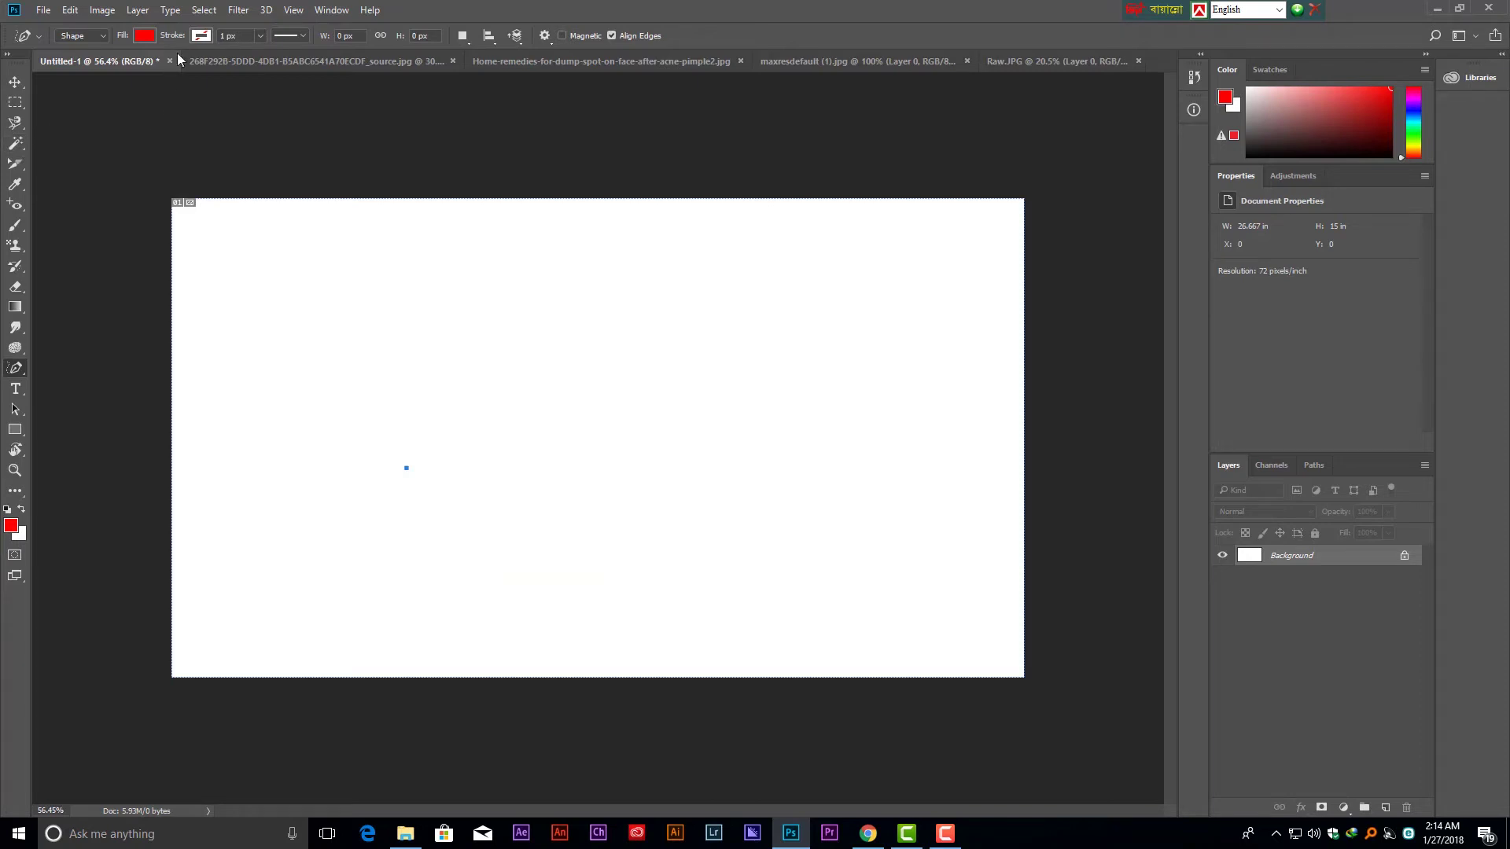
# Show rulers and drag out one vertical and one horizontal guide across the canvas.
pyautogui.click(291, 11)
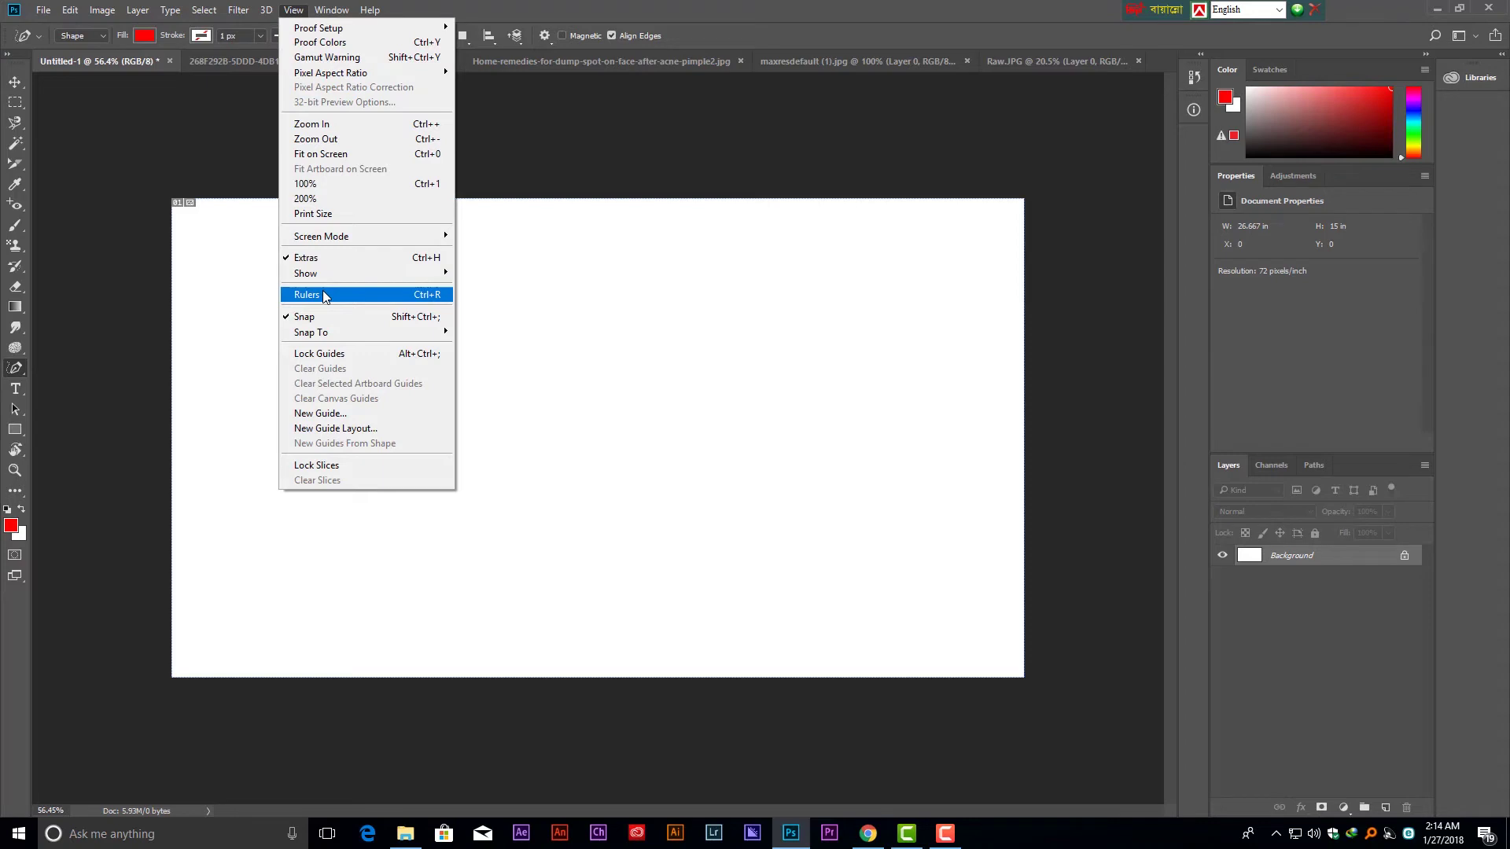
pyautogui.click(324, 296)
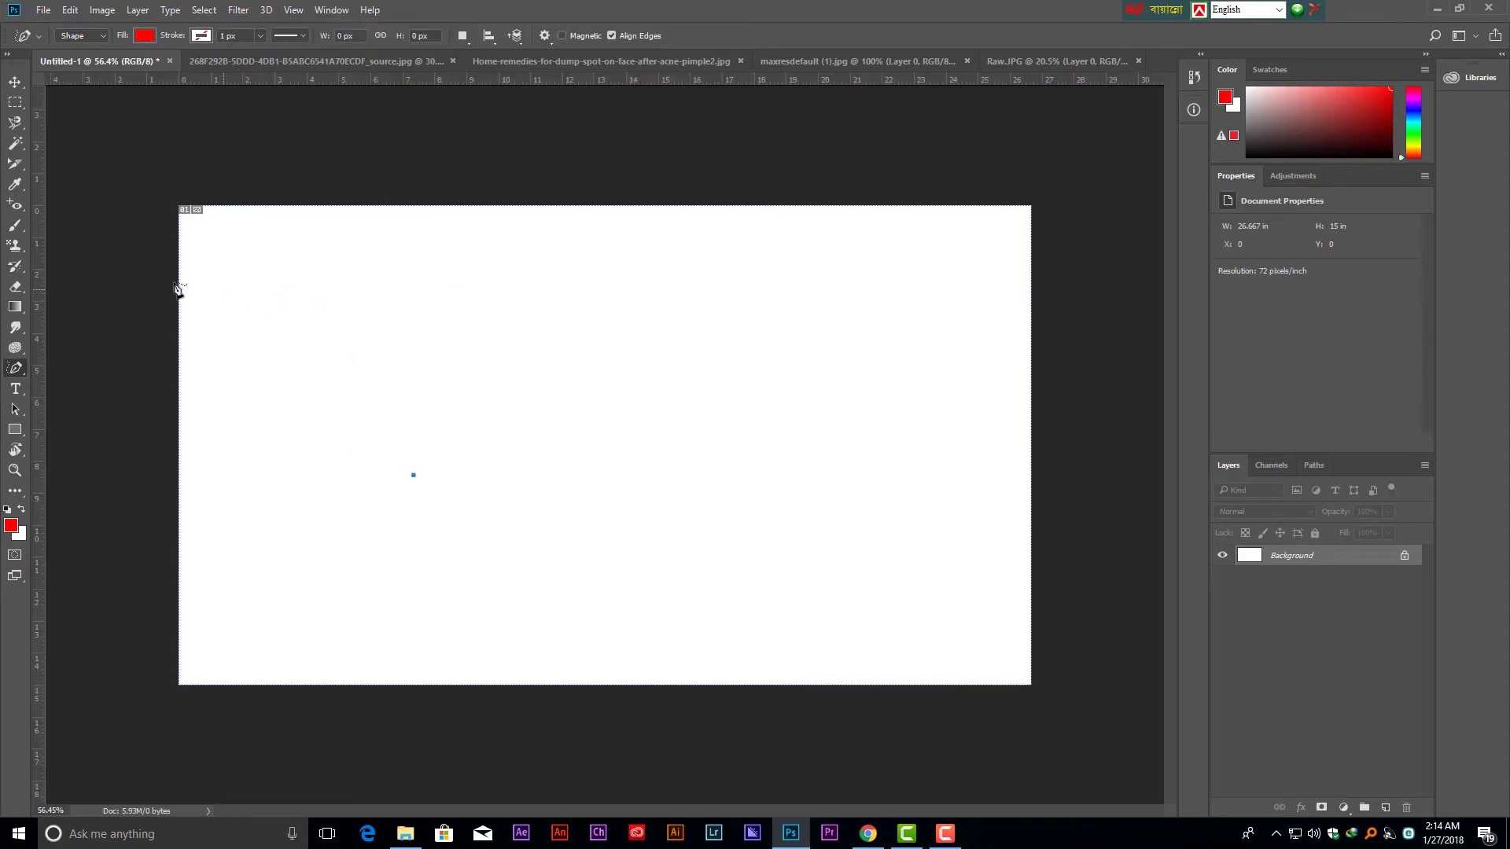
pyautogui.click(15, 82)
pyautogui.moveTo(41, 313); pyautogui.dragTo(581, 387)
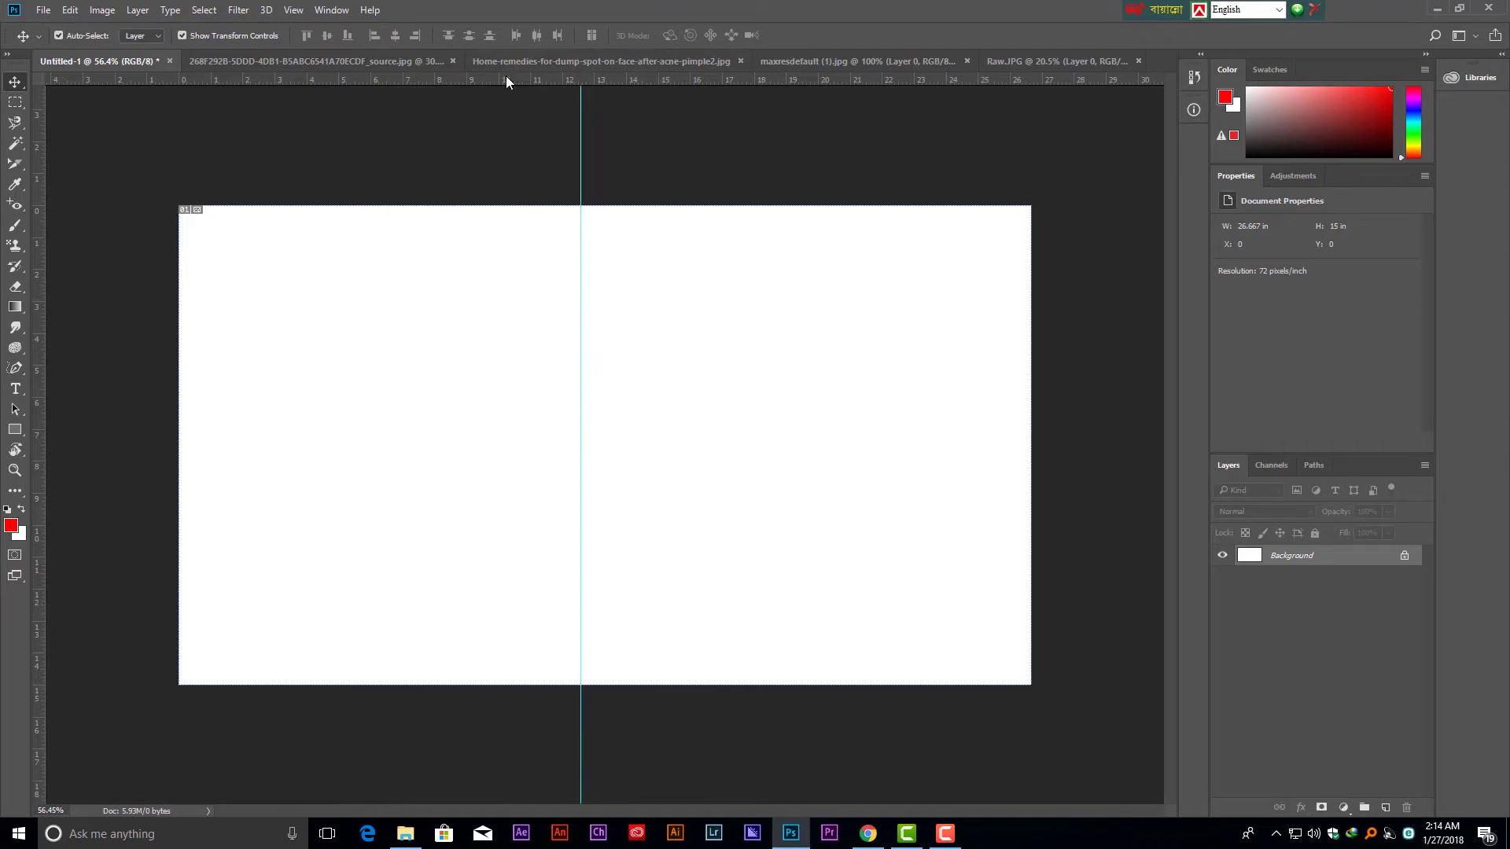
pyautogui.moveTo(506, 78)
pyautogui.mouseDown()
pyautogui.moveTo(551, 459)
pyautogui.moveTo(556, 445)
pyautogui.mouseUp()
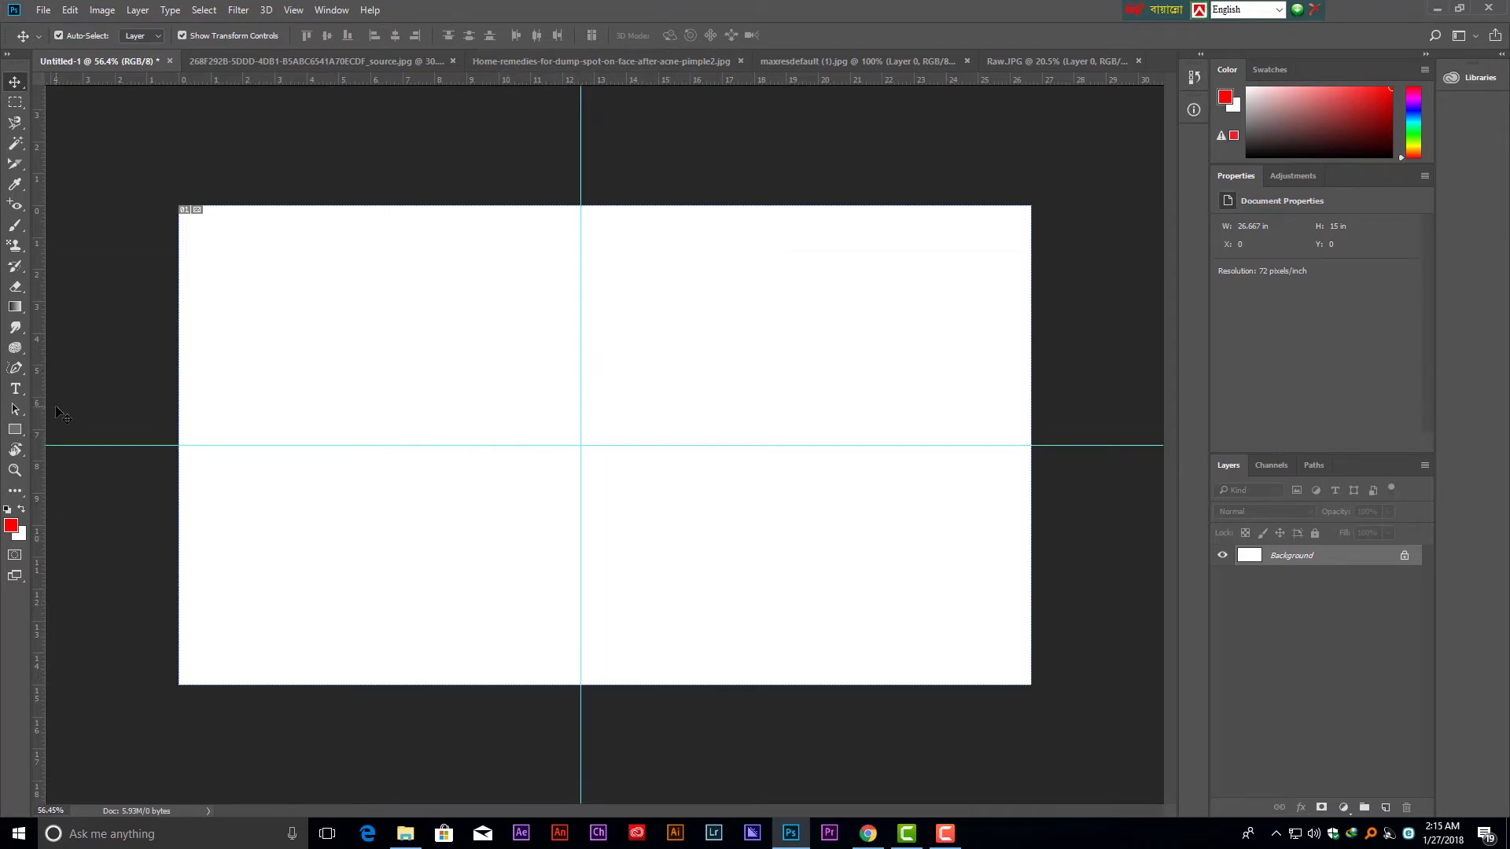
pyautogui.moveTo(21, 368); pyautogui.dragTo(70, 384)
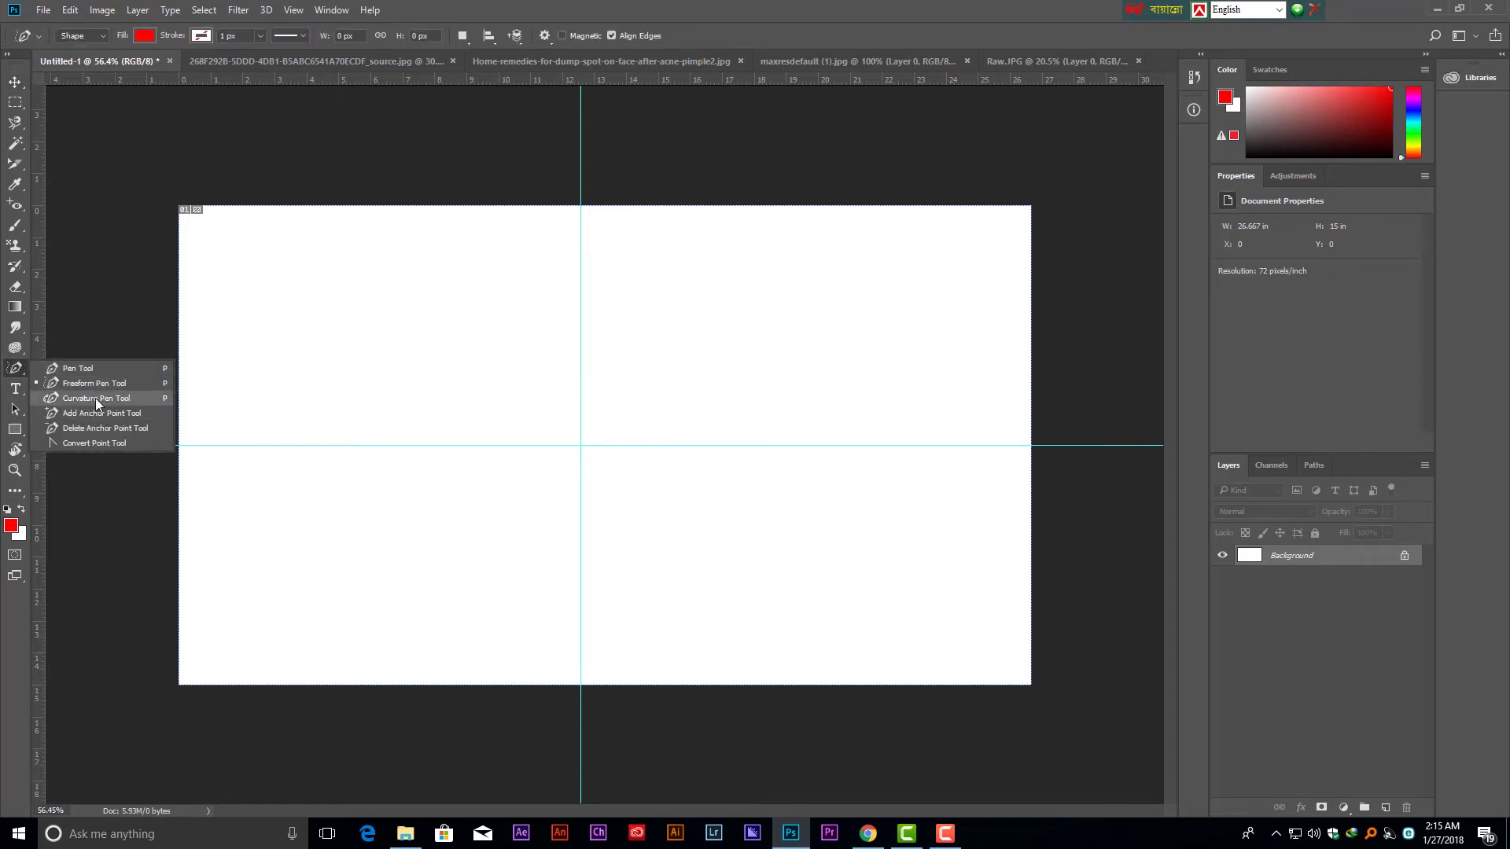
pyautogui.click(96, 398)
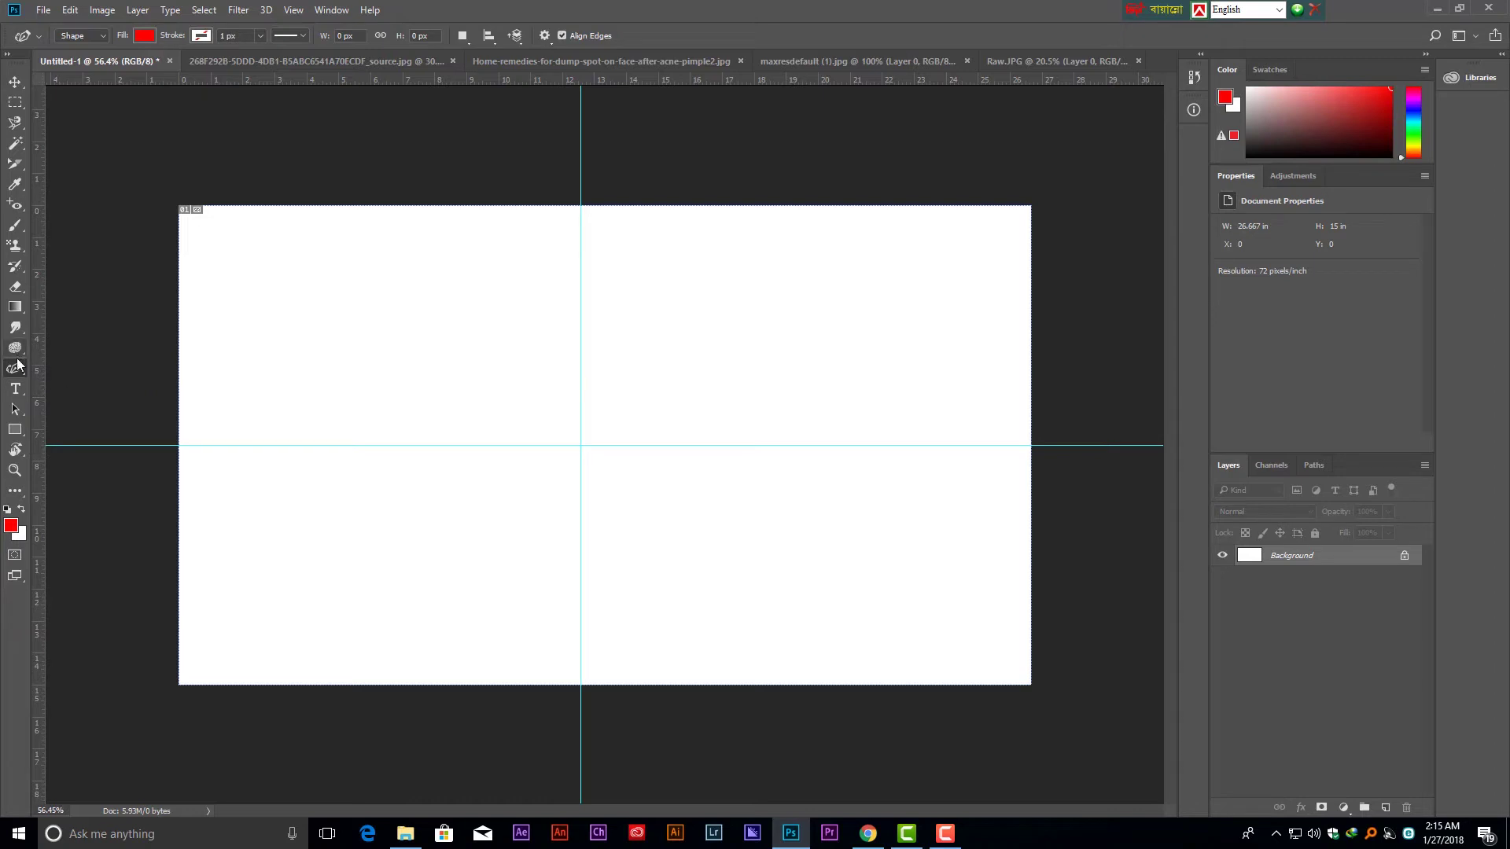
pyautogui.rightClick(22, 376)
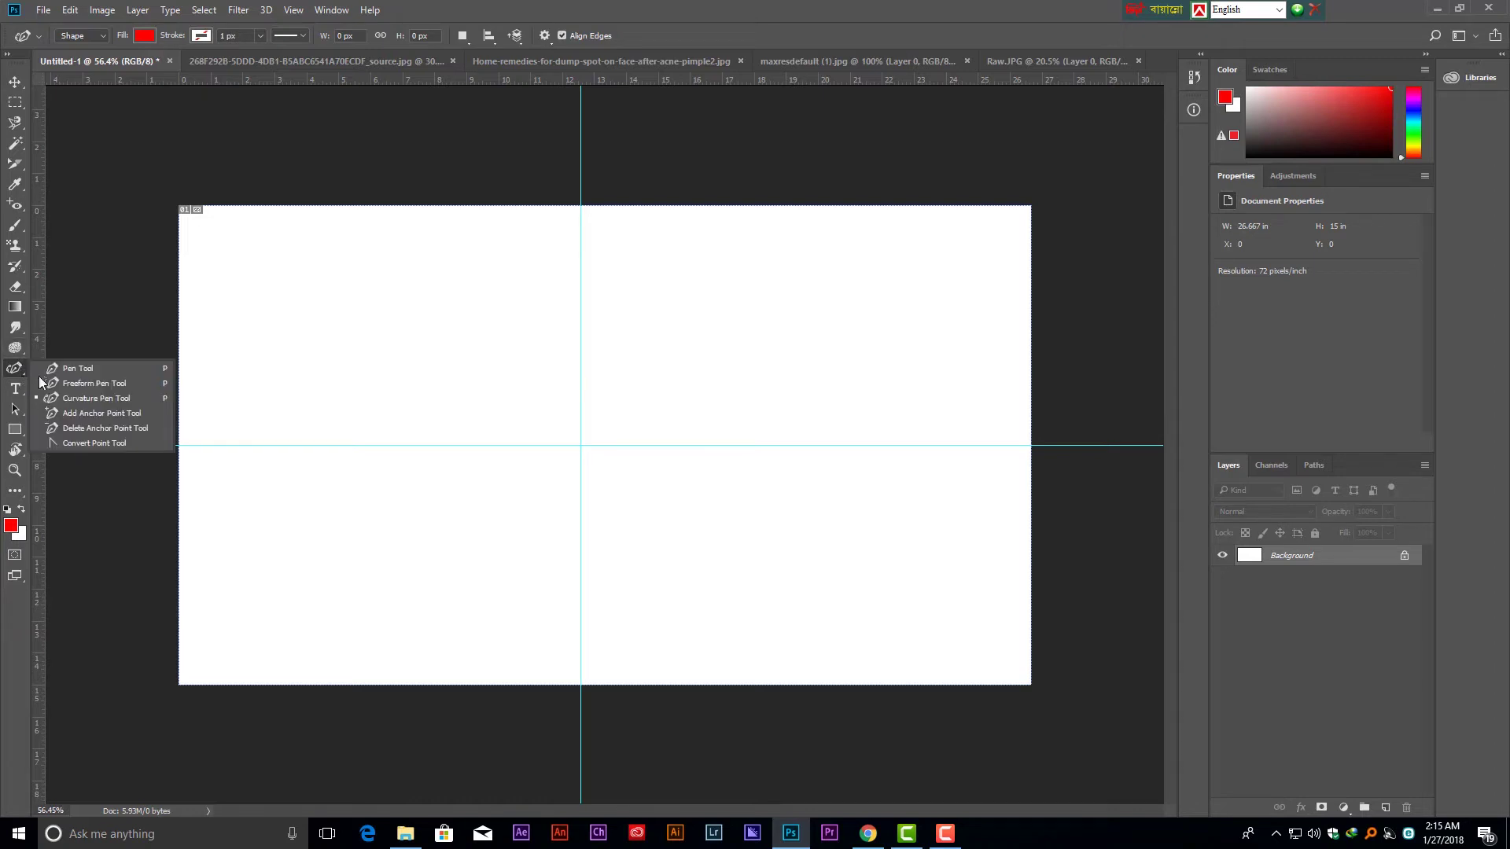
pyautogui.click(88, 396)
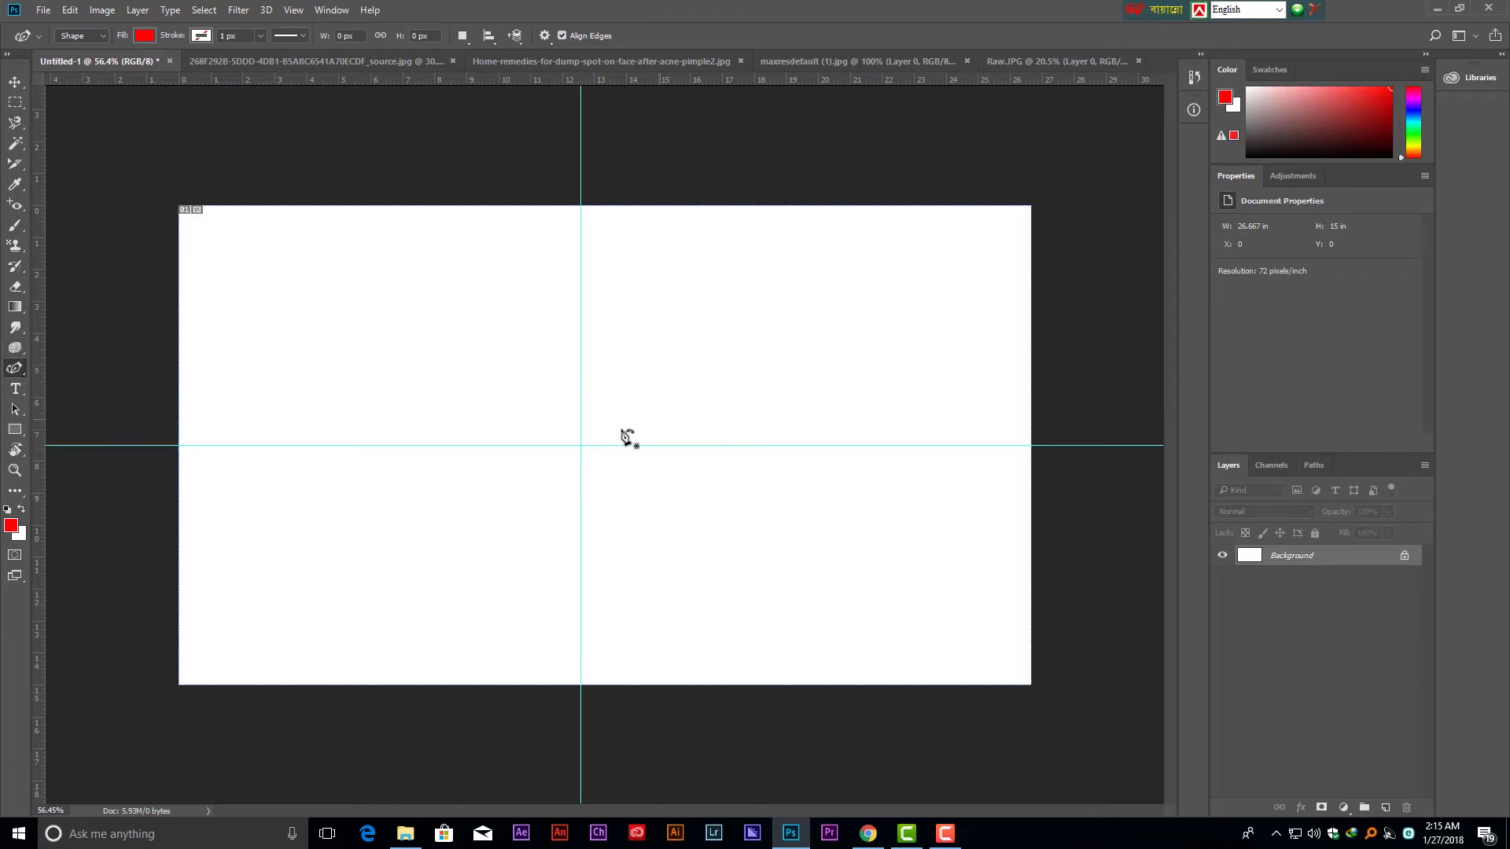
pyautogui.click(580, 323)
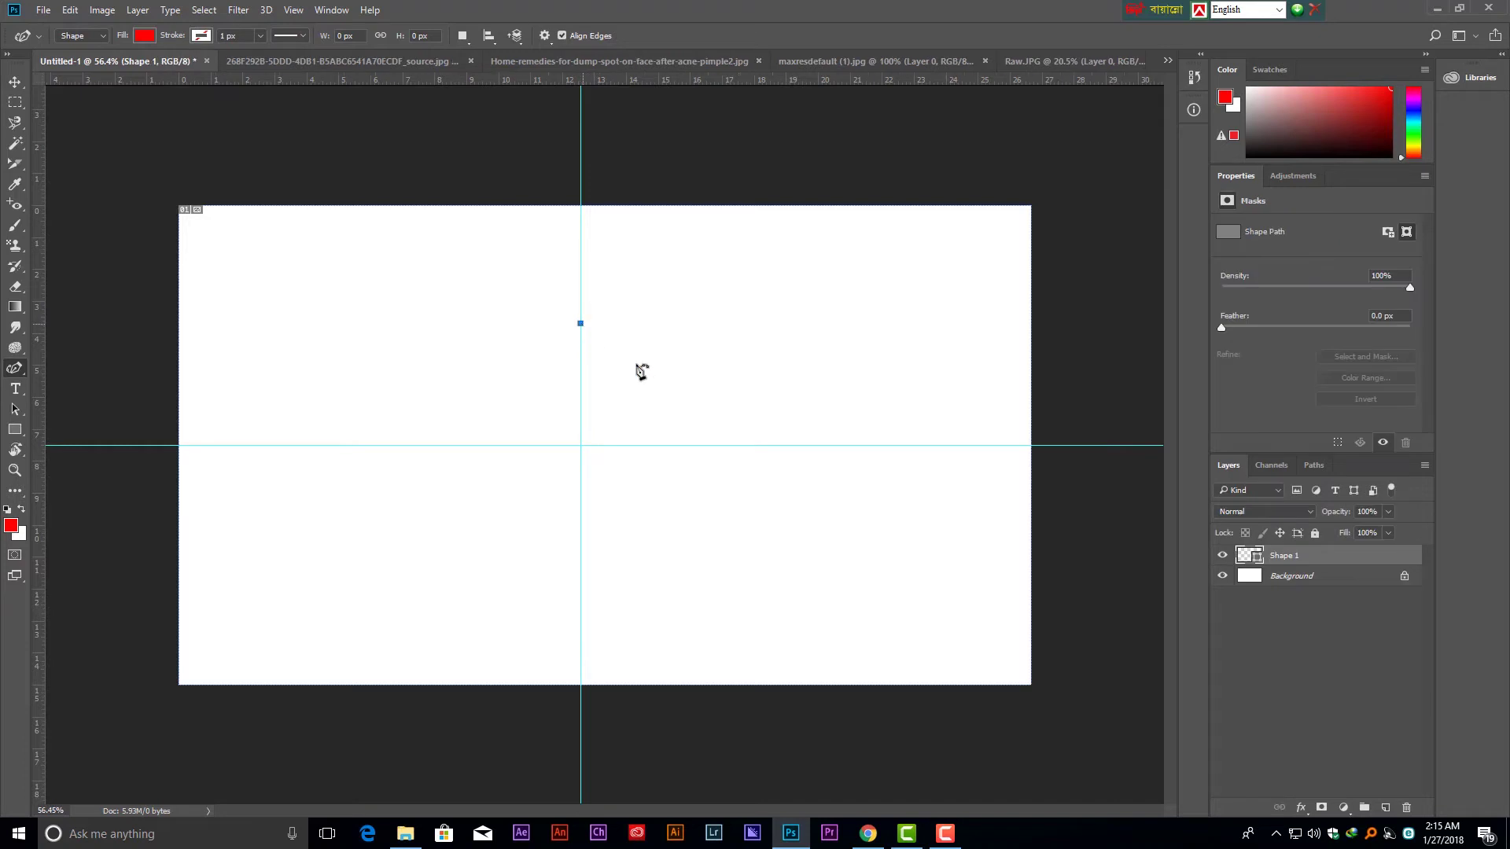
pyautogui.click(713, 445)
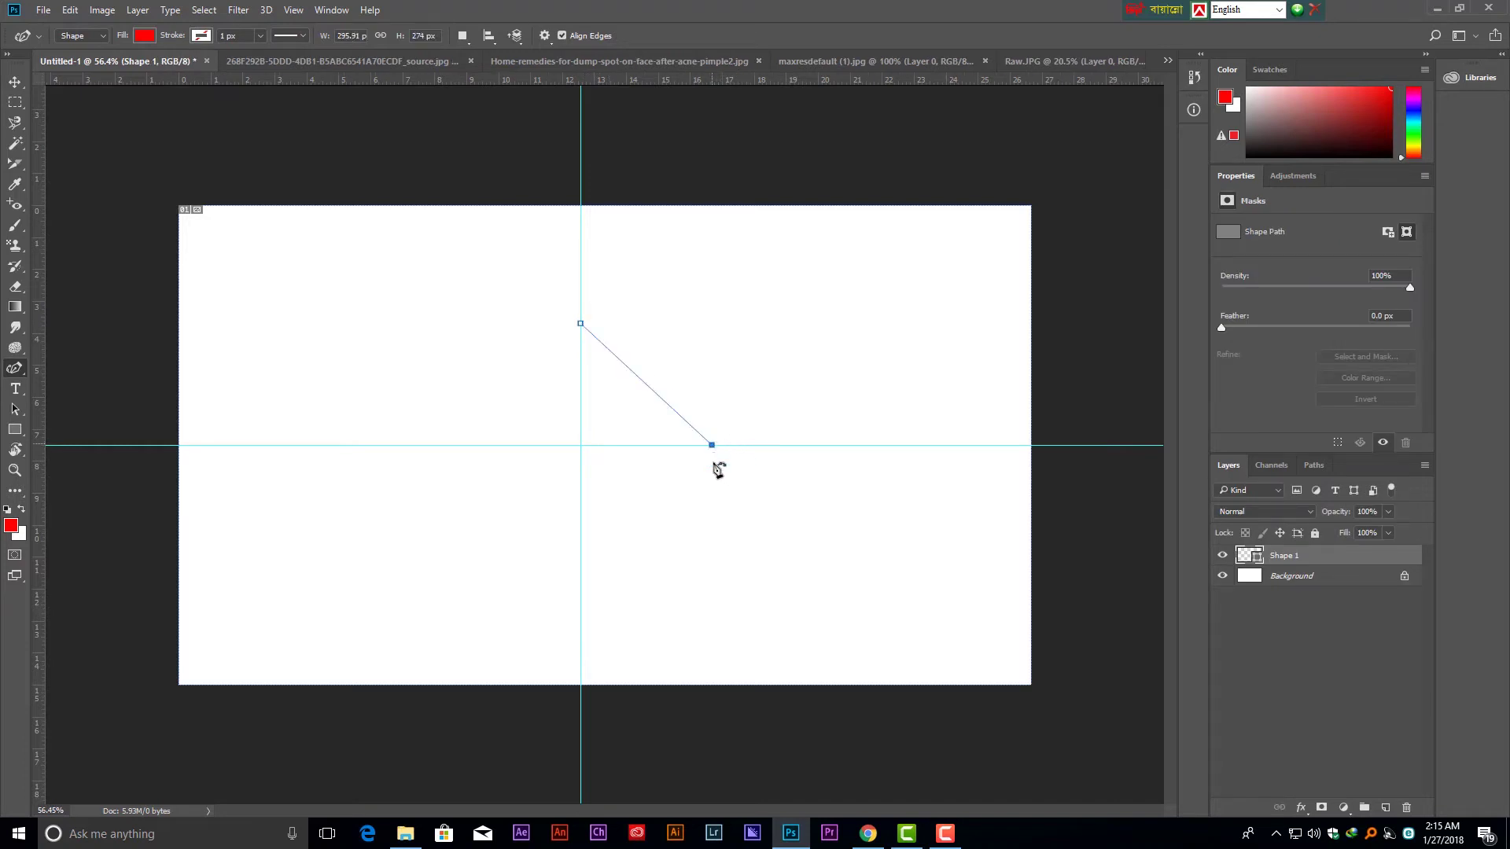
pyautogui.click(581, 567)
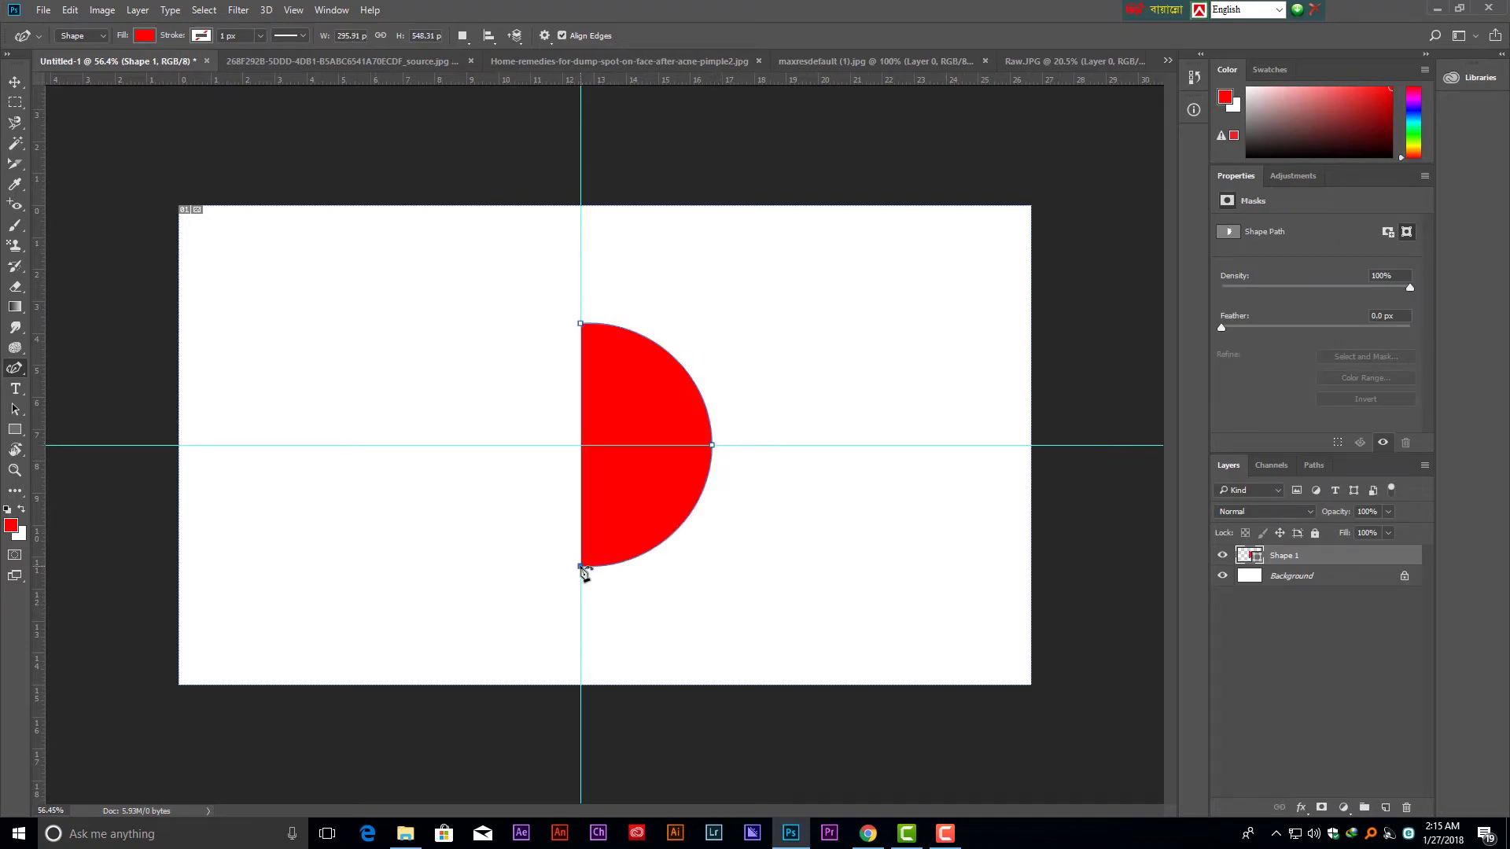
pyautogui.click(461, 445)
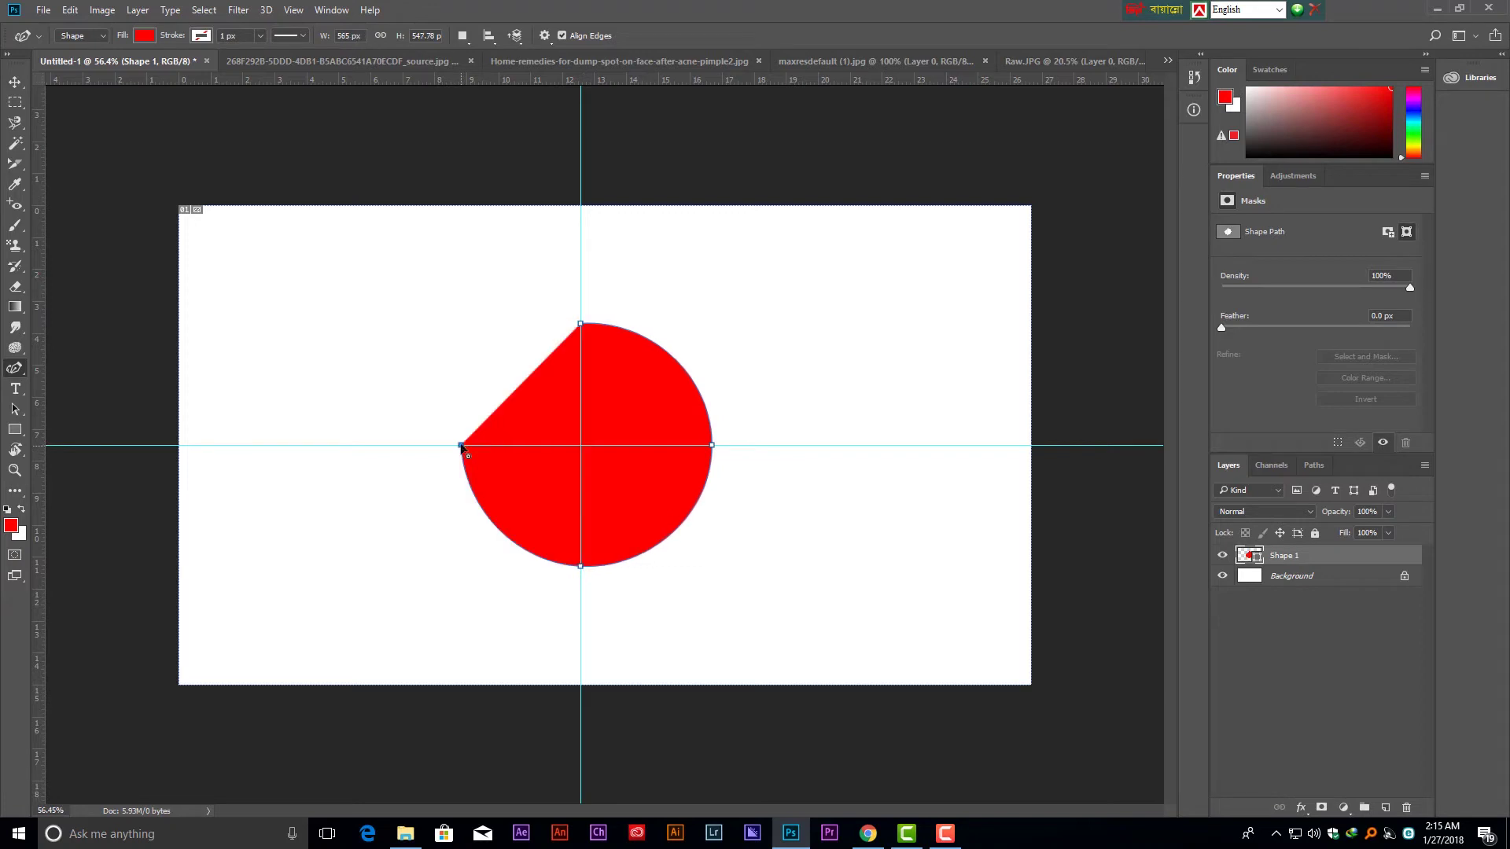
pyautogui.click(580, 324)
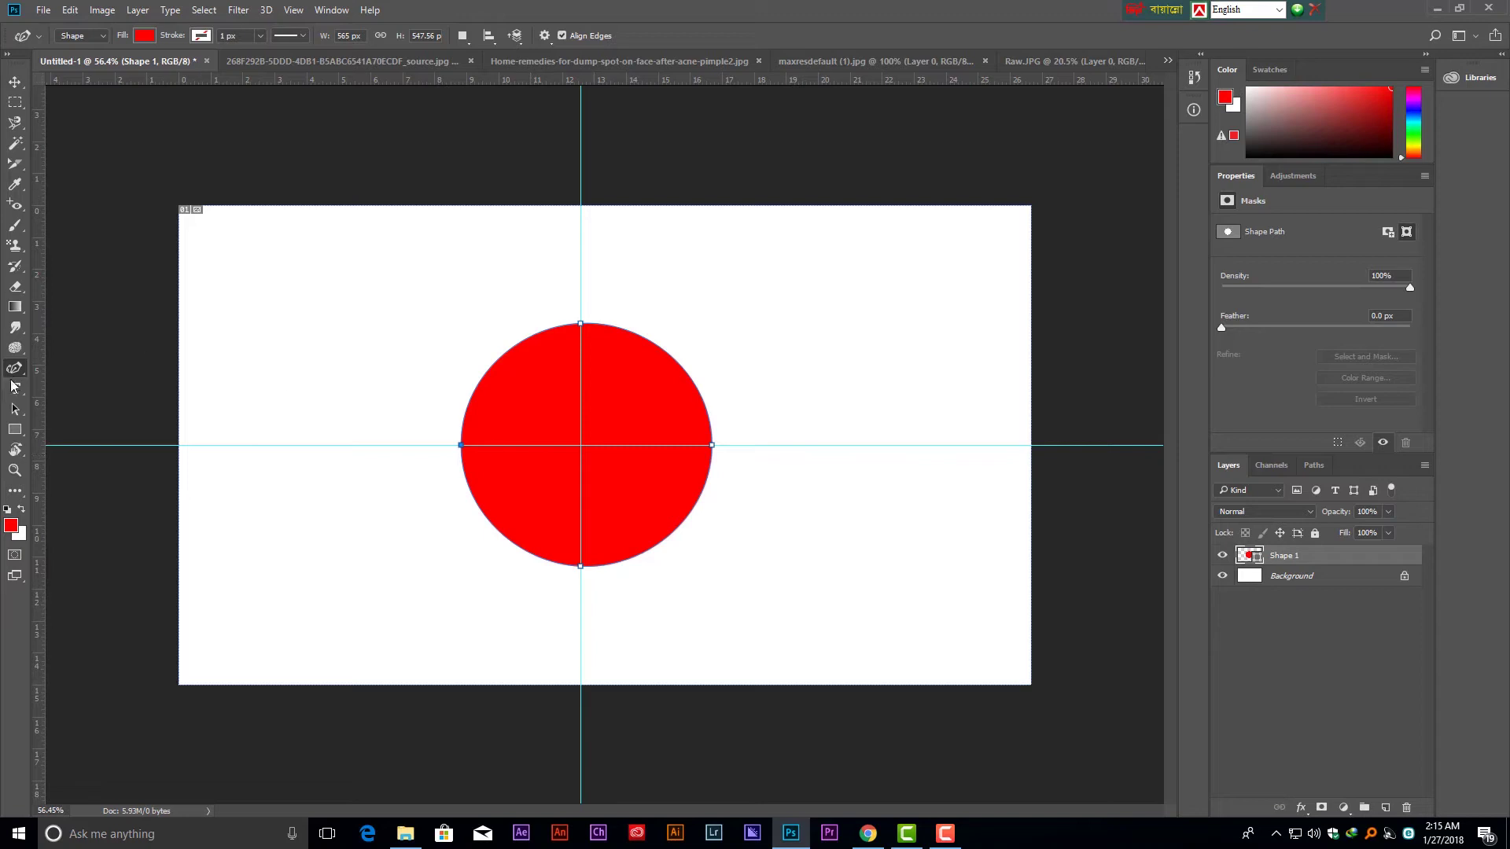
pyautogui.rightClick(19, 374)
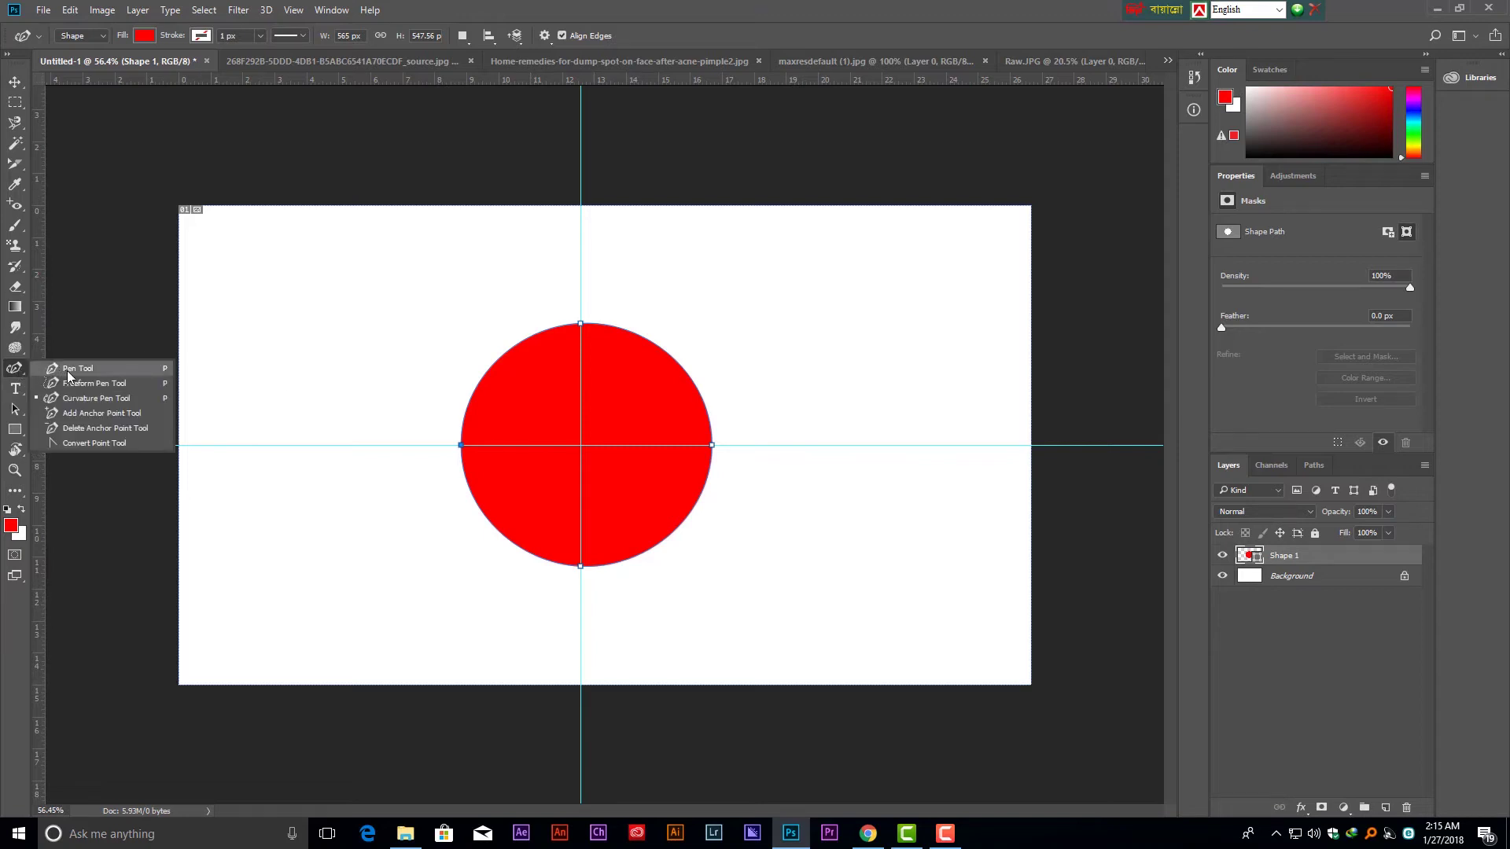
pyautogui.click(68, 370)
pyautogui.moveTo(1311, 555); pyautogui.dragTo(1413, 807)
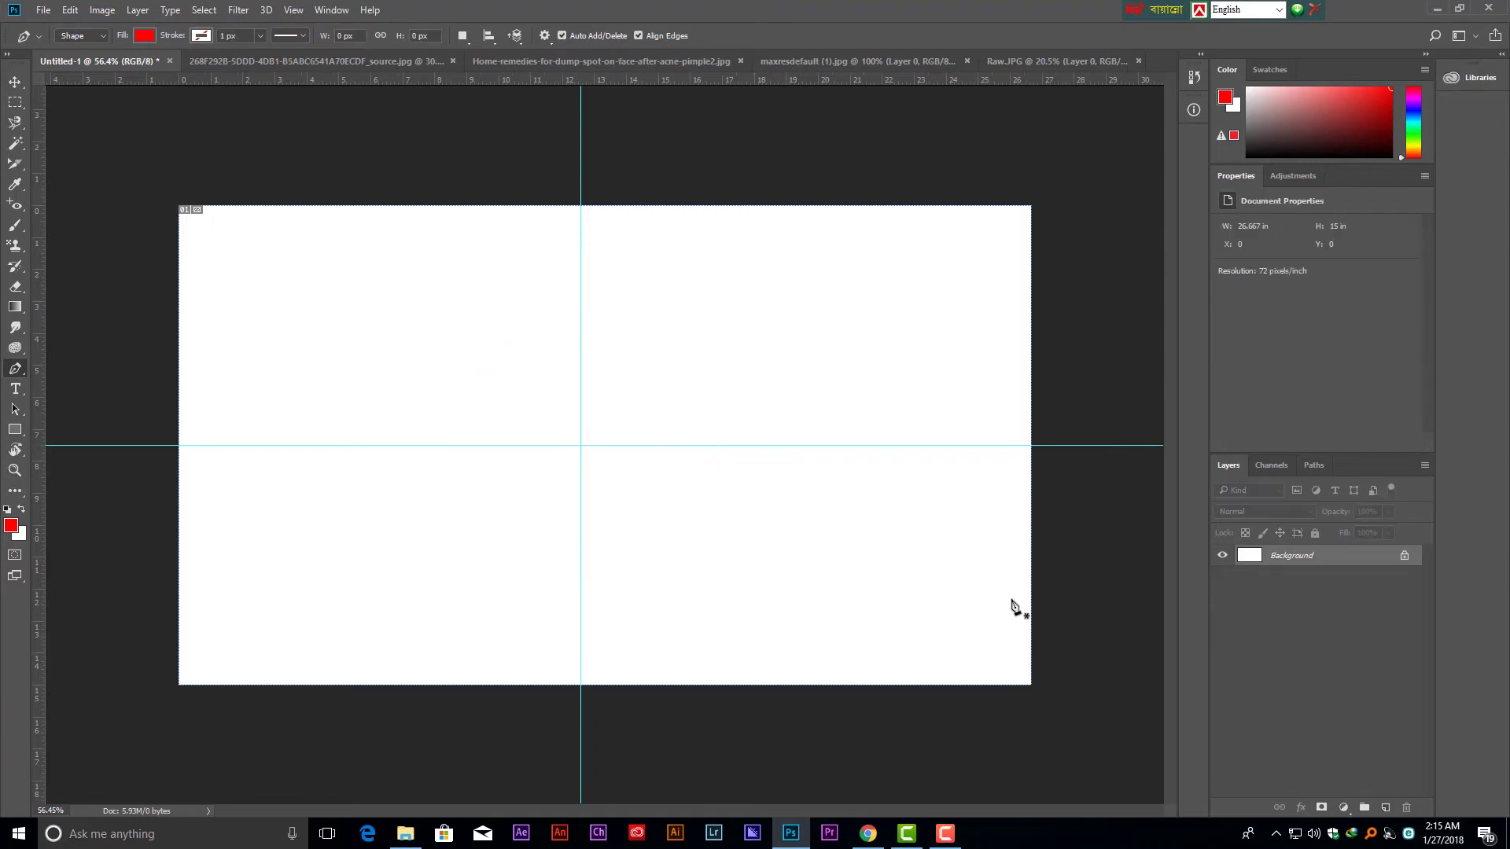
# Draw a closed red diamond with four pen points on the crossing guides.
pyautogui.click(580, 569)
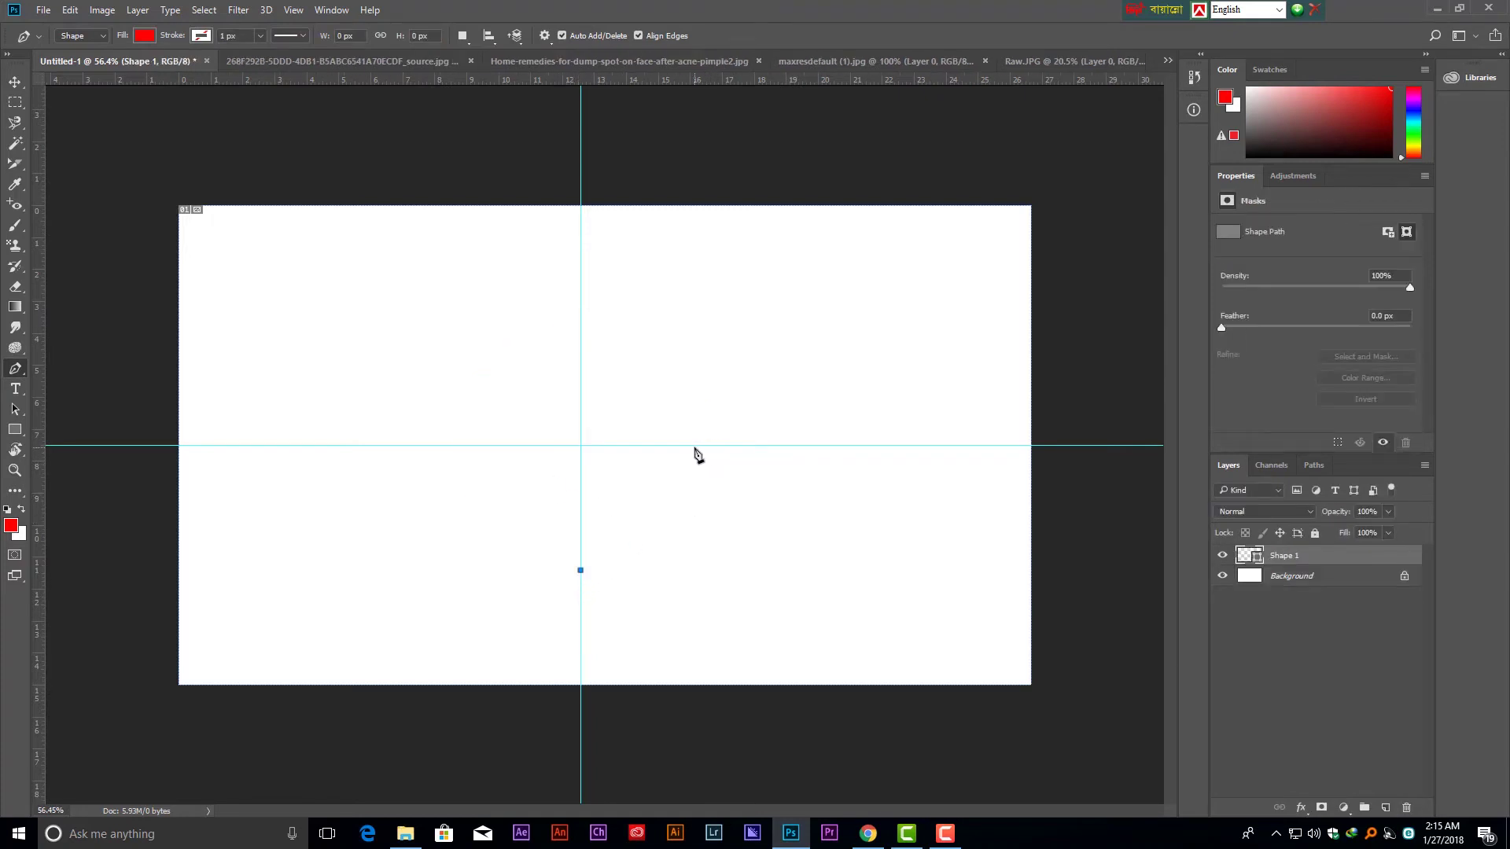
pyautogui.click(694, 445)
pyautogui.click(581, 324)
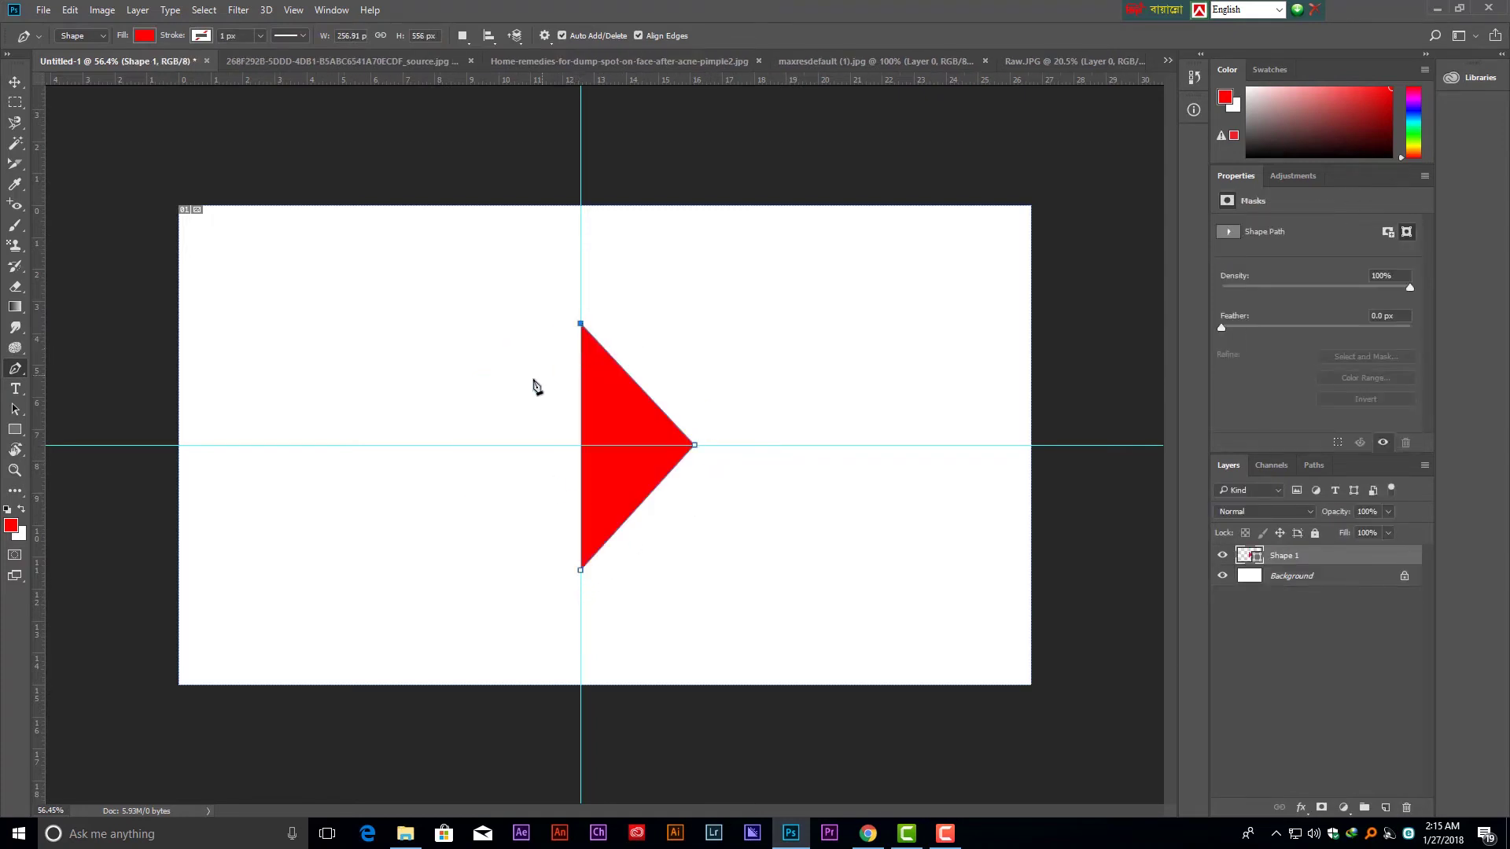
pyautogui.click(474, 445)
pyautogui.click(580, 569)
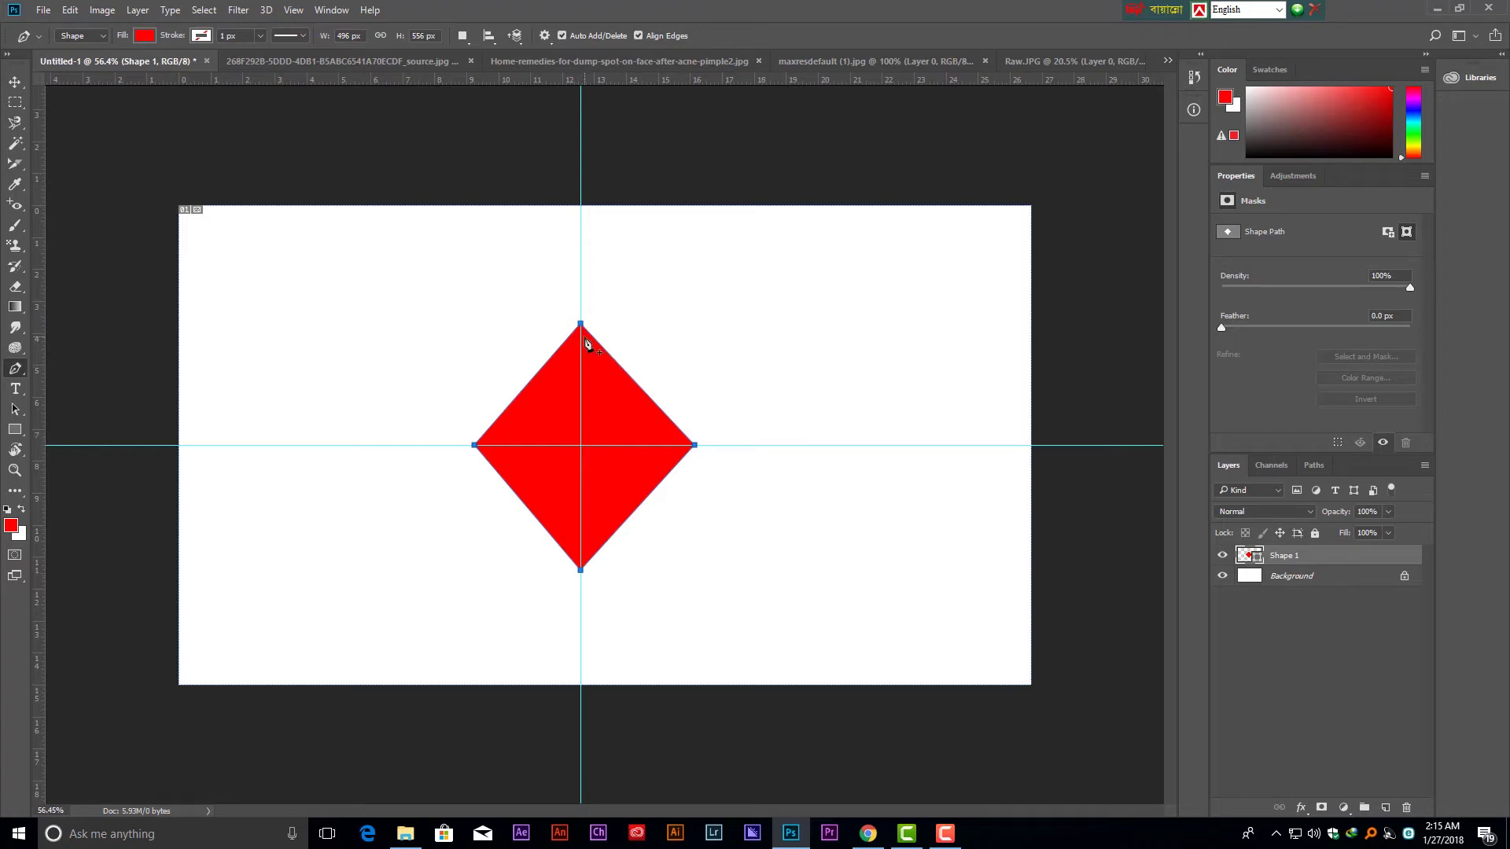
# Pull curve handles from the top, right, bottom and left anchors to round the diamond.
pyautogui.moveTo(581, 324); pyautogui.dragTo(467, 328)
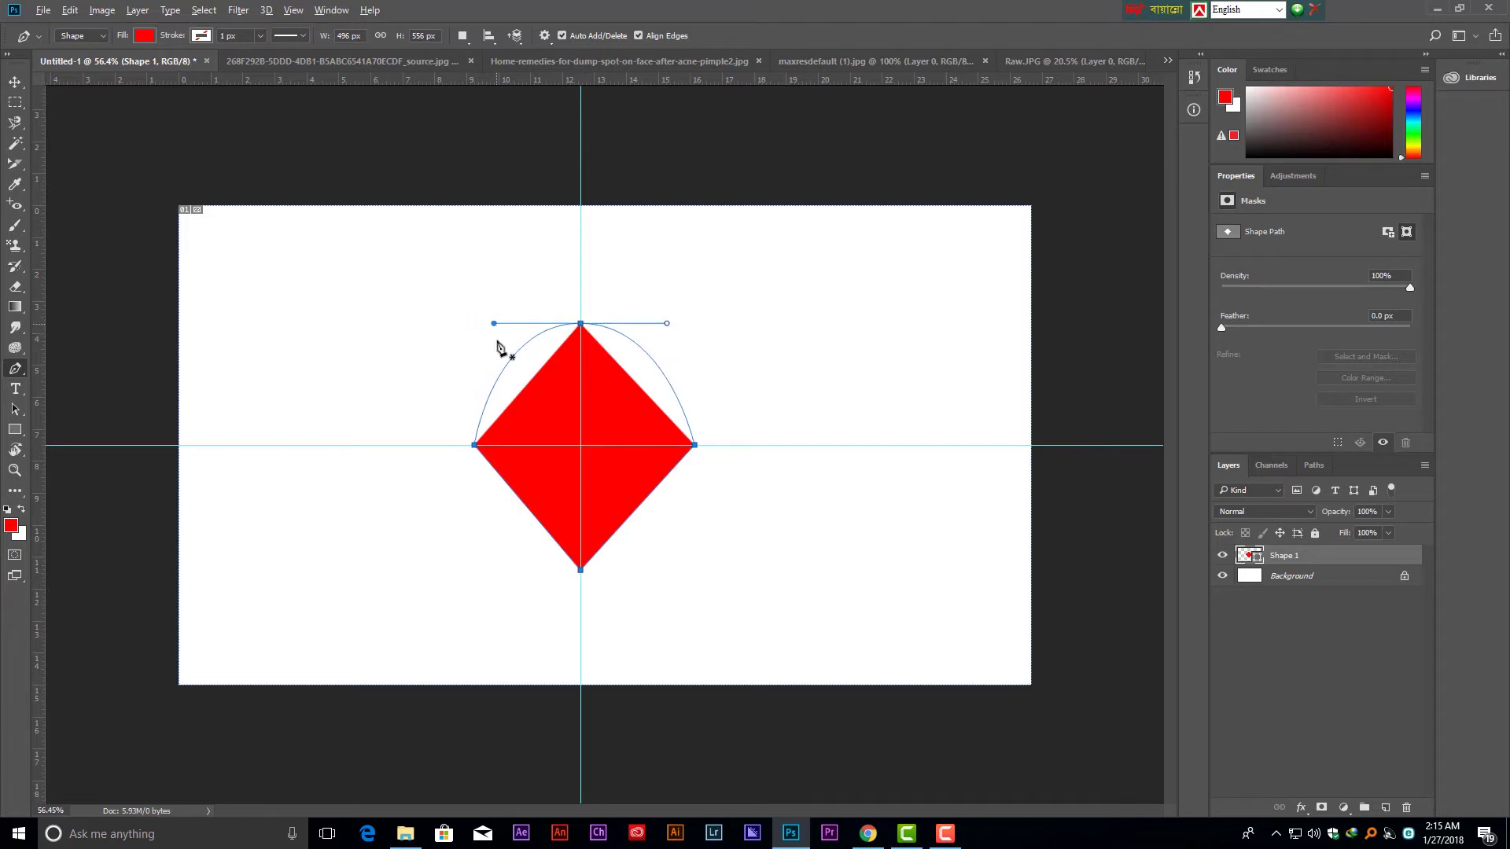
pyautogui.moveTo(468, 327); pyautogui.dragTo(493, 323)
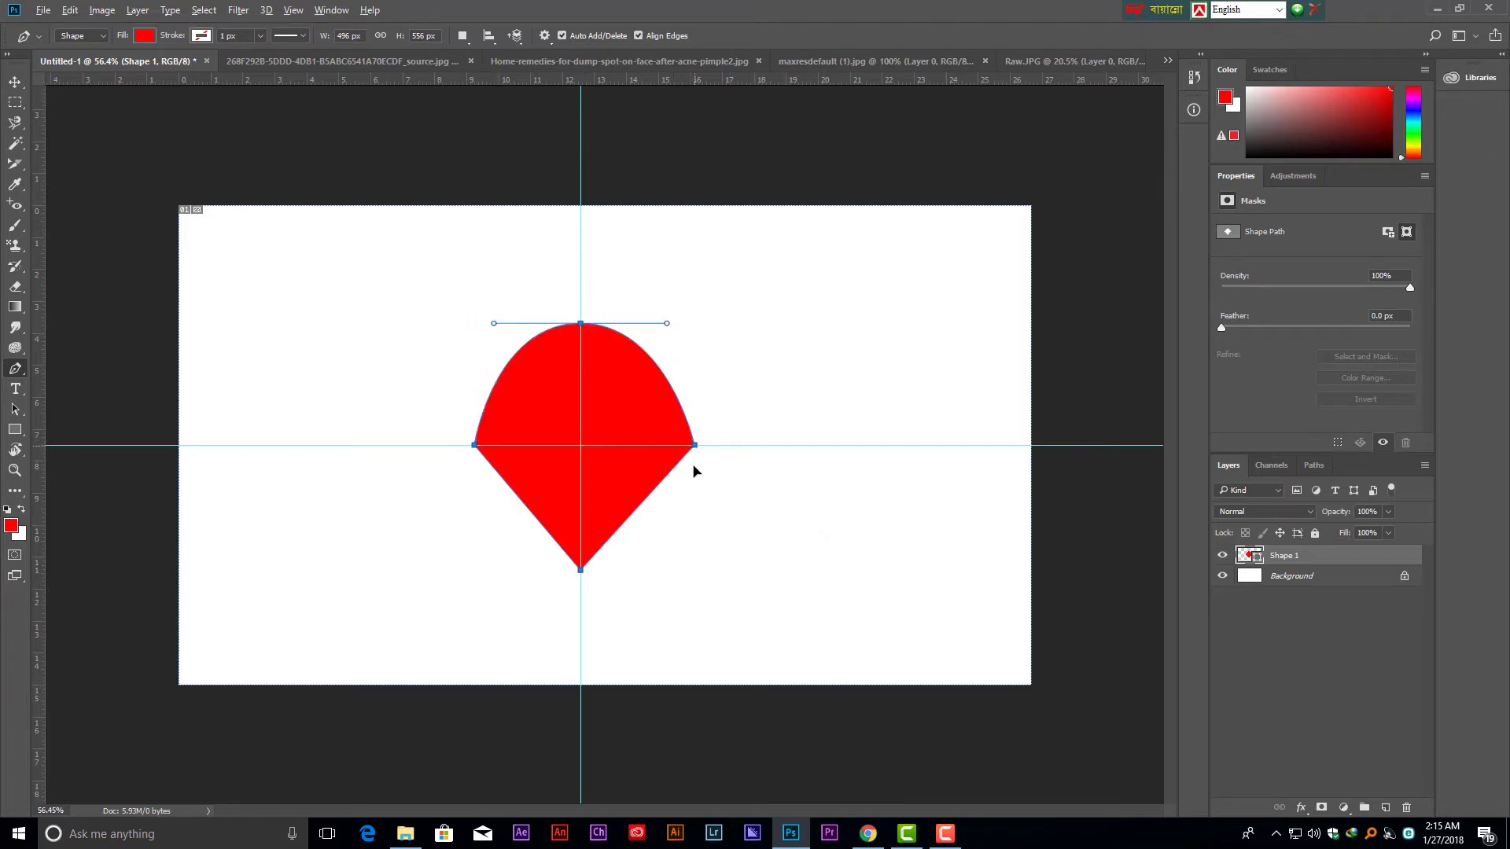
pyautogui.moveTo(694, 445); pyautogui.dragTo(698, 393)
pyautogui.moveTo(580, 569); pyautogui.dragTo(660, 577)
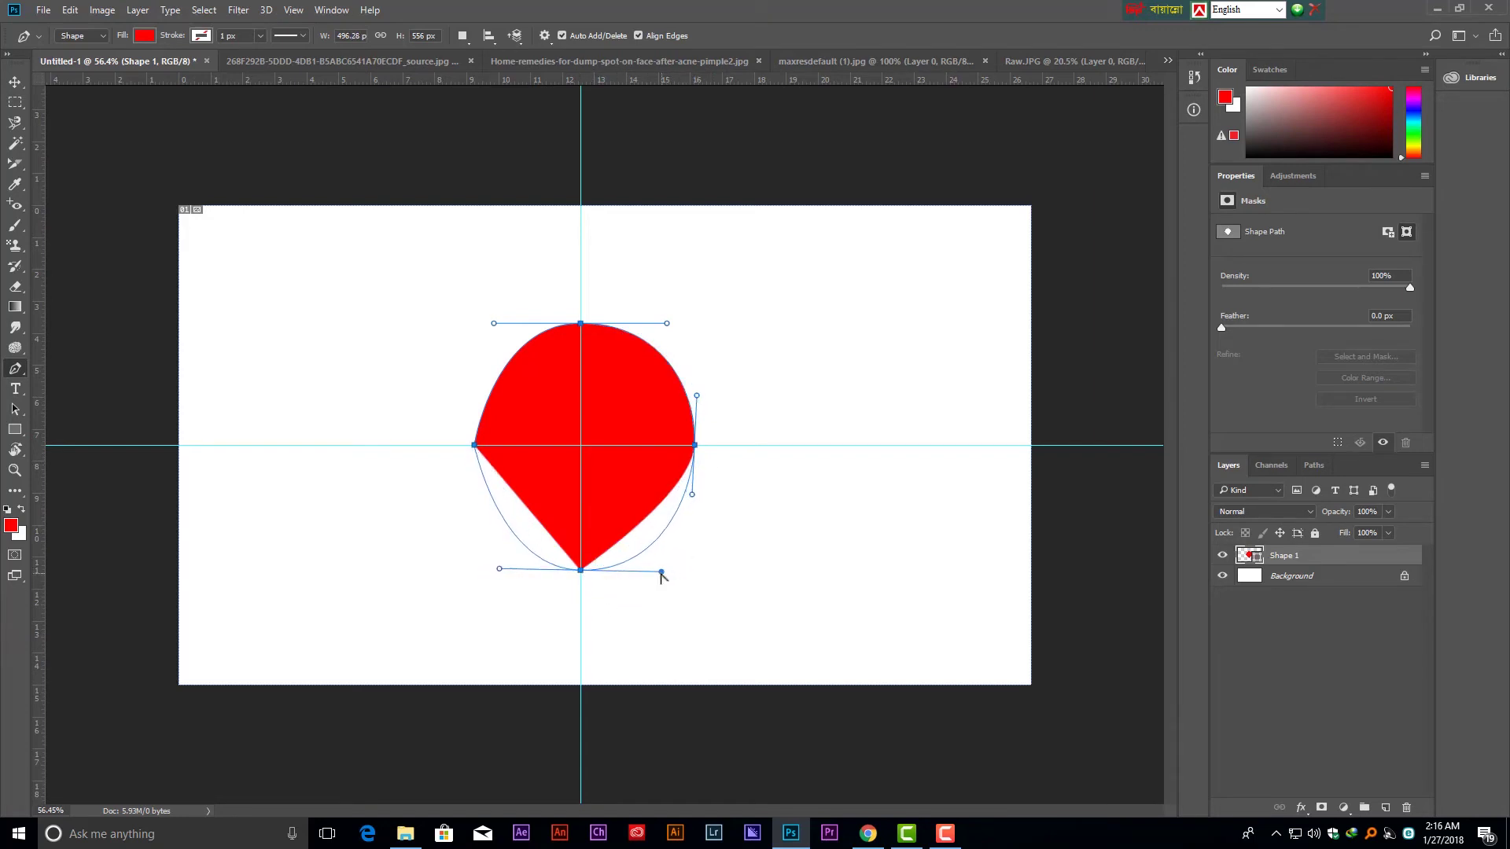
pyautogui.moveTo(474, 445); pyautogui.dragTo(472, 481)
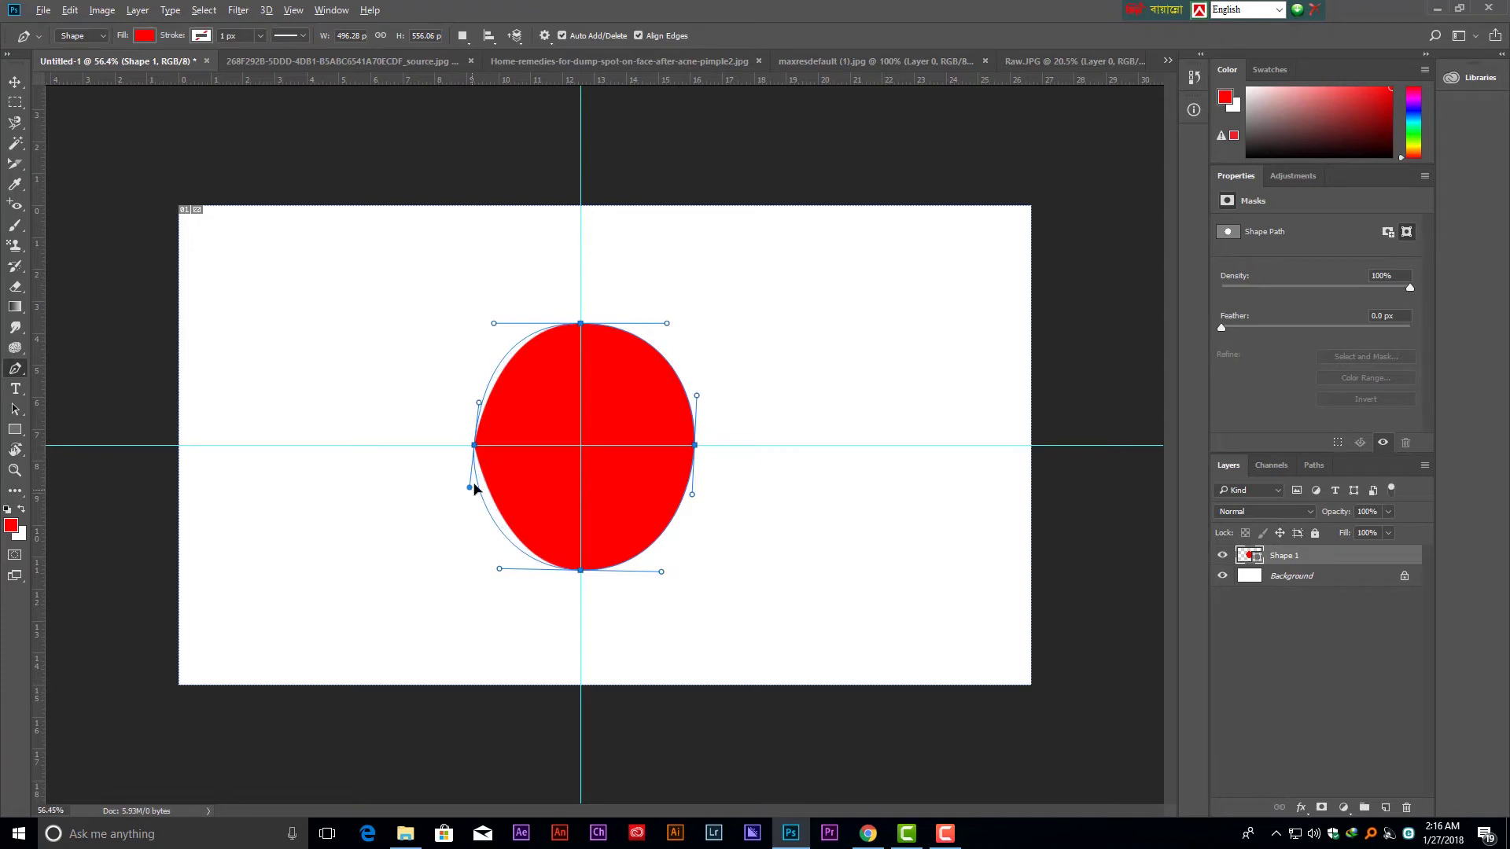
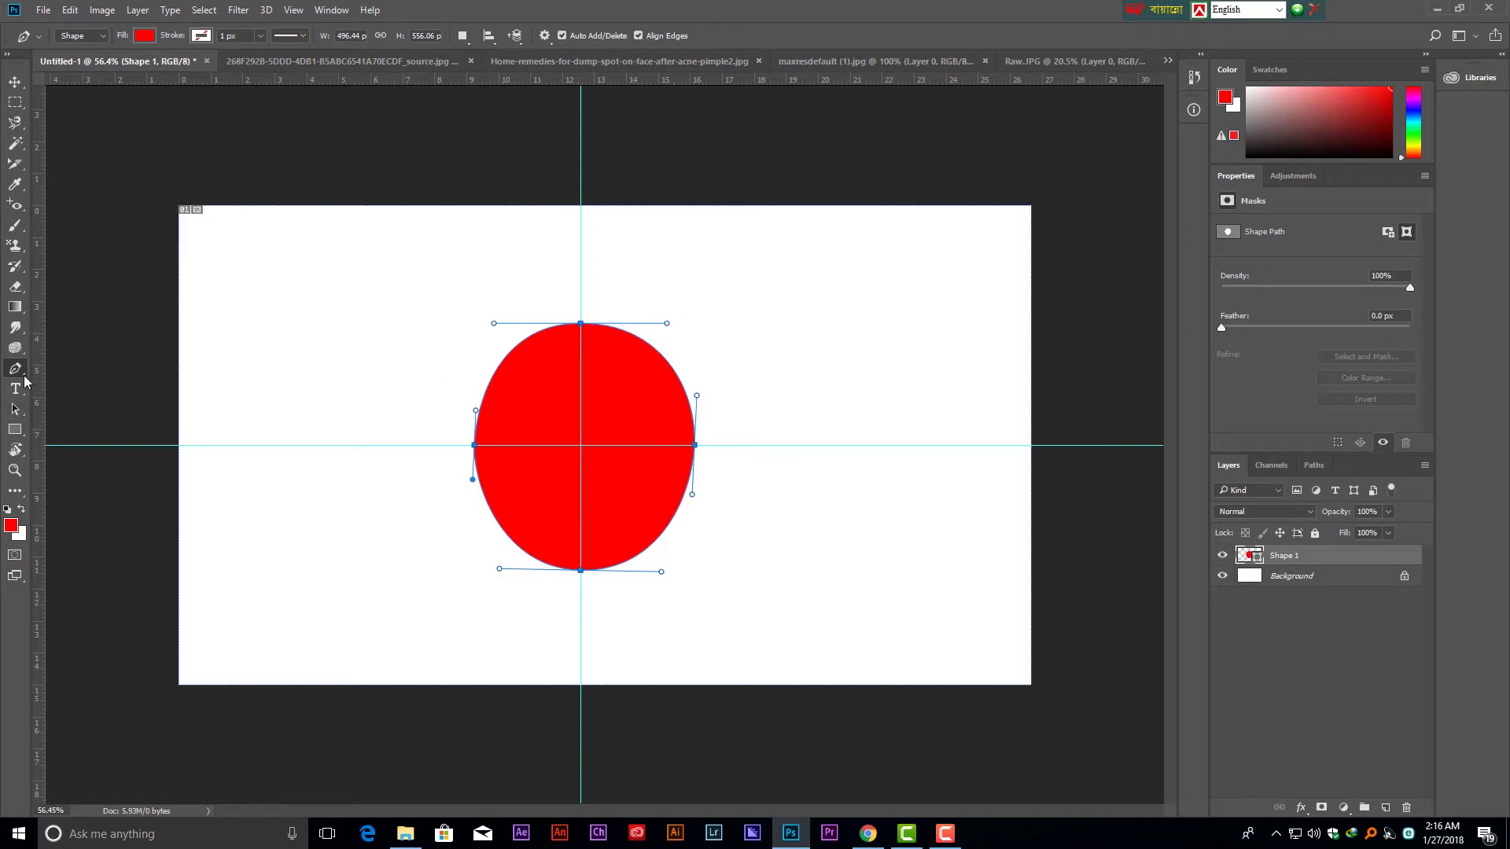
# Keep the standard Pen Tool and switch to the Home-remedies face photo document.
pyautogui.rightClick(25, 374)
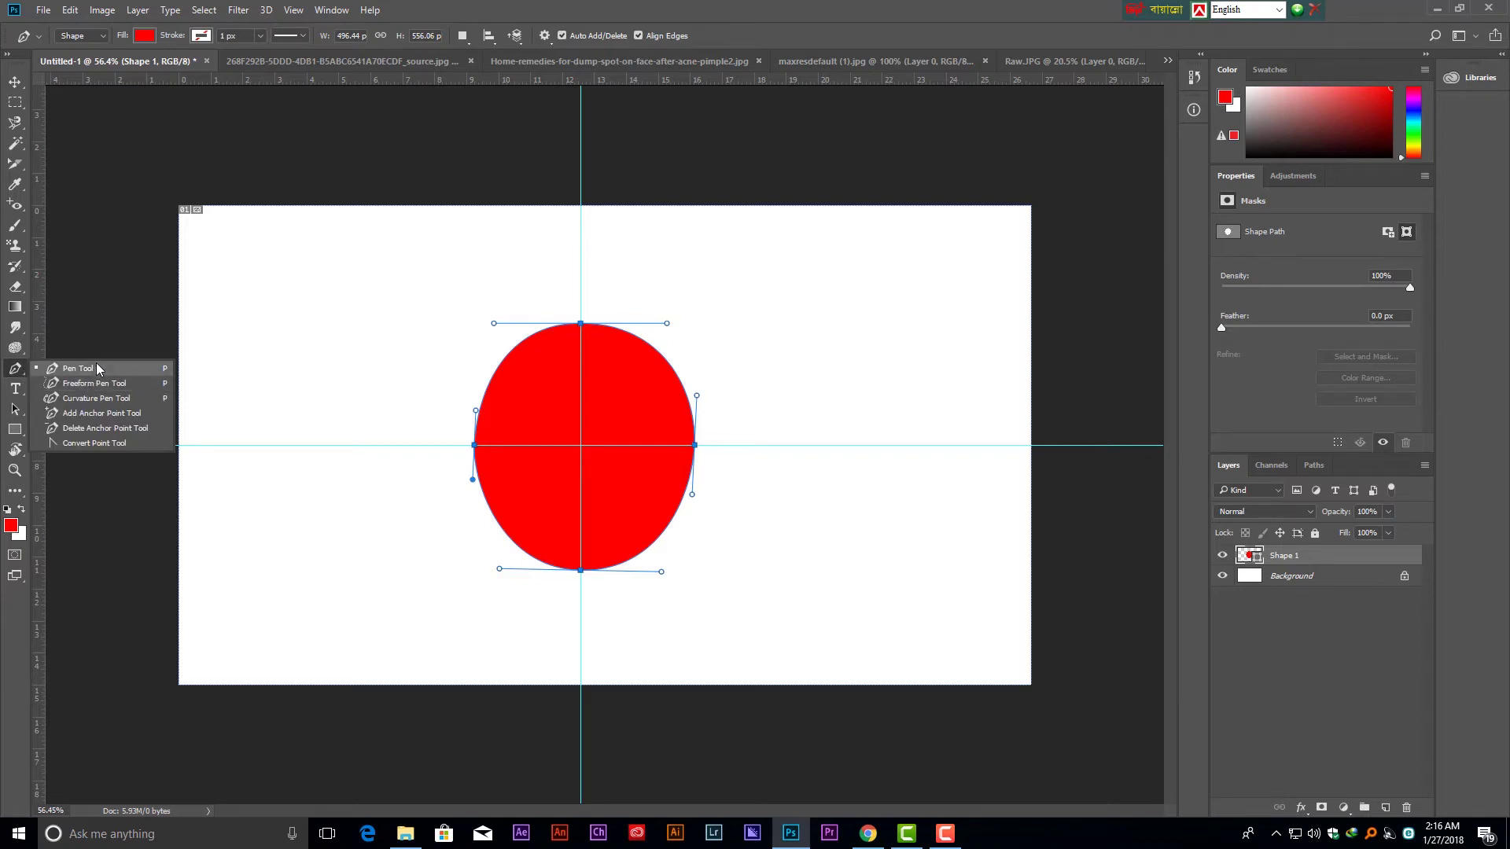
pyautogui.click(97, 364)
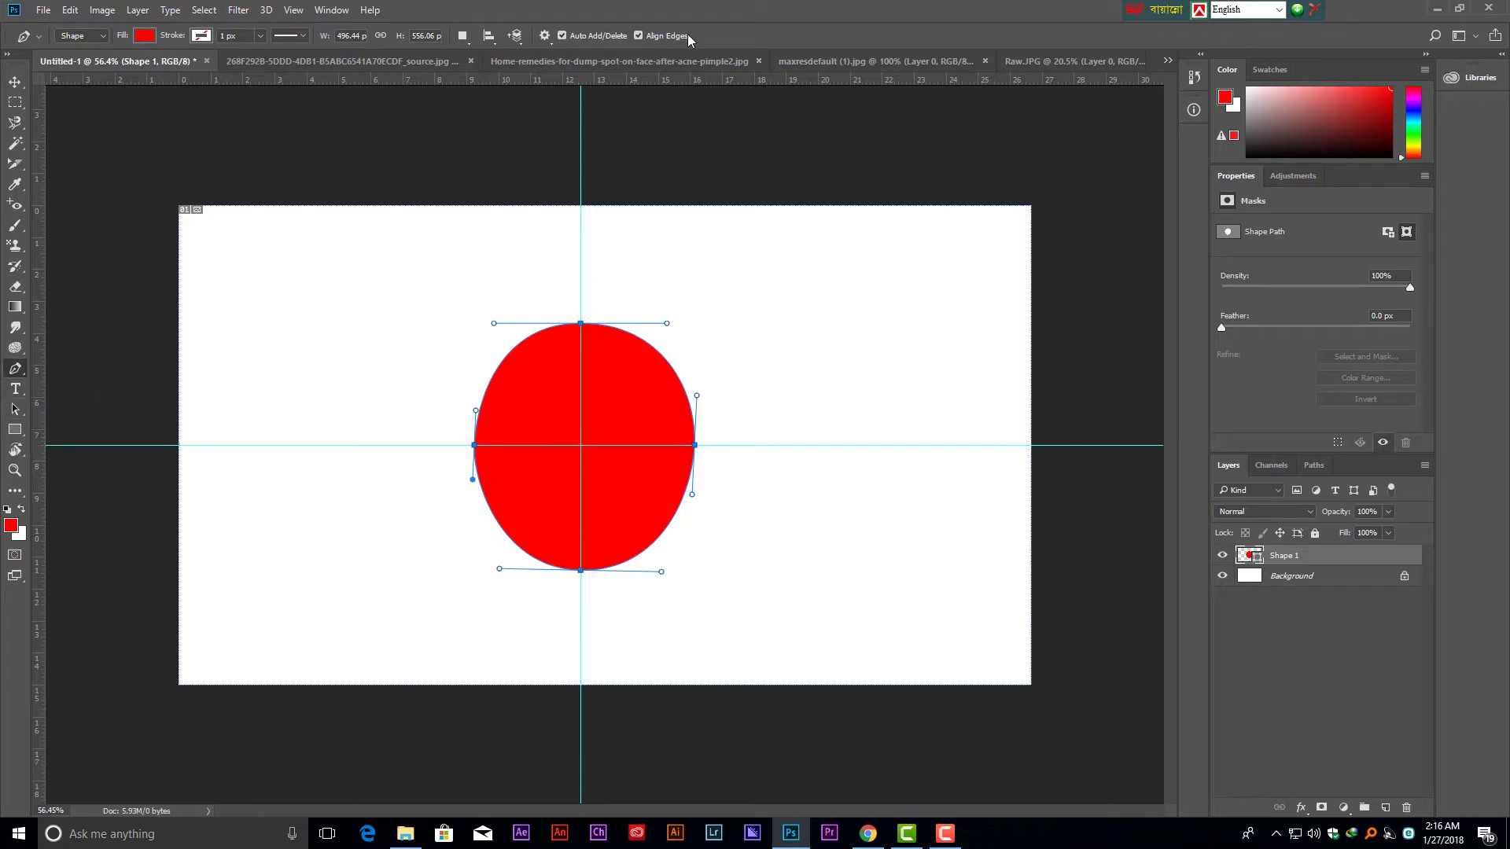
pyautogui.click(640, 63)
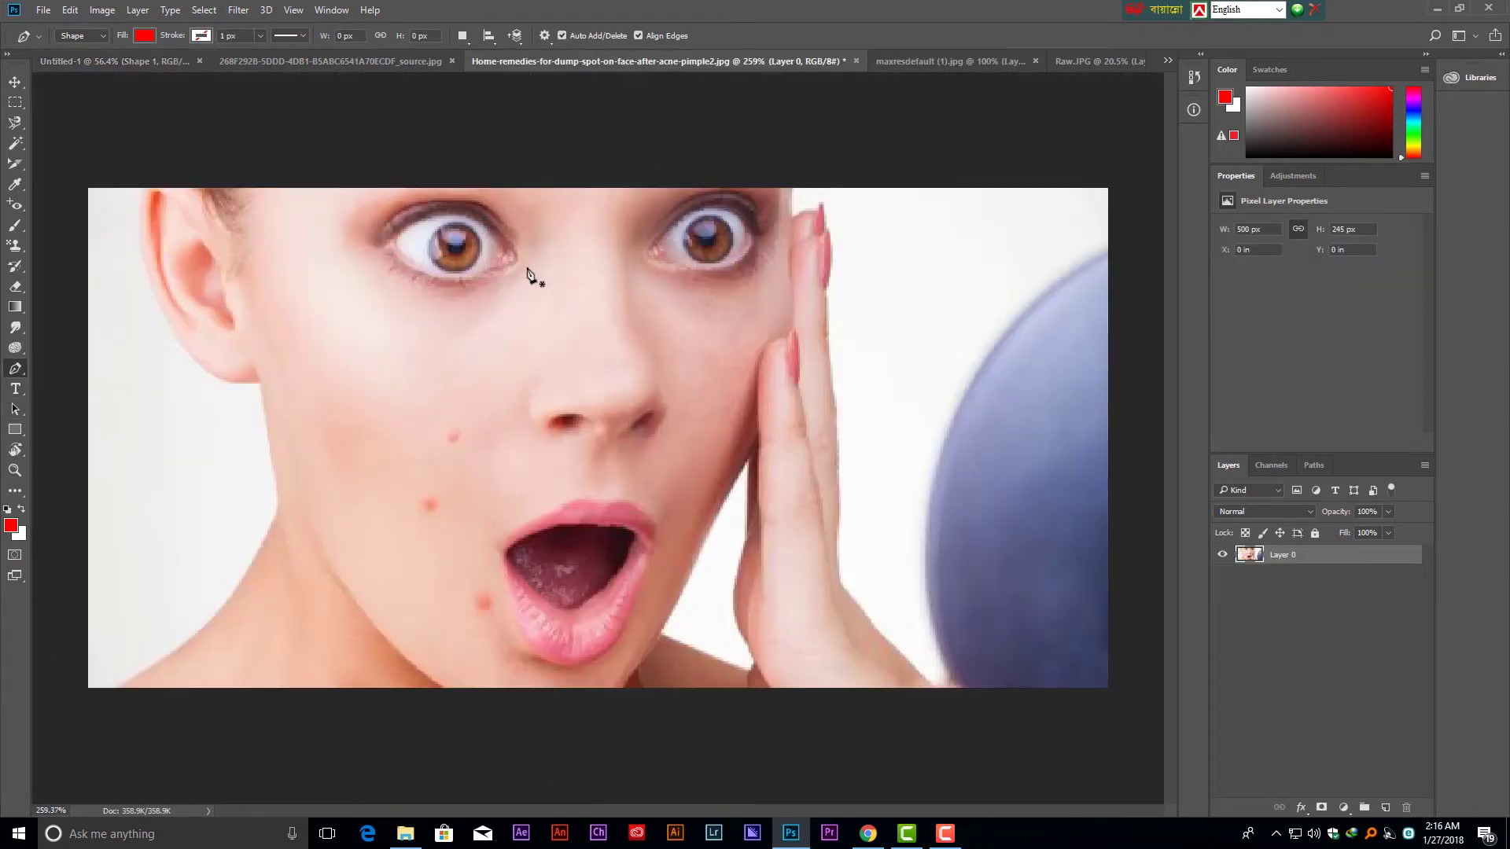
pyautogui.scroll(-1, 419, 503)
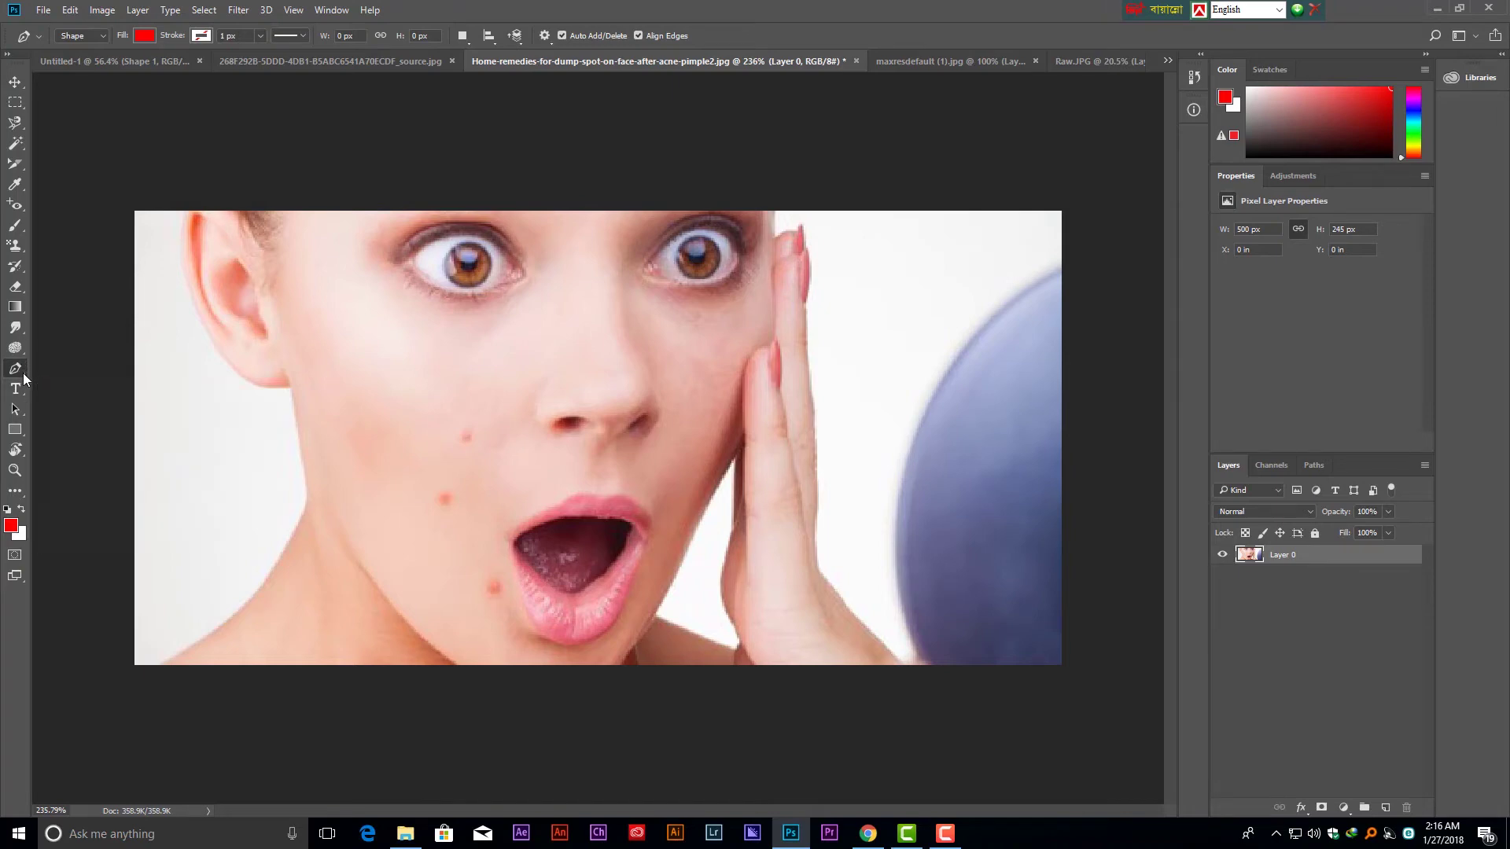
pyautogui.rightClick(23, 376)
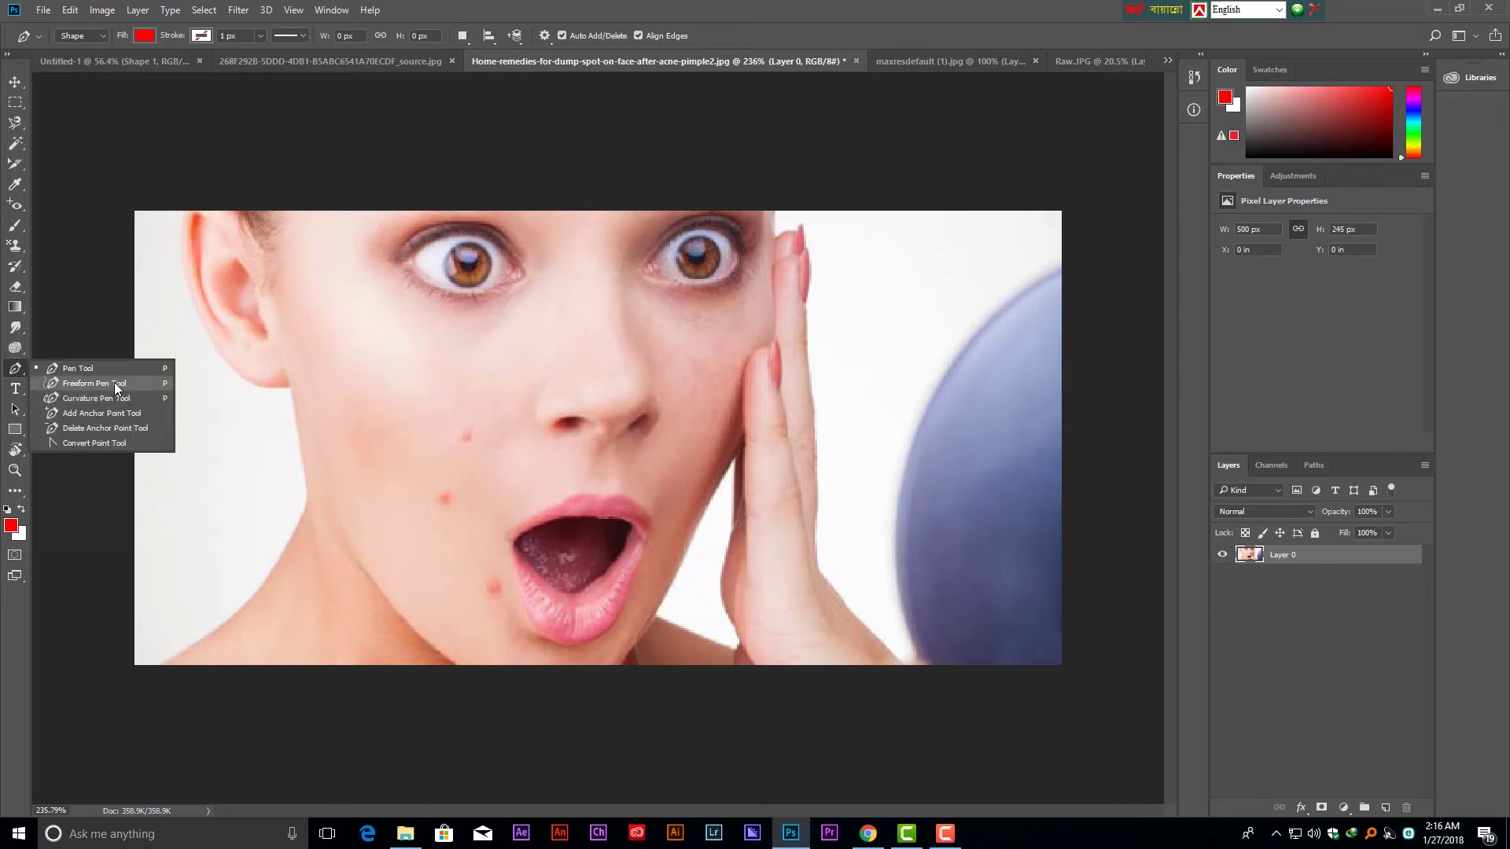
pyautogui.click(115, 383)
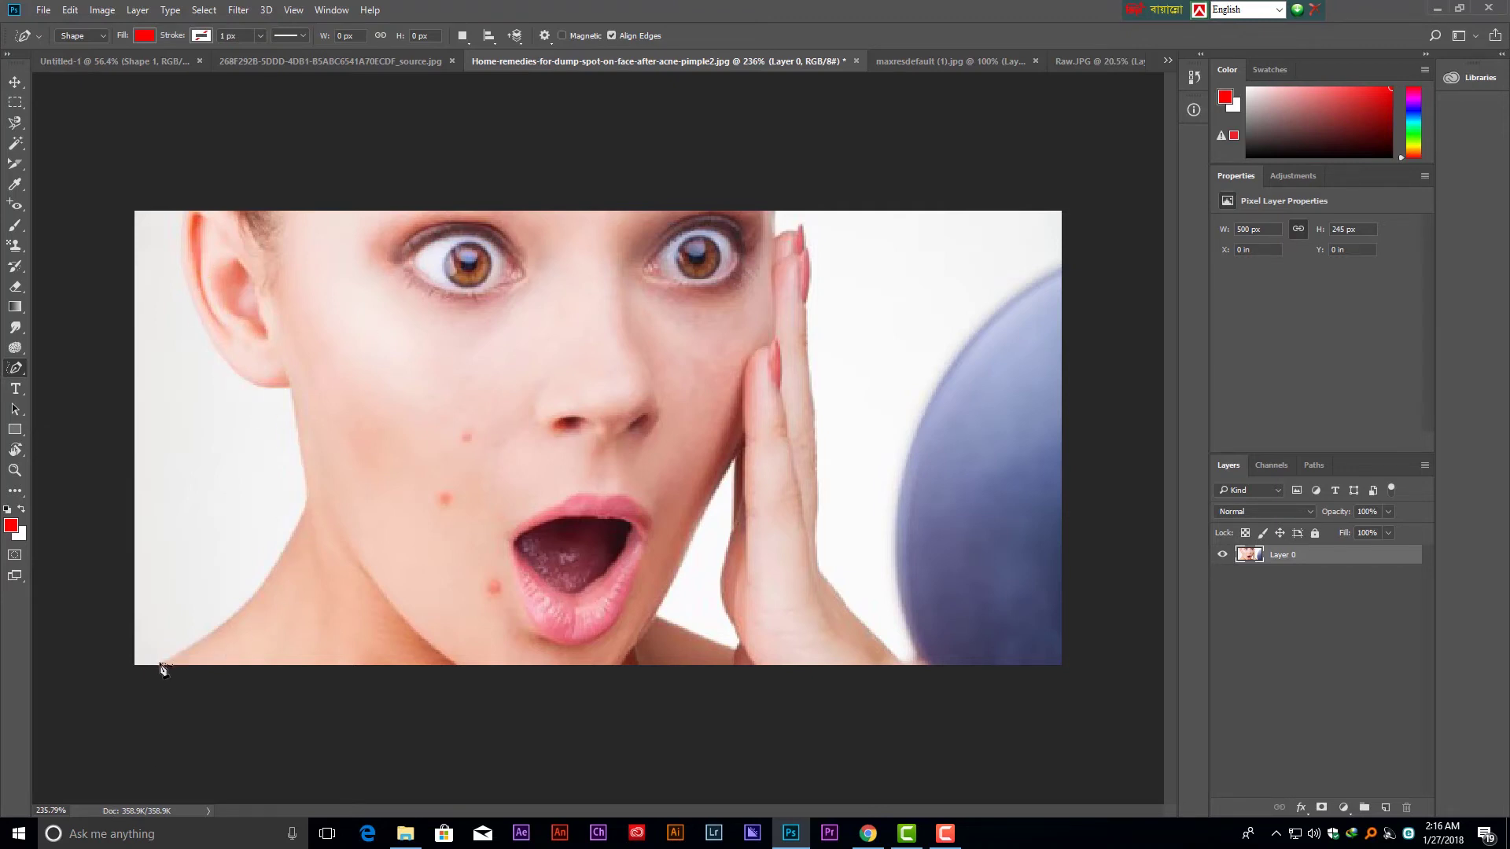
pyautogui.moveTo(161, 665)
pyautogui.mouseDown()
pyautogui.moveTo(297, 534)
pyautogui.moveTo(218, 358)
pyautogui.moveTo(189, 251)
pyautogui.moveTo(206, 214)
pyautogui.moveTo(759, 208)
pyautogui.moveTo(818, 240)
pyautogui.moveTo(839, 606)
pyautogui.moveTo(925, 664)
pyautogui.moveTo(162, 664)
pyautogui.mouseUp()
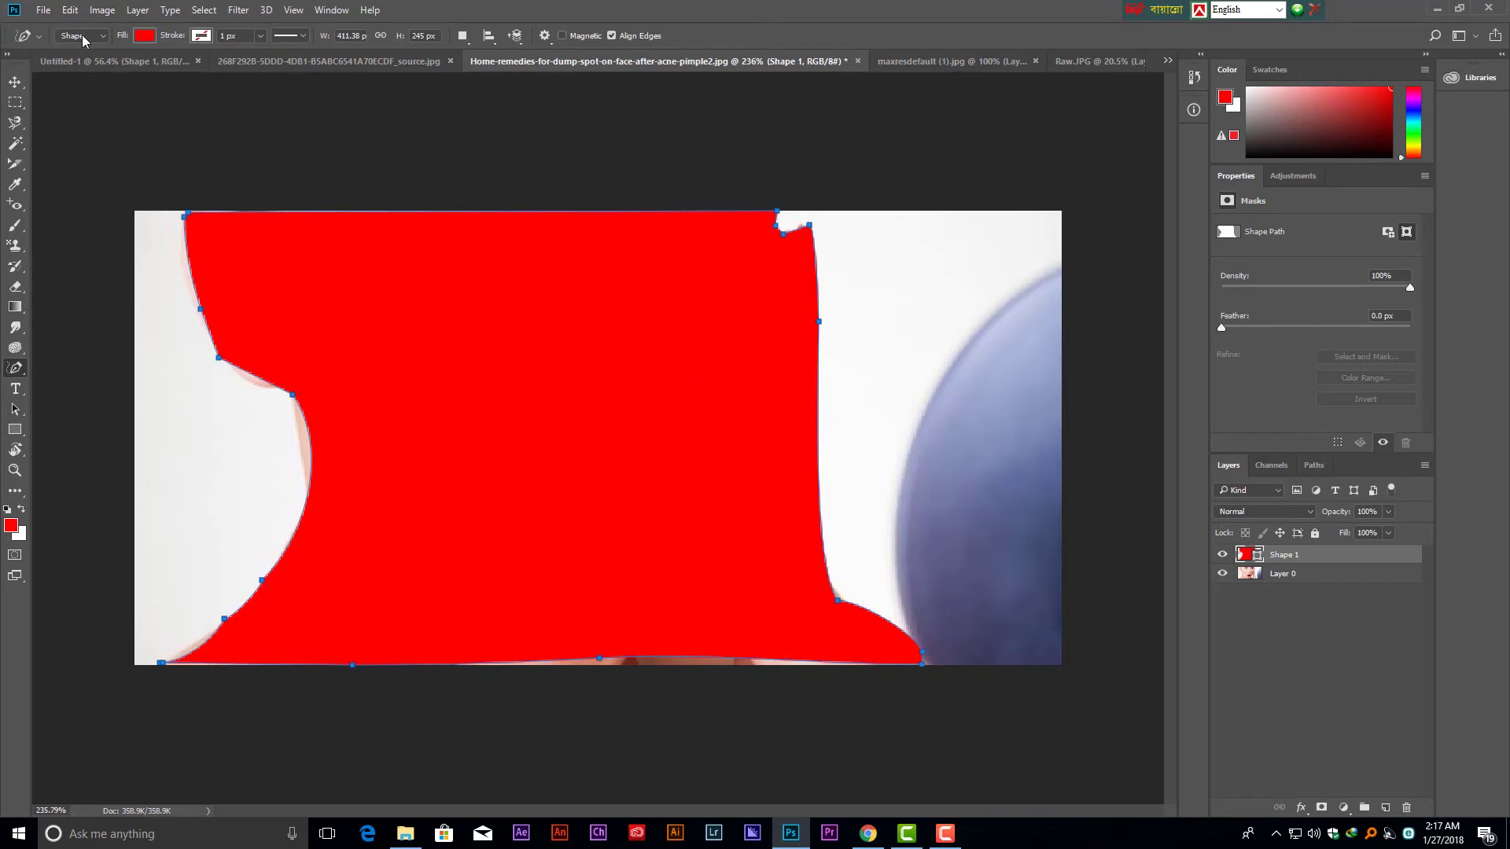
pyautogui.click(819, 444)
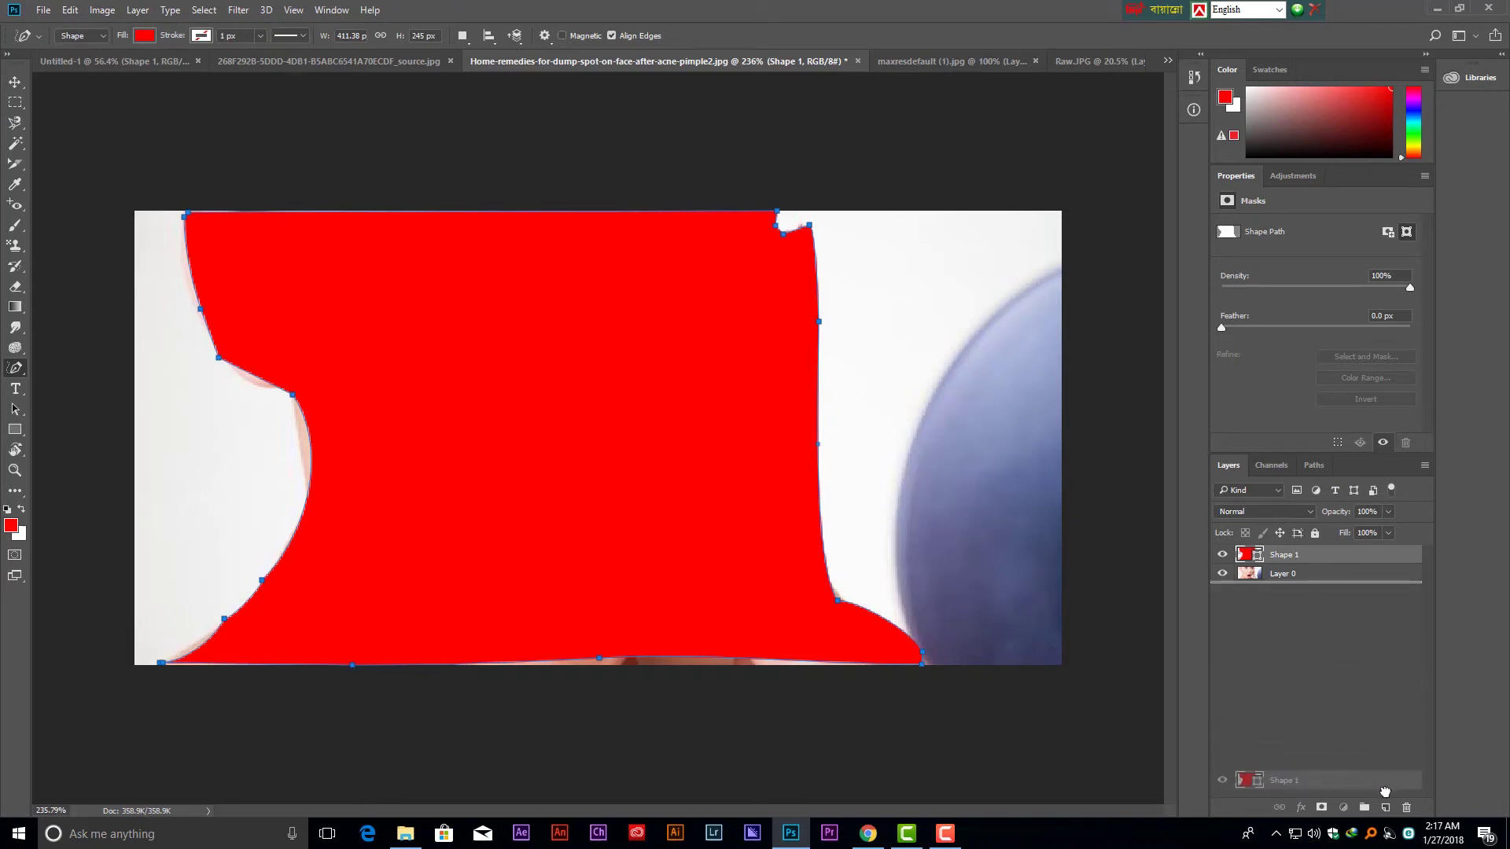
pyautogui.moveTo(1346, 559); pyautogui.dragTo(1405, 808)
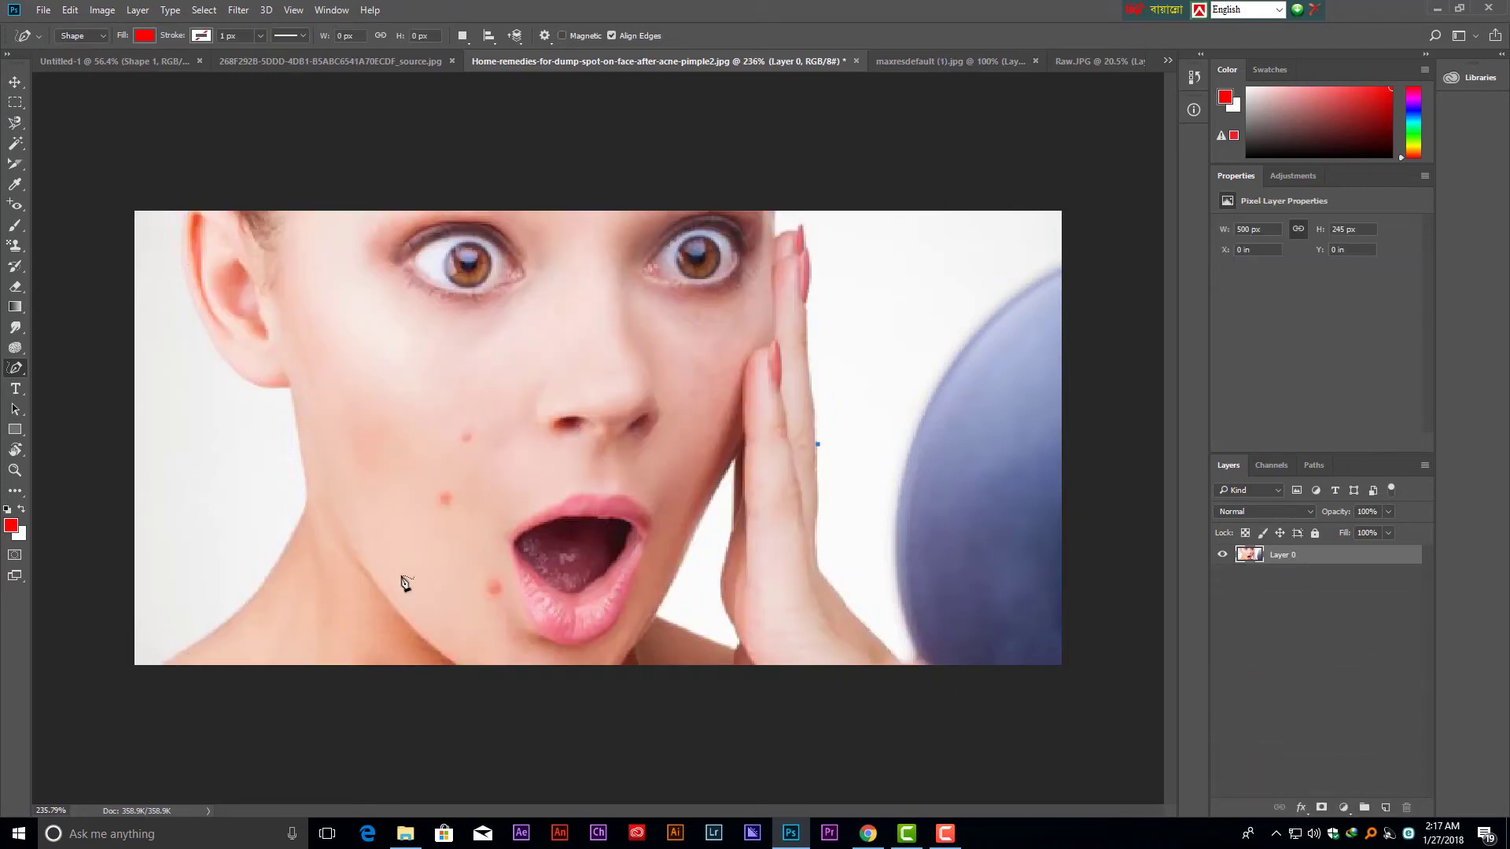
# With the Freeform Pen in Path mode, trace a path around the woman's head, neck and raised hand.
pyautogui.click(93, 35)
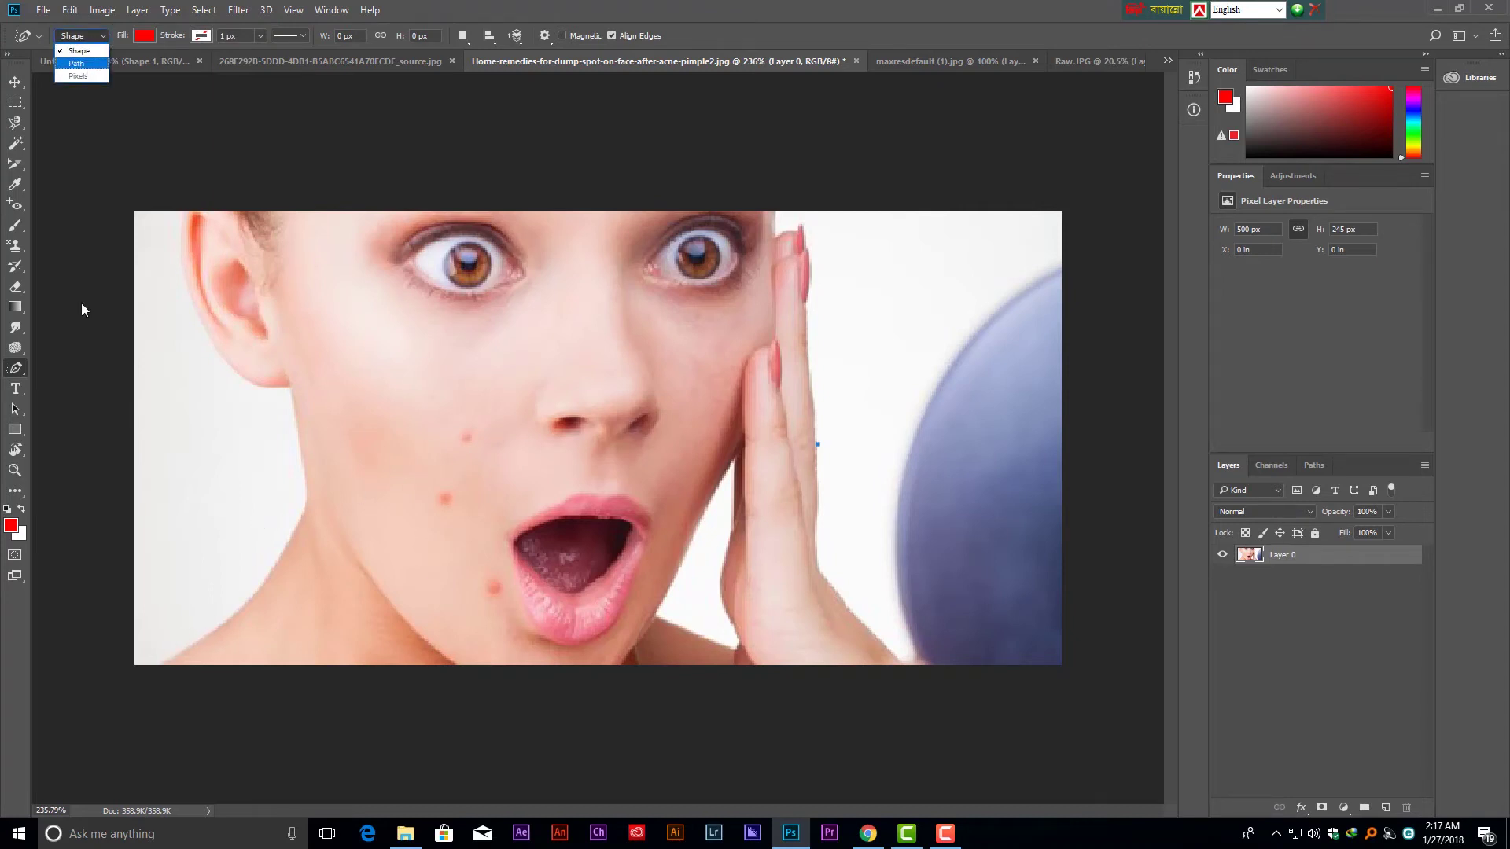
pyautogui.press('Escape')
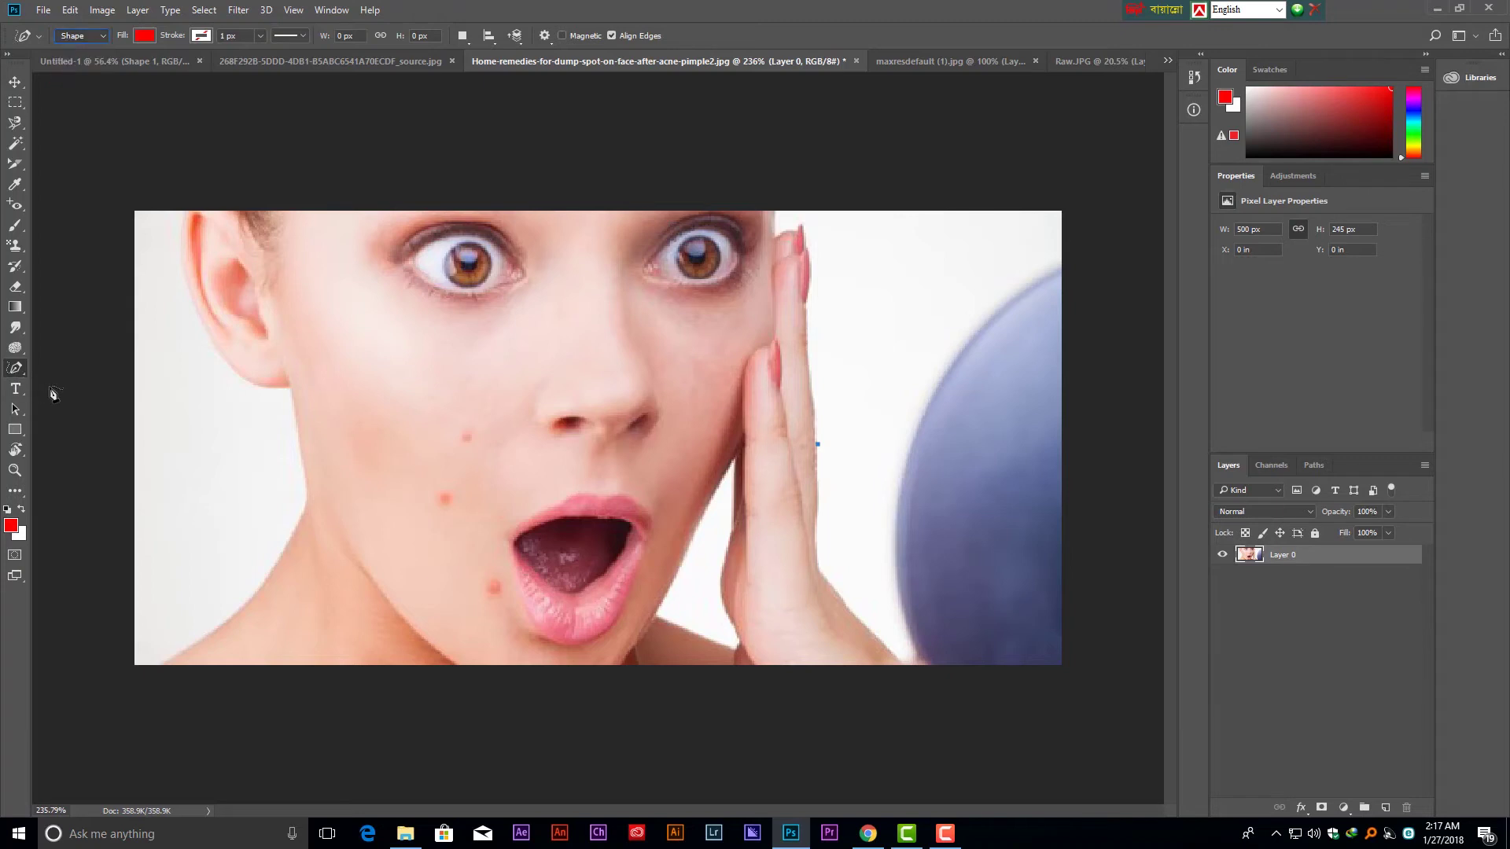
pyautogui.rightClick(23, 367)
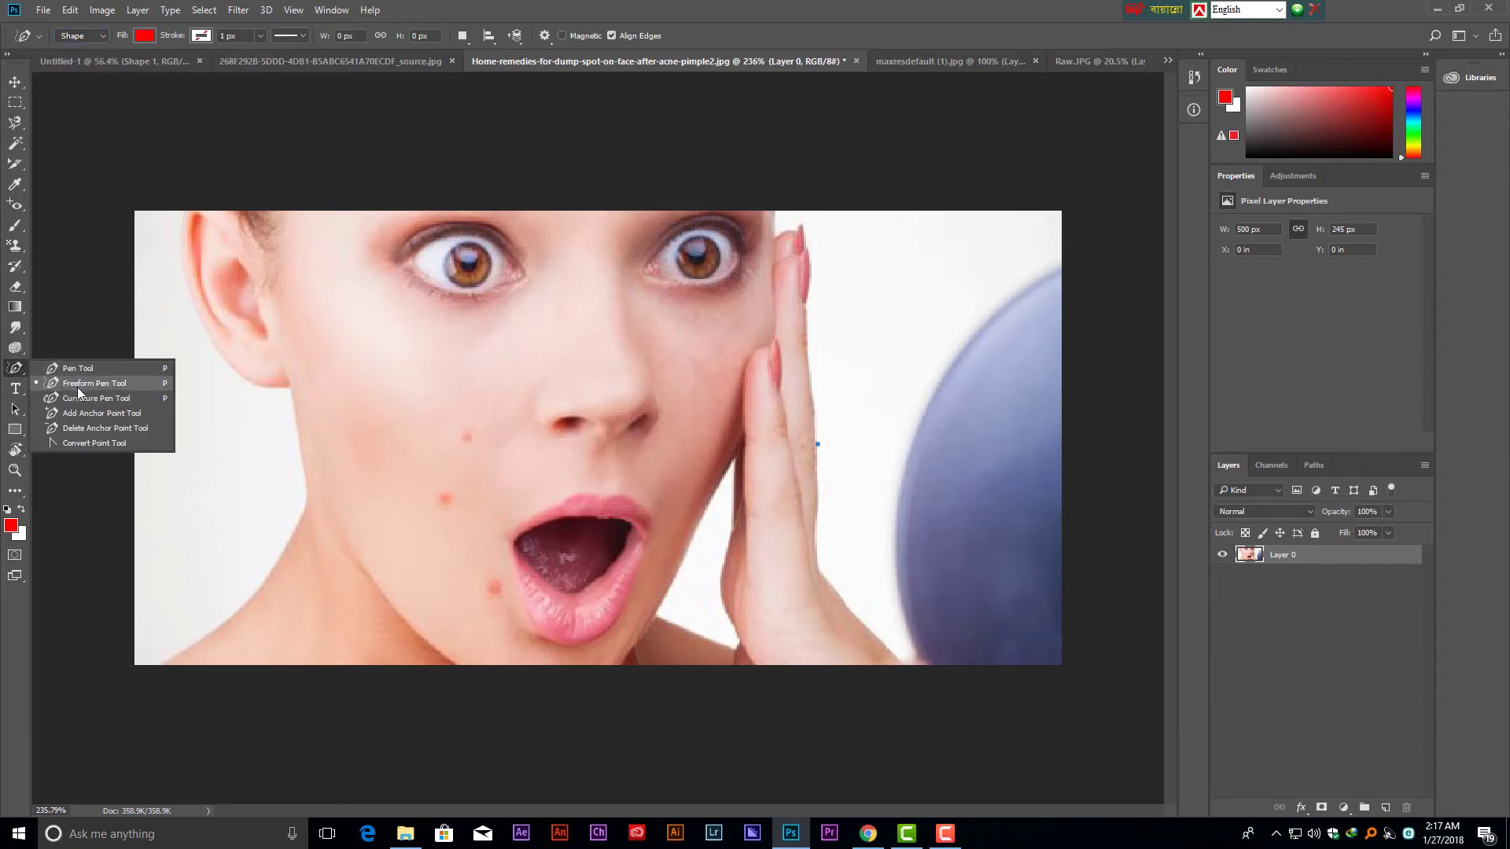
pyautogui.click(97, 385)
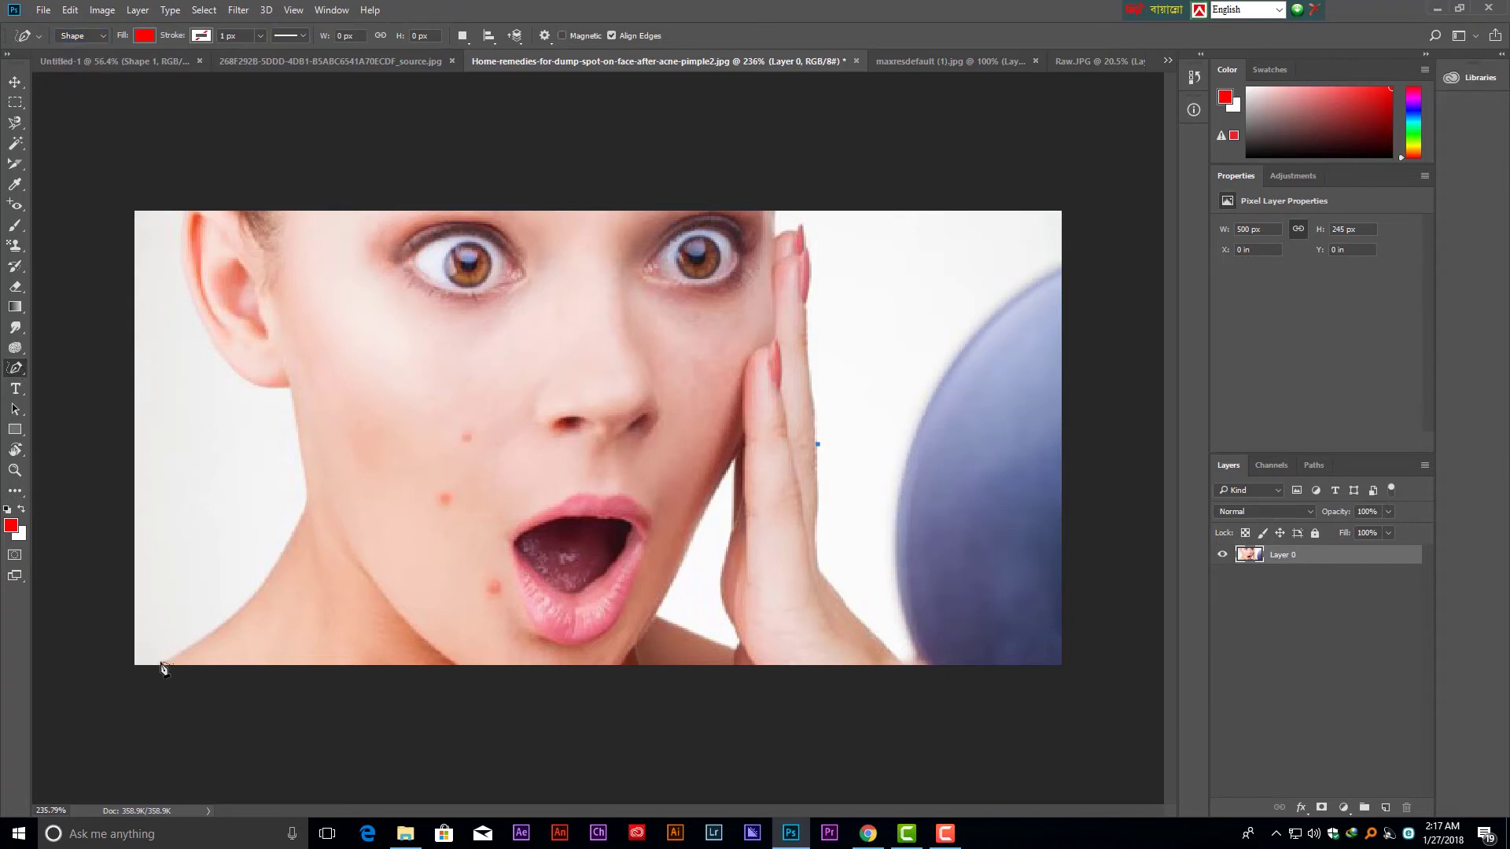
pyautogui.moveTo(165, 660)
pyautogui.mouseDown()
pyautogui.moveTo(297, 406)
pyautogui.moveTo(189, 224)
pyautogui.moveTo(769, 208)
pyautogui.moveTo(781, 234)
pyautogui.moveTo(802, 236)
pyautogui.moveTo(826, 509)
pyautogui.moveTo(866, 629)
pyautogui.moveTo(913, 674)
pyautogui.moveTo(499, 707)
pyautogui.moveTo(165, 661)
pyautogui.mouseUp()
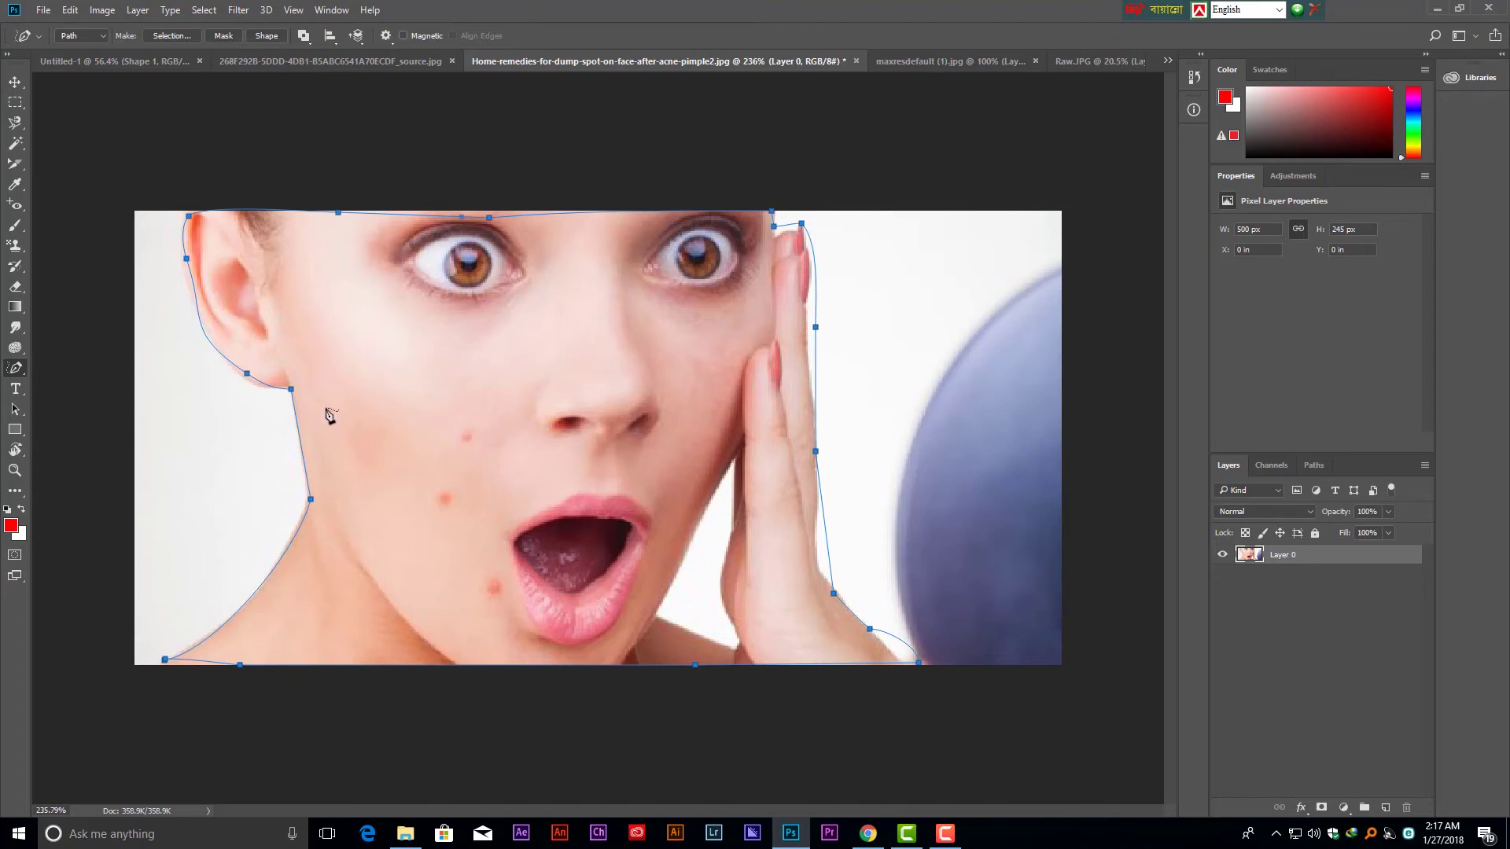
# Select the neck anchor and cycle between the Freeform Pen and Path Selection tools.
pyautogui.keyDown('ctrl'); pyautogui.click(311, 500); pyautogui.keyUp('ctrl')
pyautogui.rightClick(17, 375)
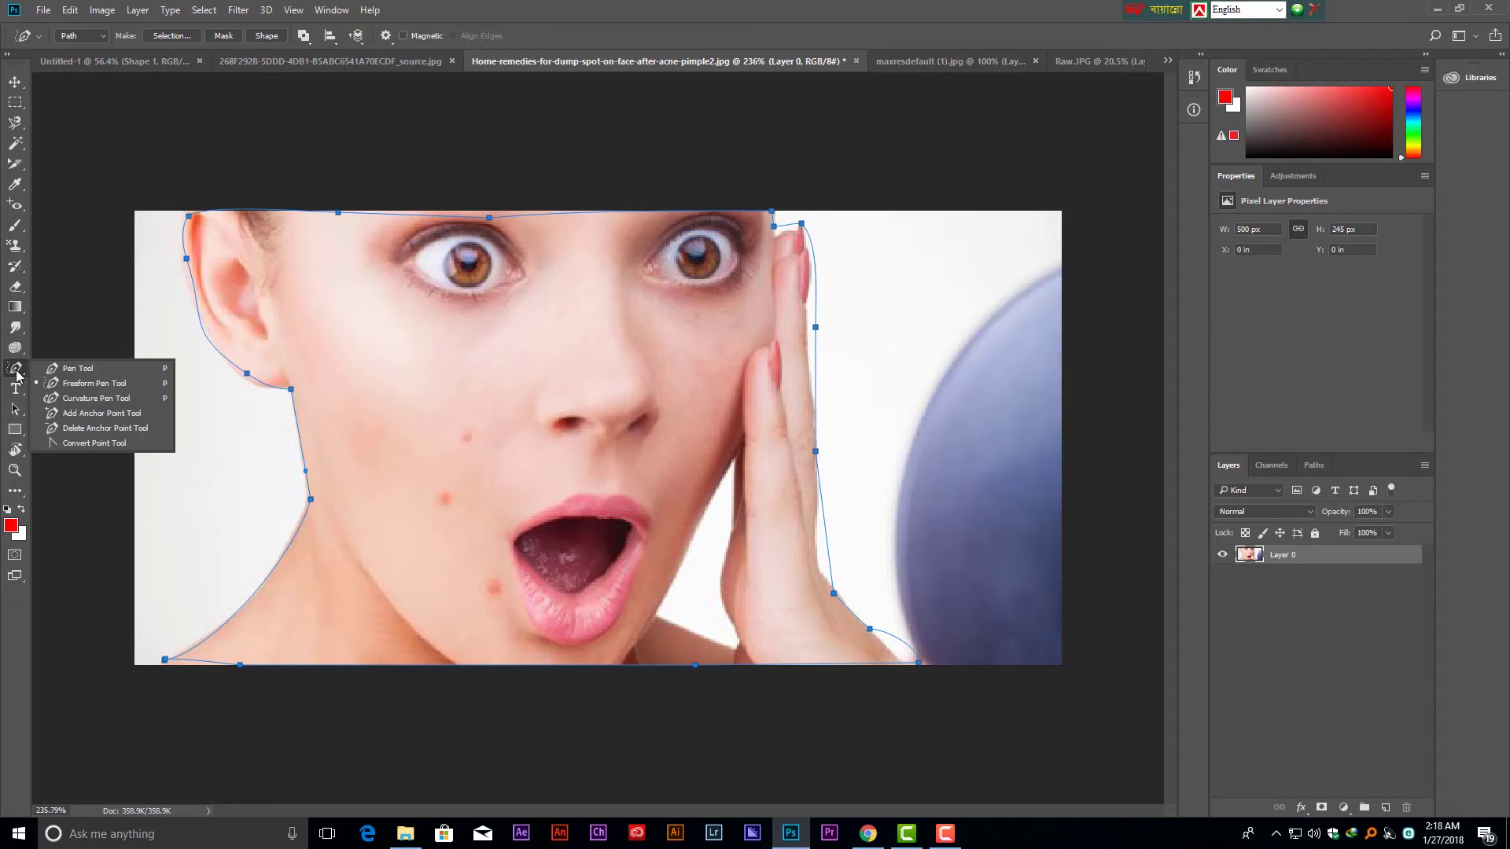
pyautogui.click(86, 383)
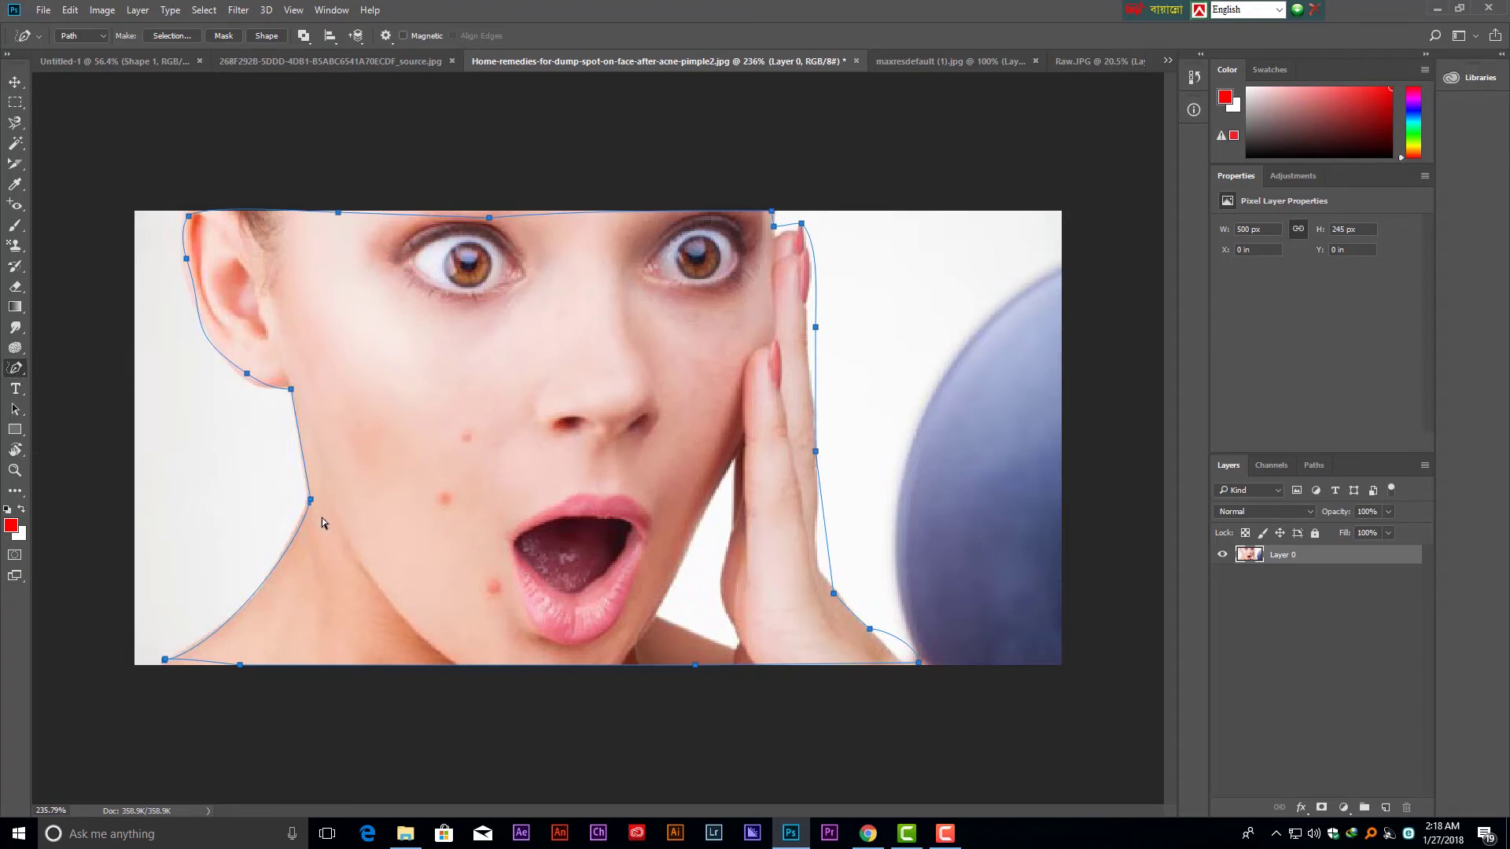
pyautogui.click(18, 411)
pyautogui.rightClick(17, 411)
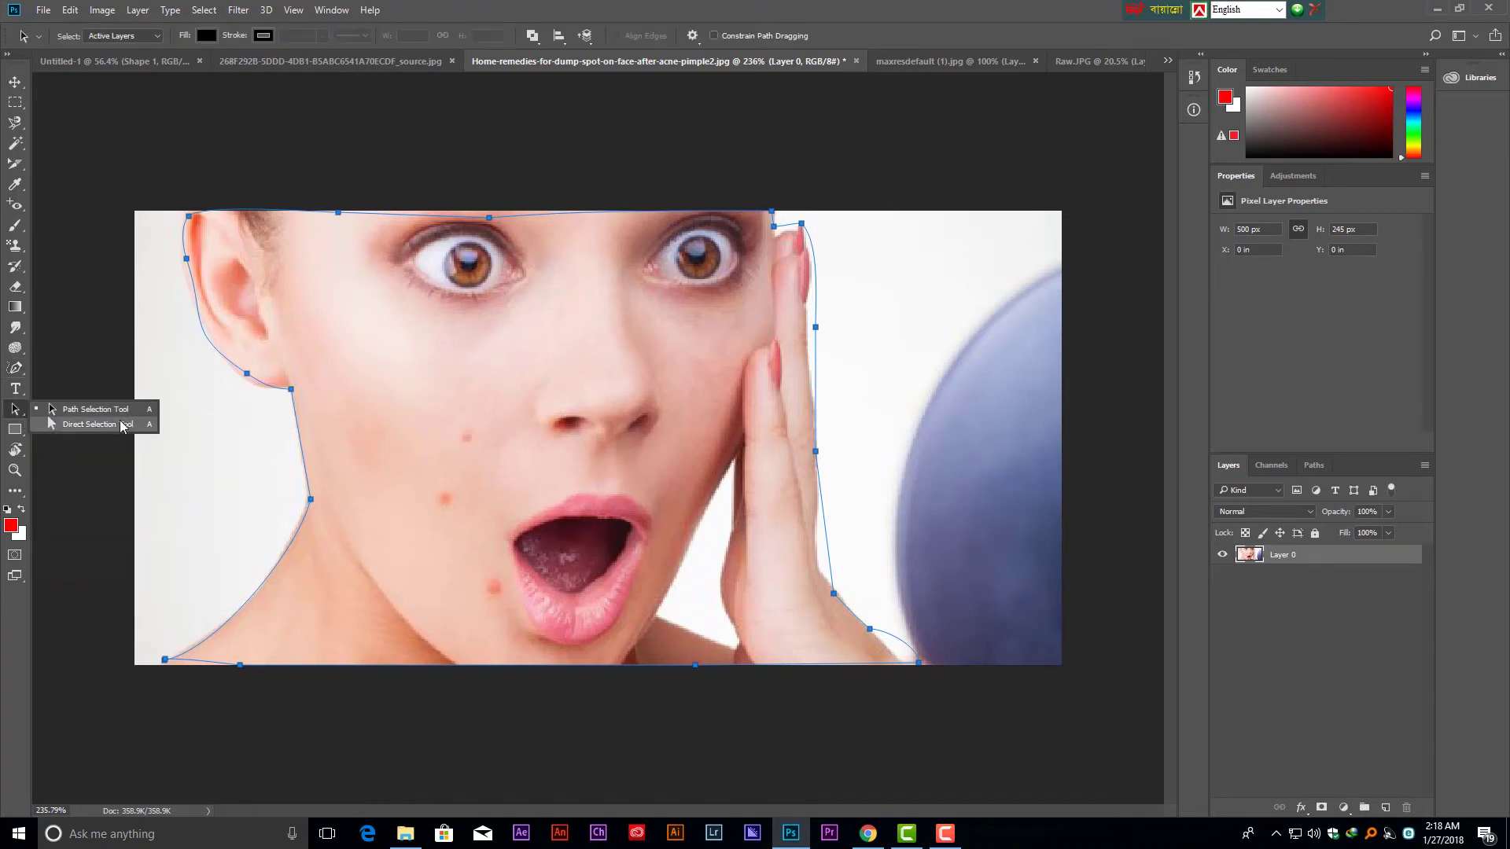
pyautogui.click(79, 410)
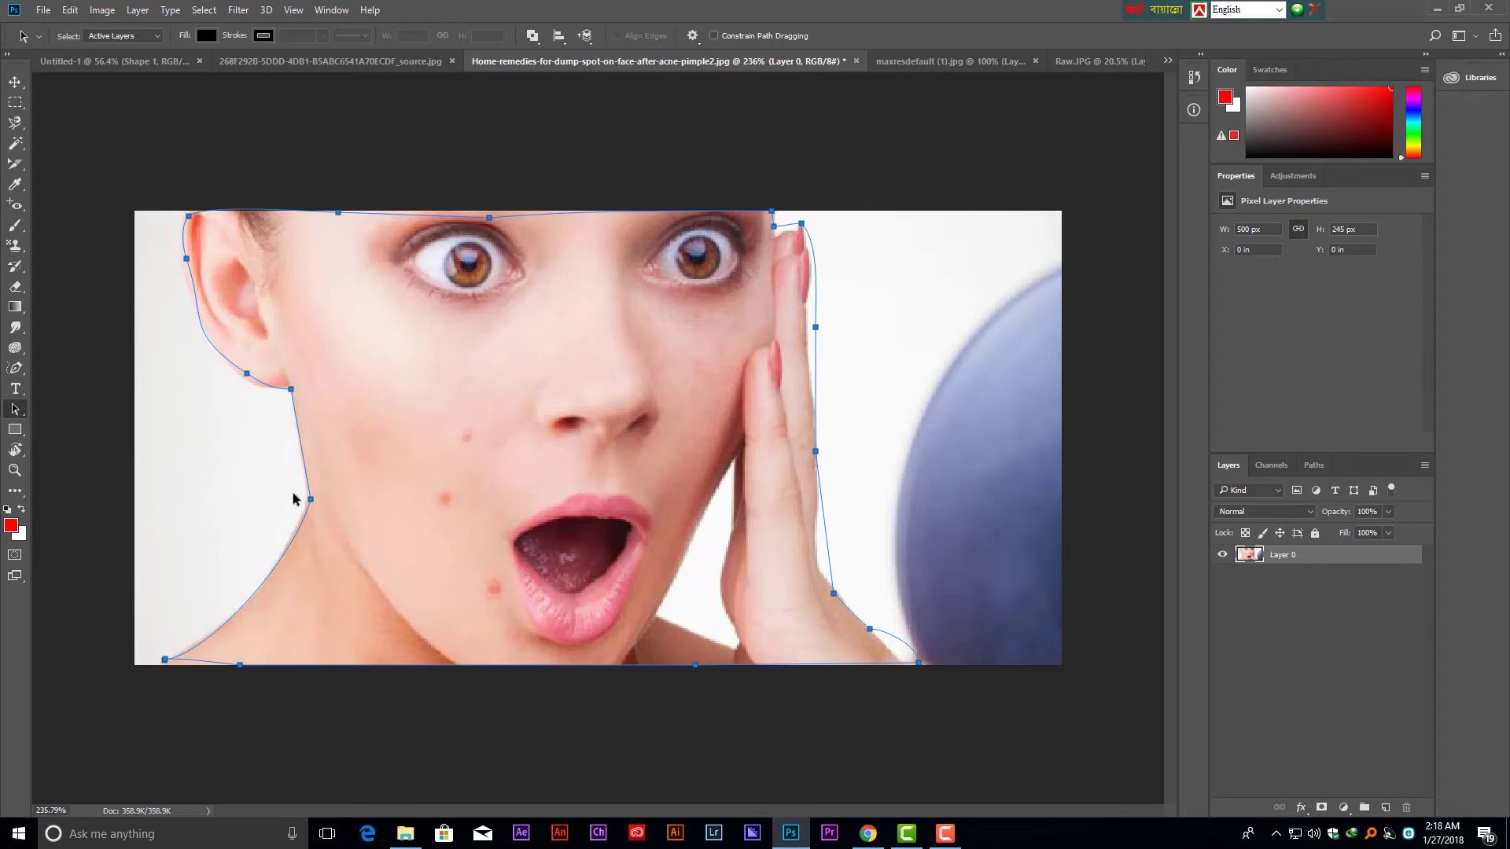
pyautogui.click(17, 368)
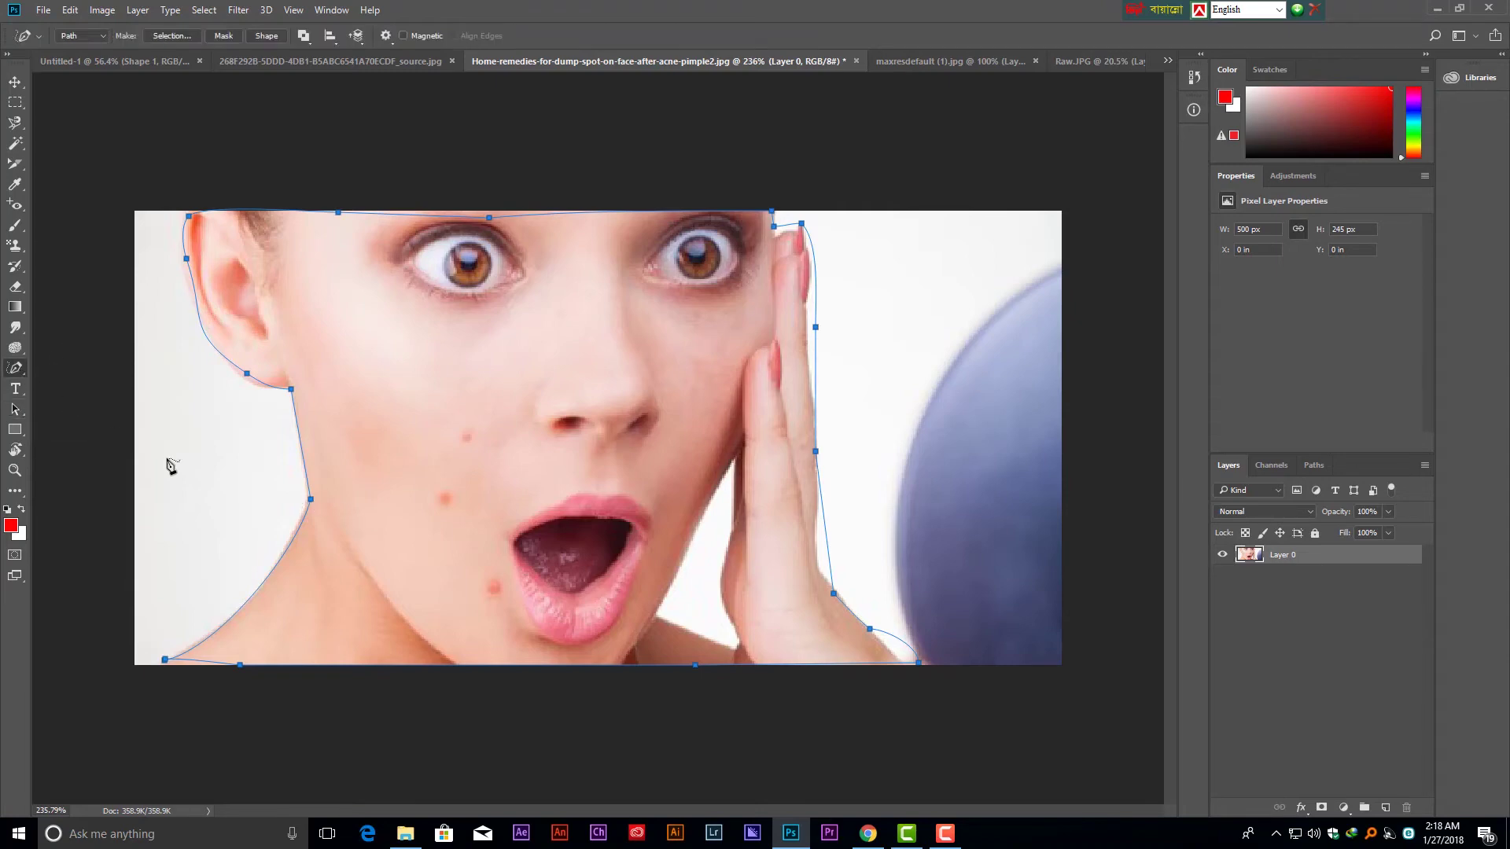
# Nudge the left-neck anchor lower and bend its direction handles to hug the neck.
pyautogui.keyDown('ctrl'); pyautogui.click(310, 500); pyautogui.keyUp('ctrl')
pyautogui.moveTo(312, 503)
pyautogui.mouseDown()
pyautogui.moveTo(314, 517)
pyautogui.moveTo(309, 502)
pyautogui.mouseUp()
pyautogui.moveTo(295, 554)
pyautogui.mouseDown()
pyautogui.moveTo(333, 524)
pyautogui.moveTo(279, 590)
pyautogui.mouseUp()
pyautogui.moveTo(303, 465); pyautogui.dragTo(299, 445)
# Convert the traced path into a selection with Make Selection at 0 px feather.
pyautogui.rightClick(494, 373)
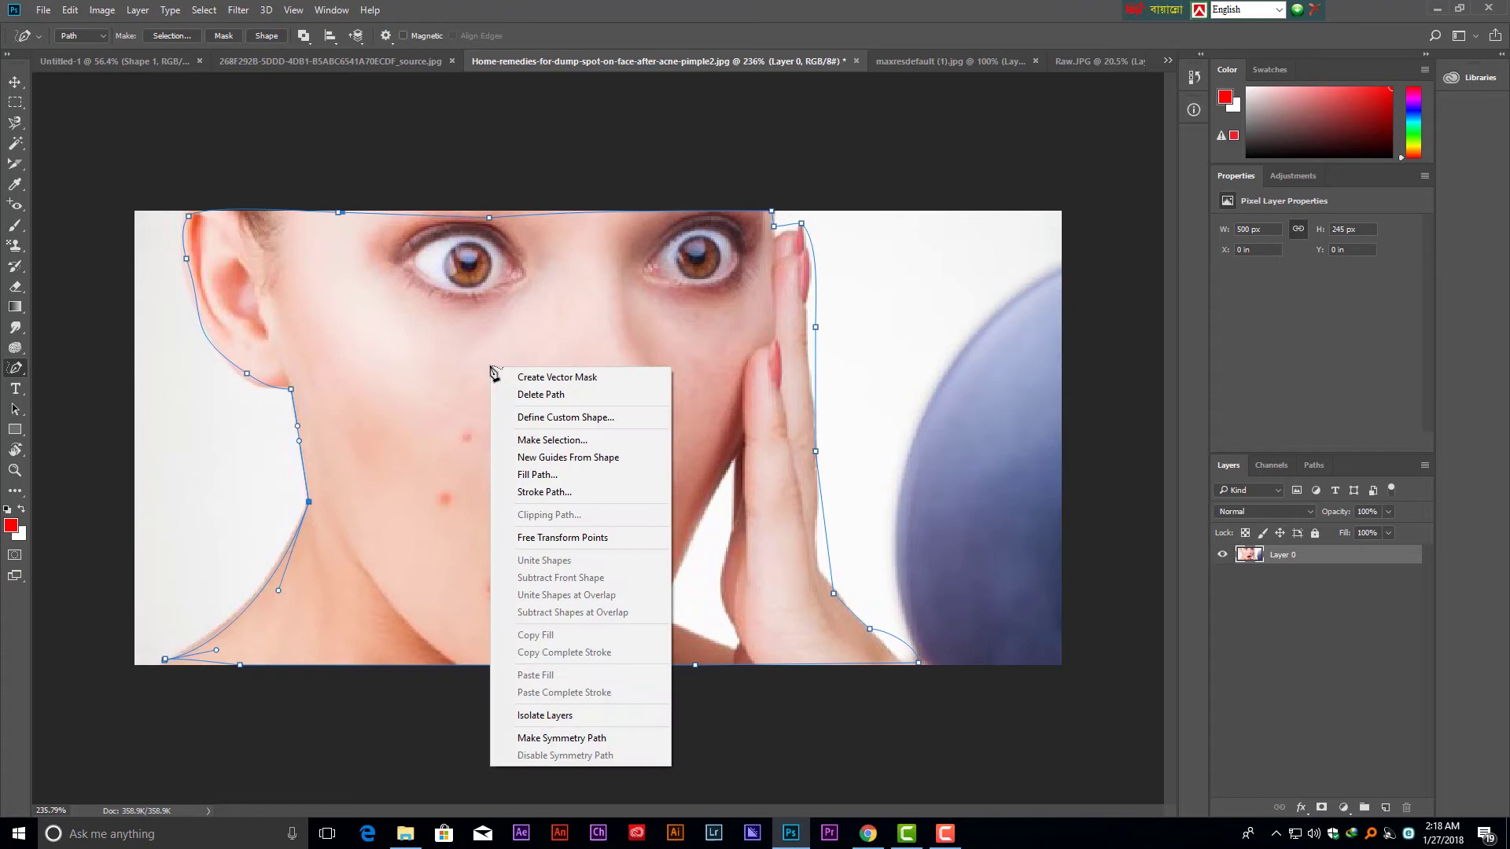
pyautogui.click(539, 446)
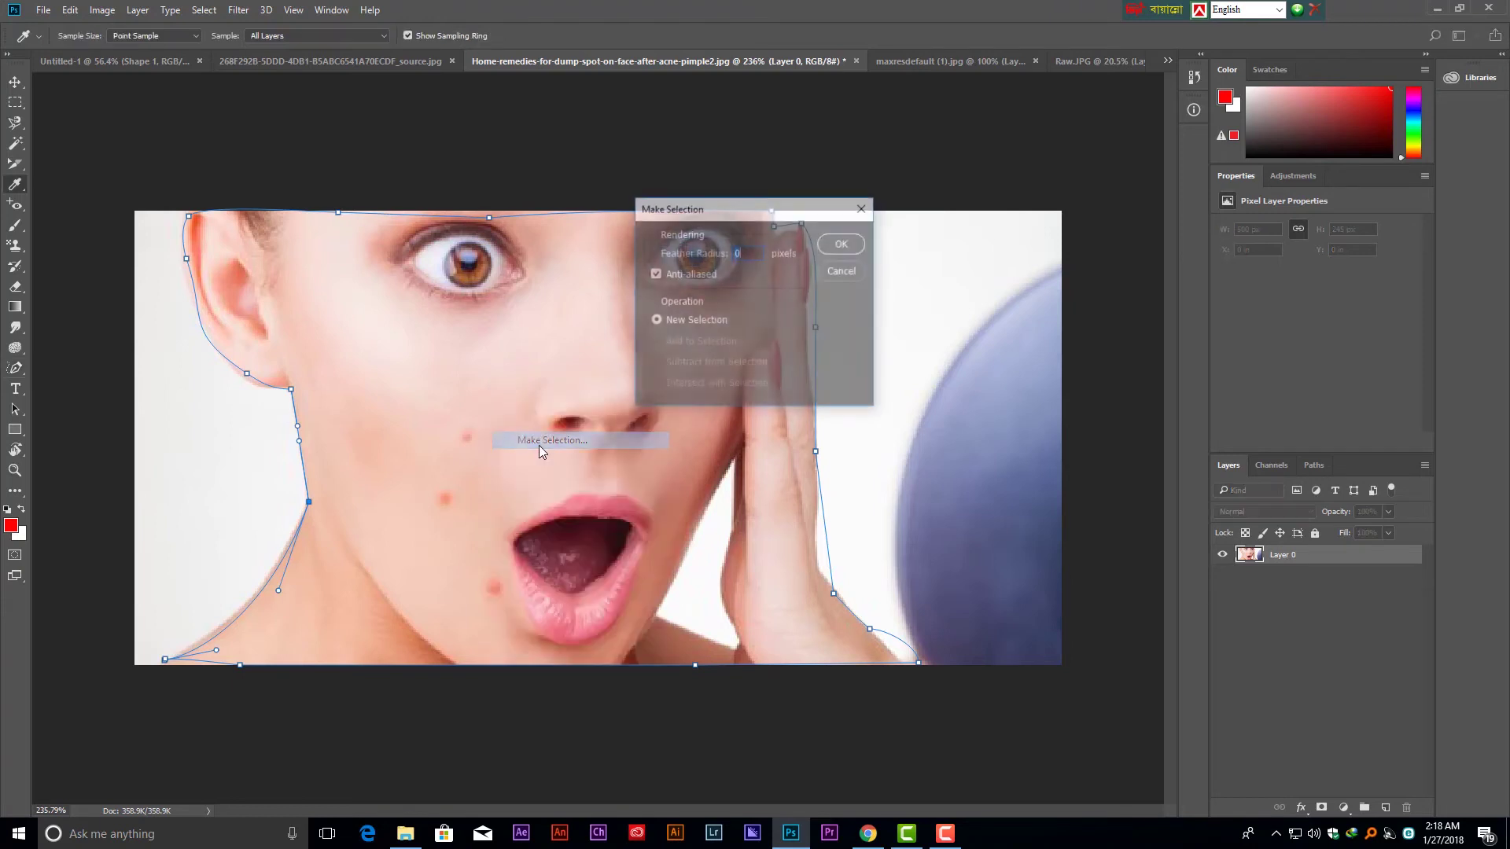
pyautogui.click(842, 243)
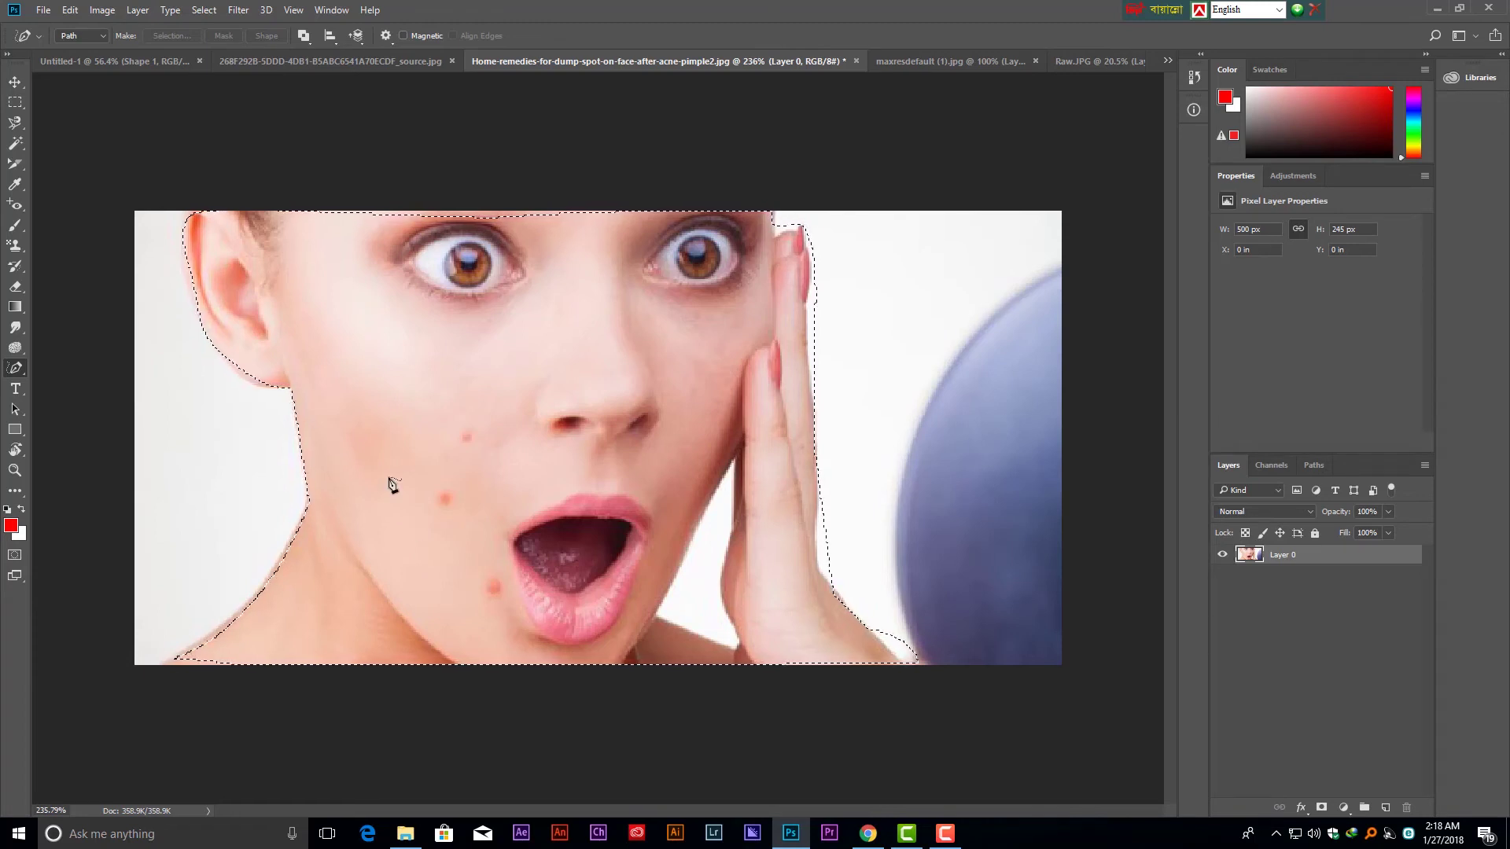
pyautogui.click(14, 82)
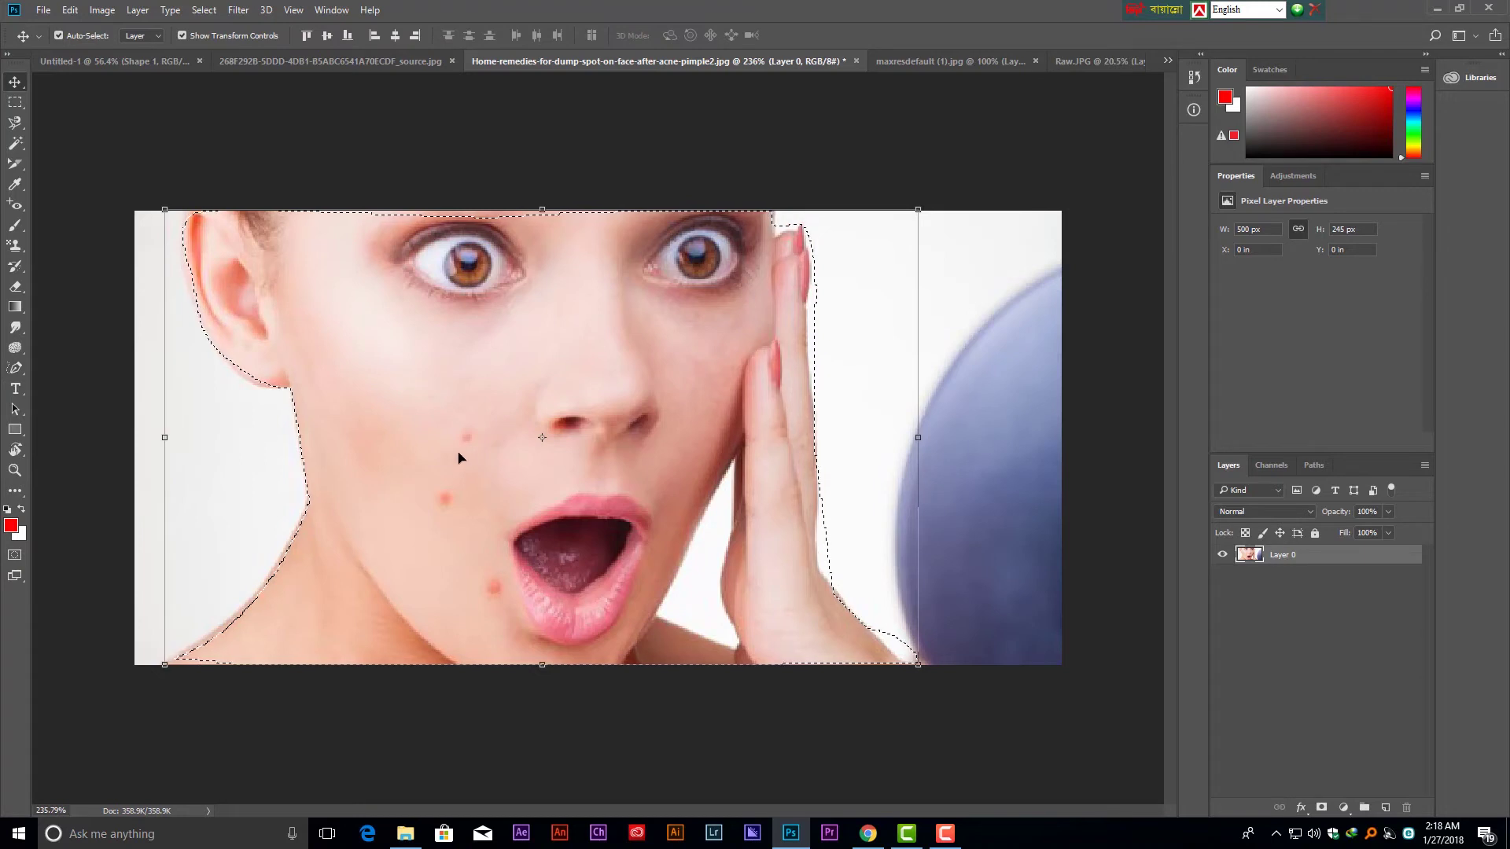
pyautogui.moveTo(460, 454); pyautogui.dragTo(717, 454)
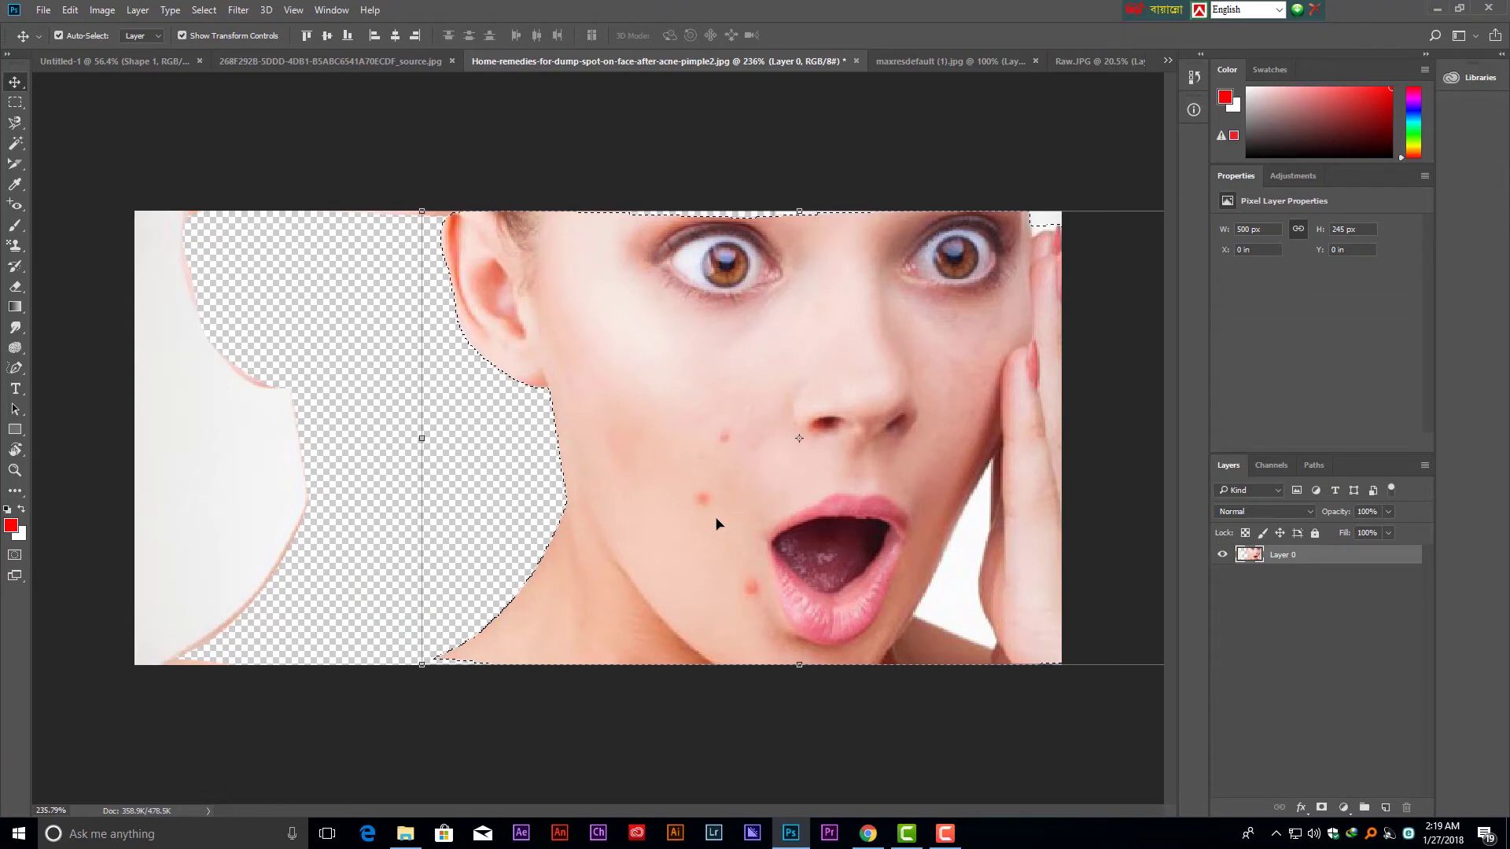
pyautogui.press('ctrl')
pyautogui.moveTo(548, 431); pyautogui.dragTo(290, 432)
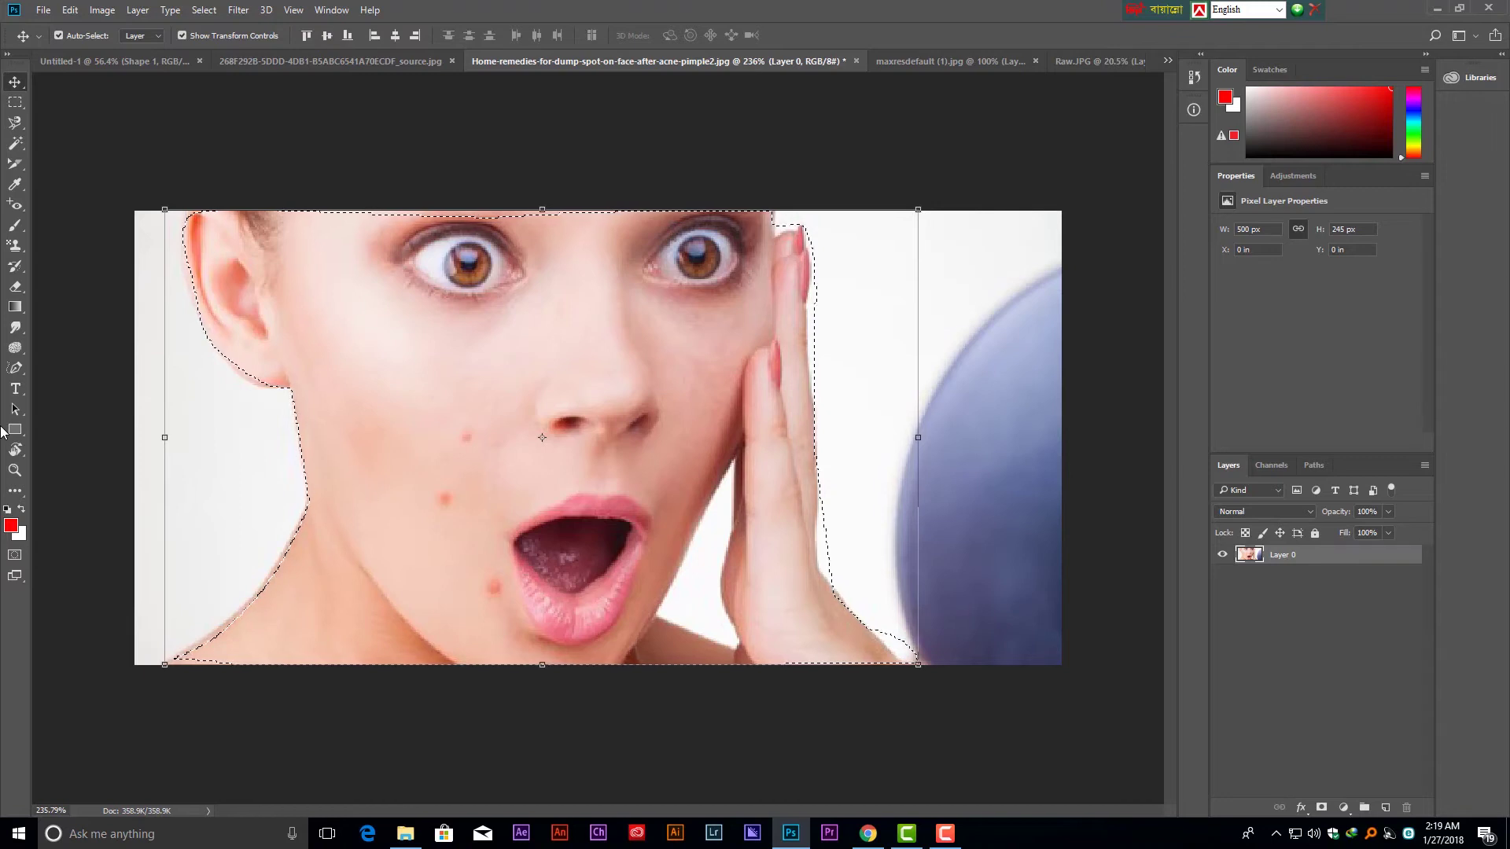
pyautogui.click(20, 399)
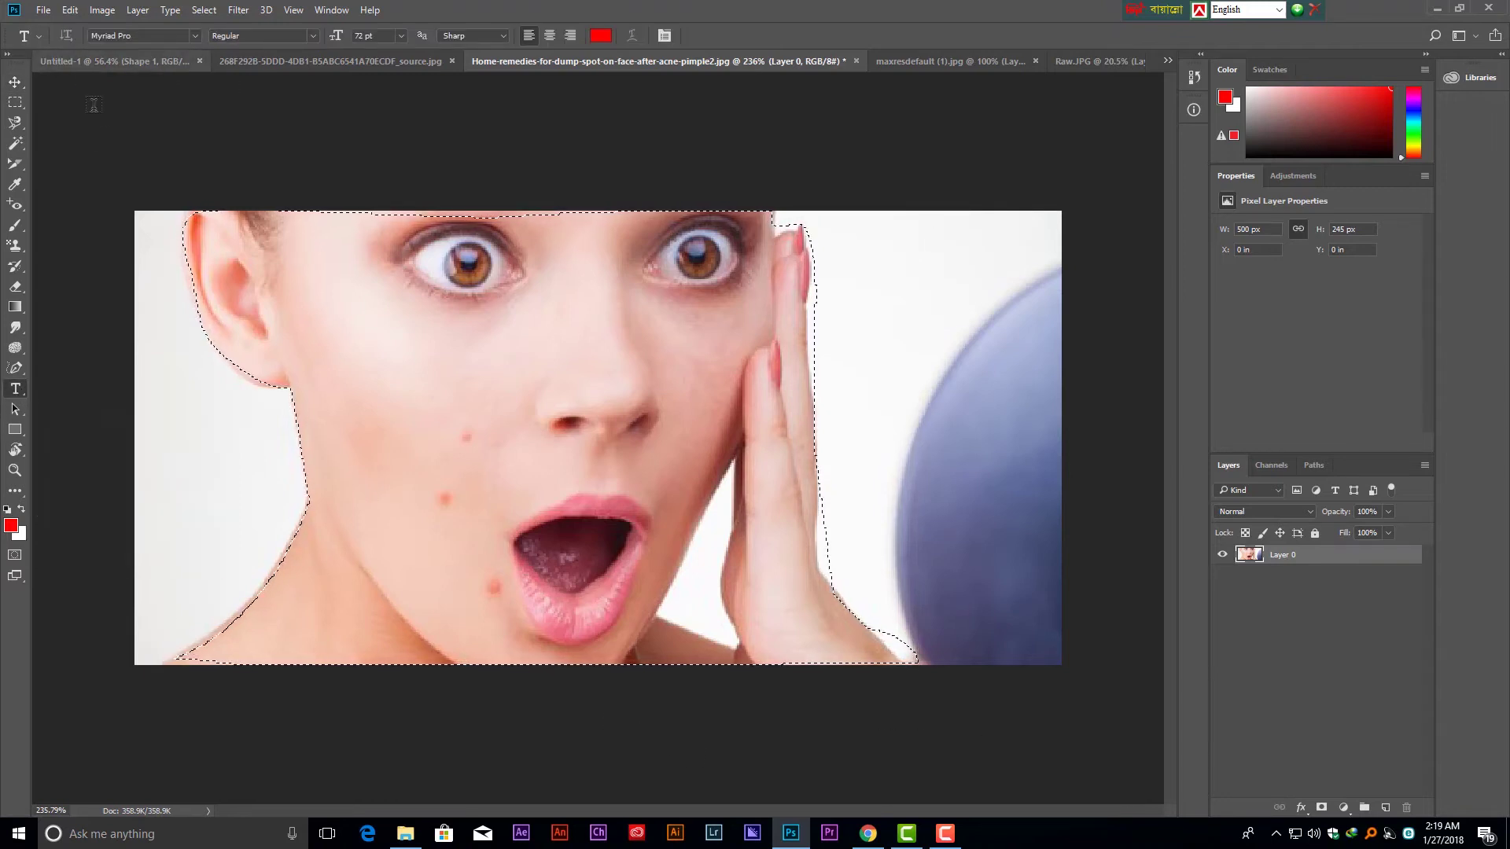
# On Untitled-1, delete the red ellipse layer and drag both guides off the canvas.
pyautogui.click(164, 66)
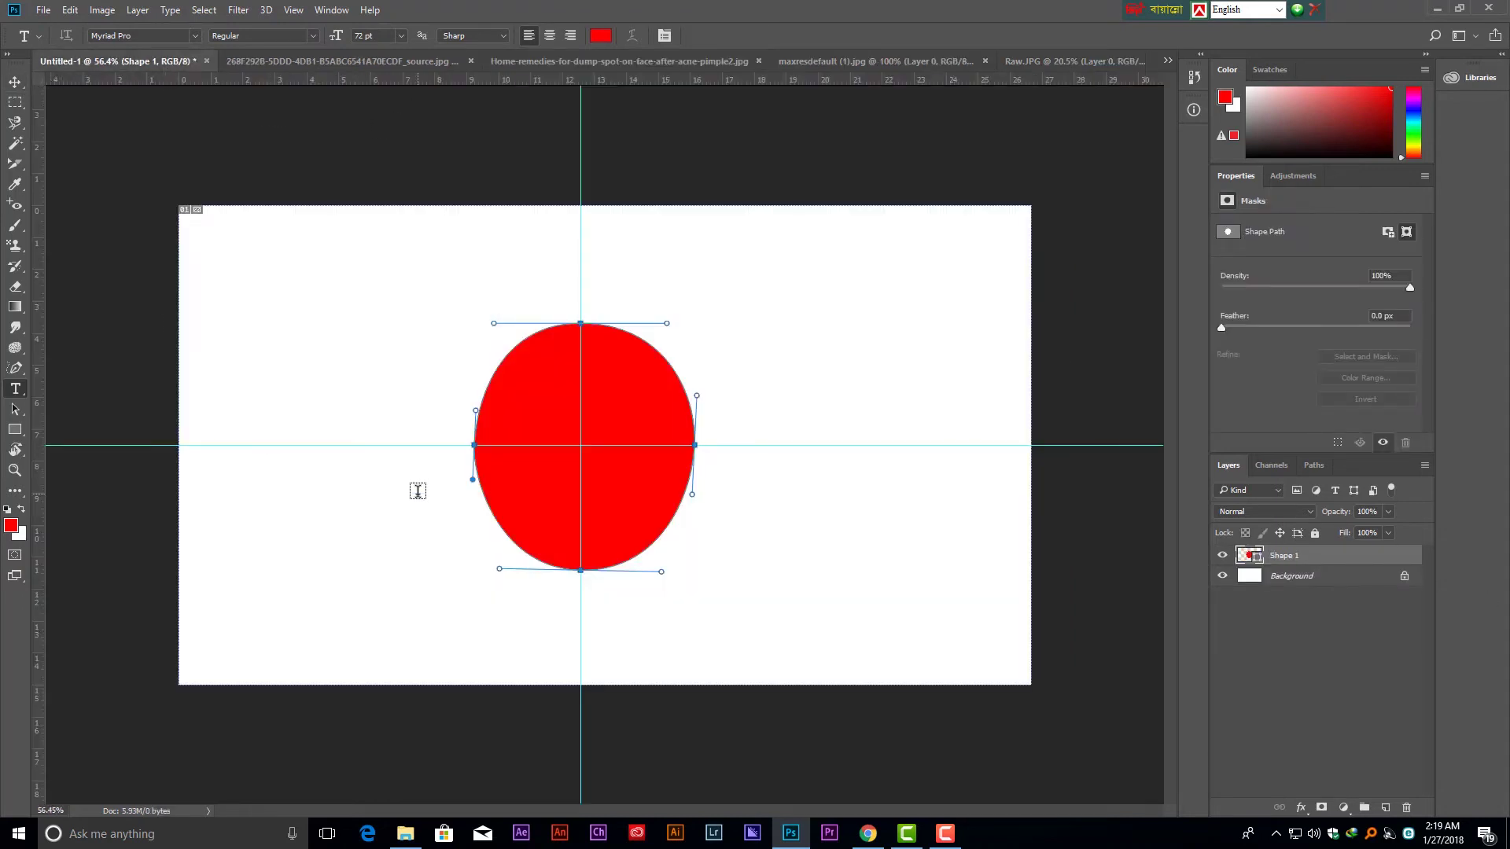
pyautogui.moveTo(1340, 563); pyautogui.dragTo(1406, 807)
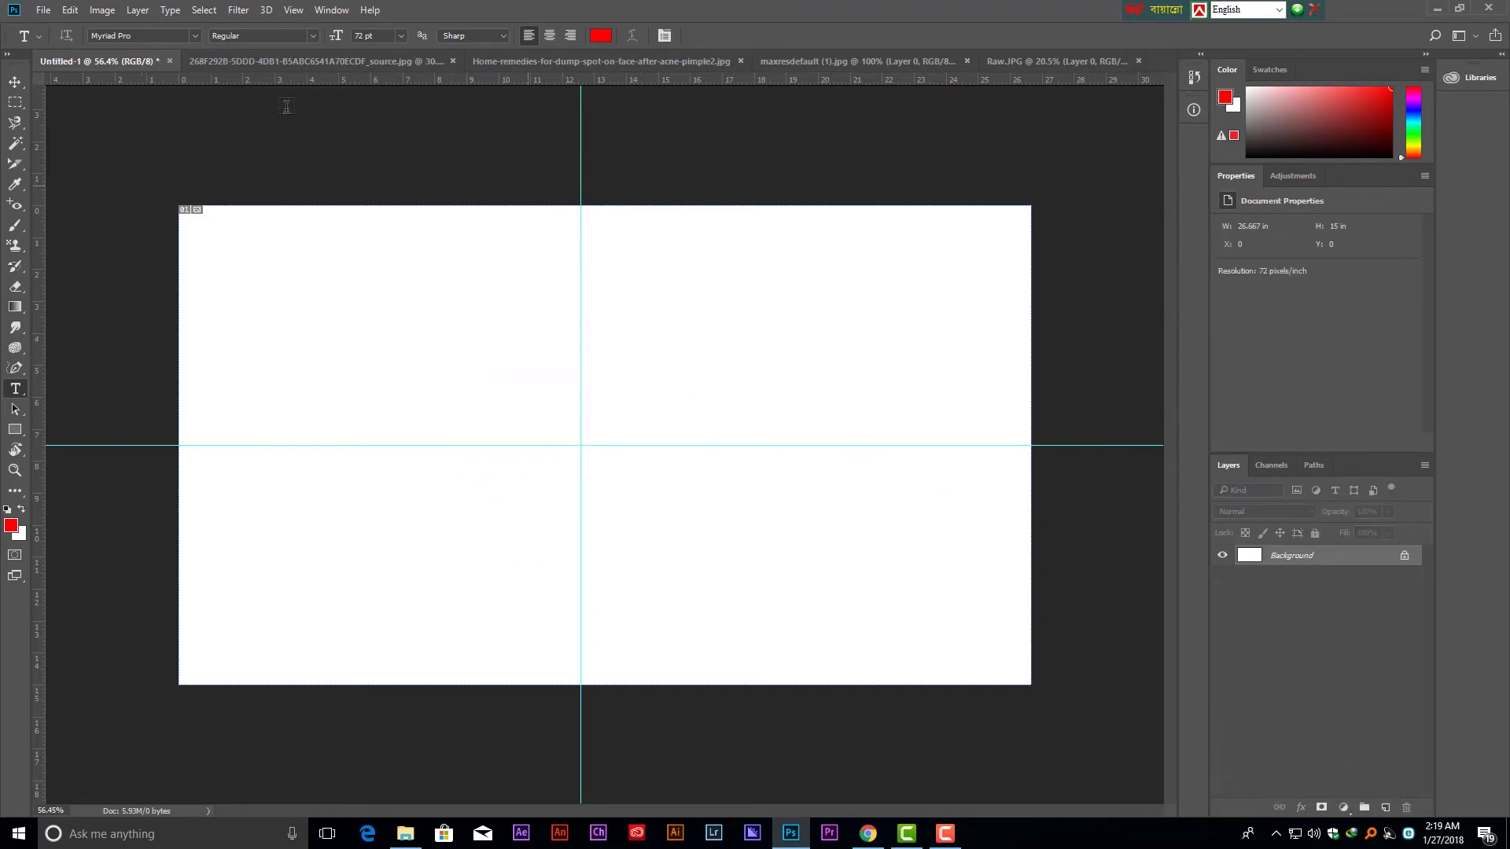
pyautogui.click(15, 82)
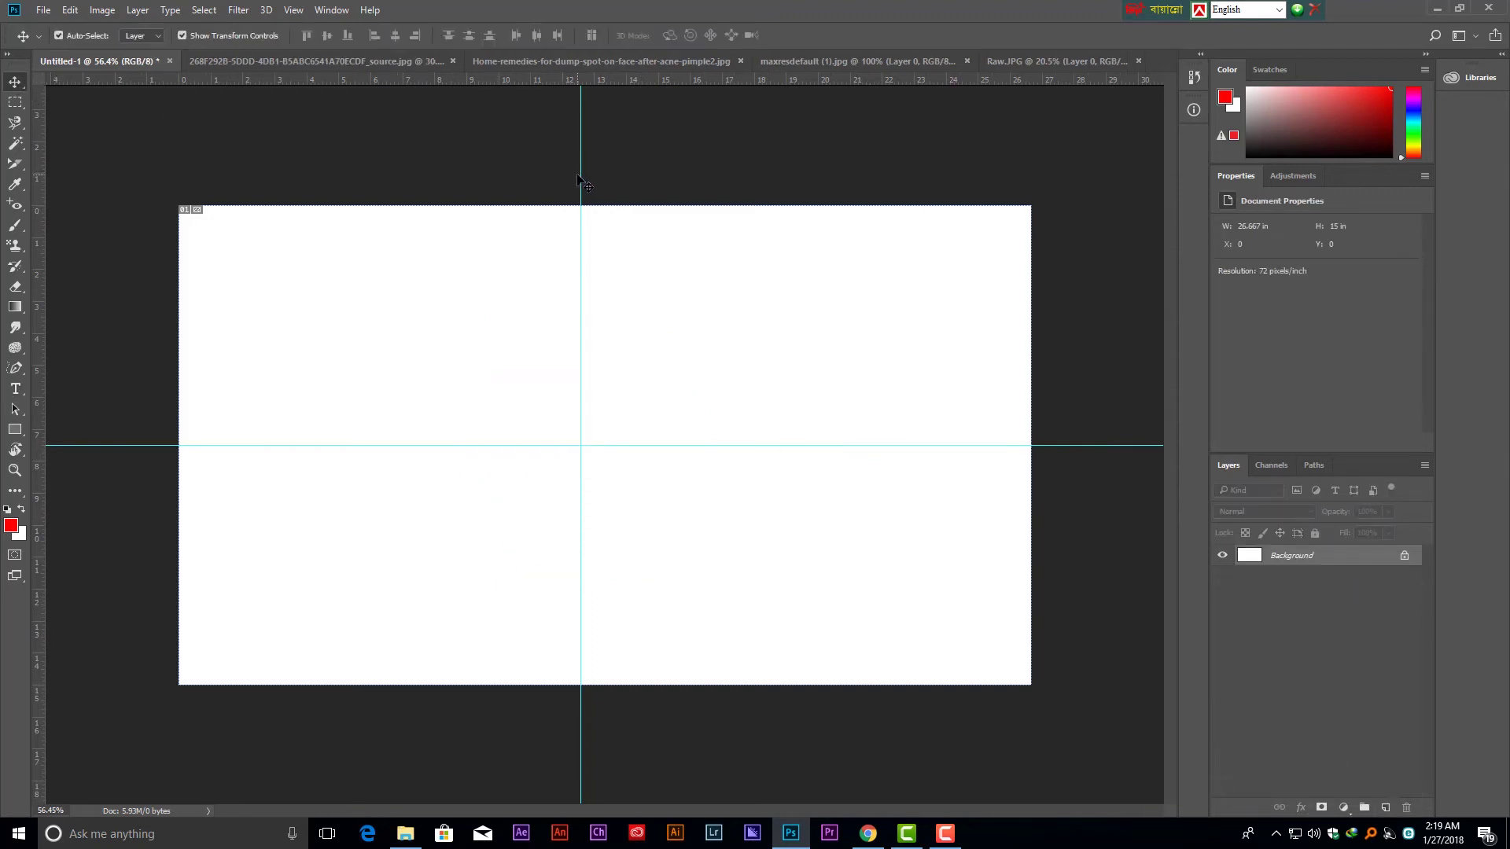
pyautogui.moveTo(580, 181); pyautogui.dragTo(16, 165)
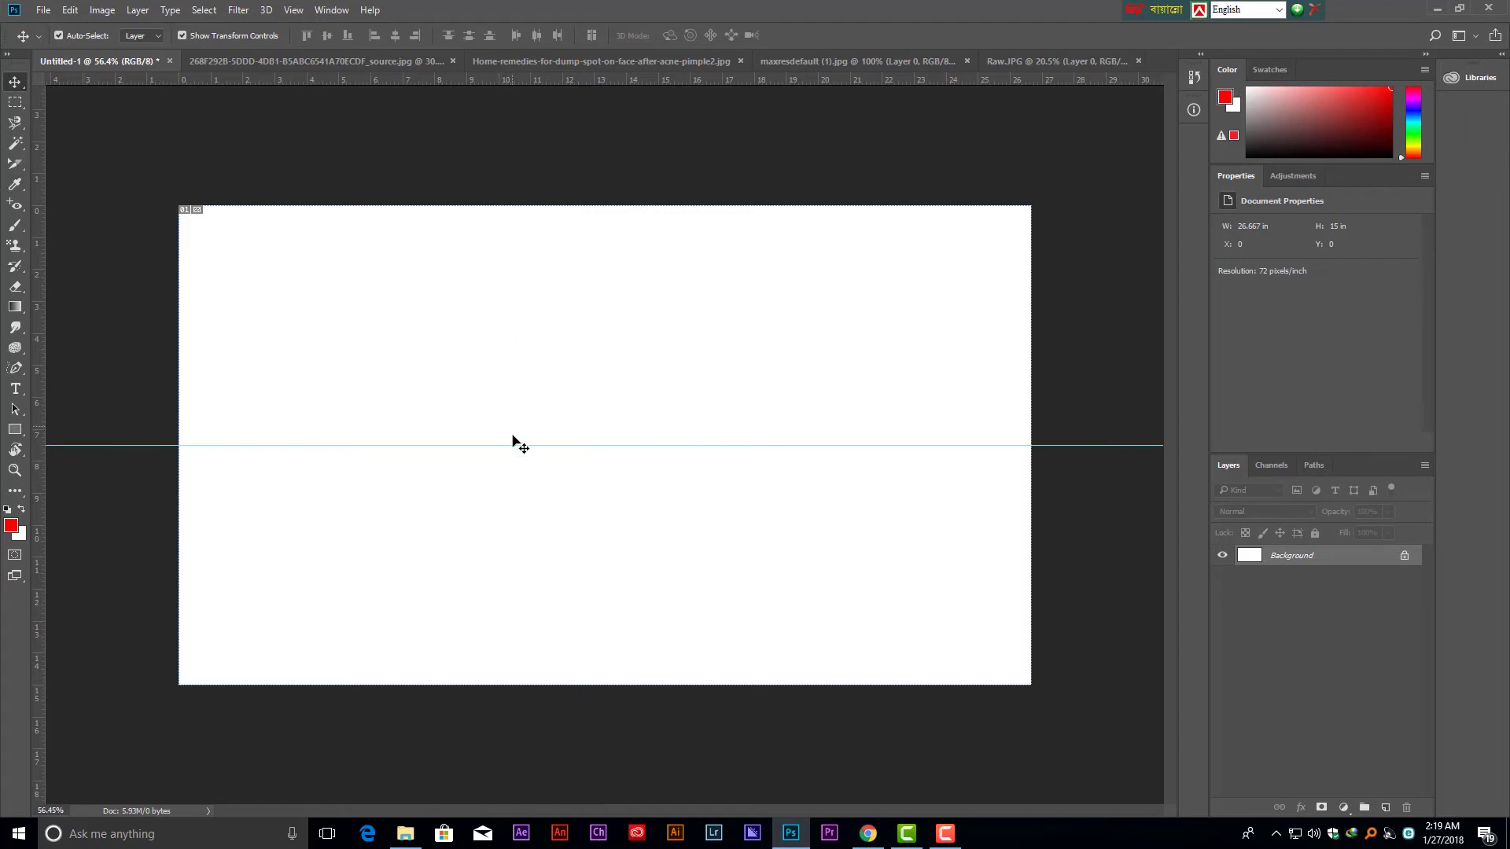
pyautogui.moveTo(512, 445); pyautogui.dragTo(618, 41)
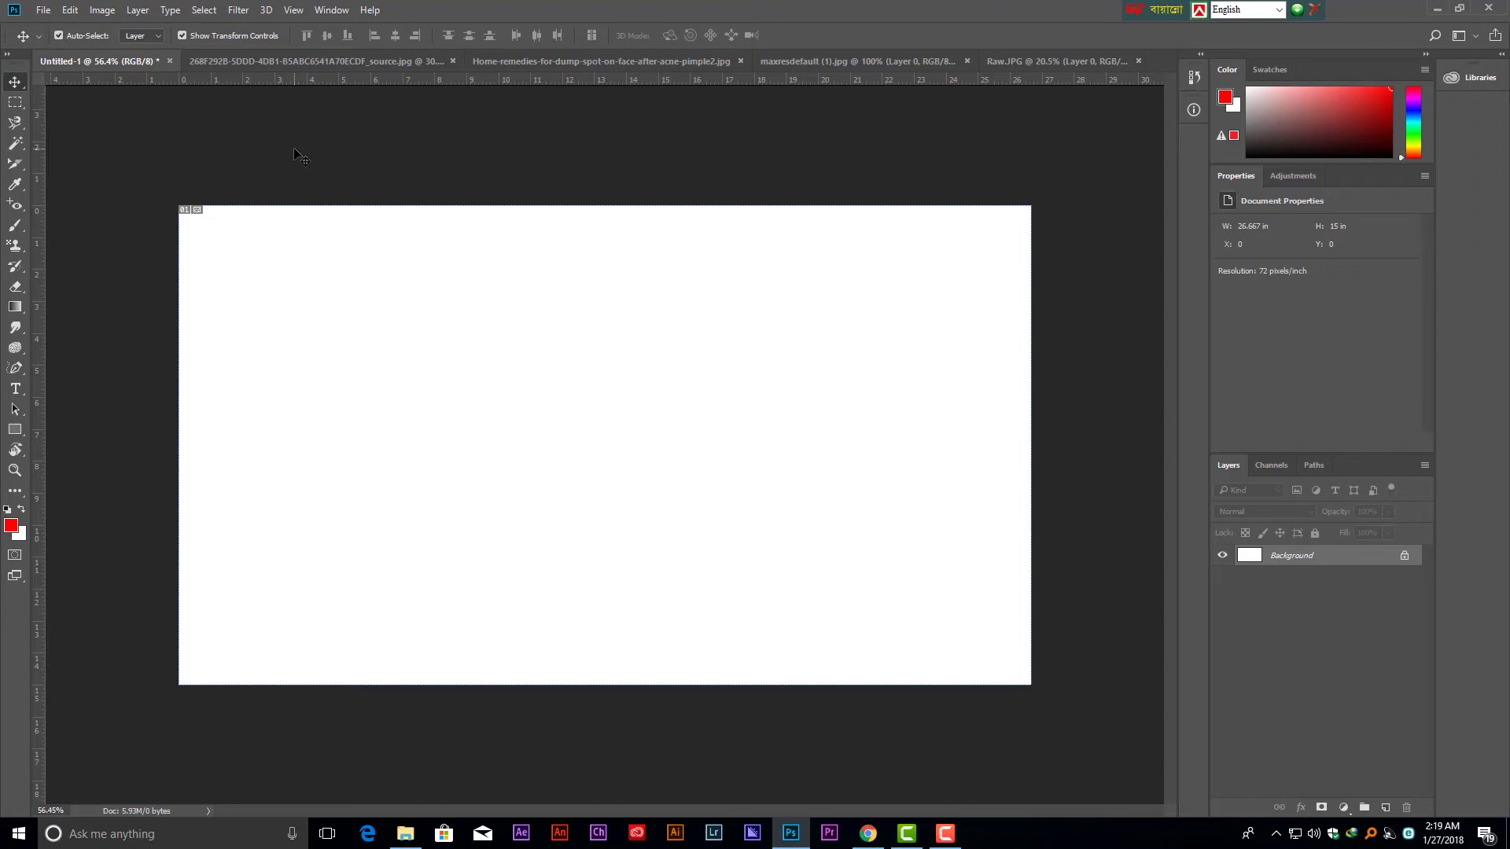
pyautogui.click(293, 10)
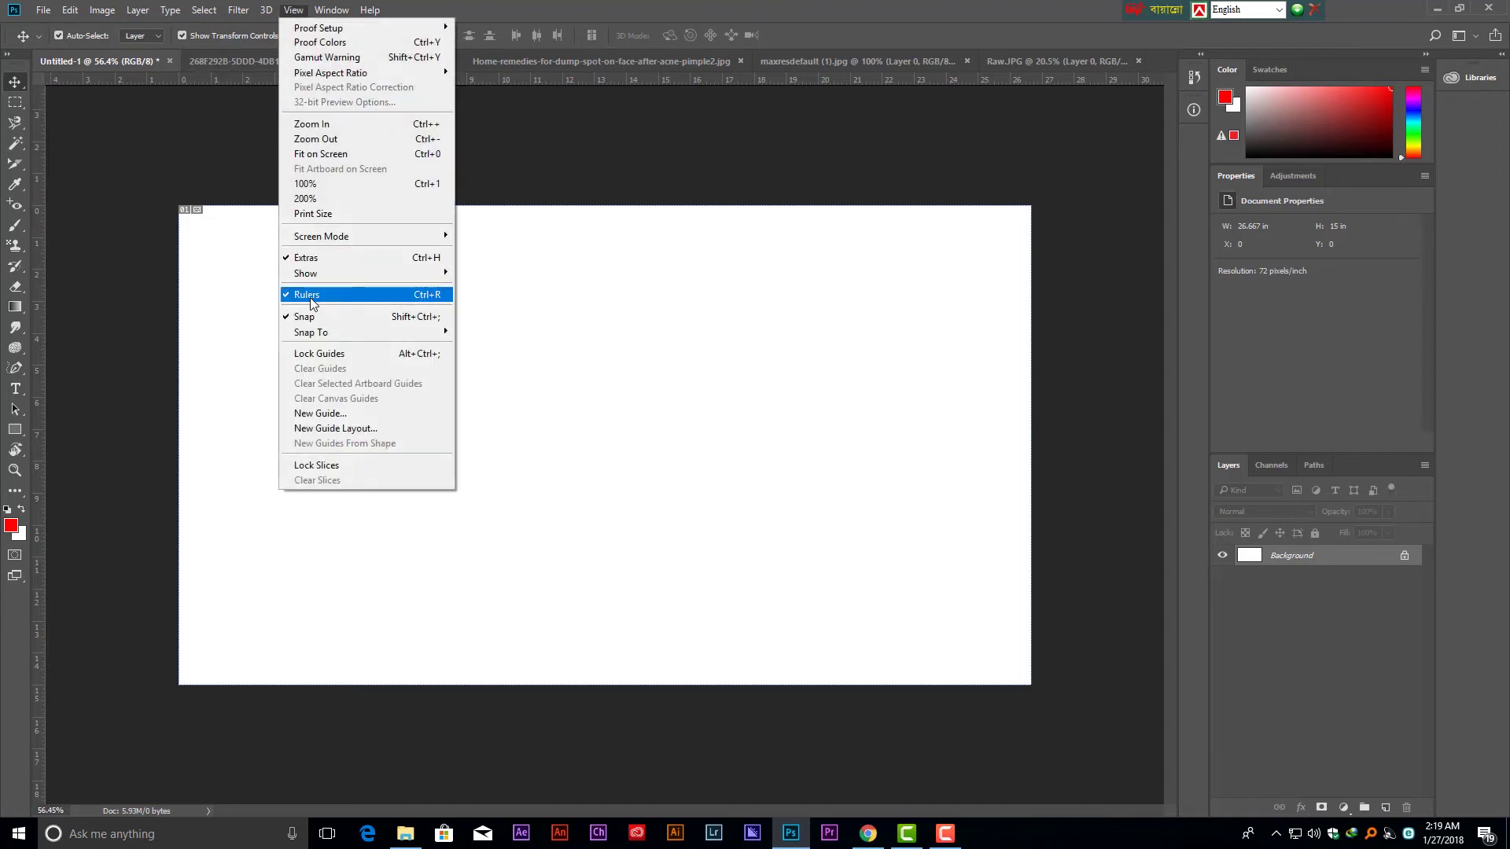
pyautogui.click(311, 296)
pyautogui.click(294, 10)
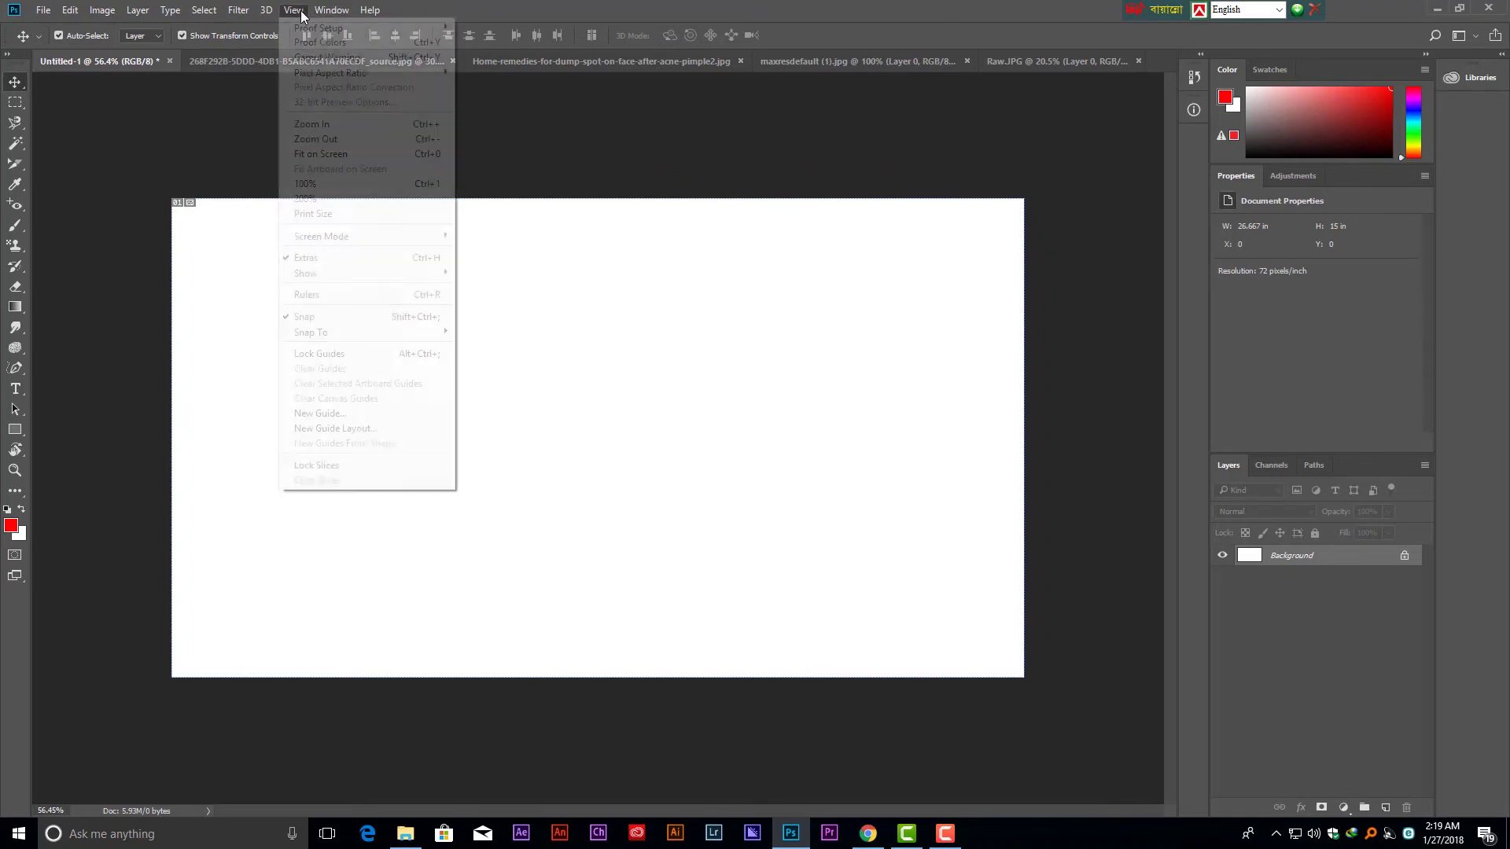
pyautogui.click(313, 296)
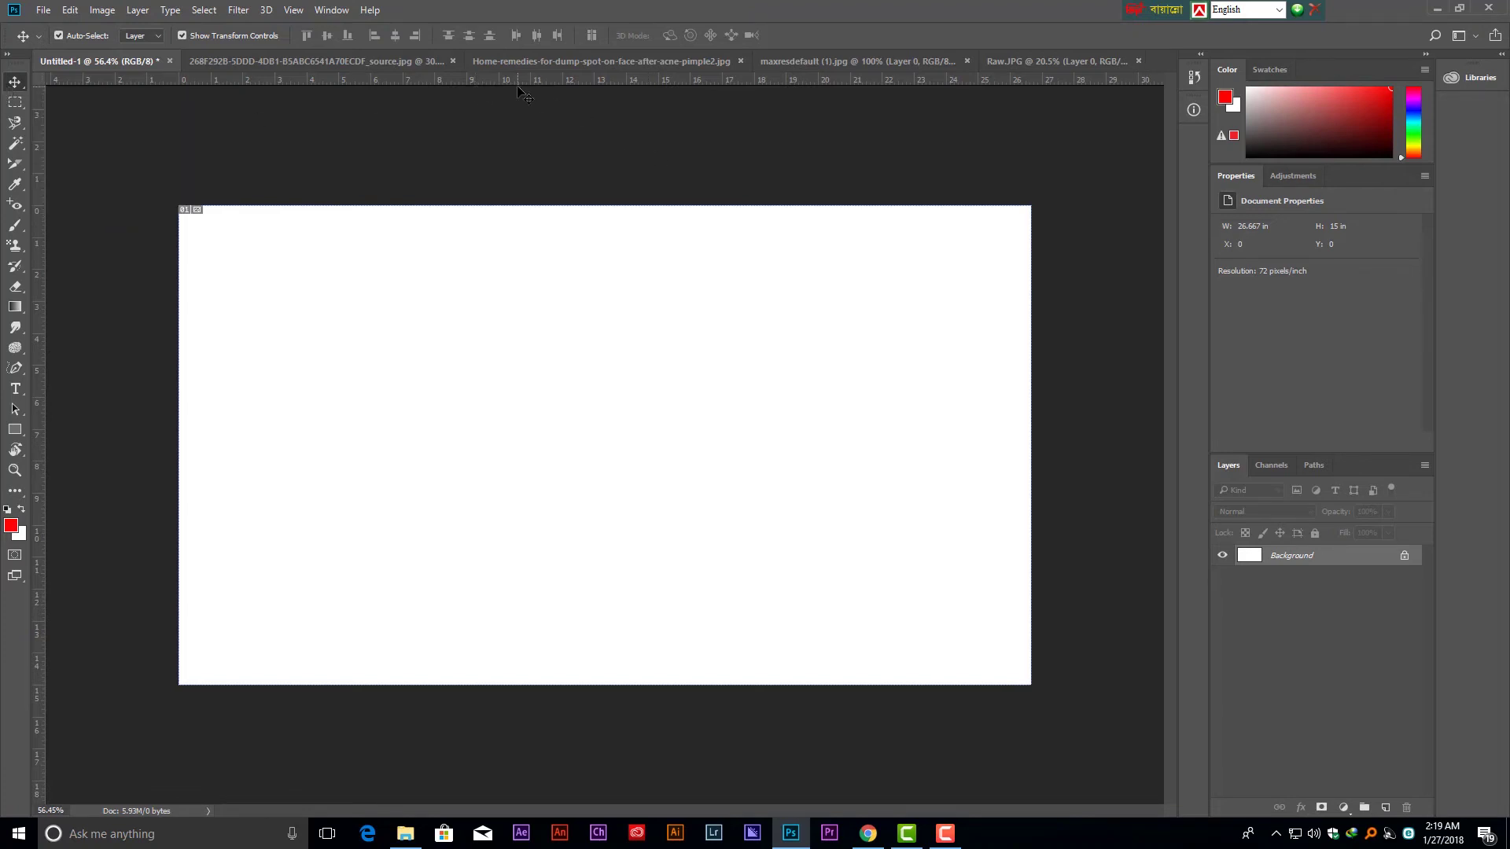
pyautogui.moveTo(516, 82); pyautogui.dragTo(518, 292)
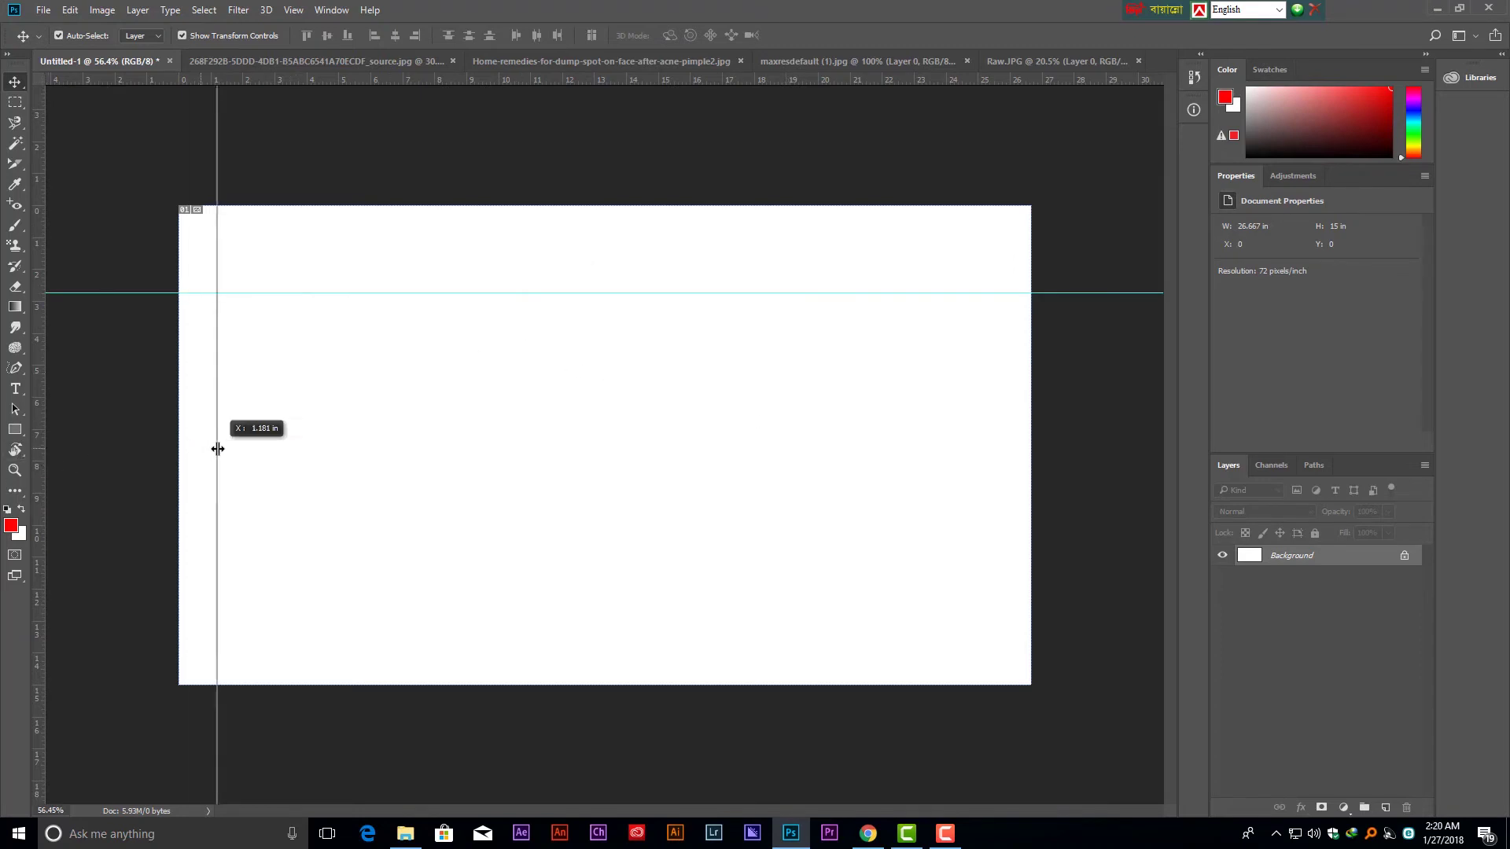
pyautogui.moveTo(42, 454); pyautogui.dragTo(220, 456)
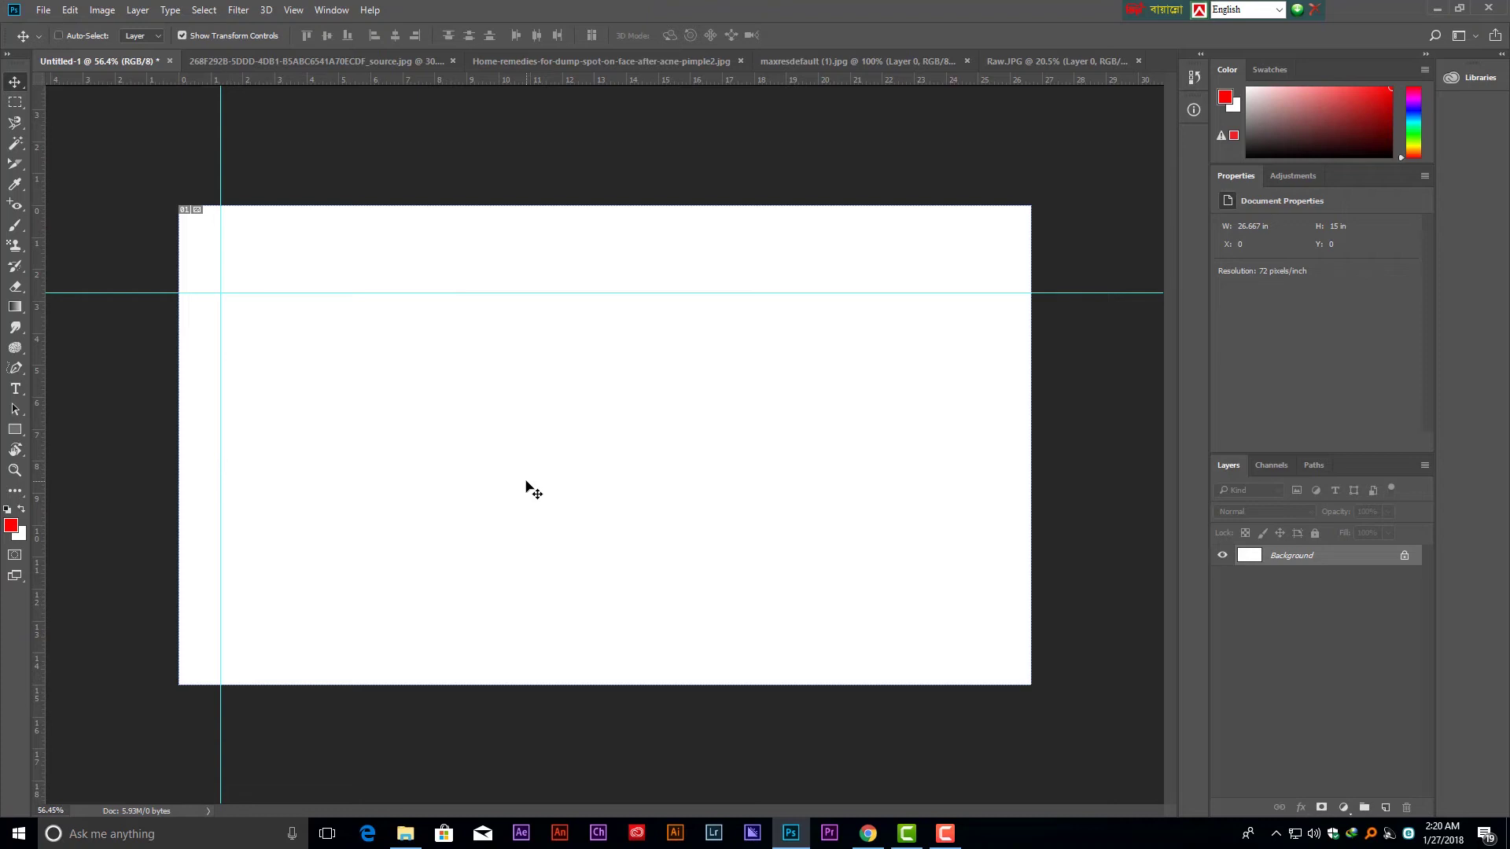
pyautogui.hotkey('ctrl', 'z')
pyautogui.hotkey('ctrl', 'z')
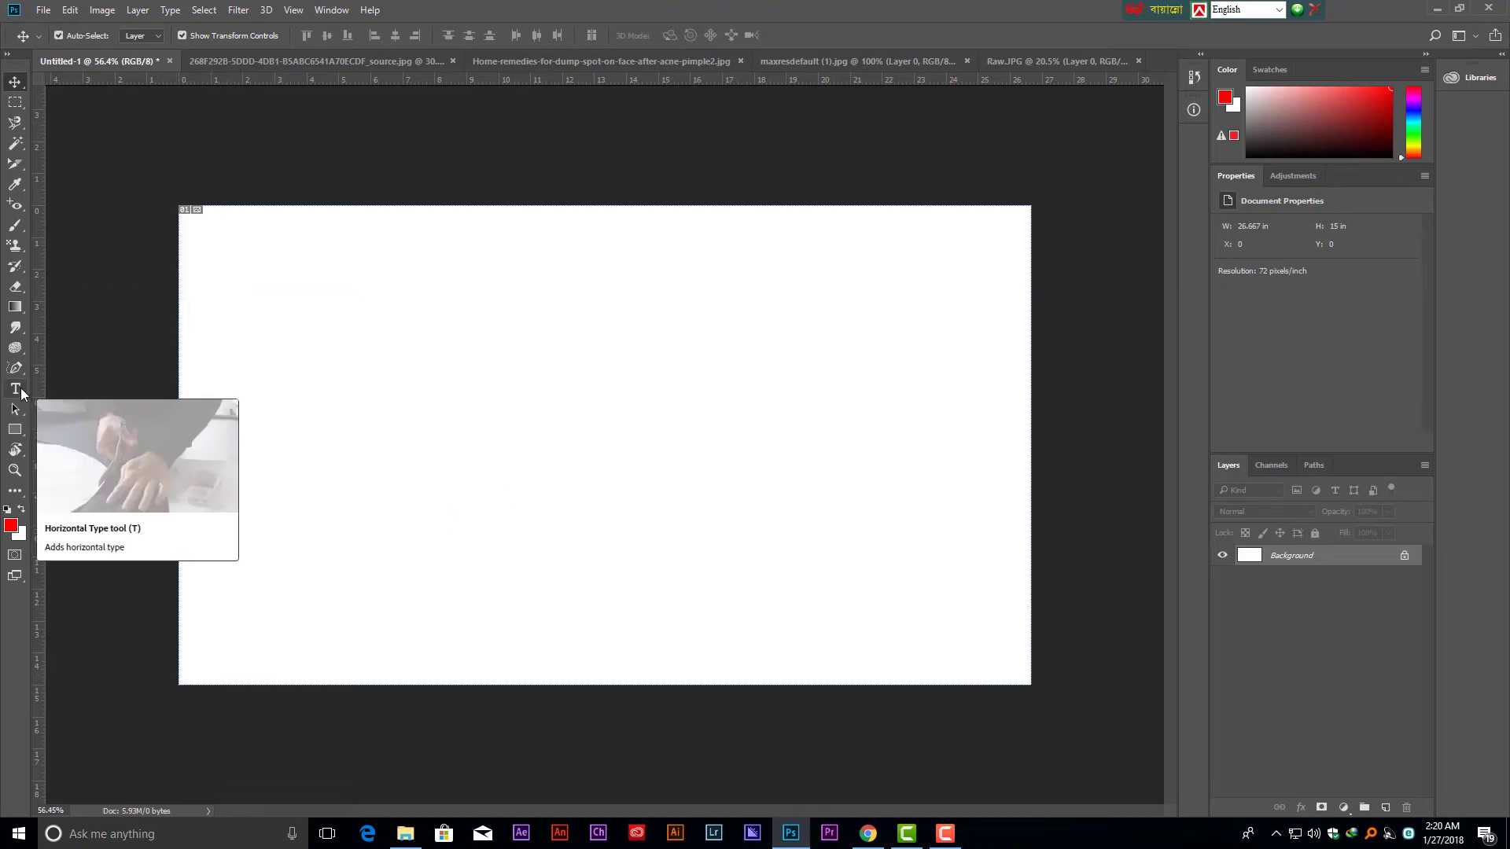
# Add red 72 pt Myriad Pro text 'Bangla Motion' just left of the canvas centre.
pyautogui.click(21, 390)
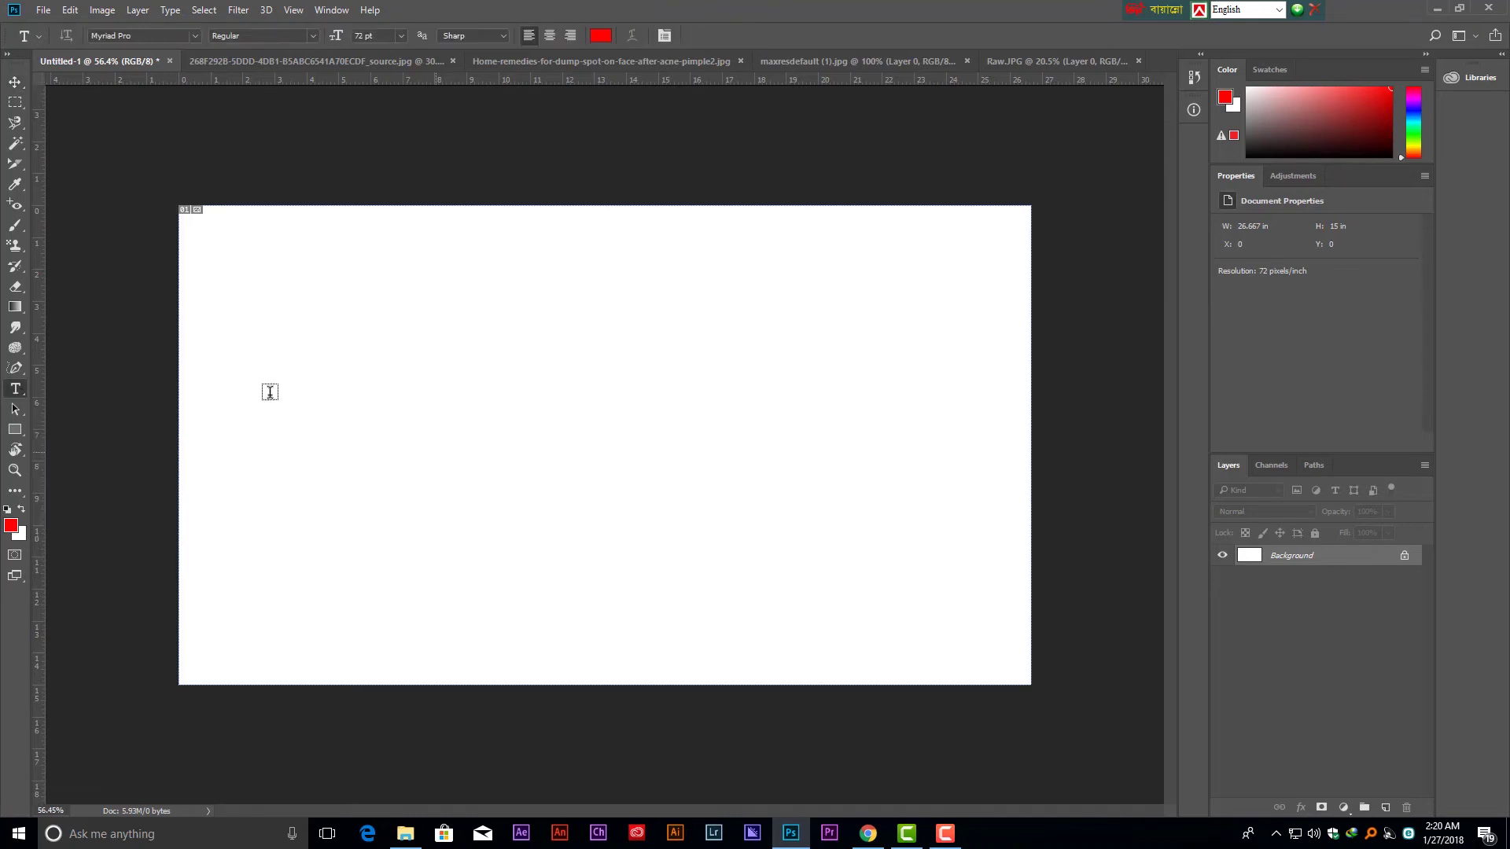
pyautogui.rightClick(17, 389)
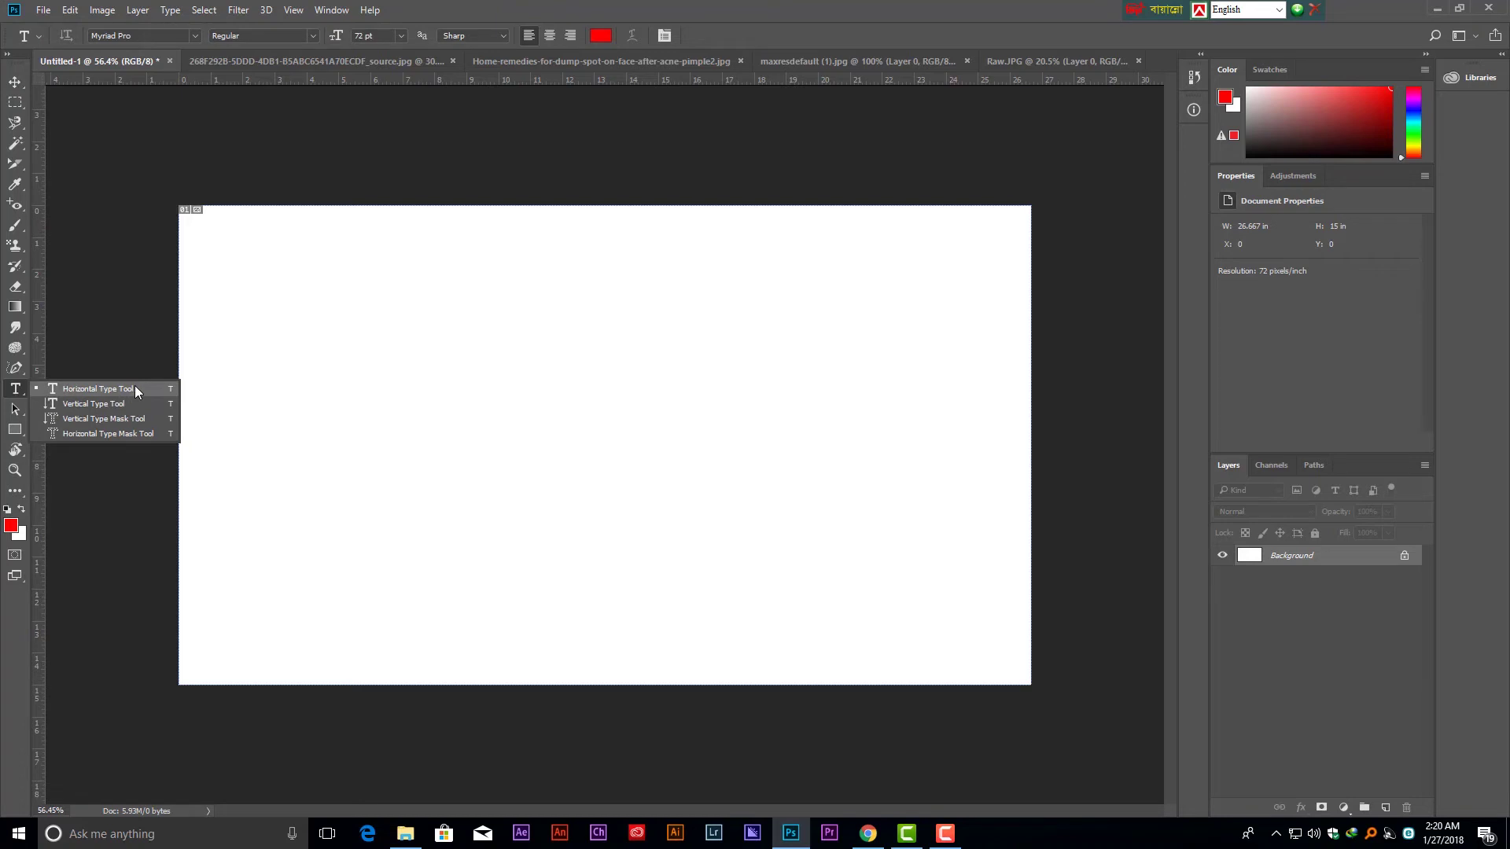
pyautogui.click(106, 389)
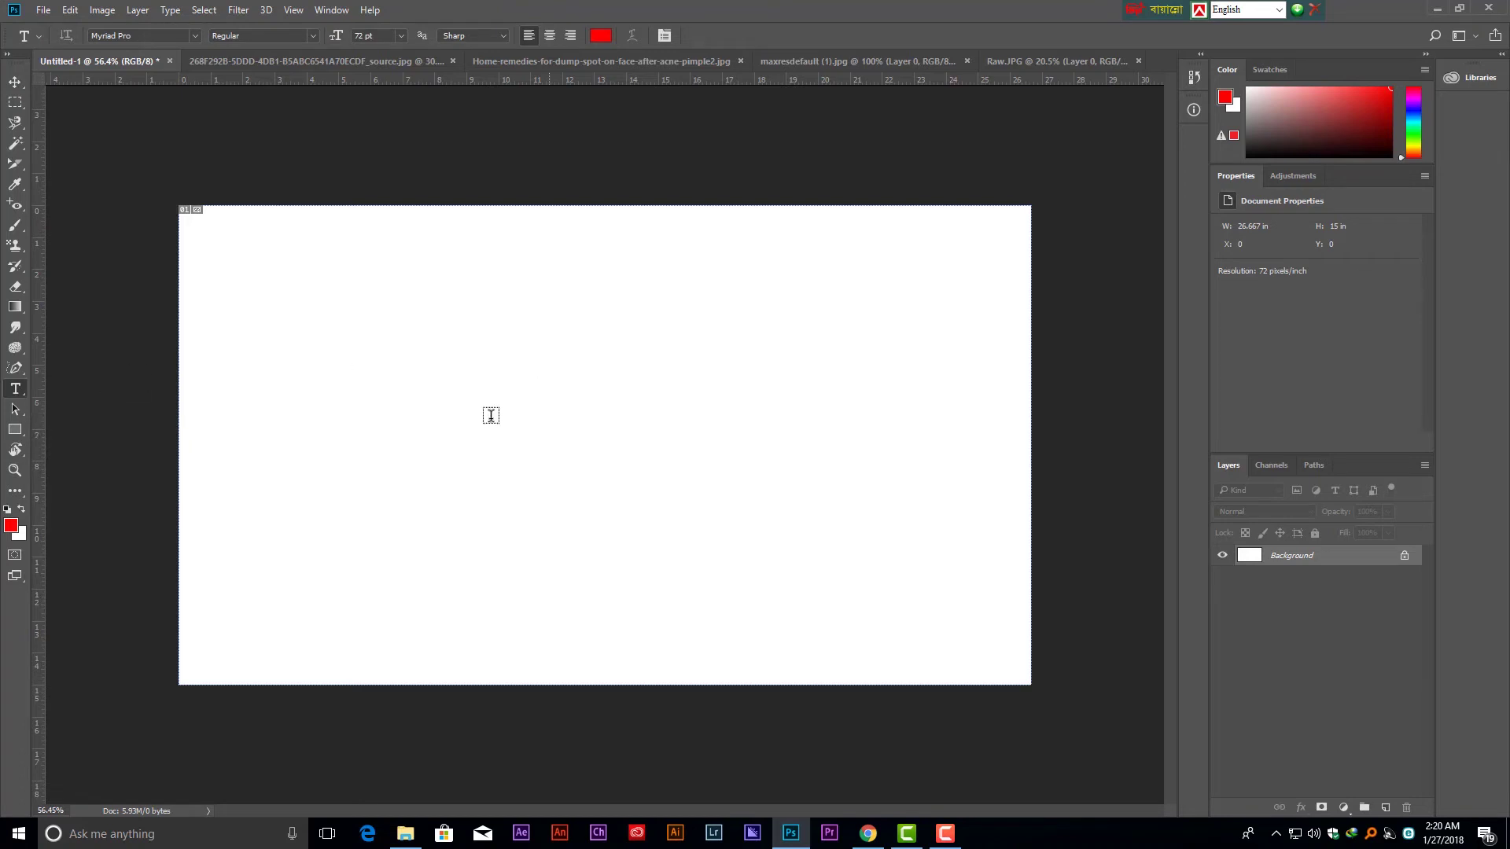
pyautogui.click(423, 485)
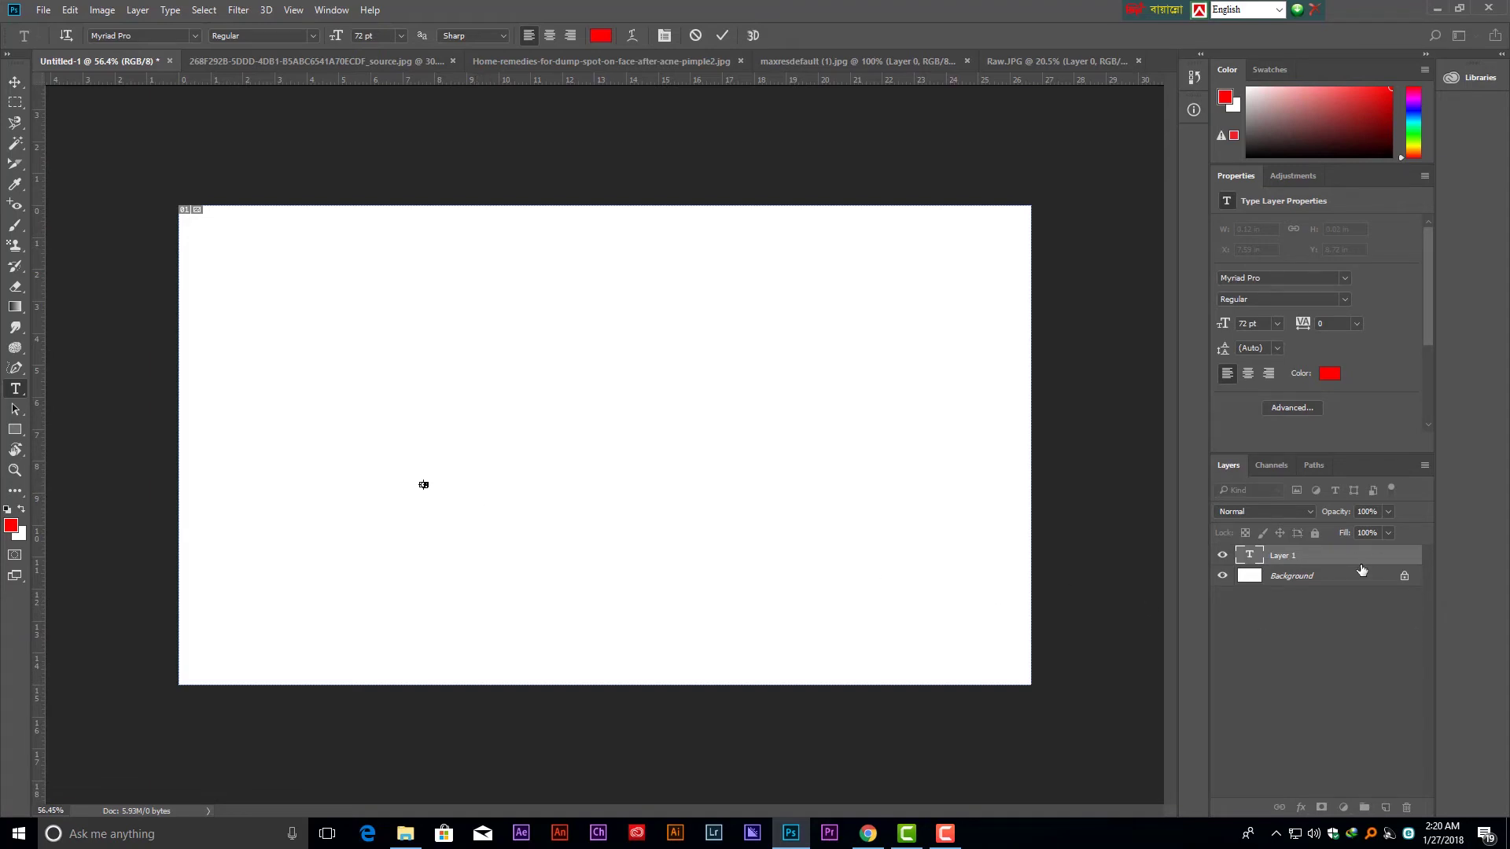
pyautogui.click(1366, 614)
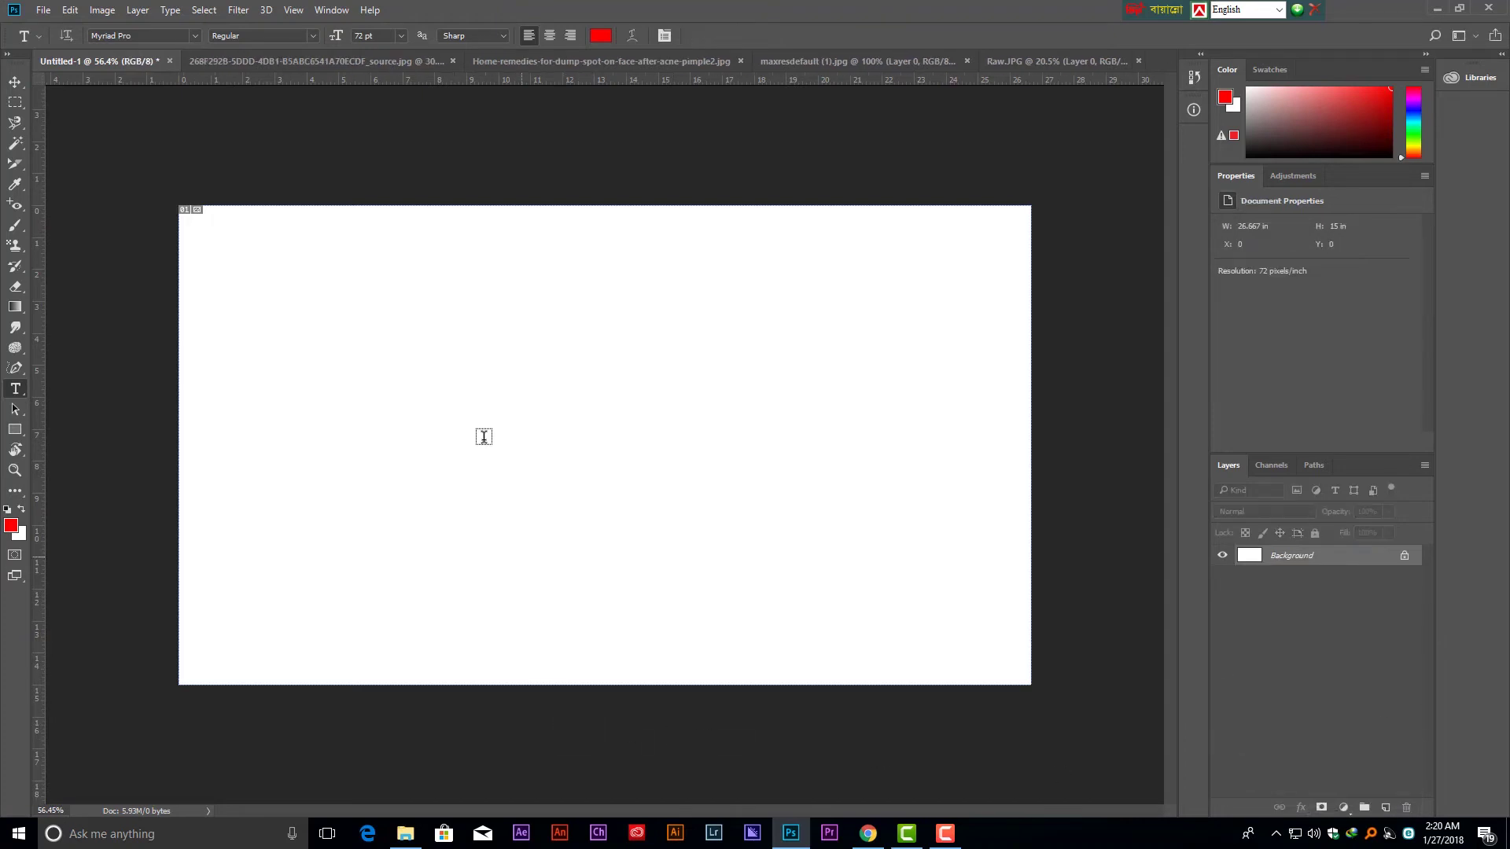
pyautogui.click(448, 395)
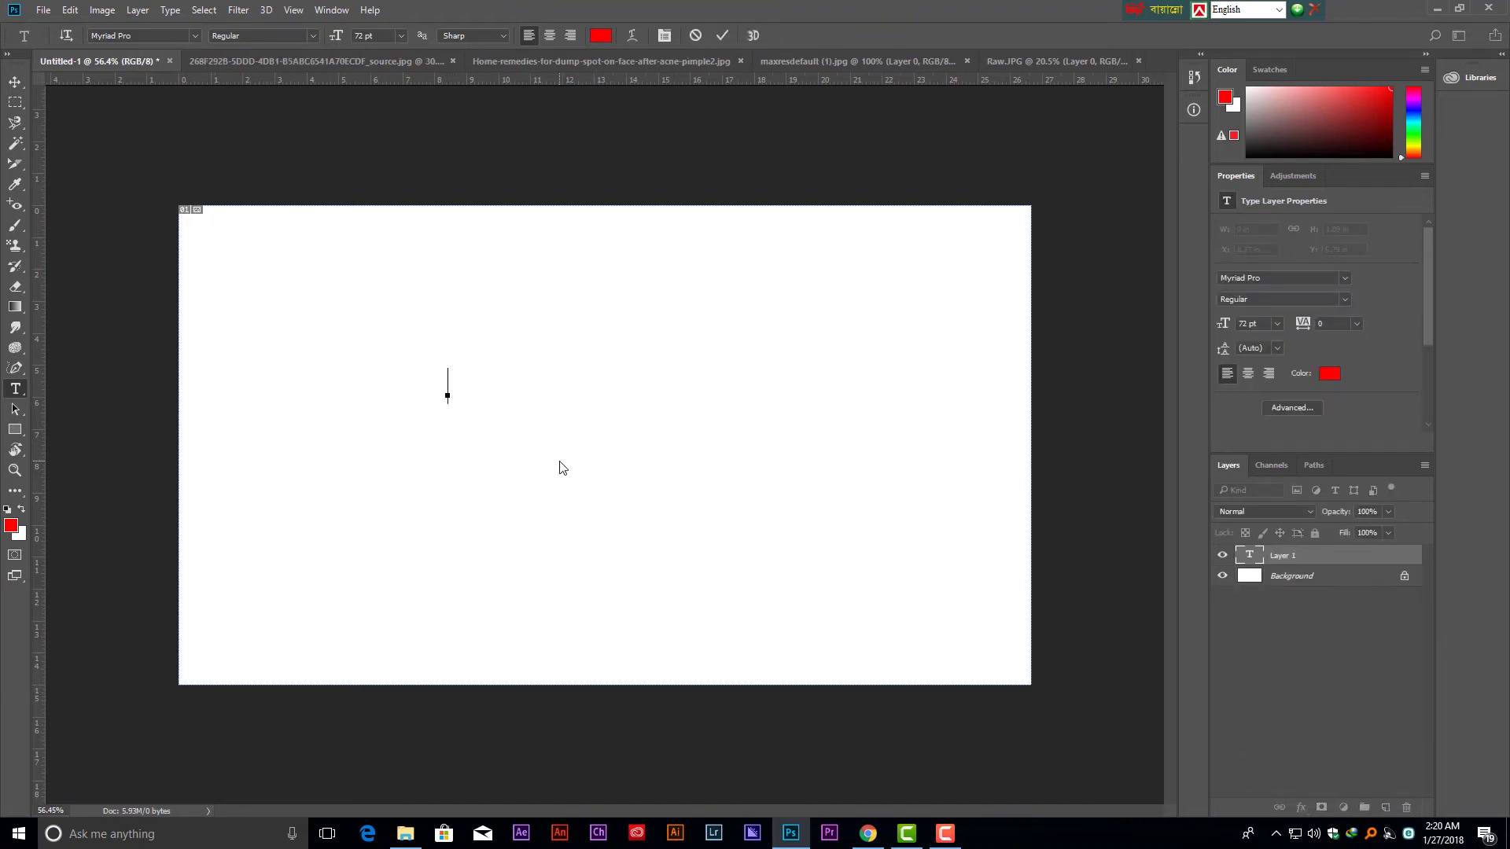
pyautogui.write('B')
pyautogui.write('angla')
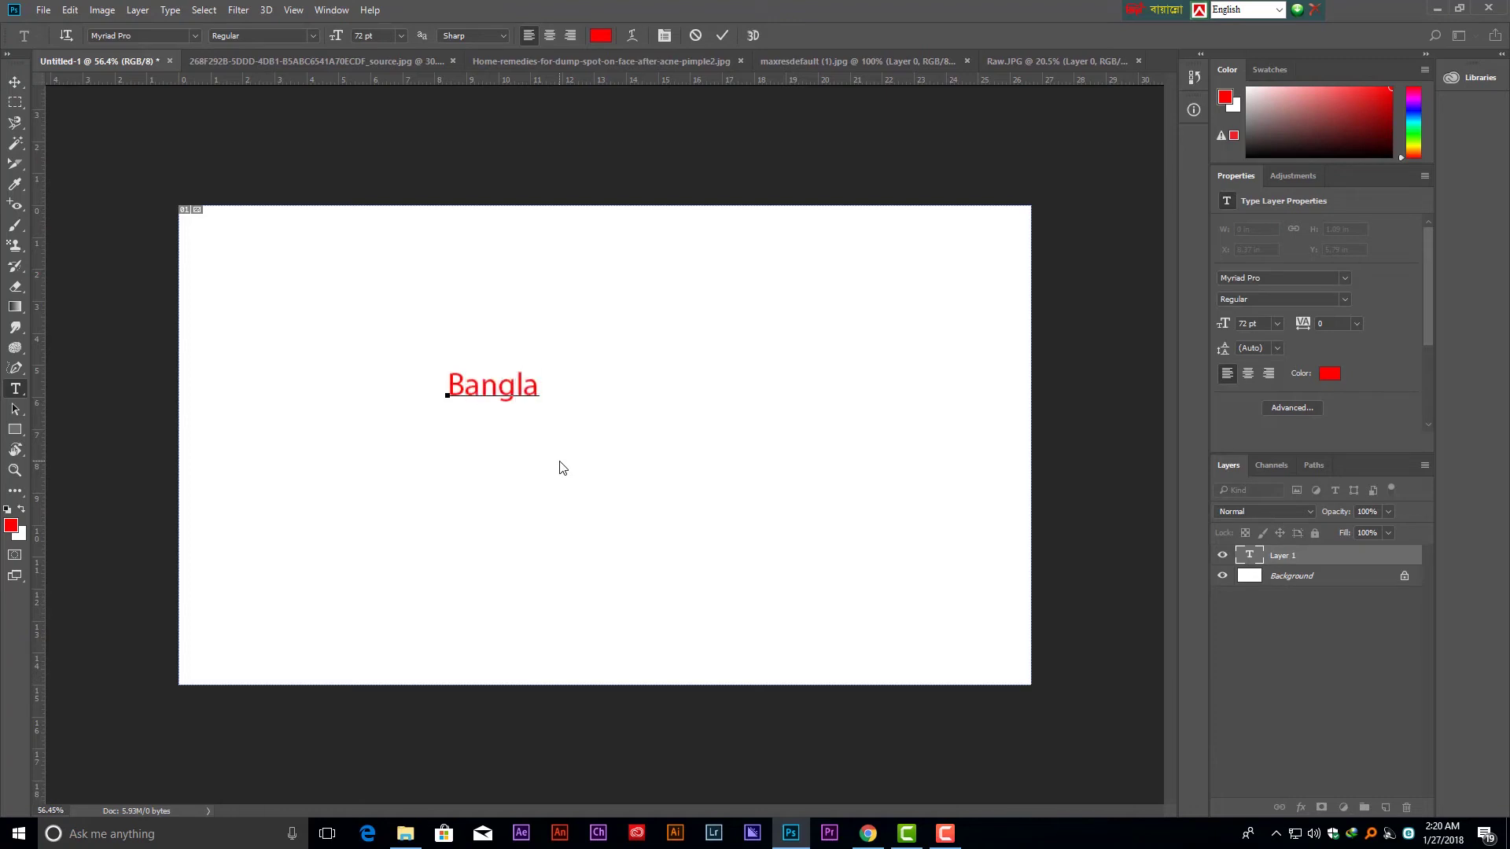
pyautogui.write(' Moti')
pyautogui.write('on')
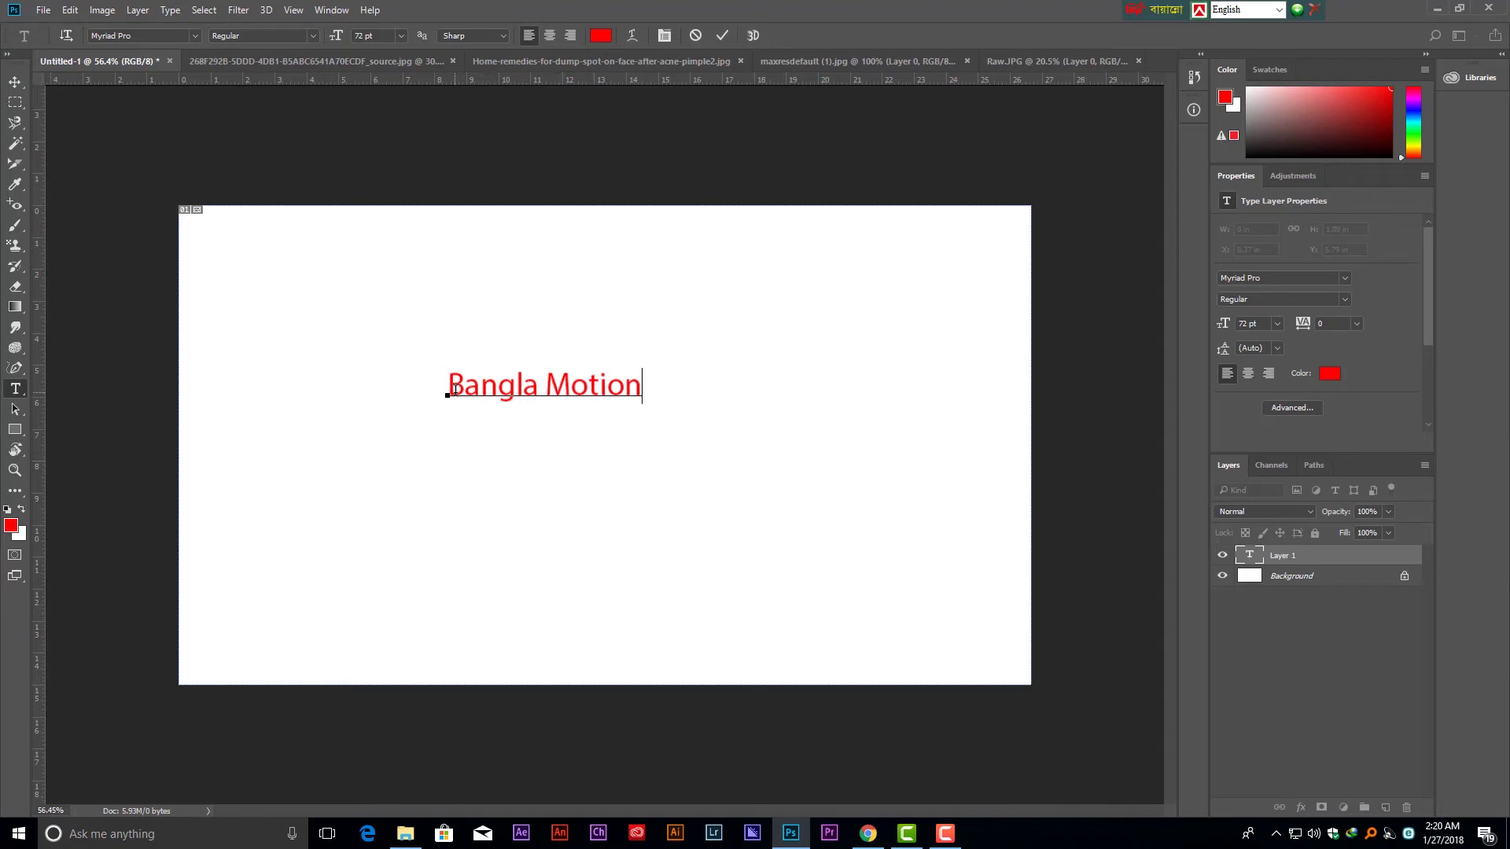
pyautogui.click(1281, 685)
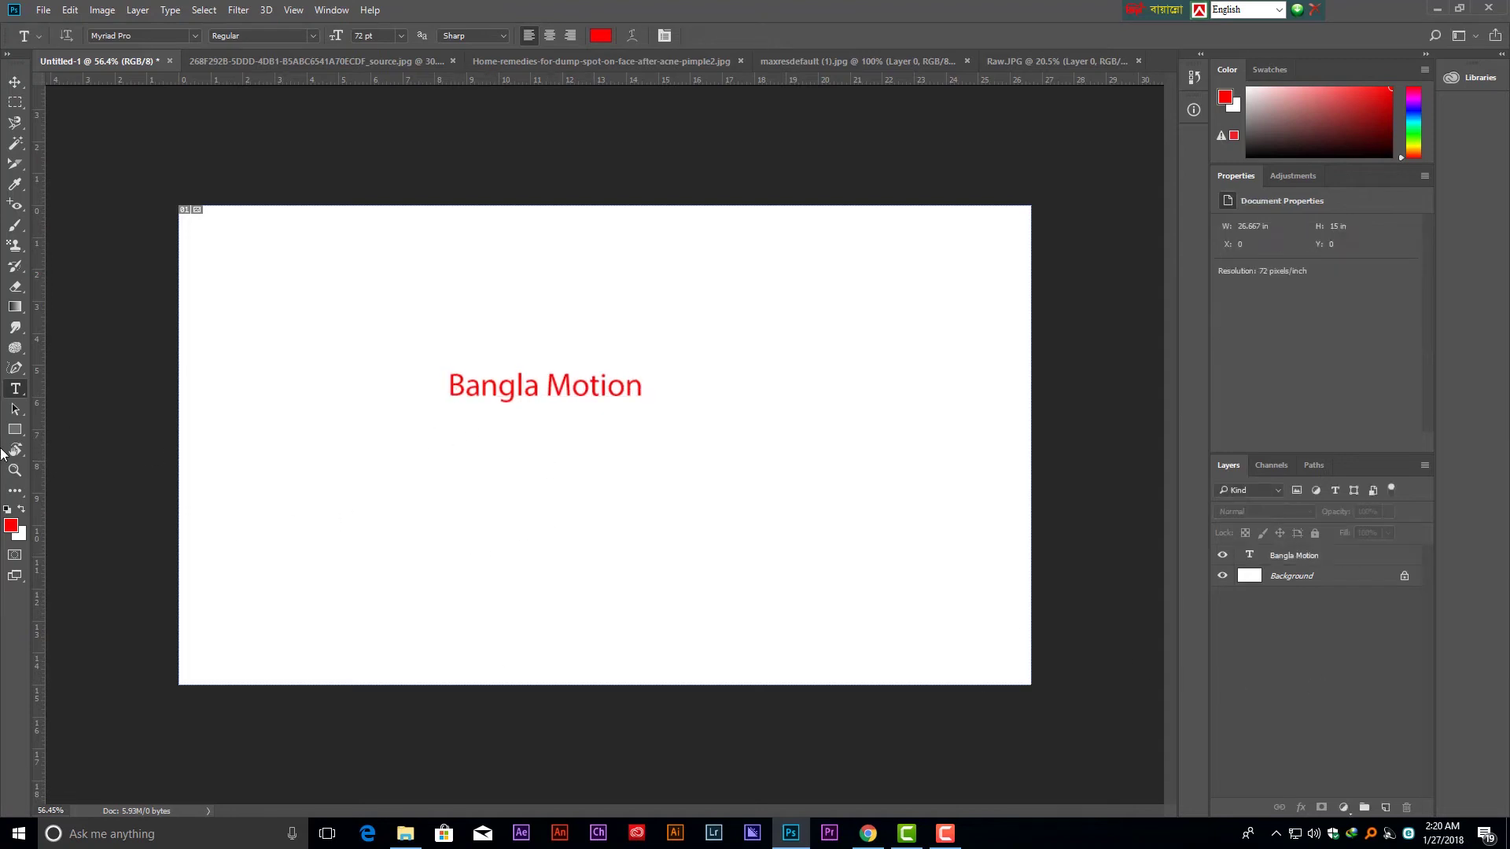
# Add vertical red 'Bangla Motion' text at the left and move it up near the canvas top.
pyautogui.rightClick(16, 396)
pyautogui.click(73, 407)
pyautogui.click(304, 503)
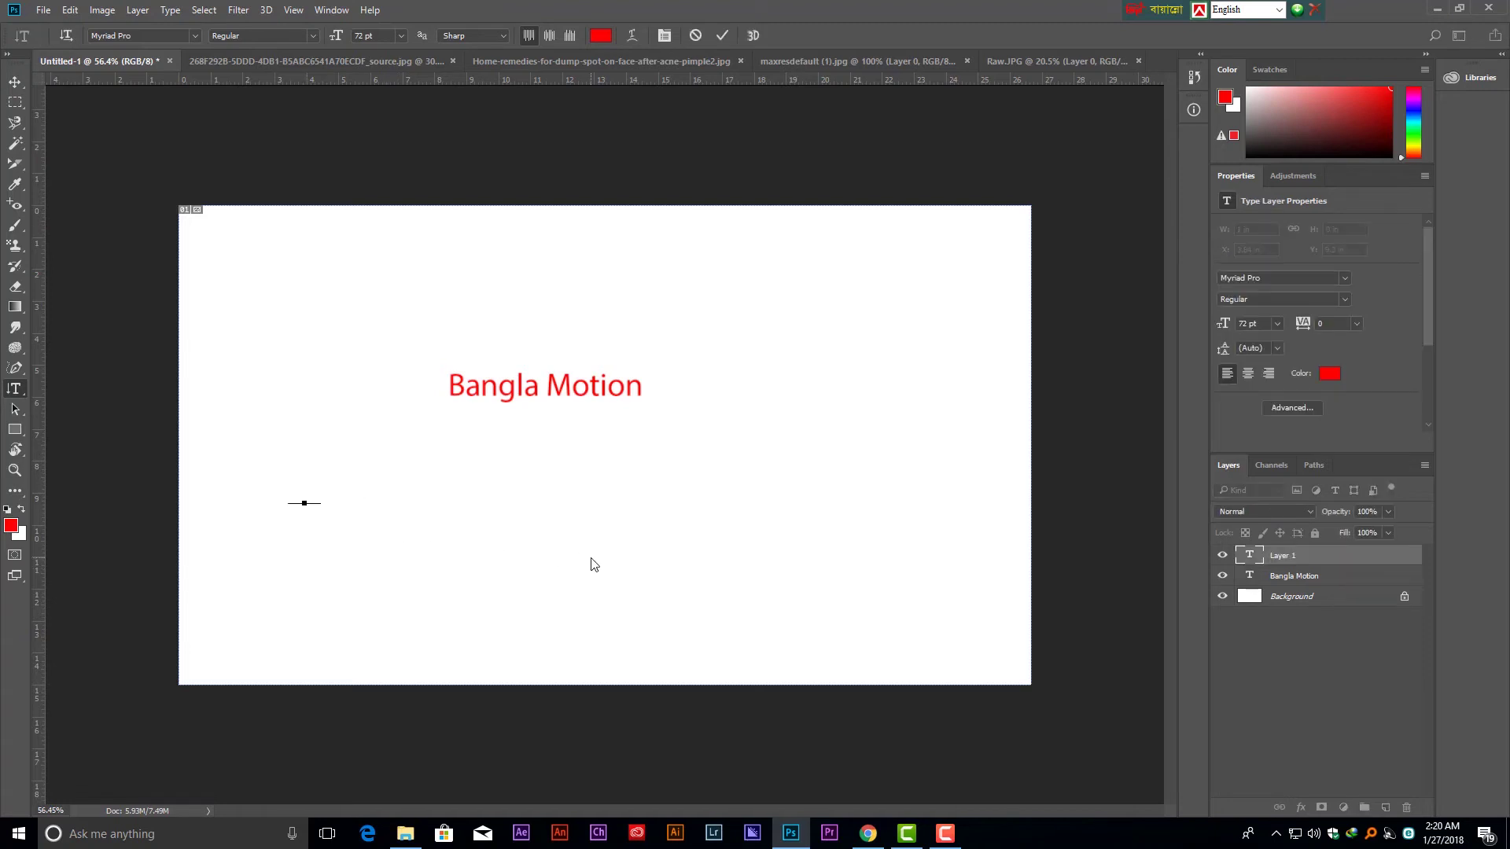
pyautogui.write('Ba')
pyautogui.write('ngla')
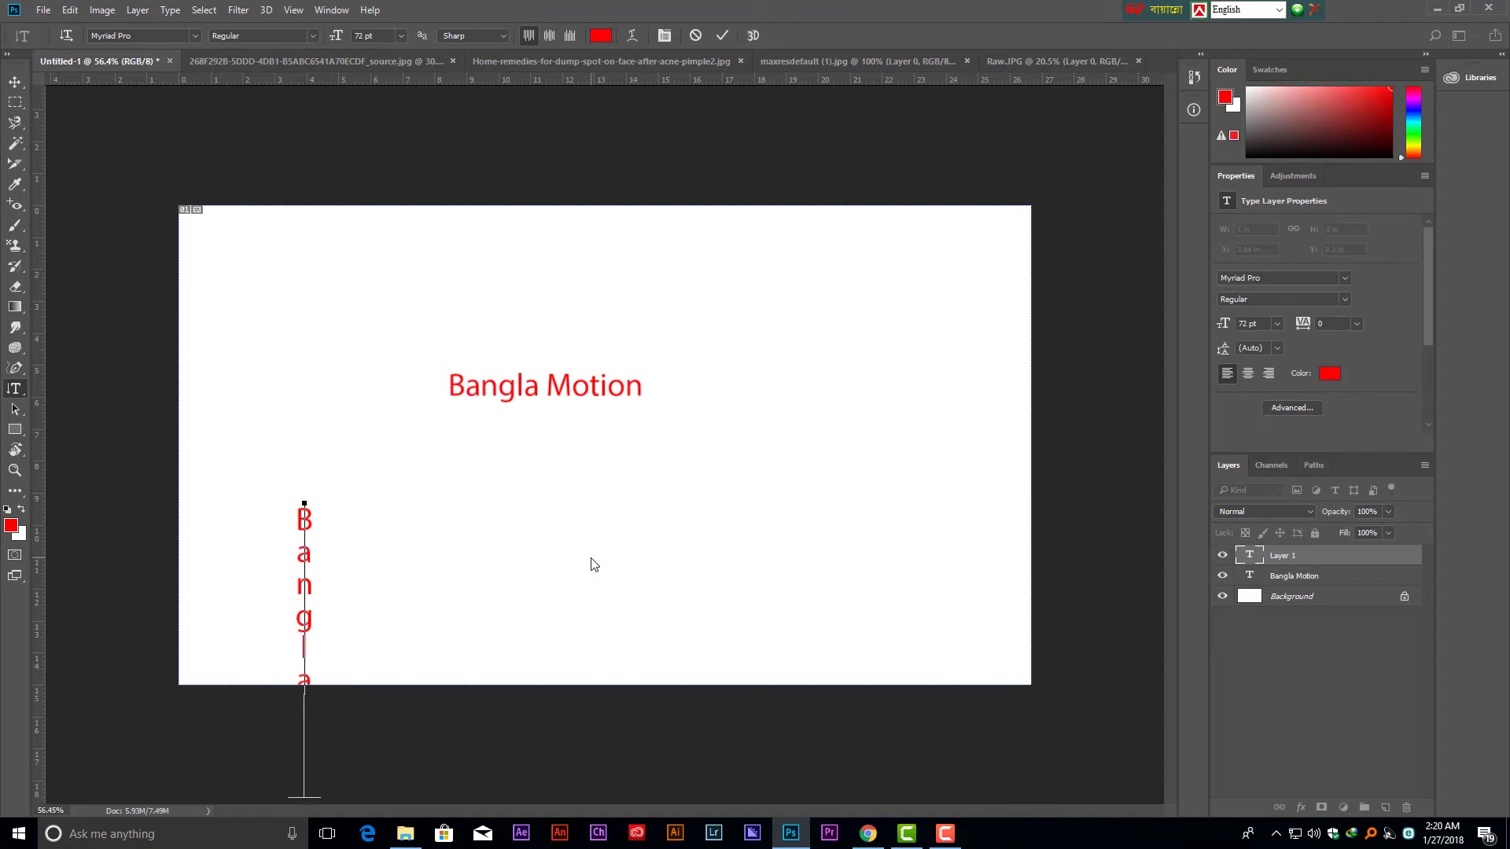
pyautogui.click(15, 82)
pyautogui.moveTo(307, 622); pyautogui.dragTo(308, 372)
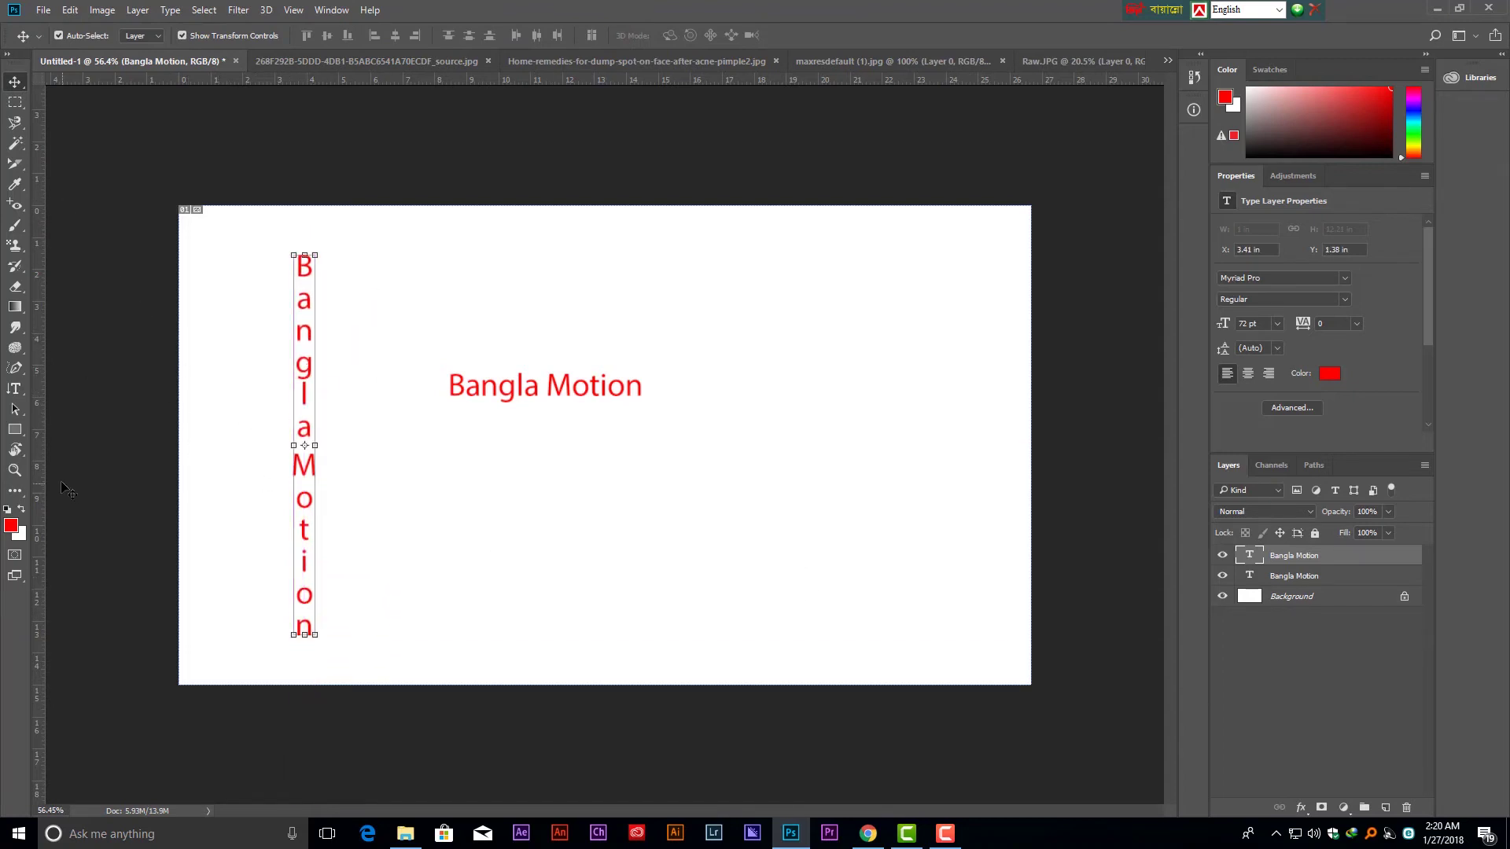
pyautogui.click(15, 390)
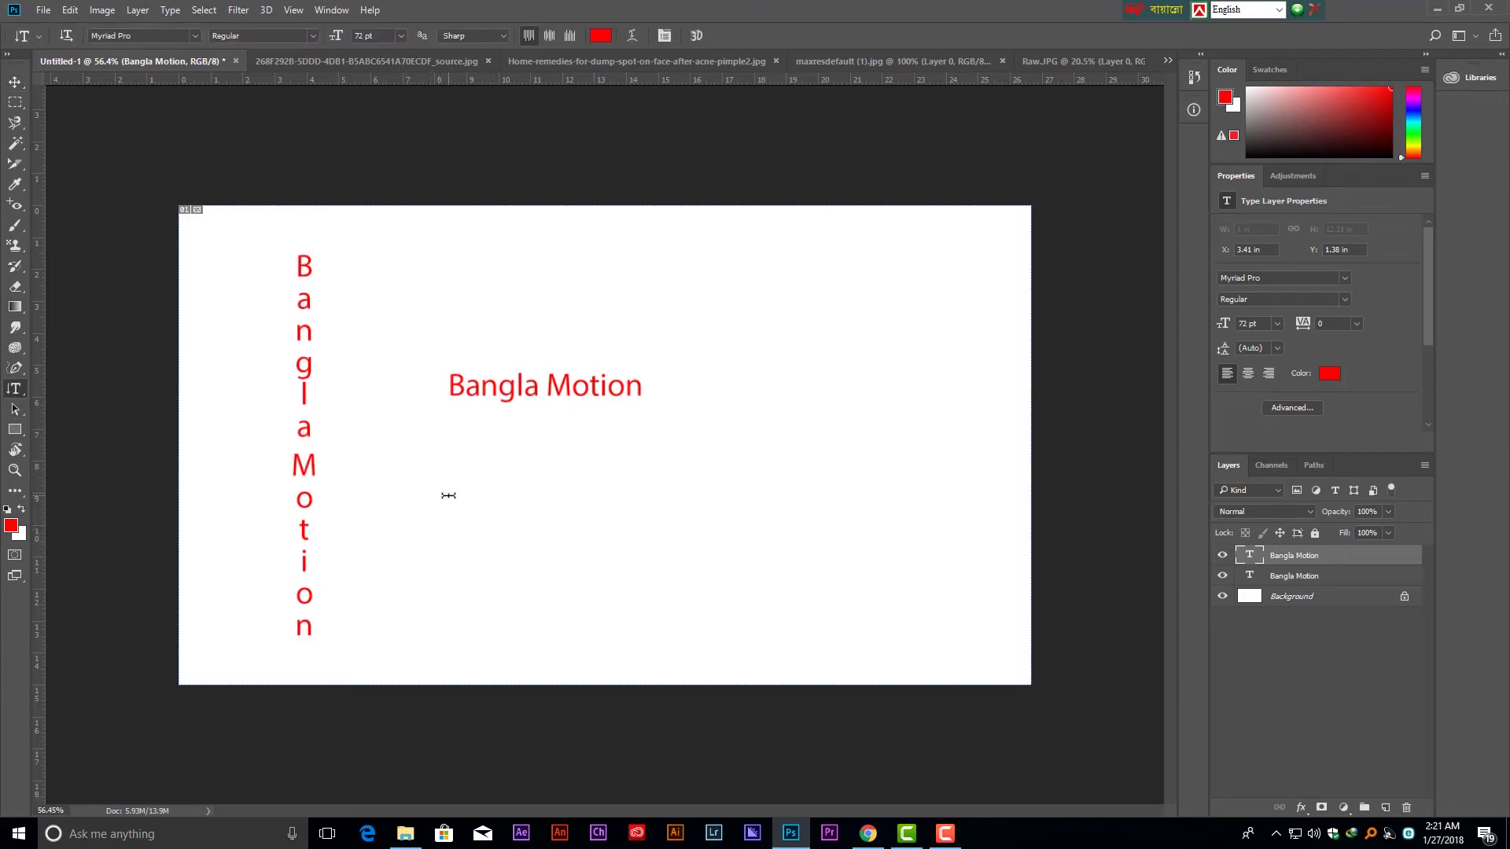
# Set the vertical text's font to Acumin Variable Concept ExtraCondensed Thin, found by searching 'va'.
pyautogui.click(196, 38)
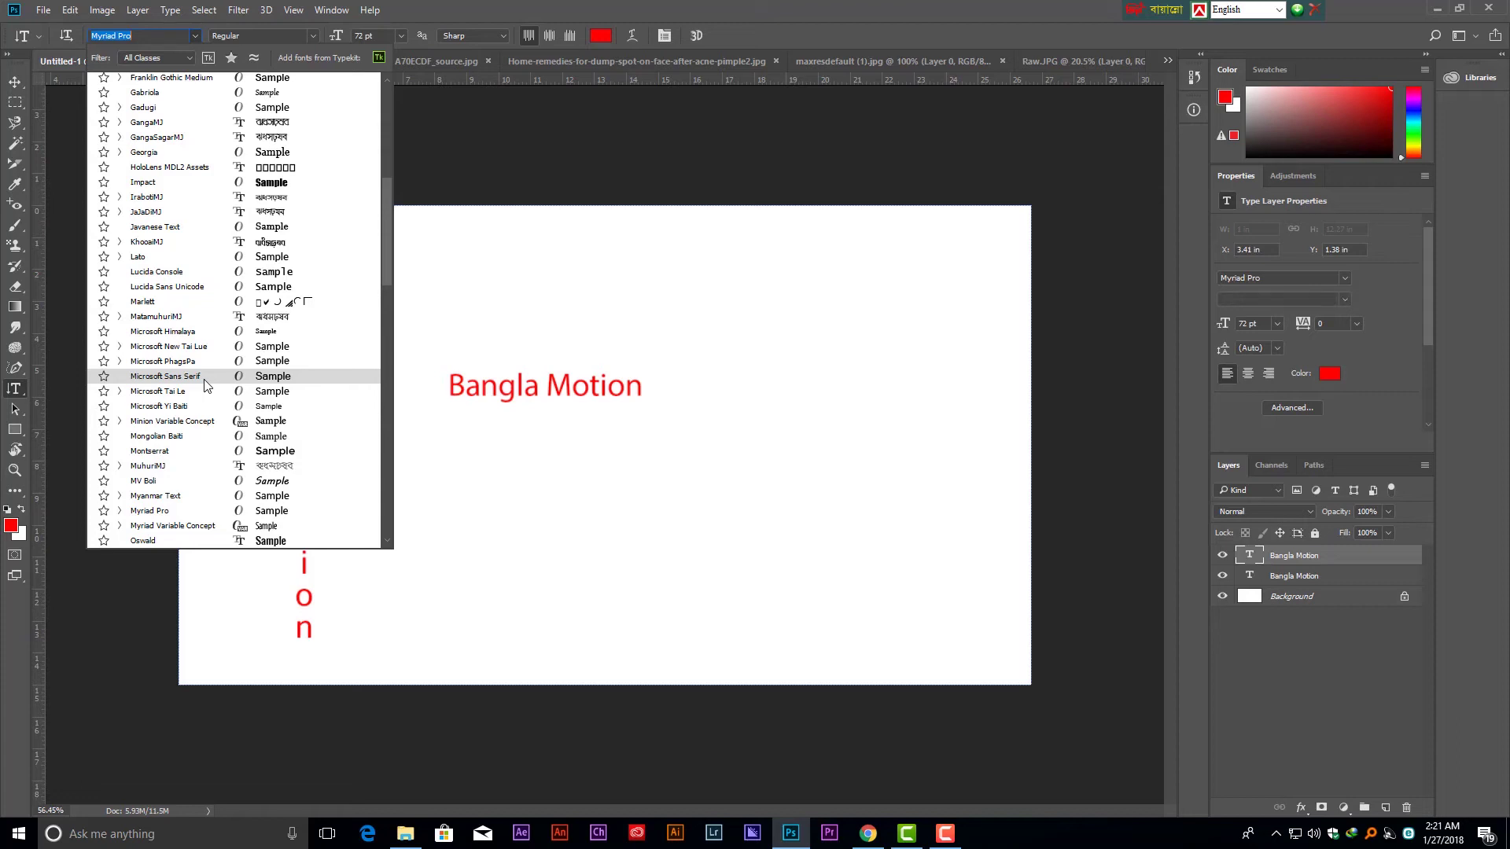
pyautogui.write('vari')
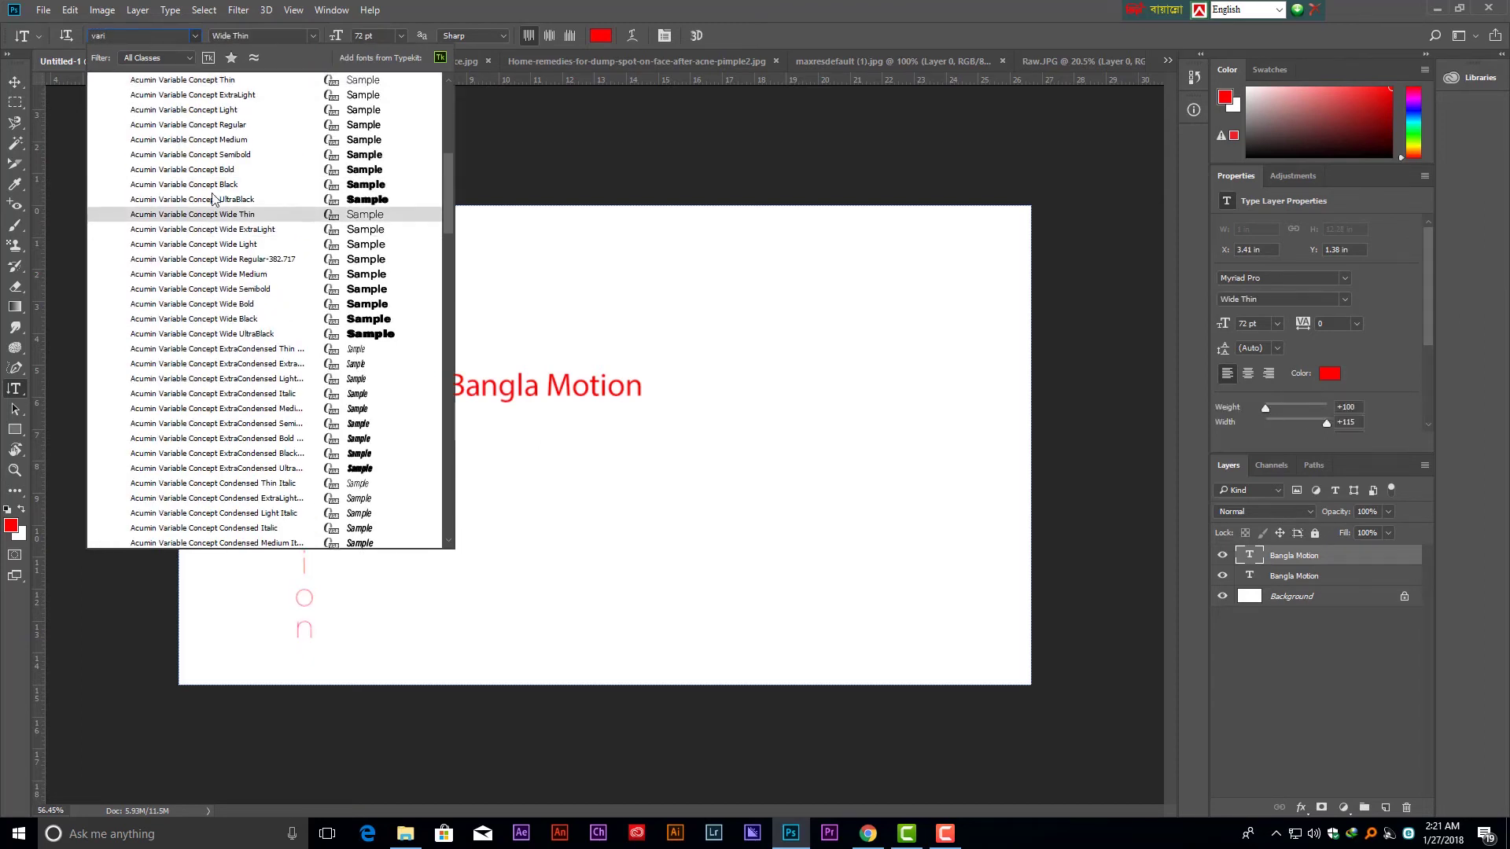
pyautogui.scroll(2, 240, 205)
pyautogui.scroll(2, 236, 206)
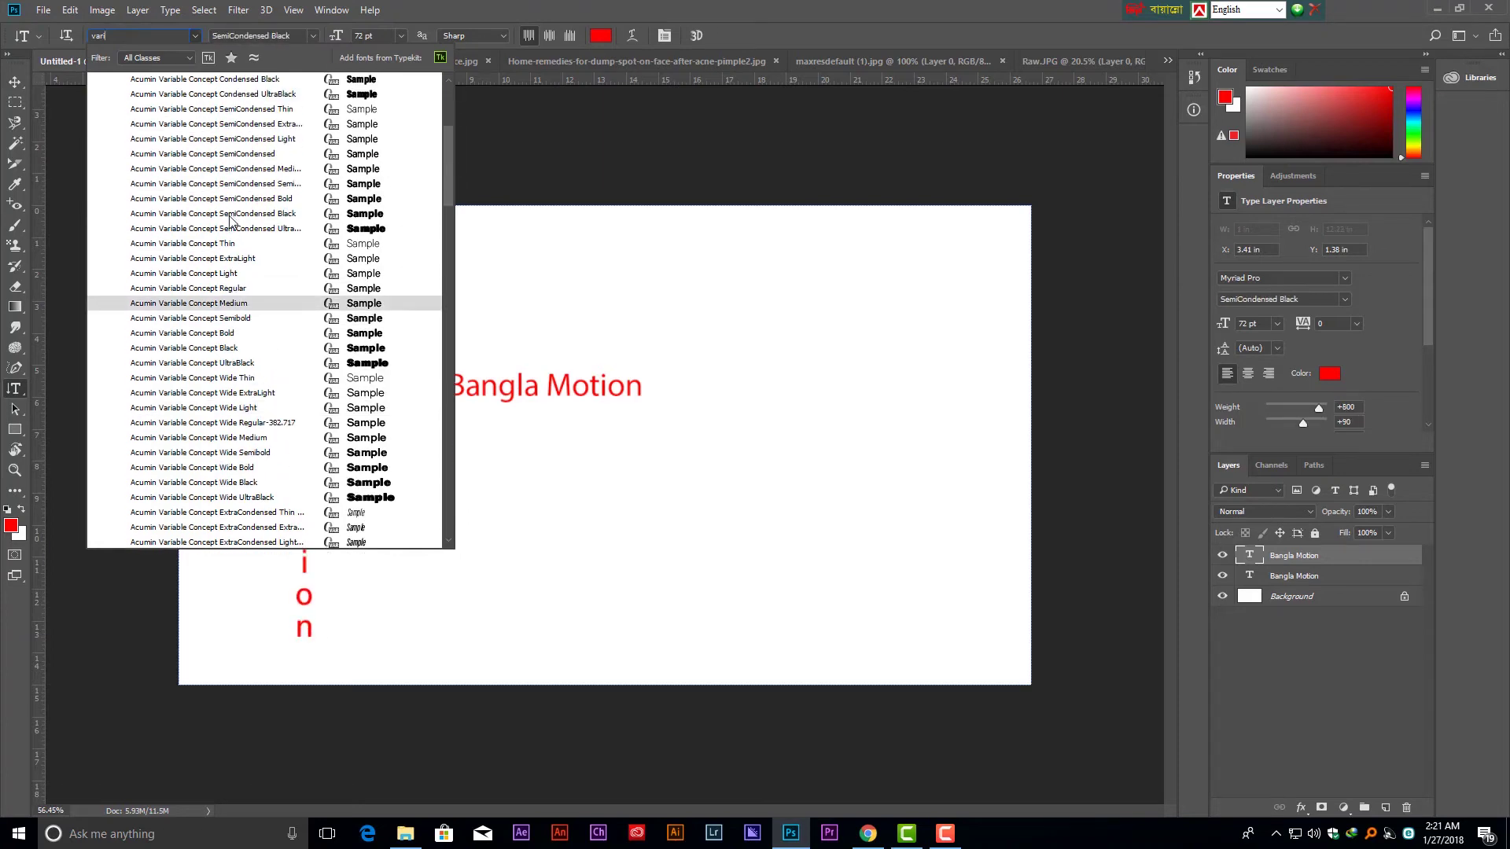
pyautogui.scroll(3, 229, 209)
pyautogui.scroll(2, 224, 210)
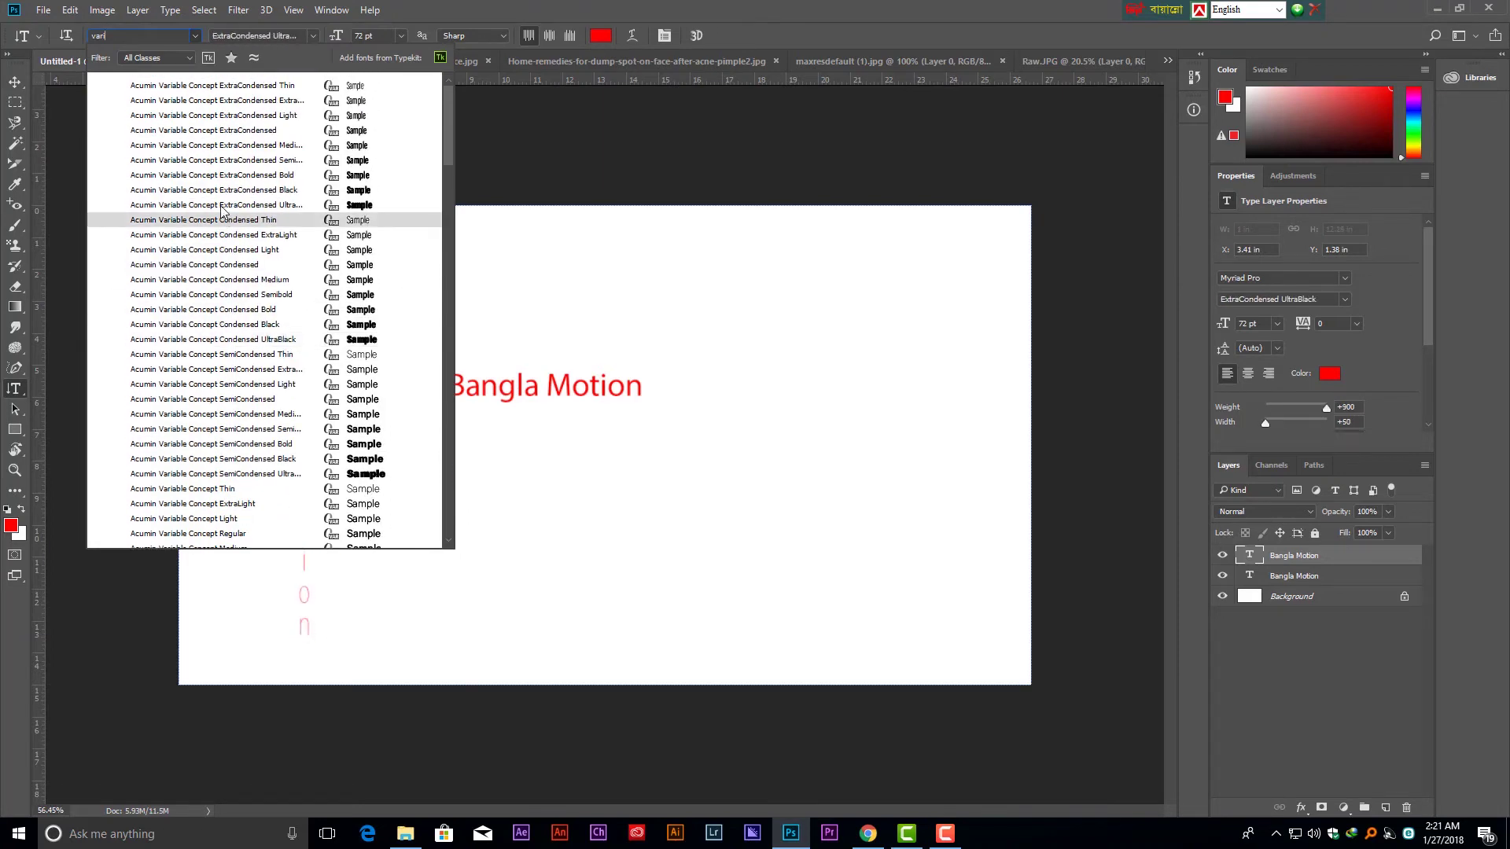
pyautogui.click(209, 86)
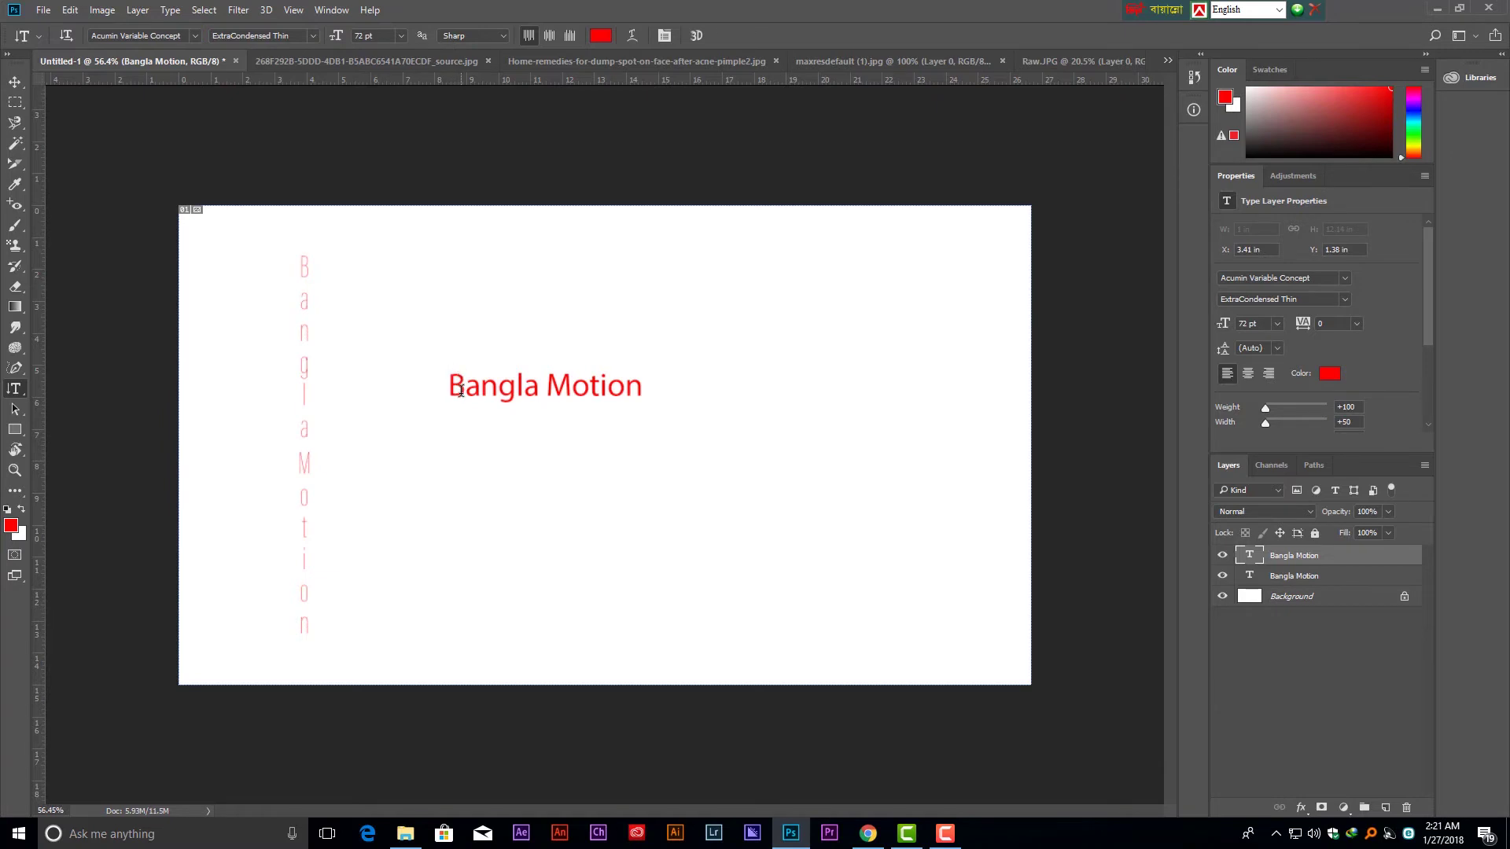
# Select the horizontal Bangla Motion text and switch its font to Acumin Variable Concept.
pyautogui.moveTo(464, 385); pyautogui.dragTo(594, 422)
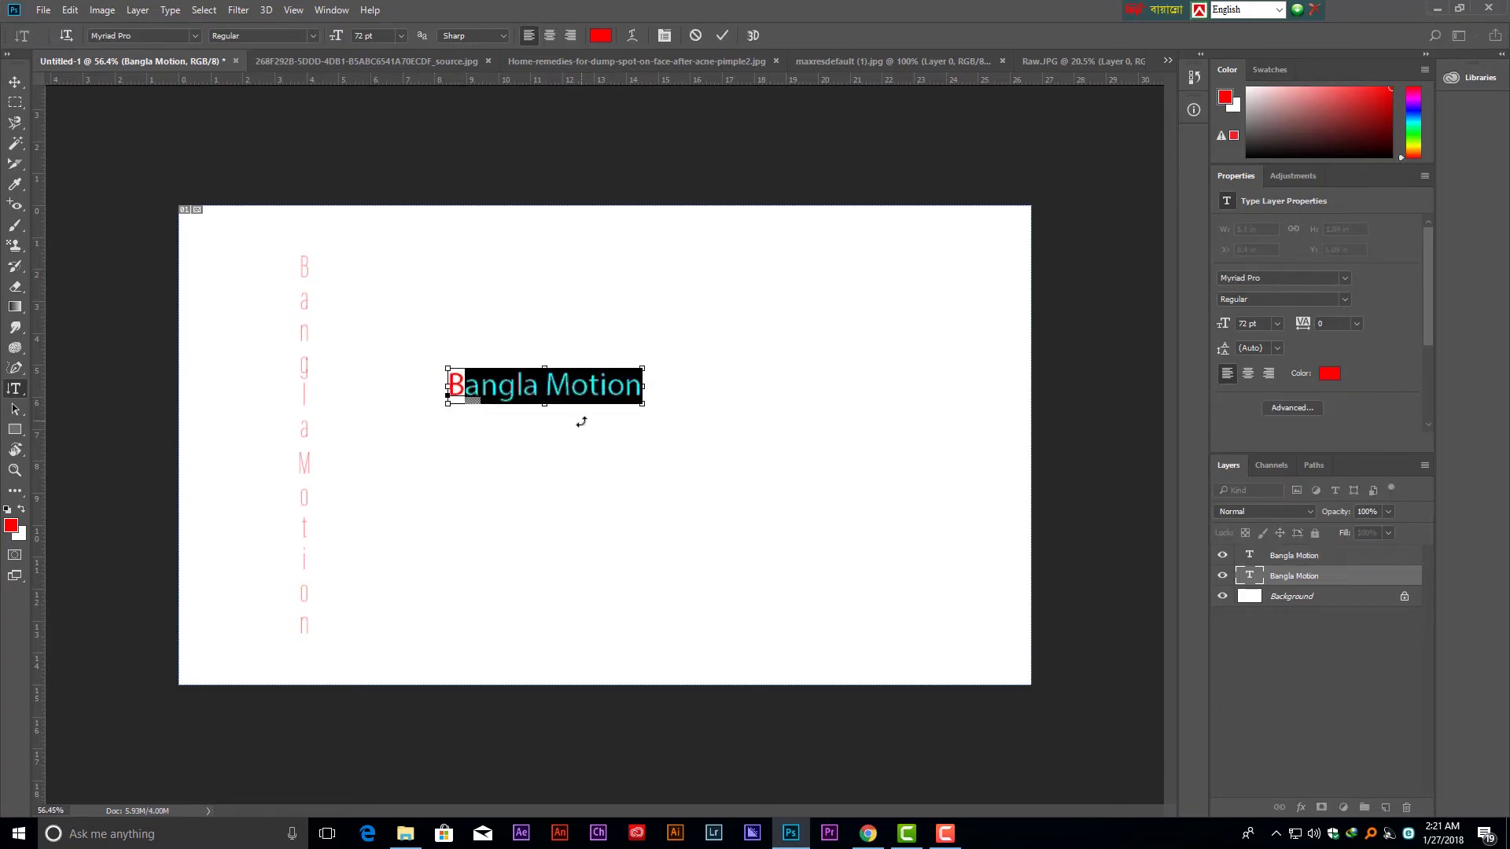
pyautogui.moveTo(447, 389); pyautogui.dragTo(691, 432)
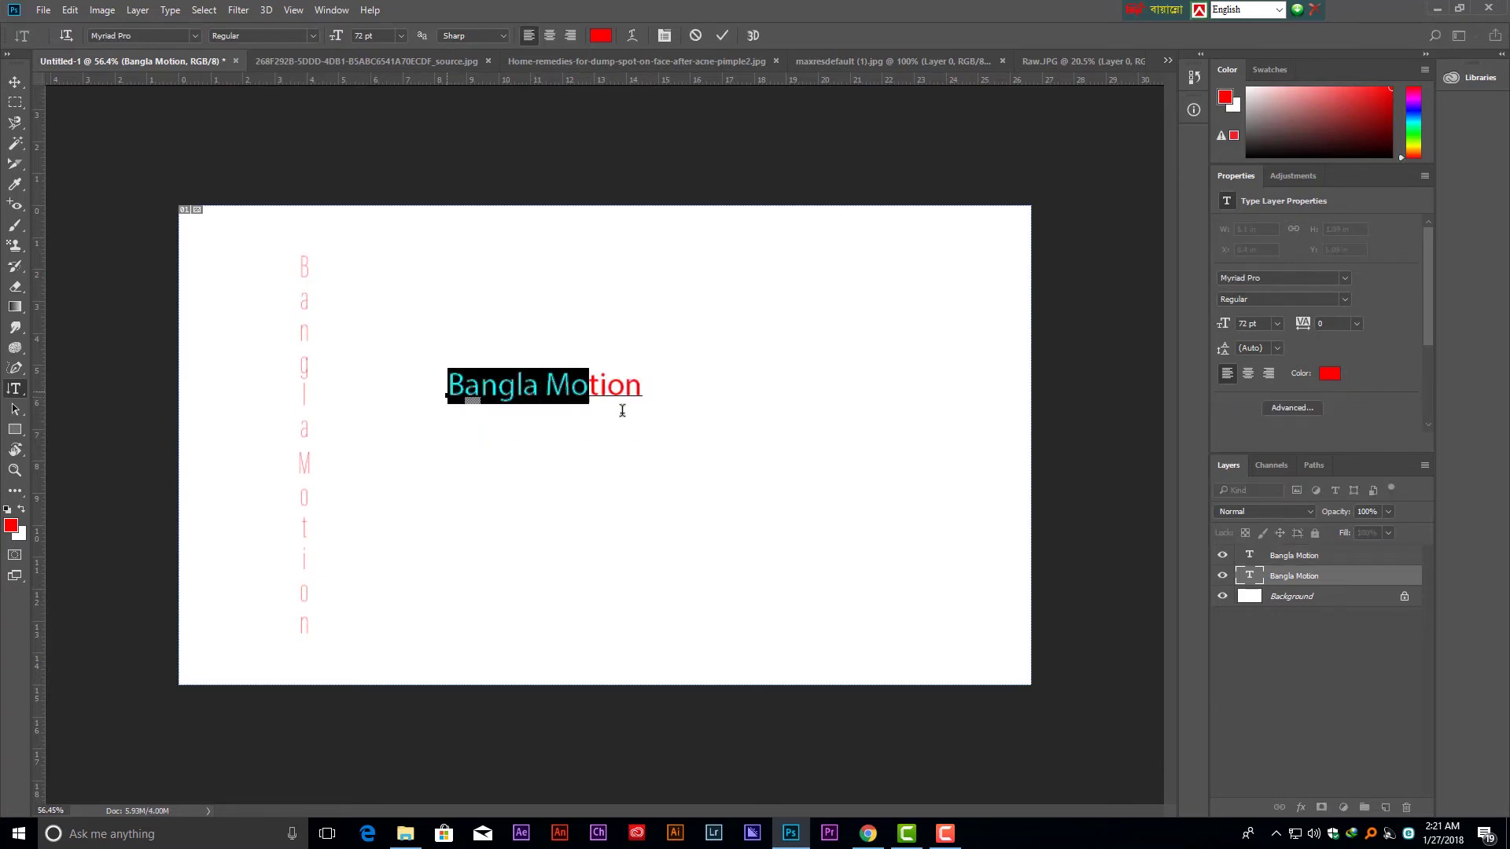
pyautogui.click(146, 38)
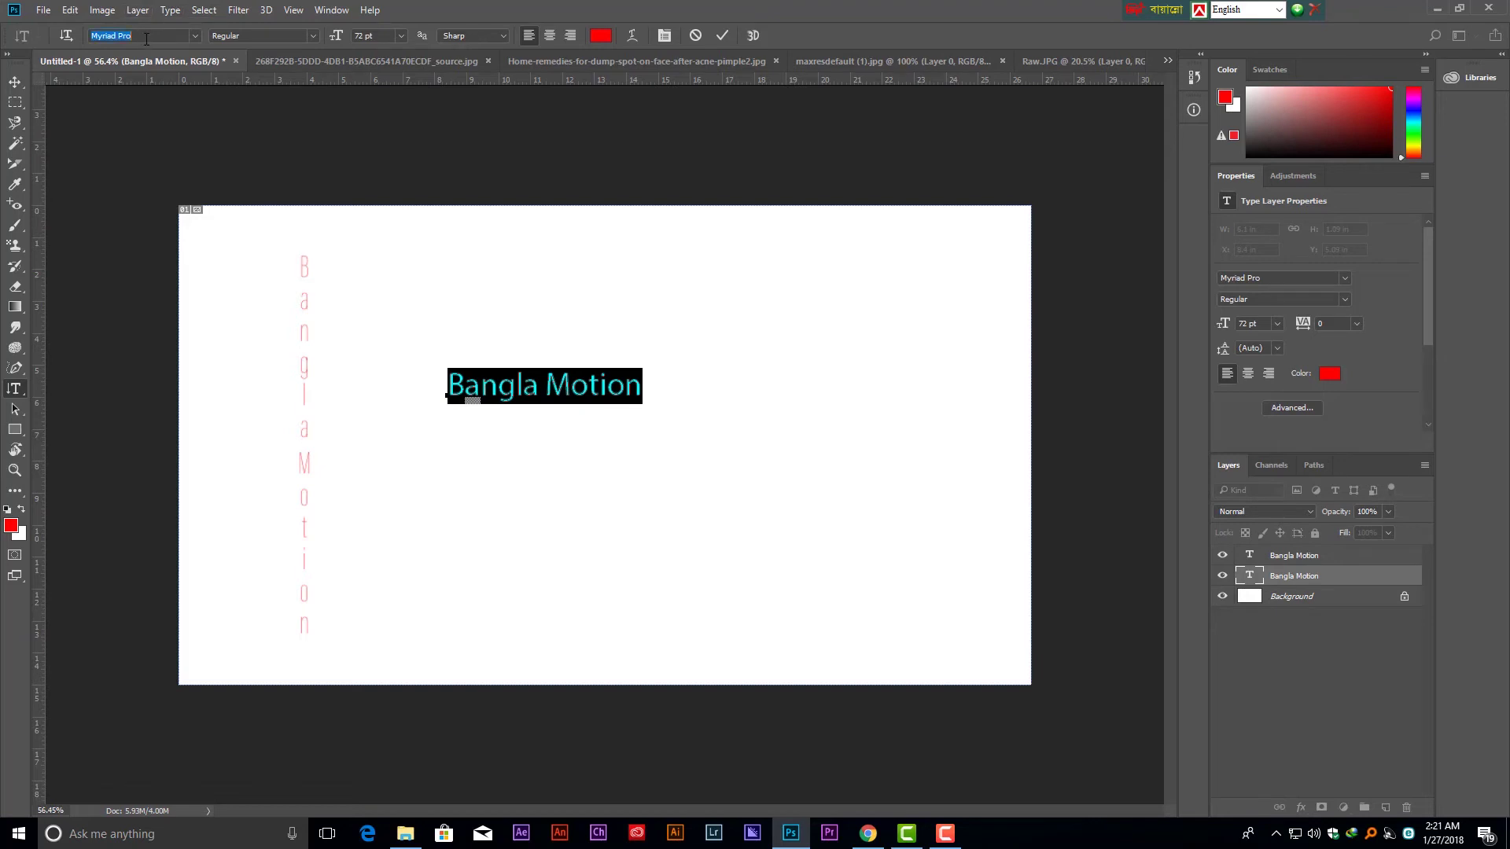
pyautogui.write('vari')
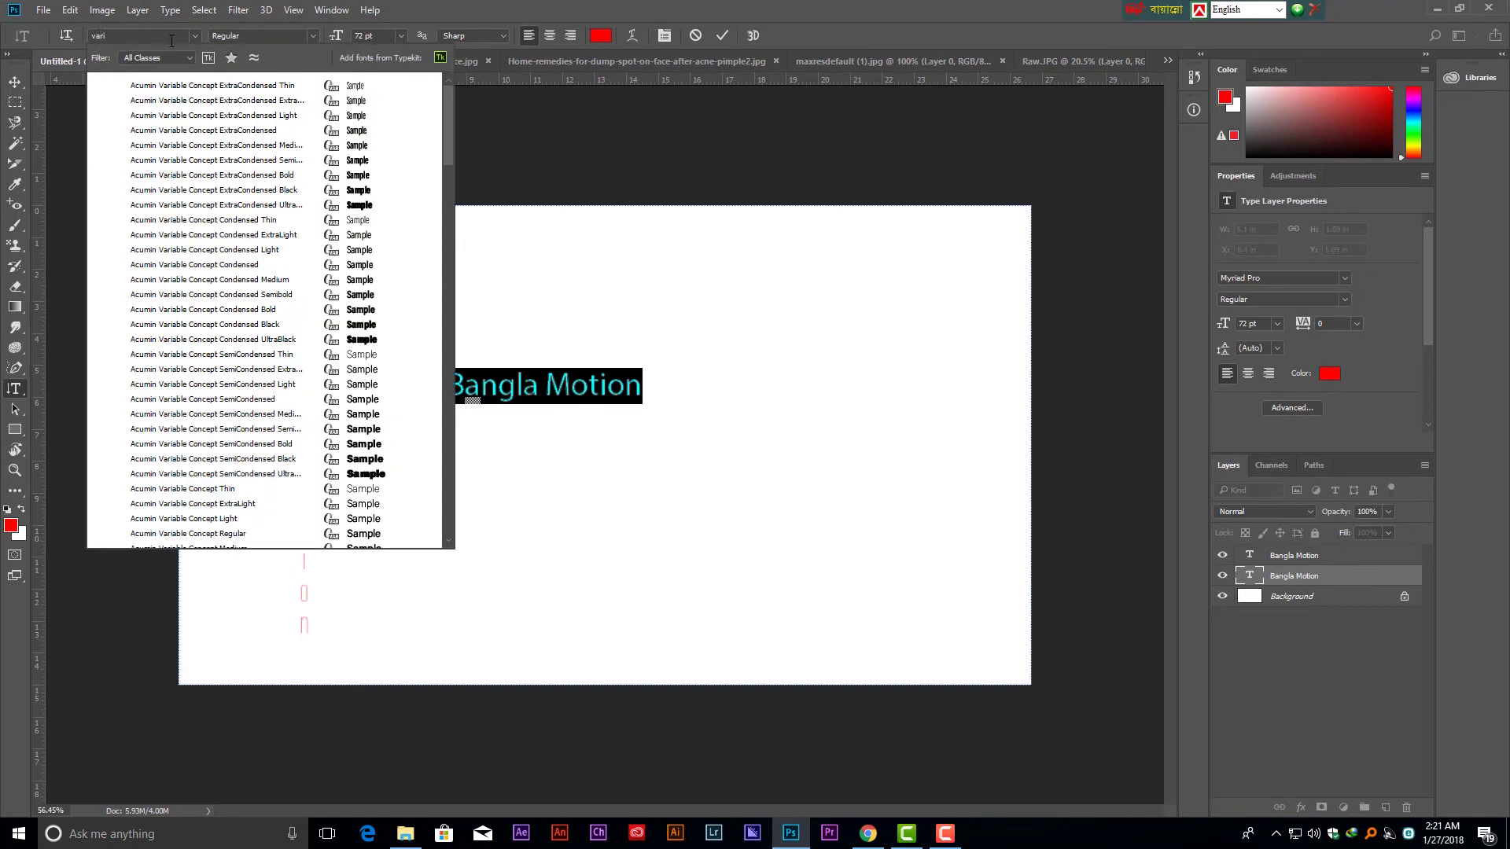
pyautogui.click(198, 91)
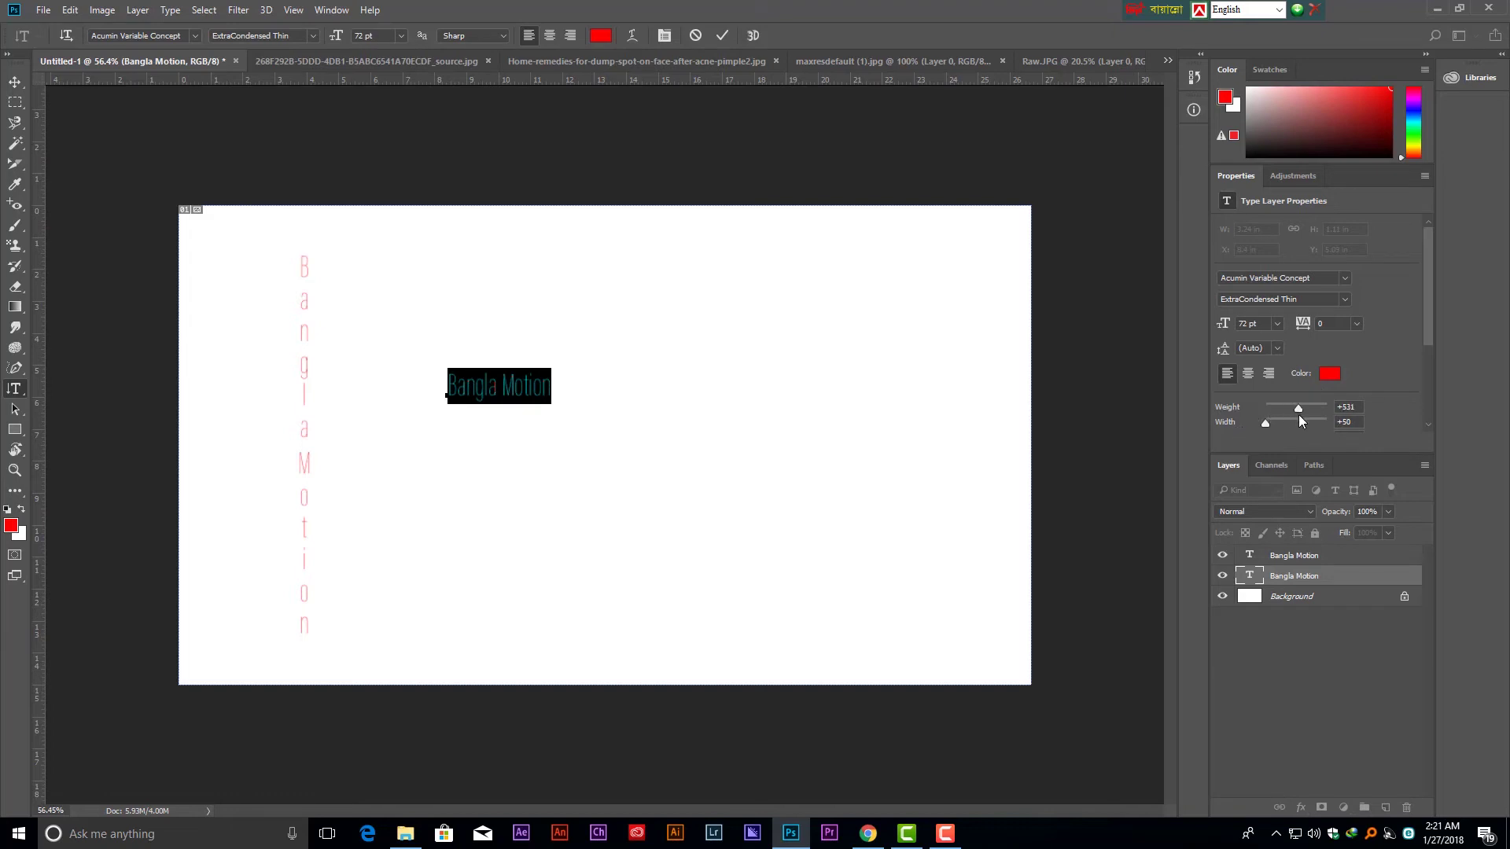
# Set the variable font weight to 315 and width to 76, then reselect the text.
pyautogui.moveTo(1298, 415); pyautogui.dragTo(1306, 431)
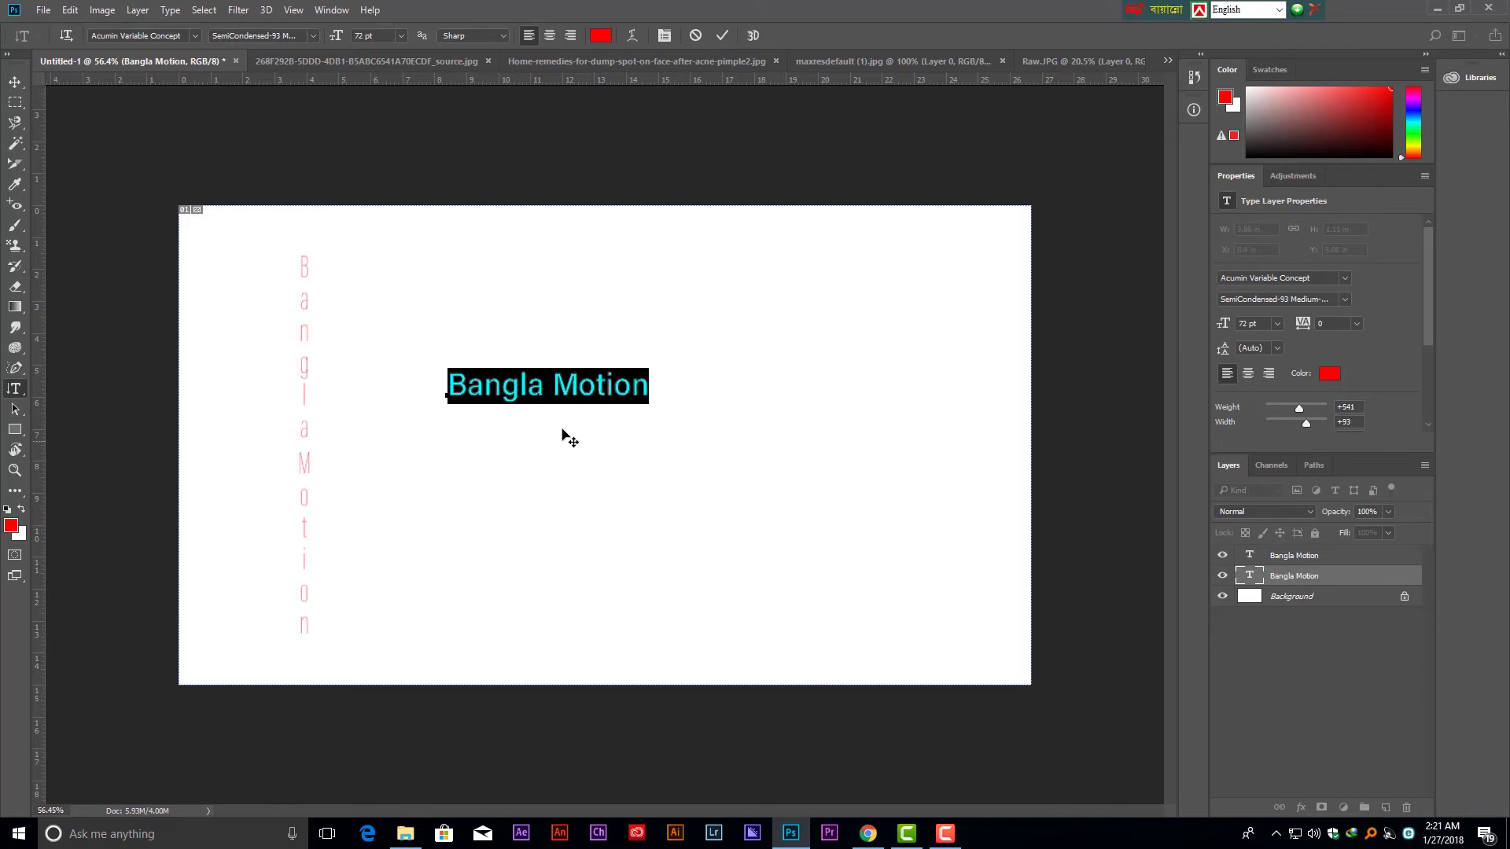
pyautogui.click(543, 376)
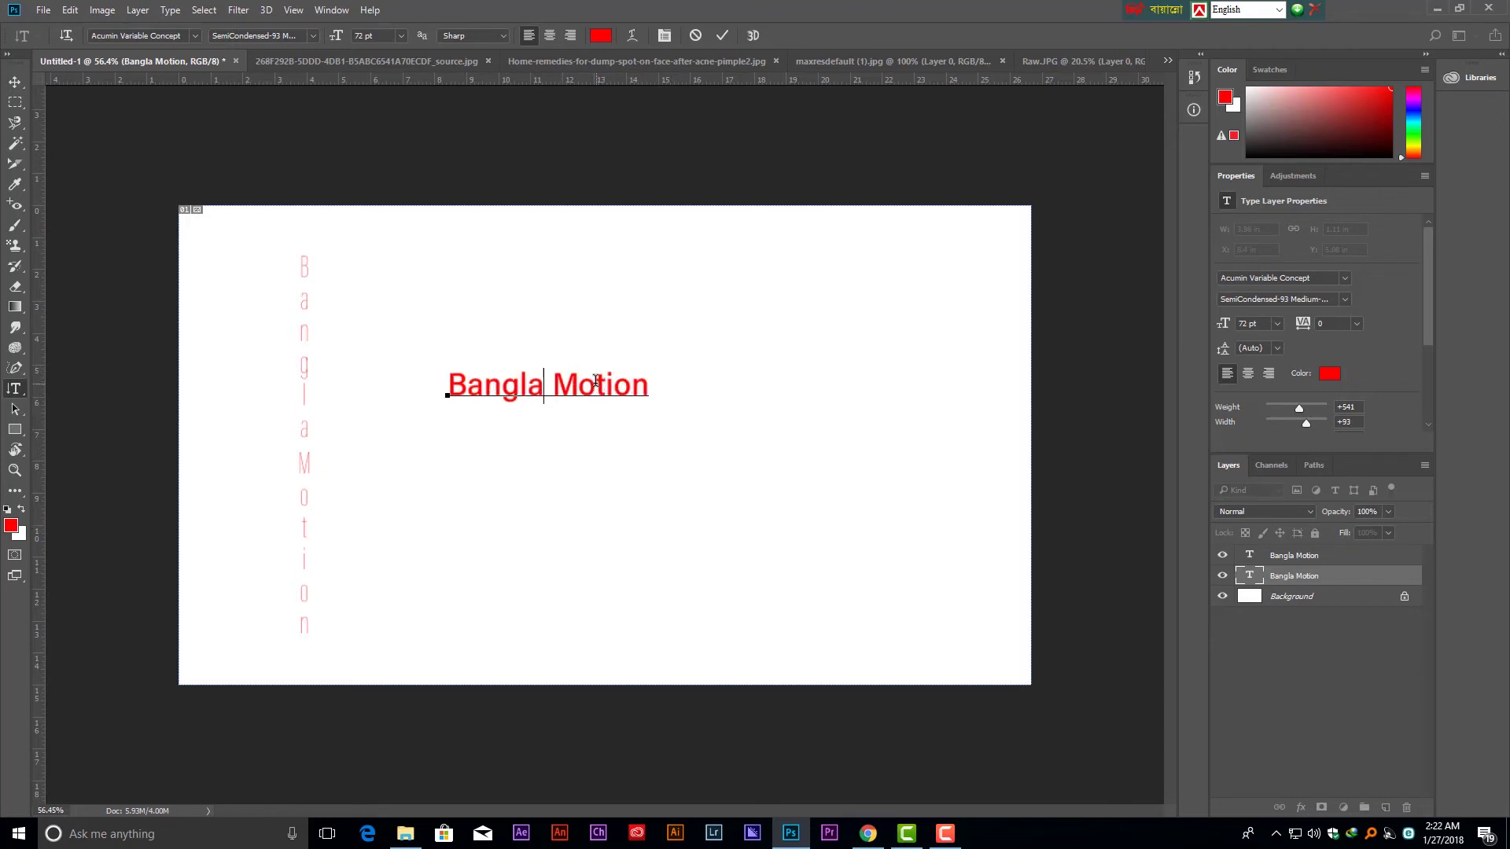
pyautogui.click(443, 383)
pyautogui.hotkey('ctrl', 'a')
pyautogui.click(1267, 422)
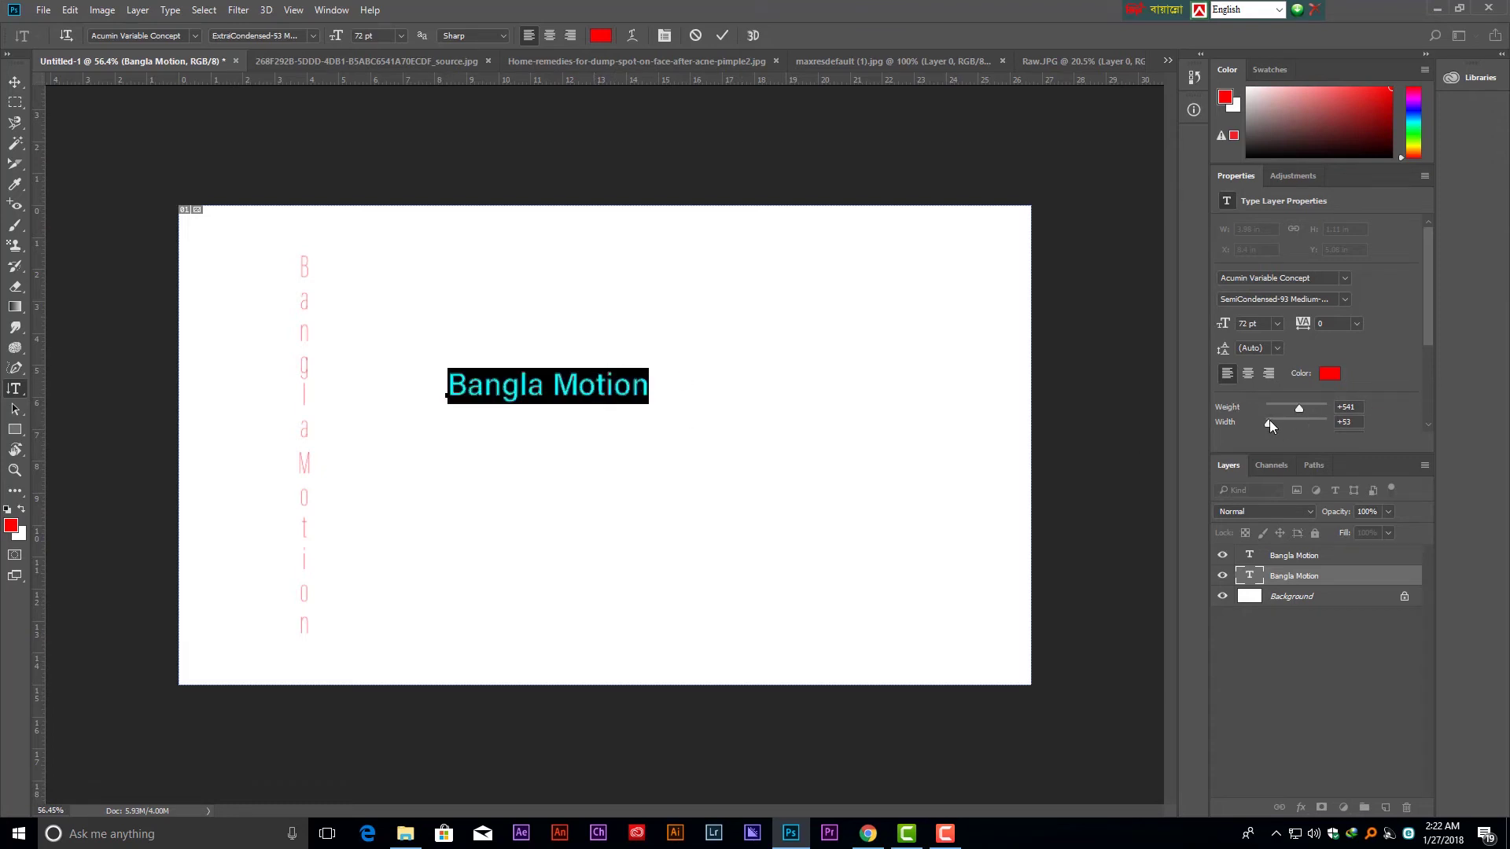
pyautogui.click(1289, 422)
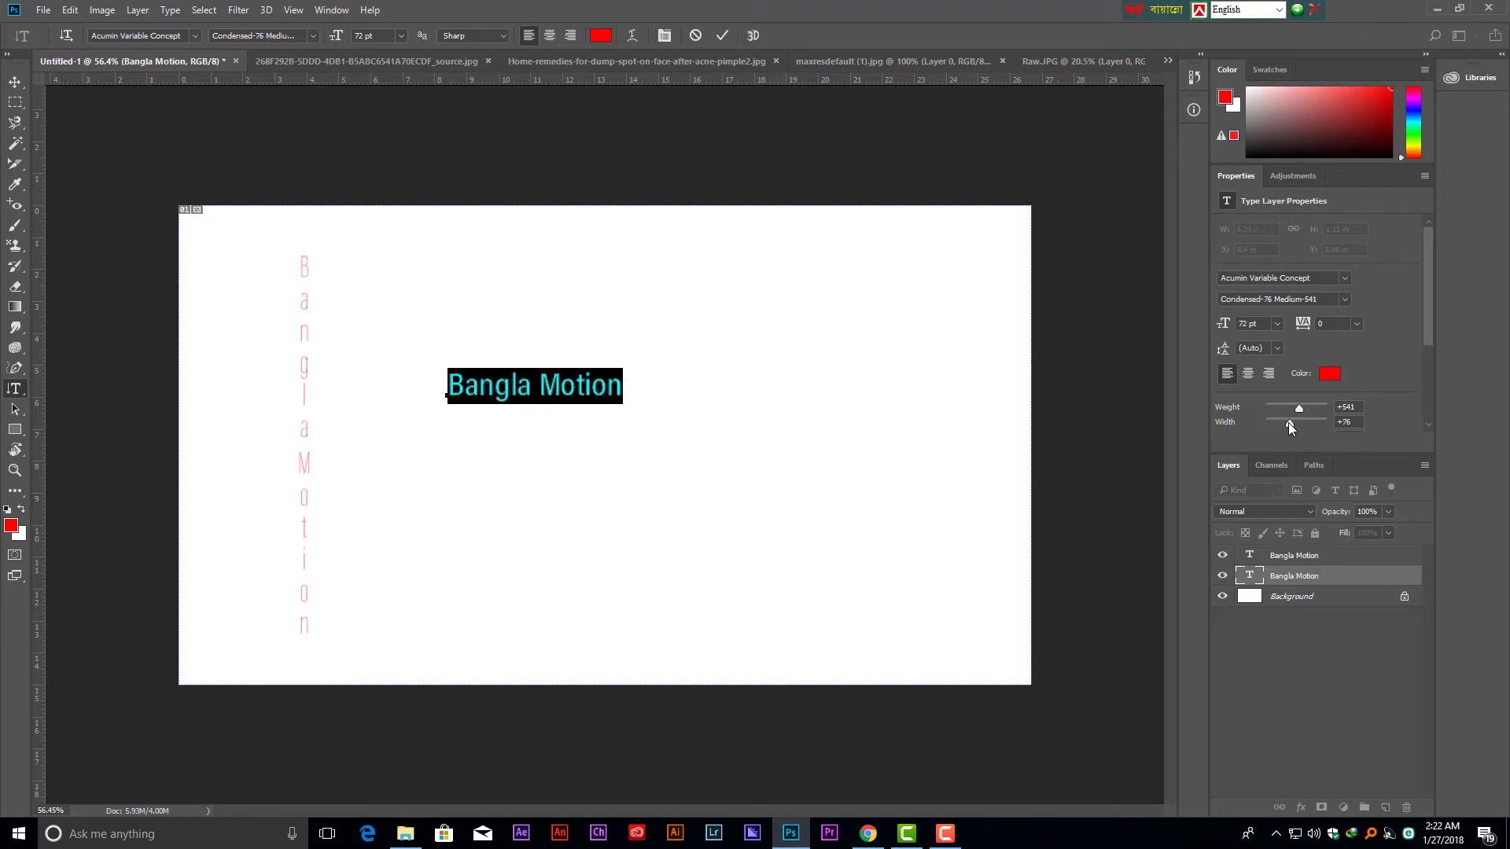
pyautogui.moveTo(1298, 408); pyautogui.dragTo(1282, 408)
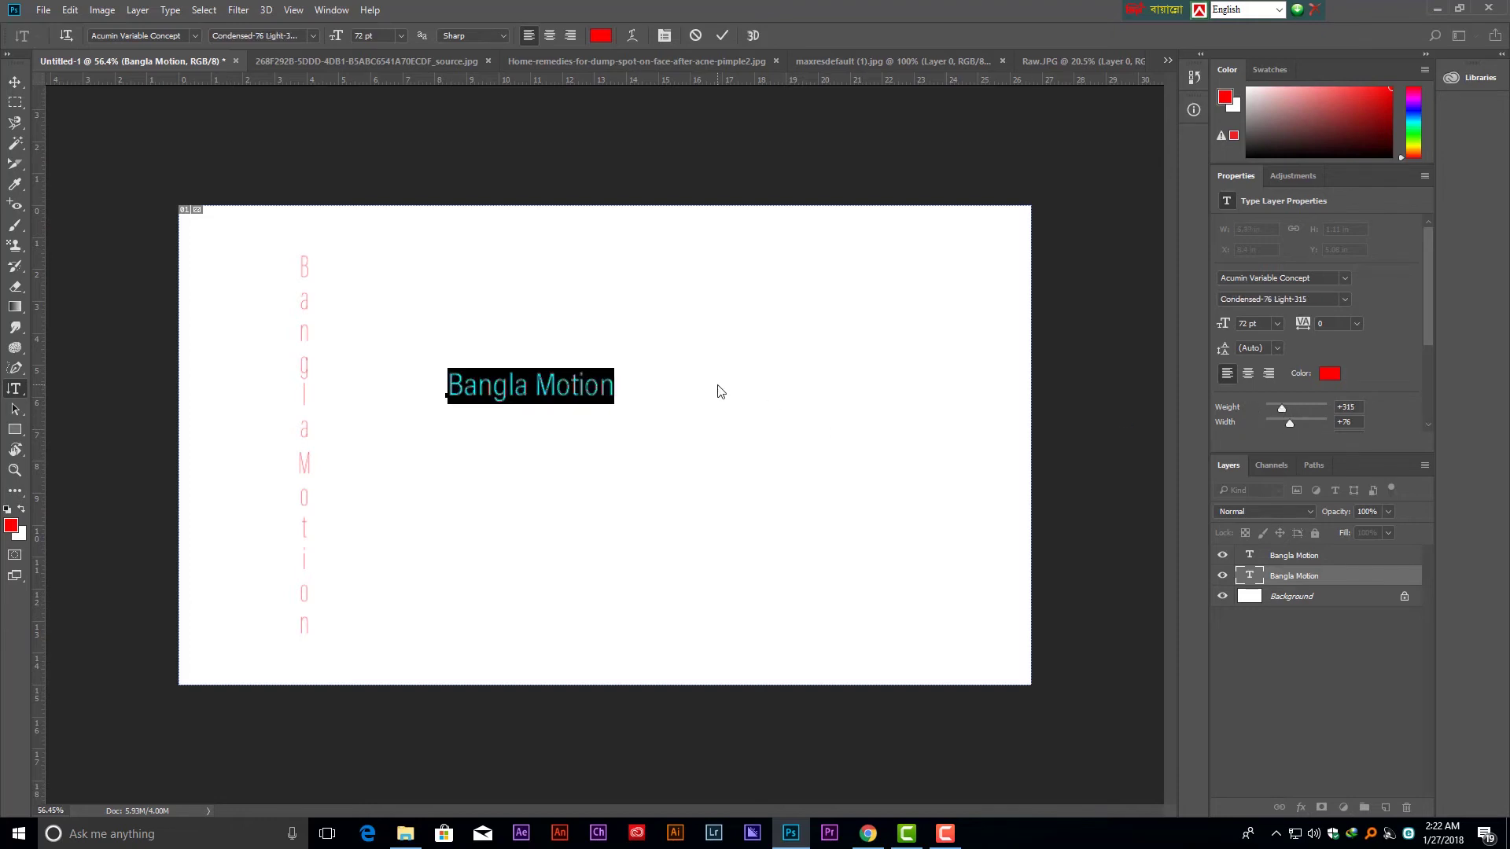
pyautogui.click(516, 411)
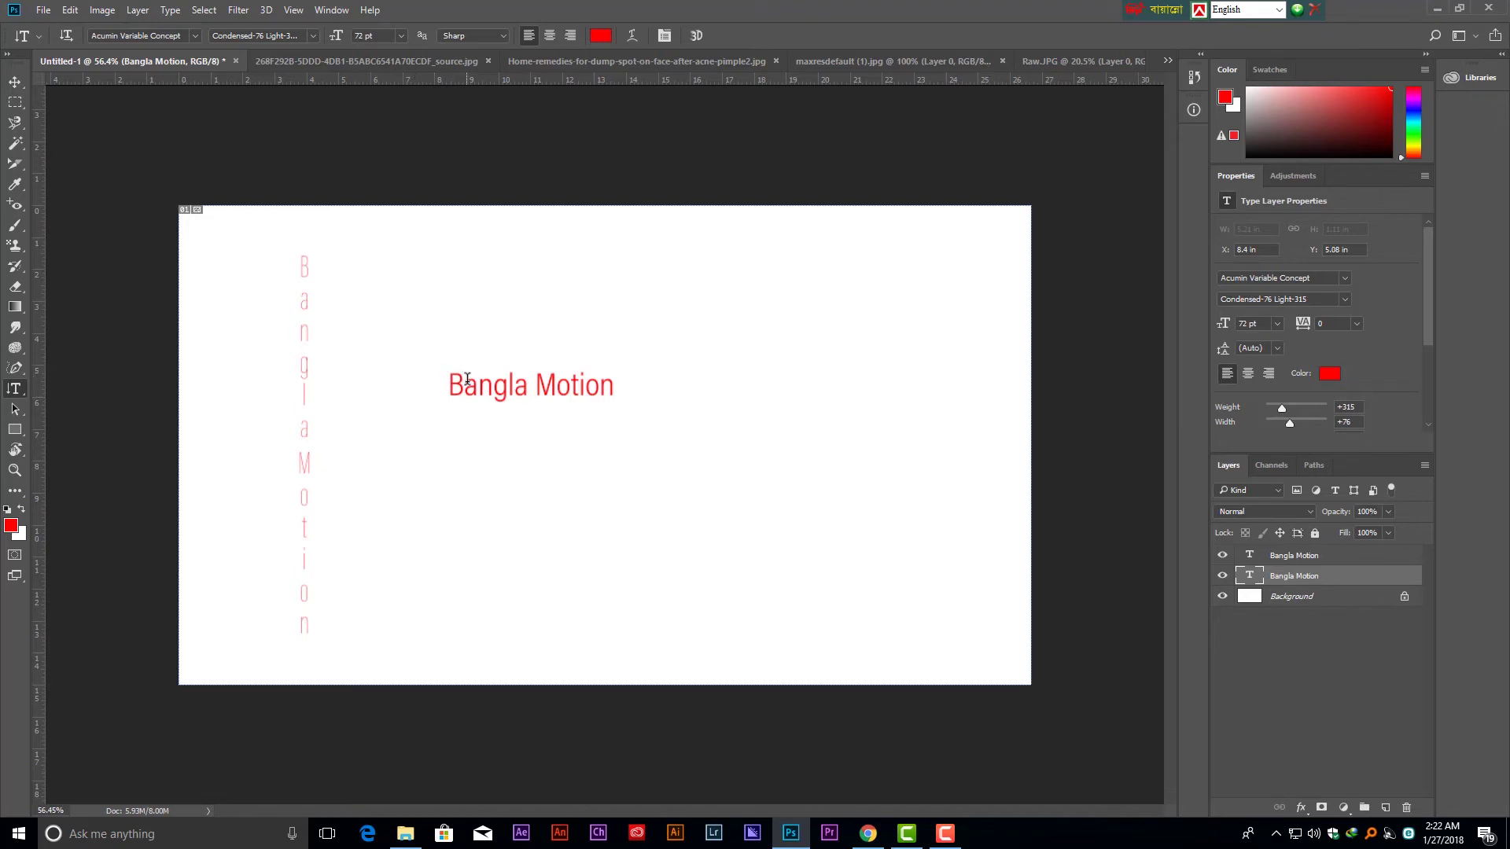
pyautogui.moveTo(463, 386); pyautogui.dragTo(524, 407)
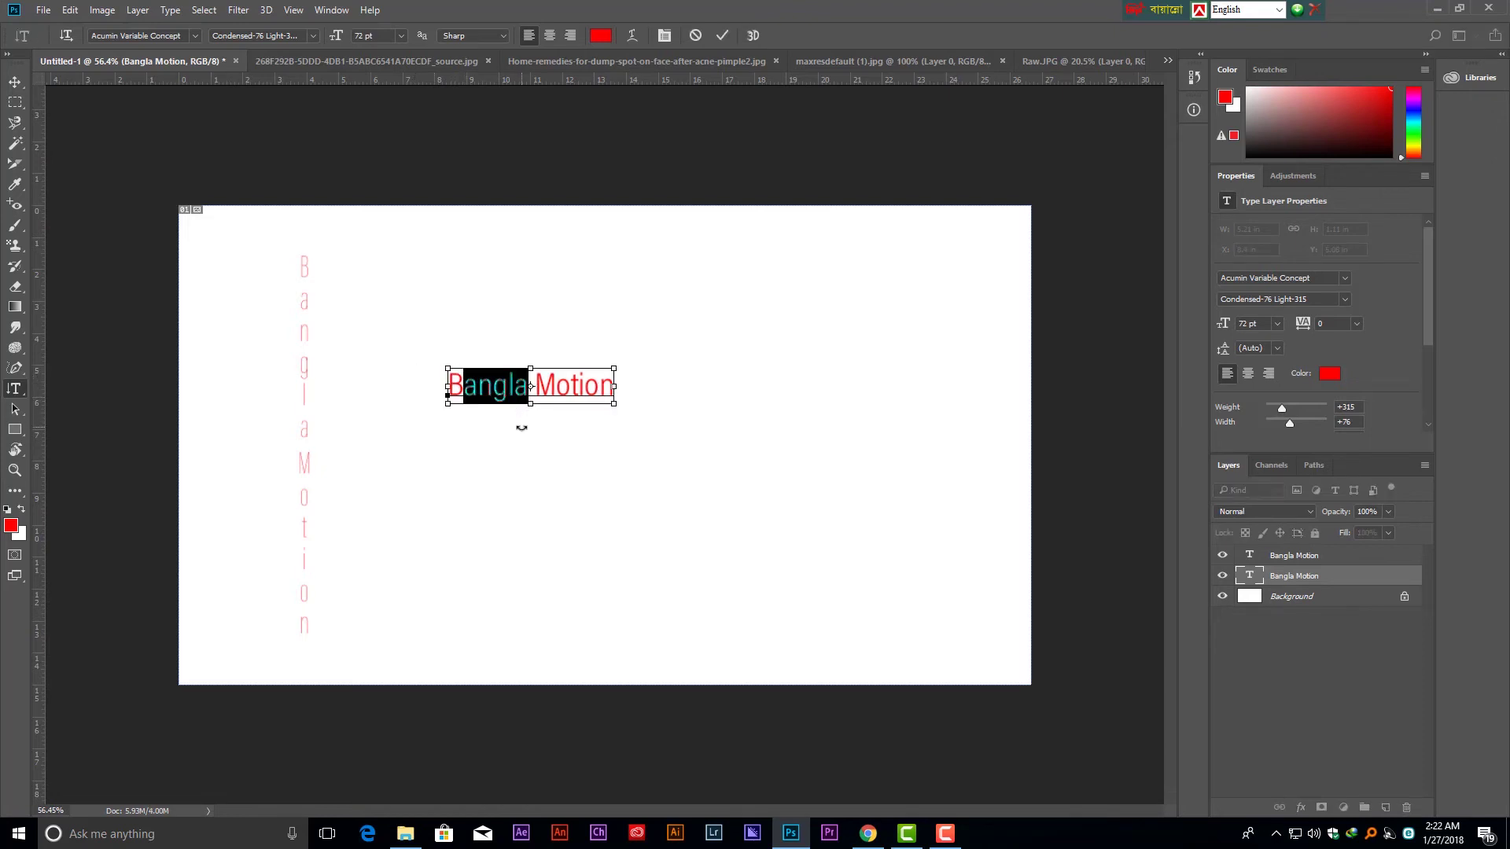
pyautogui.hotkey('ctrl', 'a')
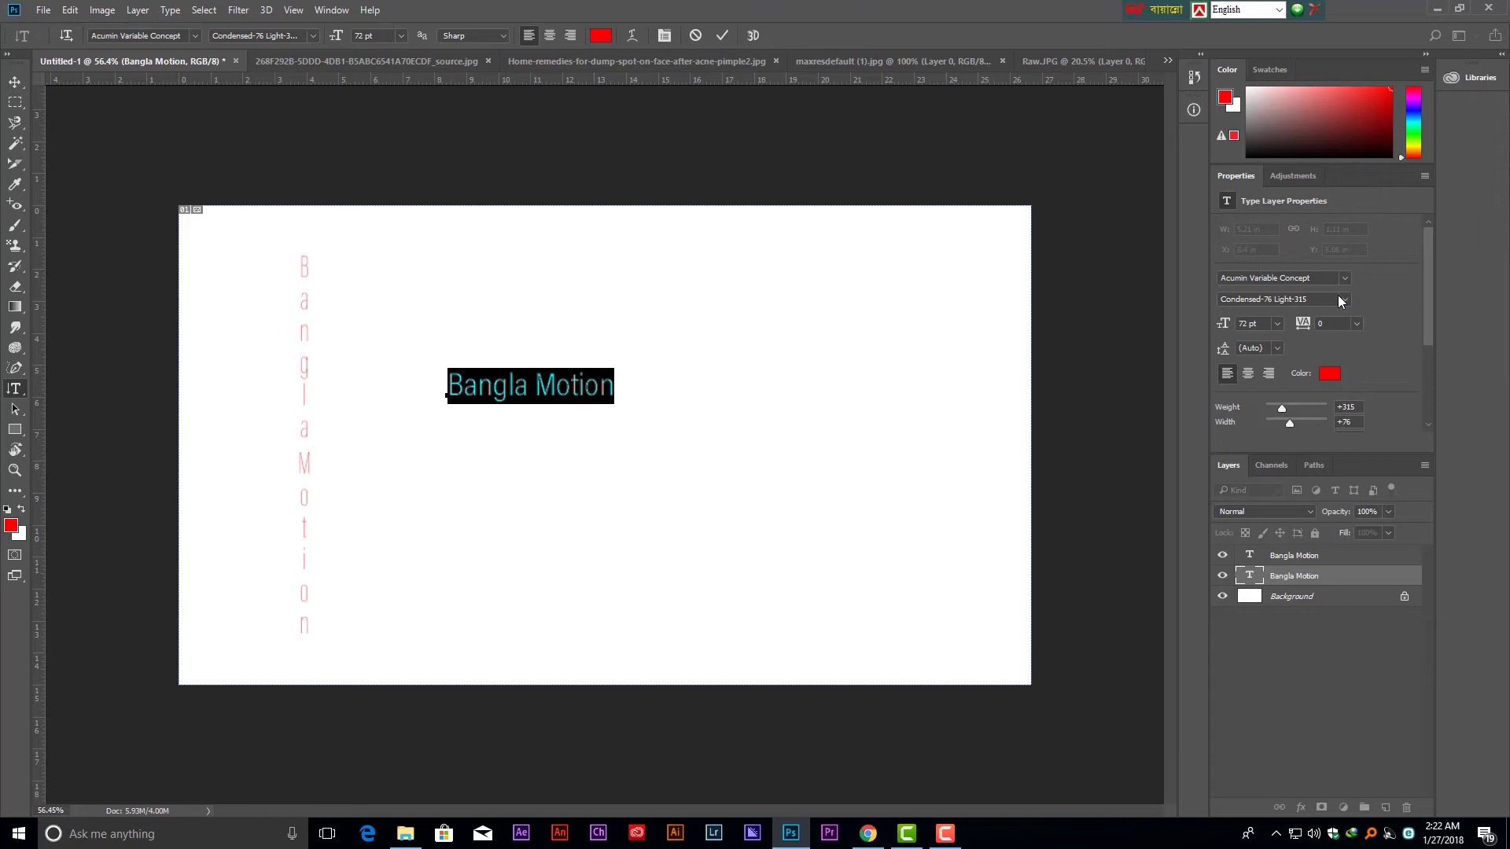
# Try ExtraCondensed Thin, Condensed Thin and Condensed Semibold styles, ending on Condensed Italic.
pyautogui.click(1342, 300)
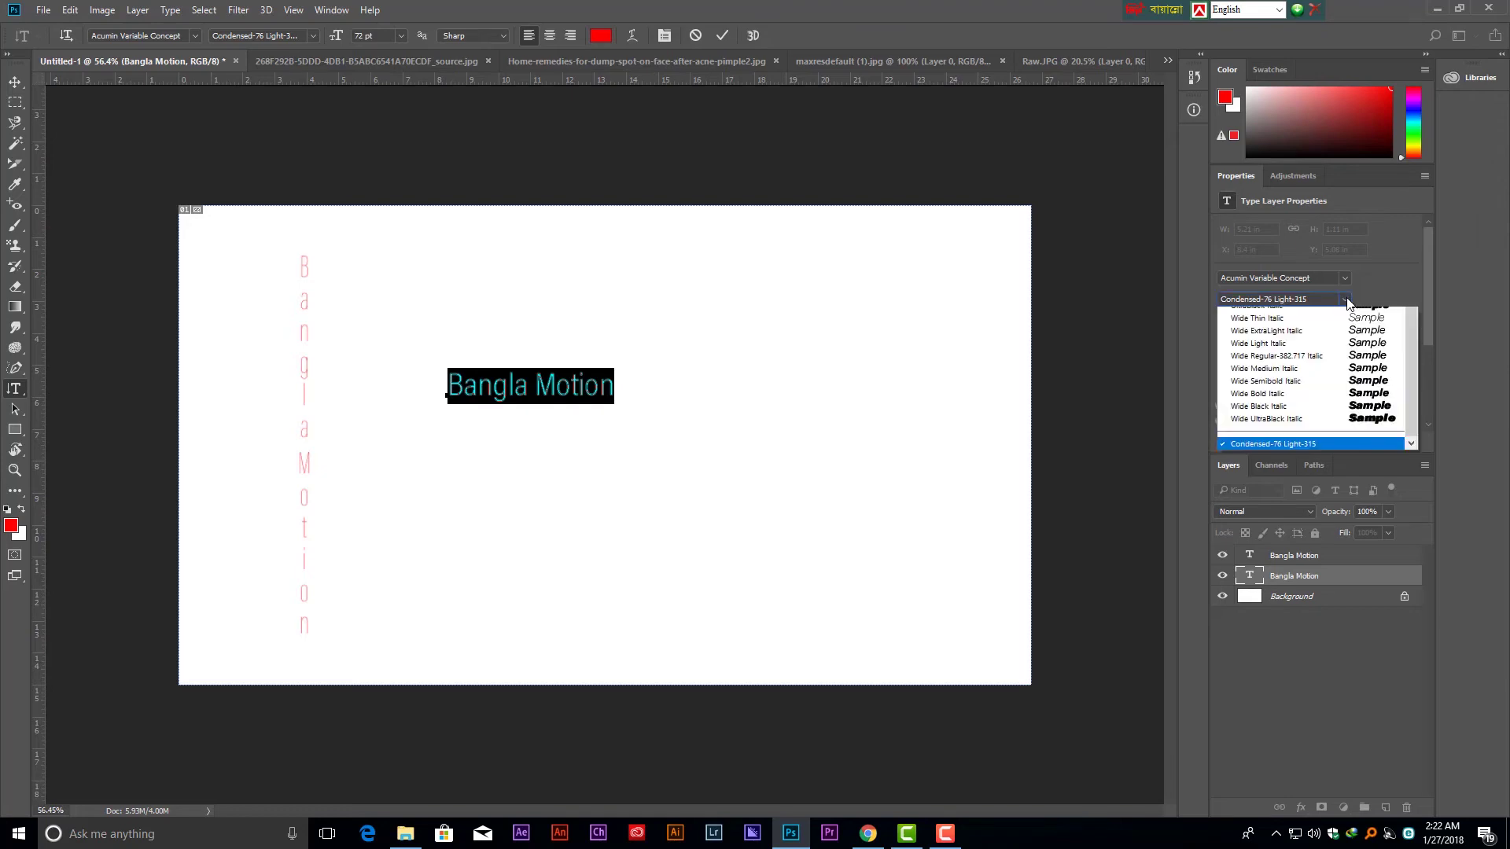
pyautogui.scroll(5, 1334, 538)
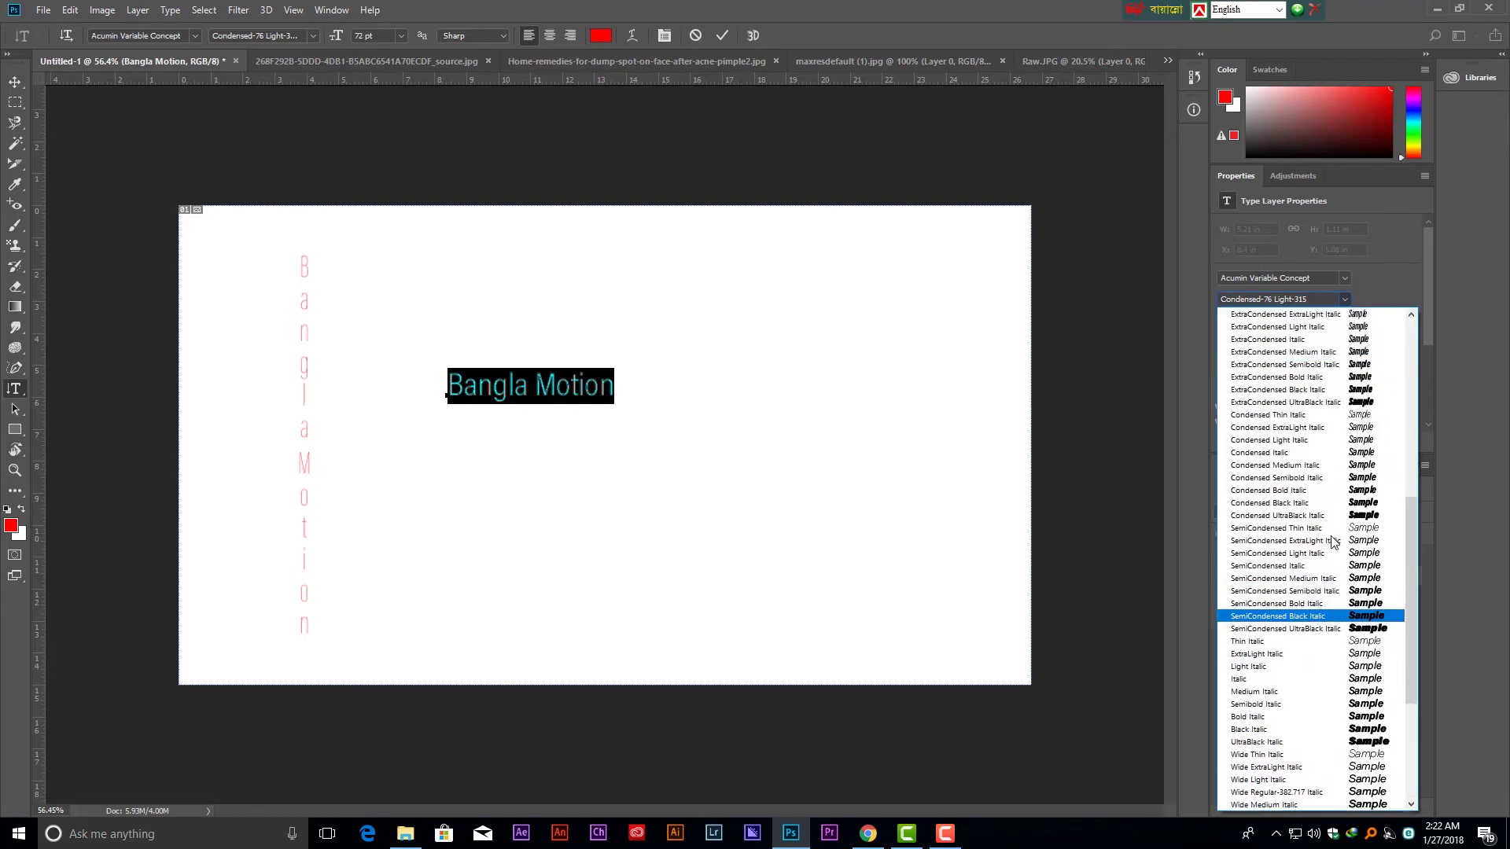
pyautogui.scroll(6, 1335, 539)
pyautogui.scroll(6, 1334, 538)
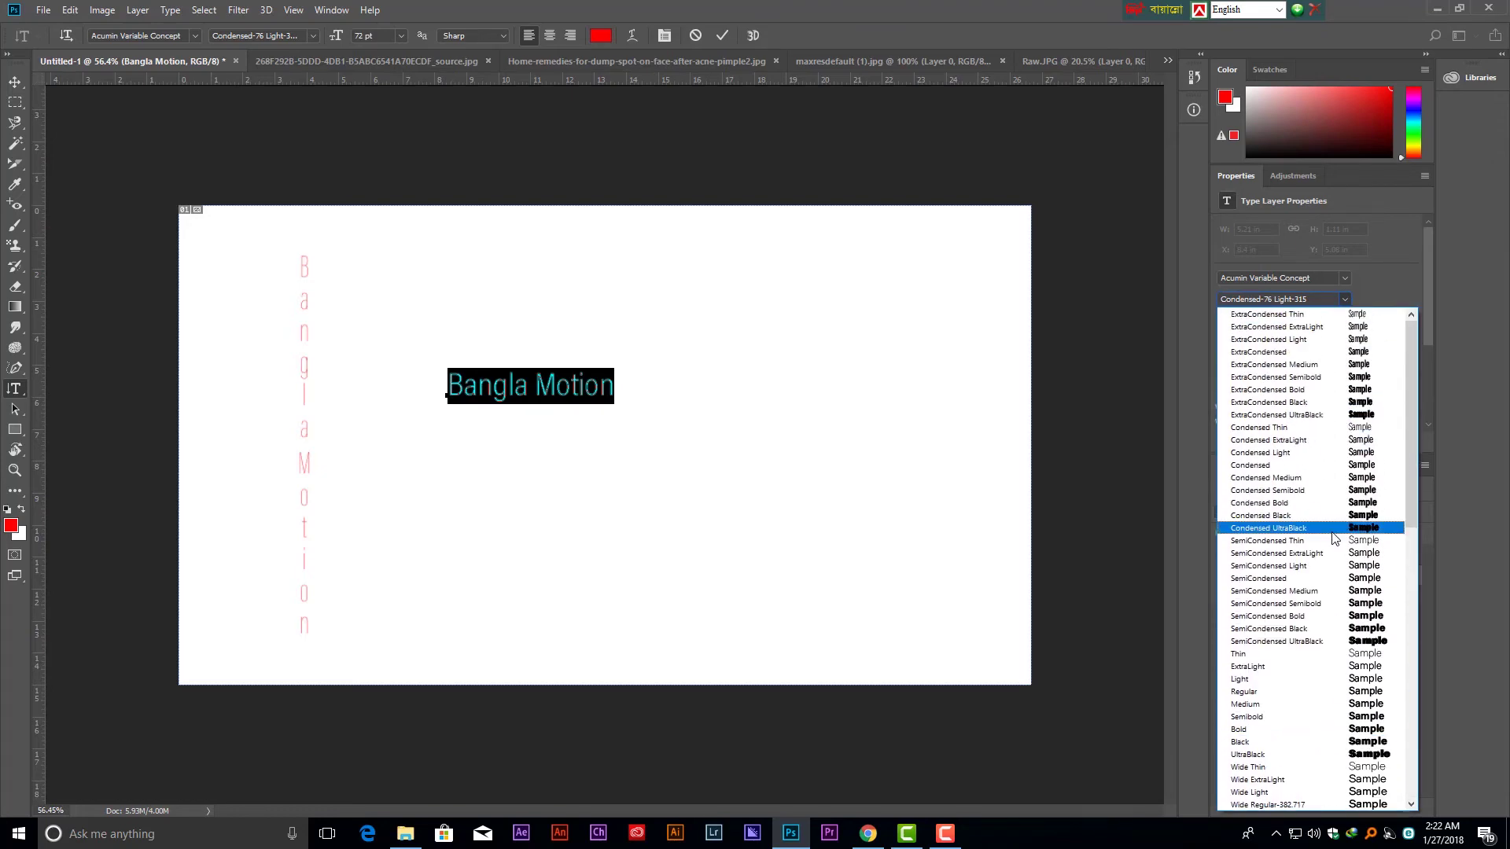
pyautogui.click(1310, 316)
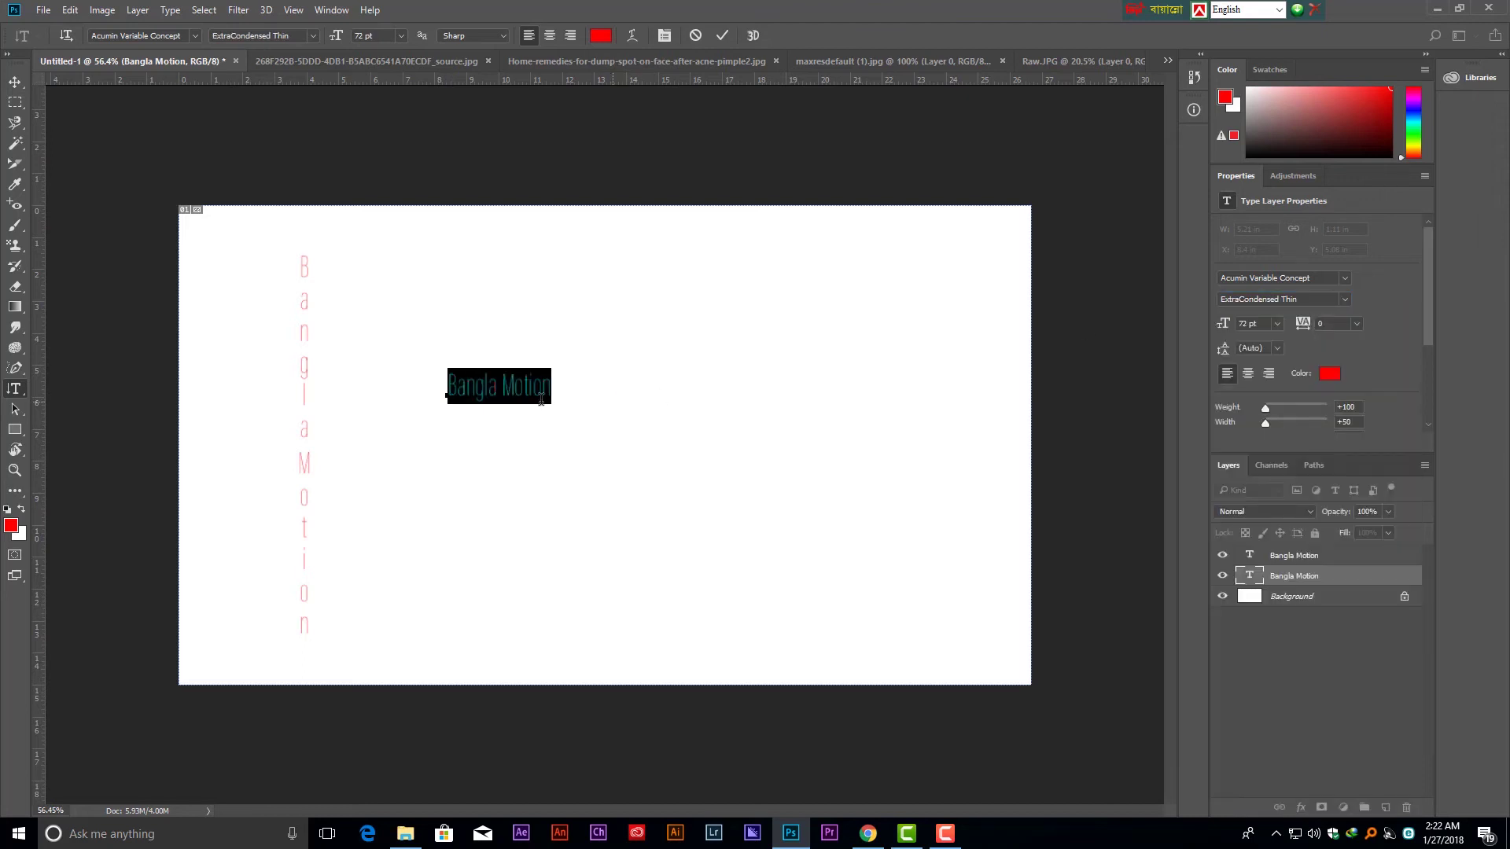
pyautogui.click(1344, 300)
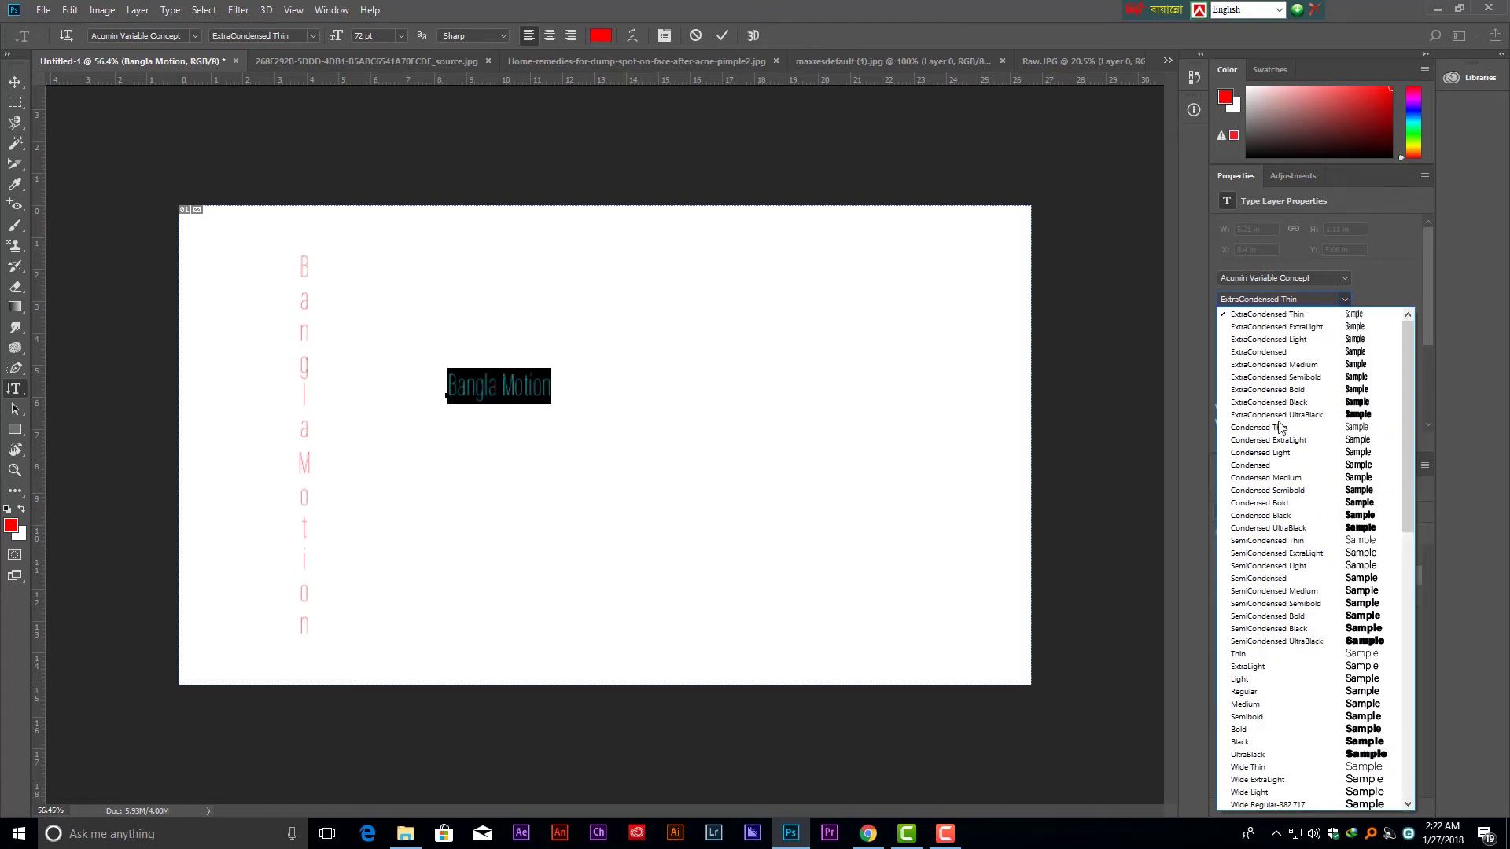
pyautogui.click(1279, 425)
pyautogui.click(1296, 299)
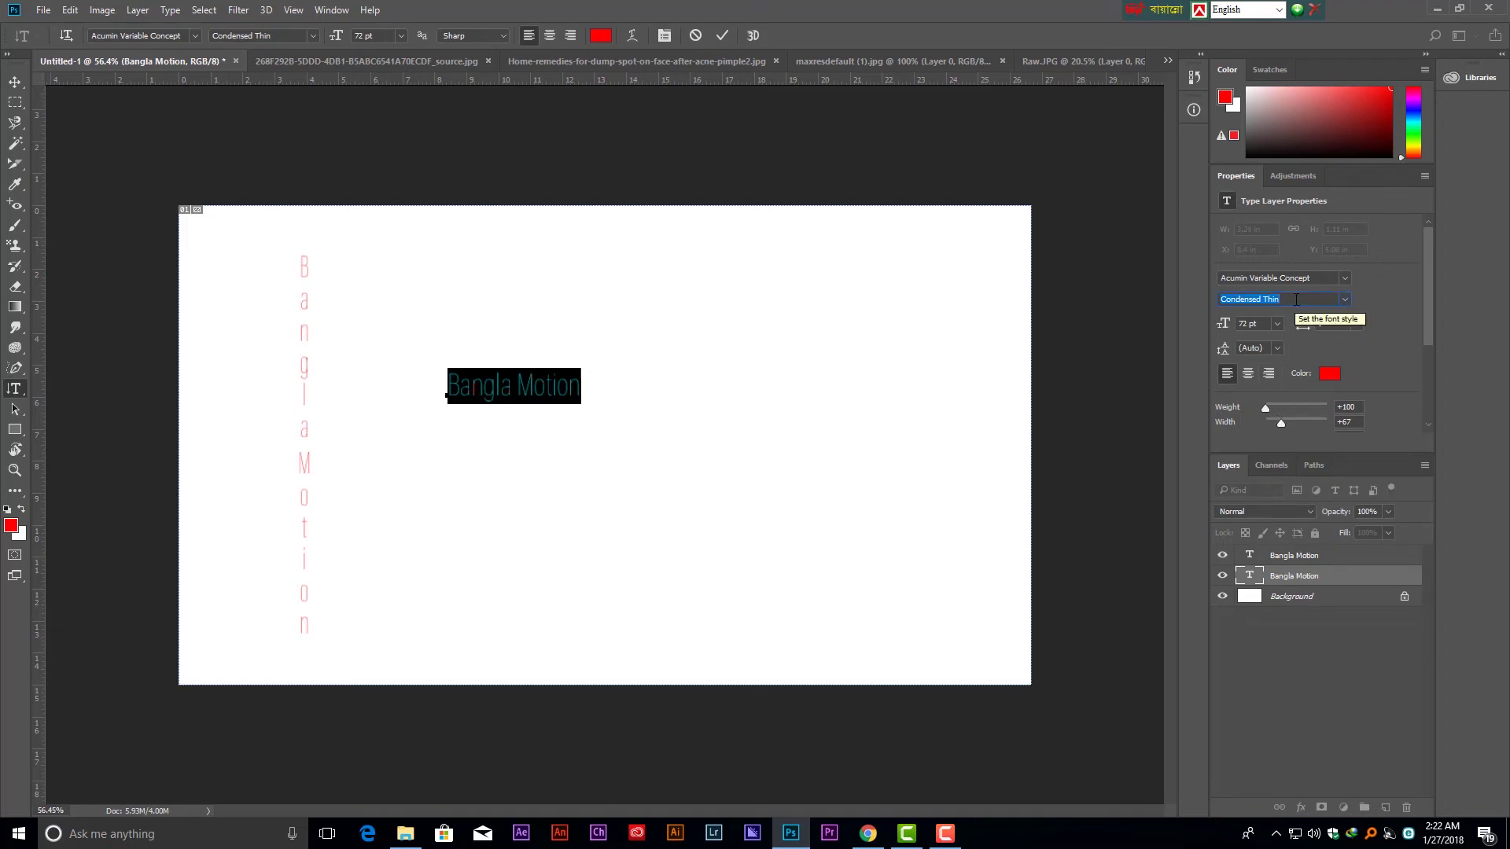
pyautogui.press('Down')
pyautogui.press('Down')
pyautogui.press('Down')
pyautogui.press('Down')
pyautogui.press('Down')
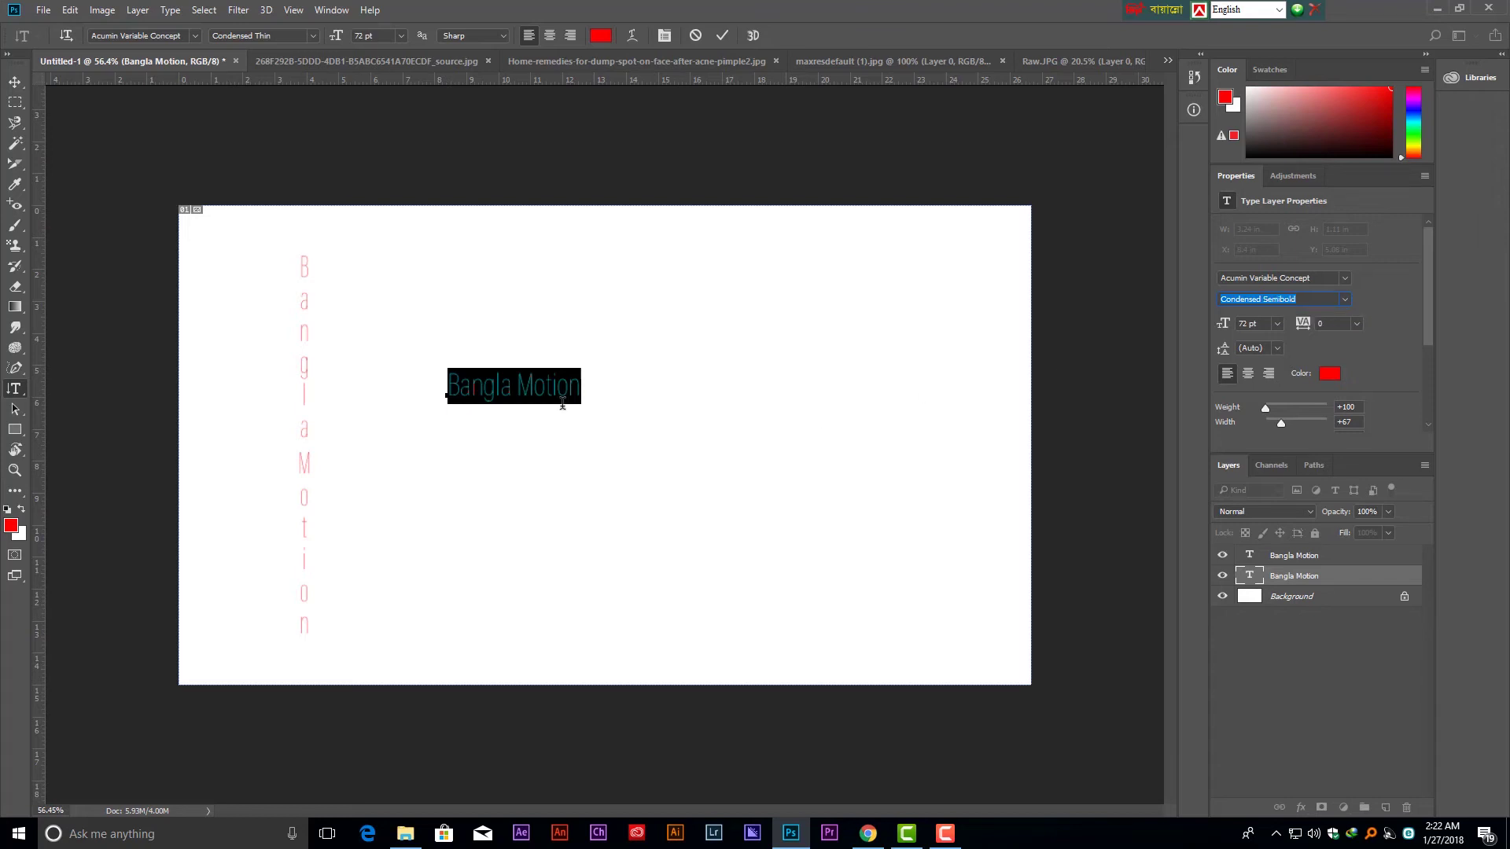
pyautogui.press('Down')
pyautogui.press('Down')
pyautogui.press('Down')
pyautogui.press('Down')
pyautogui.press('Down')
pyautogui.press('Down')
pyautogui.press('Down')
pyautogui.press('Down')
pyautogui.press('Down')
pyautogui.press('Down')
pyautogui.press('Down')
pyautogui.press('Down')
pyautogui.press('Down')
pyautogui.press('Down')
pyautogui.press('Down')
pyautogui.click(1341, 300)
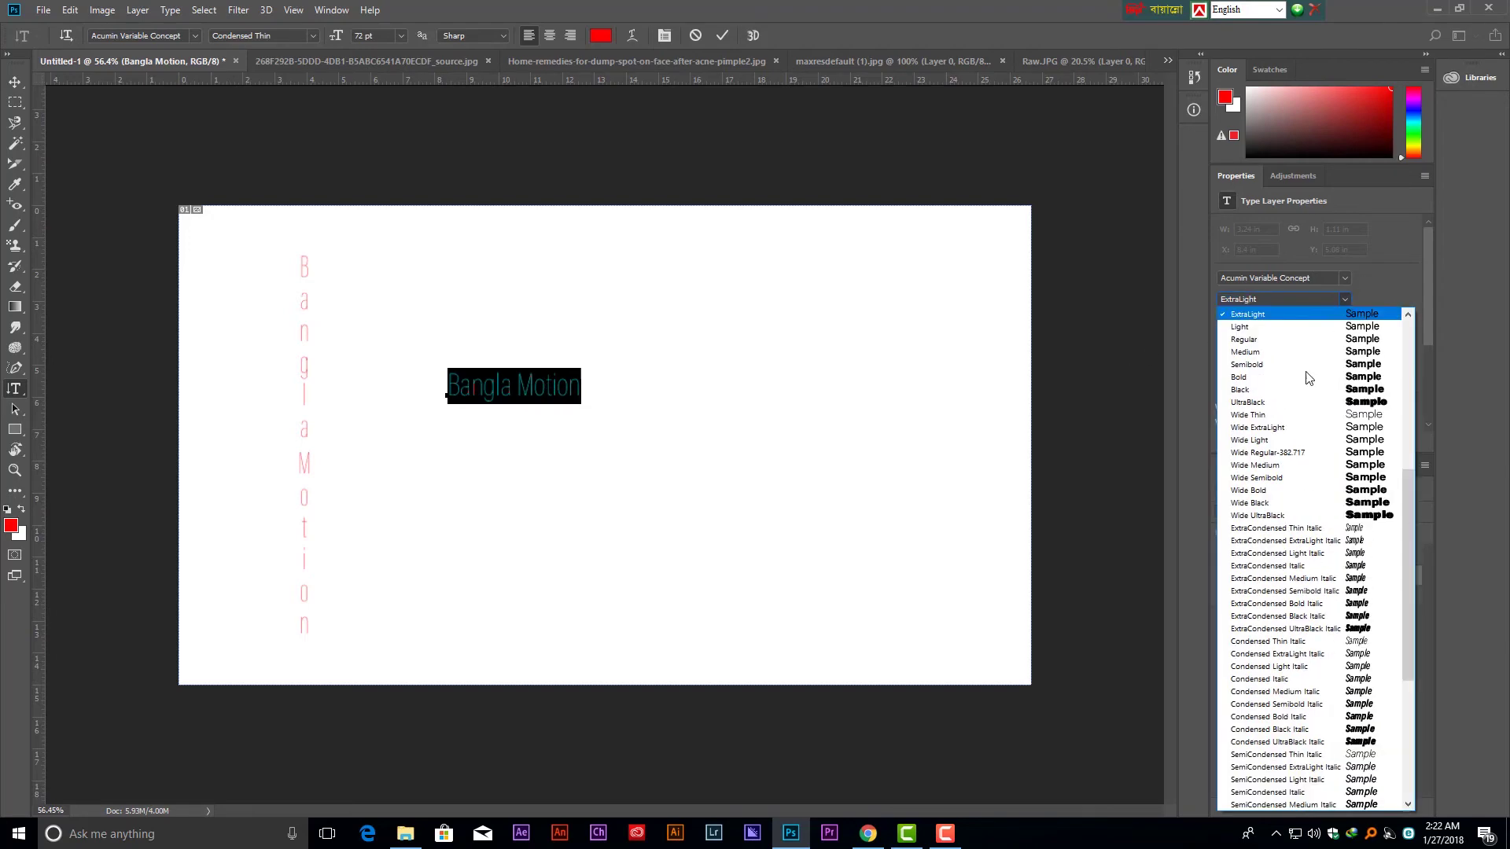
pyautogui.click(1254, 681)
pyautogui.click(488, 393)
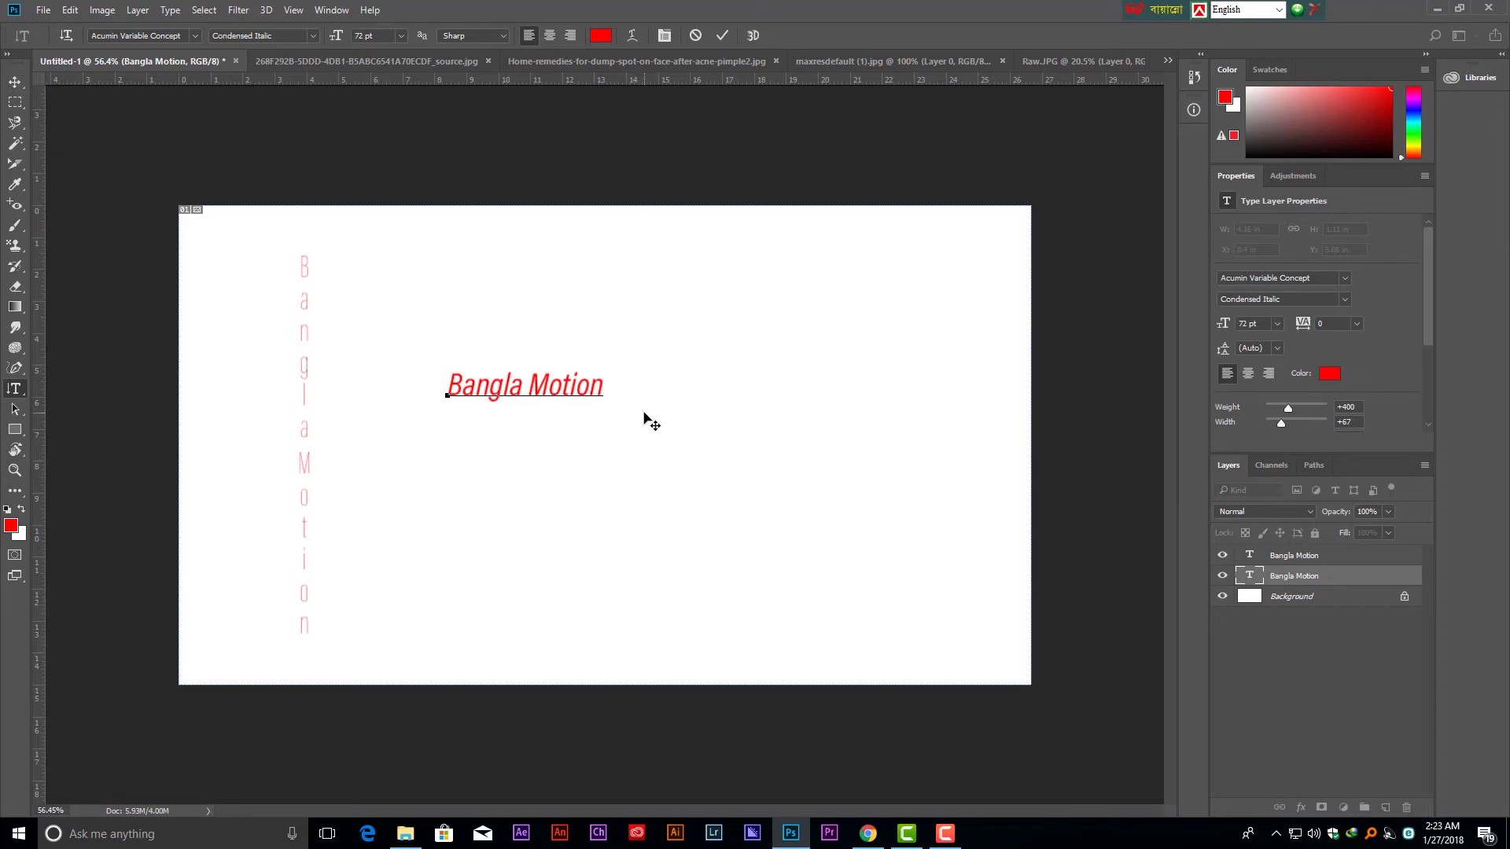
# Choose Semibold Italic from the font list, giving weight 600 and width 100.
pyautogui.click(194, 37)
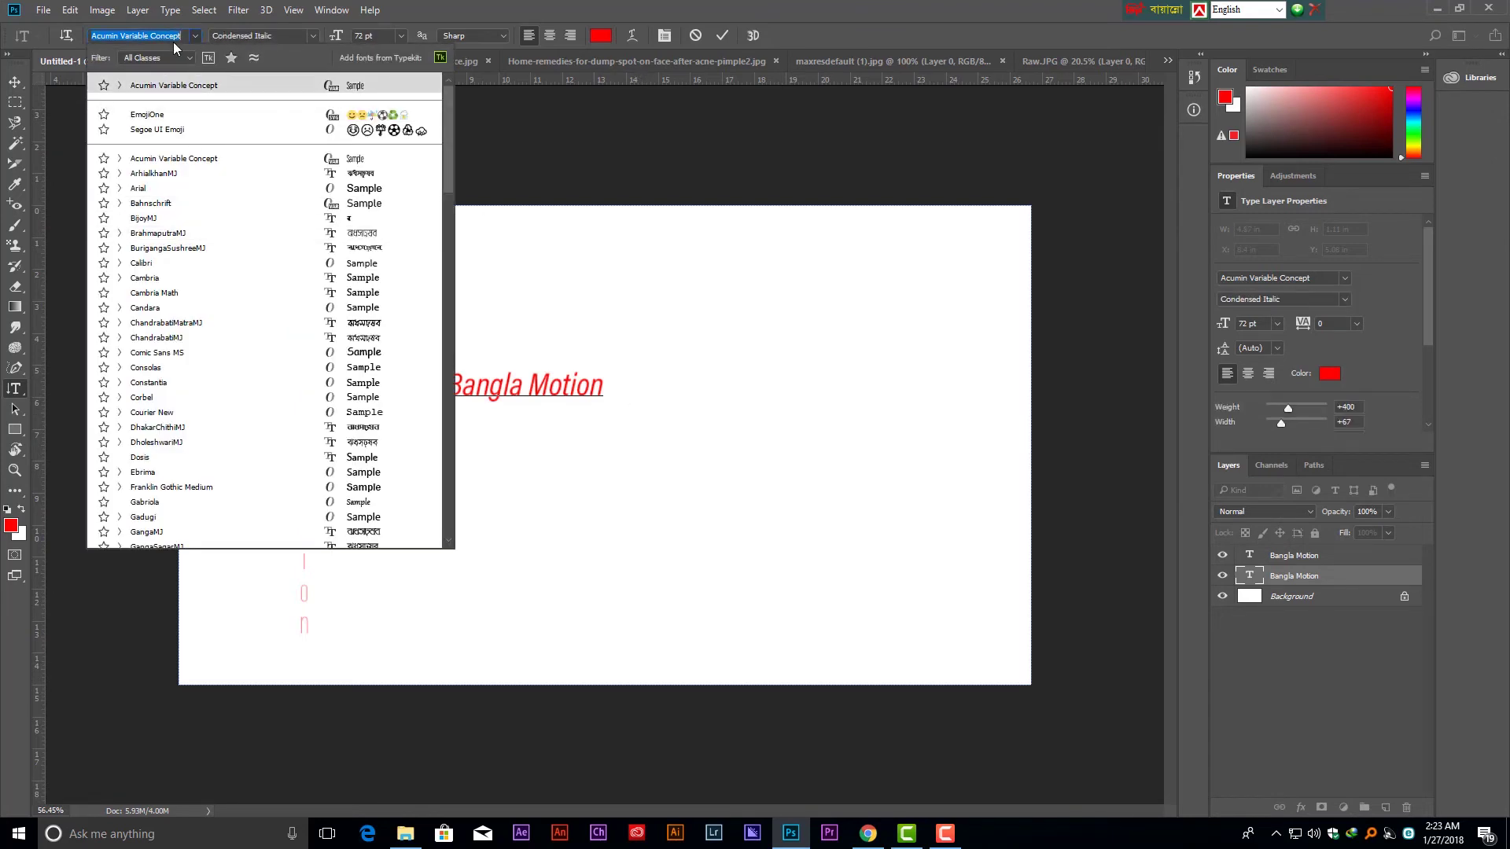
pyautogui.write('var')
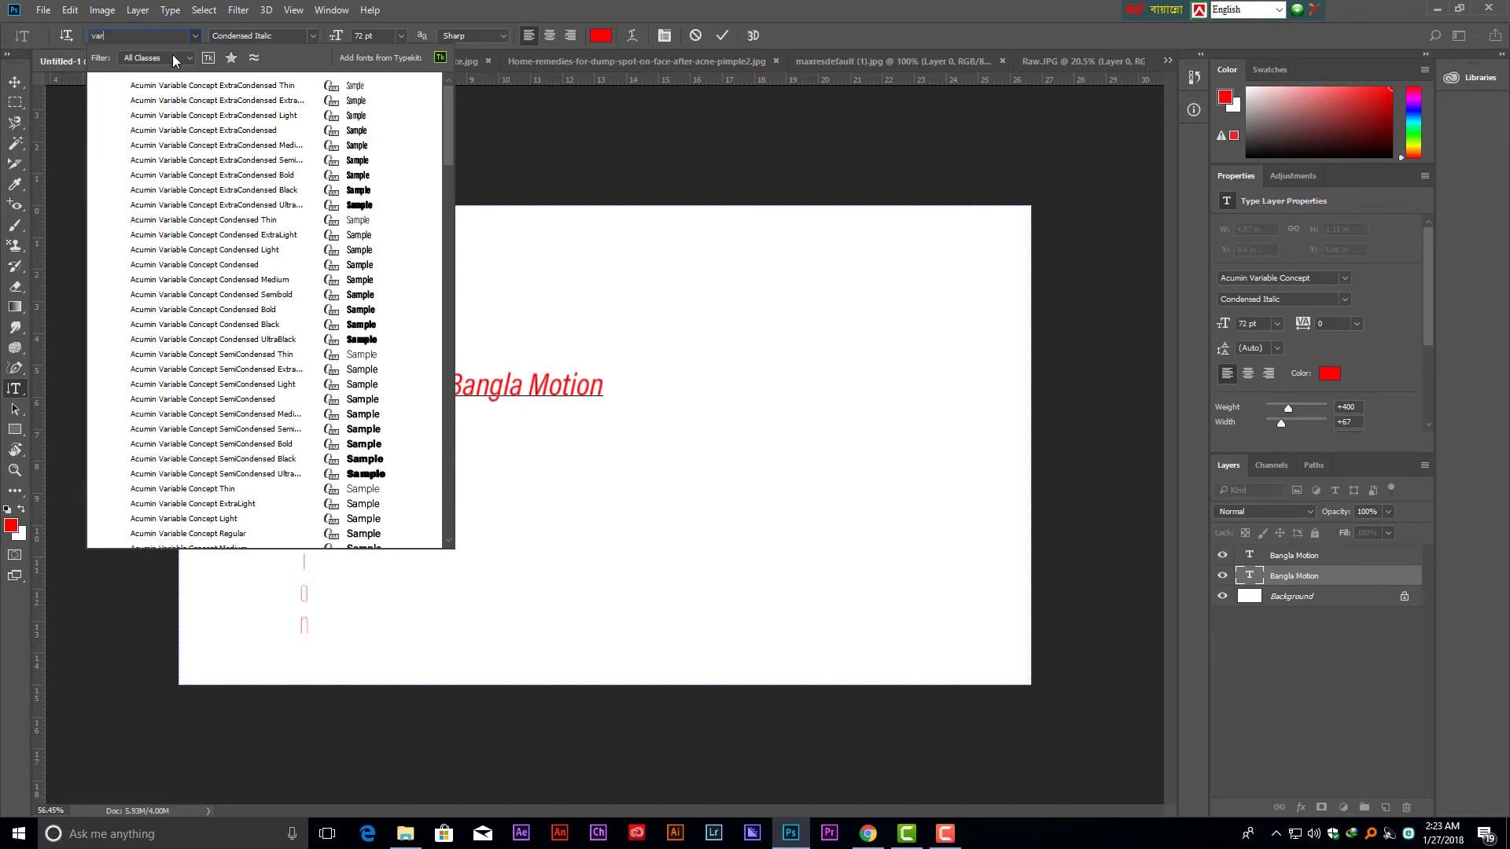
pyautogui.scroll(-3, 206, 299)
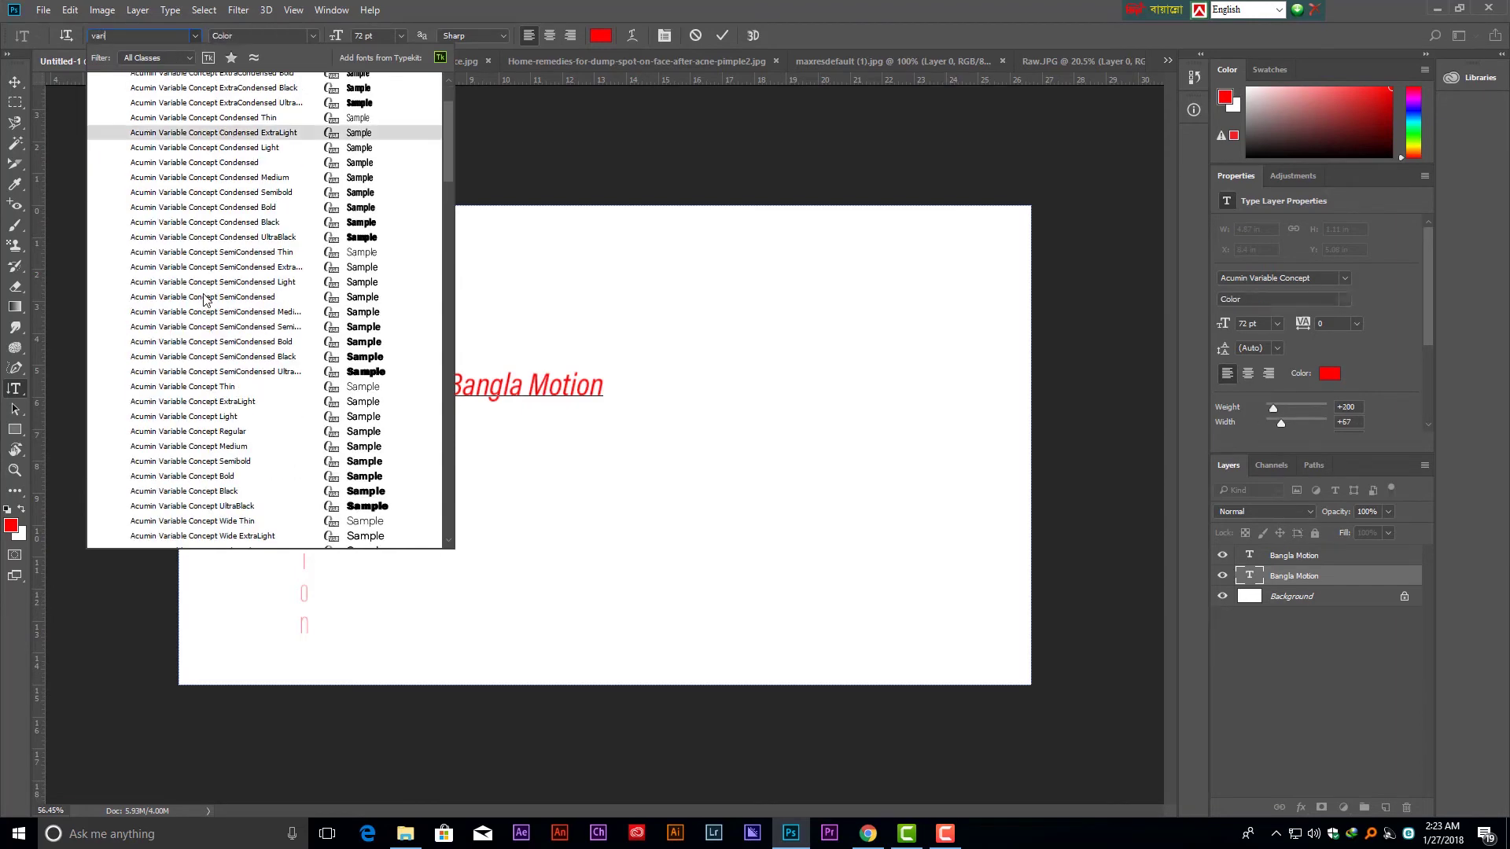
pyautogui.press('Down')
pyautogui.press('Down')
pyautogui.press('Down')
pyautogui.press('Down')
pyautogui.press('Down')
pyautogui.press('Down')
pyautogui.press('Down')
pyautogui.press('Down')
pyautogui.press('Down')
pyautogui.press('Down')
pyautogui.press('Down')
pyautogui.press('Down')
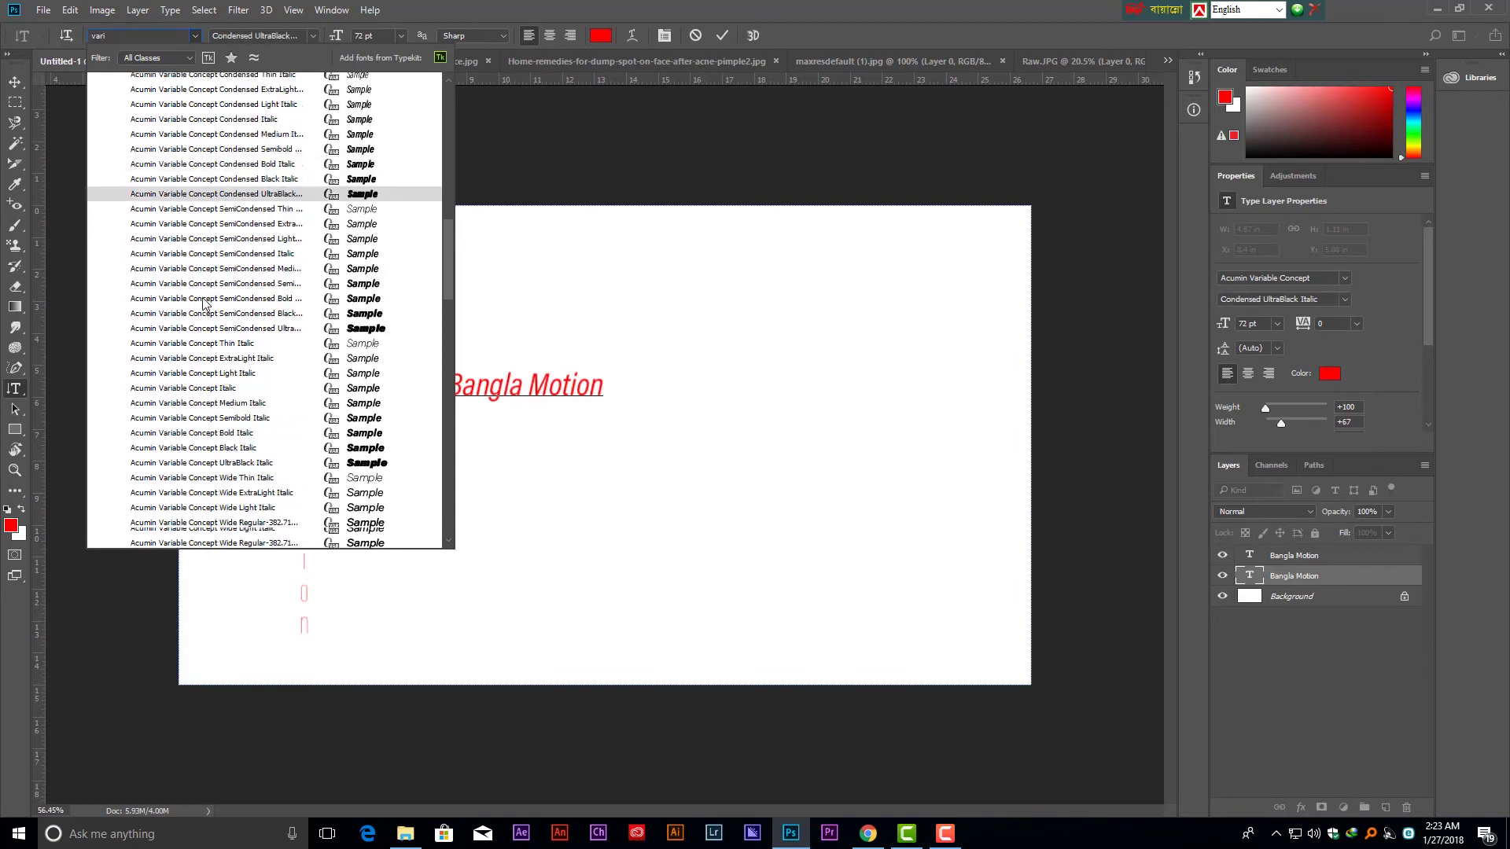
pyautogui.scroll(-3, 203, 303)
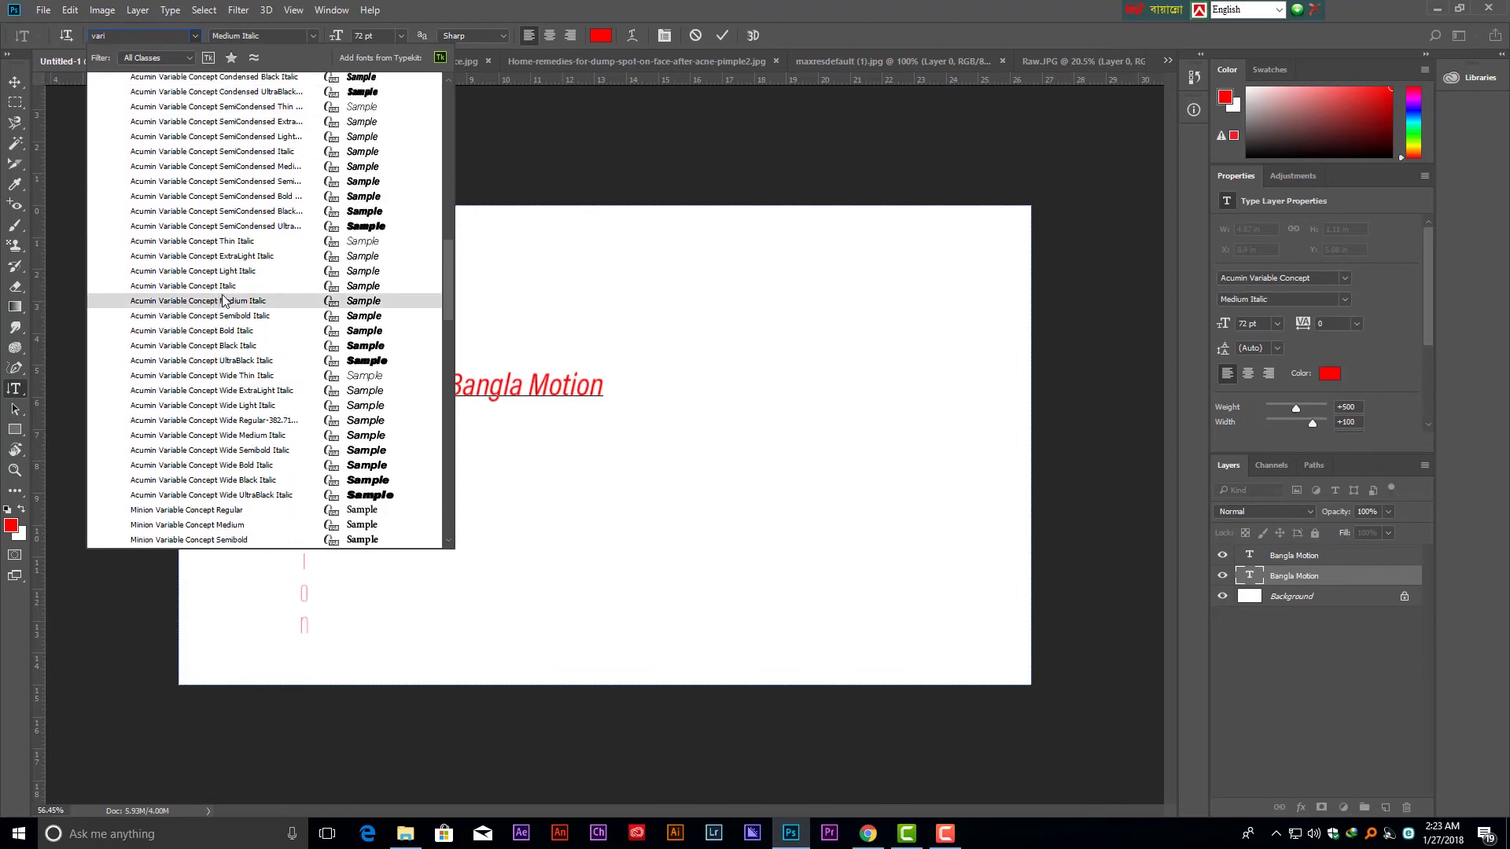
pyautogui.press('Down')
pyautogui.press('Return')
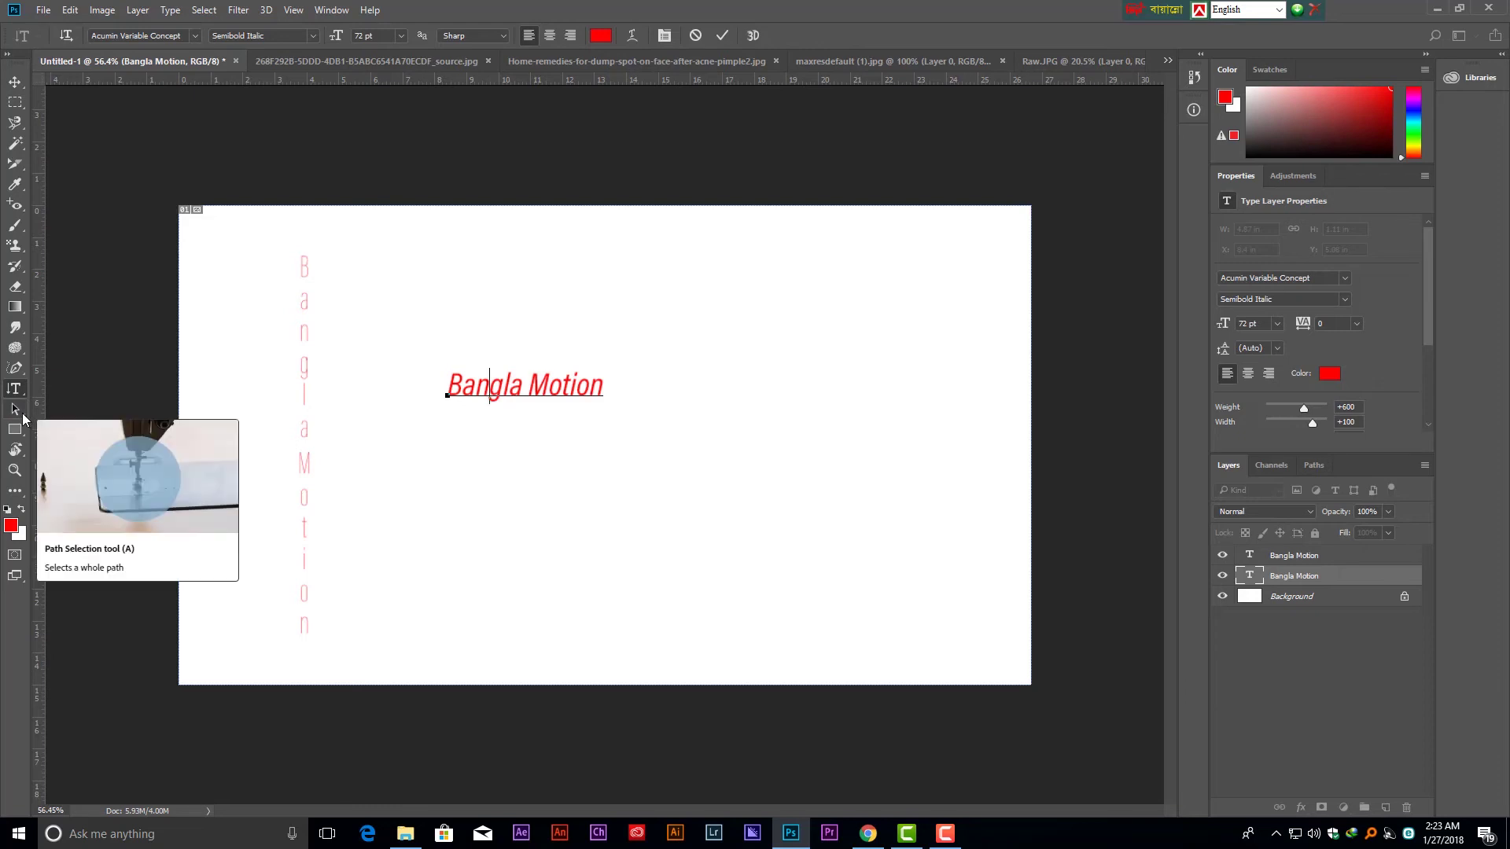
# Pick the Rectangle tool and delete the horizontal 'Bangla Motion' text layer.
pyautogui.click(23, 419)
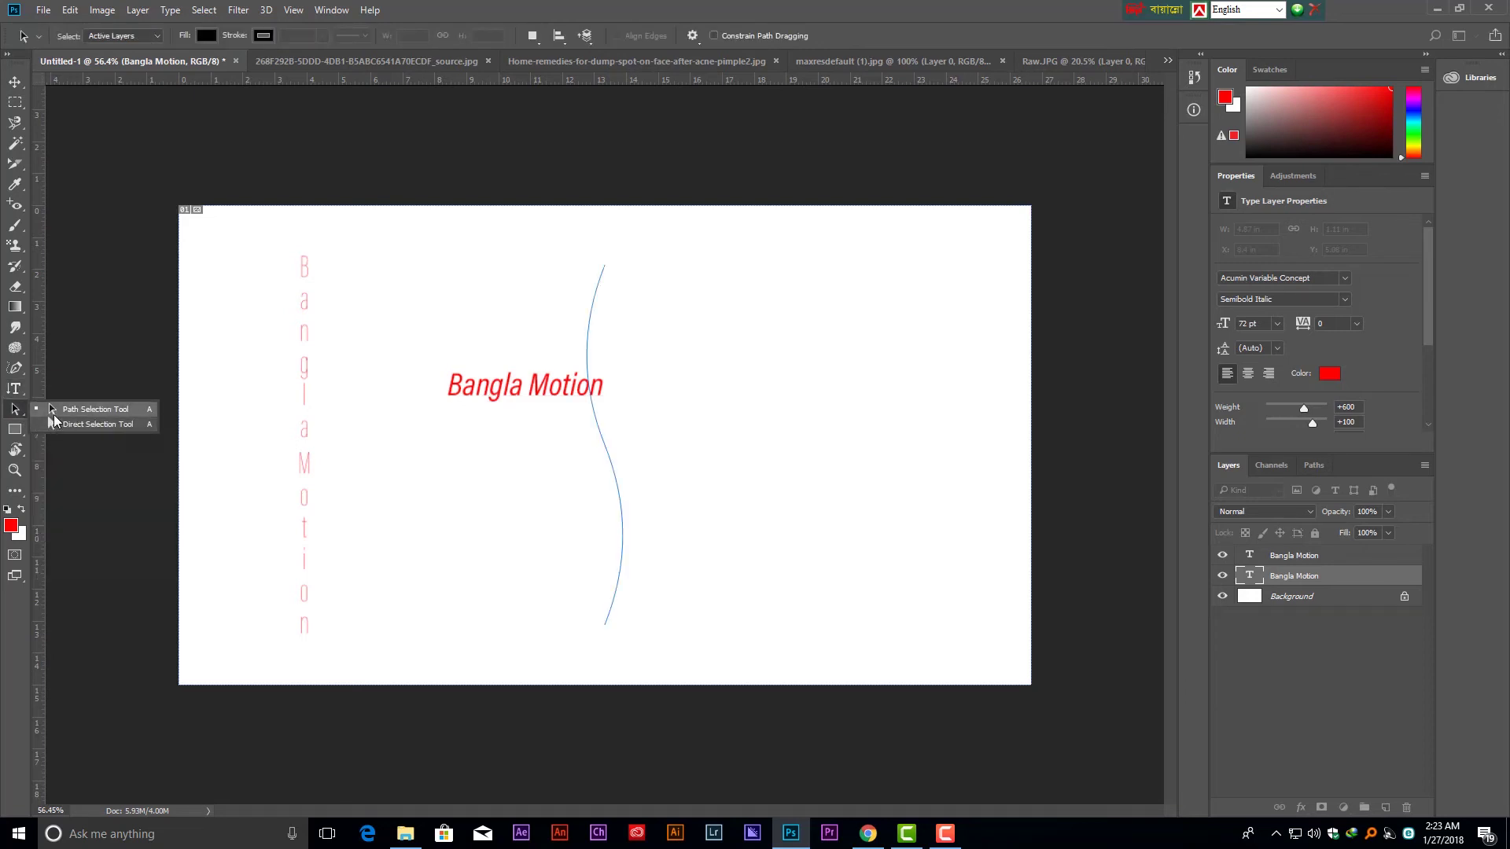
pyautogui.click(54, 419)
pyautogui.click(14, 429)
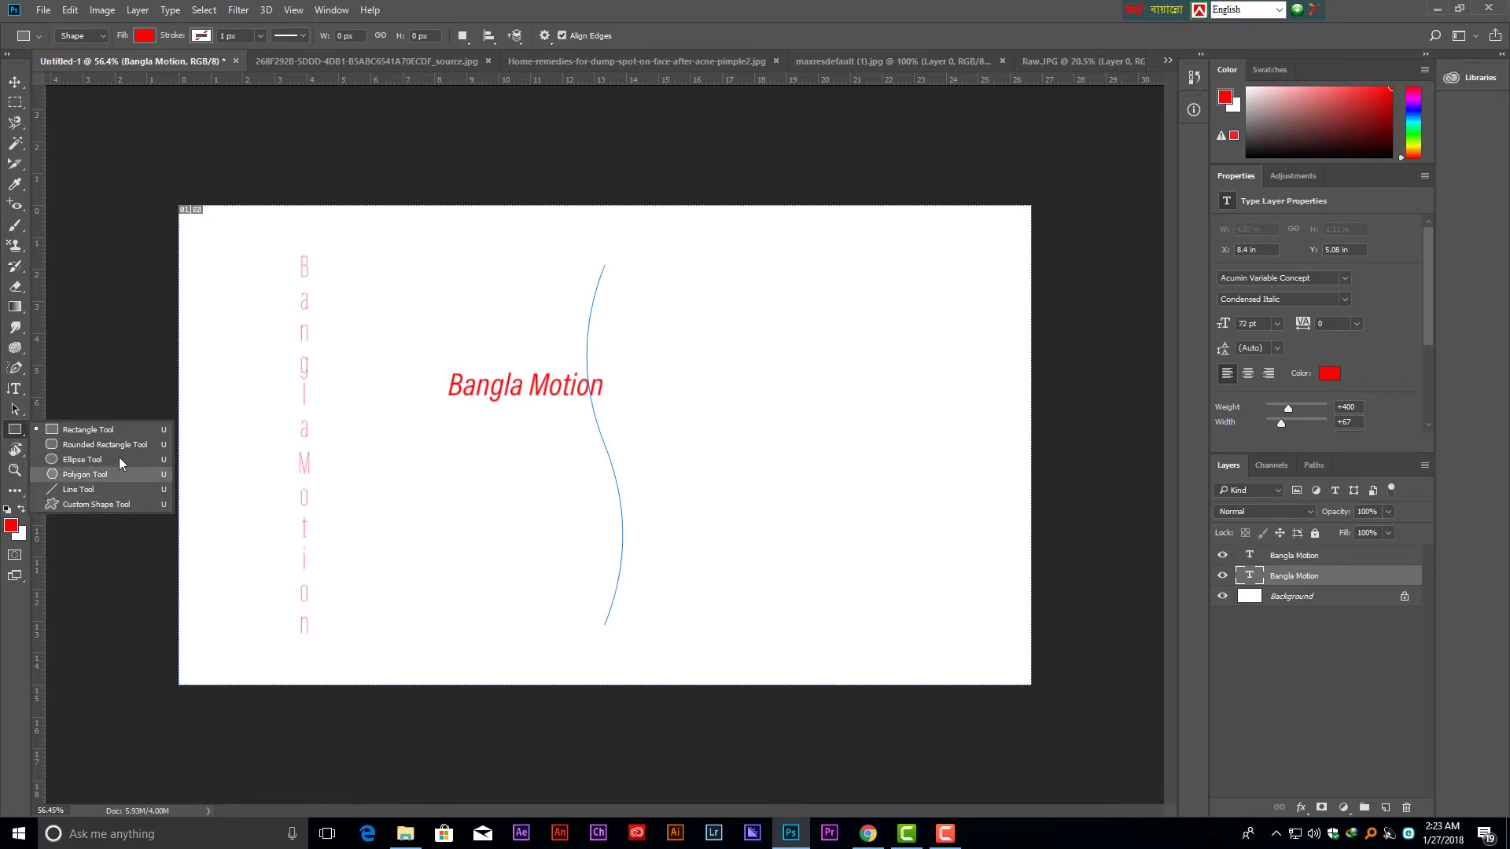
pyautogui.click(116, 431)
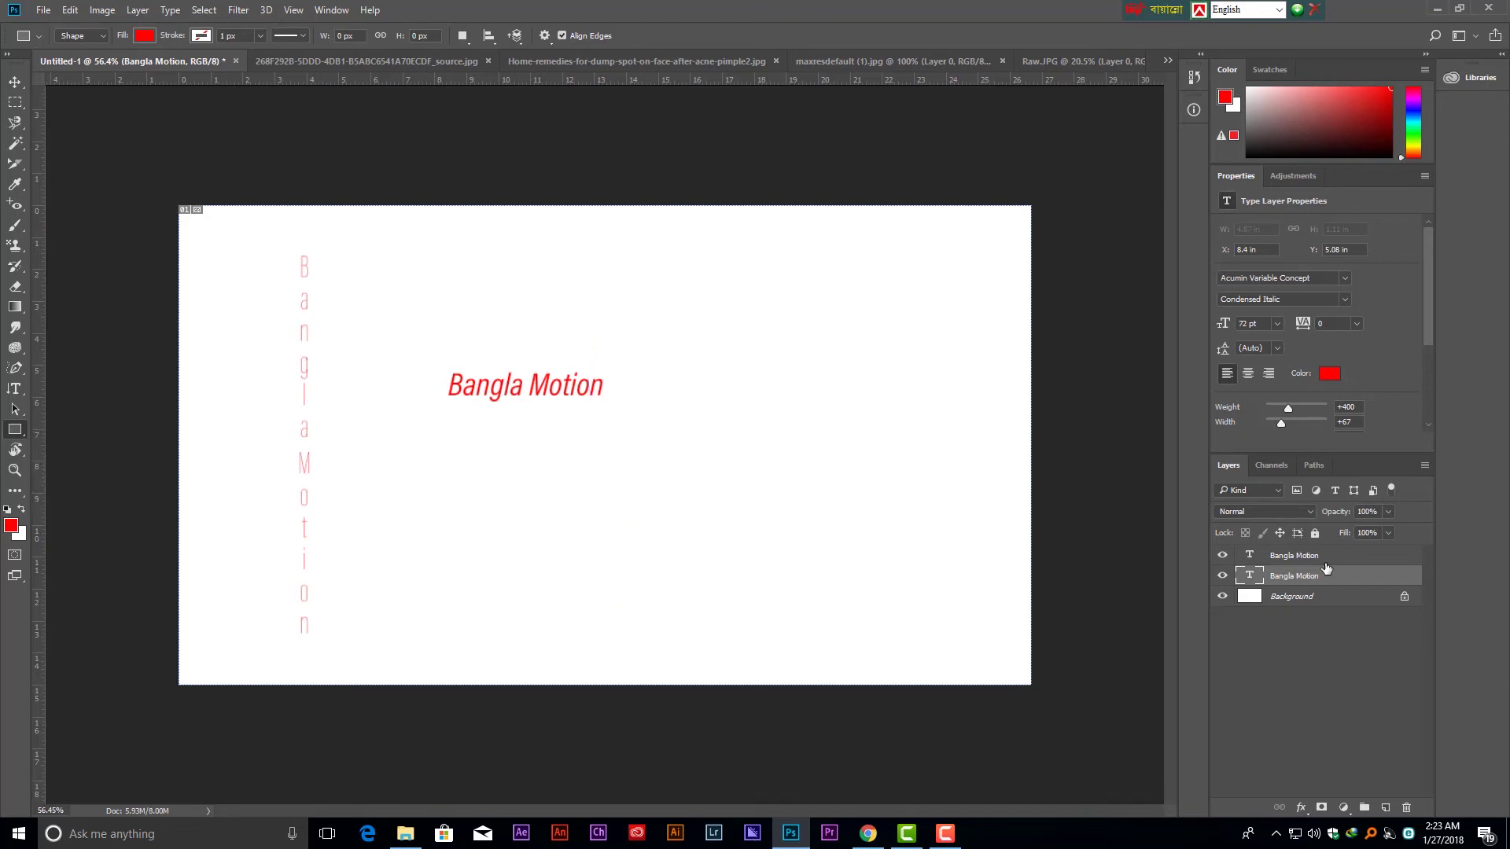
pyautogui.click(1406, 807)
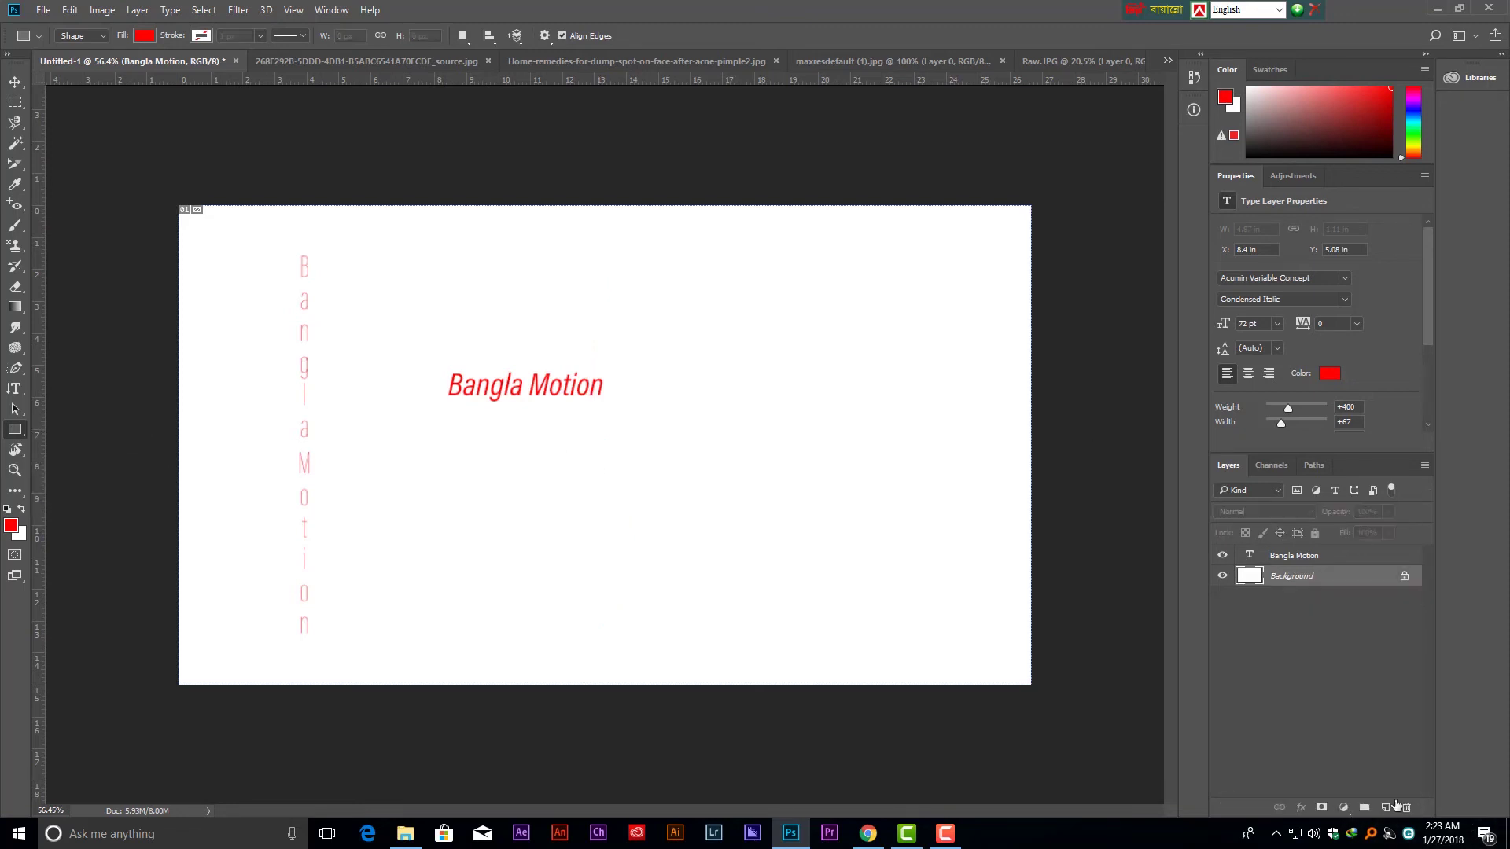
pyautogui.rightClick(23, 432)
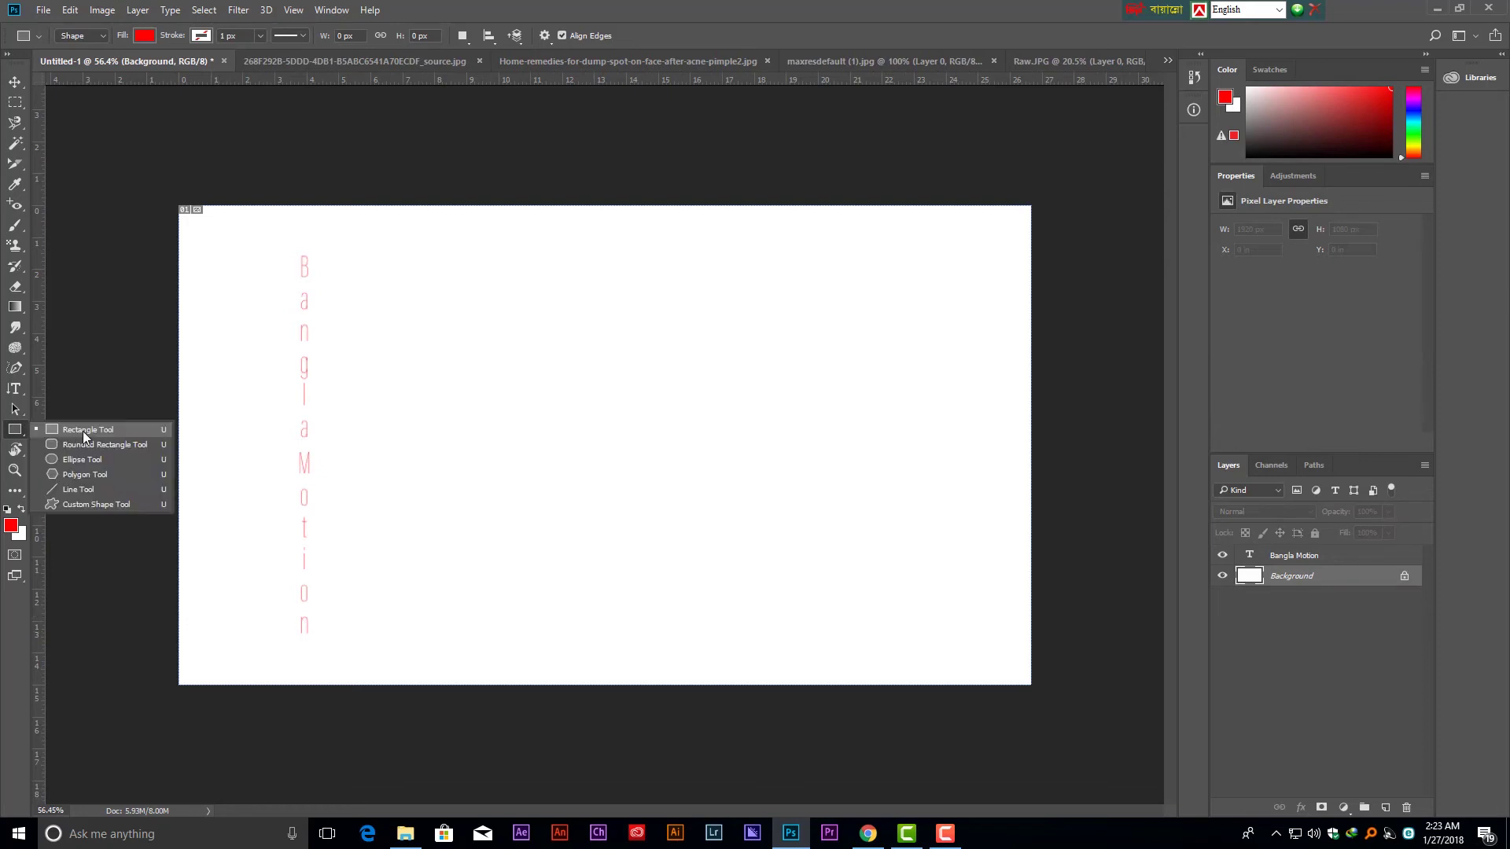
# Draw a 566 × 217 px rectangle left of centre and set the background colour to dark red.
pyautogui.click(84, 433)
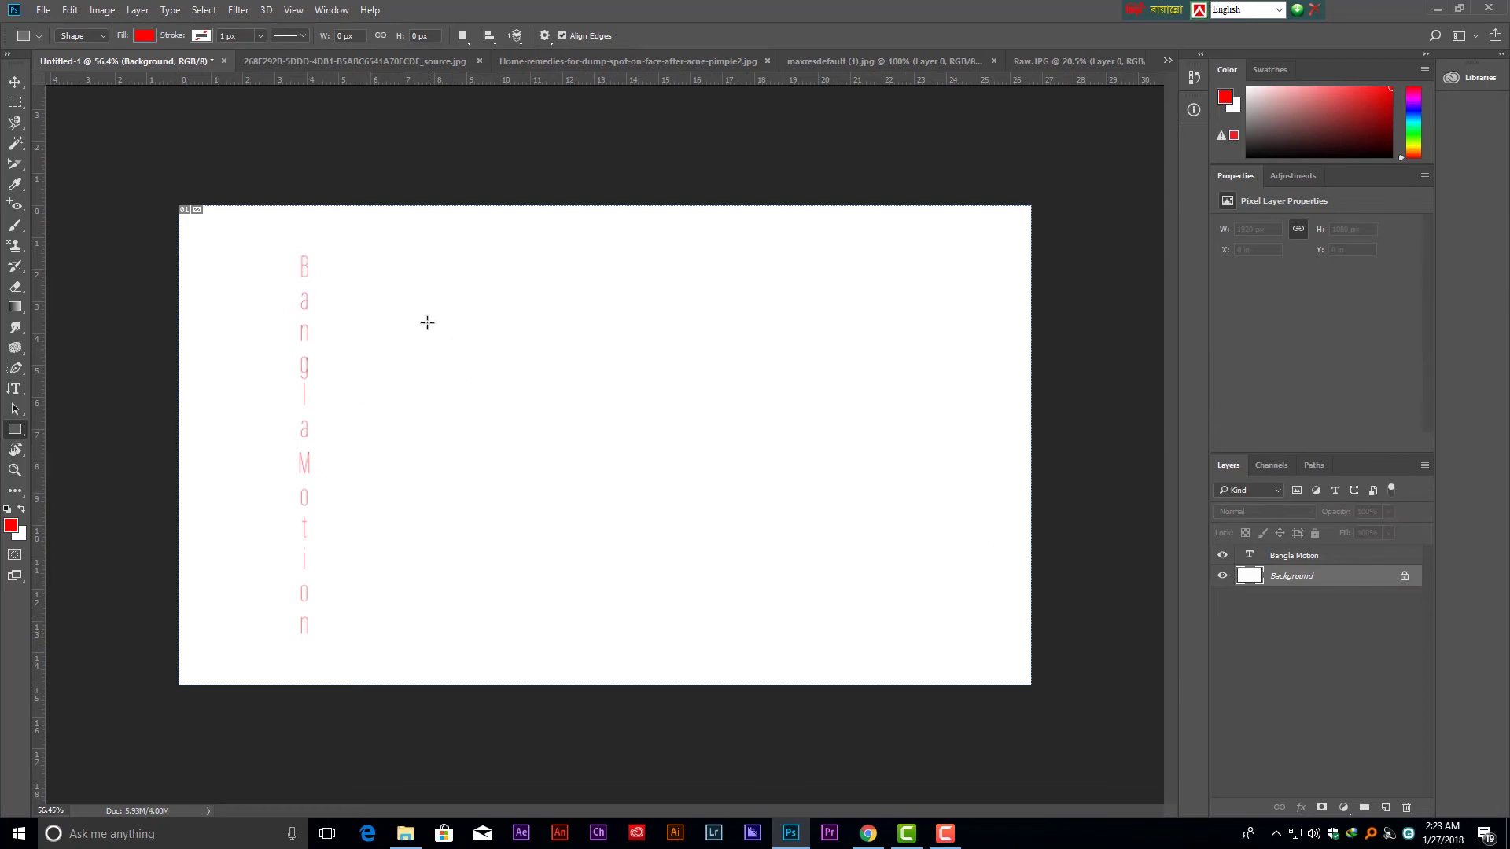
pyautogui.moveTo(423, 321); pyautogui.dragTo(673, 418)
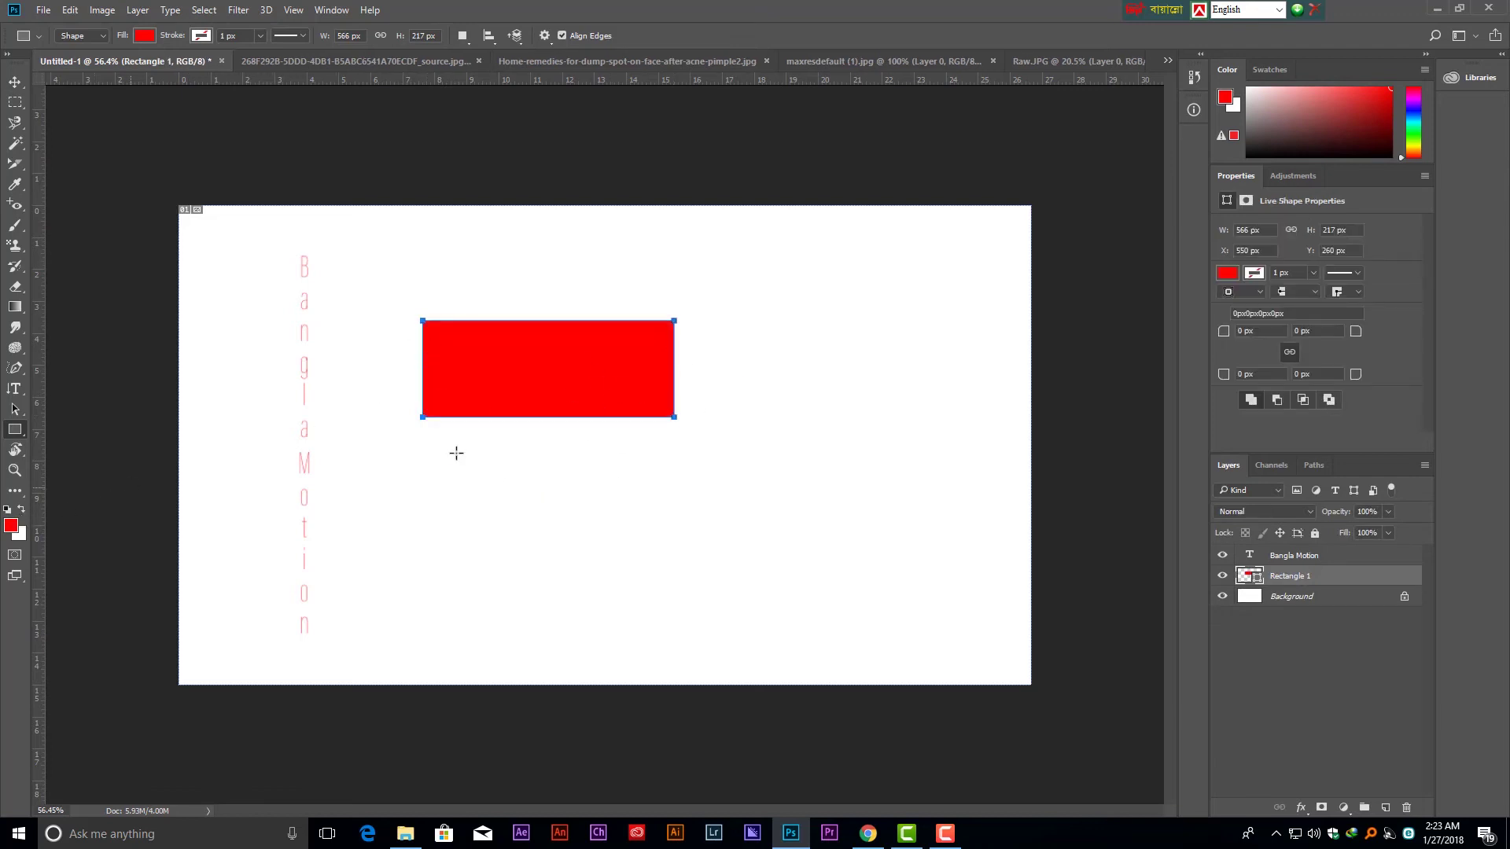
pyautogui.click(21, 541)
pyautogui.click(855, 223)
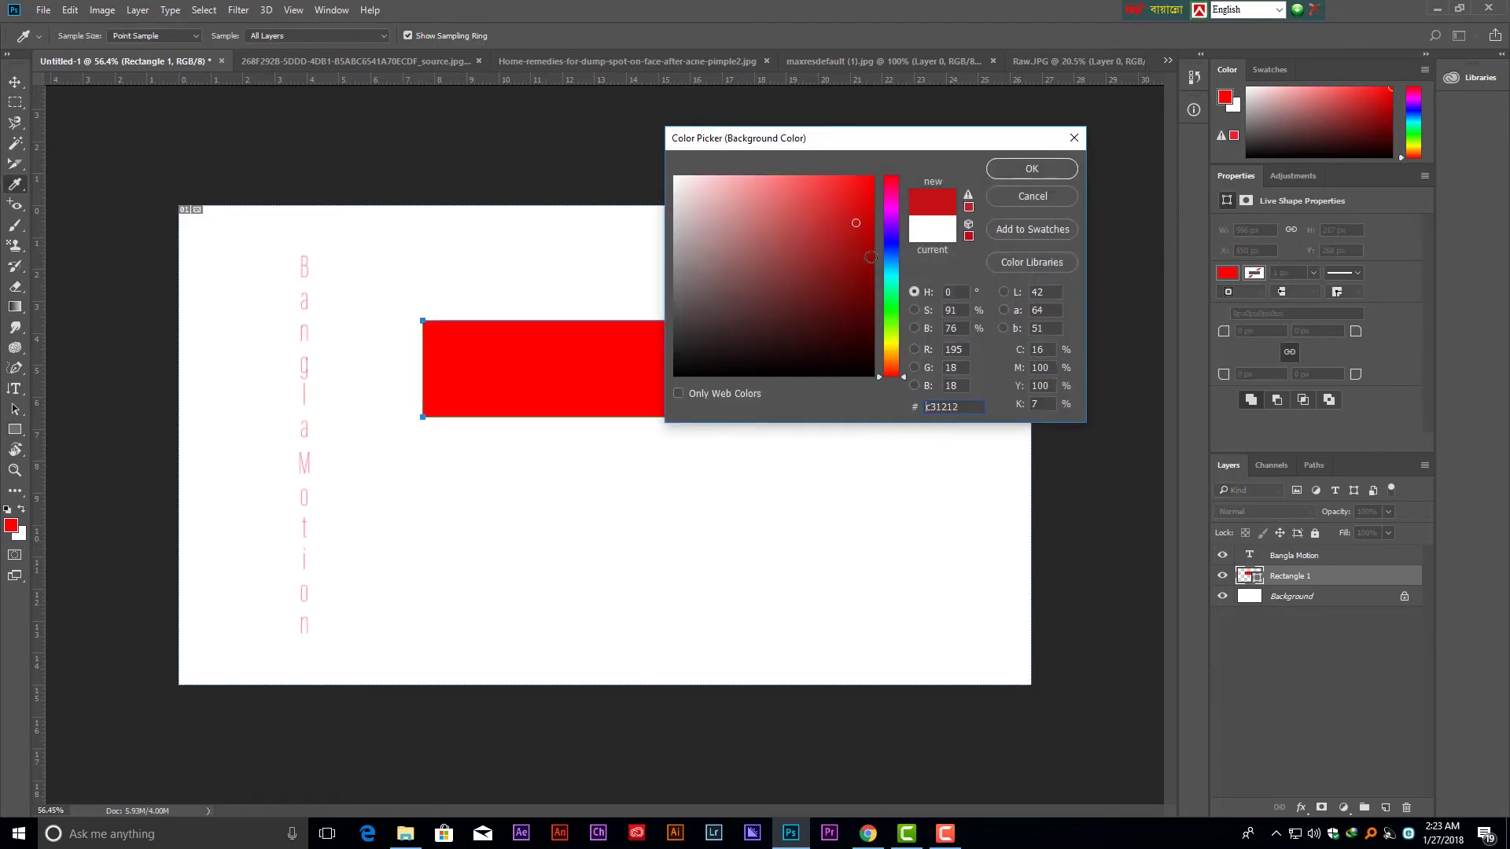
pyautogui.click(1006, 171)
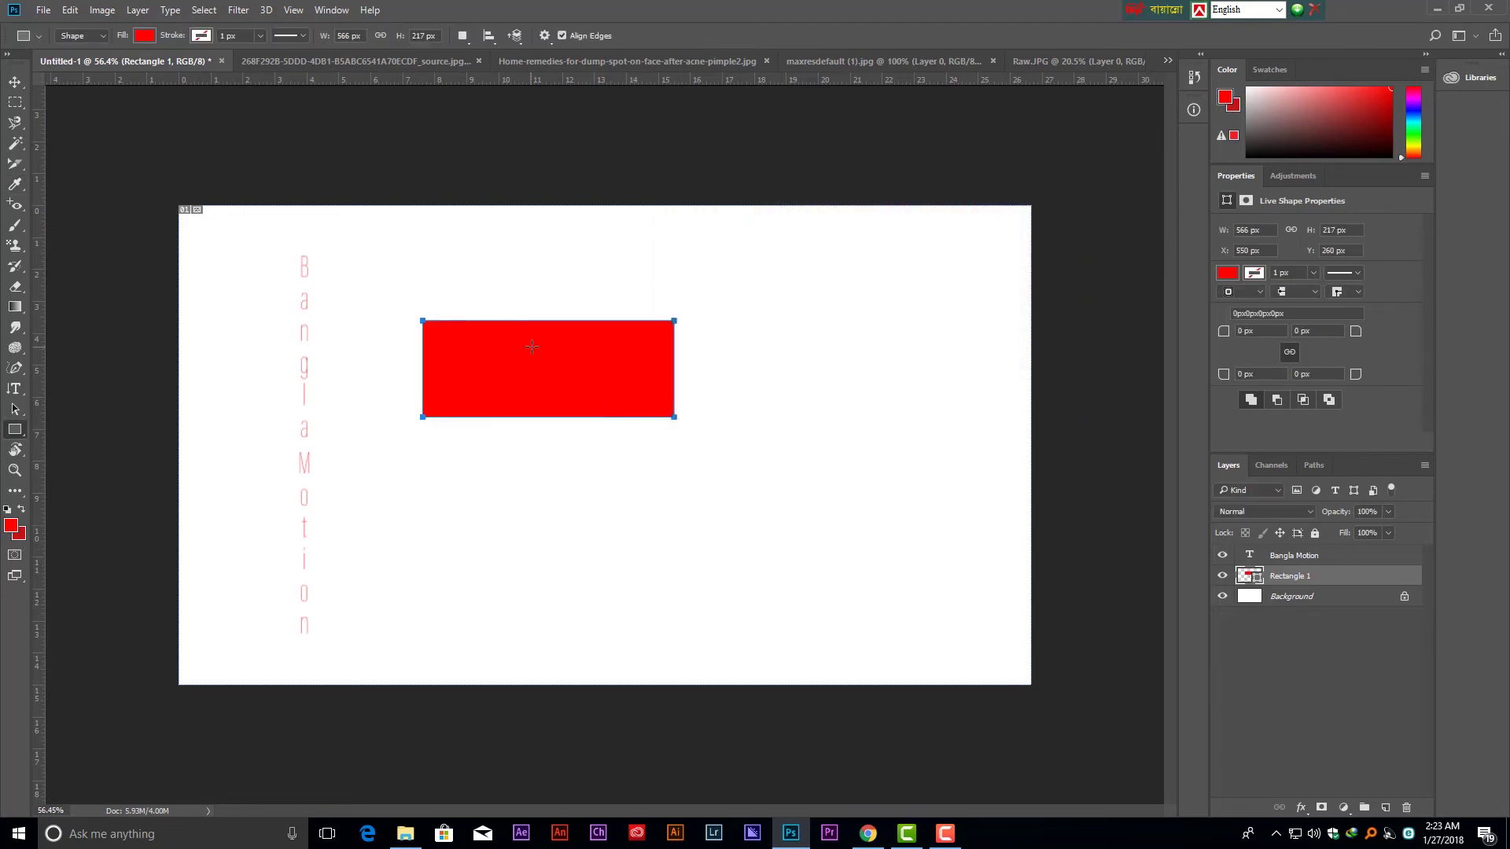
# Change the foreground colour to purple-blue.
pyautogui.click(11, 525)
pyautogui.click(797, 211)
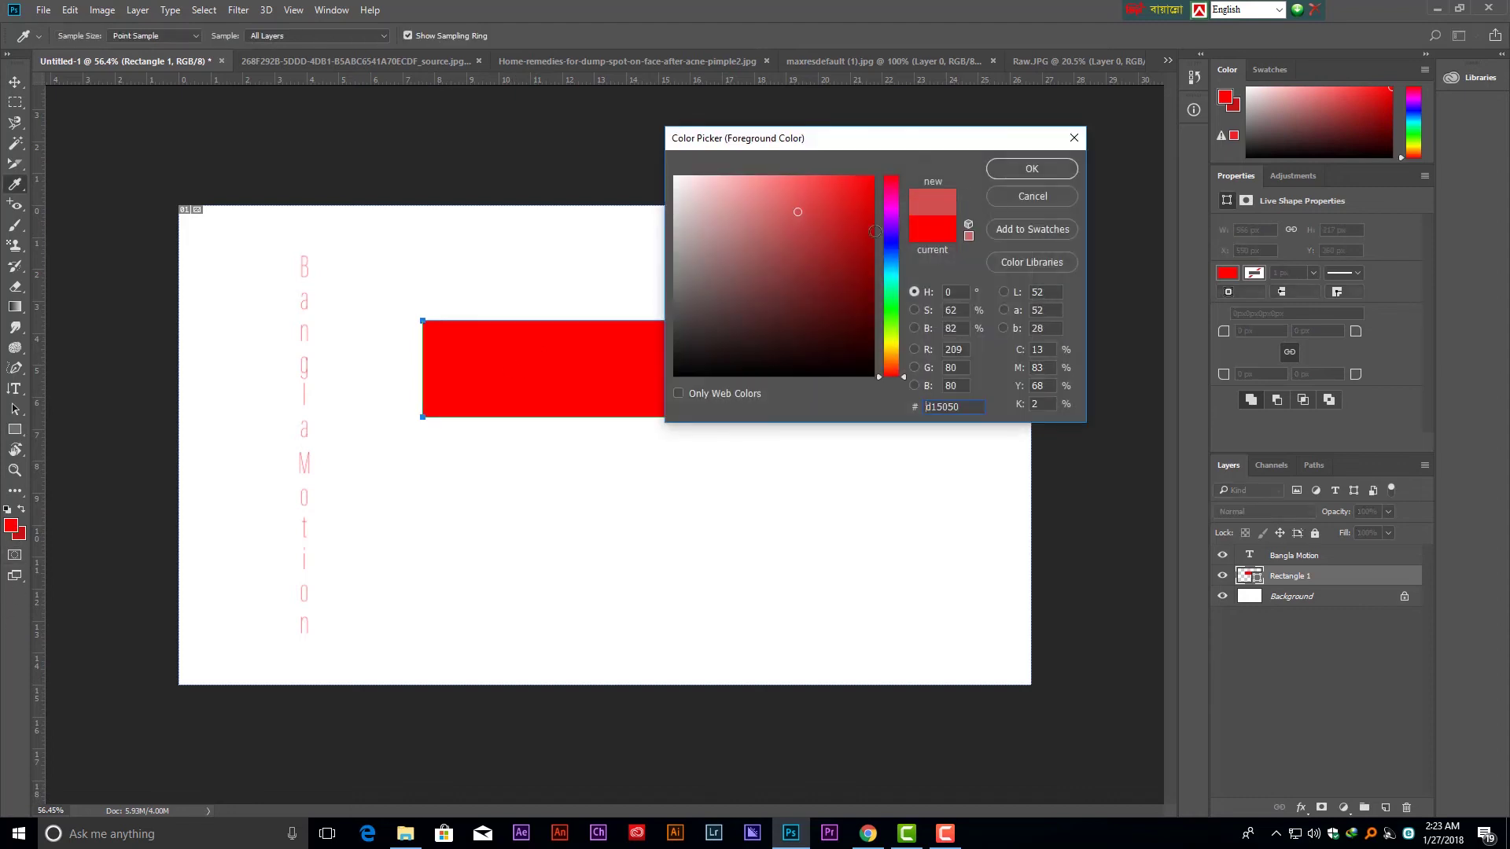
pyautogui.click(894, 242)
pyautogui.click(1023, 170)
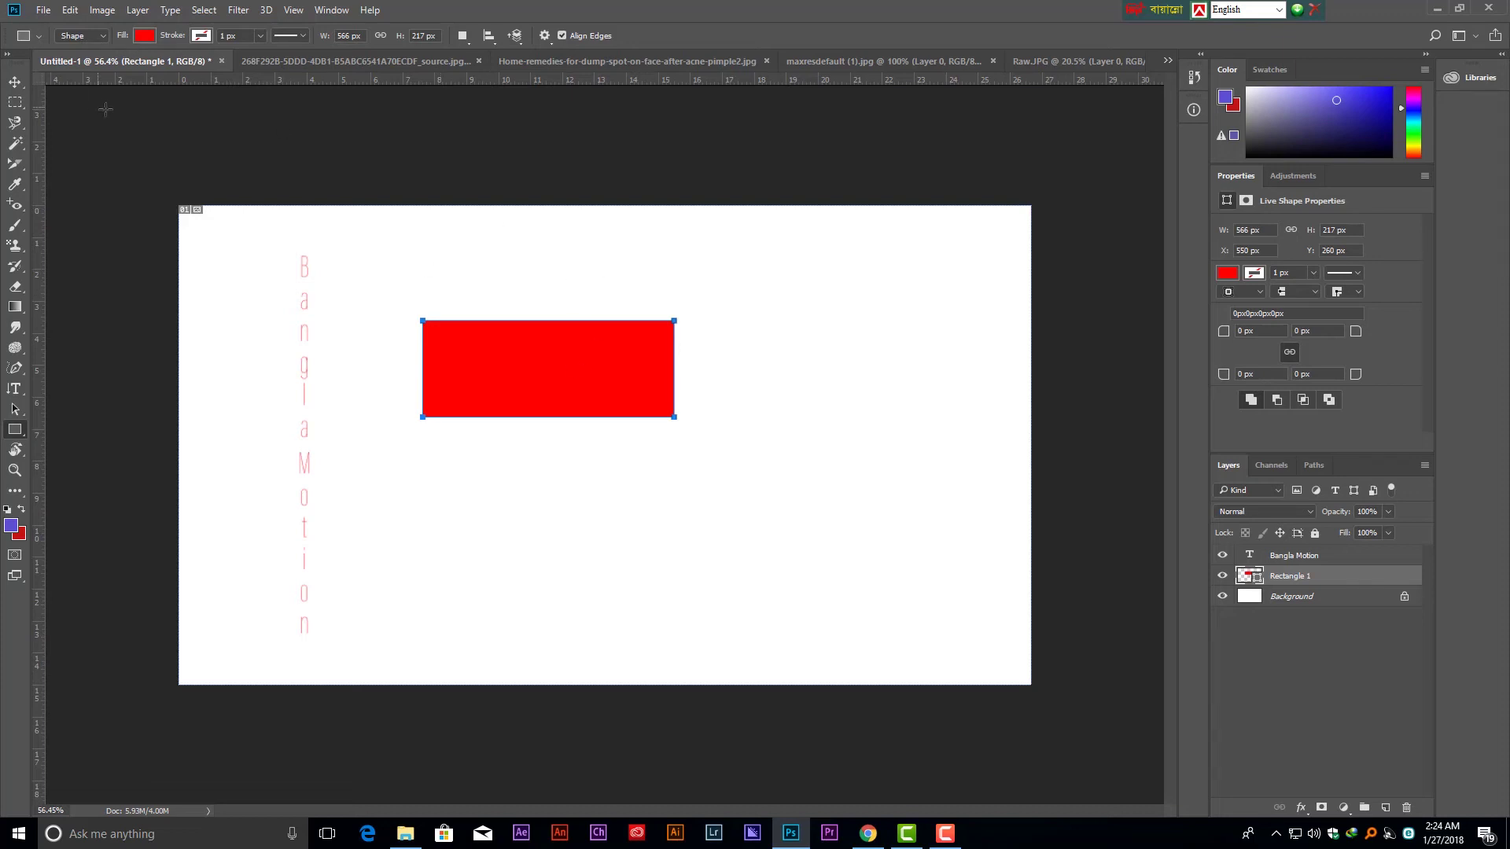
# Try blue, light green and magenta swatches as the rectangle's fill.
pyautogui.click(145, 36)
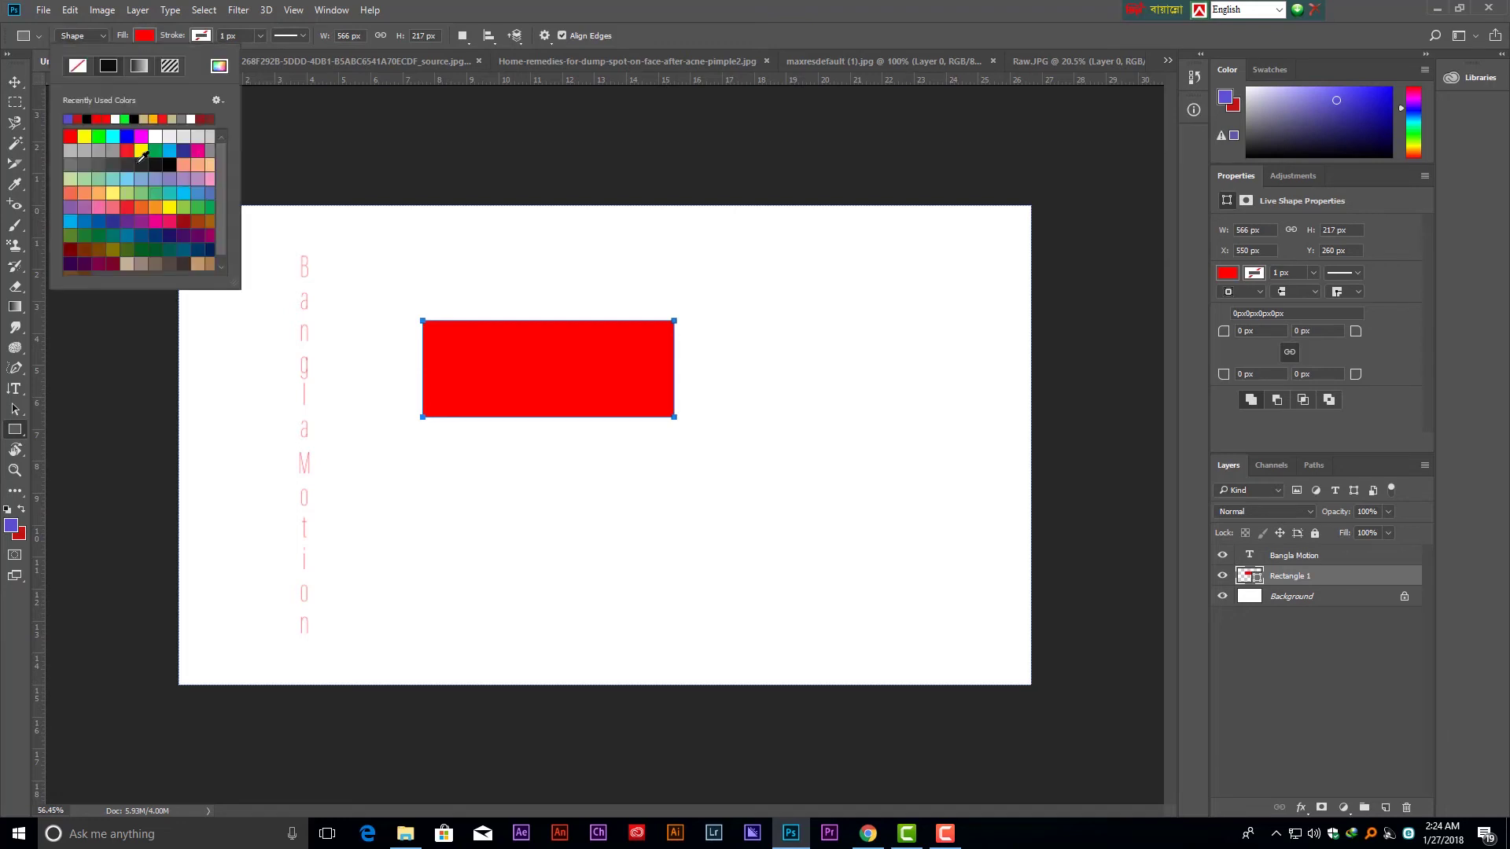
pyautogui.click(128, 137)
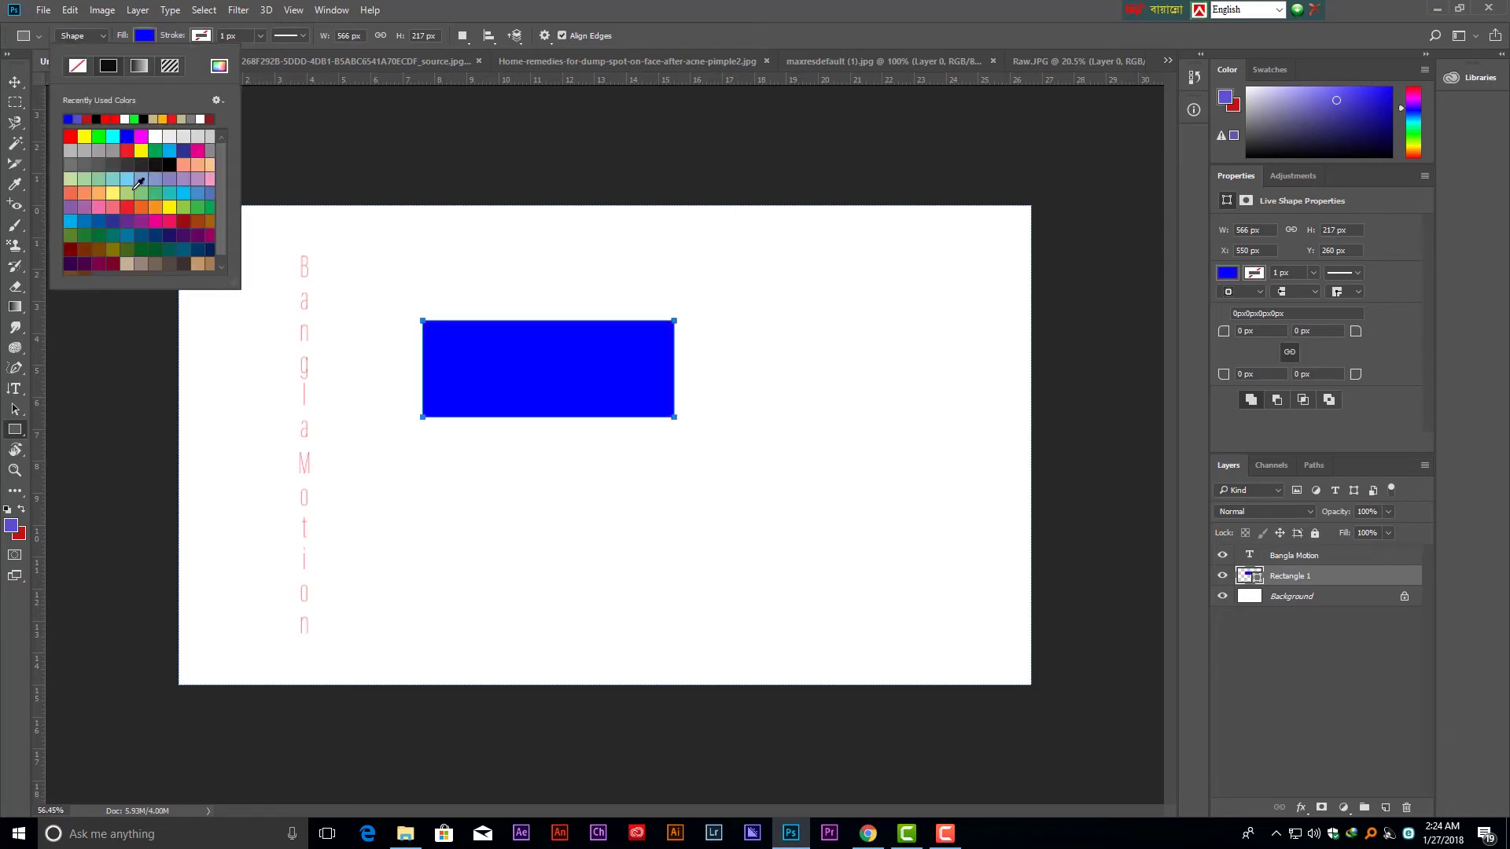
pyautogui.click(128, 192)
pyautogui.click(157, 221)
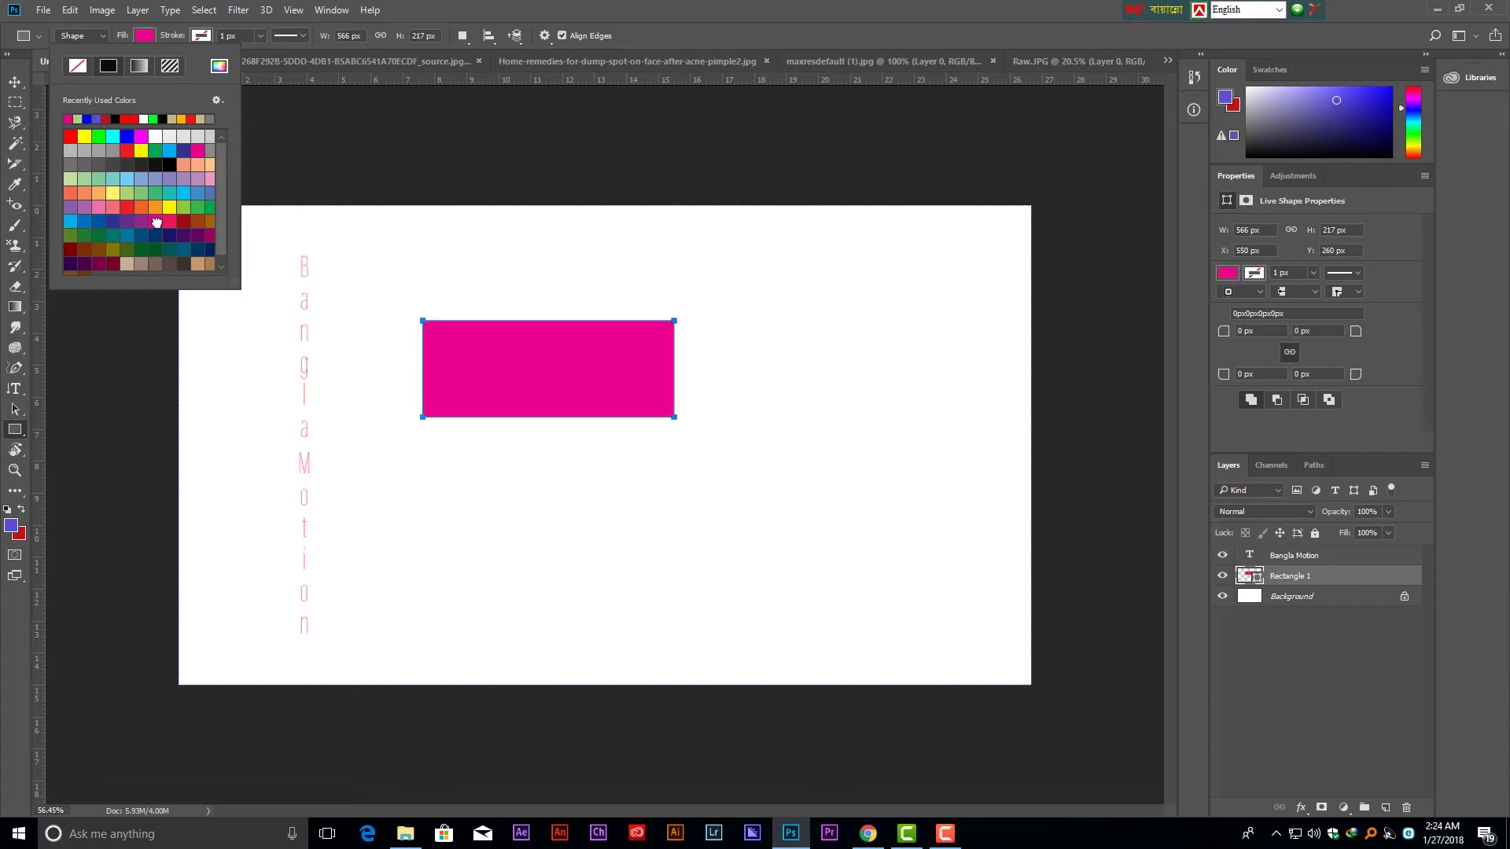
# Set the rectangle fill to a custom bright blue (#0011ec).
pyautogui.click(218, 66)
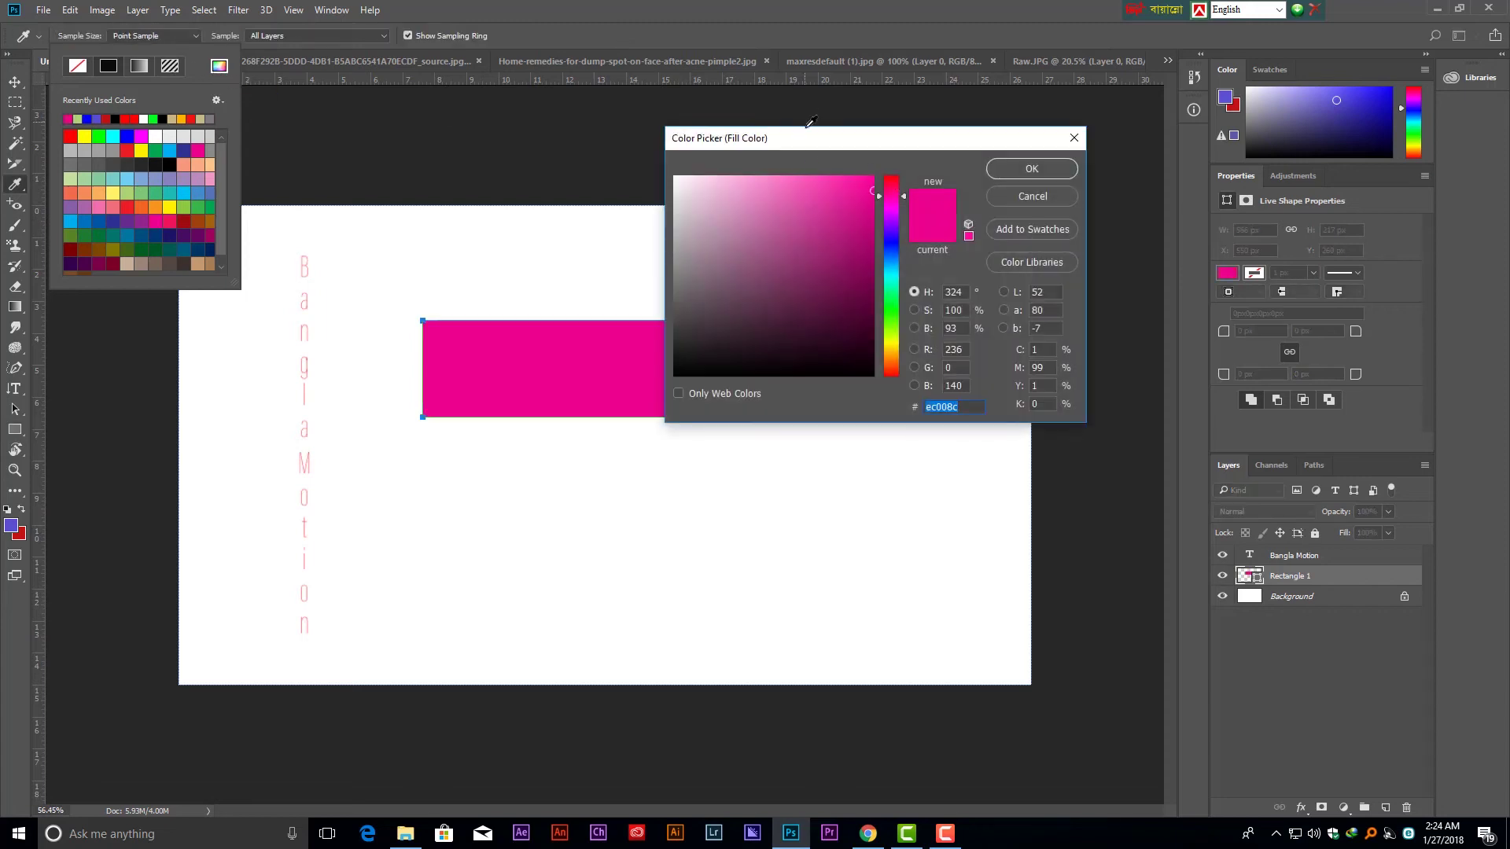
pyautogui.moveTo(809, 139); pyautogui.dragTo(974, 138)
pyautogui.click(1057, 244)
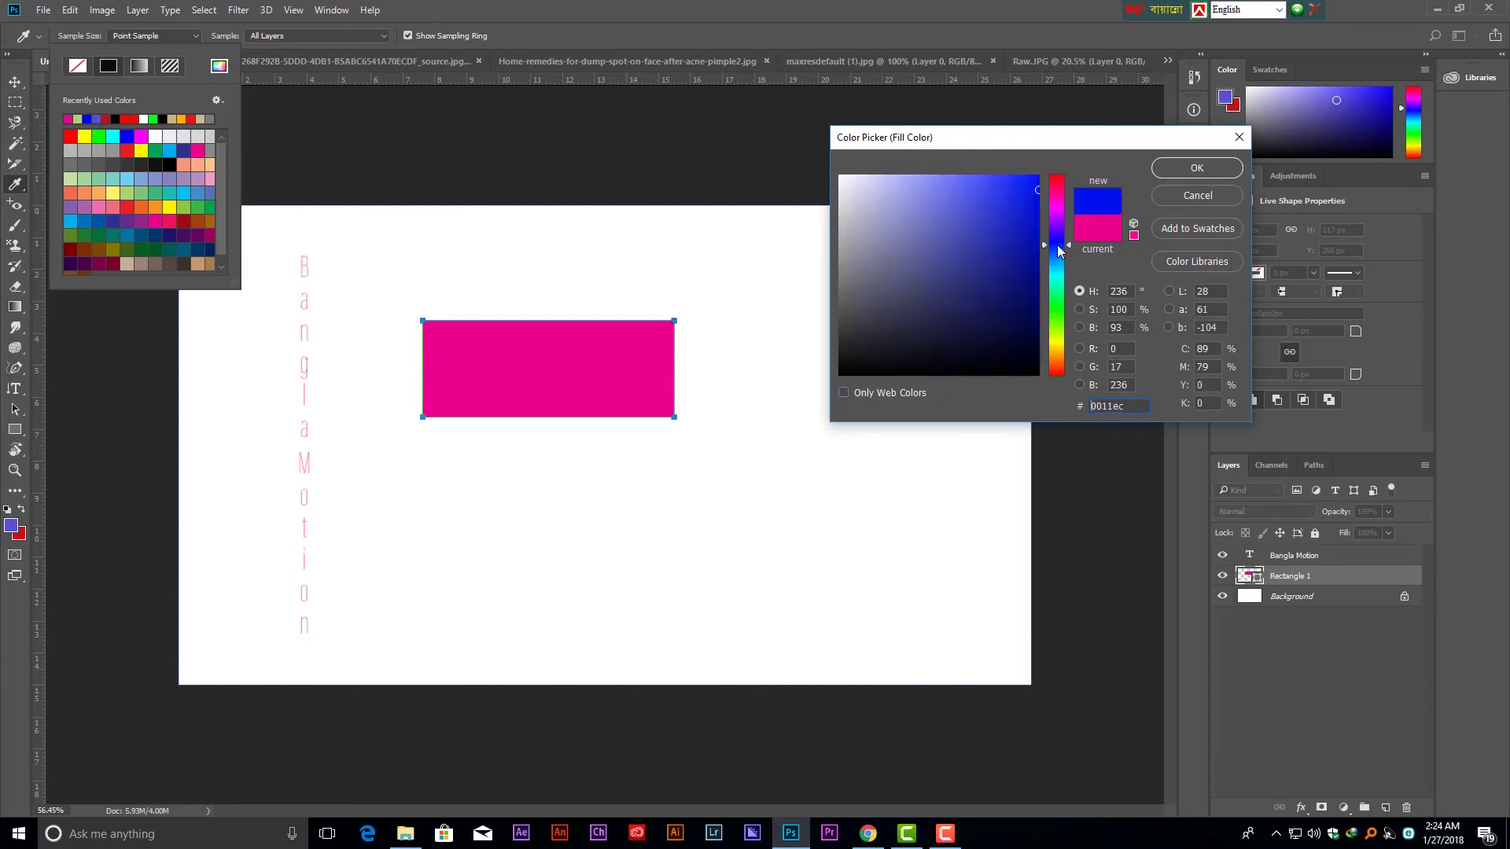
pyautogui.moveTo(1026, 217); pyautogui.dragTo(1040, 175)
pyautogui.click(1180, 170)
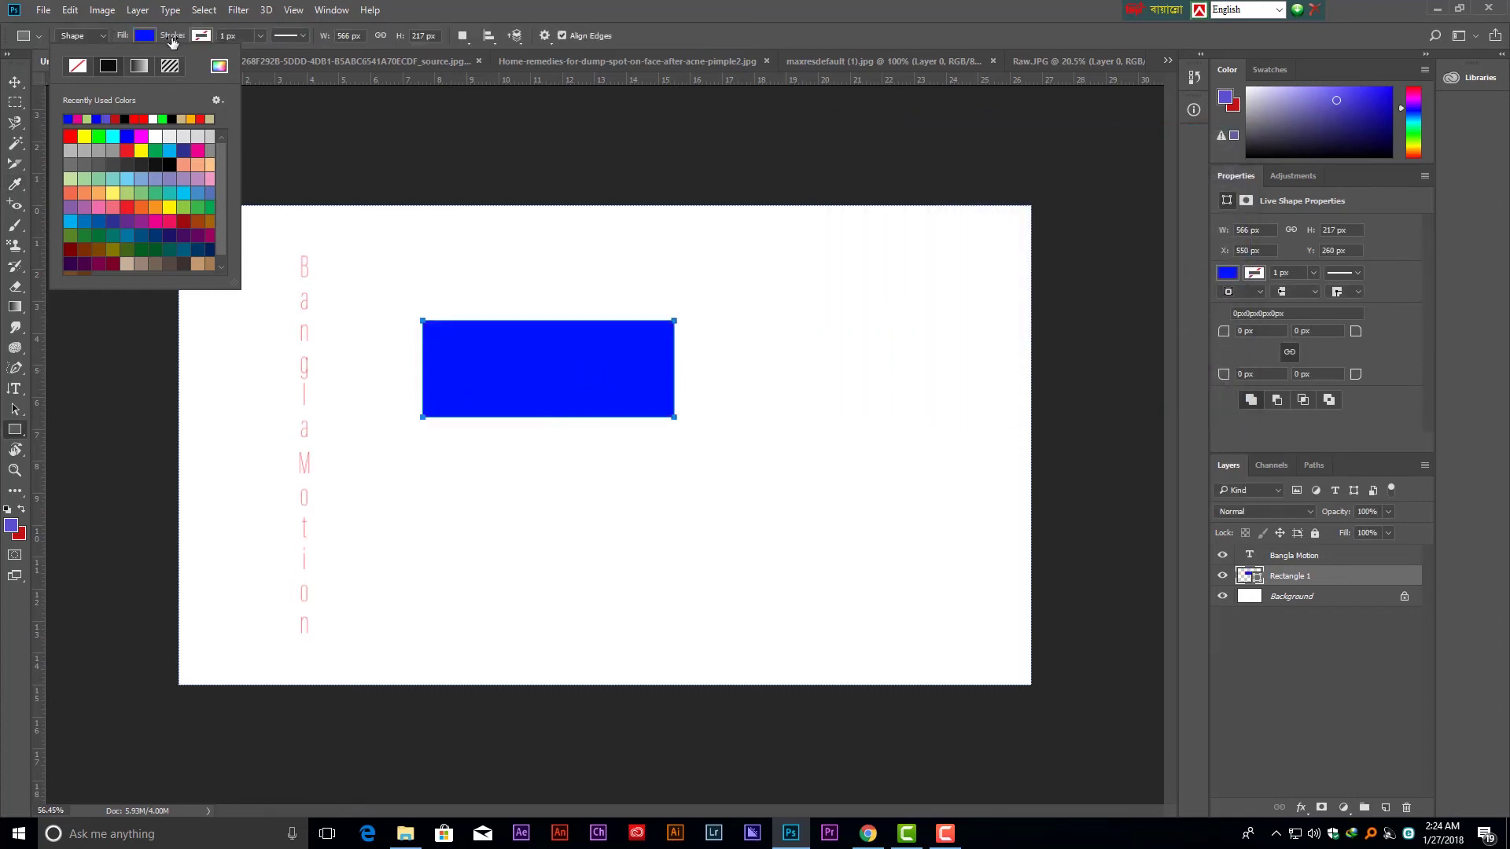
pyautogui.click(207, 37)
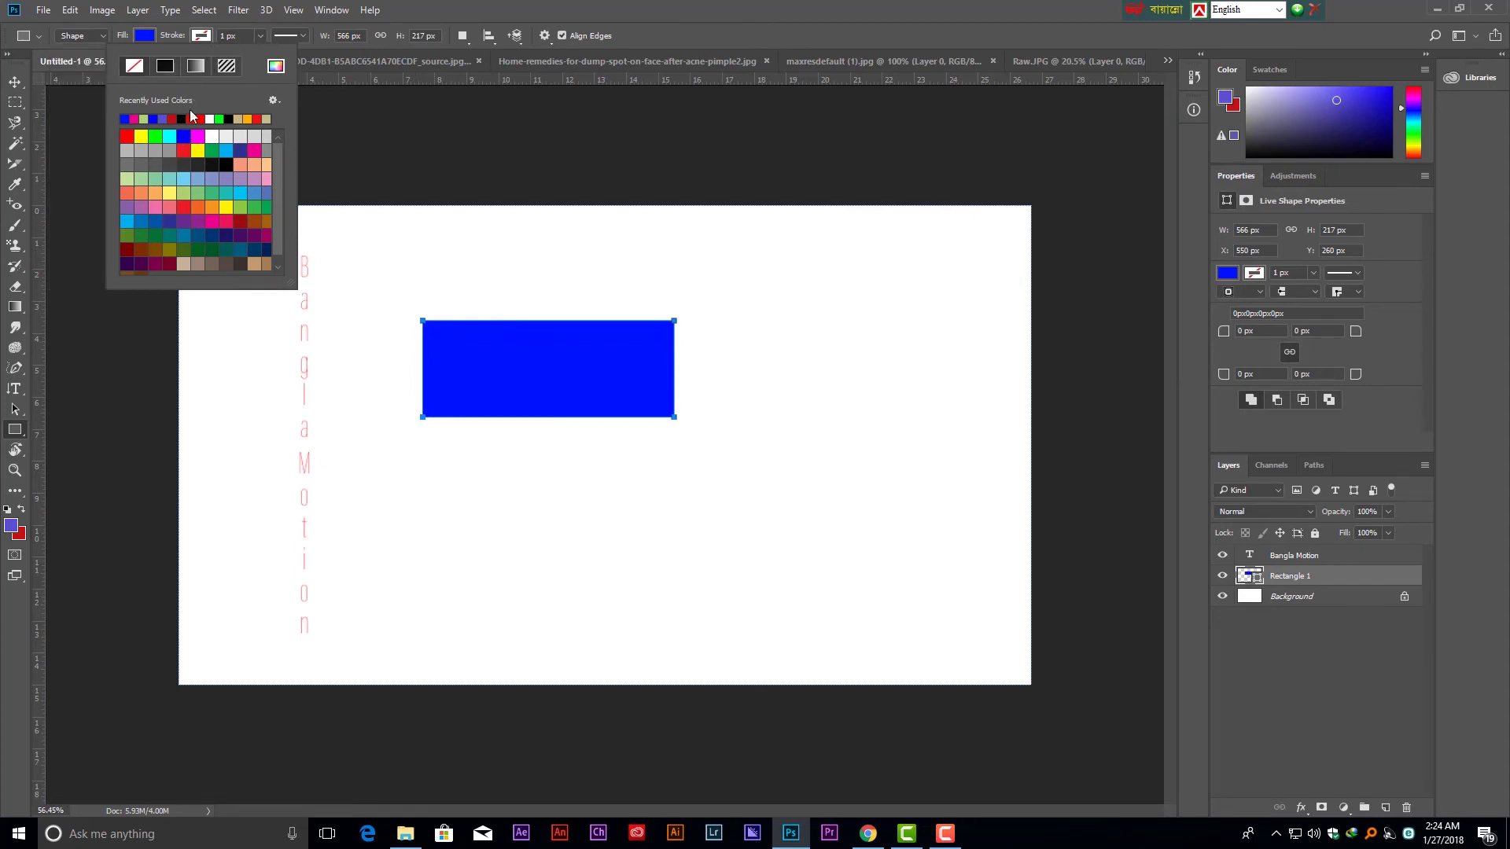
# Try light green, blue and green outlines, then set the outline to pure red ff0000.
pyautogui.click(187, 198)
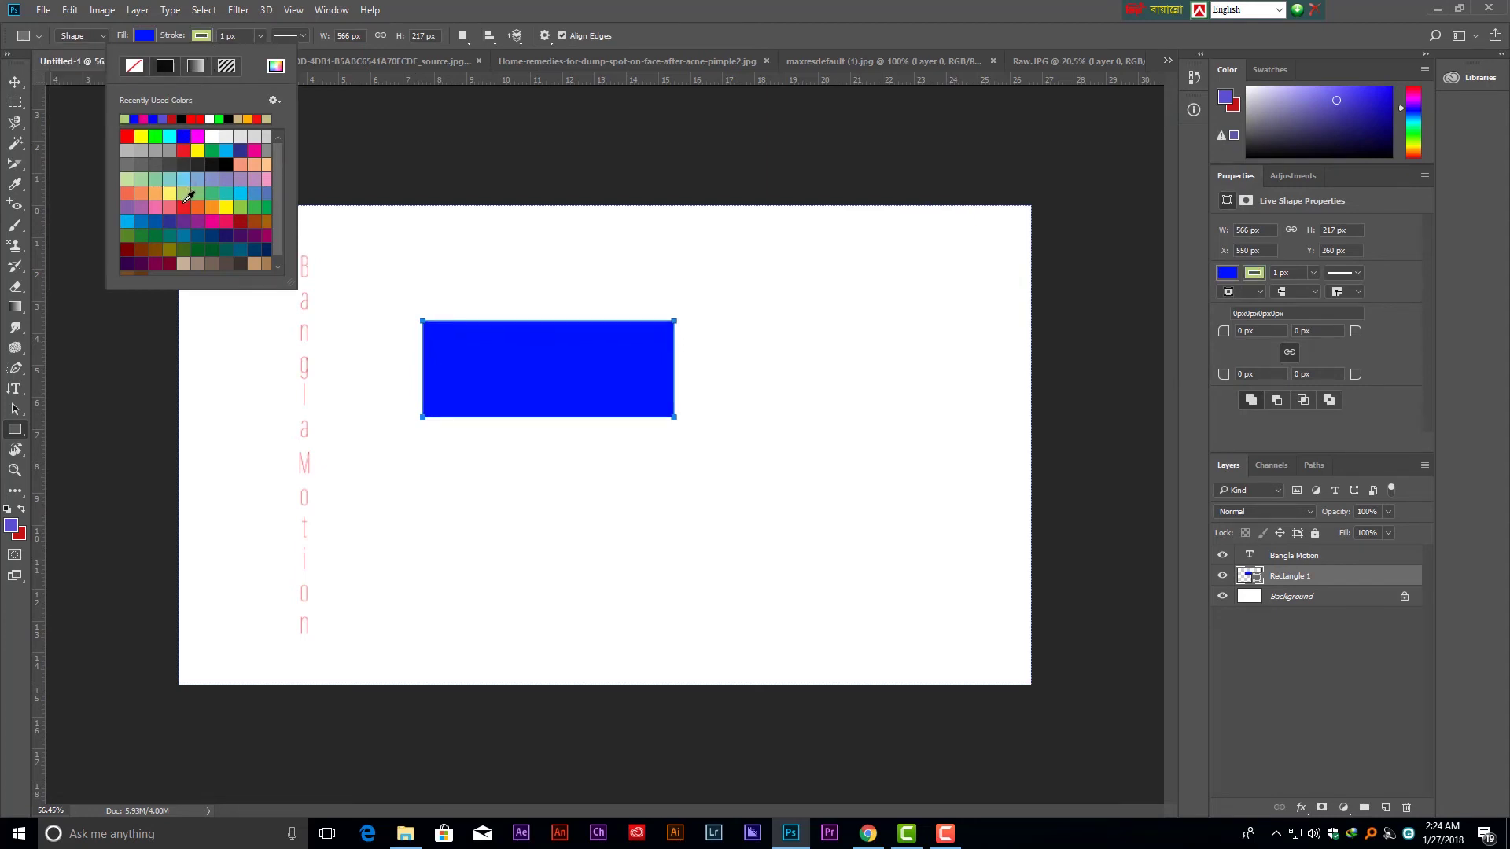
pyautogui.click(184, 136)
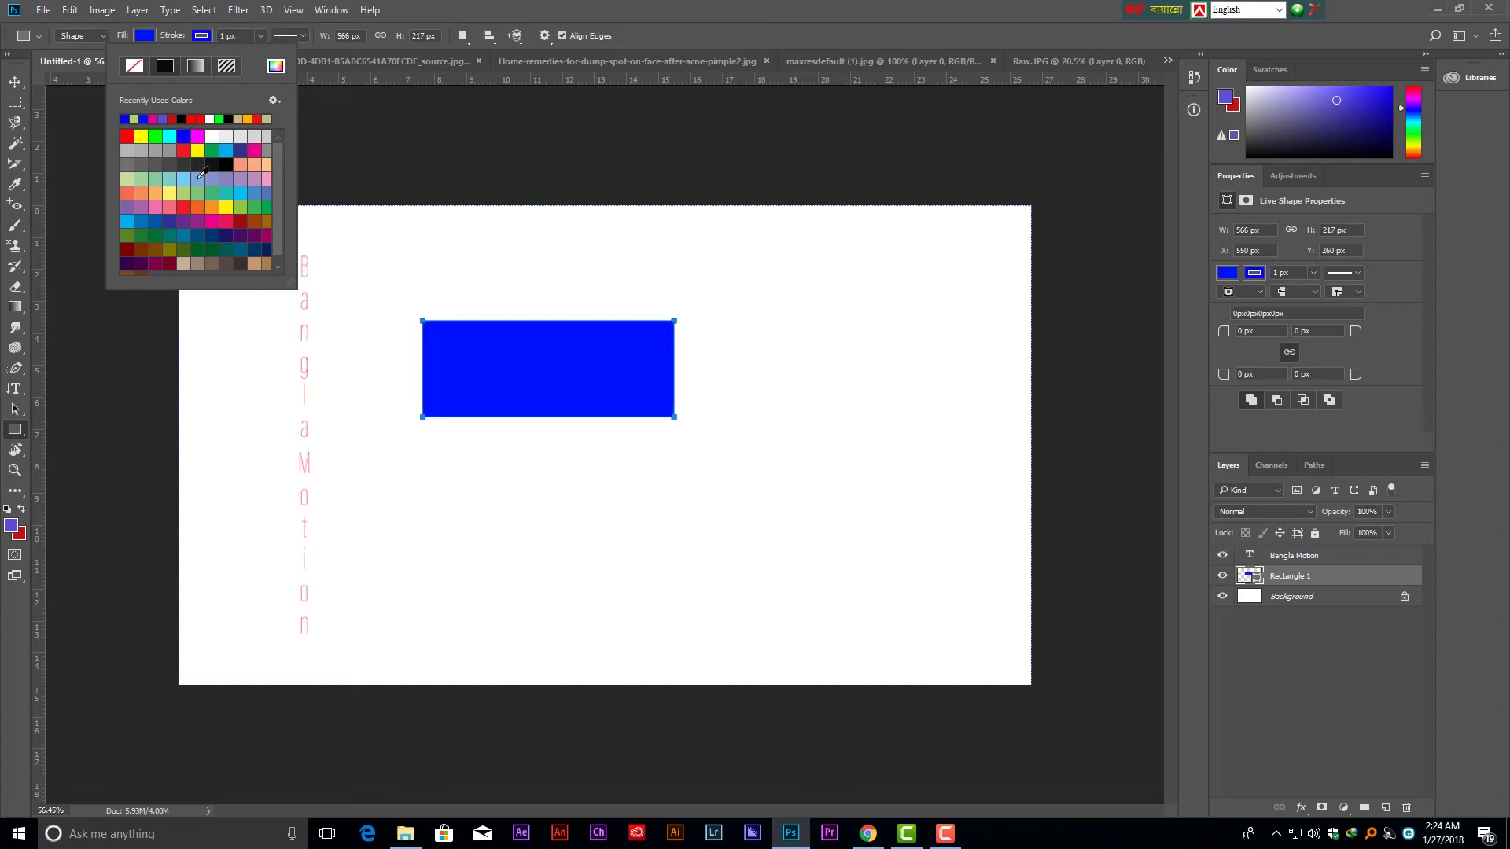
pyautogui.click(212, 150)
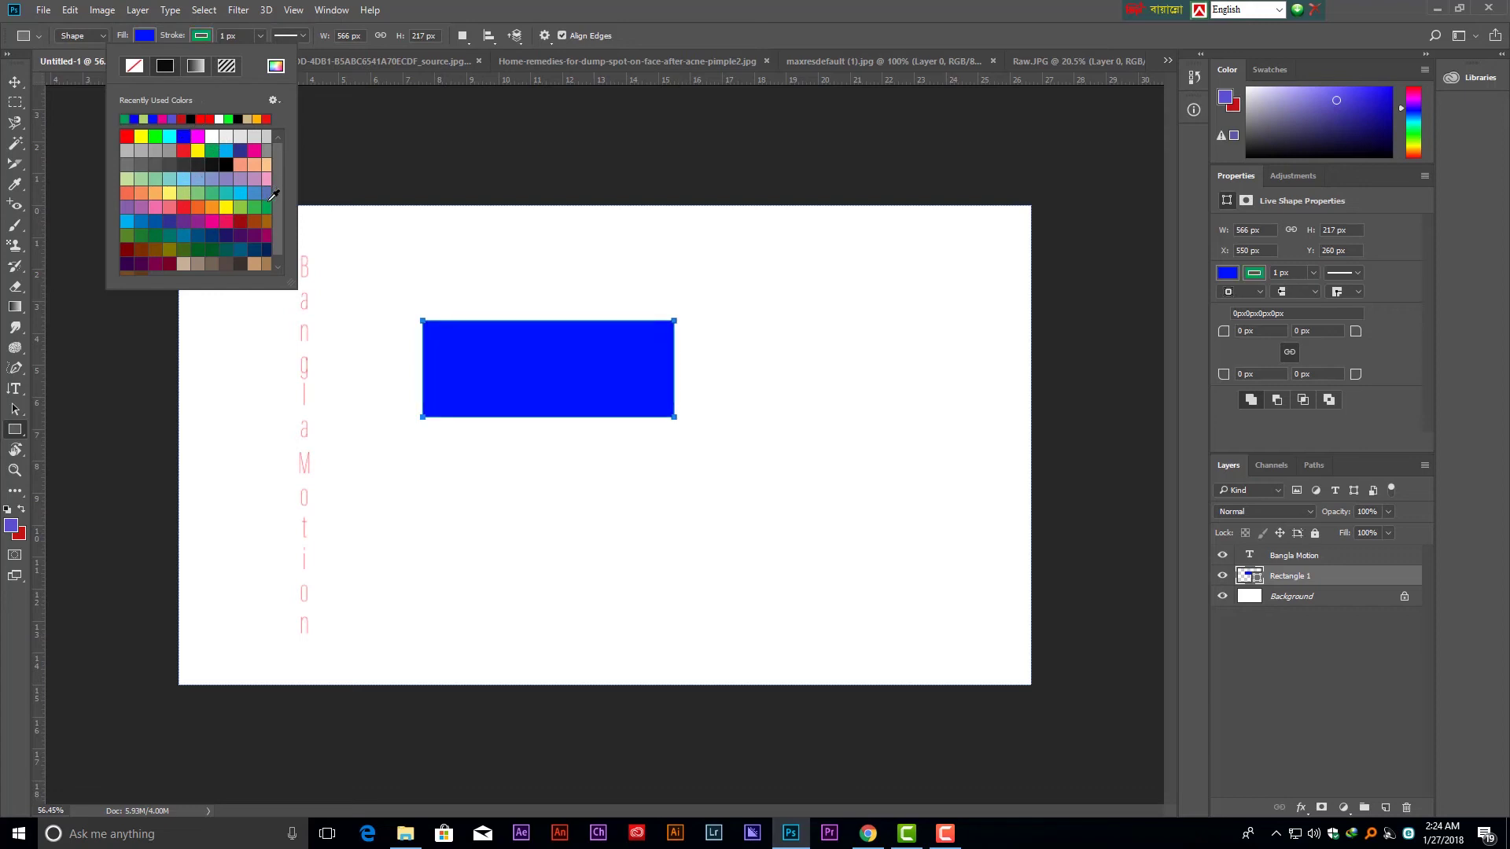
pyautogui.click(275, 67)
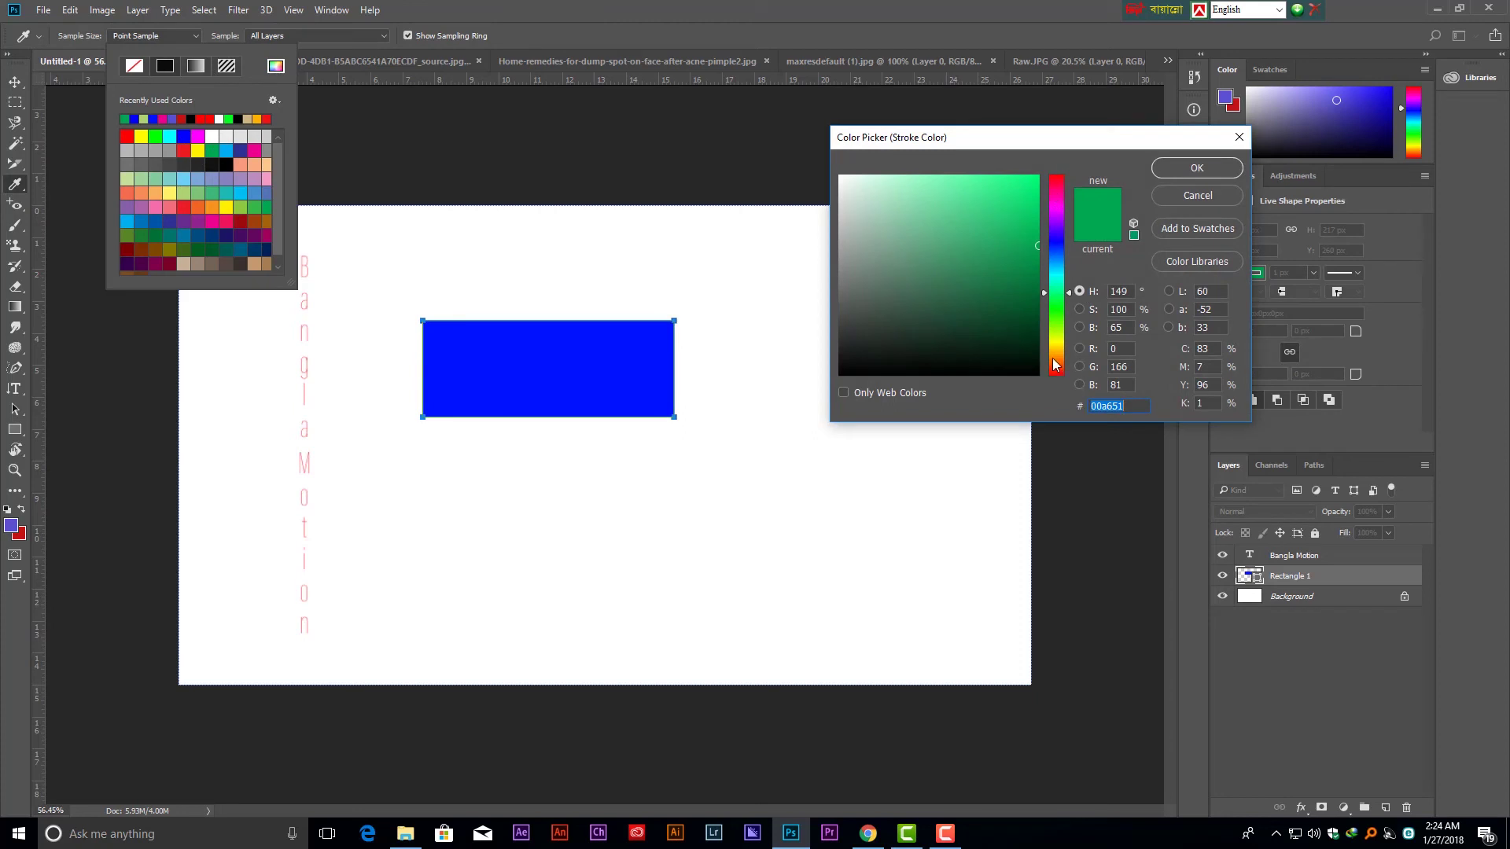
pyautogui.moveTo(1055, 364); pyautogui.dragTo(1055, 376)
pyautogui.click(1038, 176)
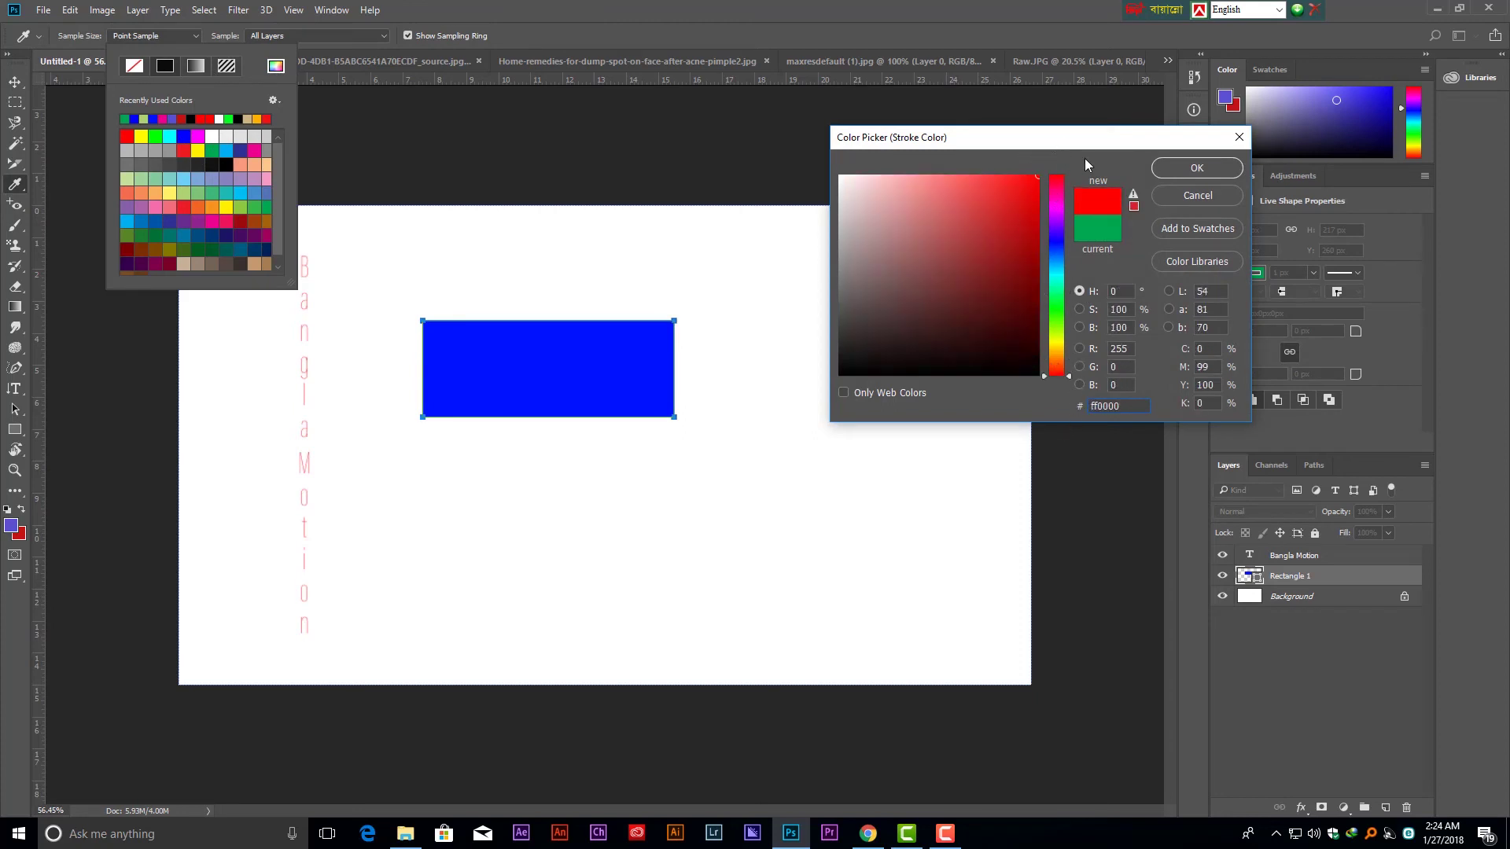
pyautogui.click(1178, 167)
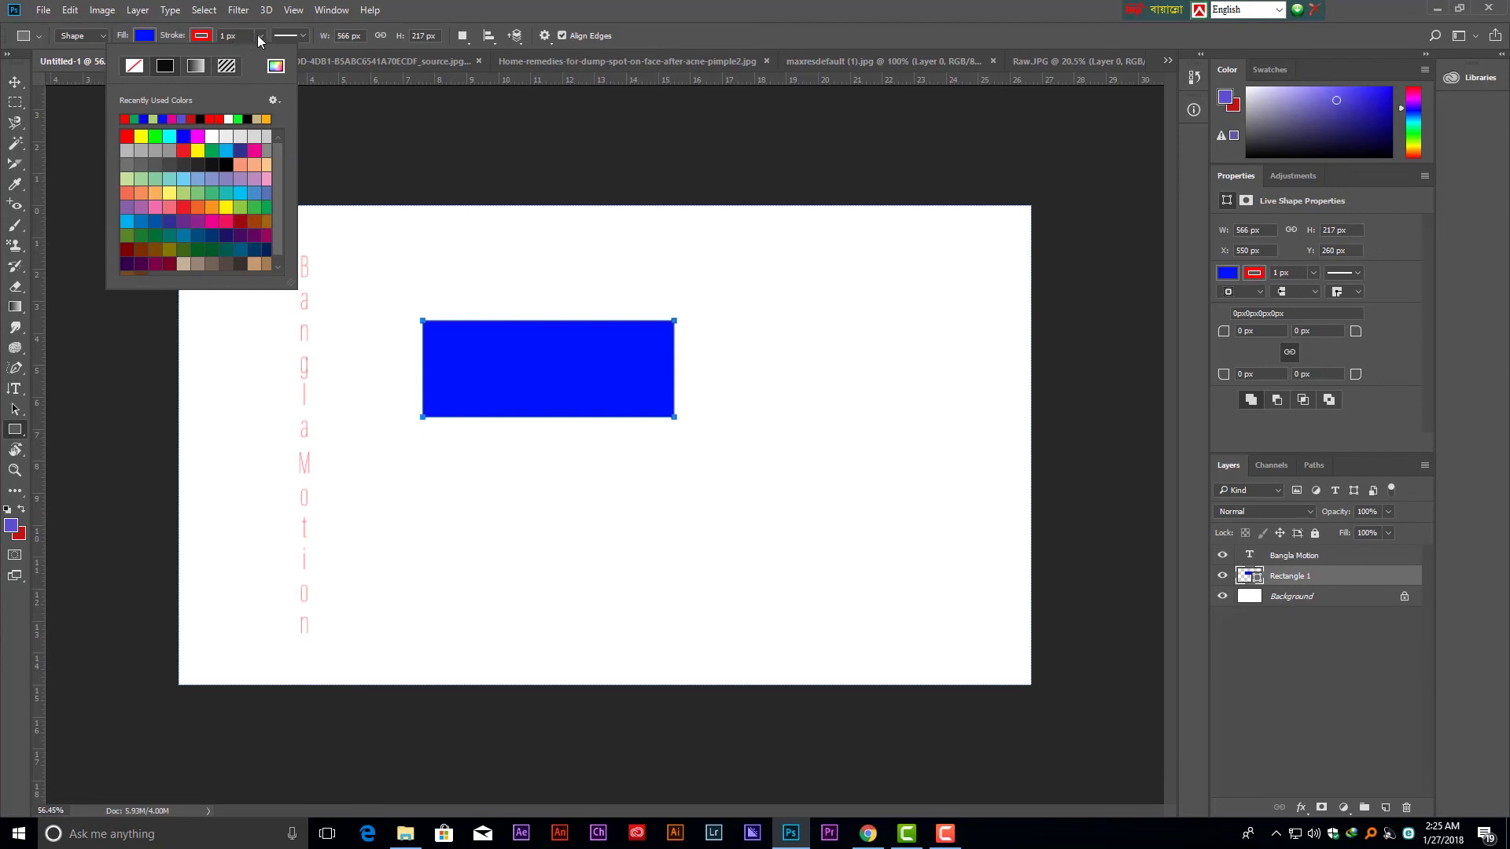
# Thicken the rectangle's red outline to 11.48 px.
pyautogui.click(259, 36)
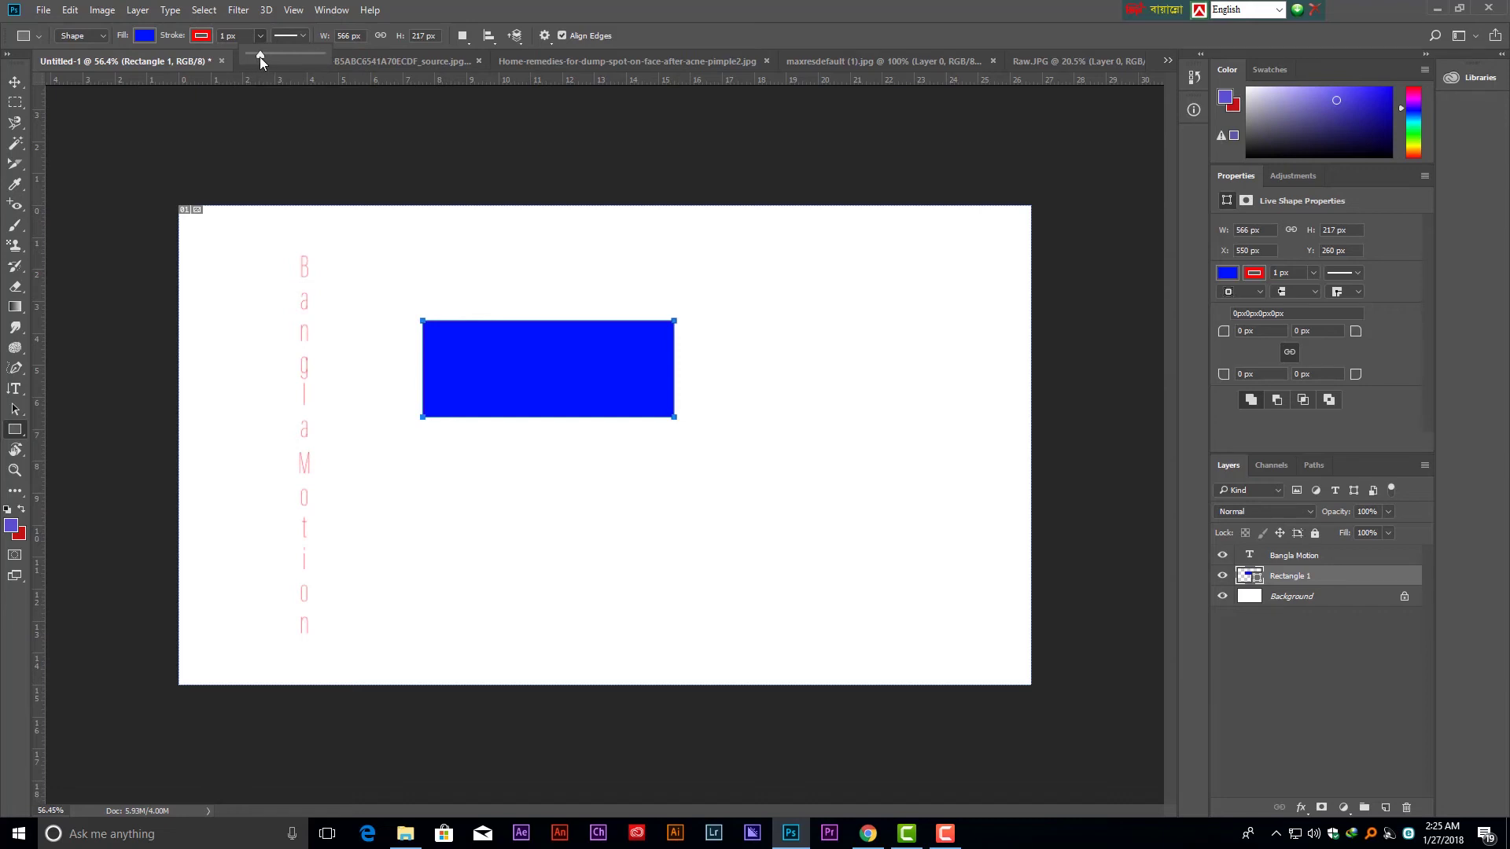
pyautogui.moveTo(266, 56); pyautogui.dragTo(272, 56)
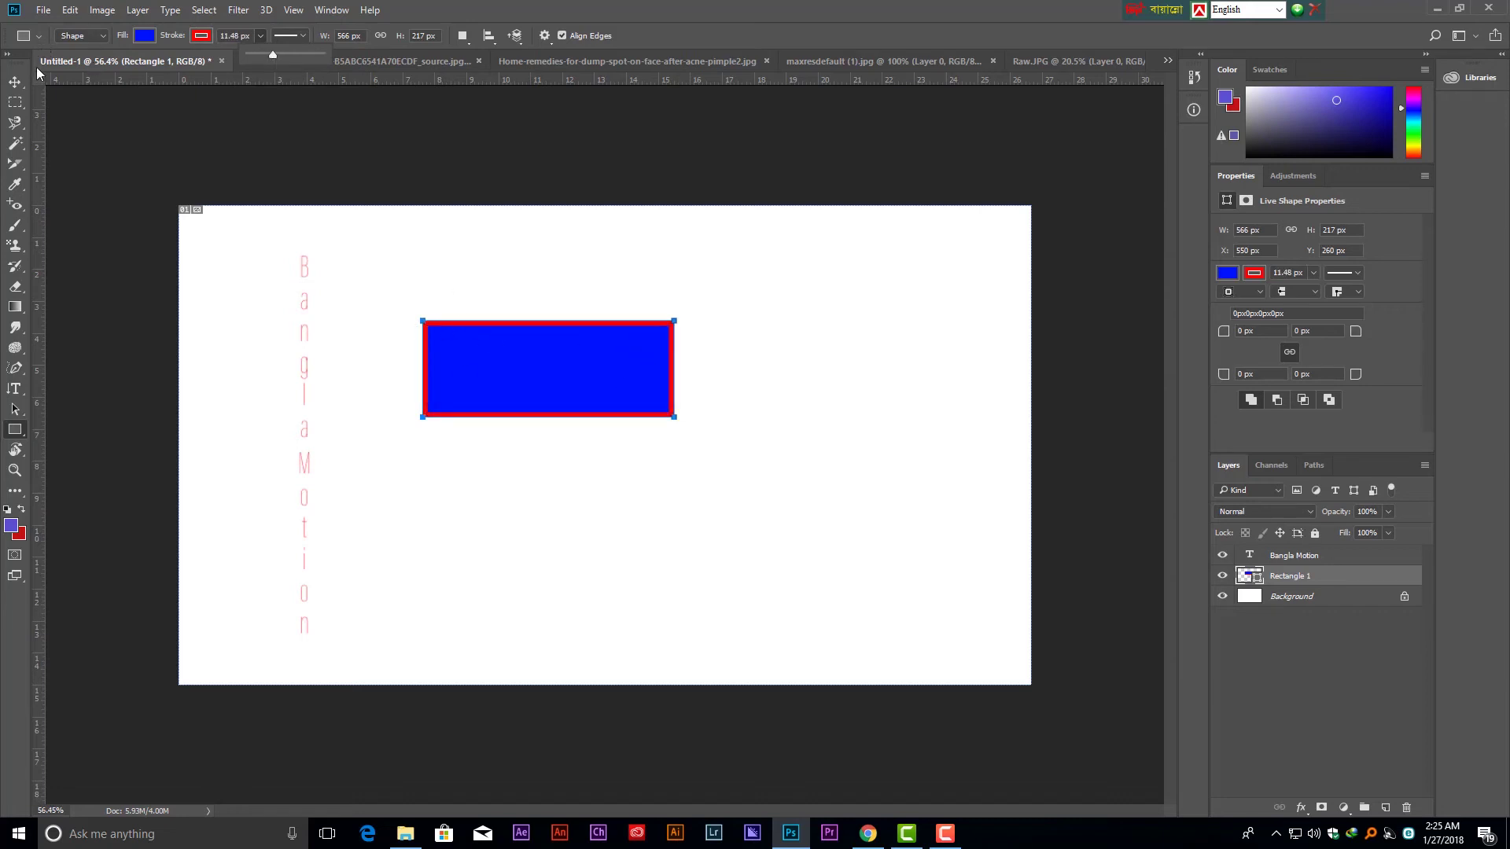
pyautogui.click(15, 82)
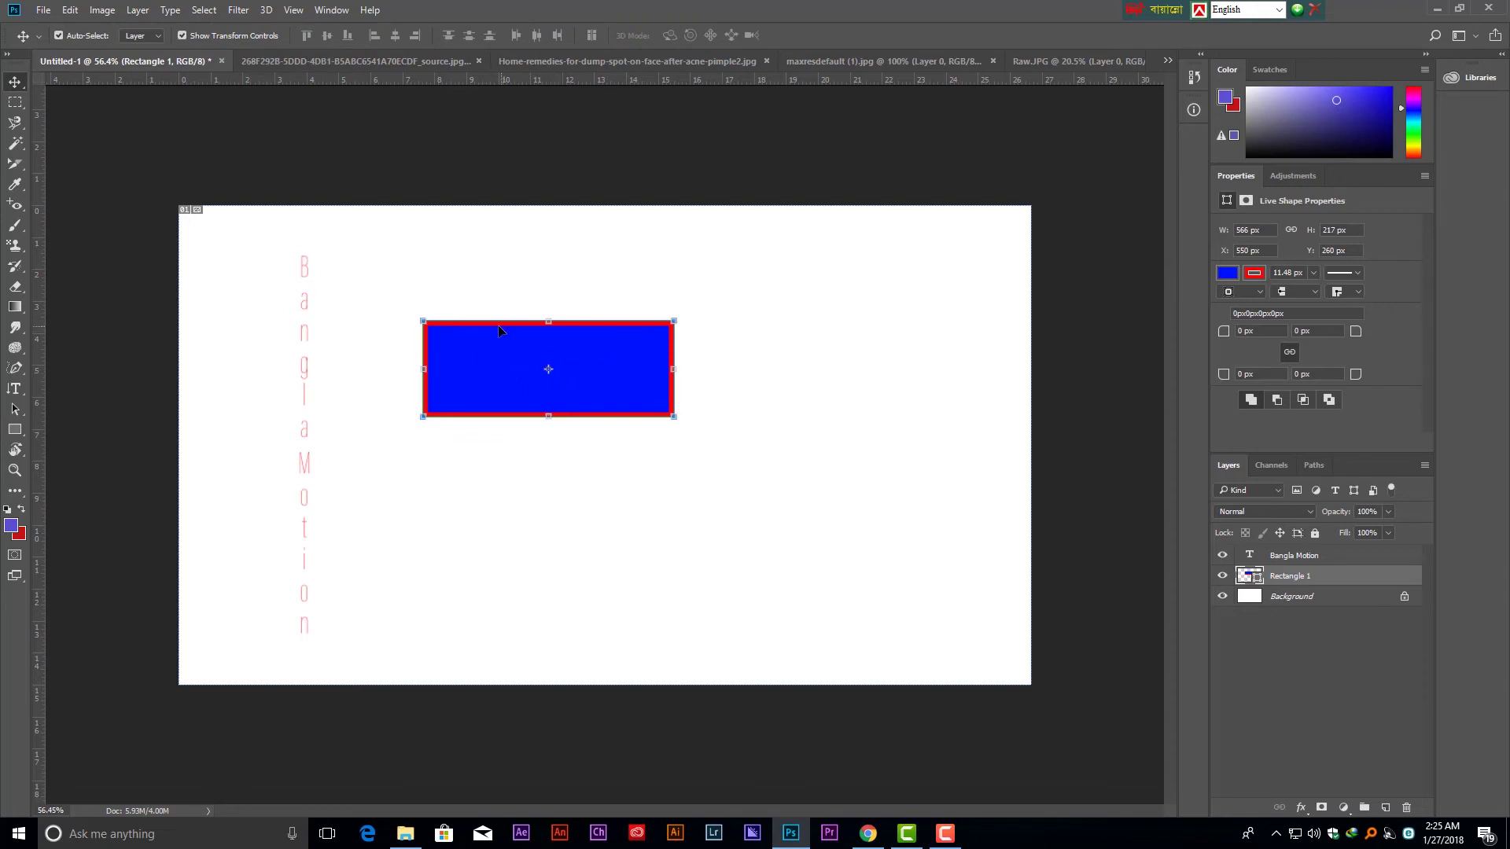
# Draw a 796 × 244 px rounded rectangle below Rectangle 1, then switch to the Ellipse tool.
pyautogui.click(22, 431)
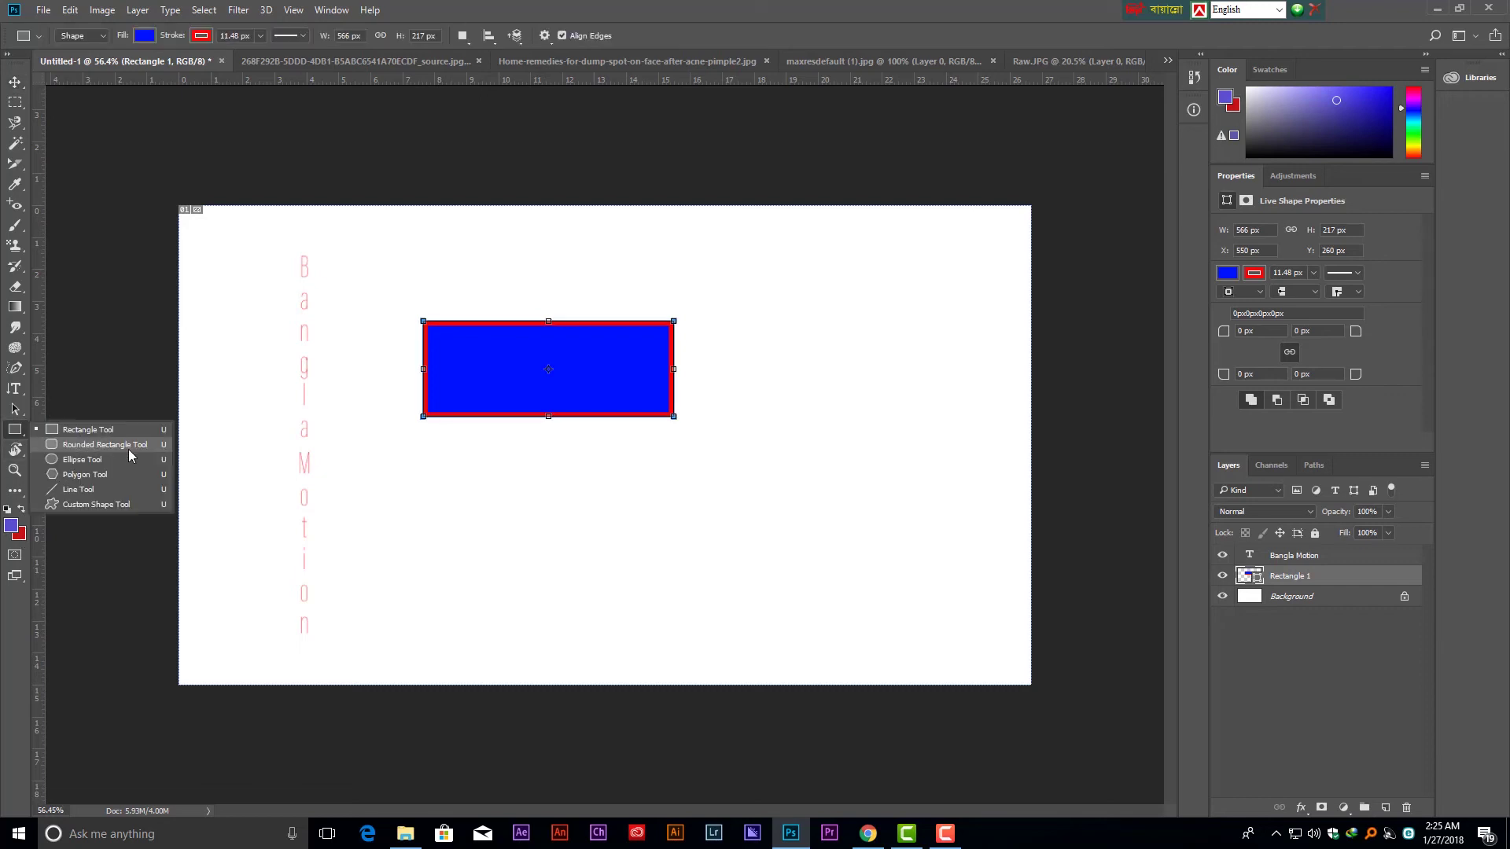
pyautogui.click(105, 444)
pyautogui.moveTo(407, 486); pyautogui.dragTo(757, 605)
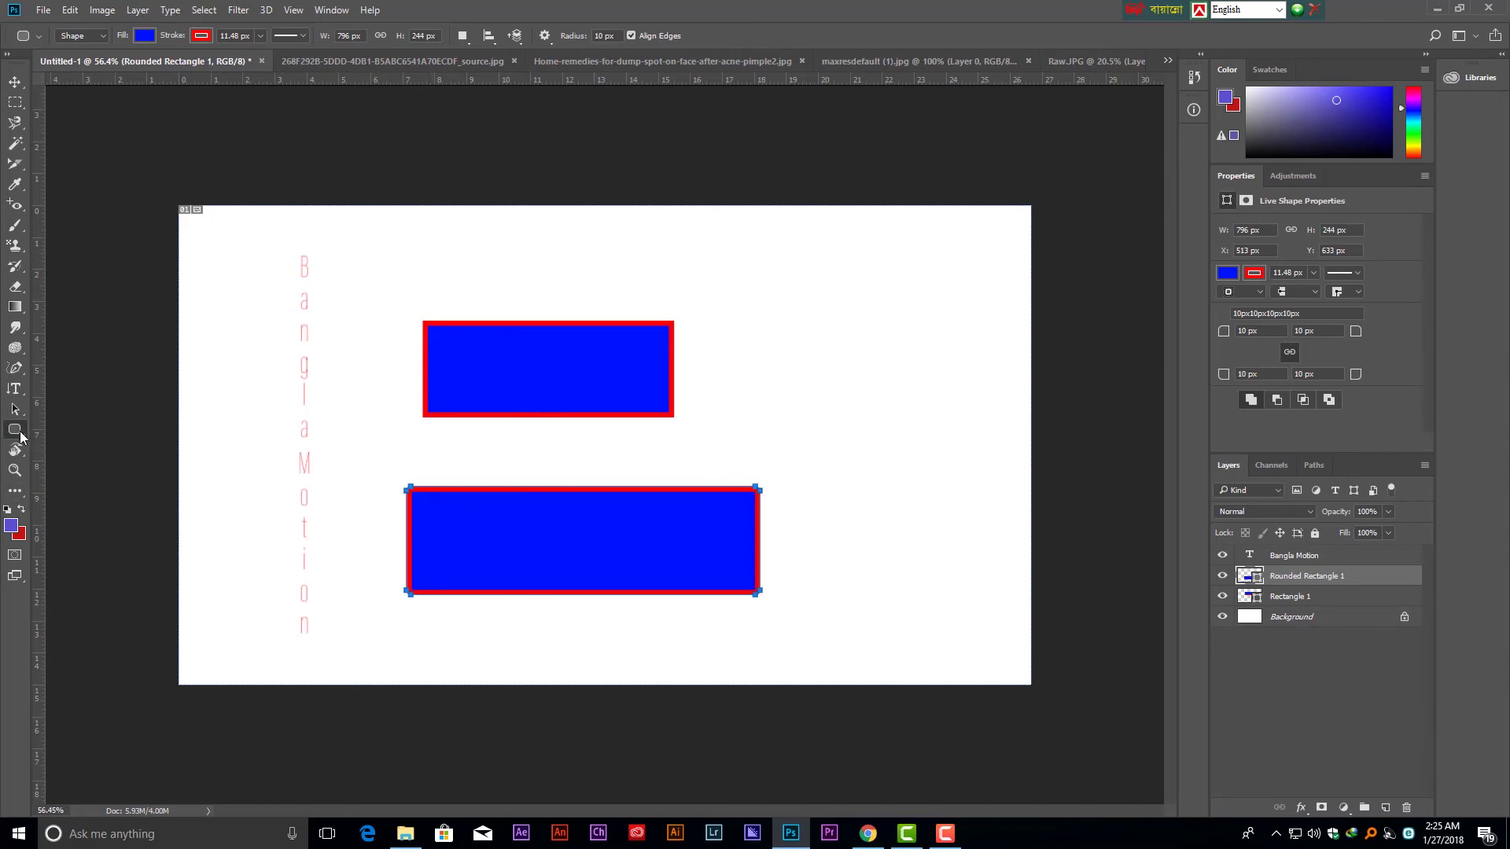
pyautogui.rightClick(20, 432)
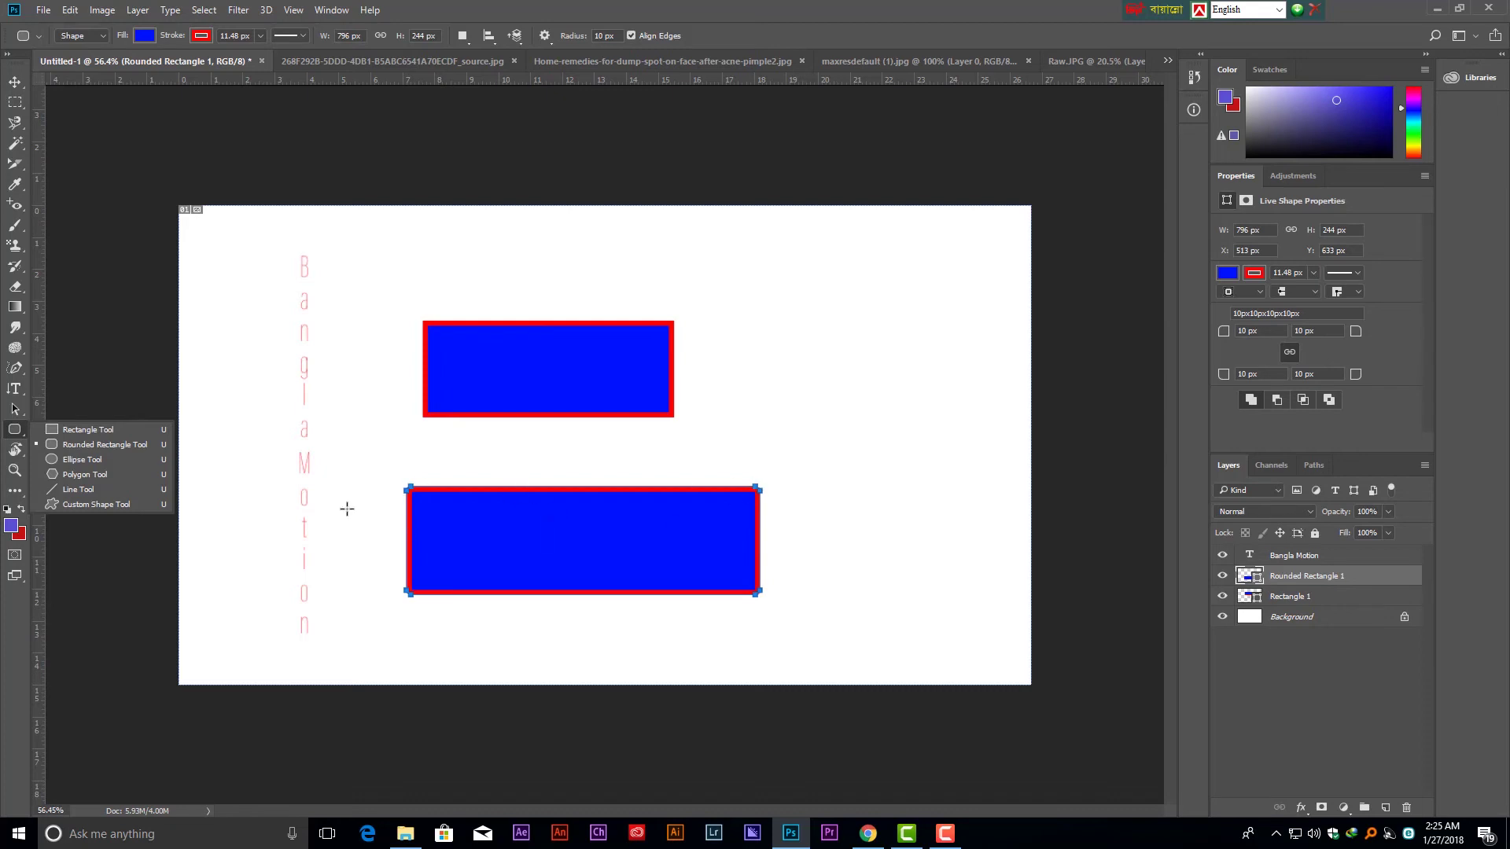
pyautogui.click(76, 464)
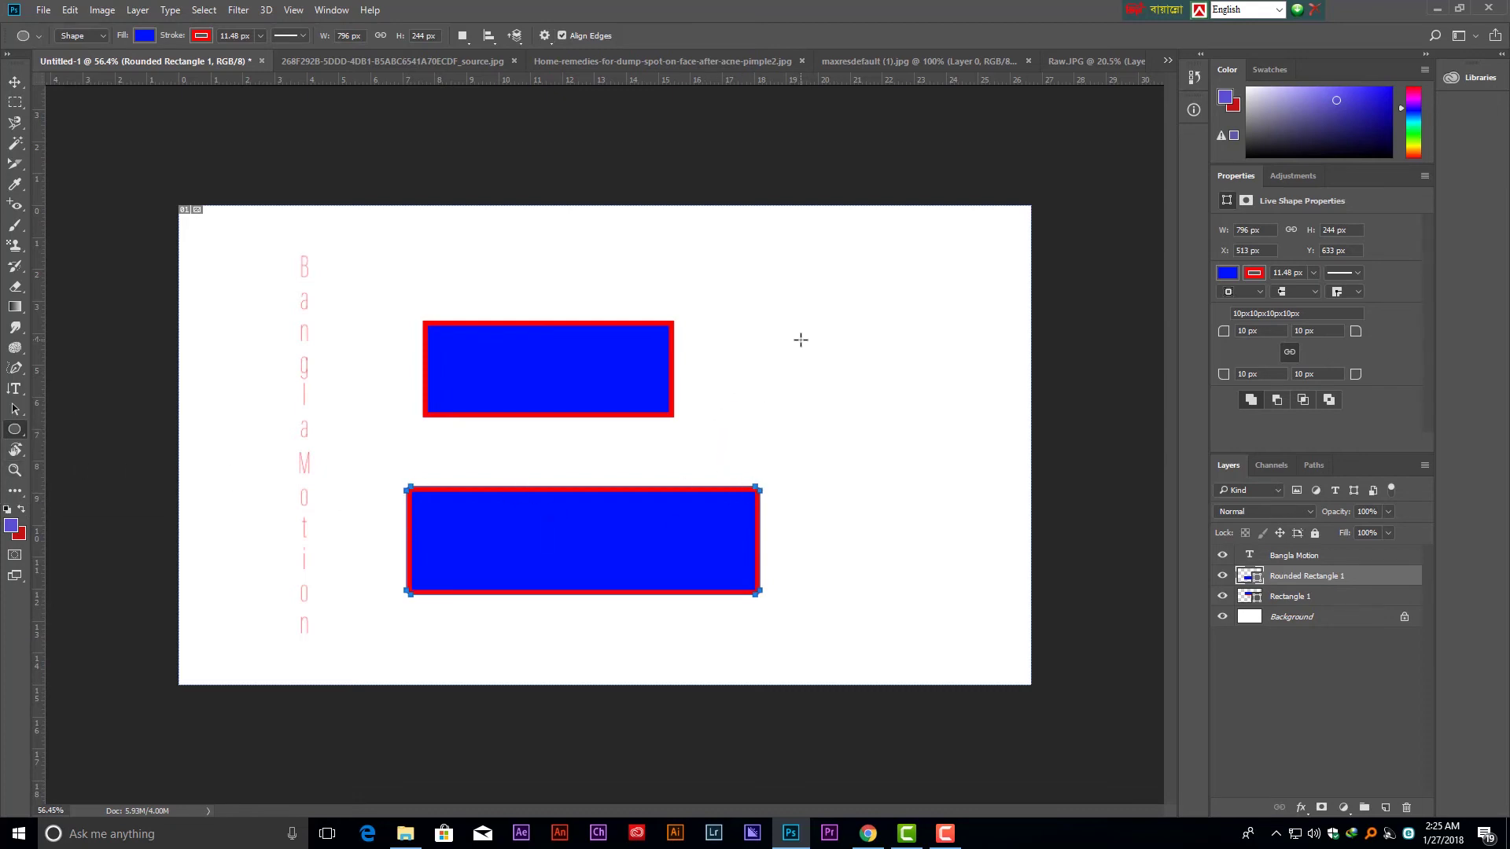
# Draw a 355 × 360 px circle right of the rectangles.
pyautogui.moveTo(796, 303); pyautogui.dragTo(858, 382)
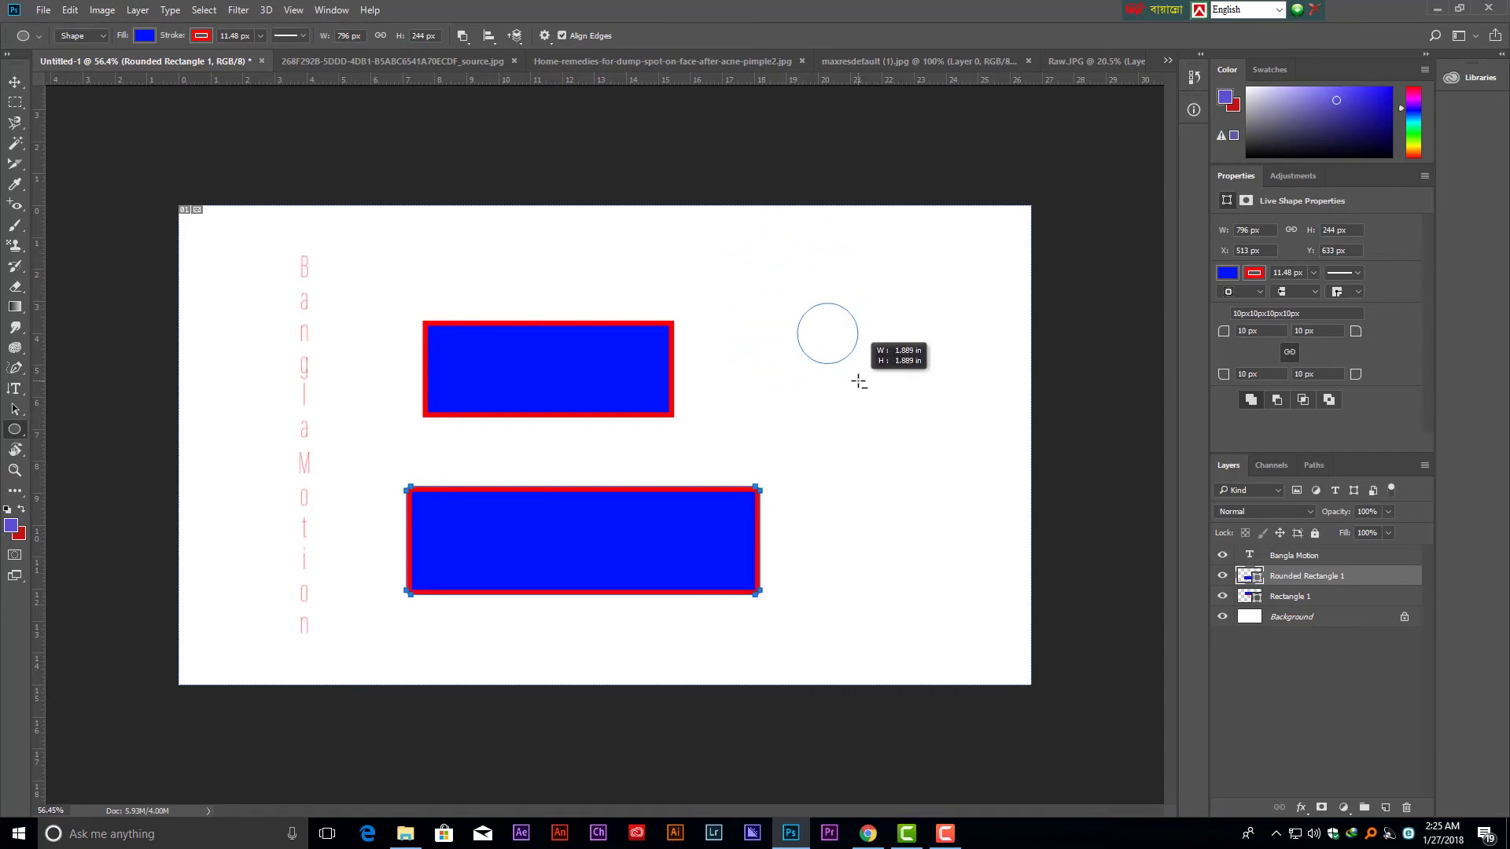
pyautogui.press('Escape')
pyautogui.moveTo(813, 324); pyautogui.dragTo(972, 483)
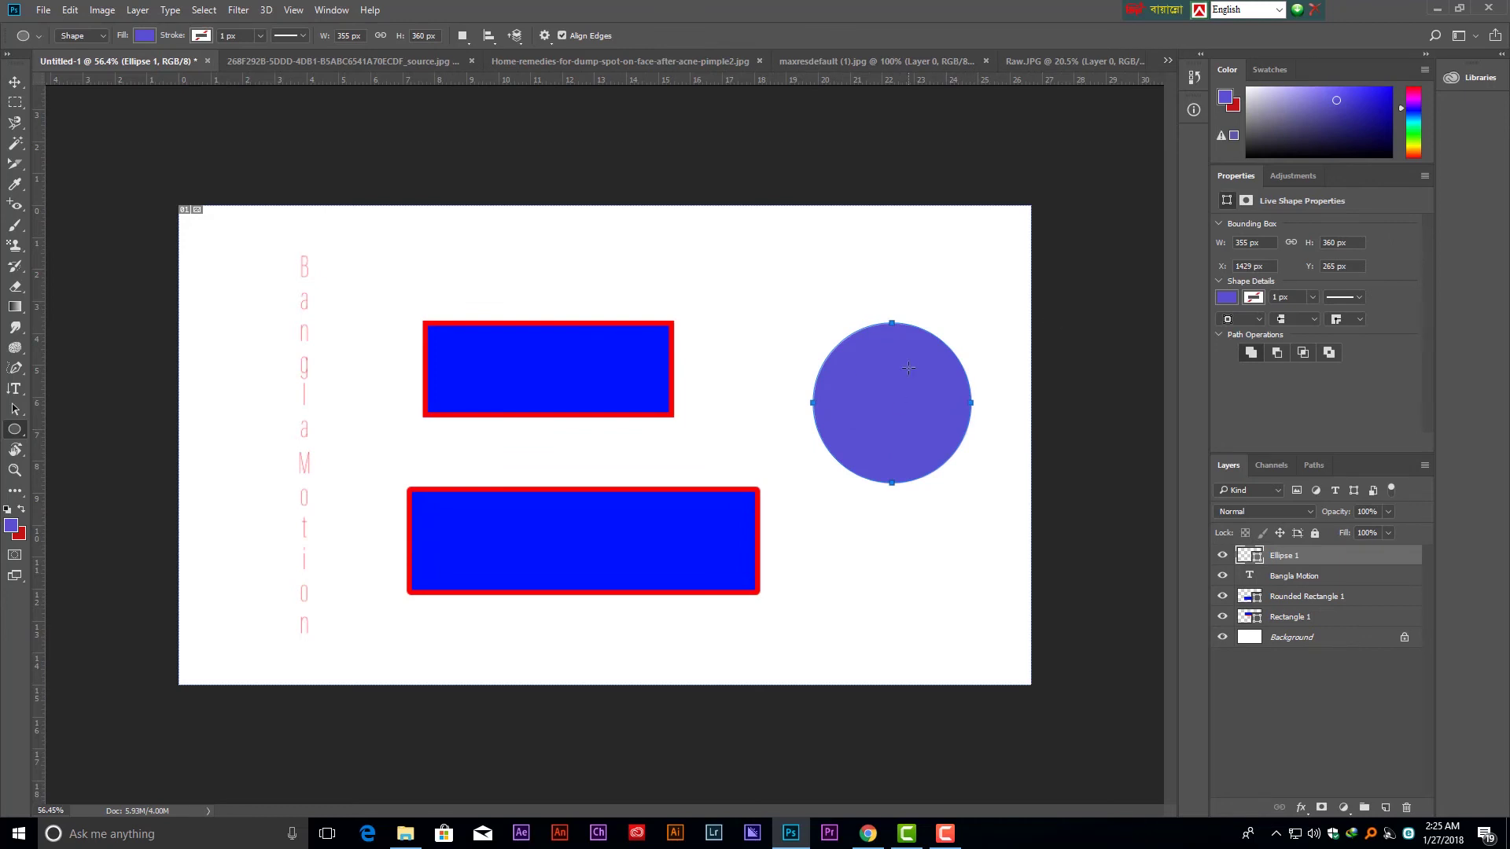
# Give the circle a magenta outline 18.53 px thick.
pyautogui.click(203, 37)
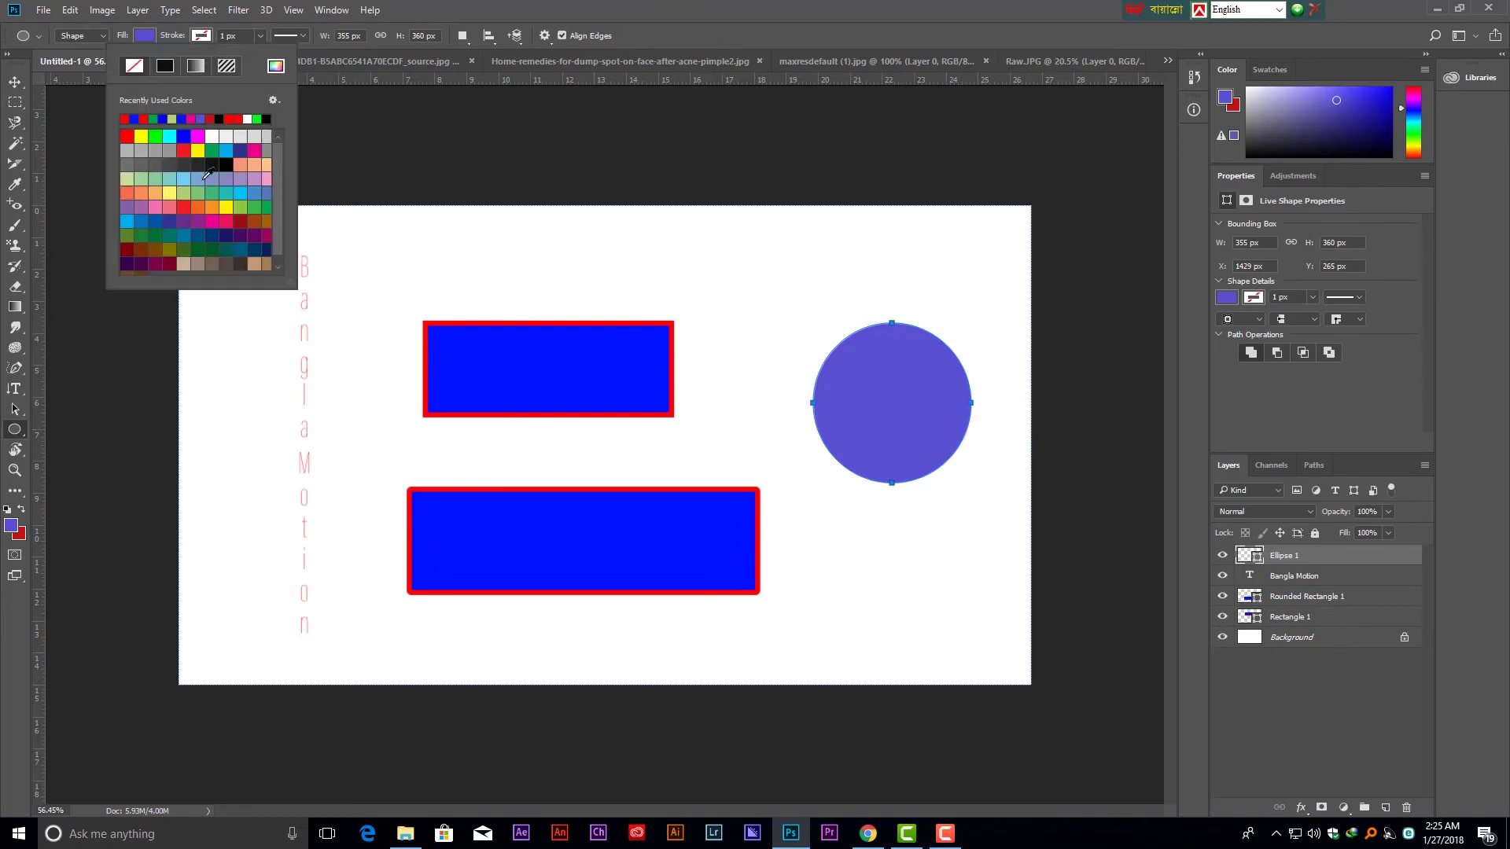
pyautogui.click(198, 137)
pyautogui.click(257, 38)
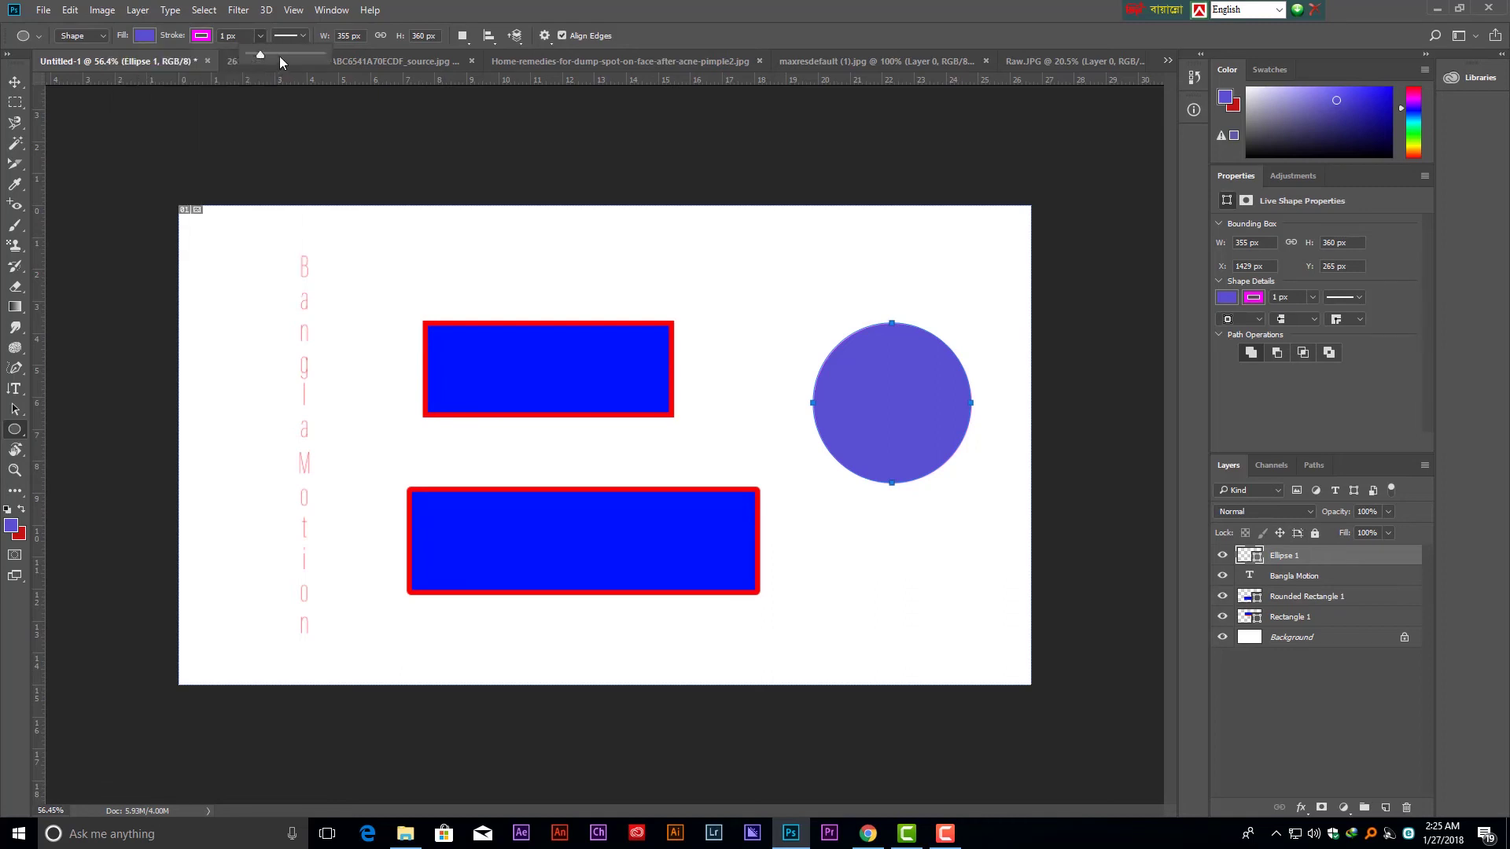
pyautogui.click(280, 55)
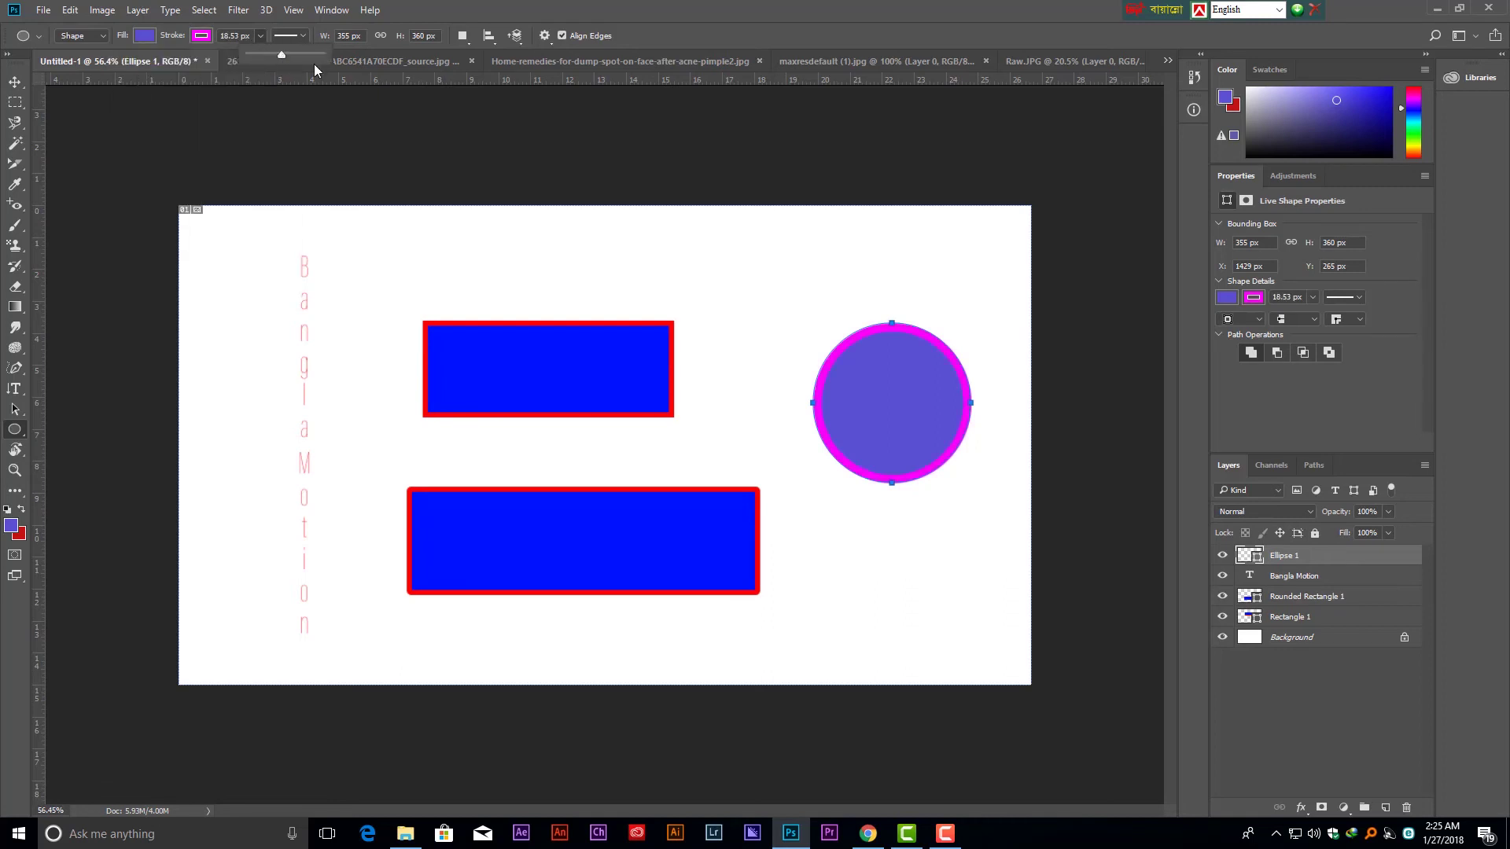
pyautogui.rightClick(21, 434)
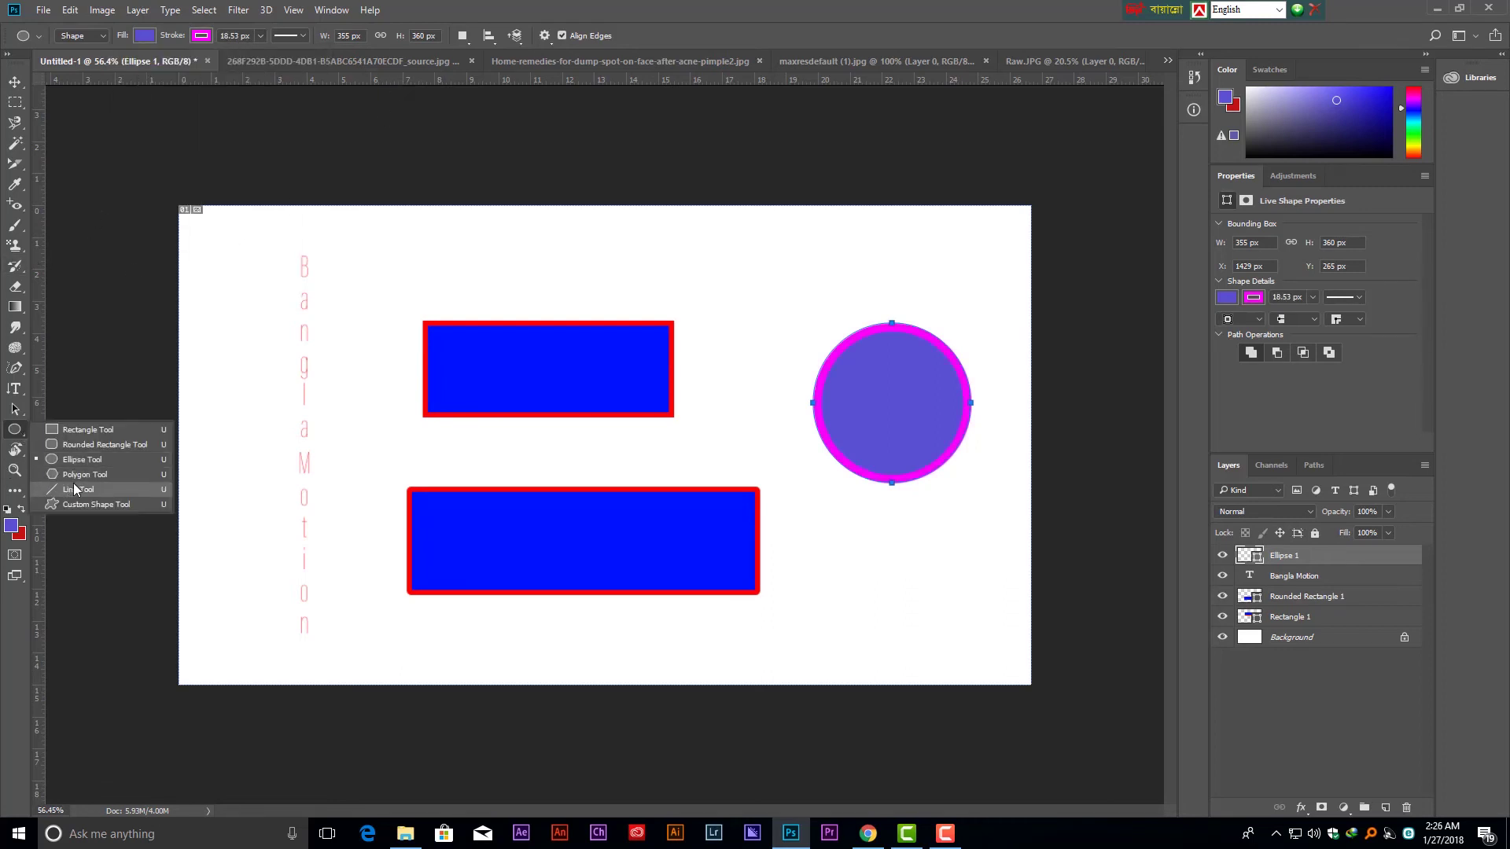
pyautogui.click(79, 474)
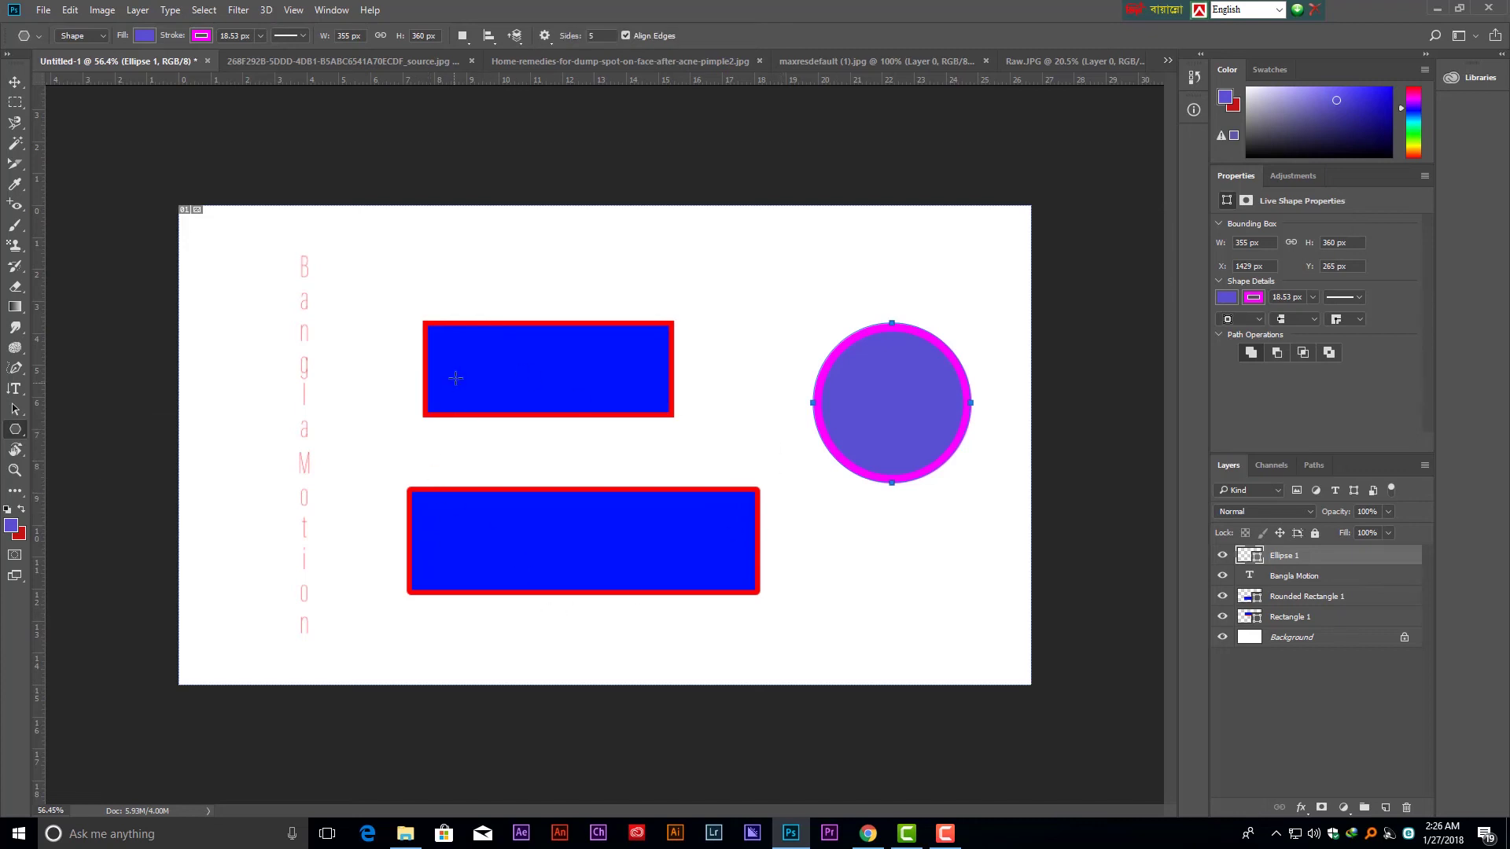
# Draw a pentagon over the vertical text and a horizontal line with 55.38 px stroke.
pyautogui.moveTo(317, 342); pyautogui.dragTo(383, 397)
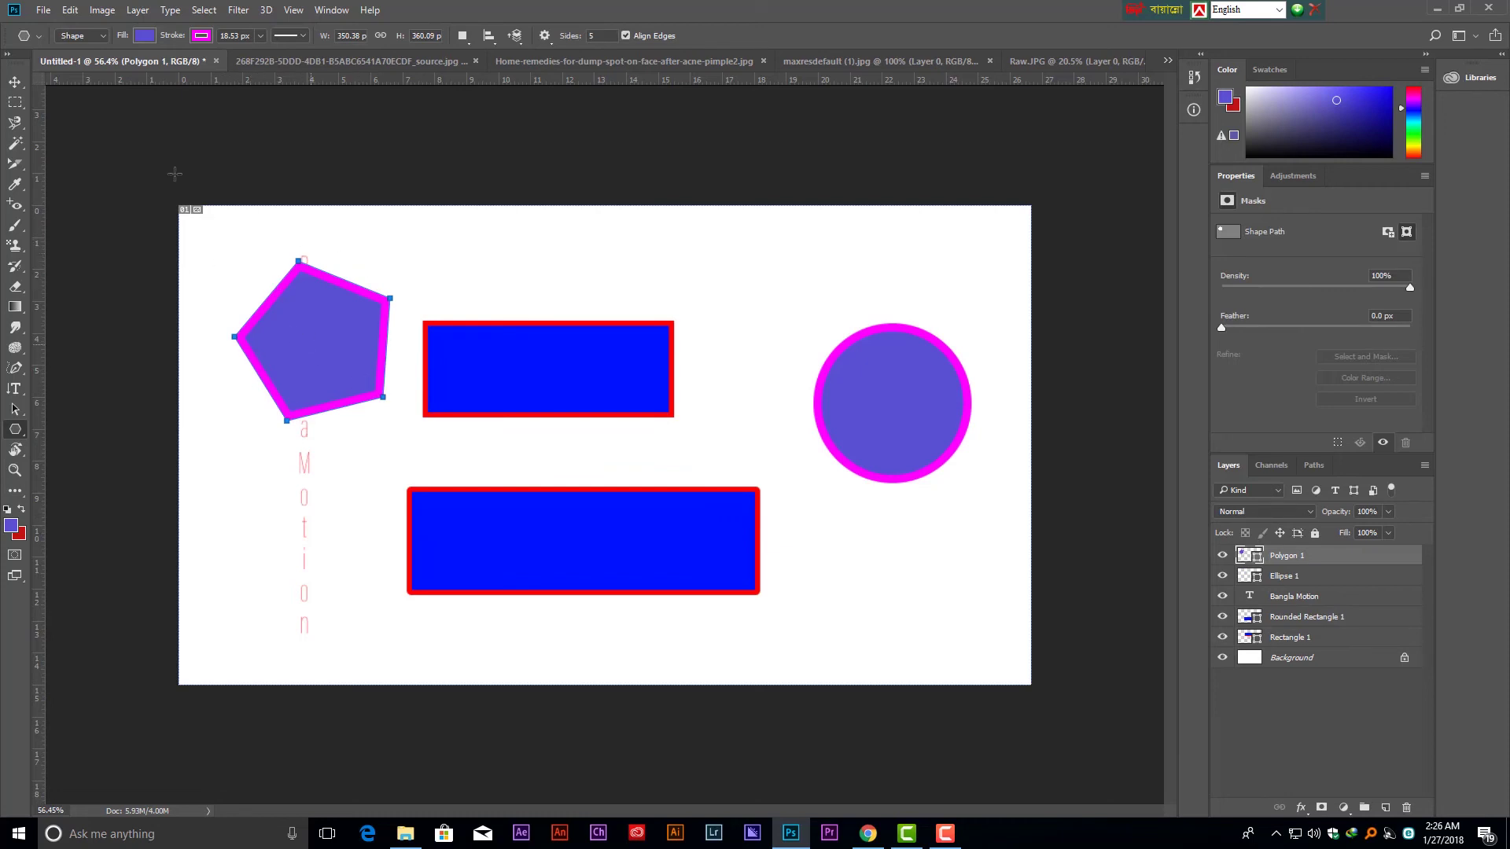
pyautogui.hotkey('shift', 'u')
pyautogui.moveTo(231, 469); pyautogui.dragTo(598, 468)
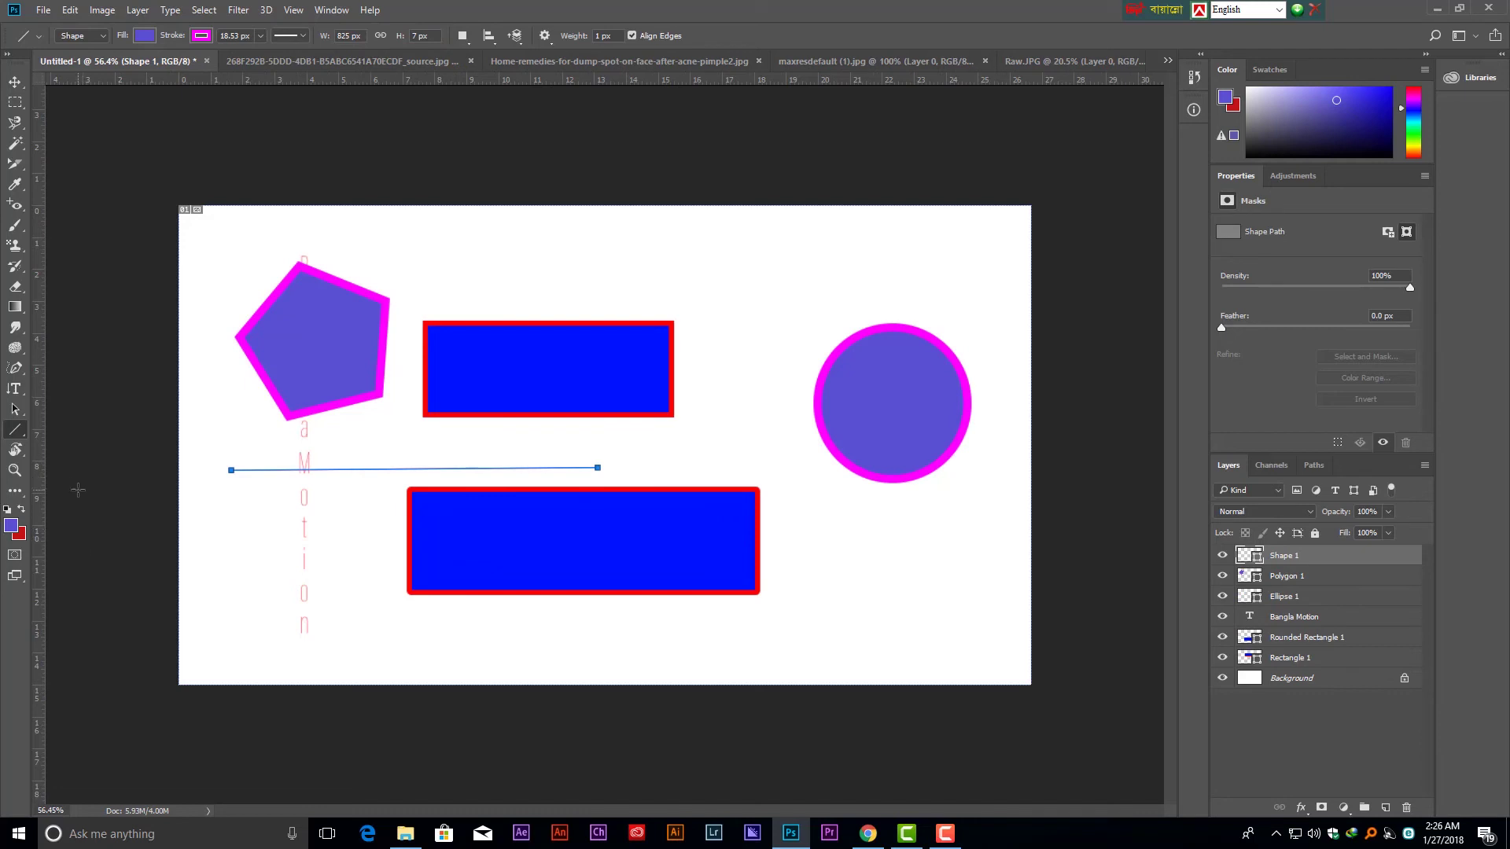
pyautogui.click(261, 36)
pyautogui.moveTo(278, 58); pyautogui.dragTo(309, 68)
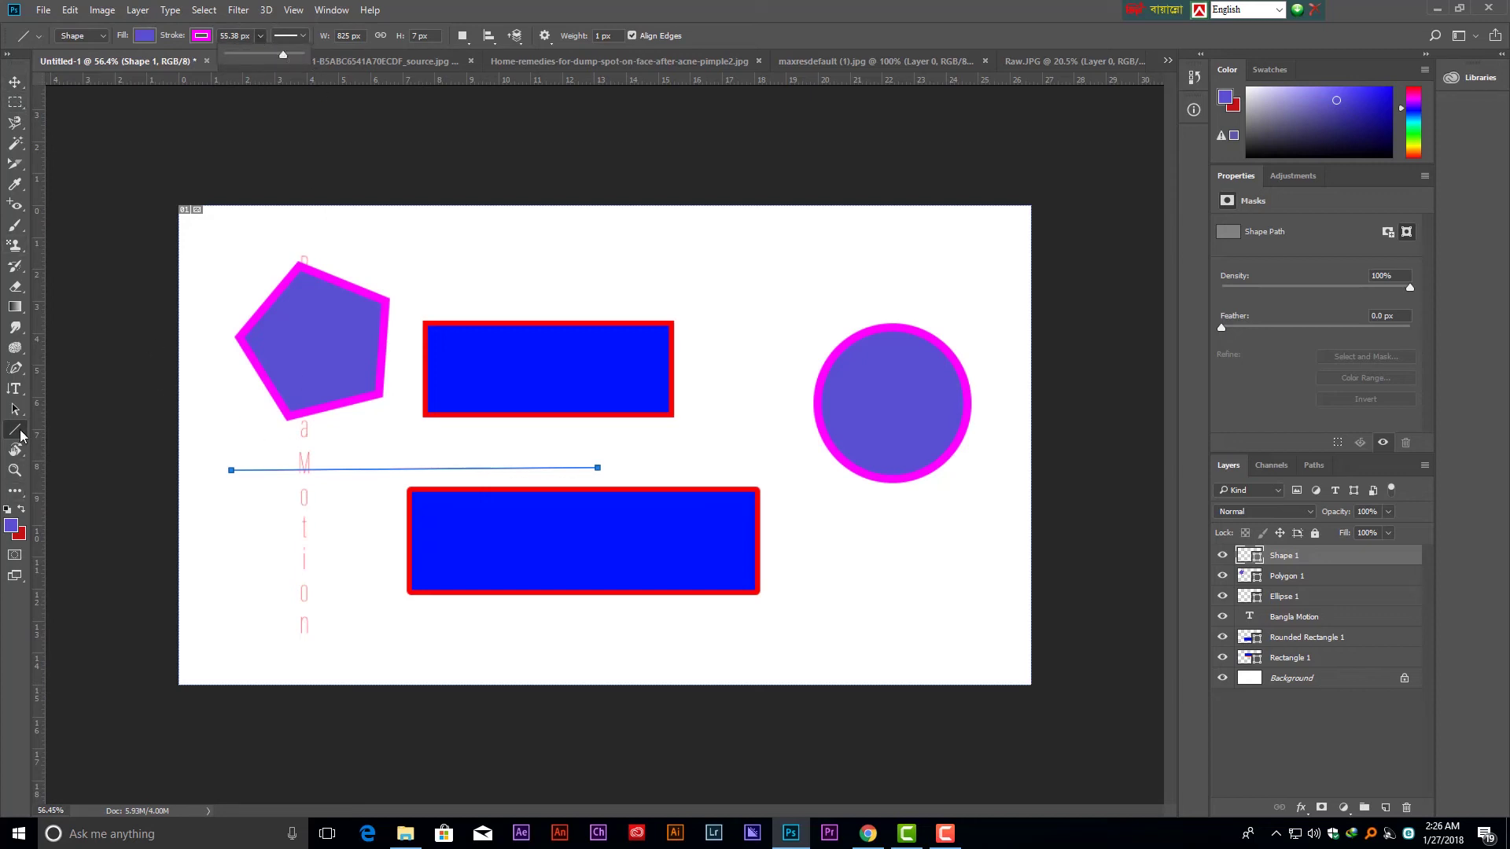
# Draw a magenta custom-shape arrow pointing at the circle.
pyautogui.rightClick(21, 435)
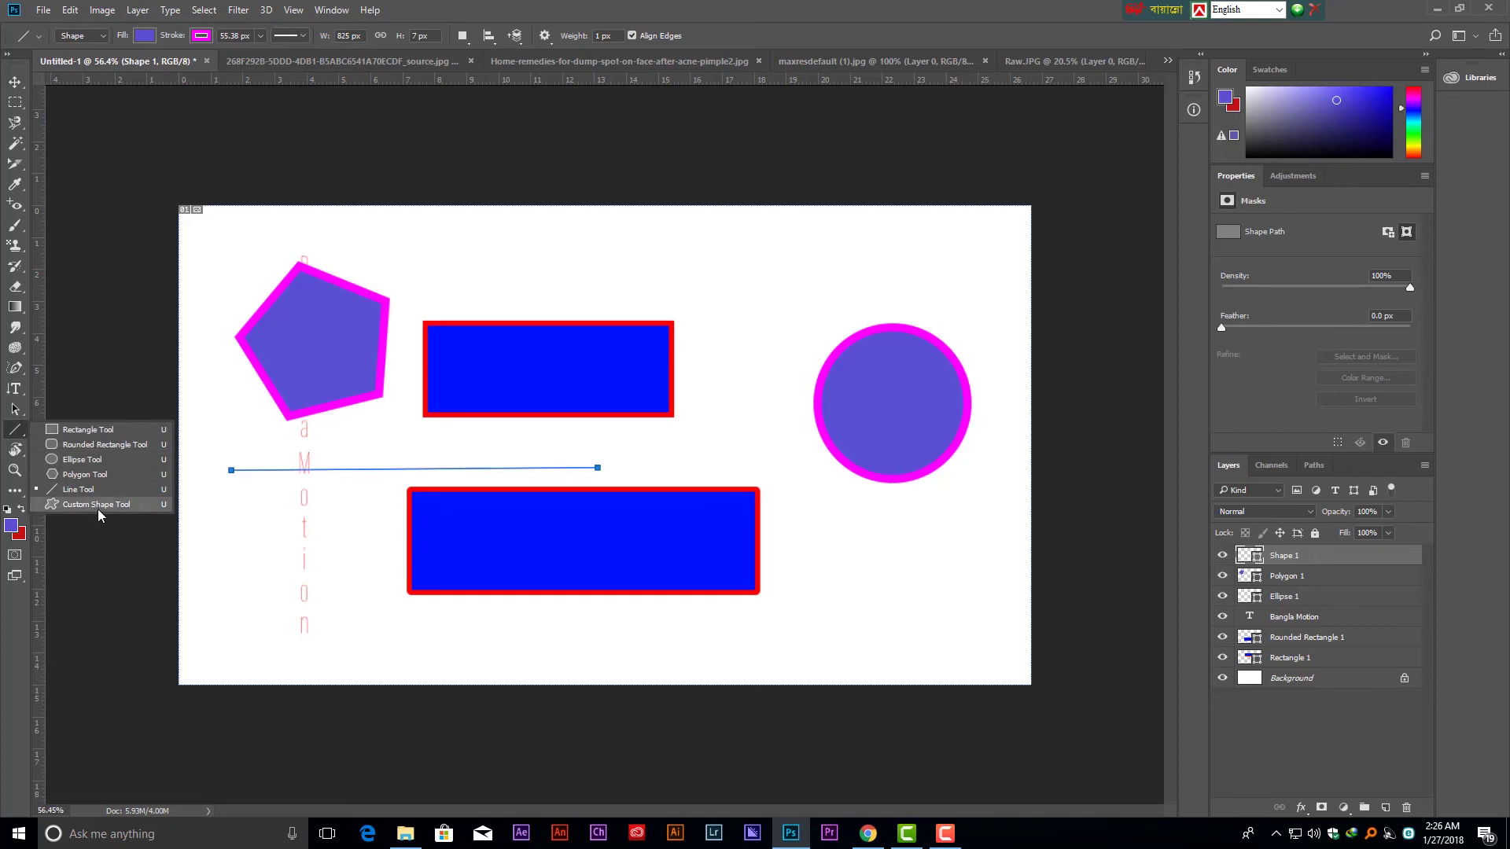
pyautogui.click(108, 504)
pyautogui.moveTo(700, 288); pyautogui.dragTo(815, 431)
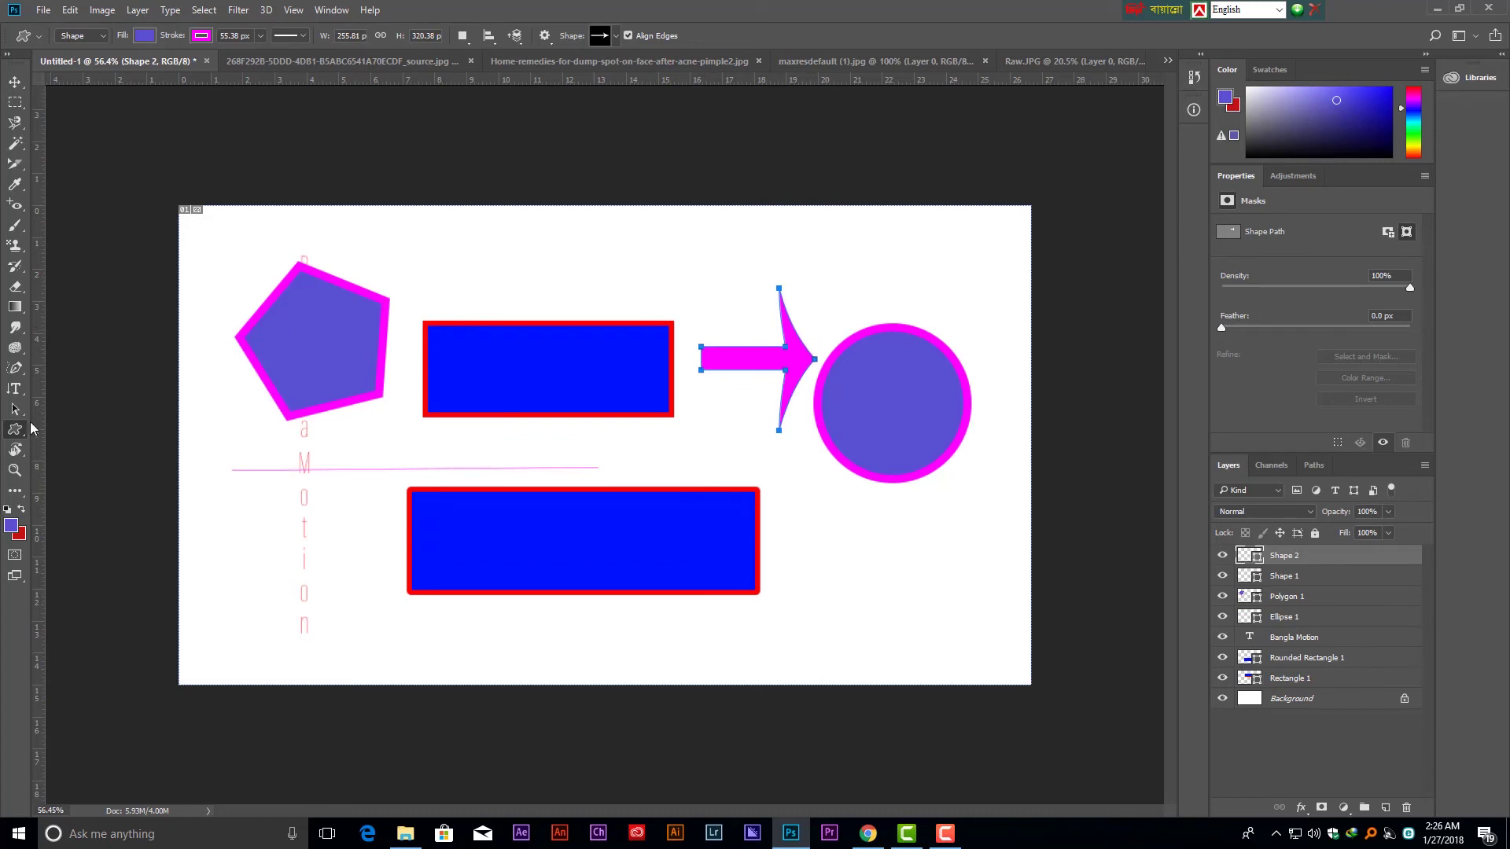
pyautogui.rightClick(22, 439)
pyautogui.click(81, 504)
# Zoom in and pan around the canvas with the Hand tool.
pyautogui.click(16, 450)
pyautogui.click(61, 455)
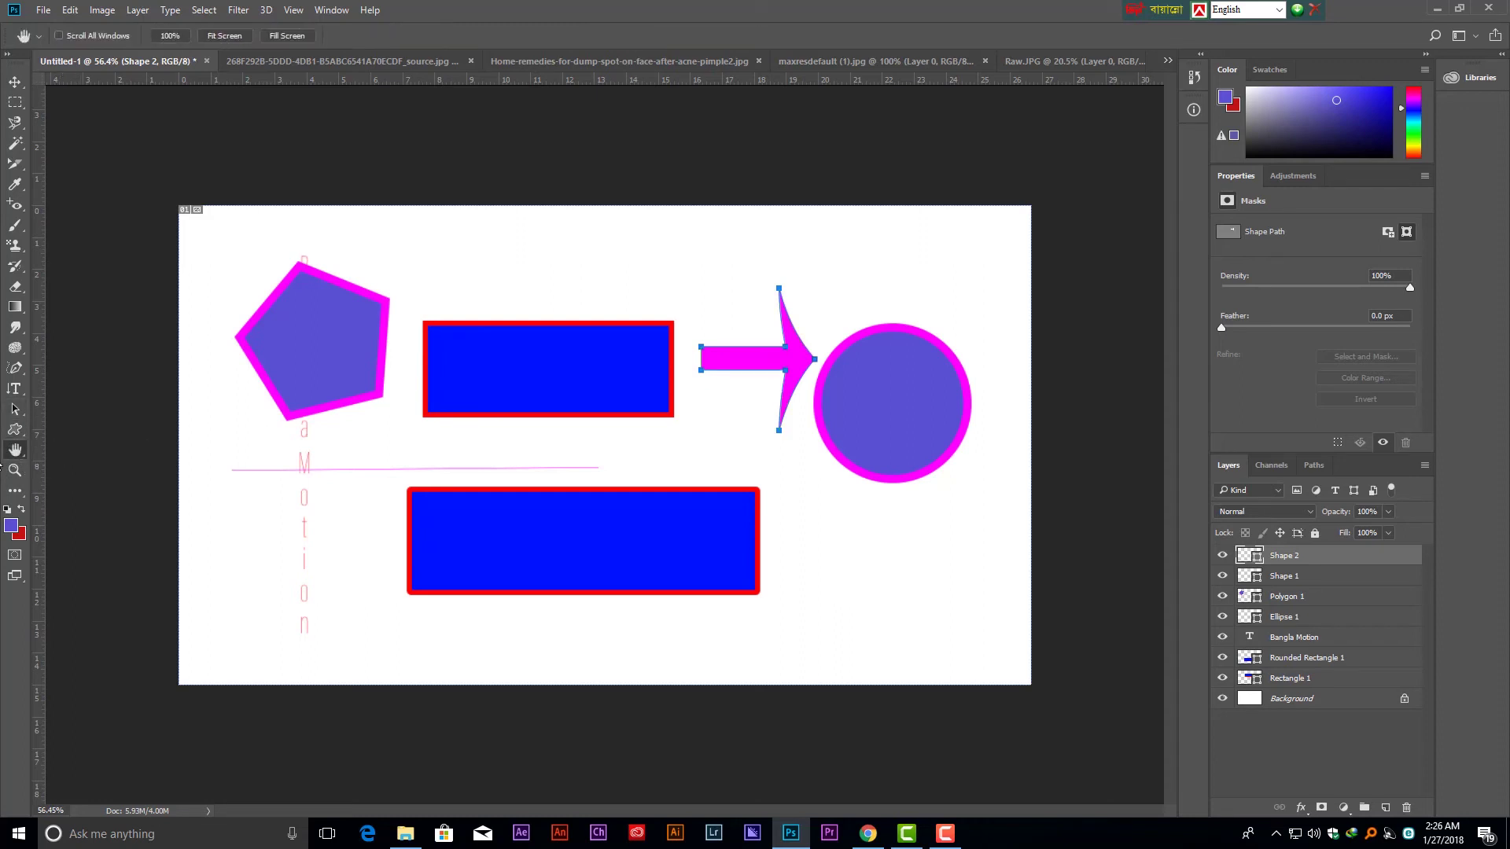
pyautogui.scroll(3, 520, 572)
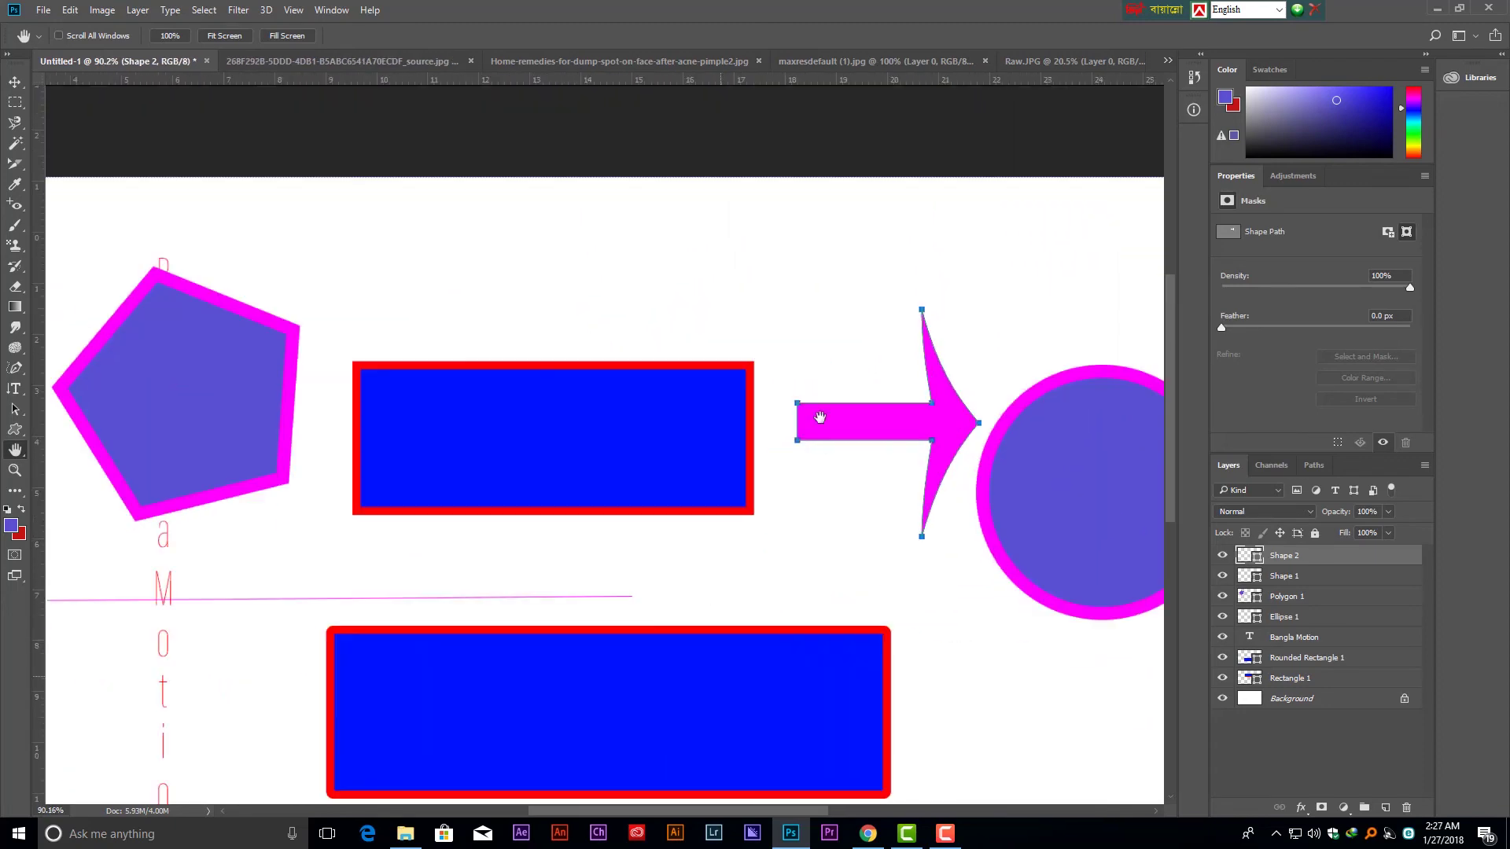
pyautogui.moveTo(626, 326)
pyautogui.mouseDown()
pyautogui.moveTo(1006, 497)
pyautogui.moveTo(529, 674)
pyautogui.moveTo(630, 479)
pyautogui.moveTo(647, 511)
pyautogui.mouseUp()
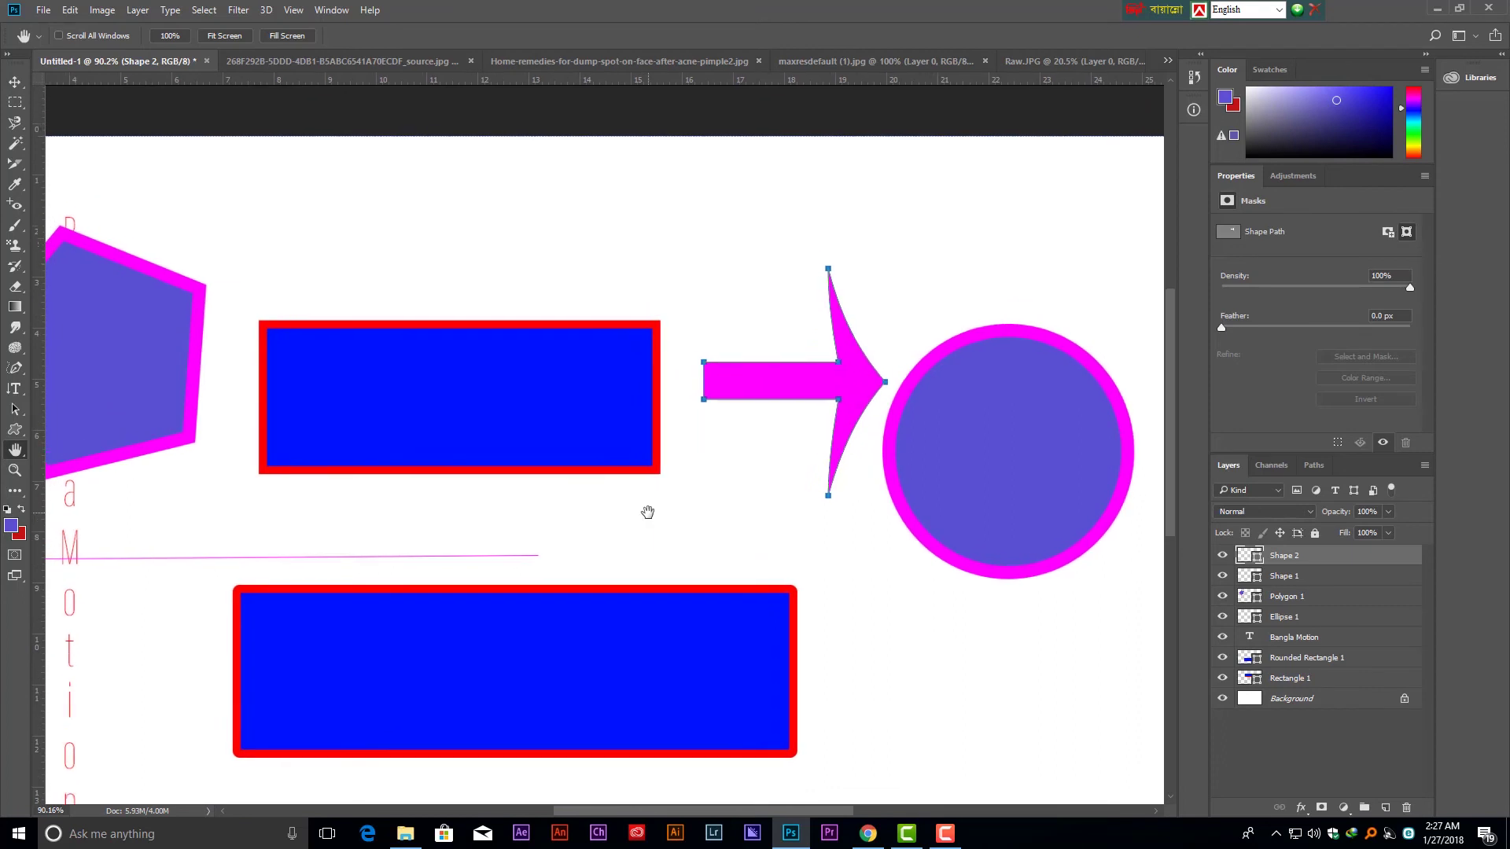
# Rotate the canvas view, undo the magenta arrow, and rotate back toward upright.
pyautogui.rightClick(23, 456)
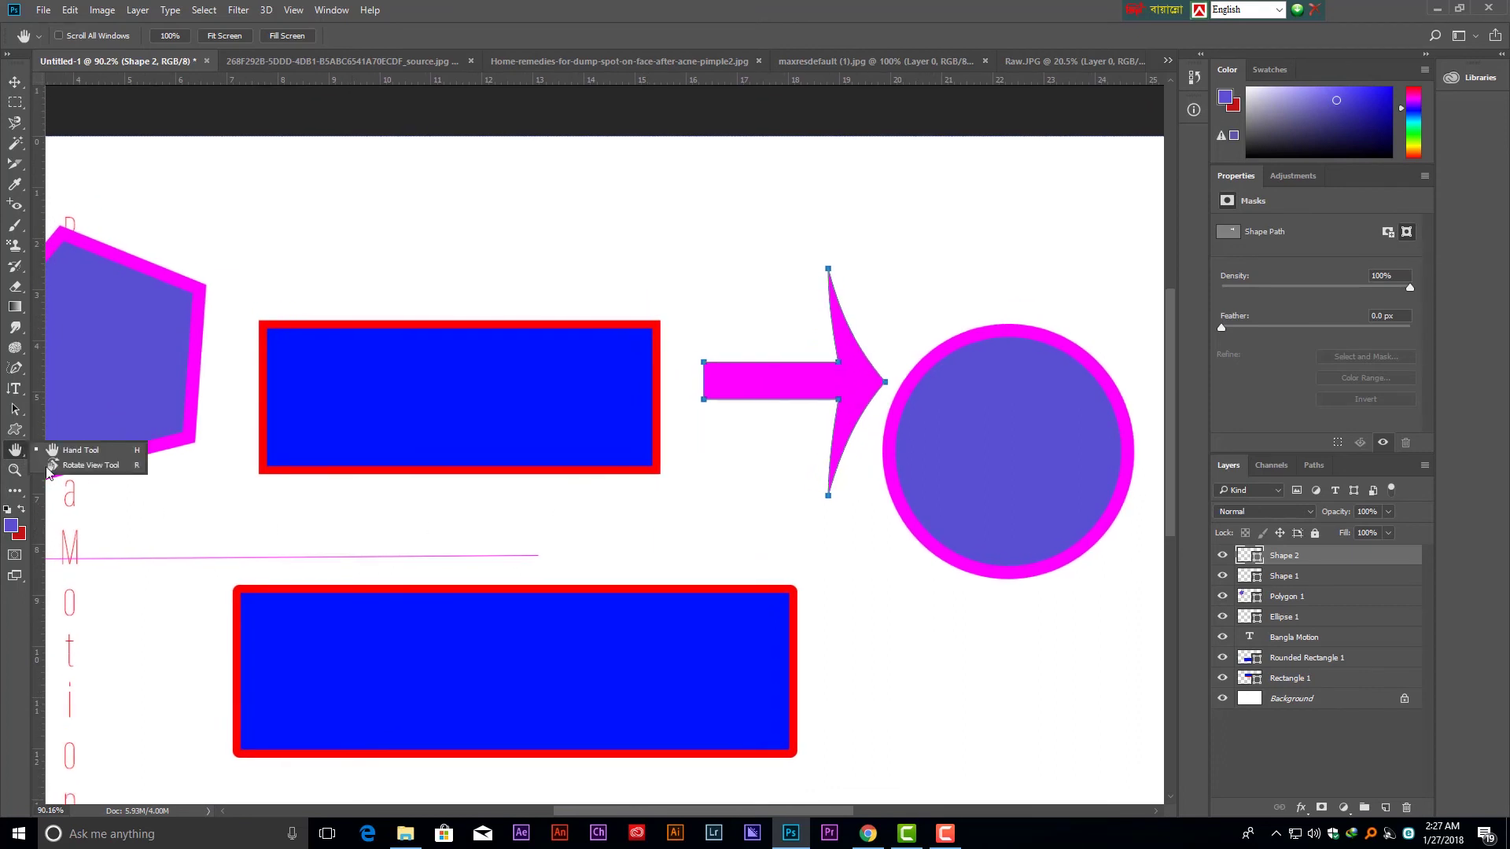
pyautogui.click(92, 465)
pyautogui.hotkey('ctrl', '0')
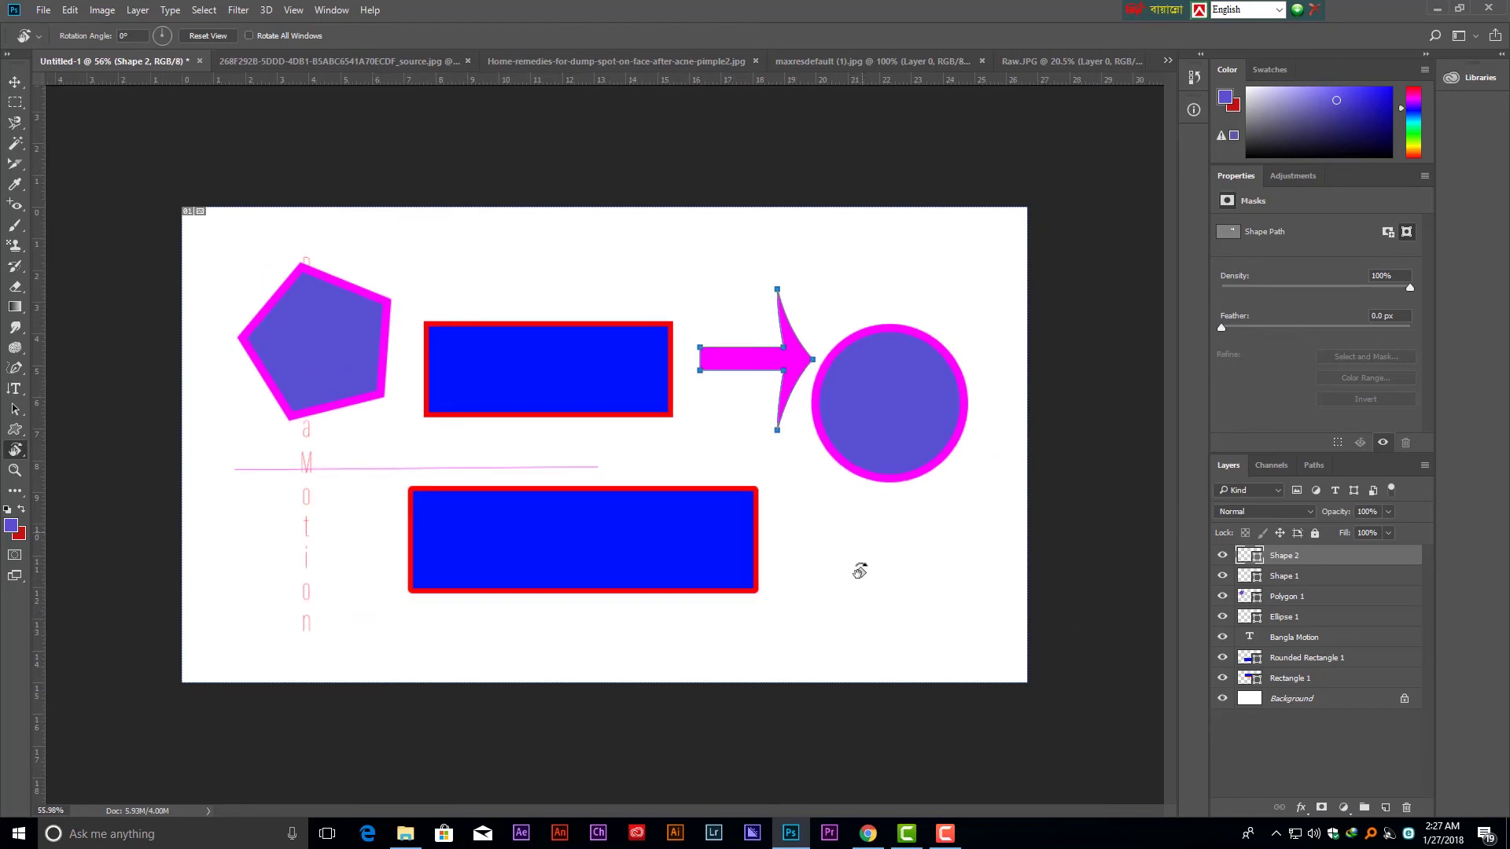
pyautogui.moveTo(783, 715); pyautogui.dragTo(883, 699)
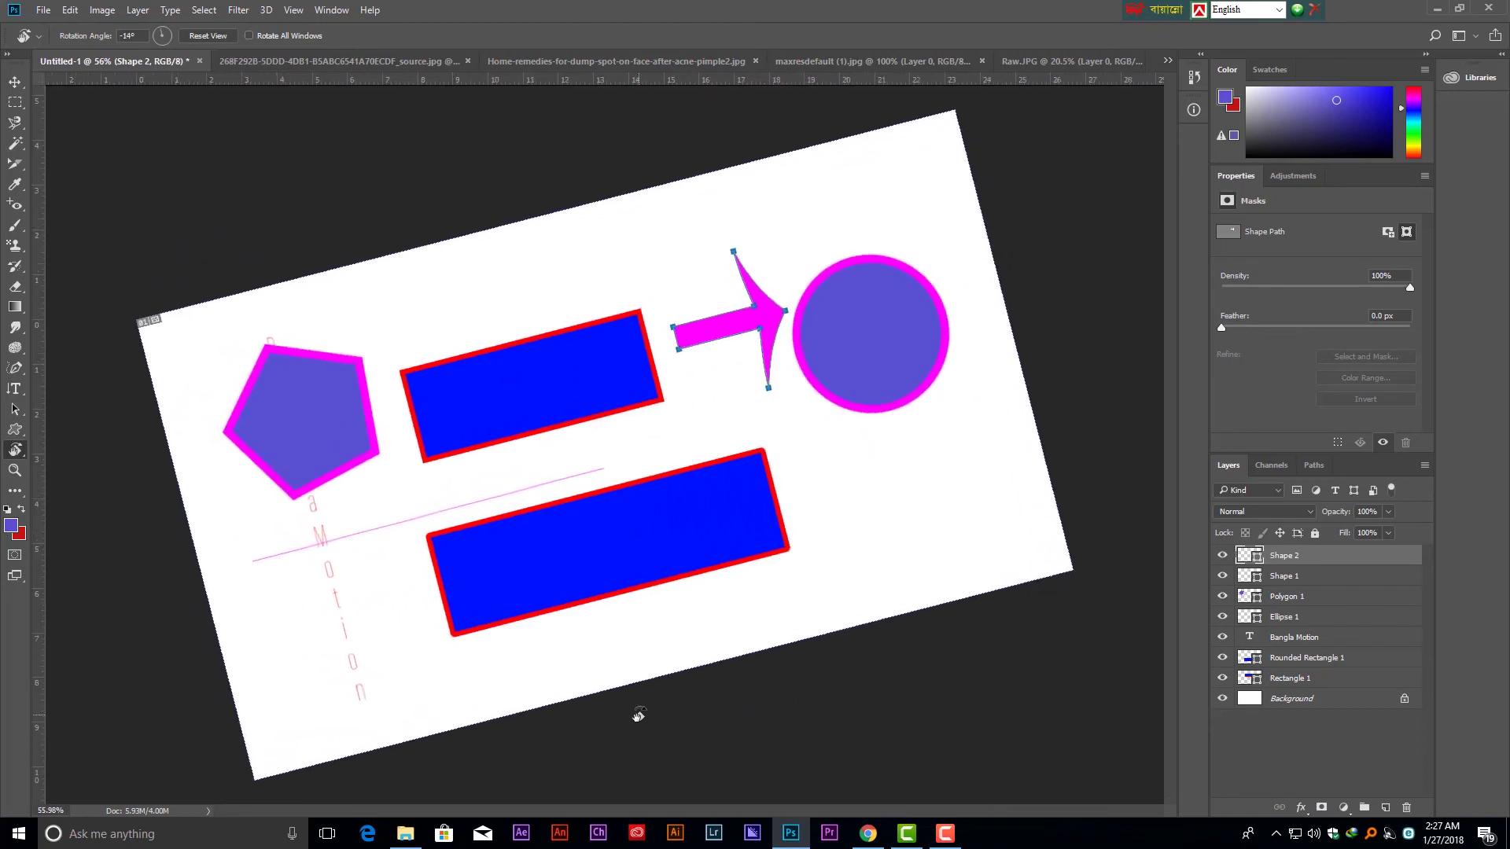
pyautogui.moveTo(570, 739); pyautogui.dragTo(433, 690)
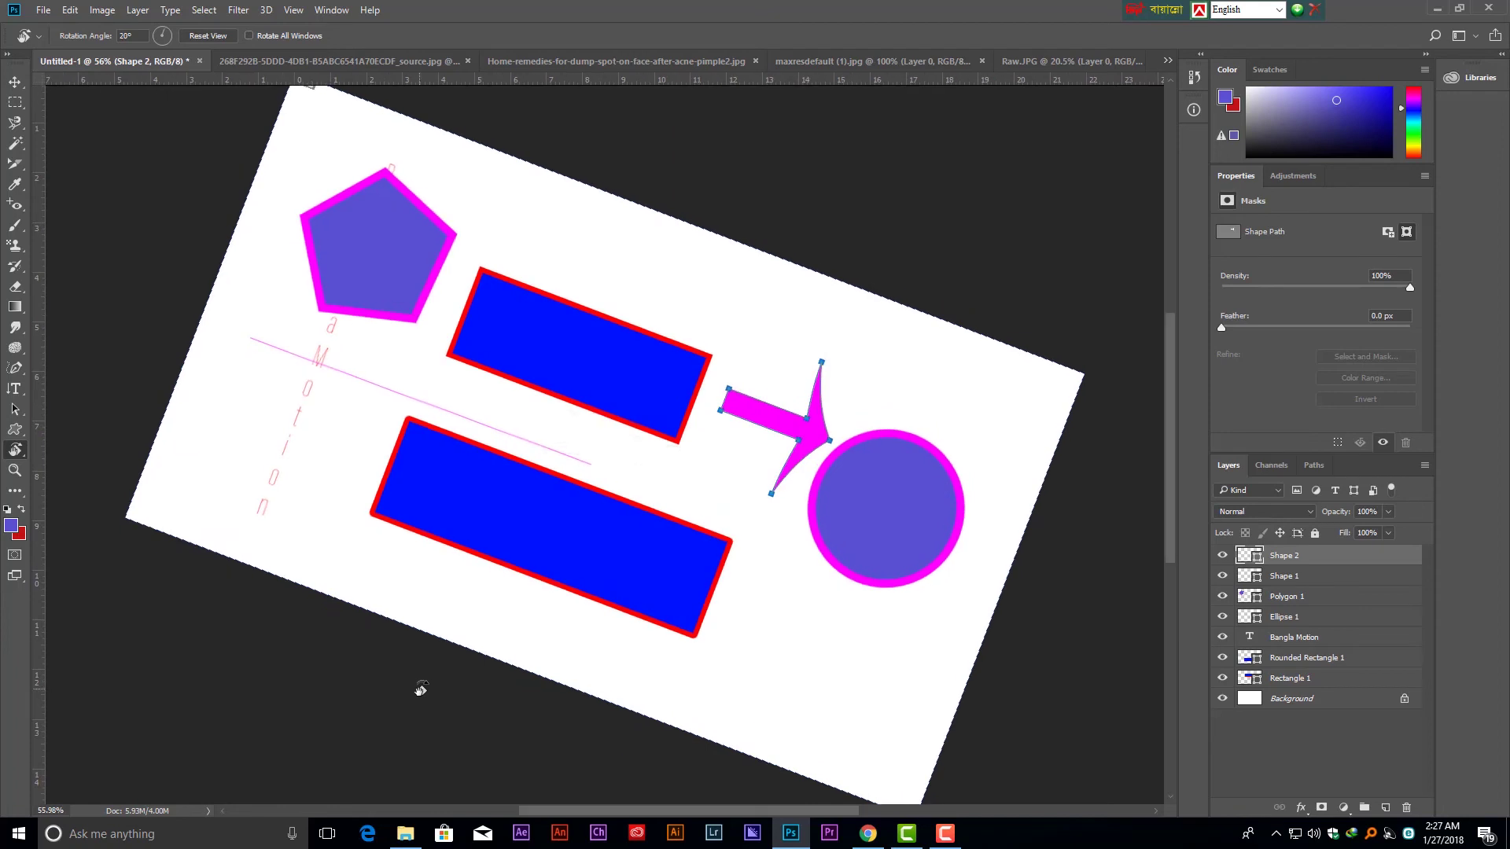
pyautogui.hotkey('ctrl', 'z')
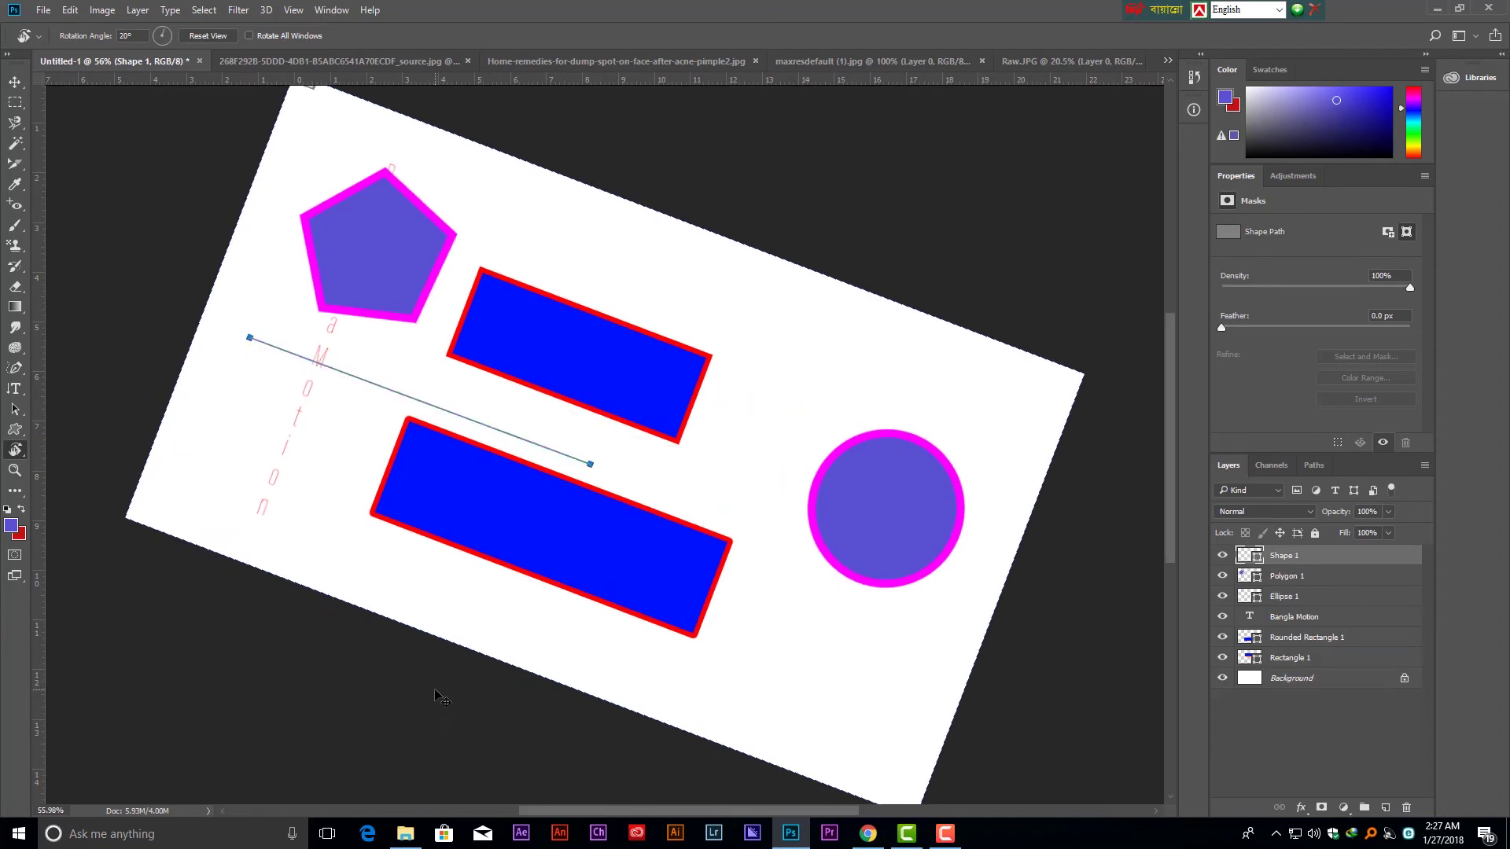
pyautogui.moveTo(125, 685); pyautogui.dragTo(338, 736)
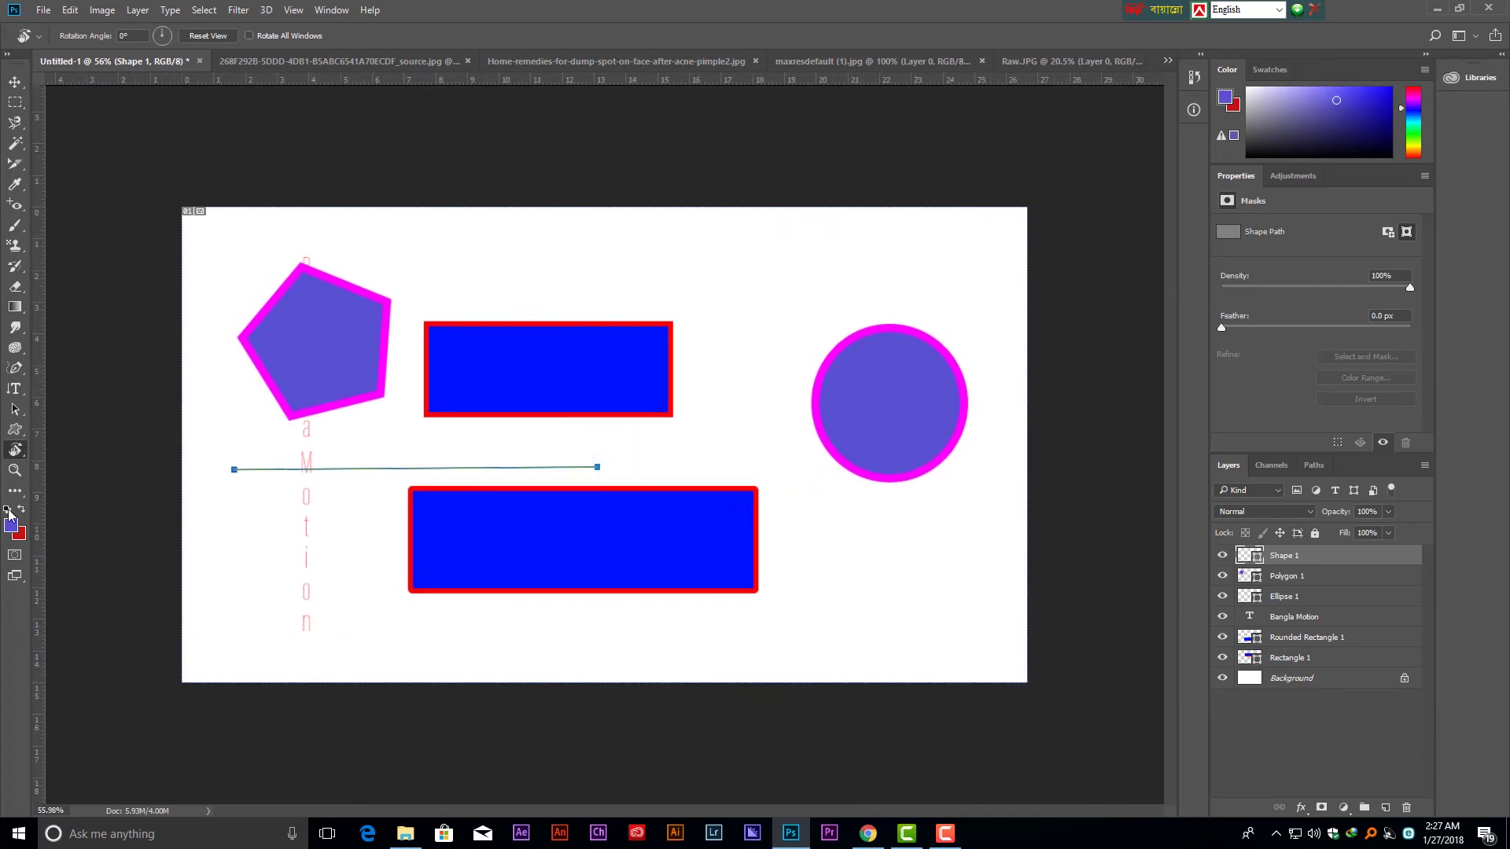
pyautogui.click(15, 471)
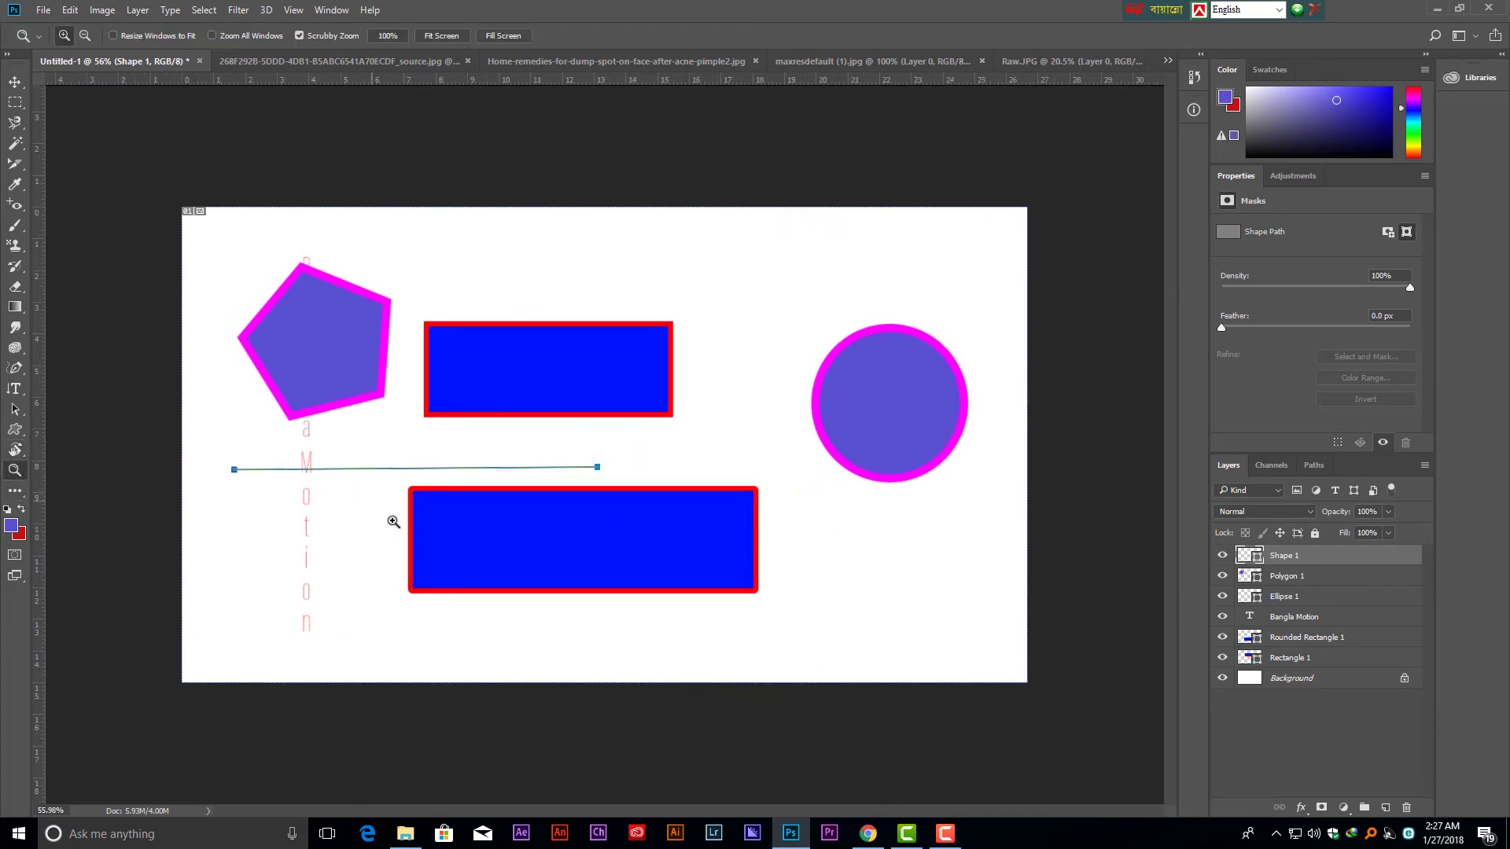
pyautogui.moveTo(398, 529); pyautogui.dragTo(394, 543)
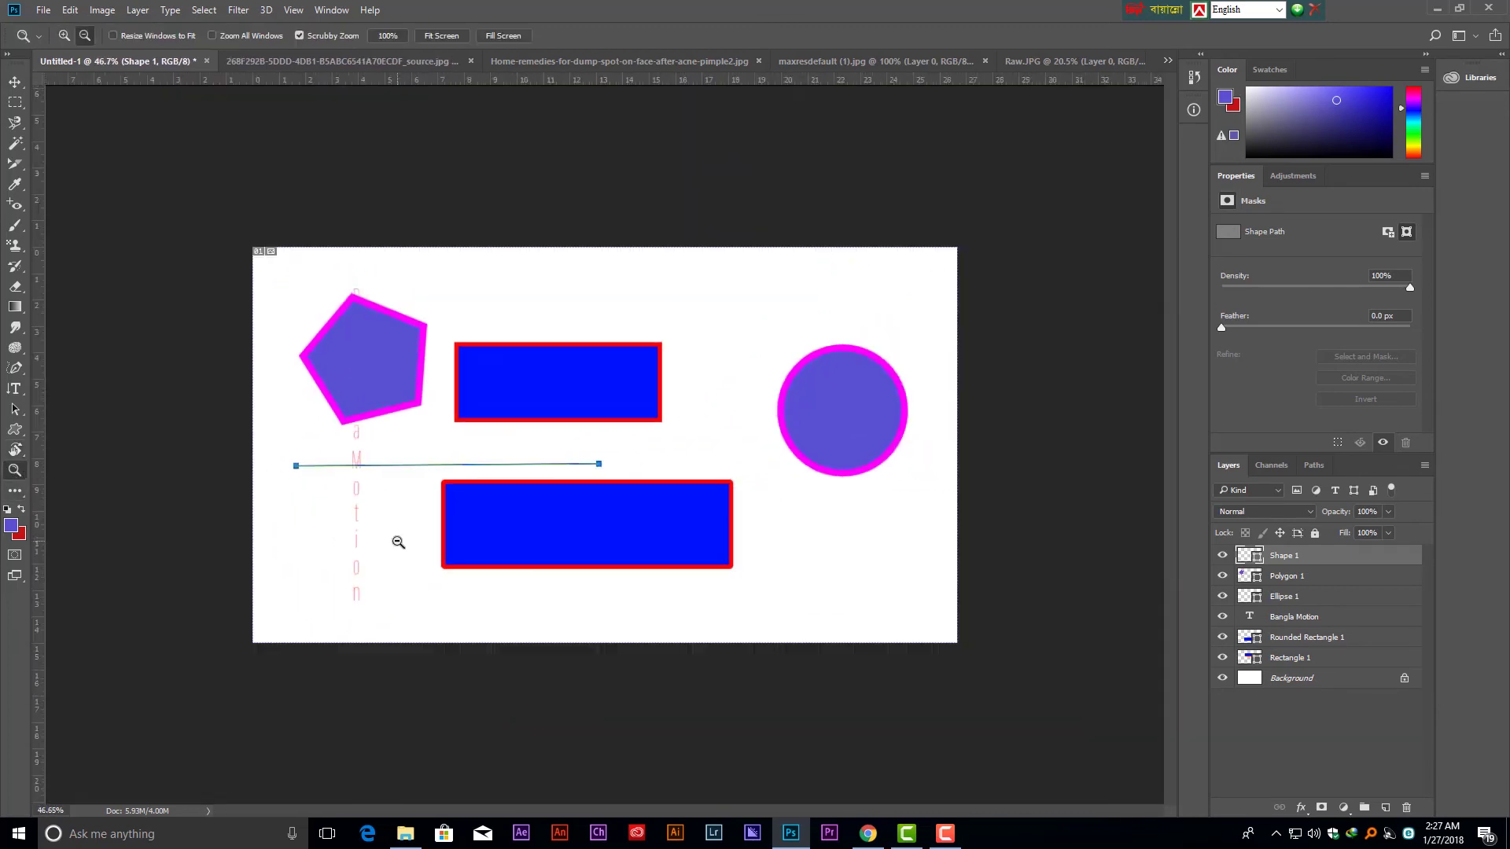
pyautogui.press('alt')
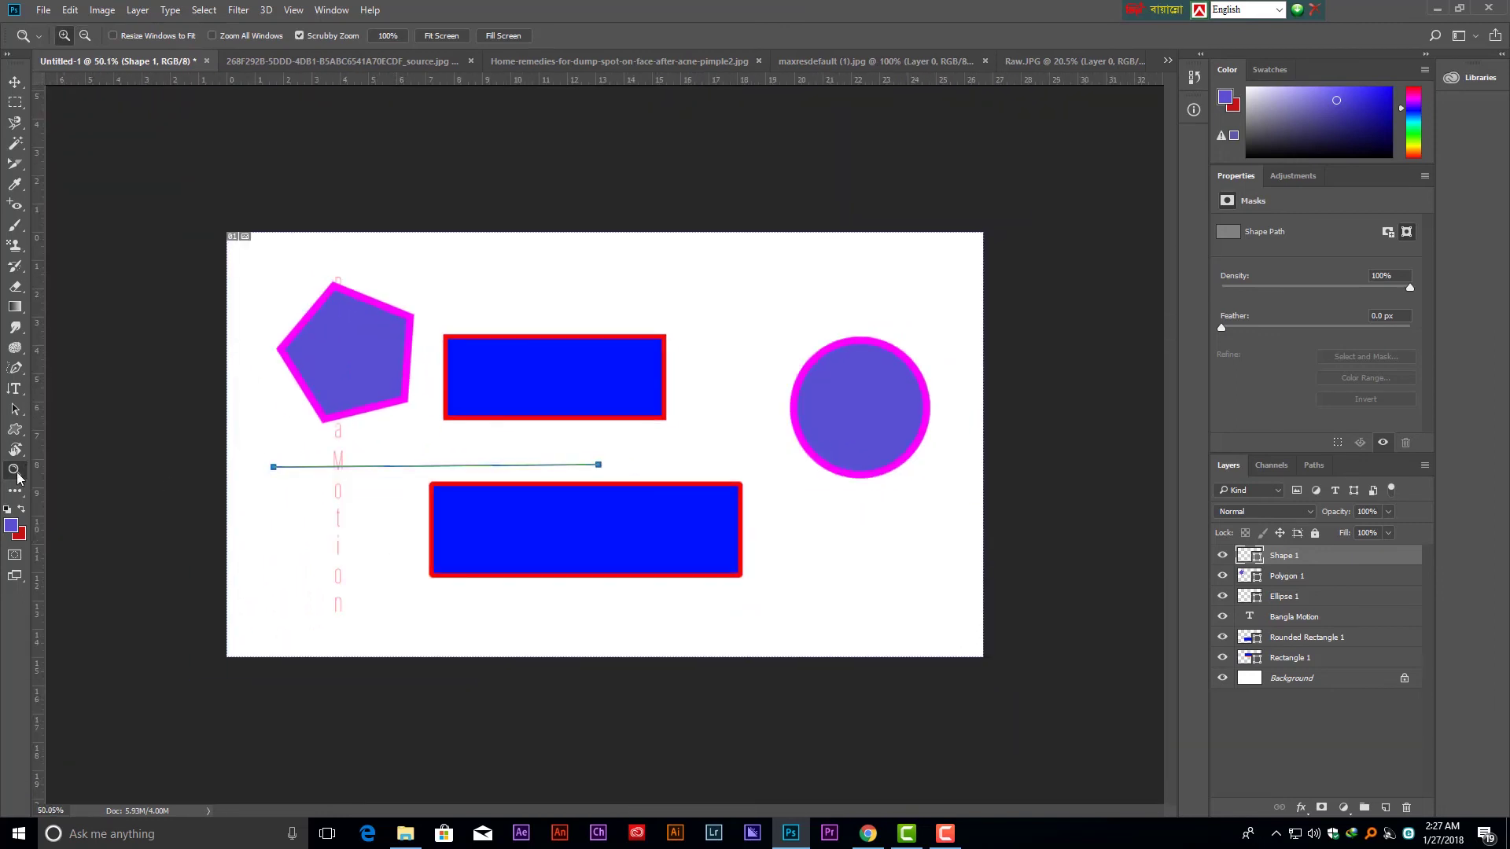
pyautogui.moveTo(590, 529); pyautogui.dragTo(633, 453)
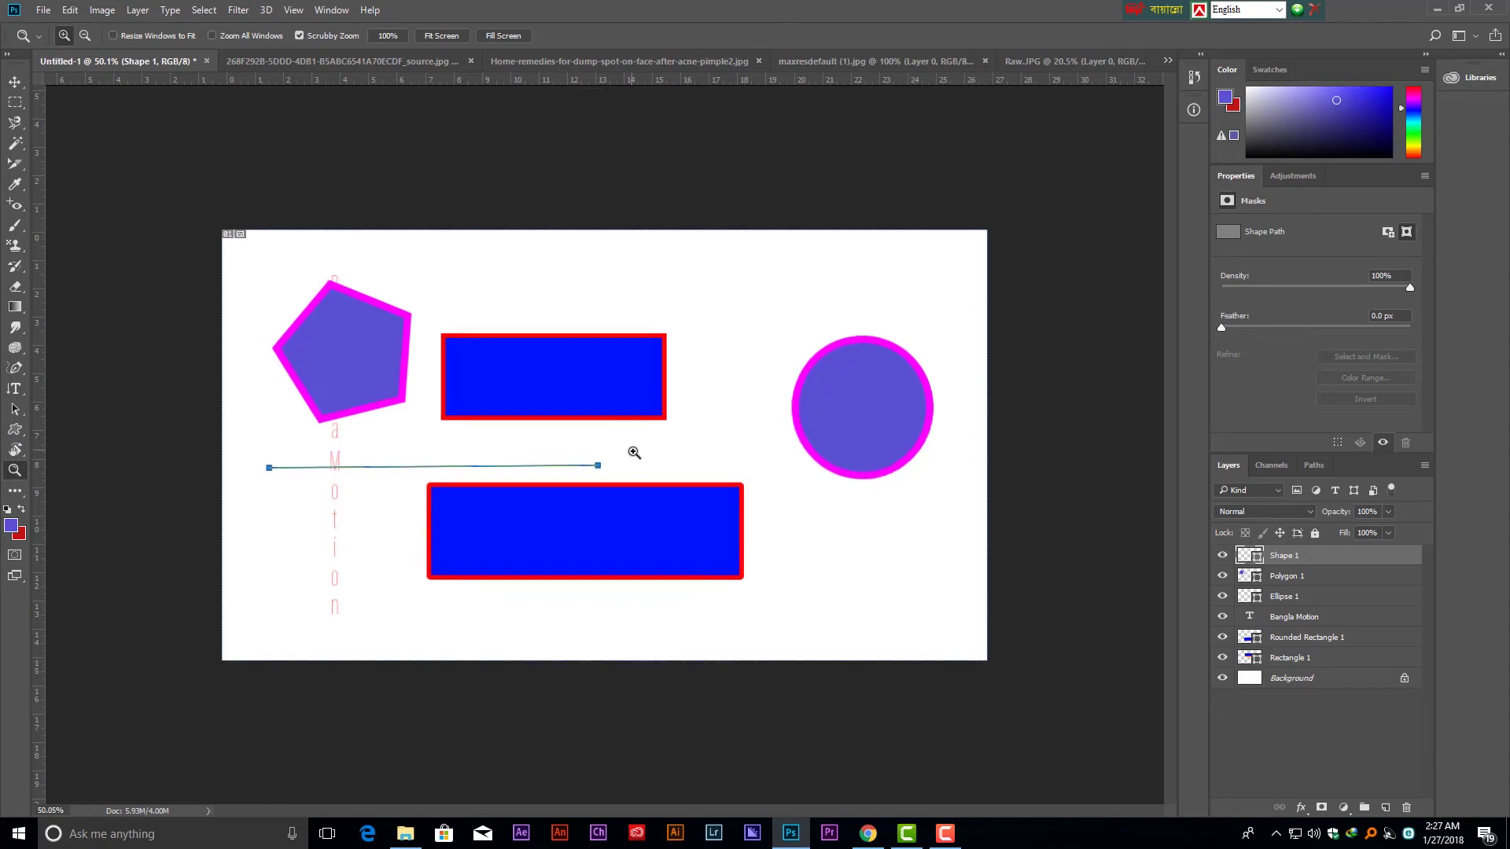
pyautogui.click(634, 460)
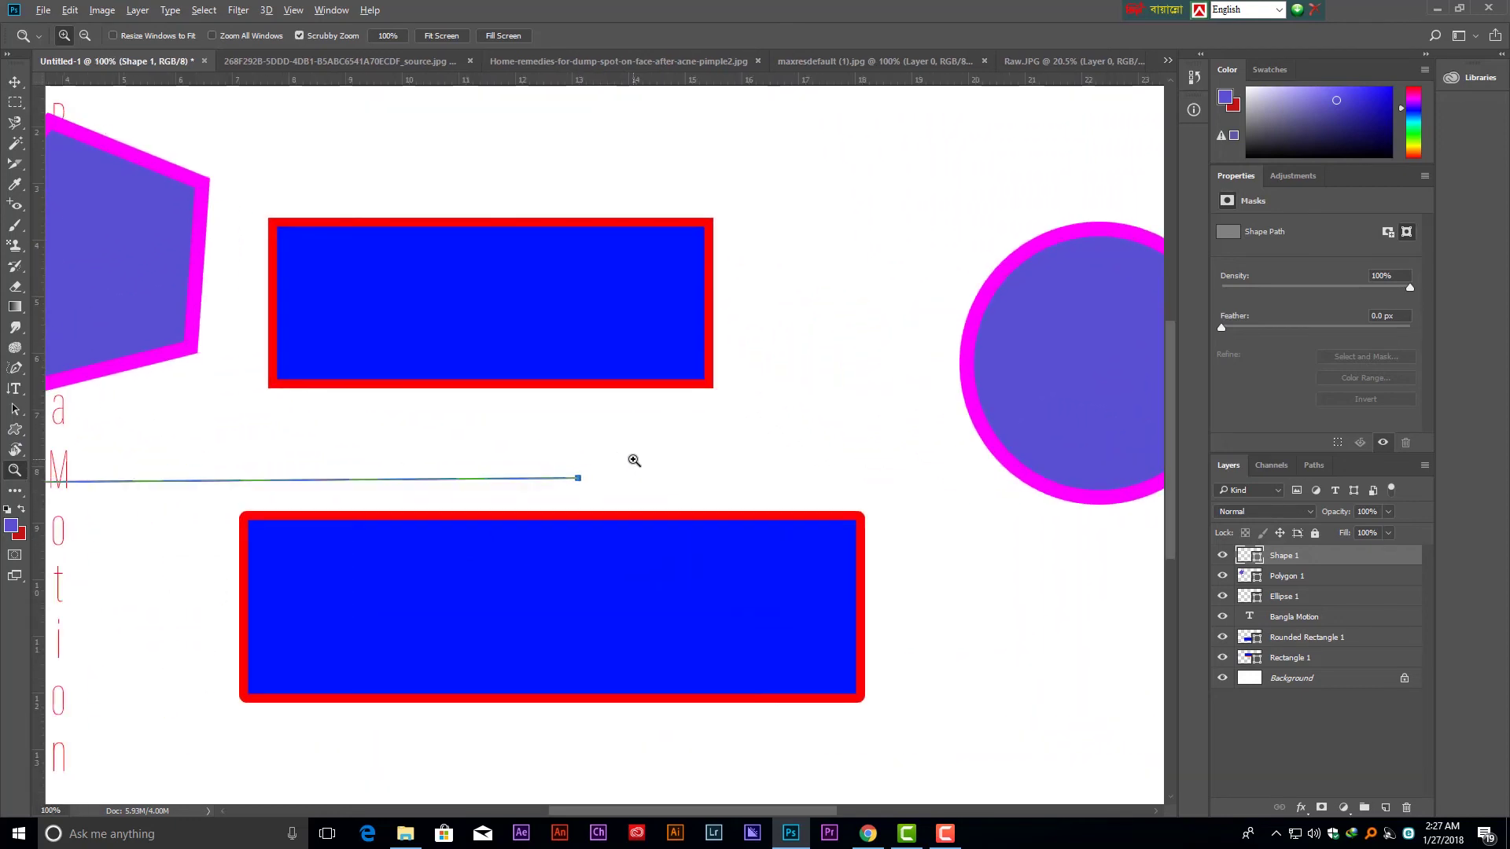
pyautogui.press('alt')
pyautogui.keyDown('alt'); pyautogui.click(634, 460); pyautogui.keyUp('alt')
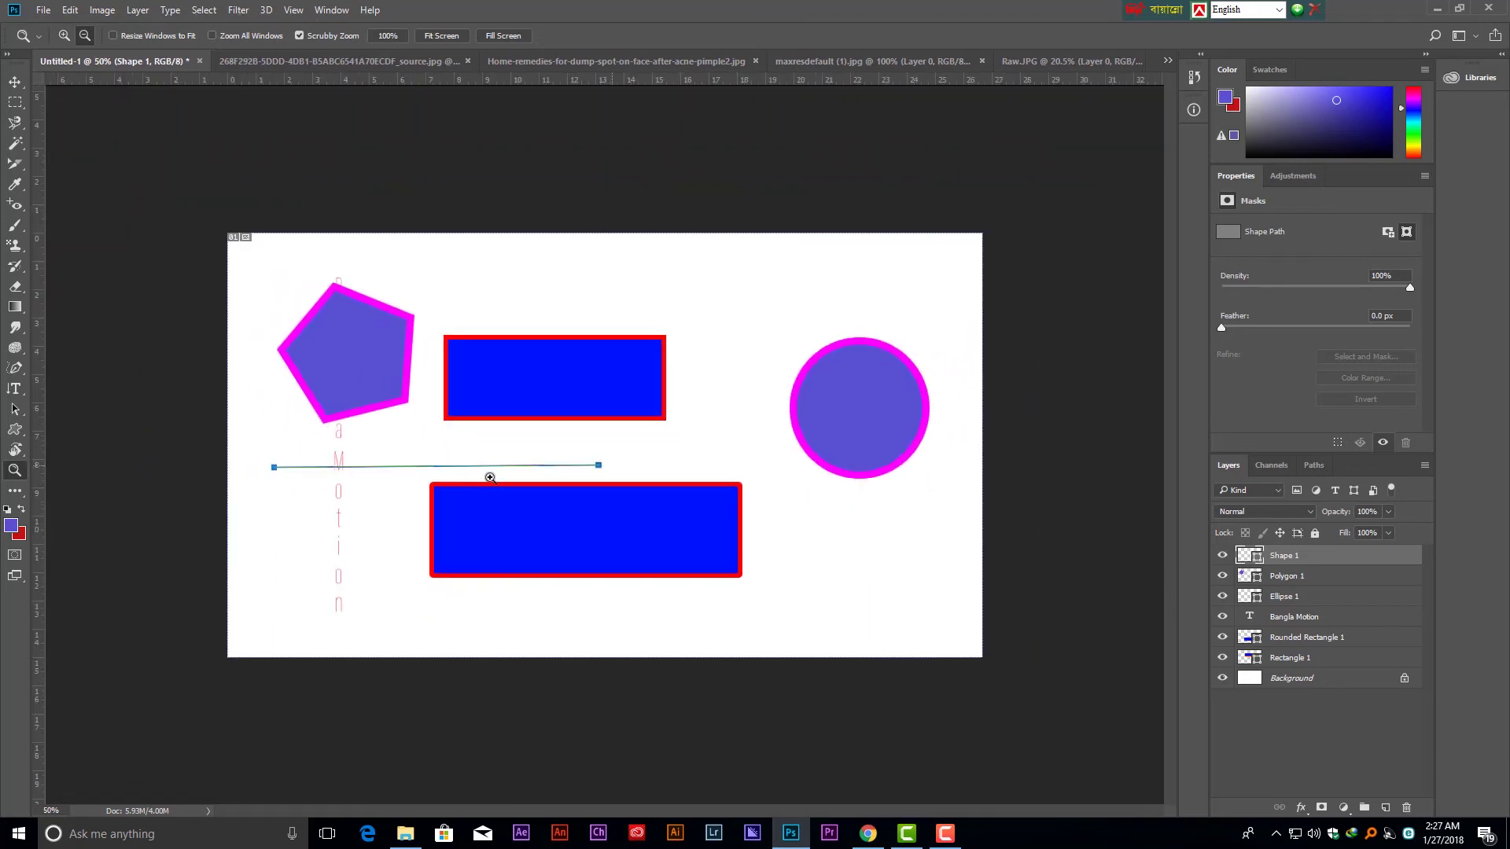
# Open Customize Toolbar, close it, and switch to the Move tool with V.
pyautogui.click(13, 494)
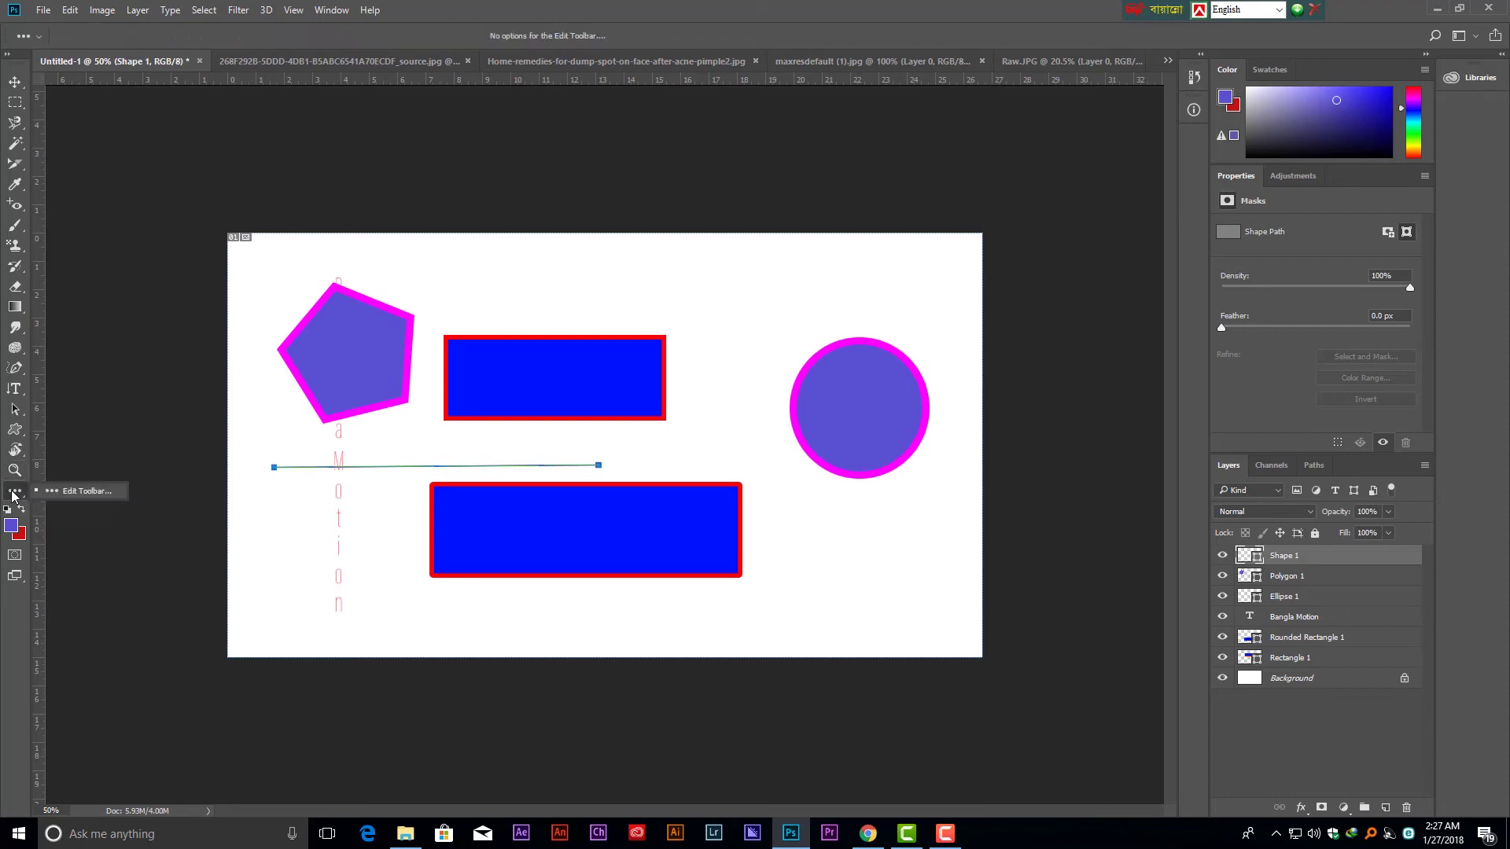
pyautogui.click(88, 491)
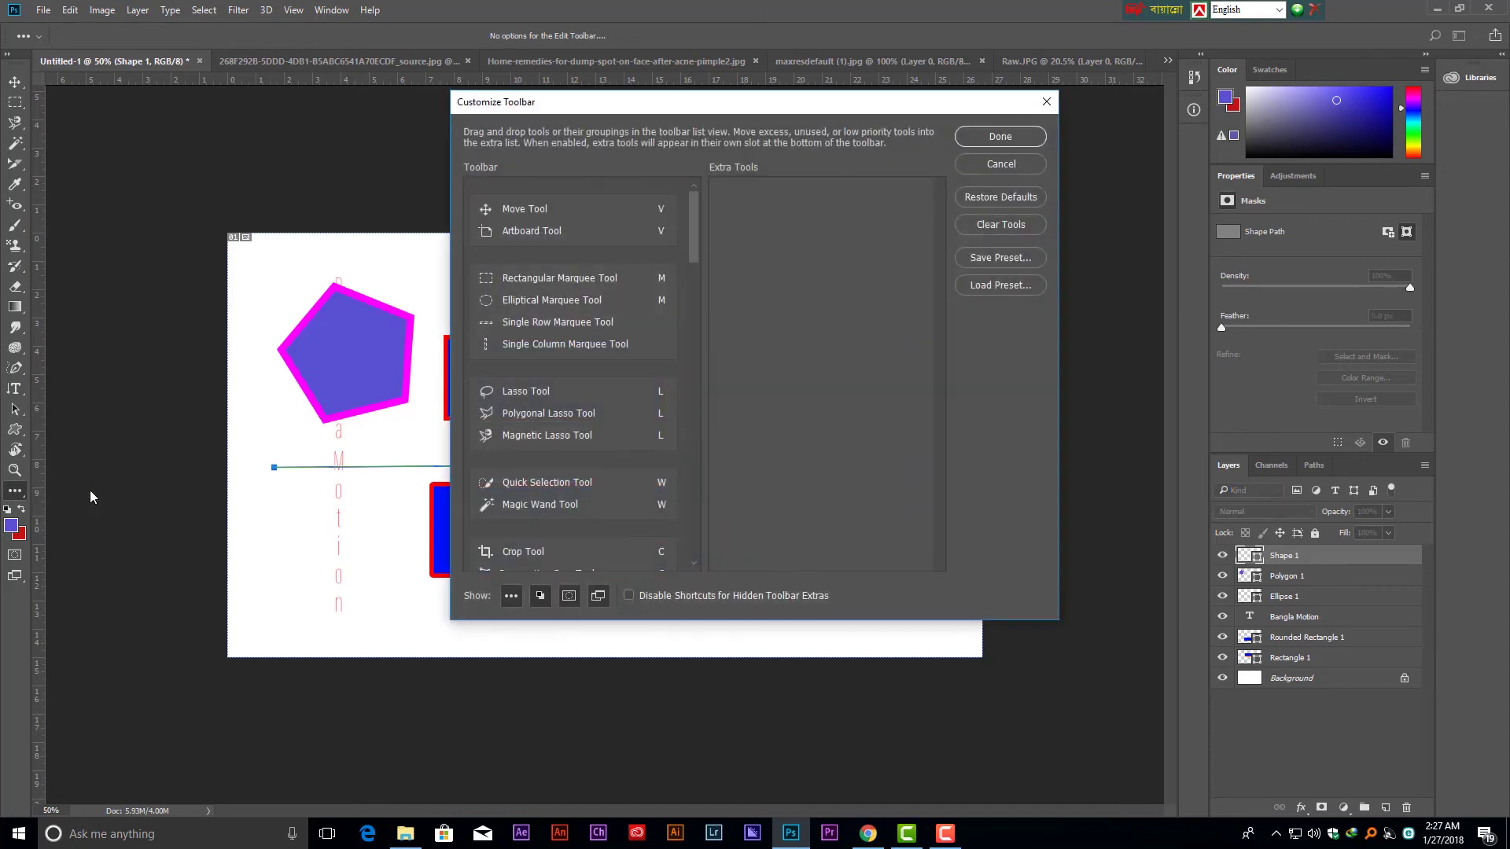
pyautogui.moveTo(834, 116); pyautogui.dragTo(676, 136)
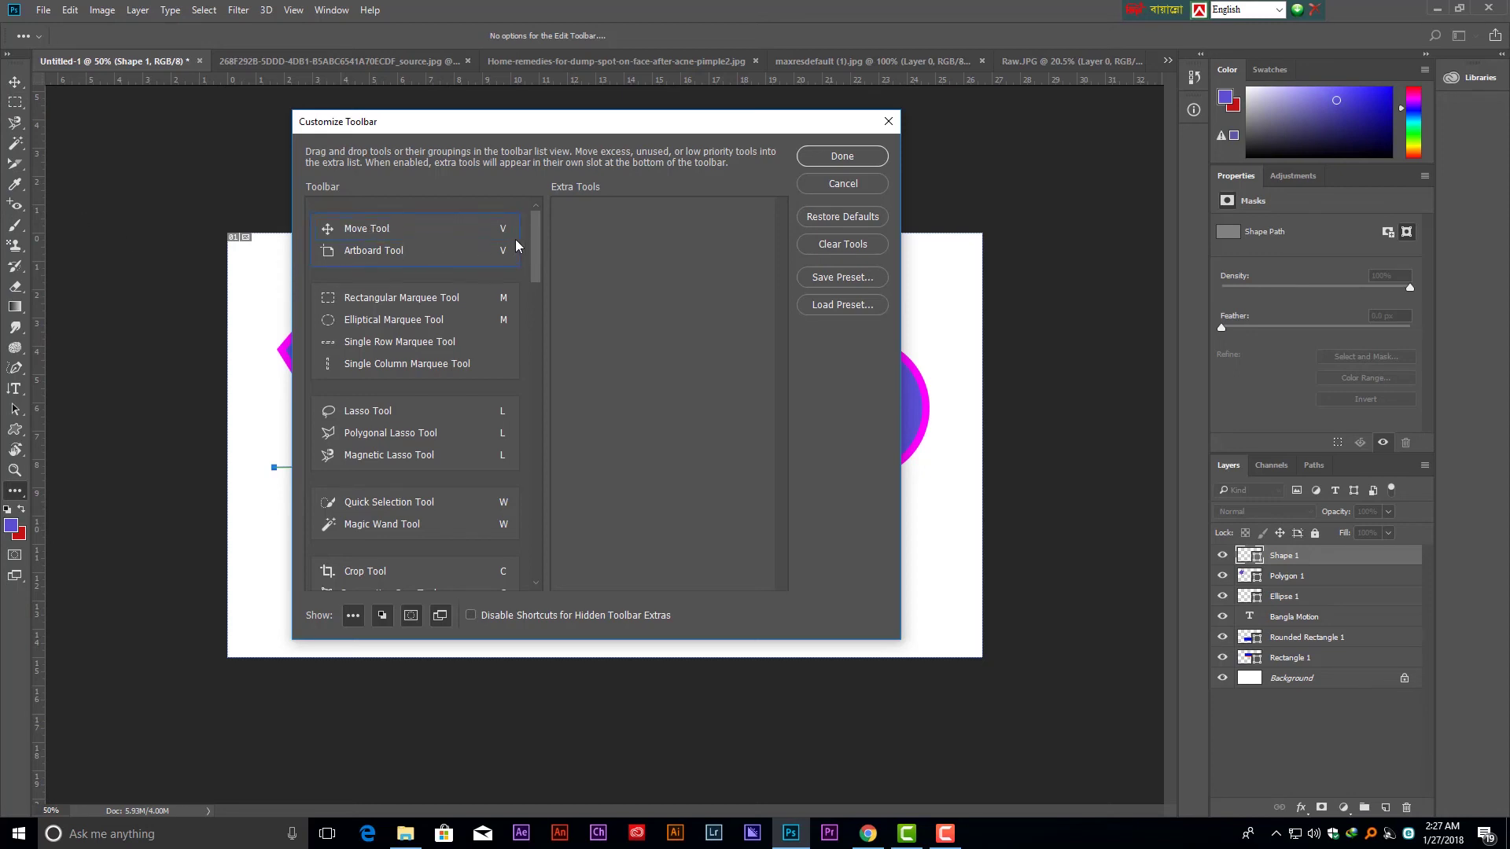
pyautogui.click(871, 189)
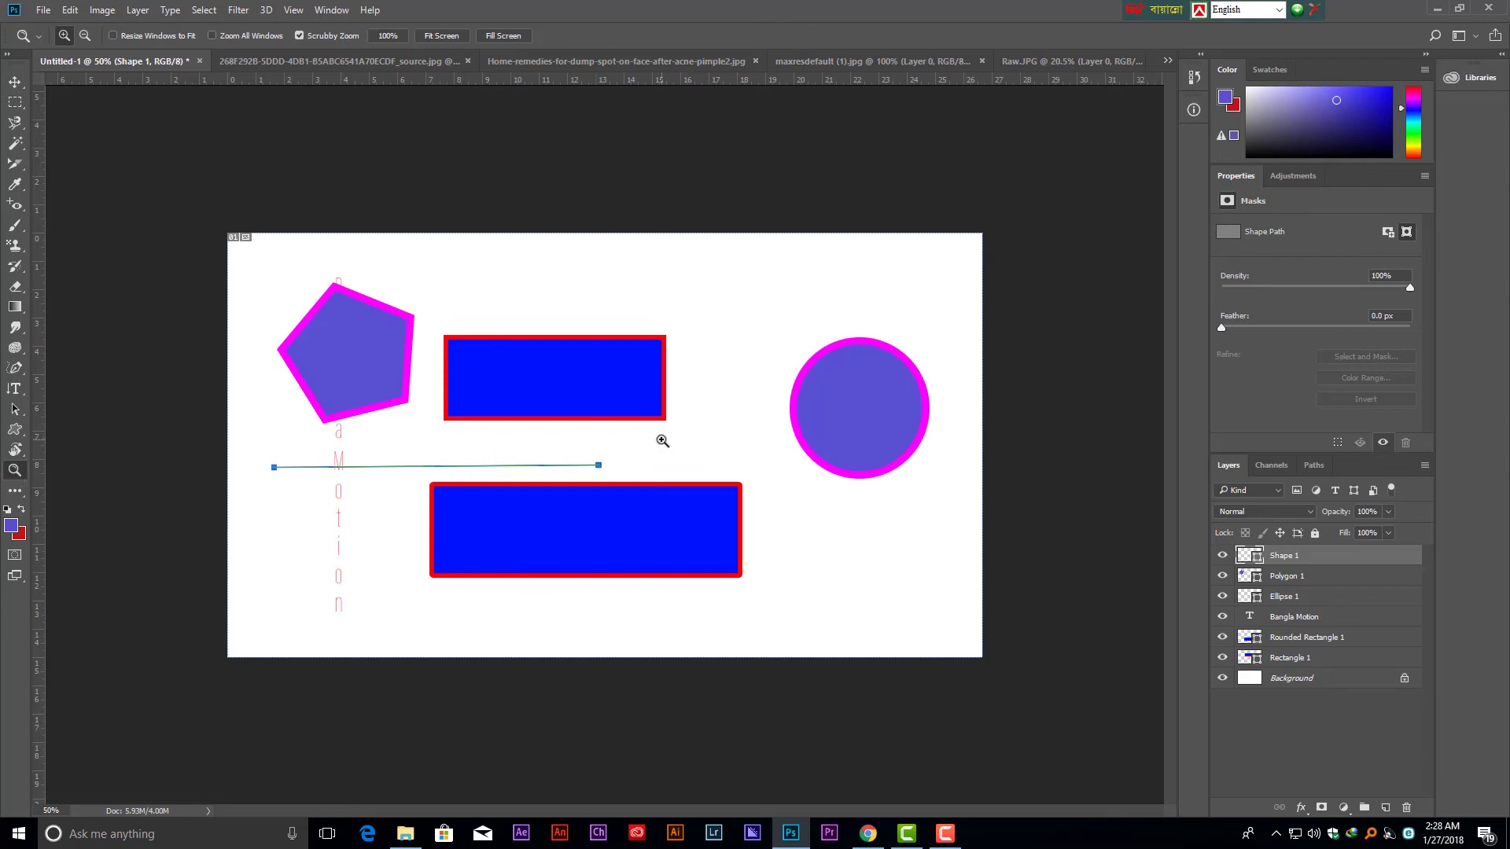
pyautogui.press('v')
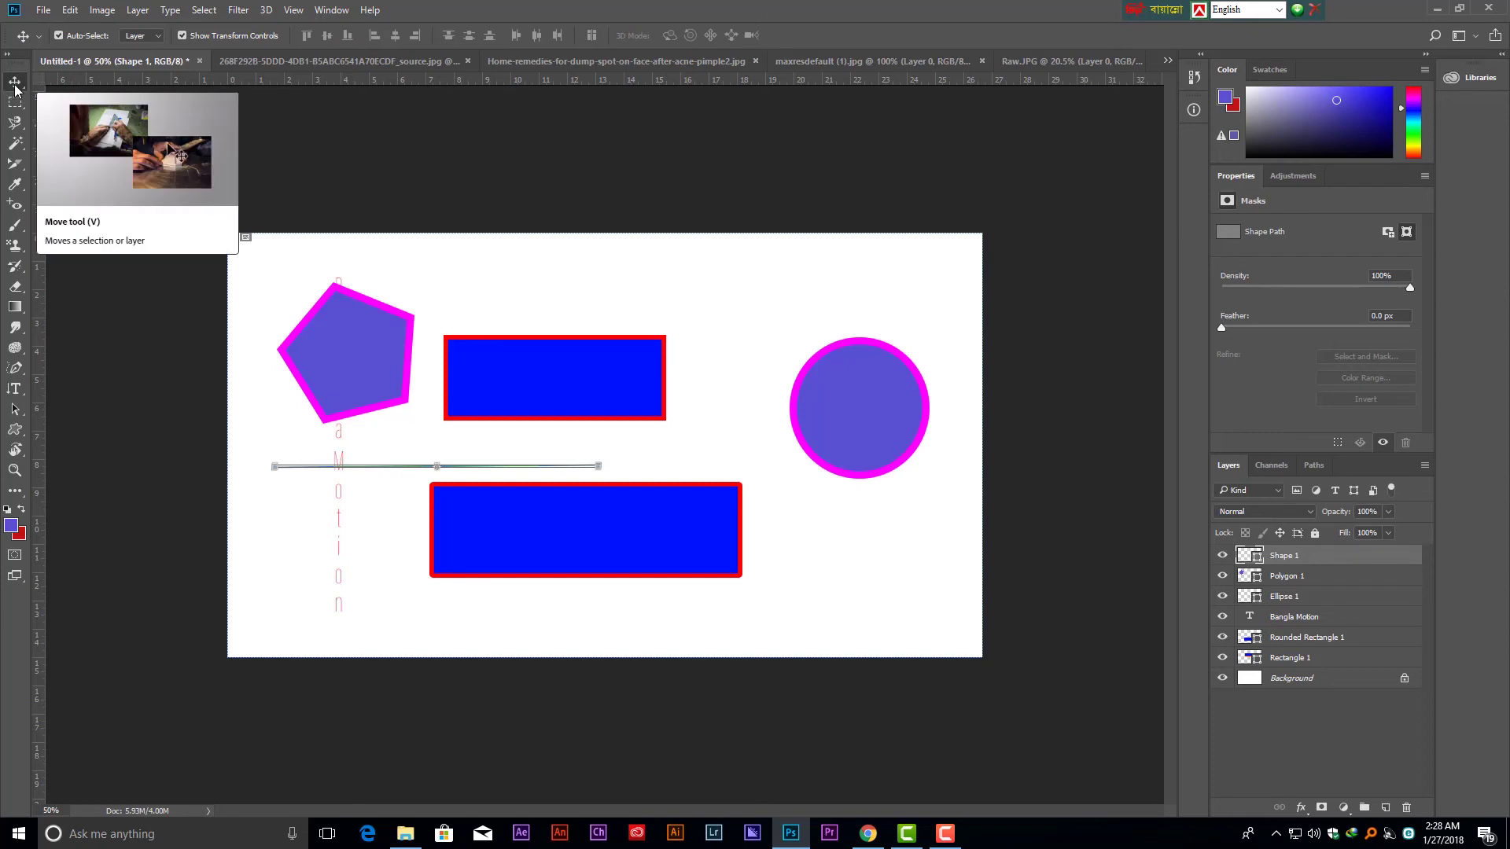
# Reopen Customize Toolbar and confirm the Move tool's new shortcut A.
pyautogui.rightClick(15, 82)
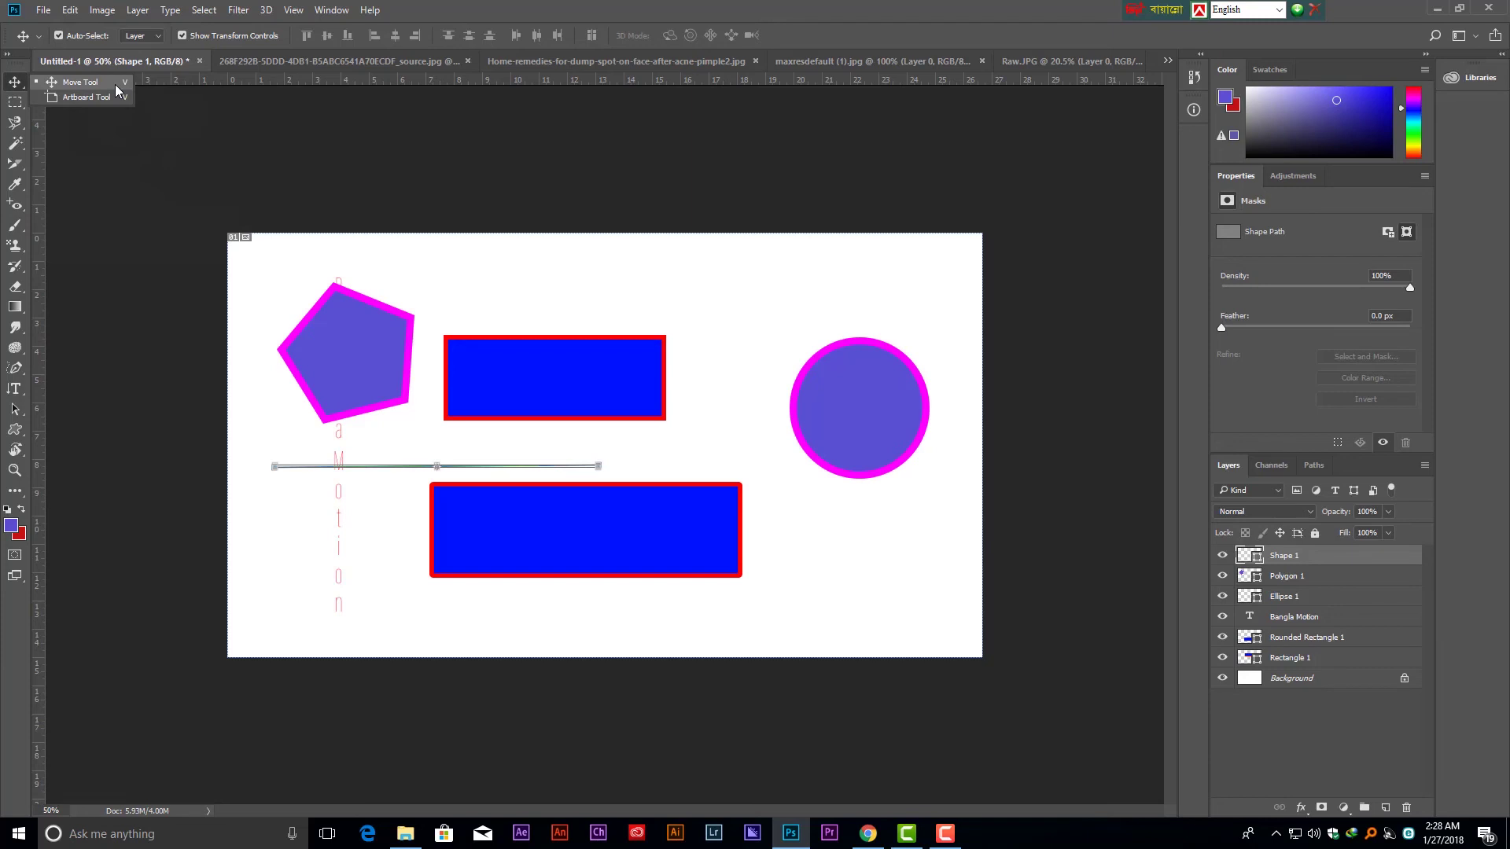
pyautogui.click(15, 491)
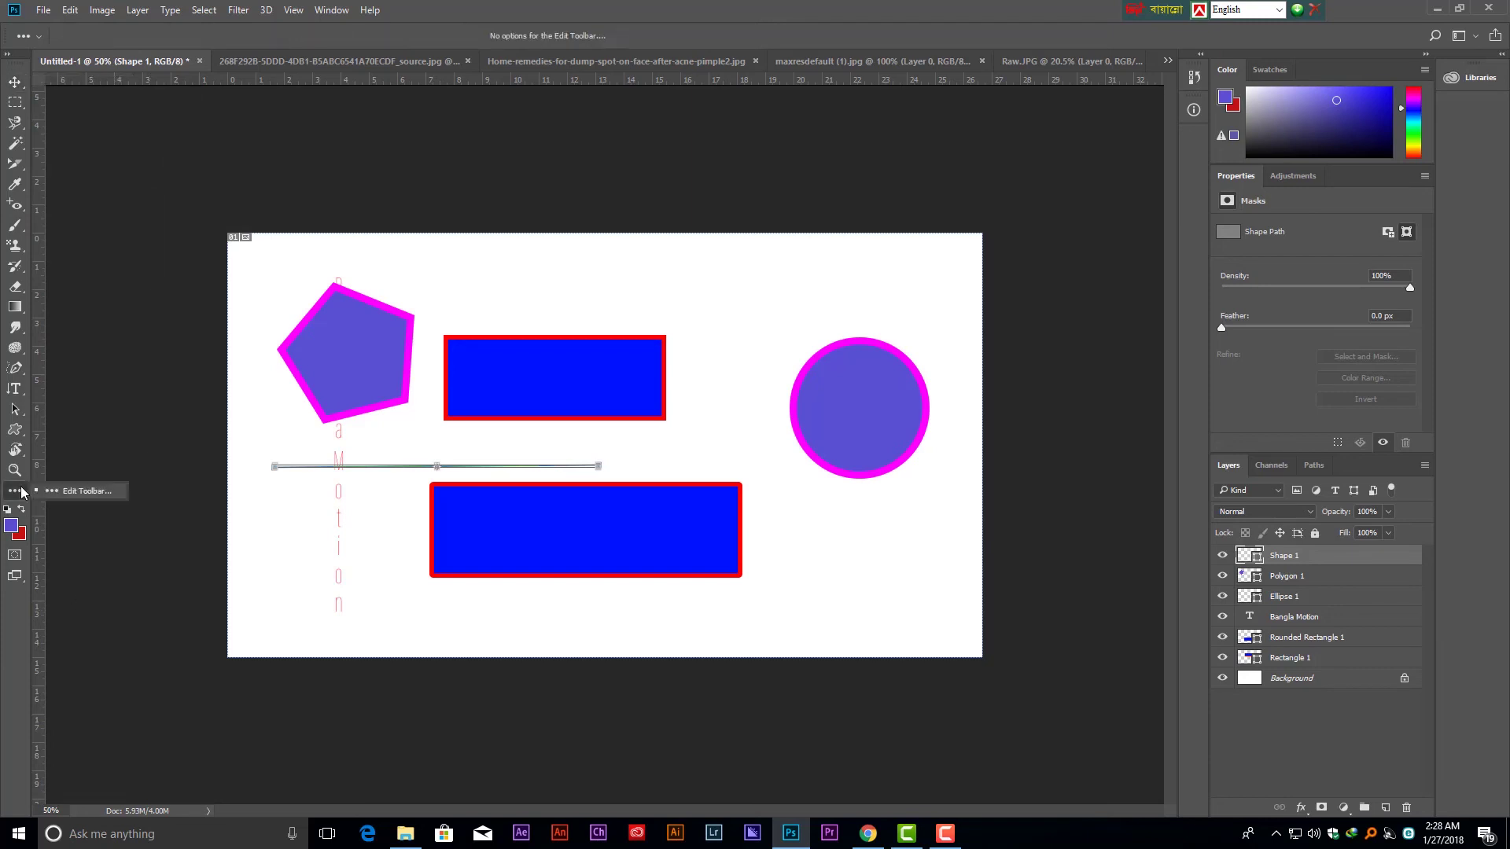
pyautogui.click(86, 492)
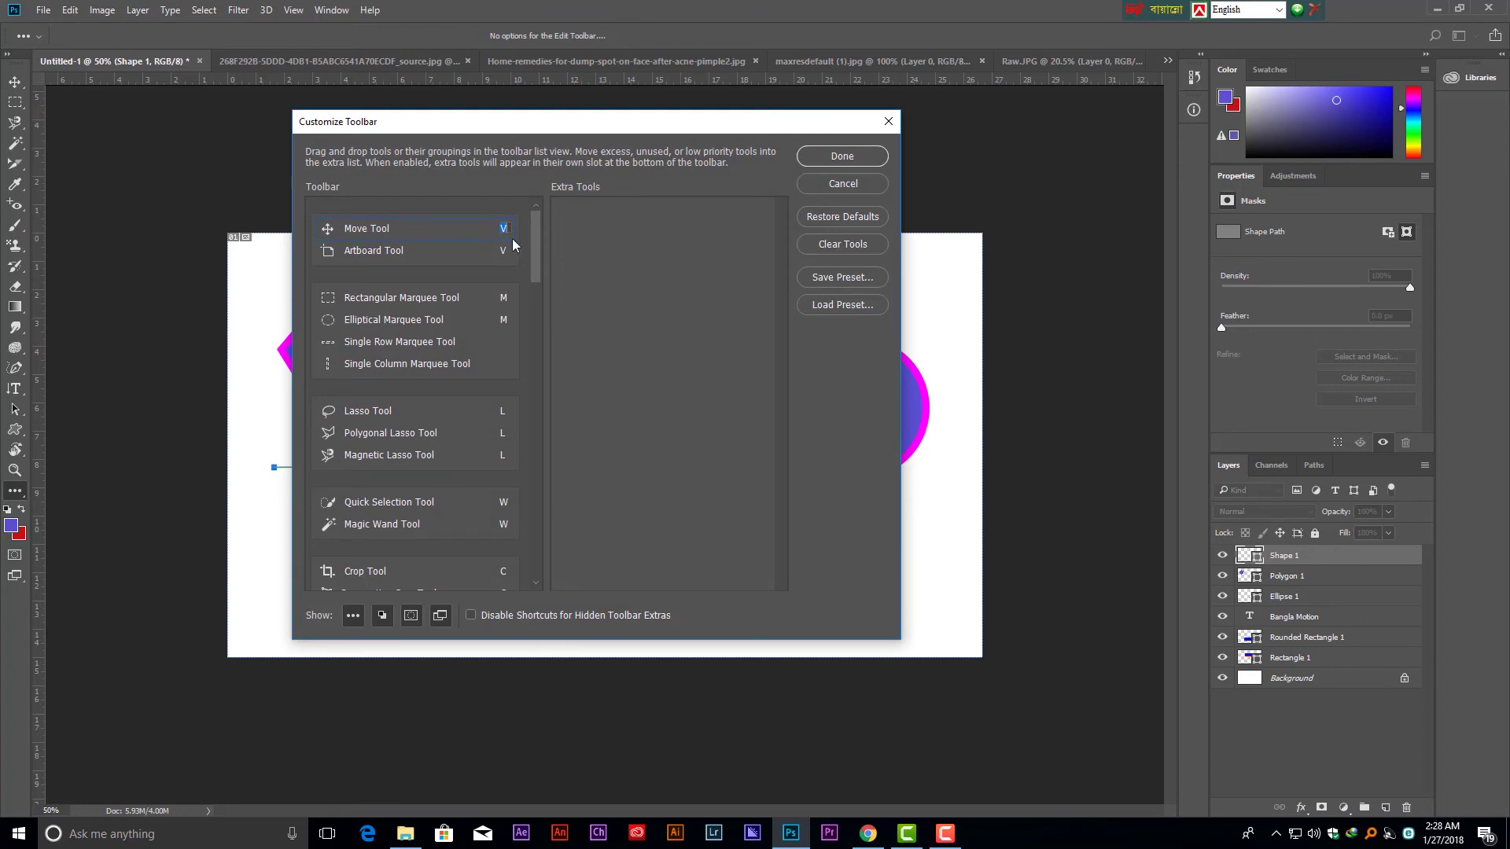
pyautogui.click(844, 156)
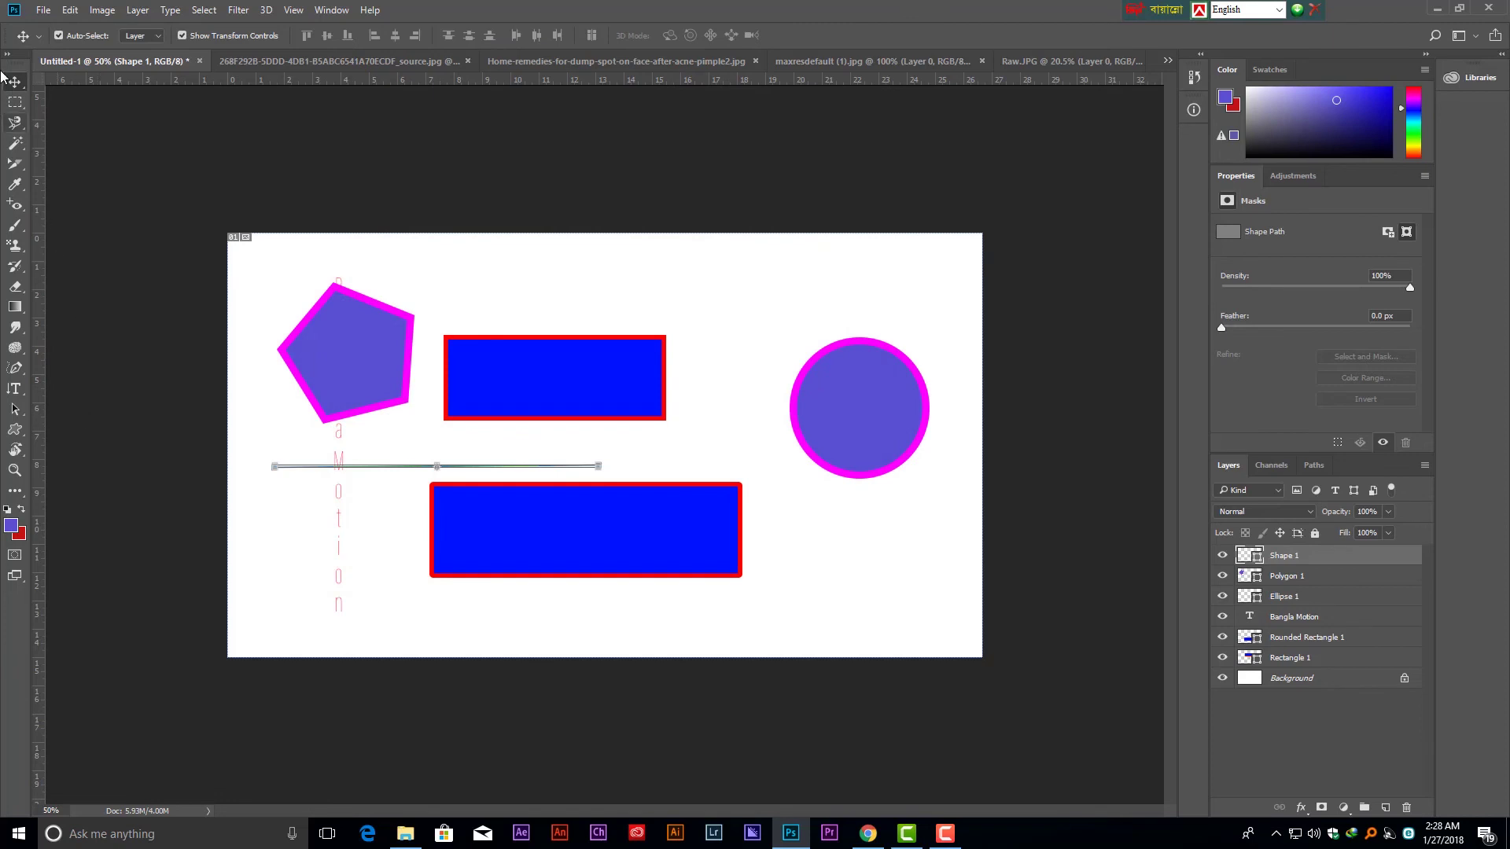
# Try the Pen and Artboard tools, then return to the Move tool with V.
pyautogui.click(14, 367)
pyautogui.hotkey('shift', 'v')
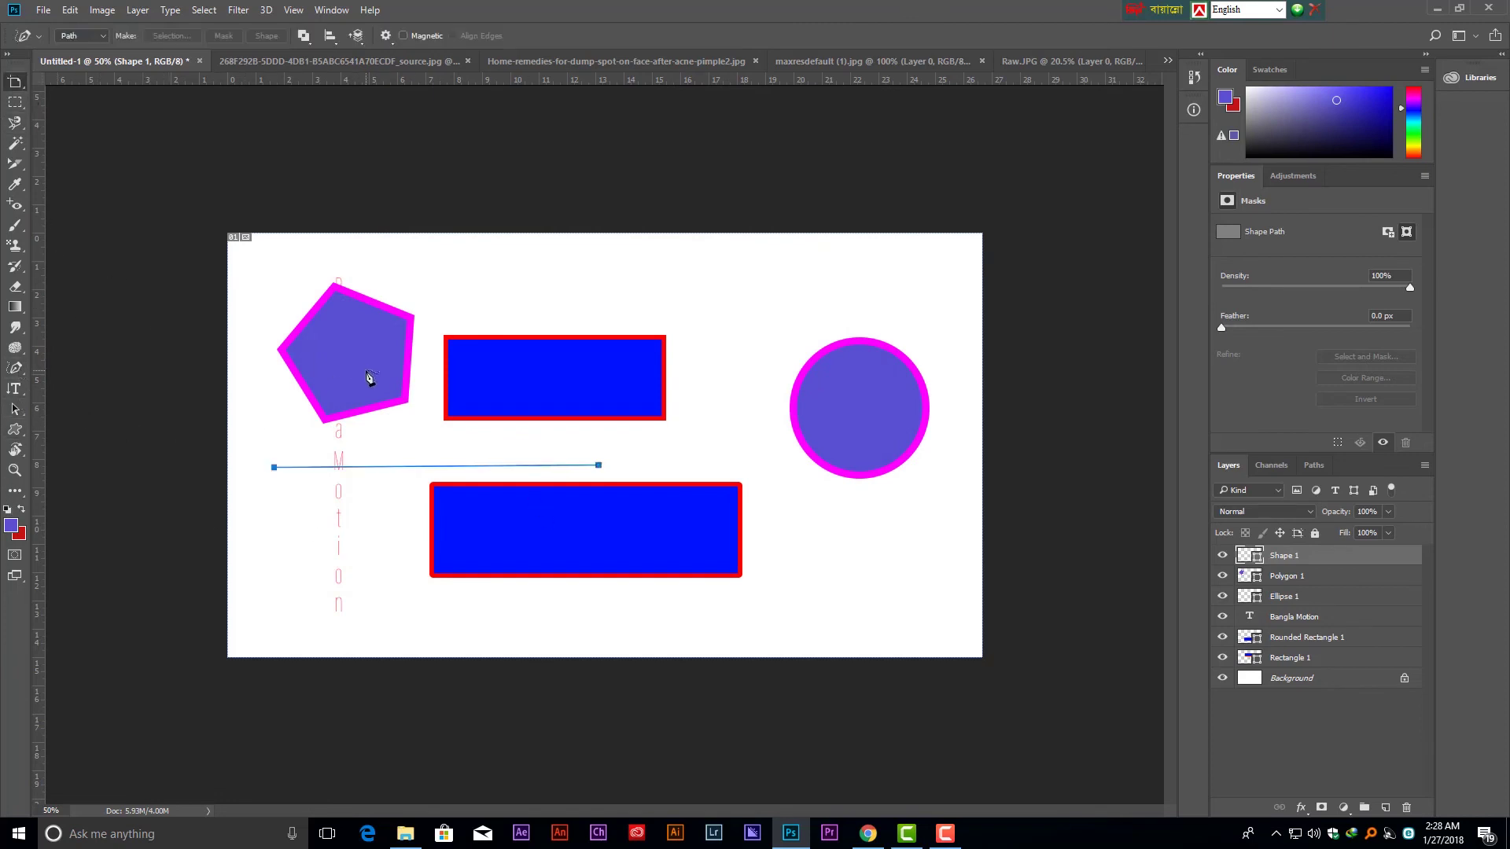
pyautogui.rightClick(22, 88)
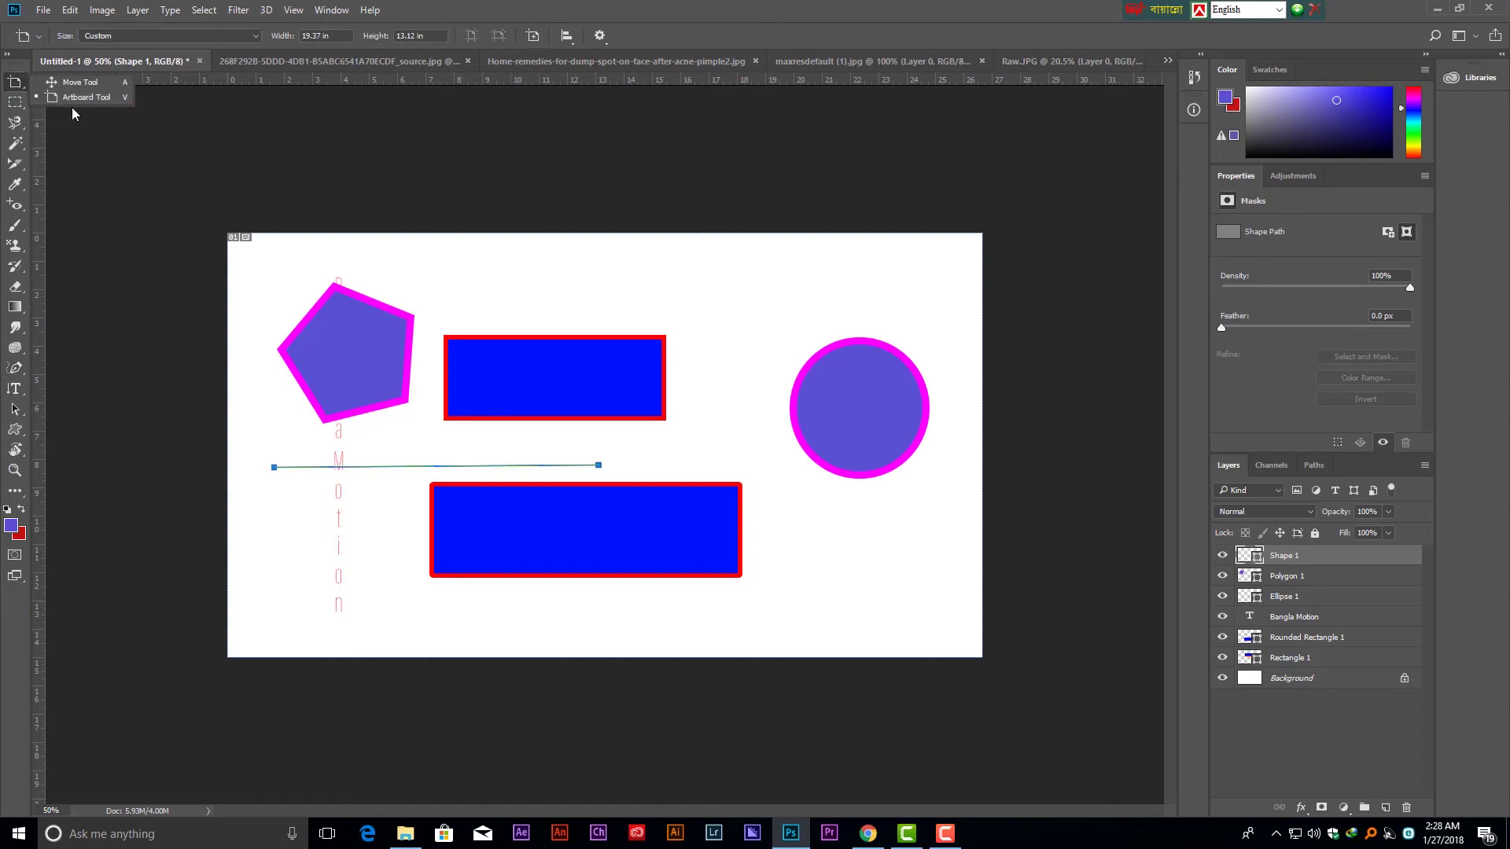
pyautogui.click(81, 98)
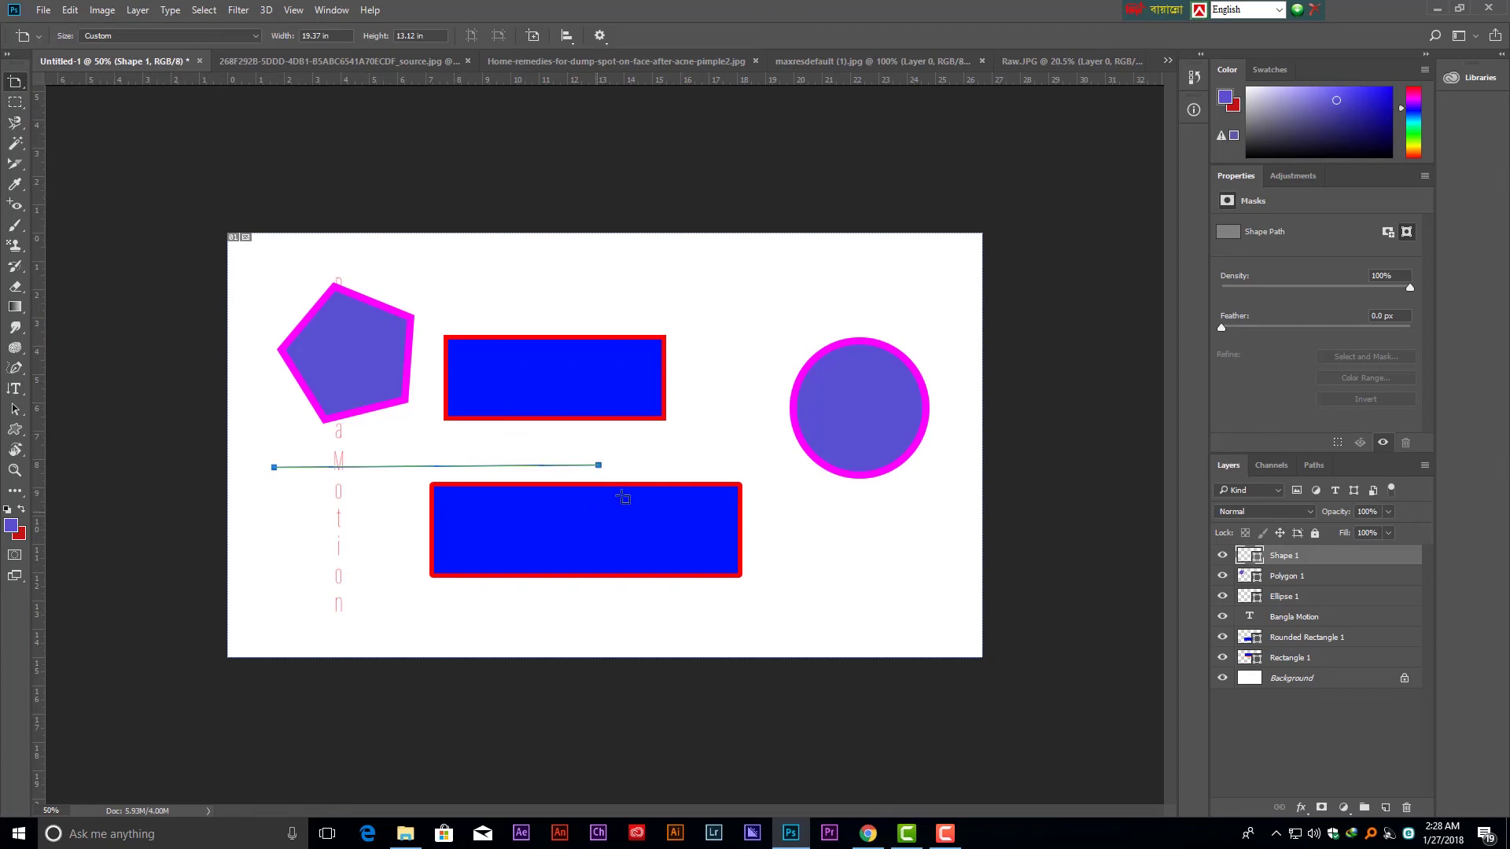
pyautogui.press('v')
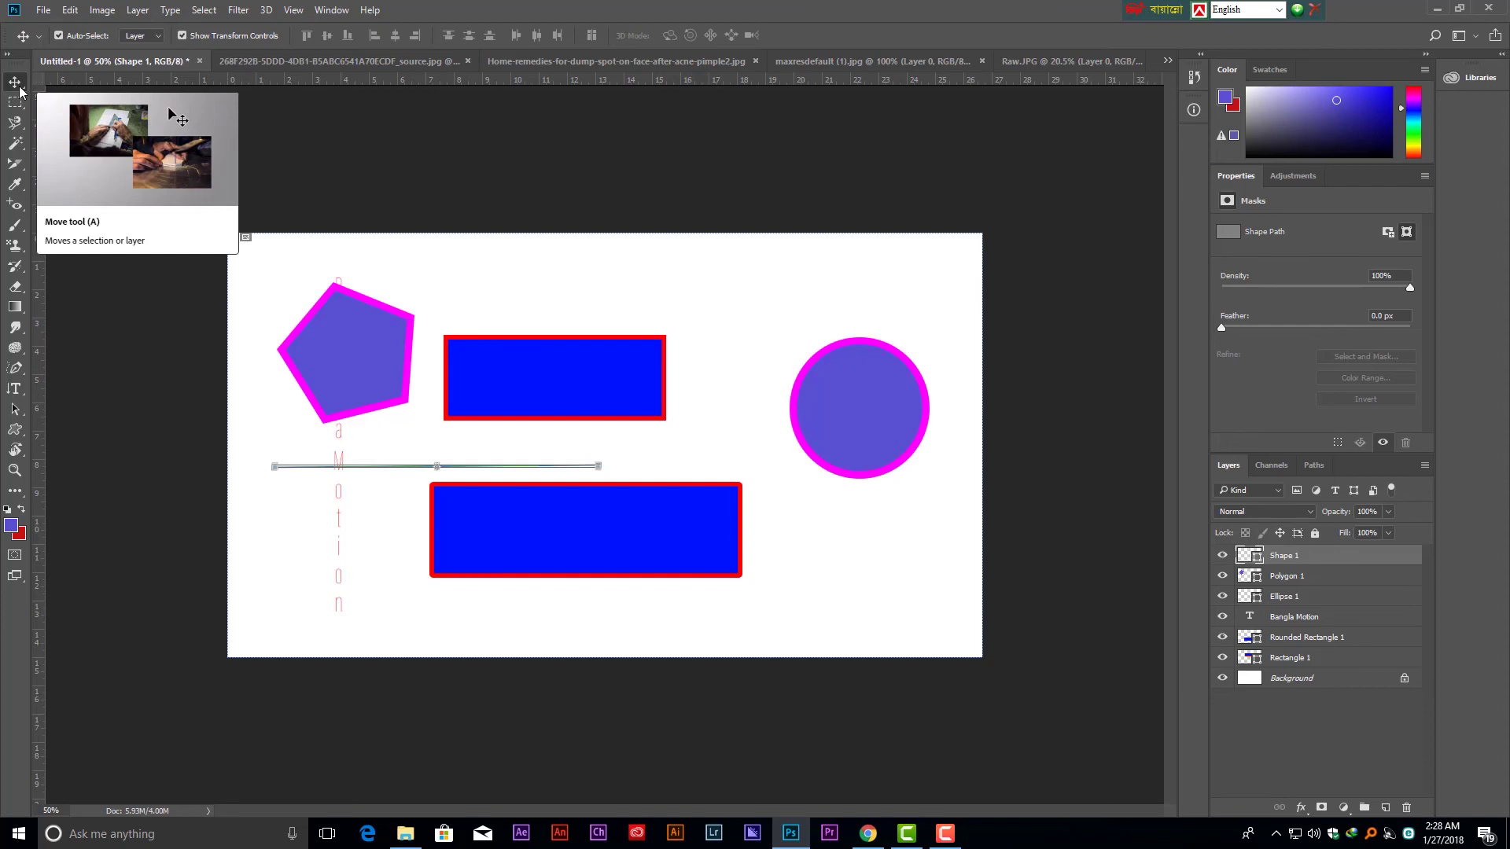
# Move the top blue rectangle slightly right and up, then reopen Customize Toolbar.
pyautogui.moveTo(566, 354); pyautogui.dragTo(623, 338)
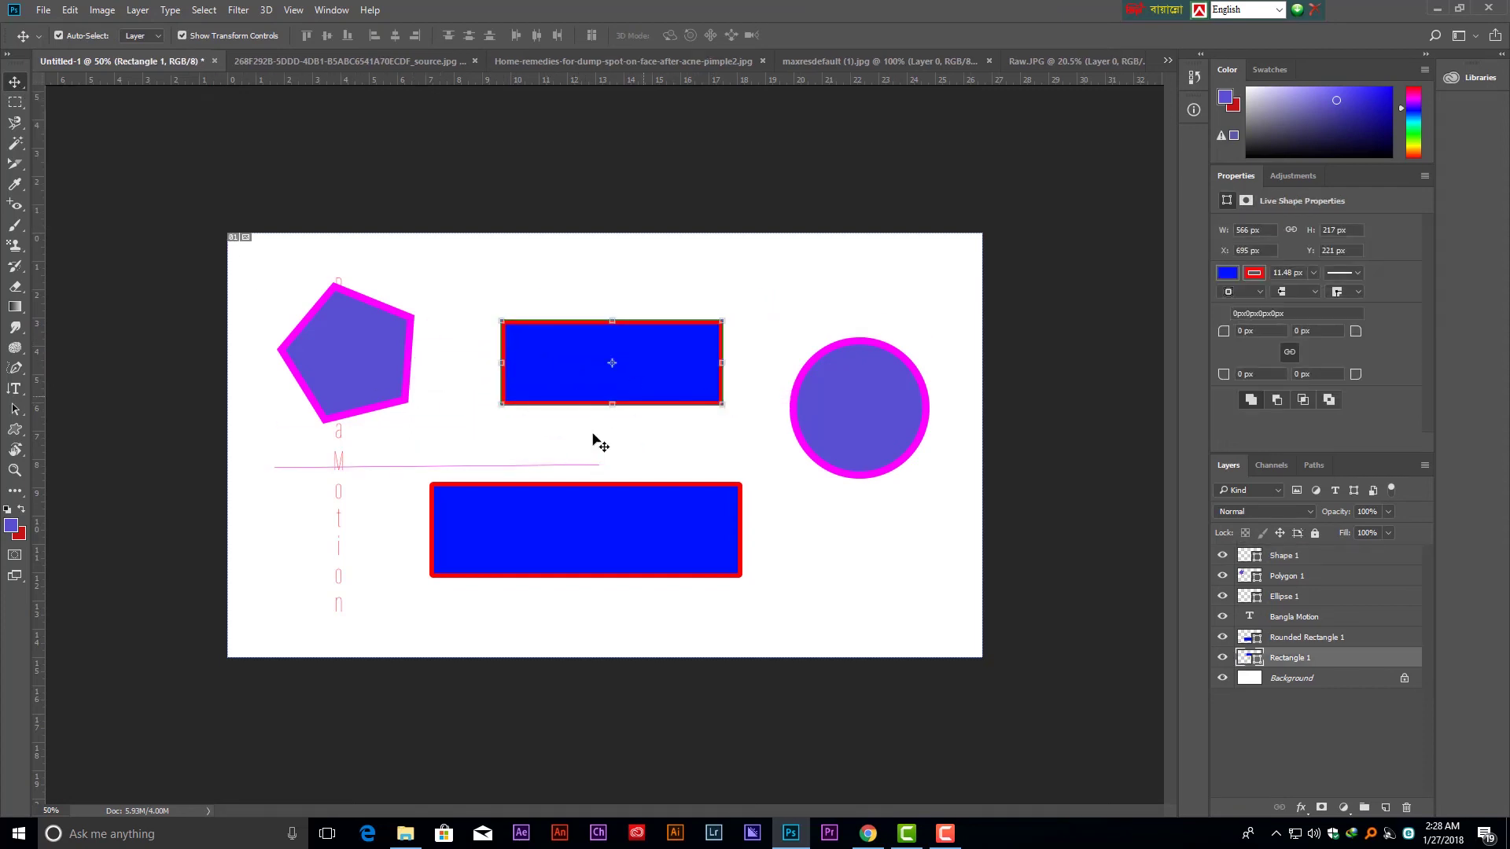
pyautogui.click(16, 492)
pyautogui.click(94, 490)
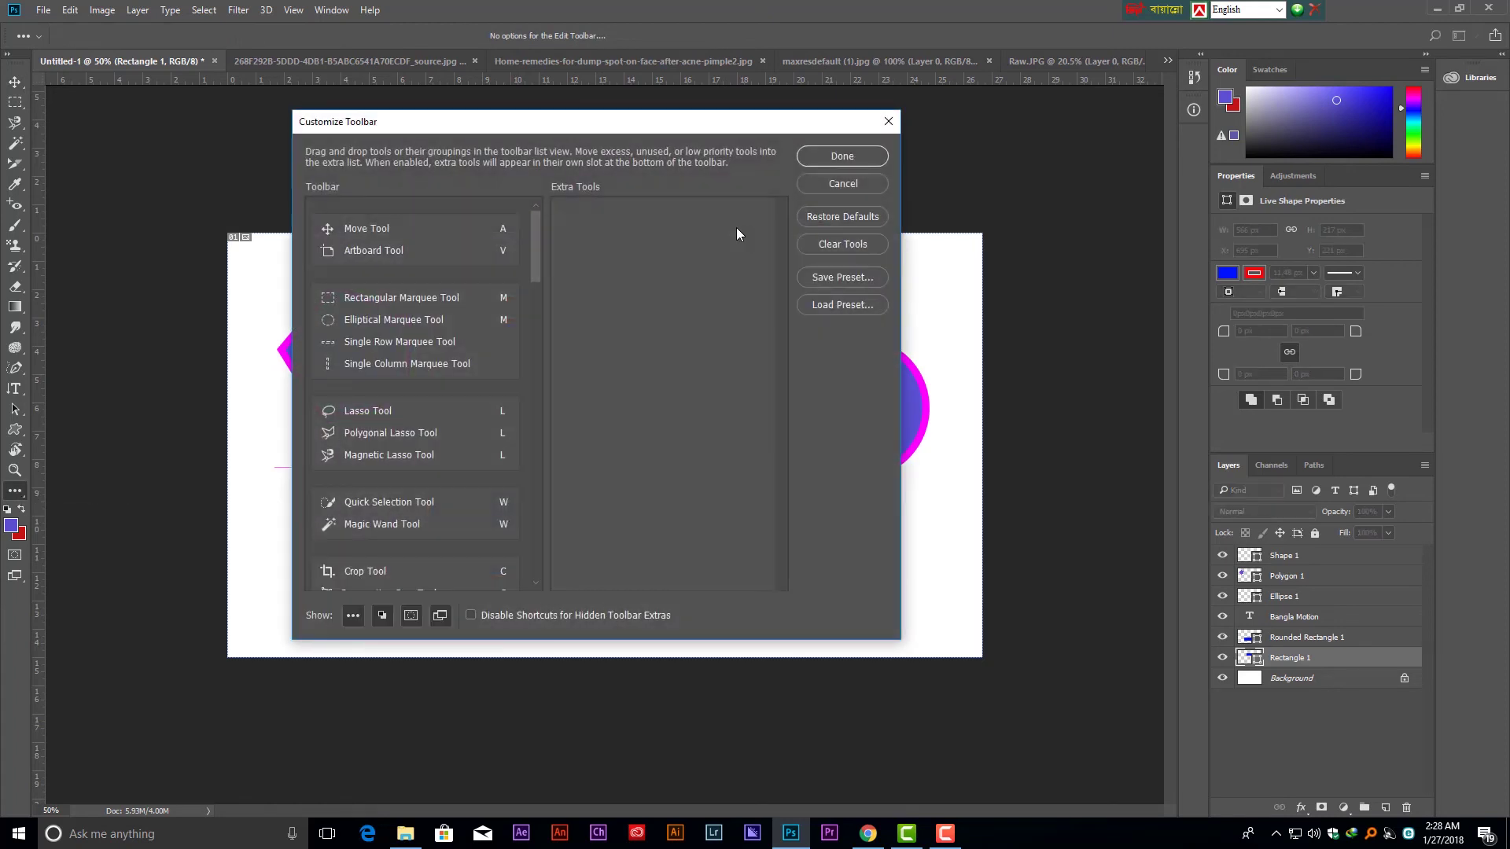
# Set the Move Tool's shortcut back to V and finish the toolbar customization.
pyautogui.click(502, 229)
pyautogui.write('a')
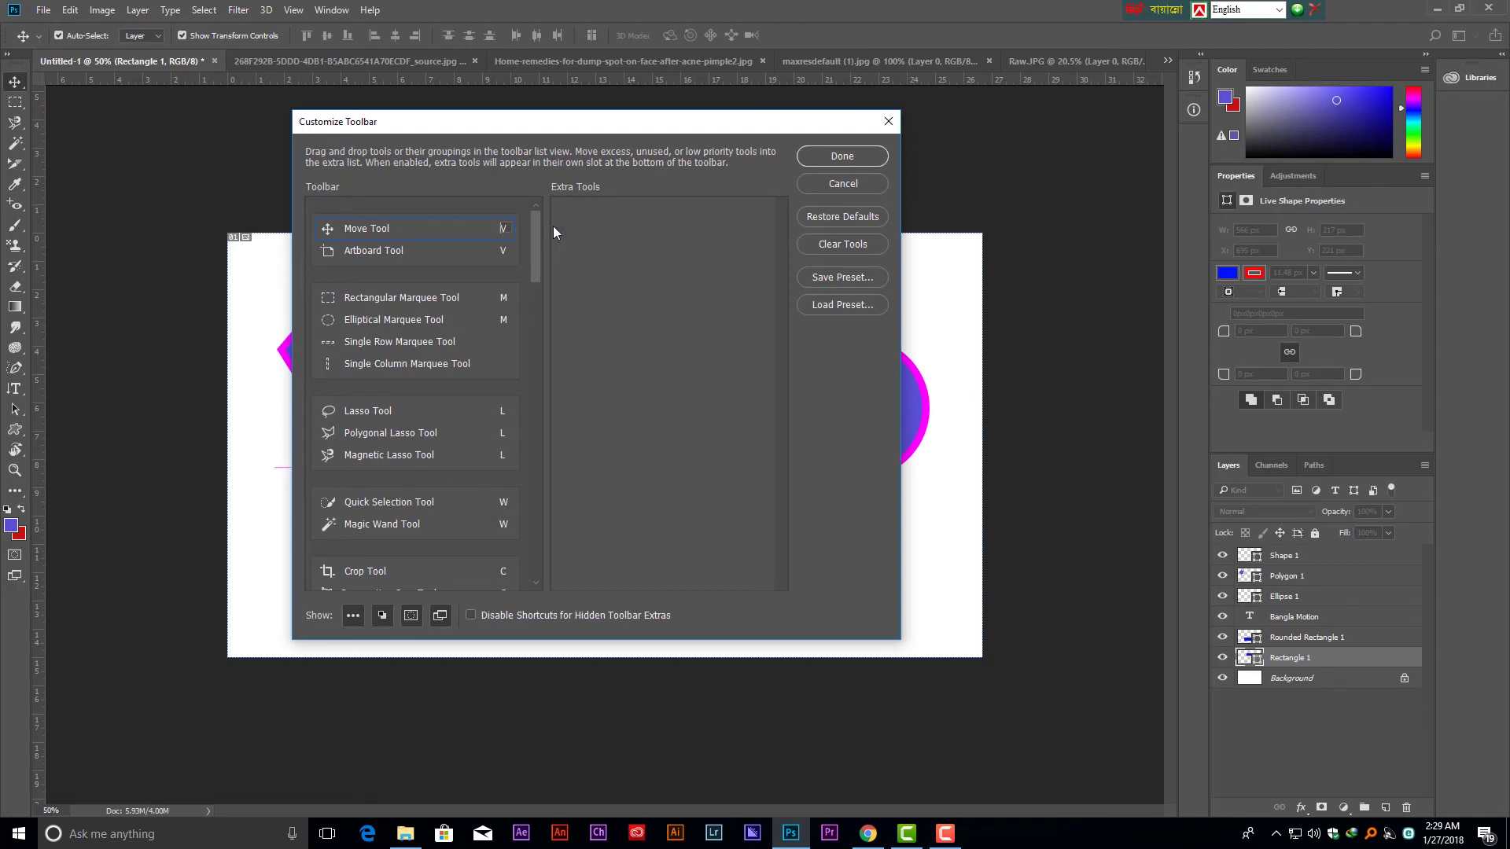
pyautogui.click(829, 158)
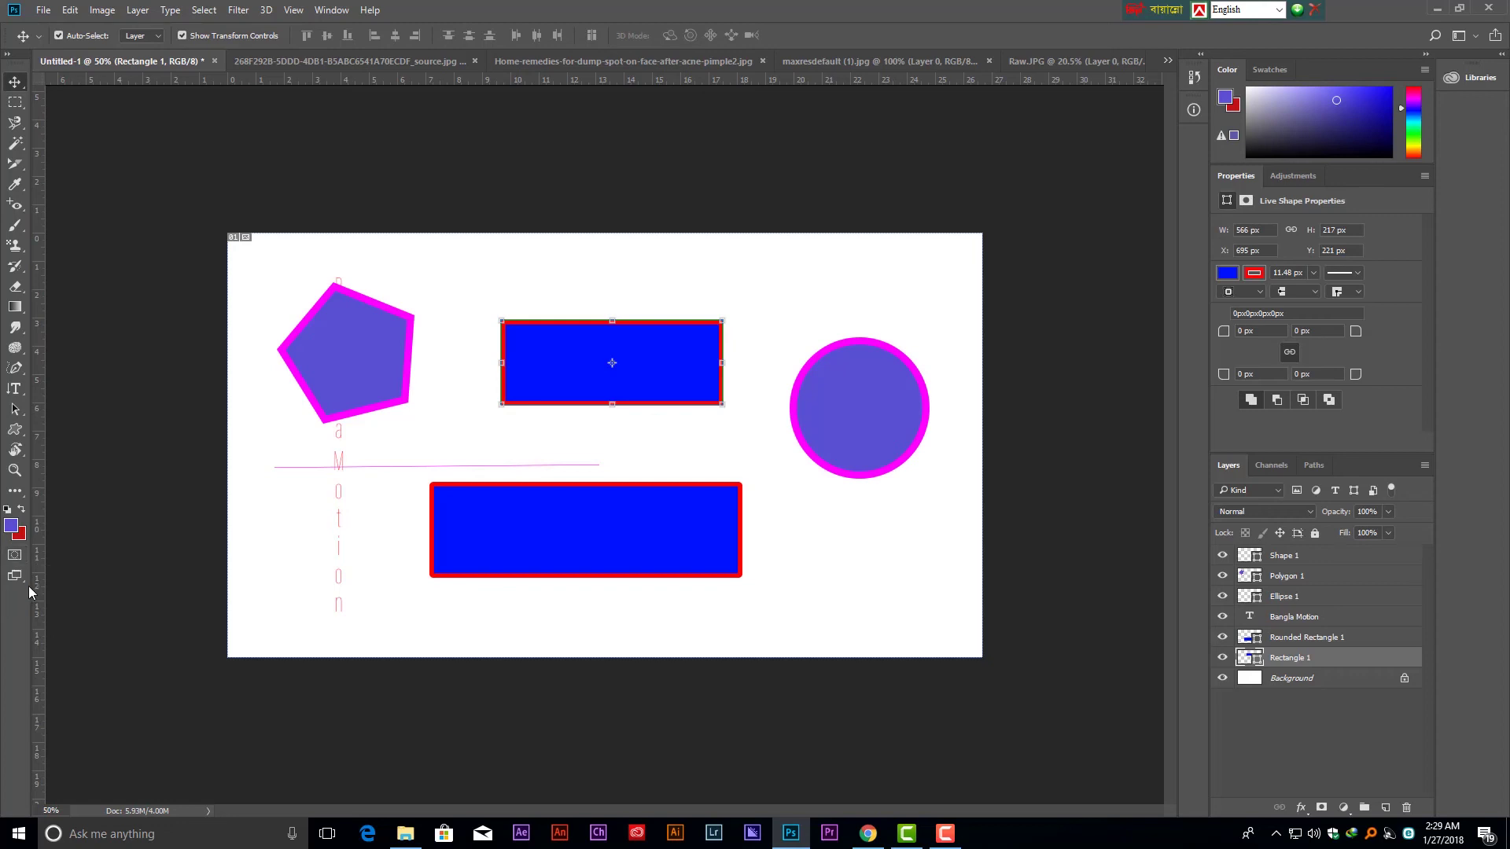
# Zoom in slightly, then switch from the face photo to the bird photo document.
pyautogui.hotkey('ctrl', '+')
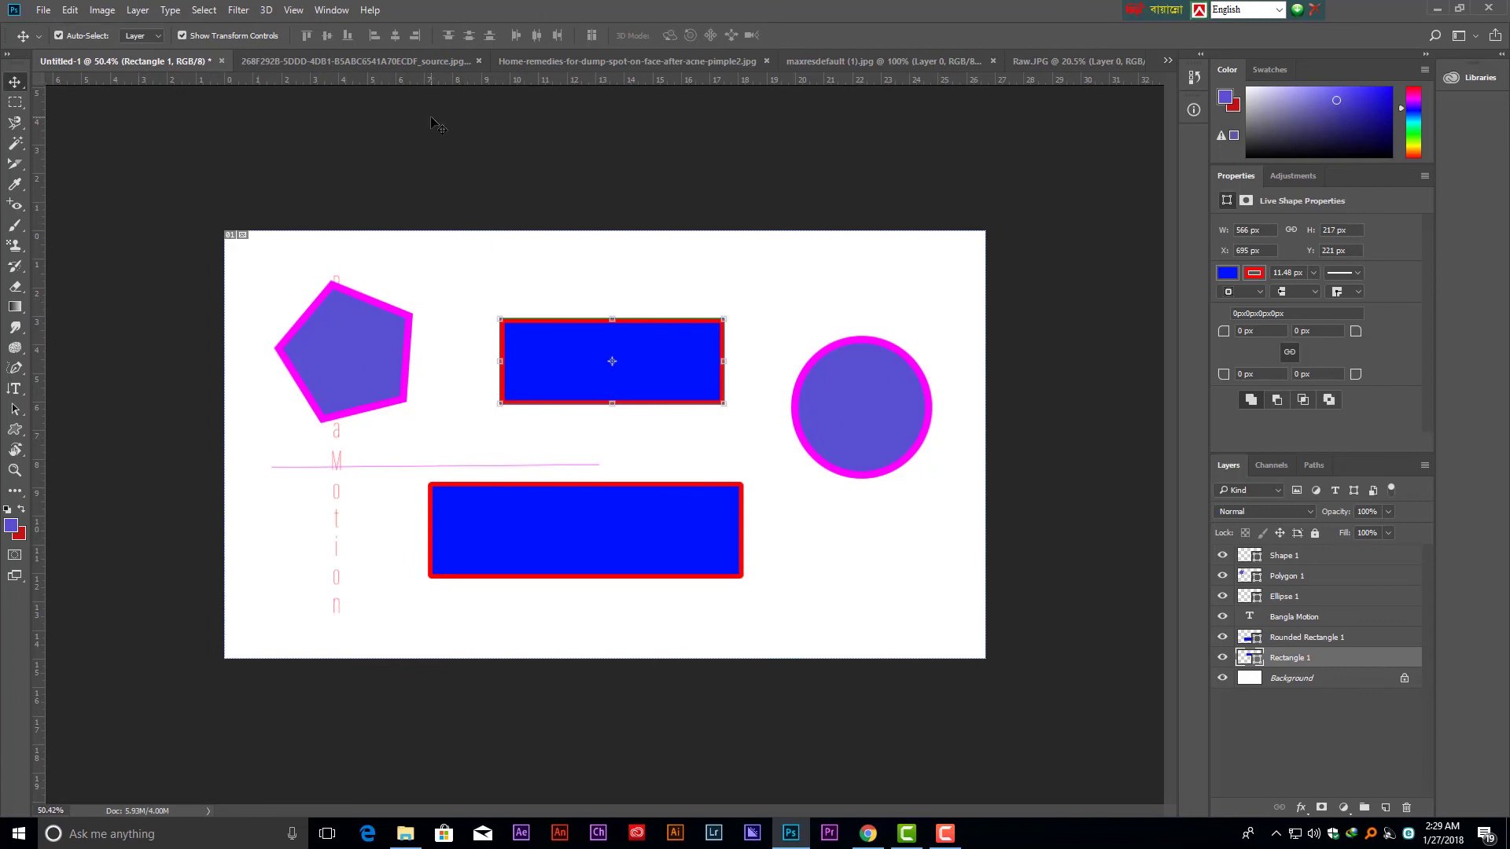
pyautogui.click(549, 61)
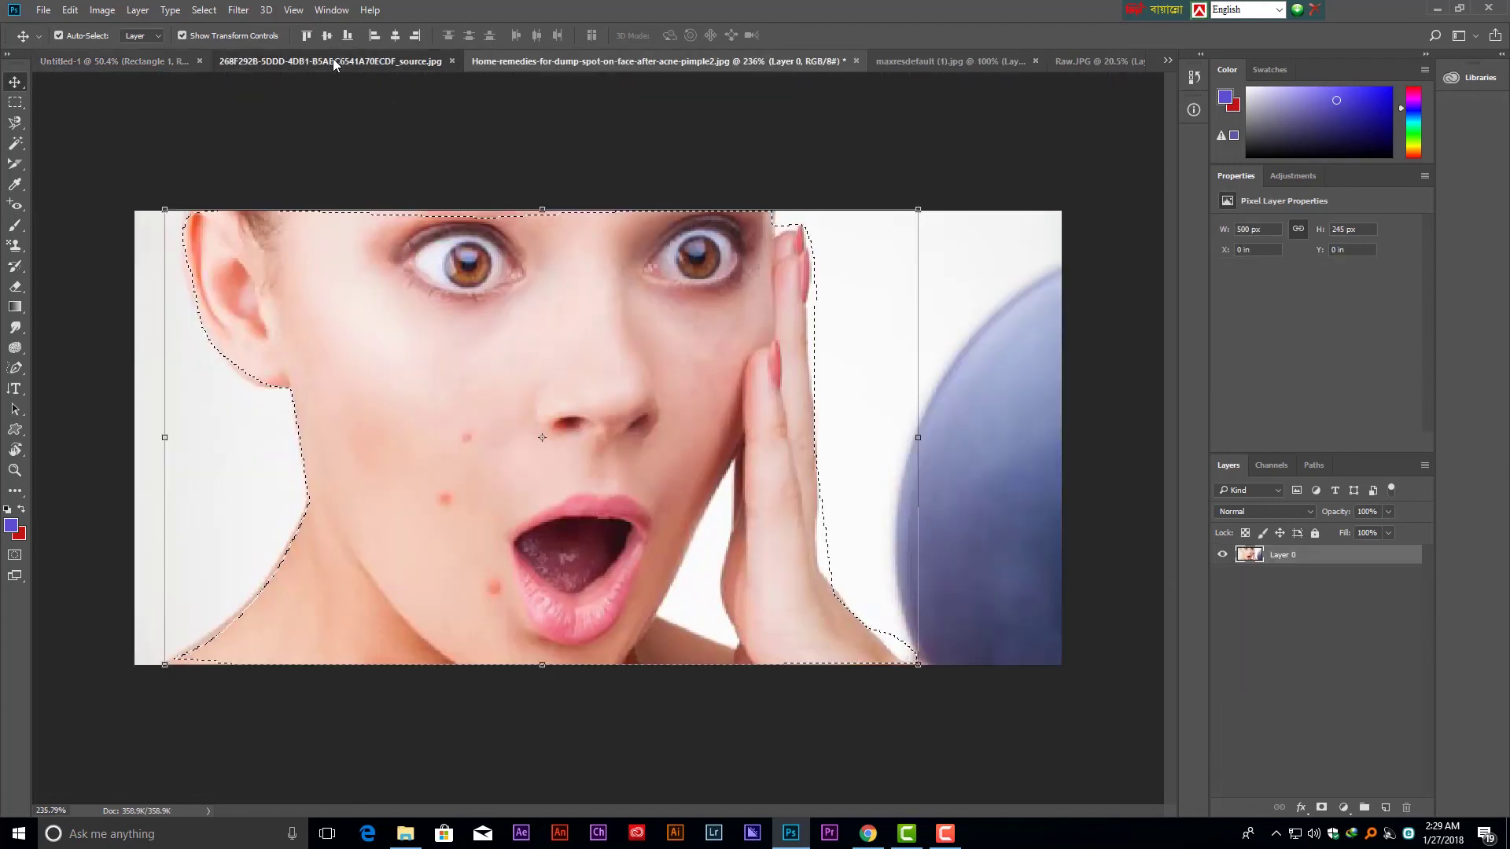
pyautogui.click(333, 62)
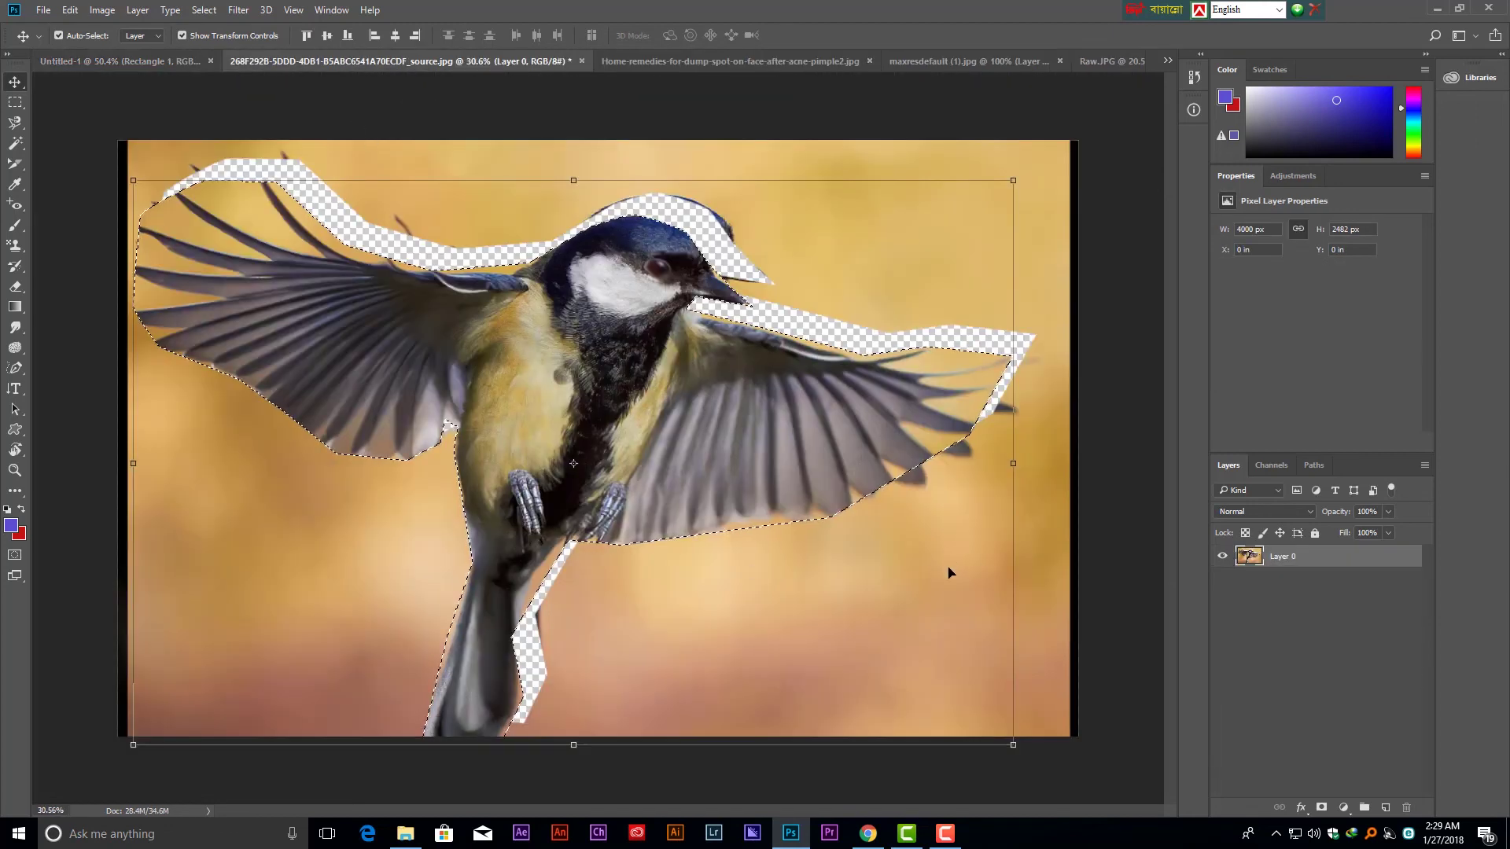
# Undo the bird pixel move and close the bird photo without saving.
pyautogui.press('ctrl')
pyautogui.hotkey('ctrl', 'z')
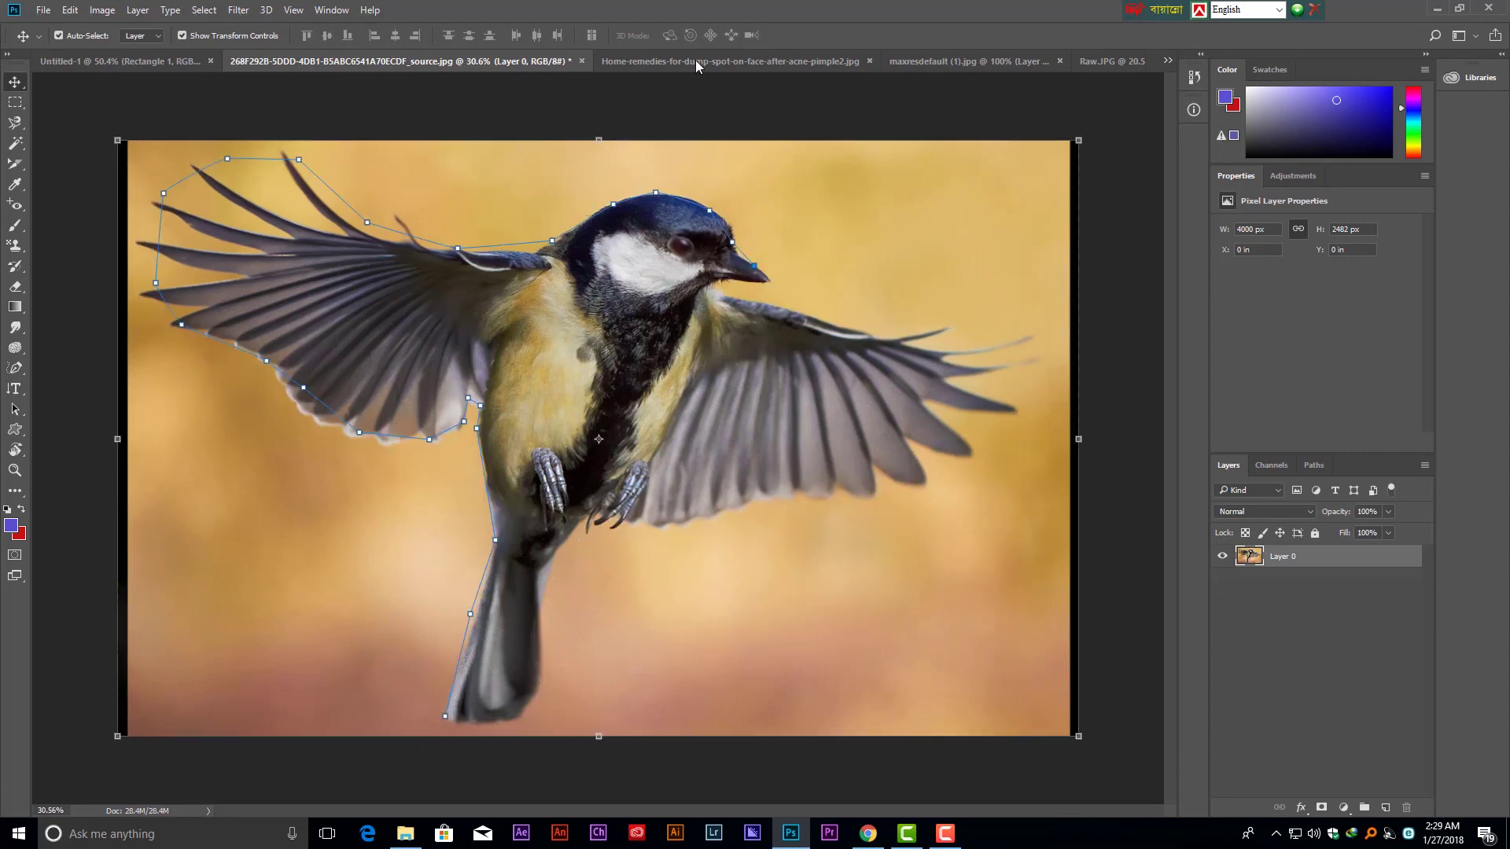
pyautogui.click(580, 61)
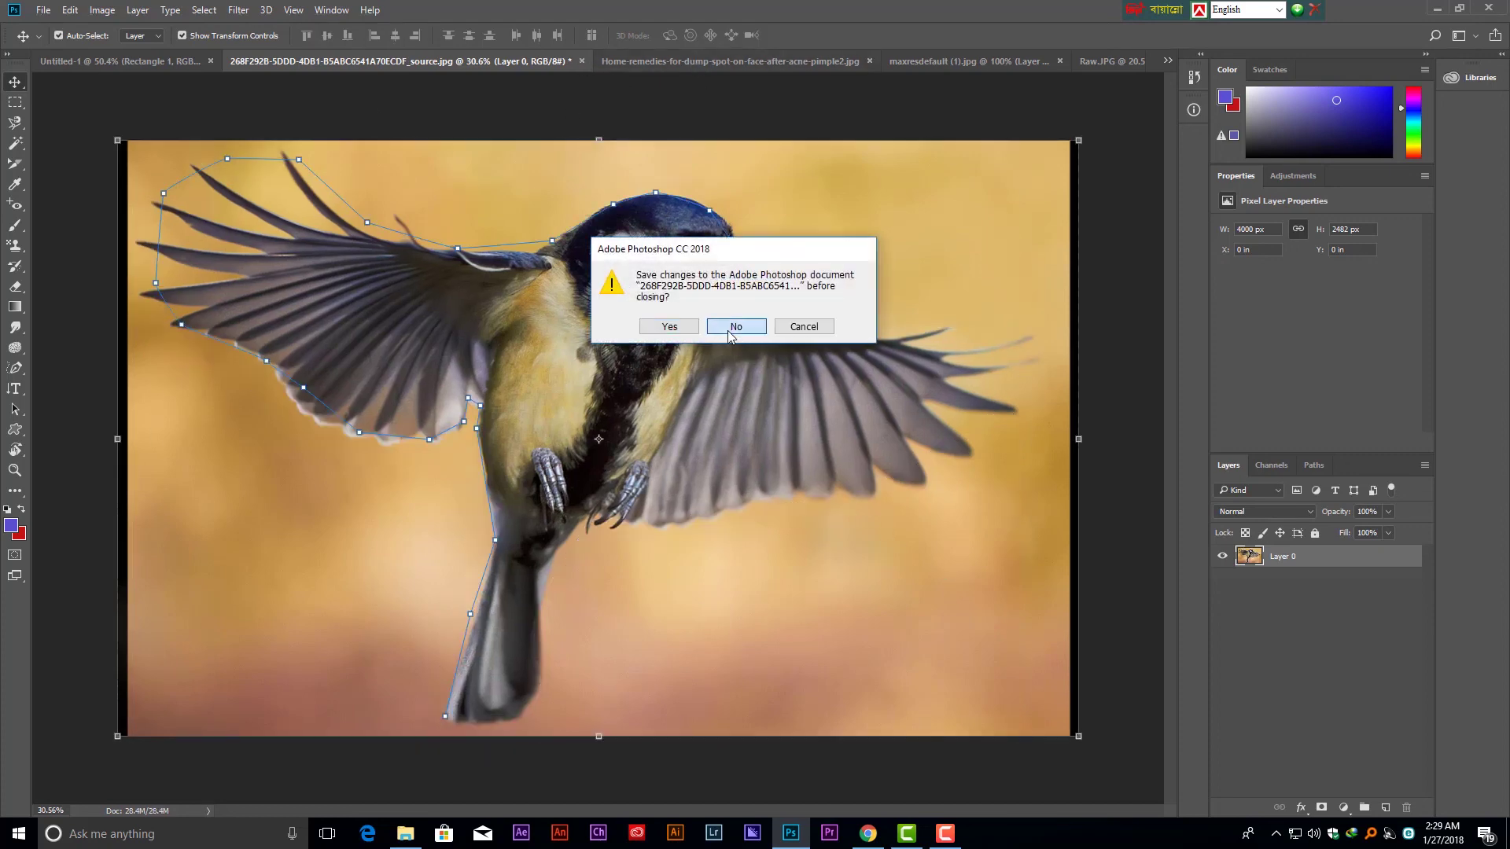
pyautogui.click(735, 327)
# Reopen the bird photo via File > Open and unlock its Background into Layer 0.
pyautogui.click(43, 9)
pyautogui.click(61, 42)
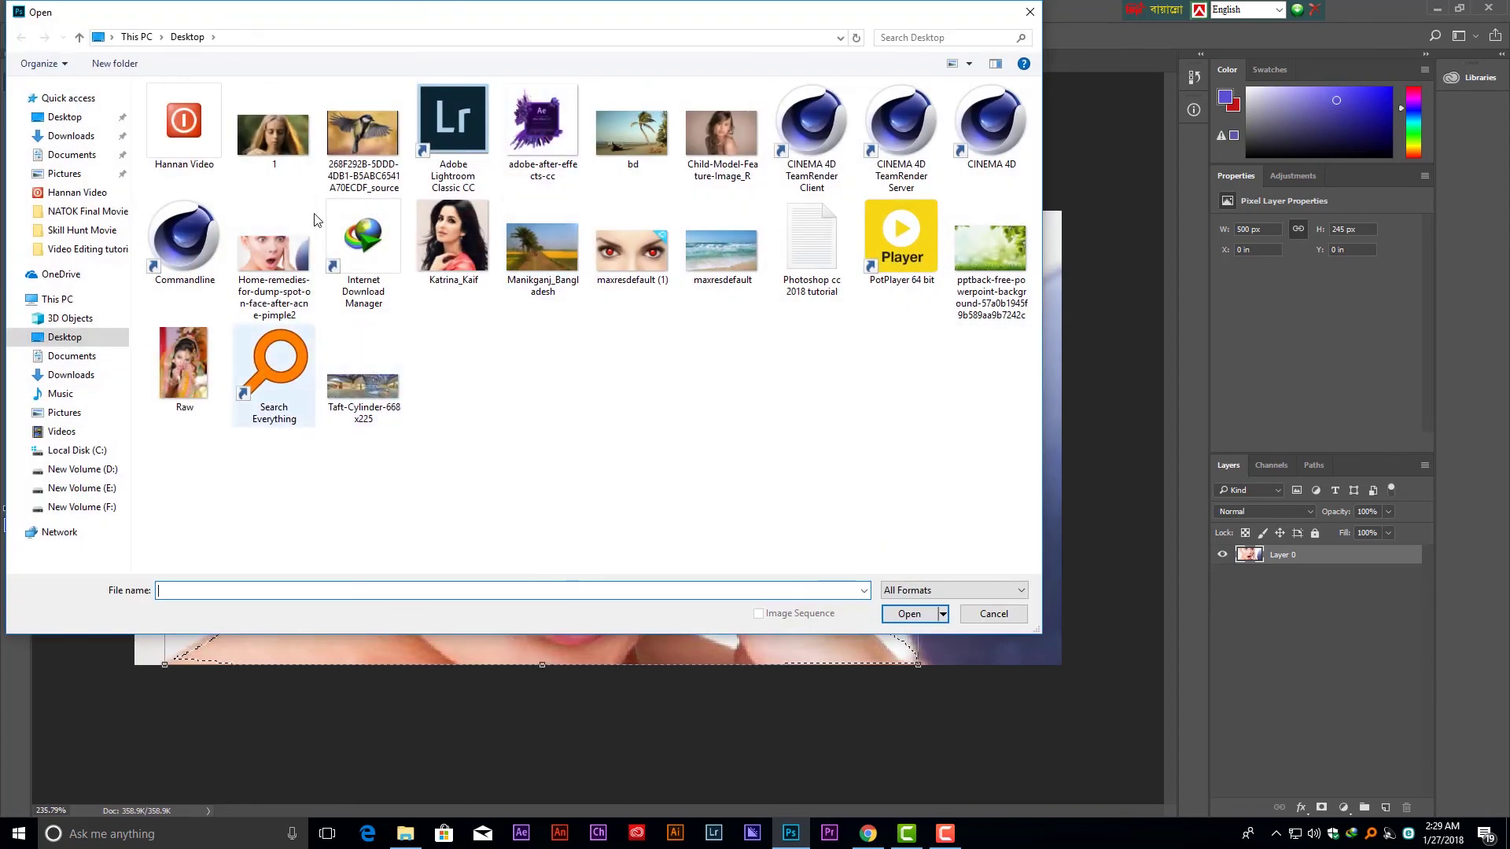
pyautogui.doubleClick(362, 134)
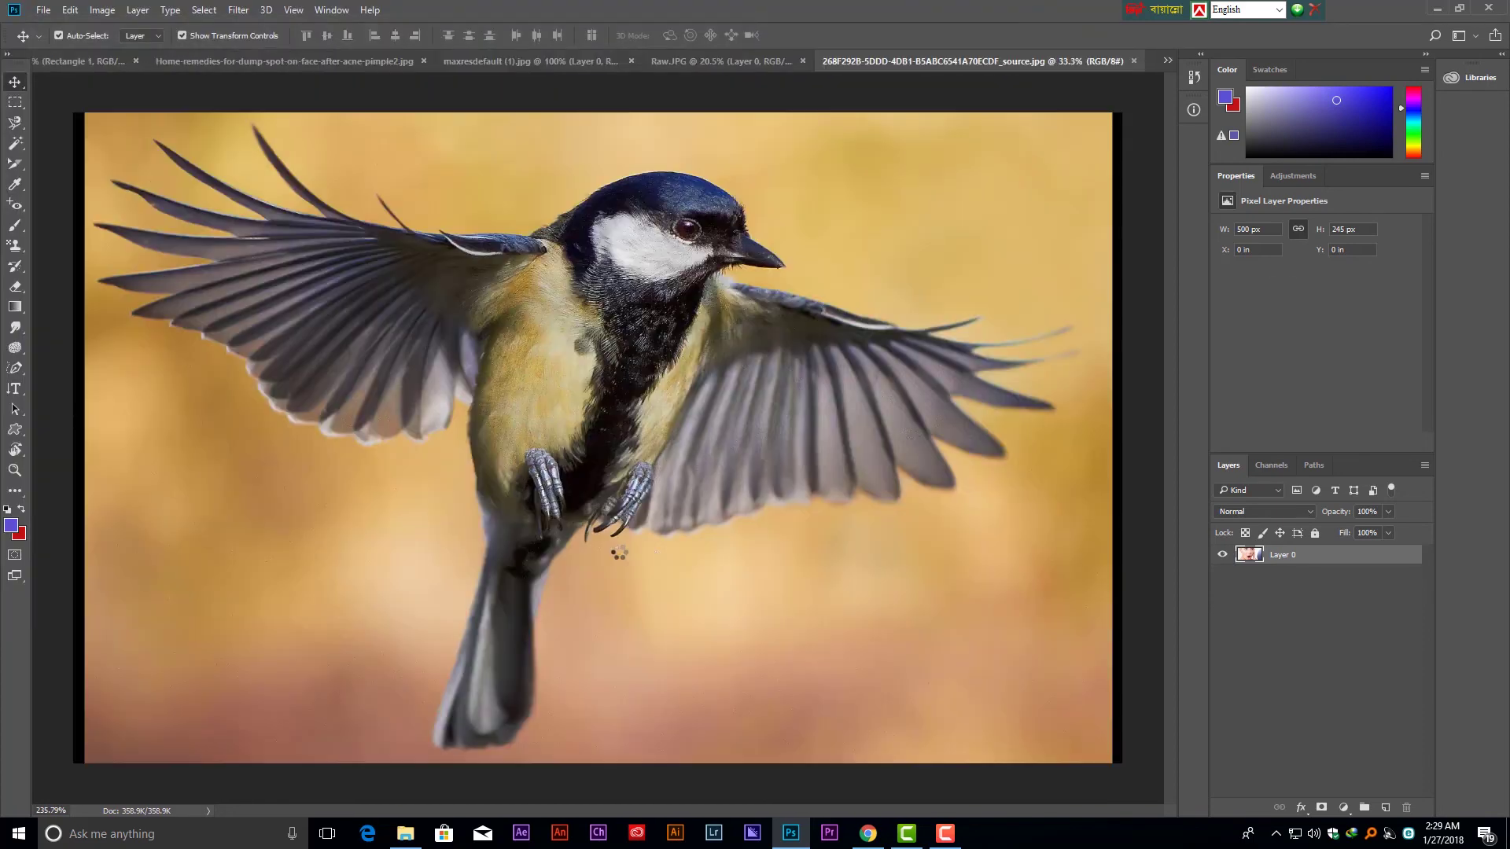
pyautogui.click(1401, 555)
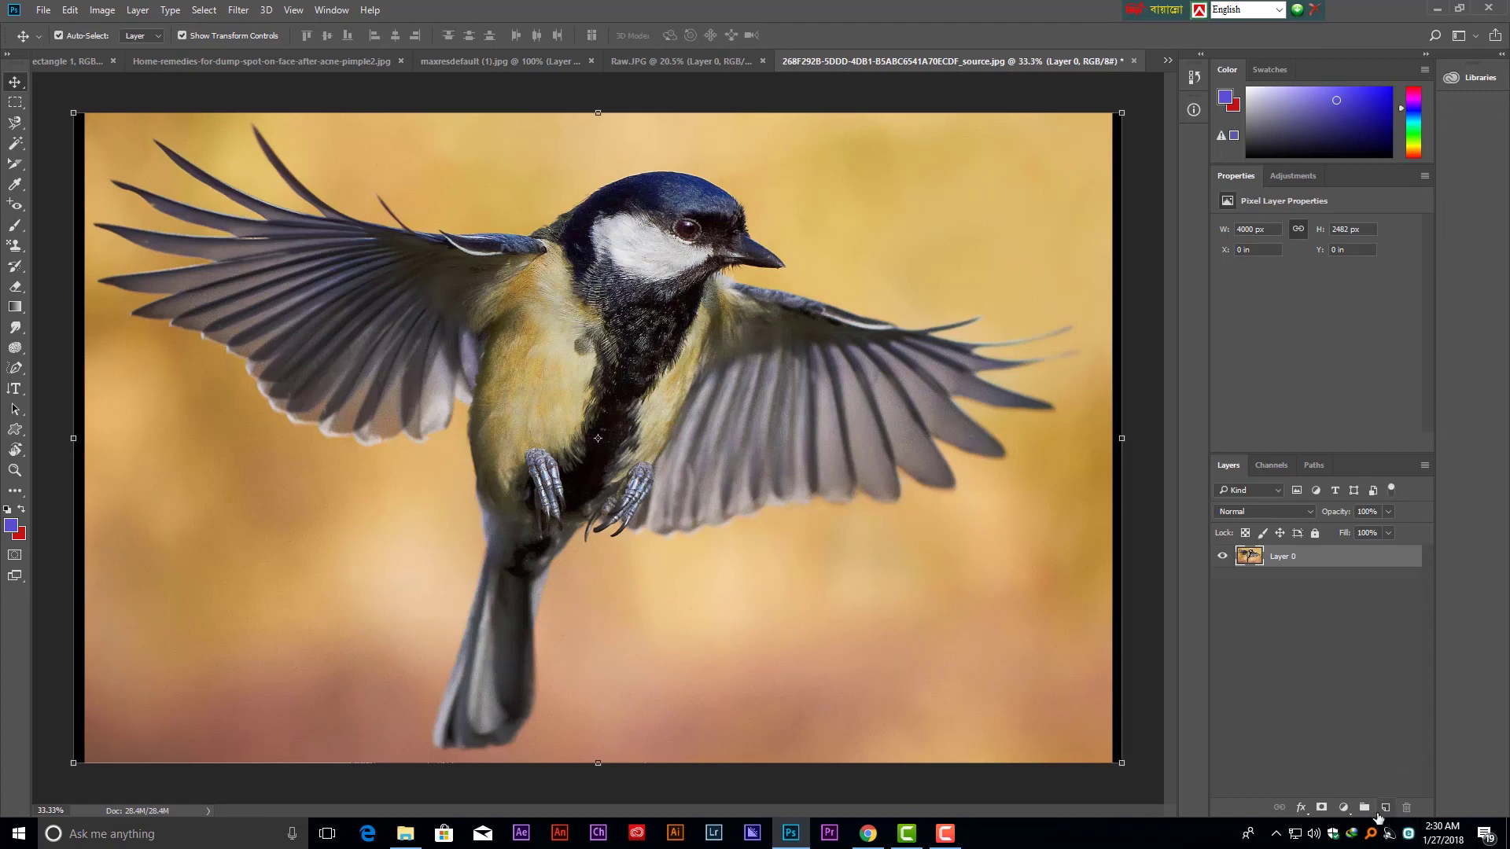
# Add a new Layer 1 filled with red and move it beneath the bird's Layer 0.
pyautogui.click(1384, 809)
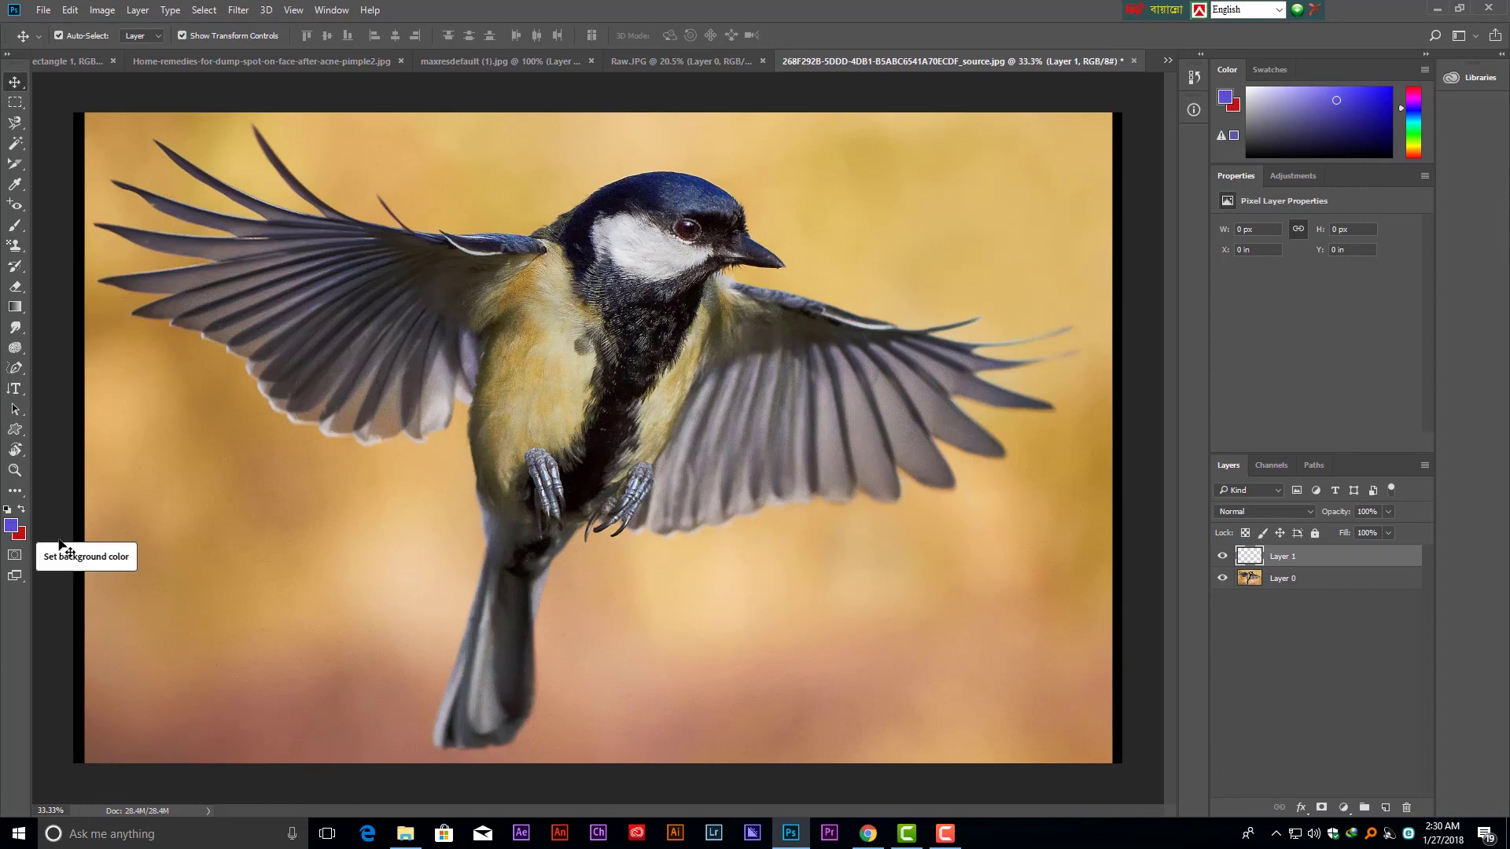
pyautogui.hotkey('ctrl', 'BackSpace')
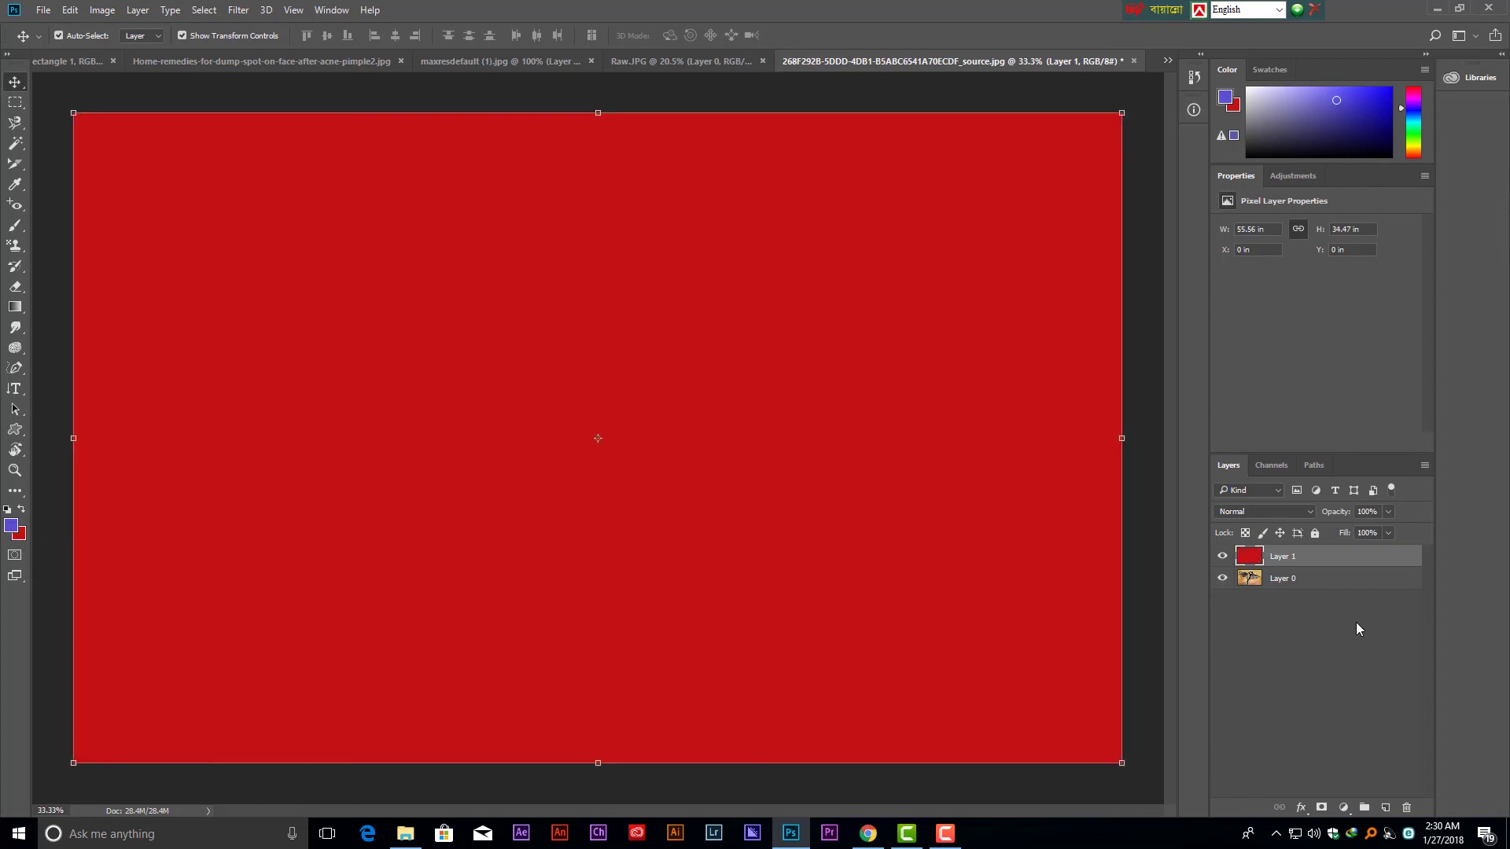
pyautogui.click(1309, 621)
pyautogui.click(1321, 561)
pyautogui.hotkey('ctrl', '[')
pyautogui.click(1267, 558)
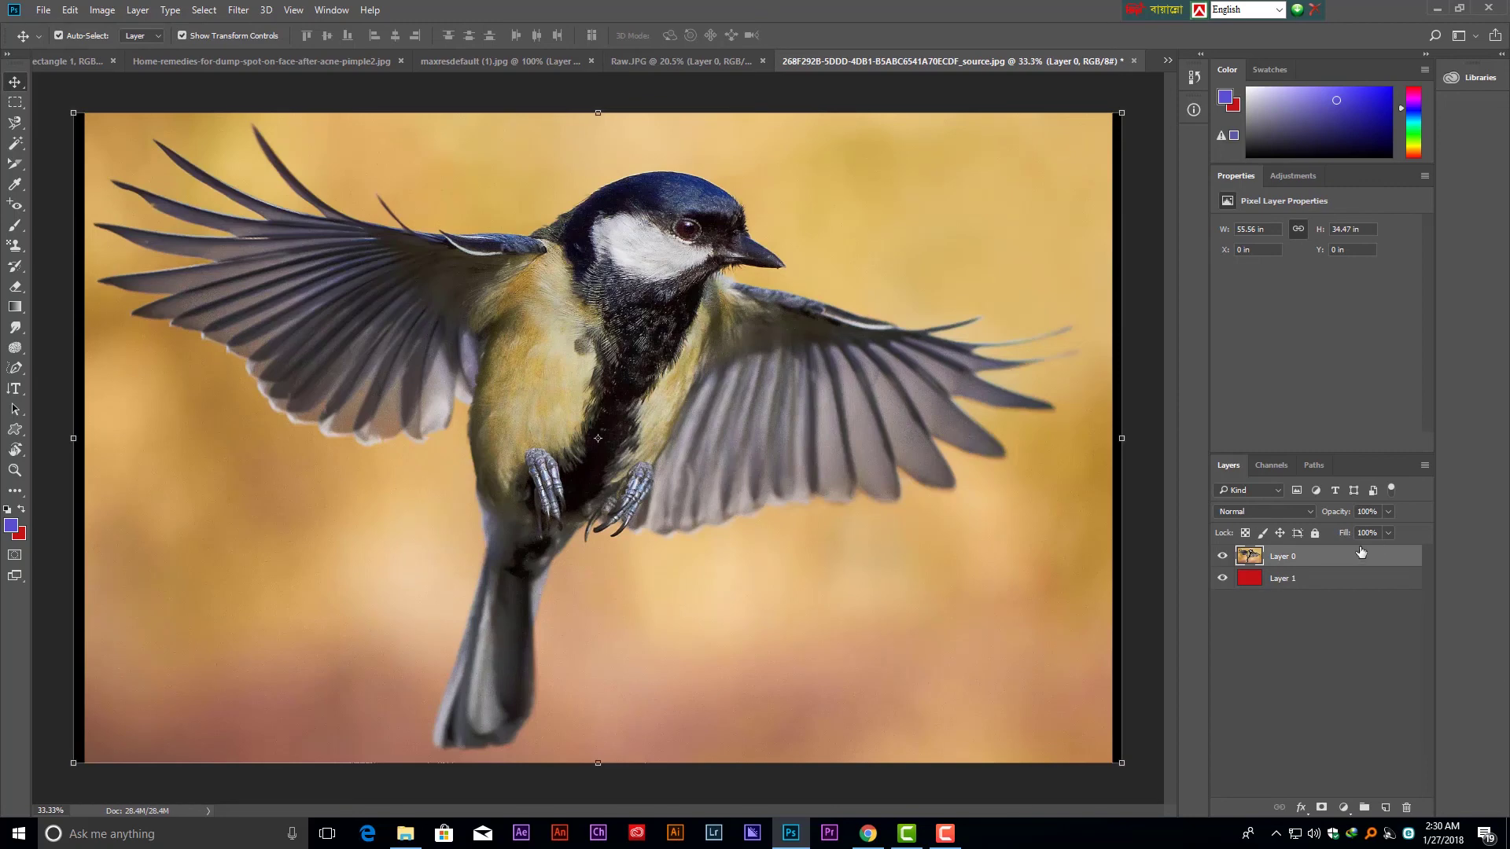
# Open Select and Mask in Onion Skin view with 27% transparency and 10 px edge-detection radius.
pyautogui.click(205, 11)
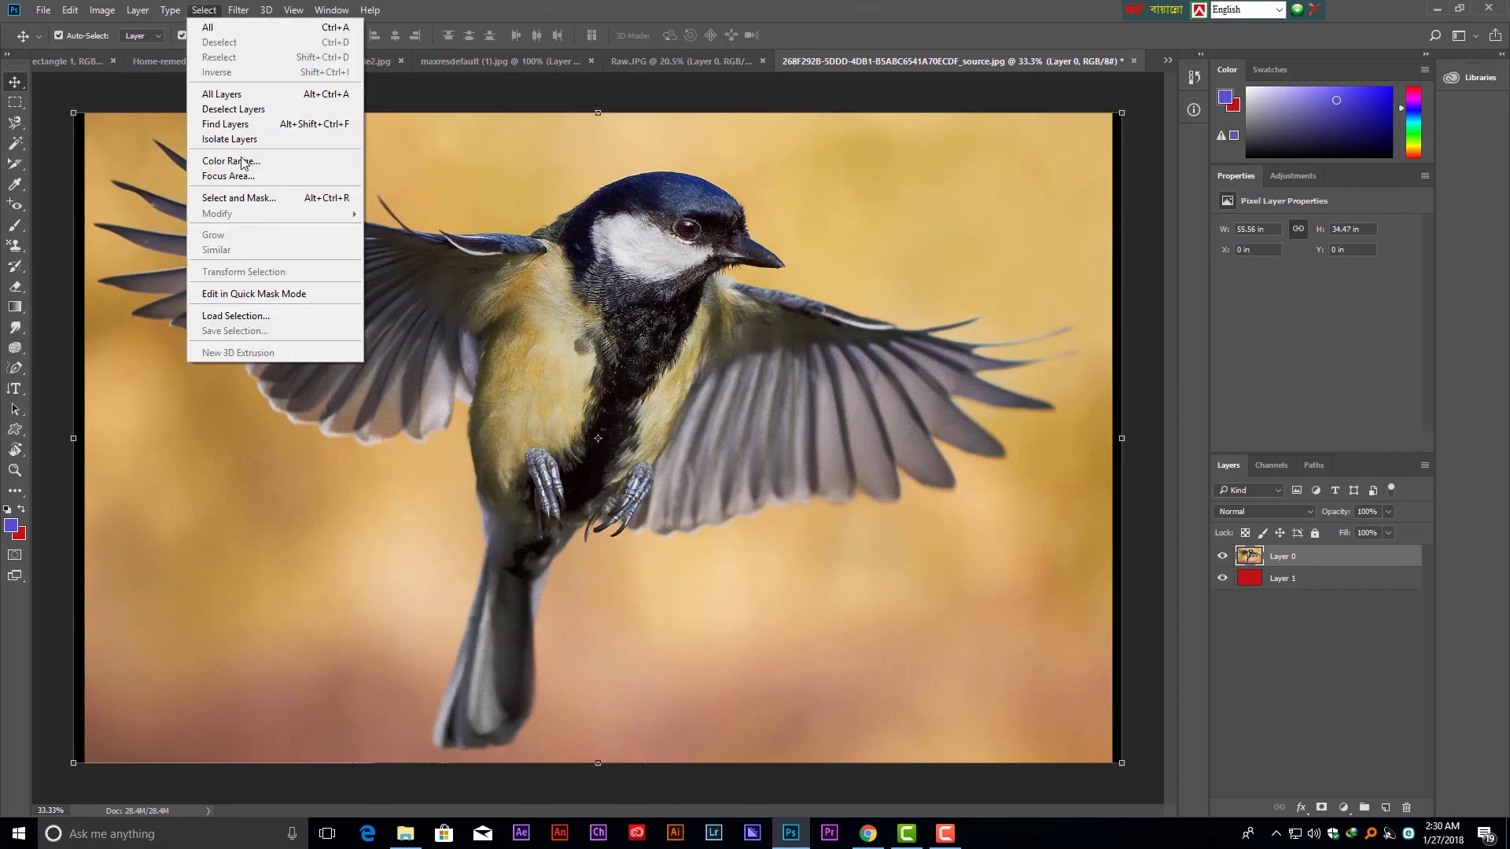
pyautogui.click(240, 199)
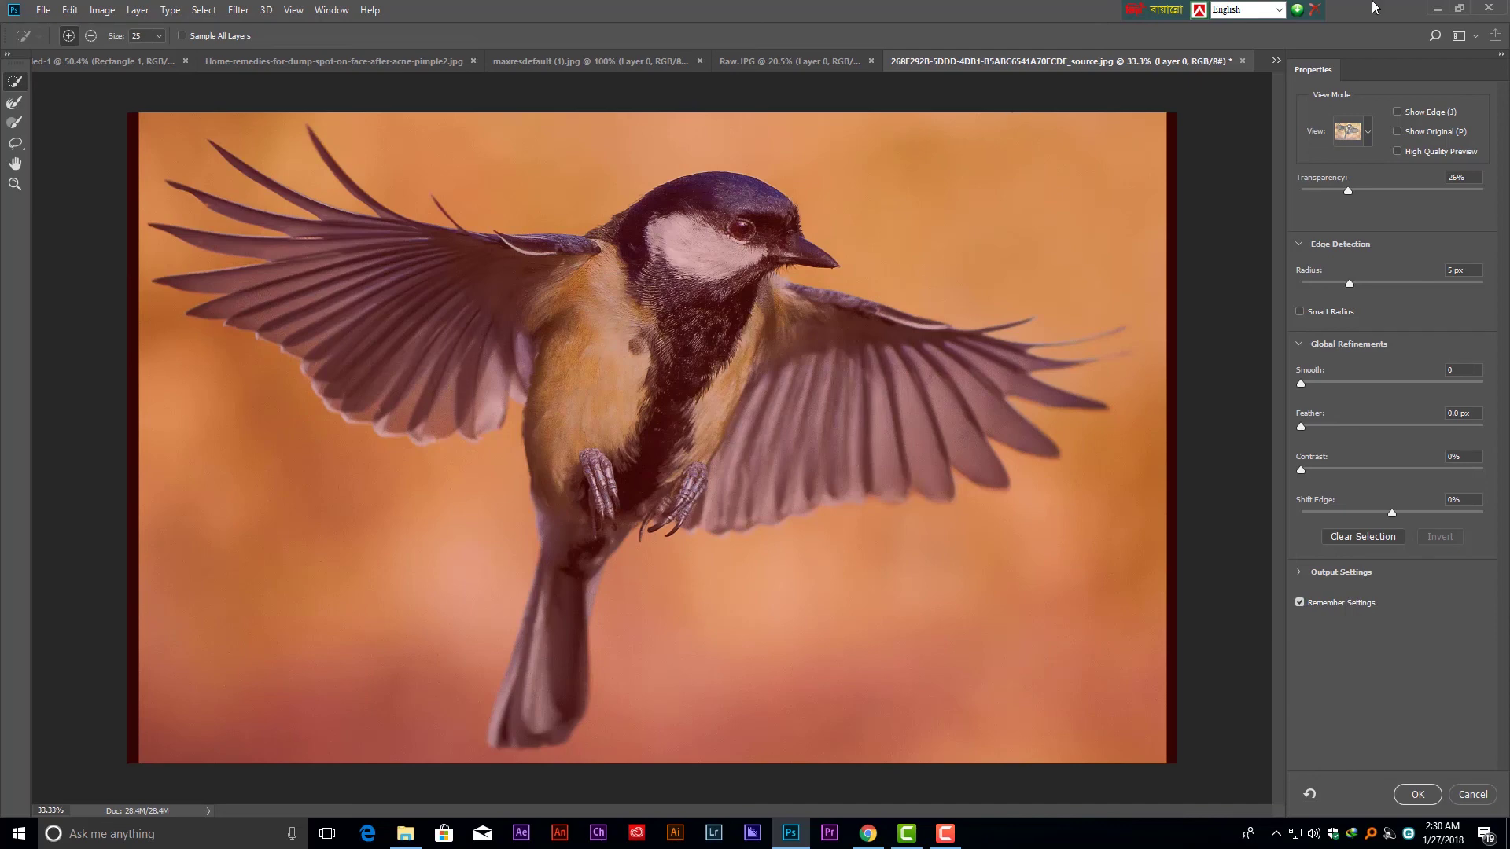
pyautogui.click(1364, 132)
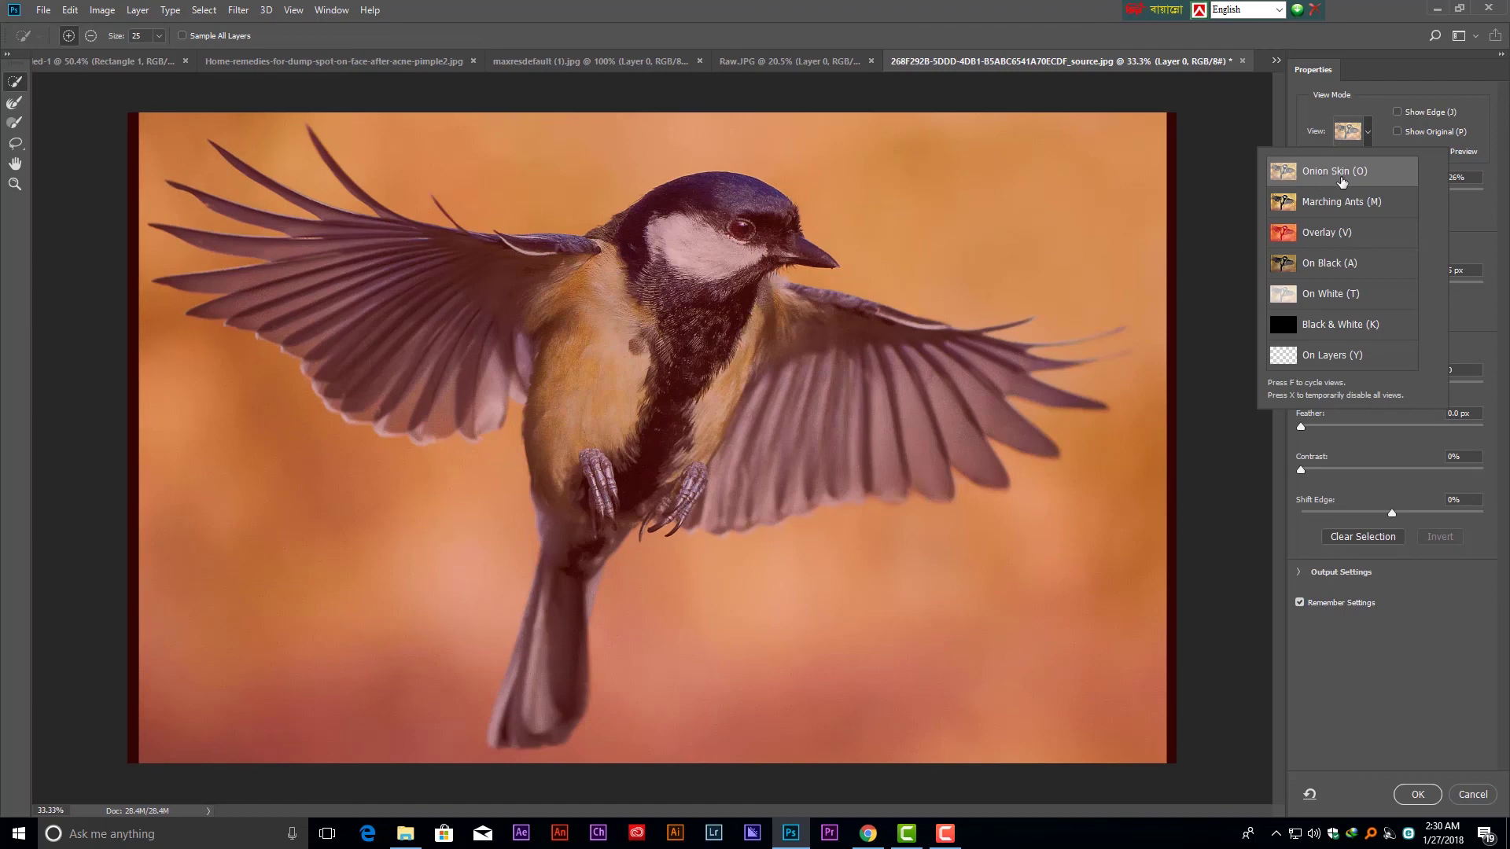
pyautogui.click(1496, 230)
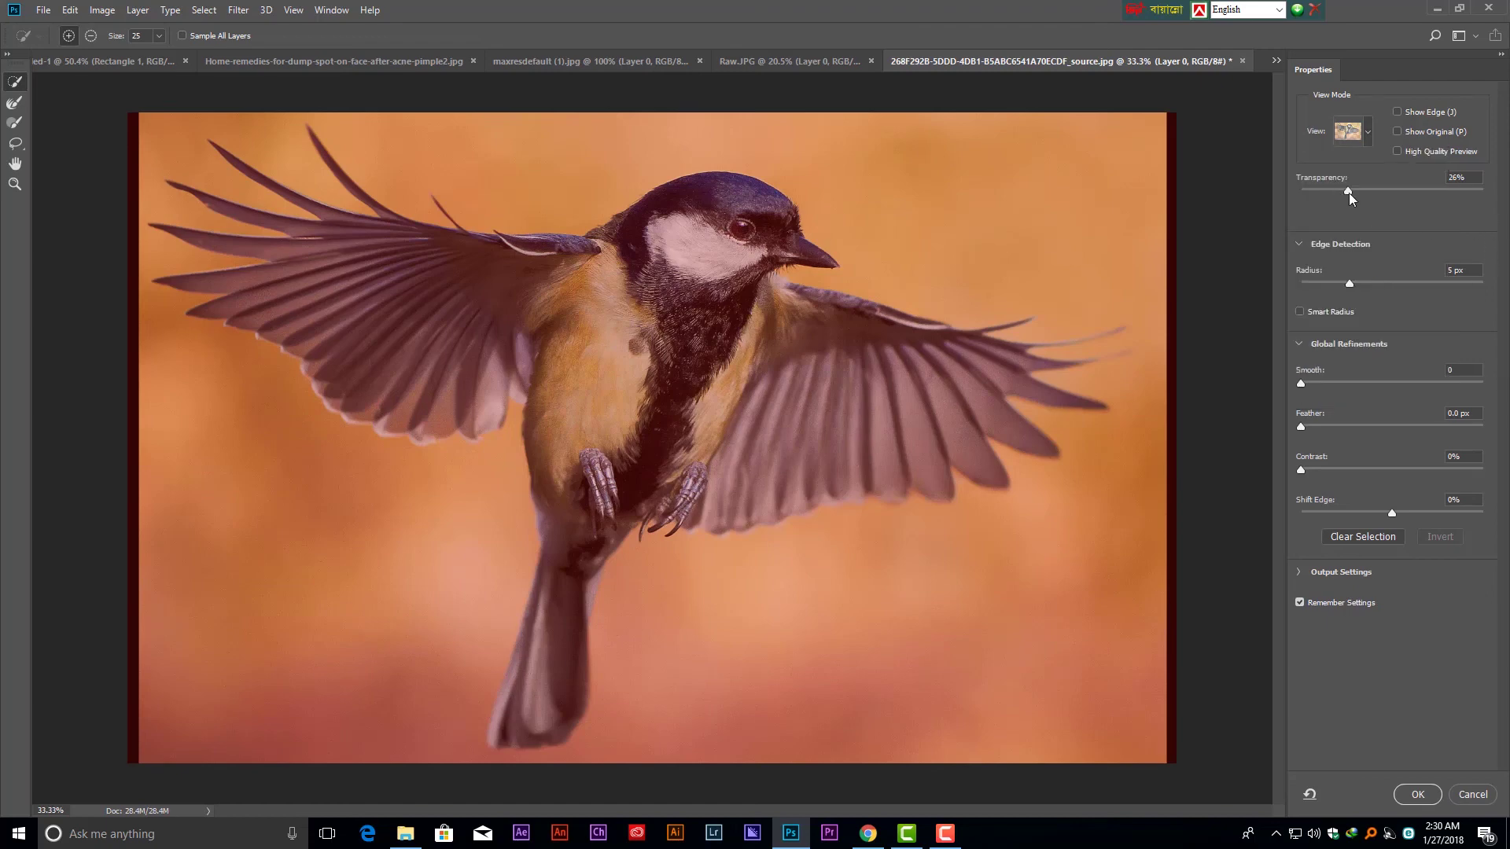
pyautogui.moveTo(1347, 192); pyautogui.dragTo(1353, 193)
pyautogui.click(1297, 245)
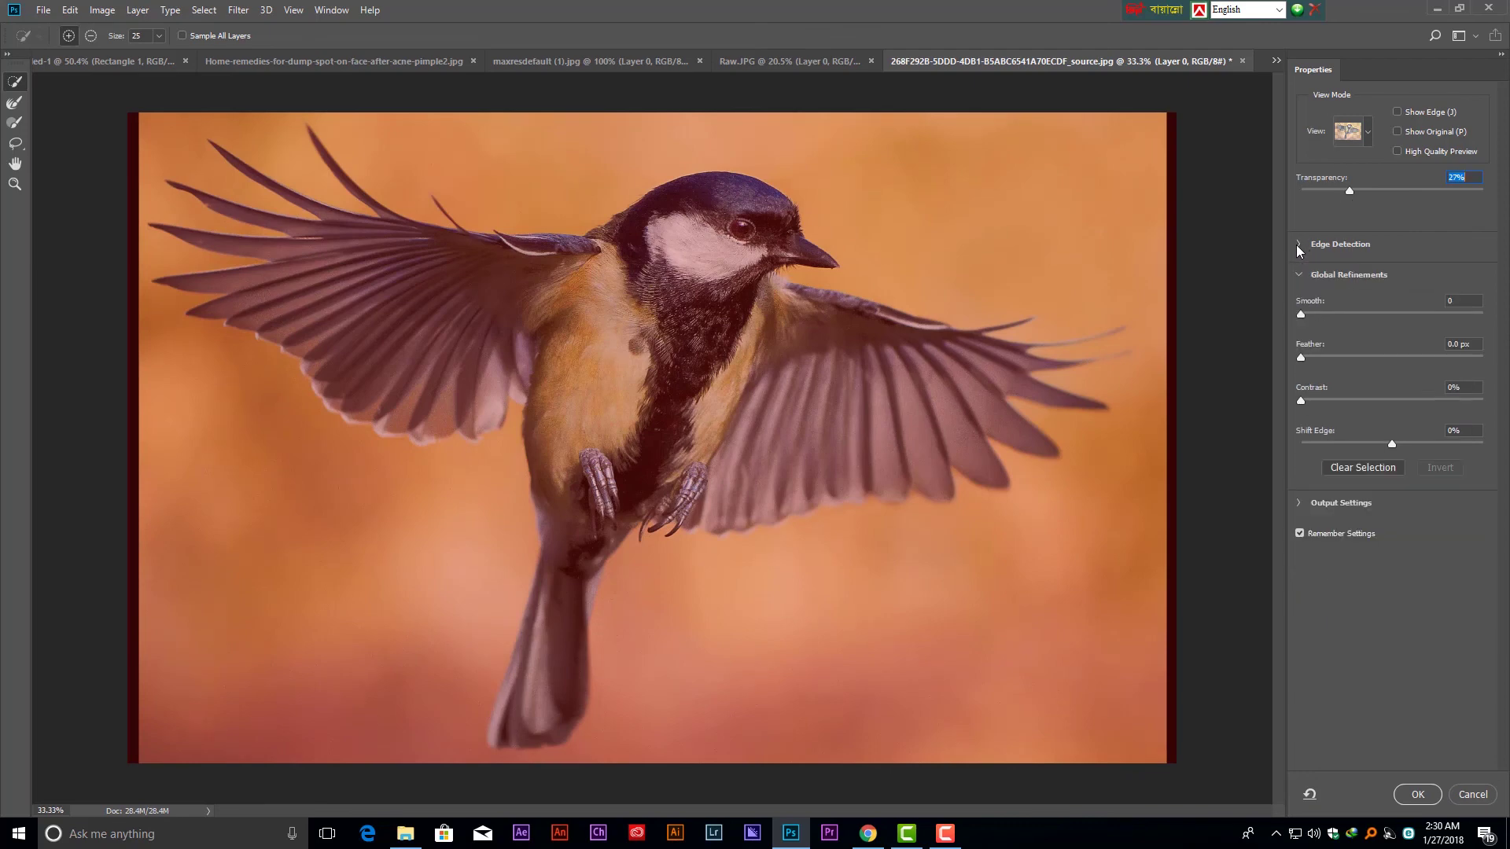
pyautogui.moveTo(1356, 286); pyautogui.dragTo(1374, 288)
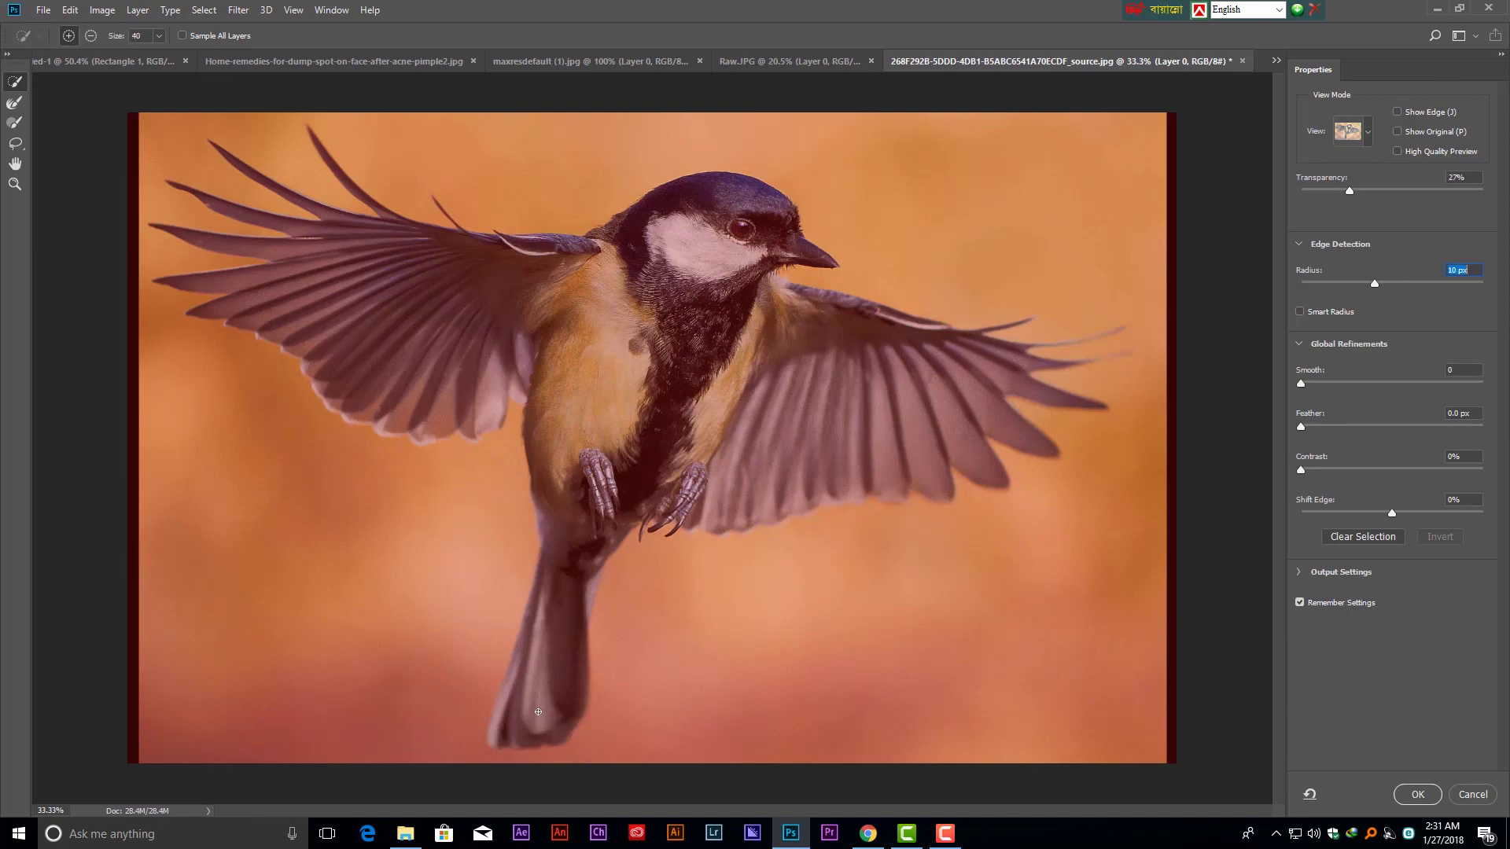
# Brush-select the bird's tail, belly, head and both wings with the selection brush at size 80.
pyautogui.press(']')
pyautogui.moveTo(538, 711); pyautogui.dragTo(562, 570)
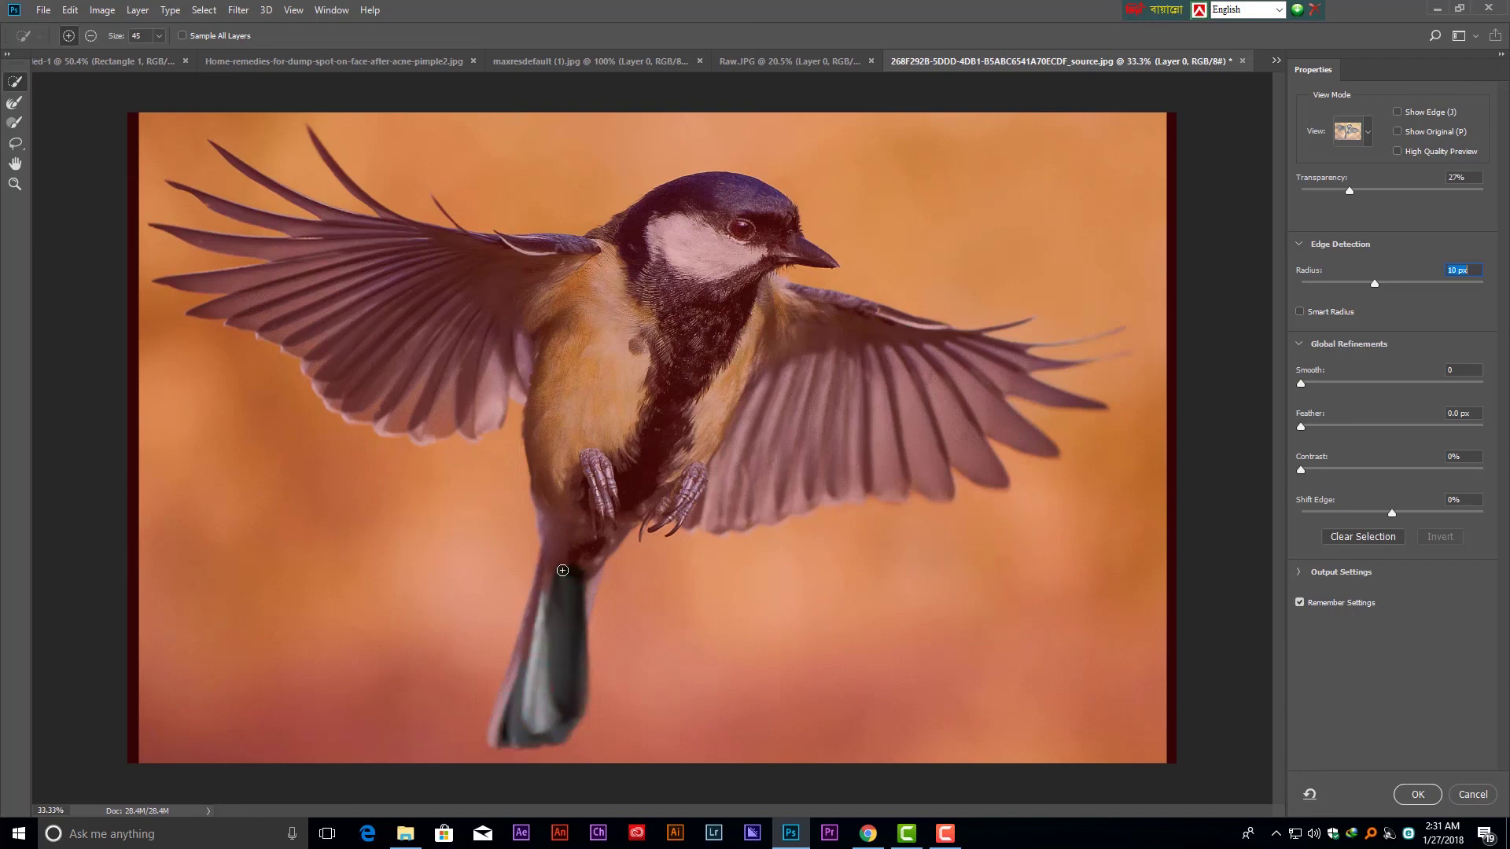
pyautogui.press(']')
pyautogui.press(']')
pyautogui.press(']')
pyautogui.moveTo(578, 557); pyautogui.dragTo(731, 197)
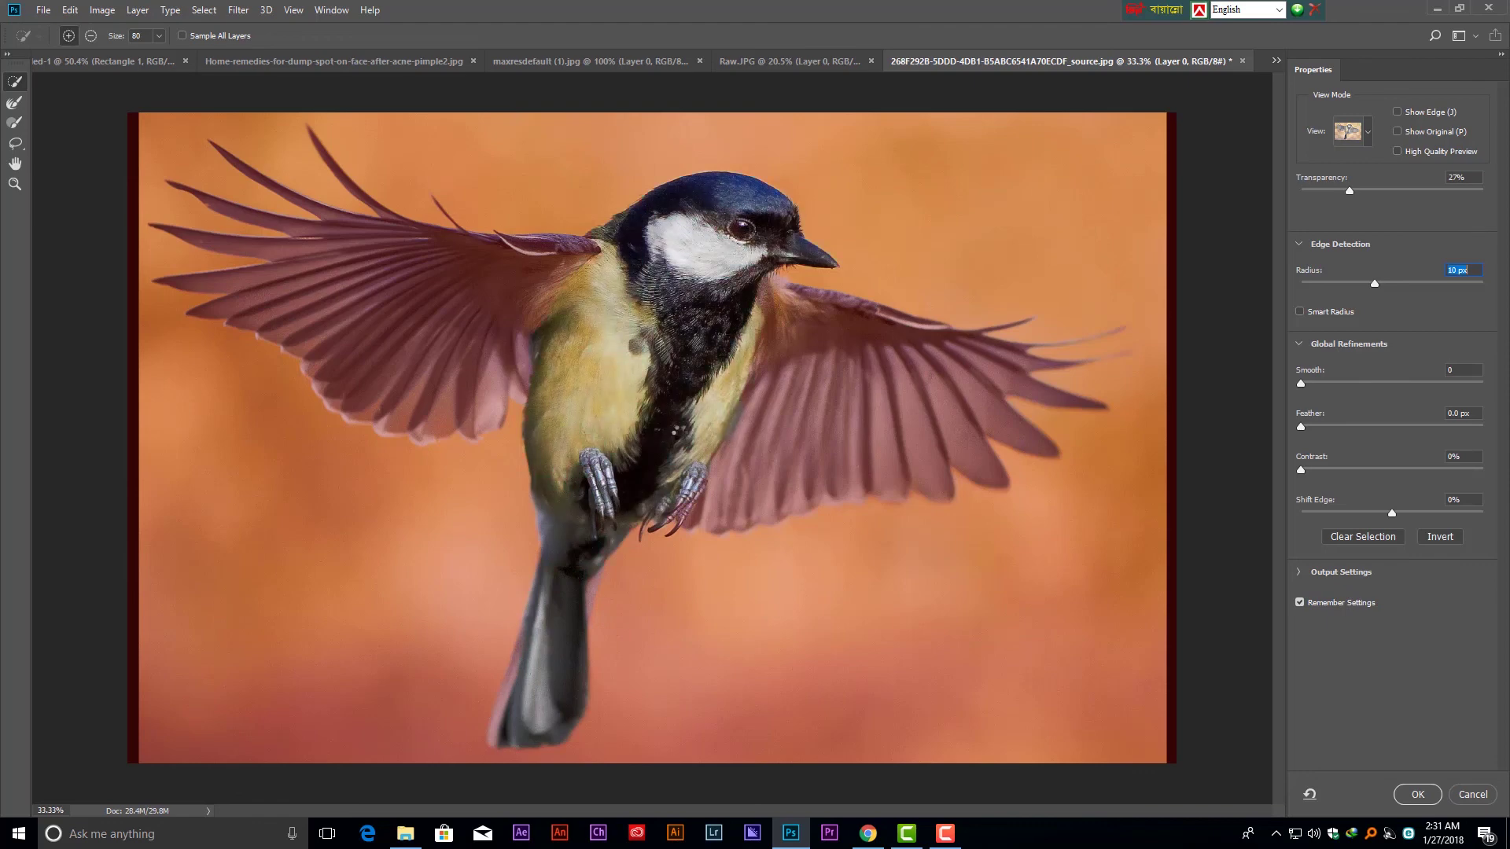
pyautogui.moveTo(890, 394)
pyautogui.mouseDown()
pyautogui.moveTo(920, 419)
pyautogui.moveTo(989, 389)
pyautogui.mouseUp()
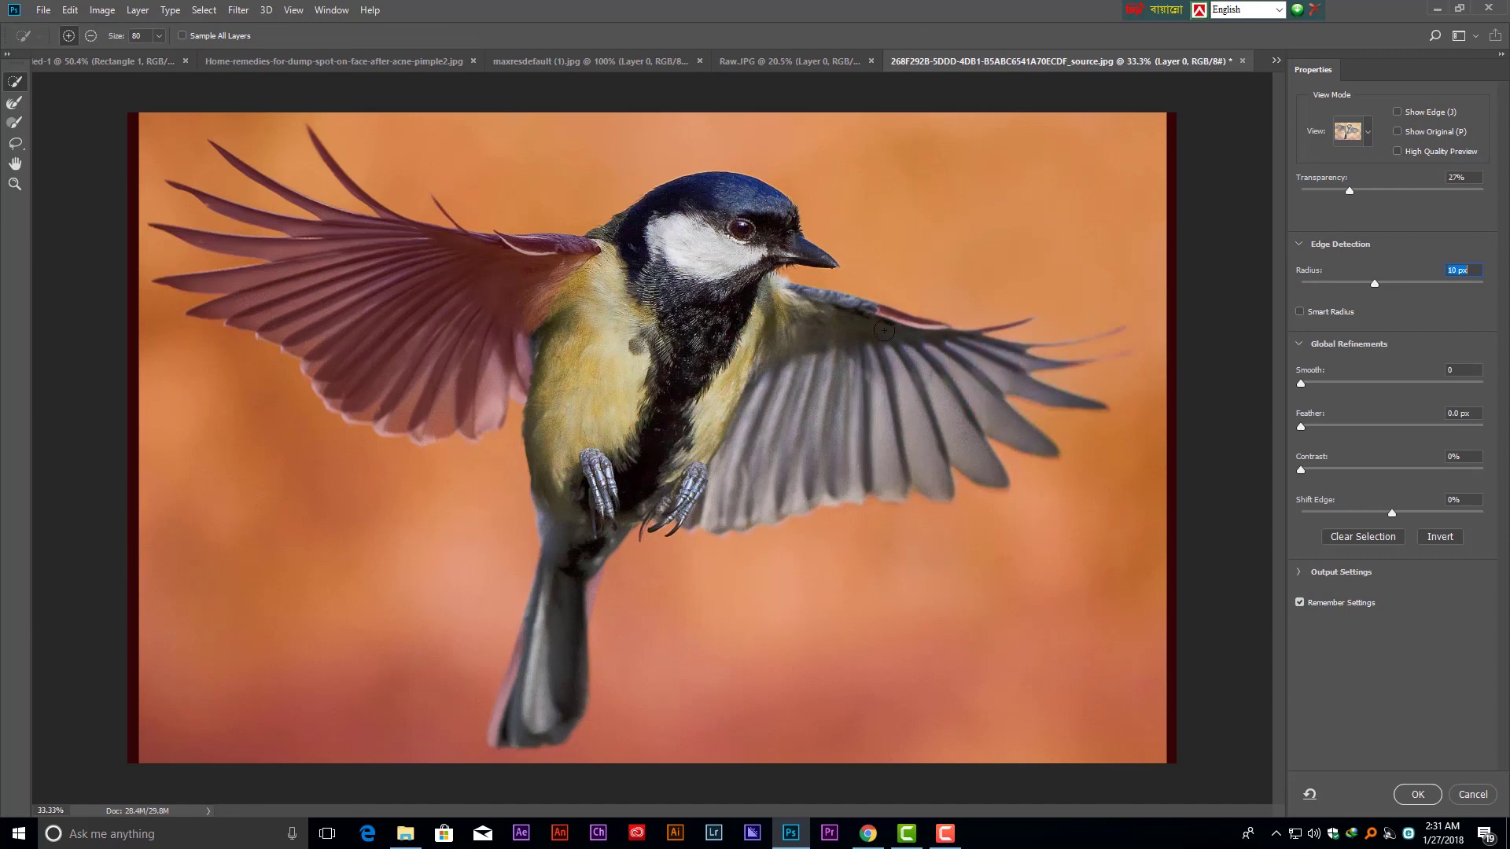
pyautogui.moveTo(876, 326); pyautogui.dragTo(928, 338)
pyautogui.moveTo(529, 311)
pyautogui.mouseDown()
pyautogui.moveTo(360, 309)
pyautogui.moveTo(331, 286)
pyautogui.moveTo(390, 231)
pyautogui.mouseUp()
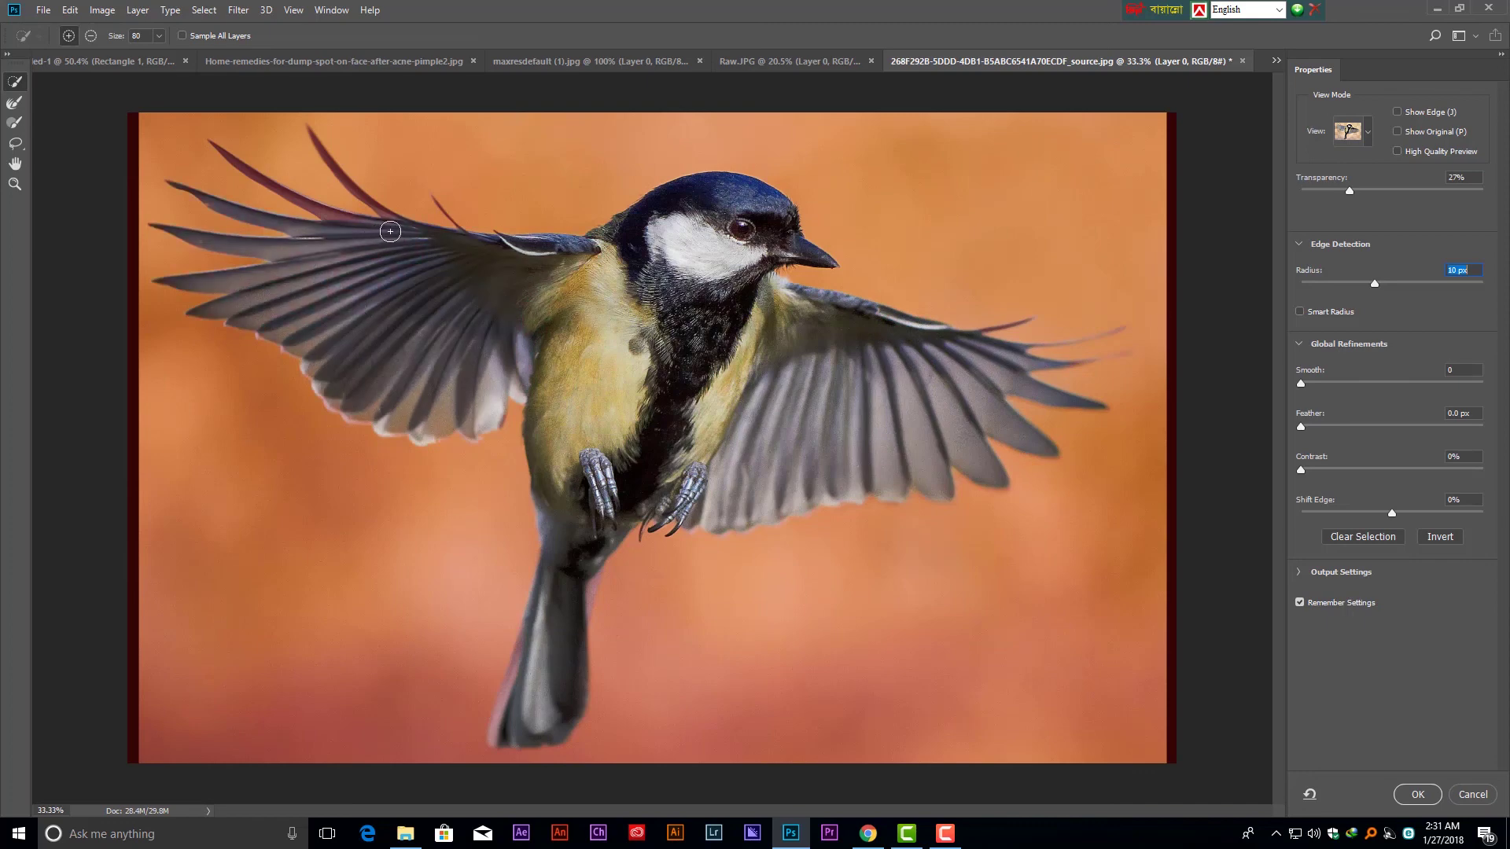
pyautogui.moveTo(390, 232); pyautogui.dragTo(338, 220)
# With a 45 brush, add the upper-left feather, refine tail edges, and apply as a layer mask.
pyautogui.press('[')
pyautogui.press('[')
pyautogui.press('[')
pyautogui.click(366, 206)
pyautogui.click(493, 731)
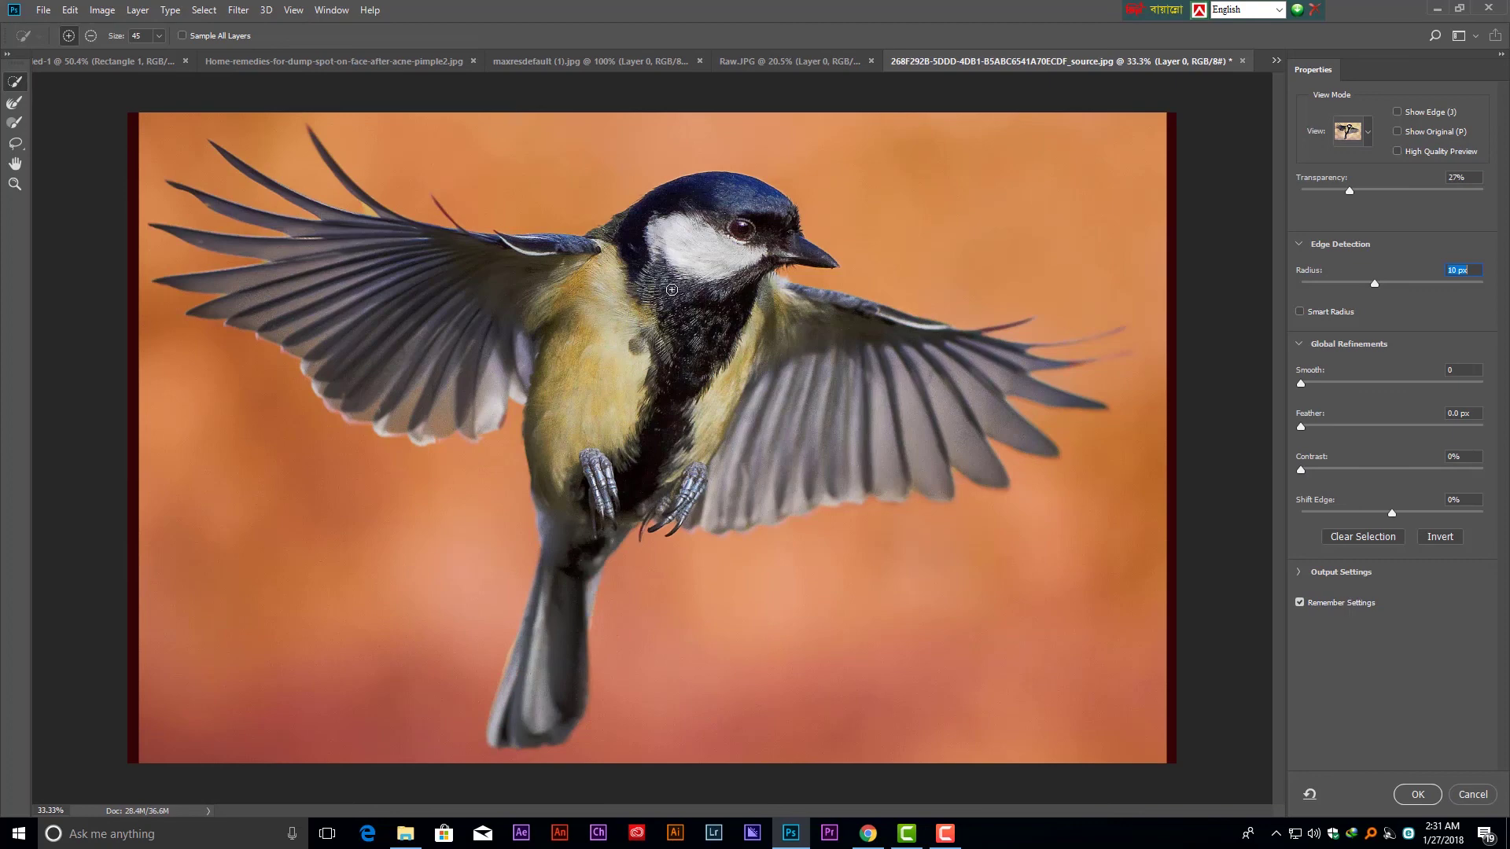
pyautogui.click(12, 103)
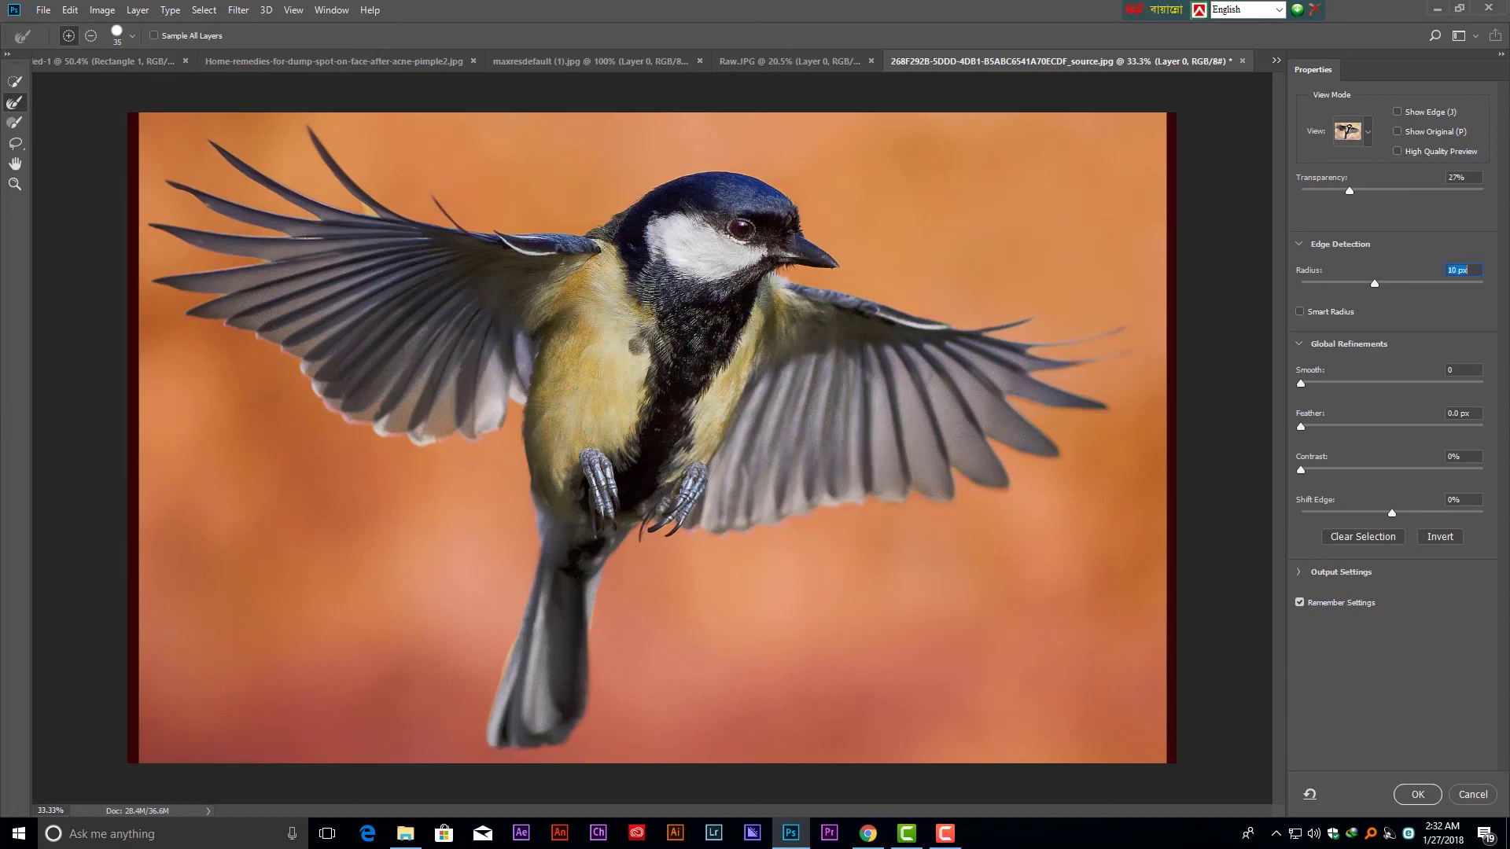
pyautogui.click(1408, 796)
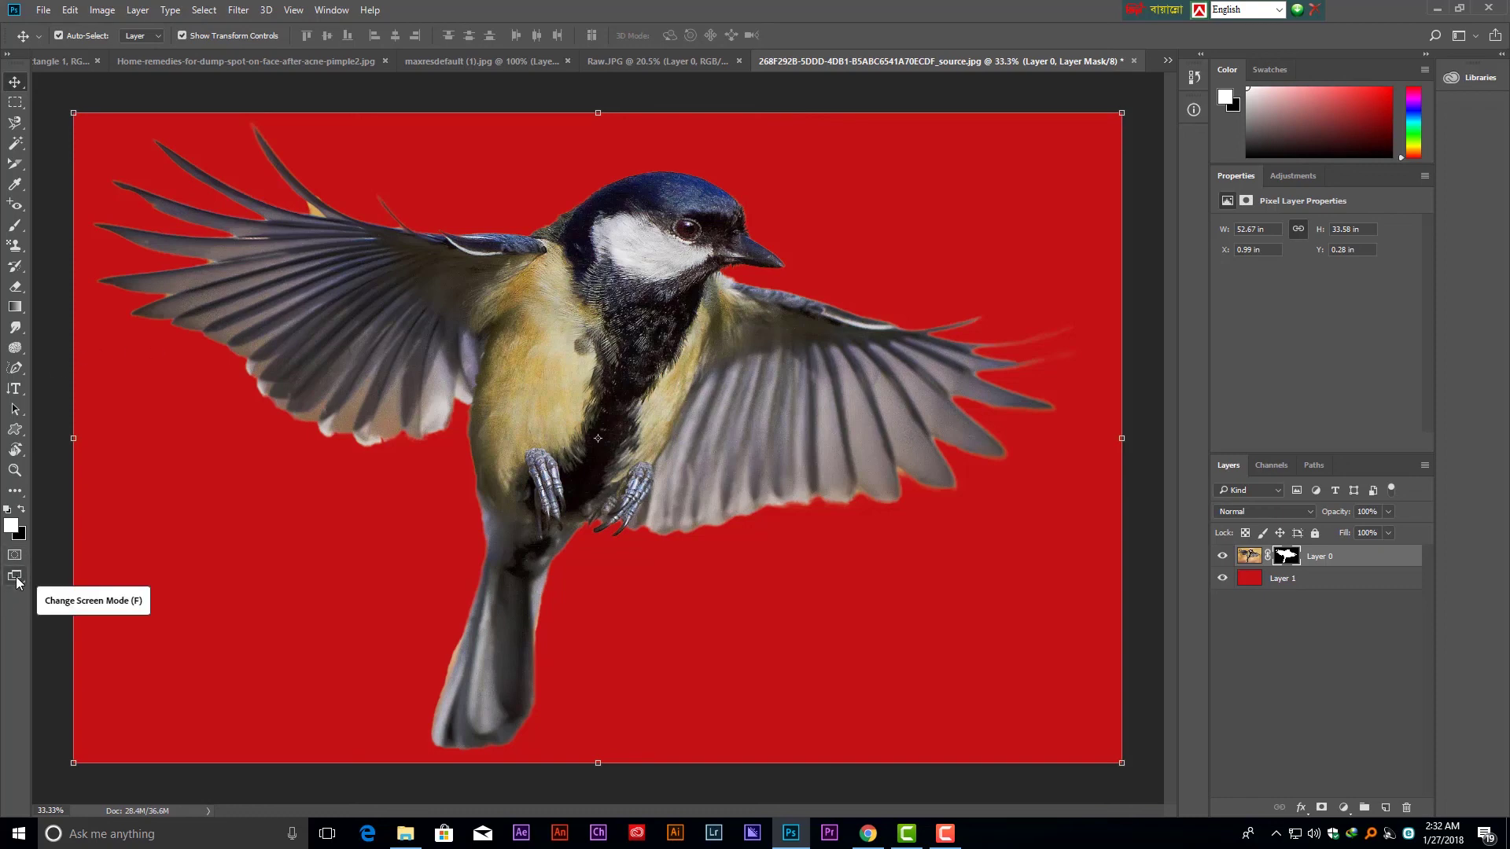
pyautogui.click(16, 580)
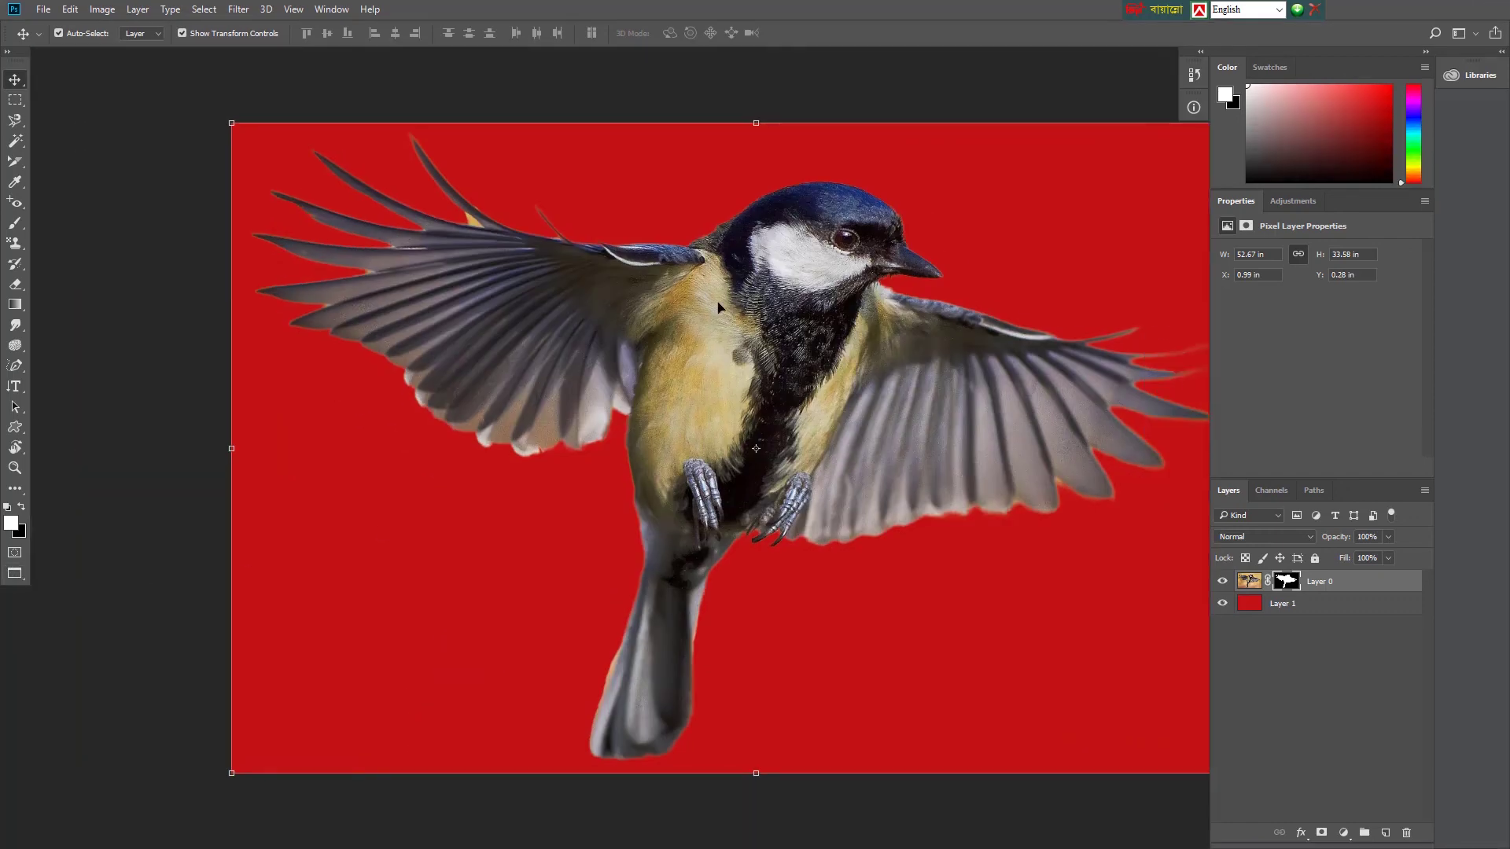
pyautogui.moveTo(908, 232); pyautogui.dragTo(694, 244)
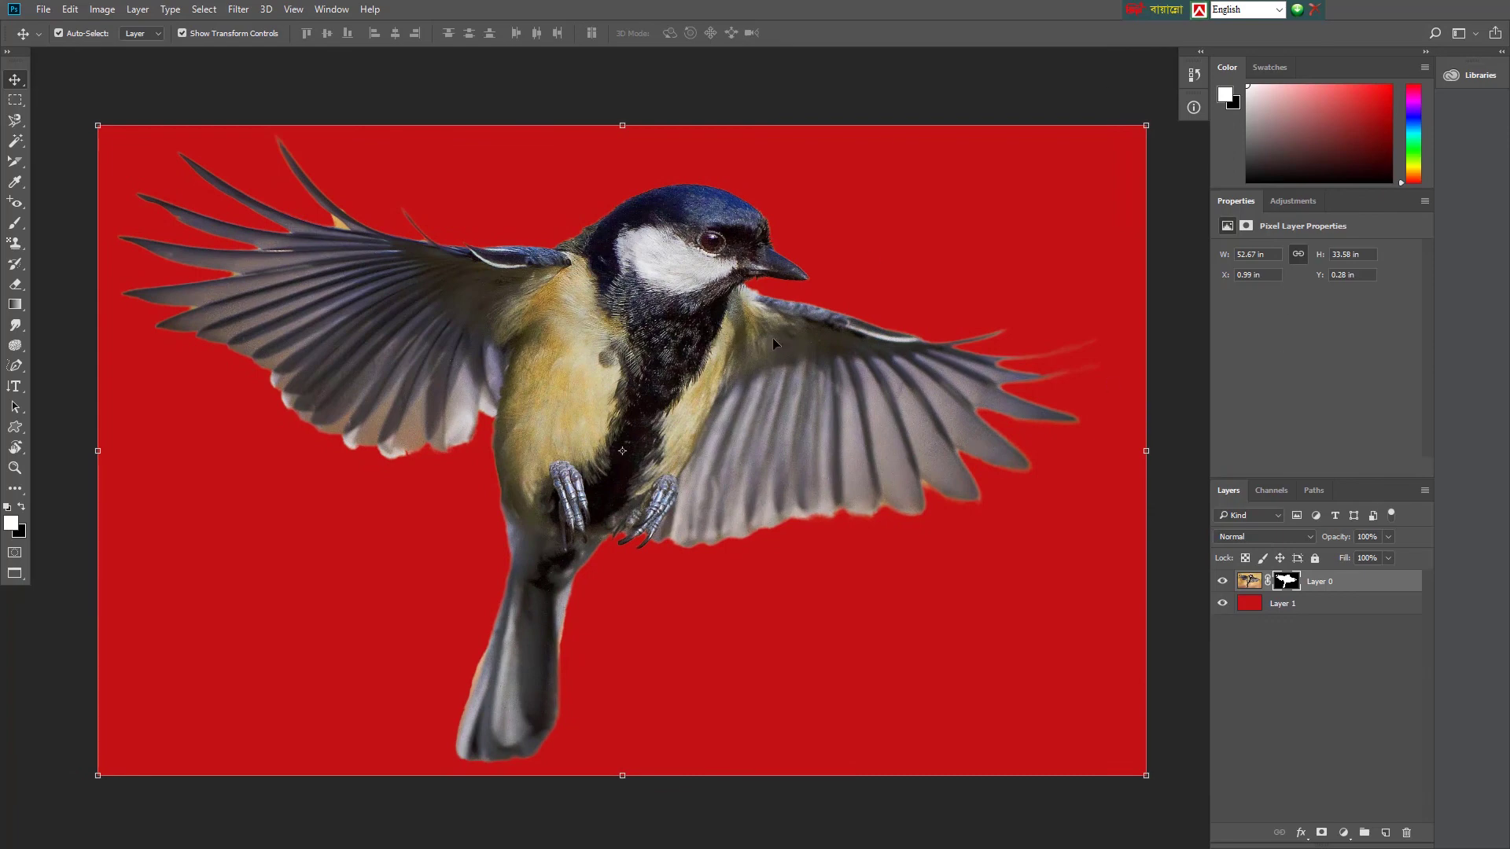
pyautogui.click(16, 576)
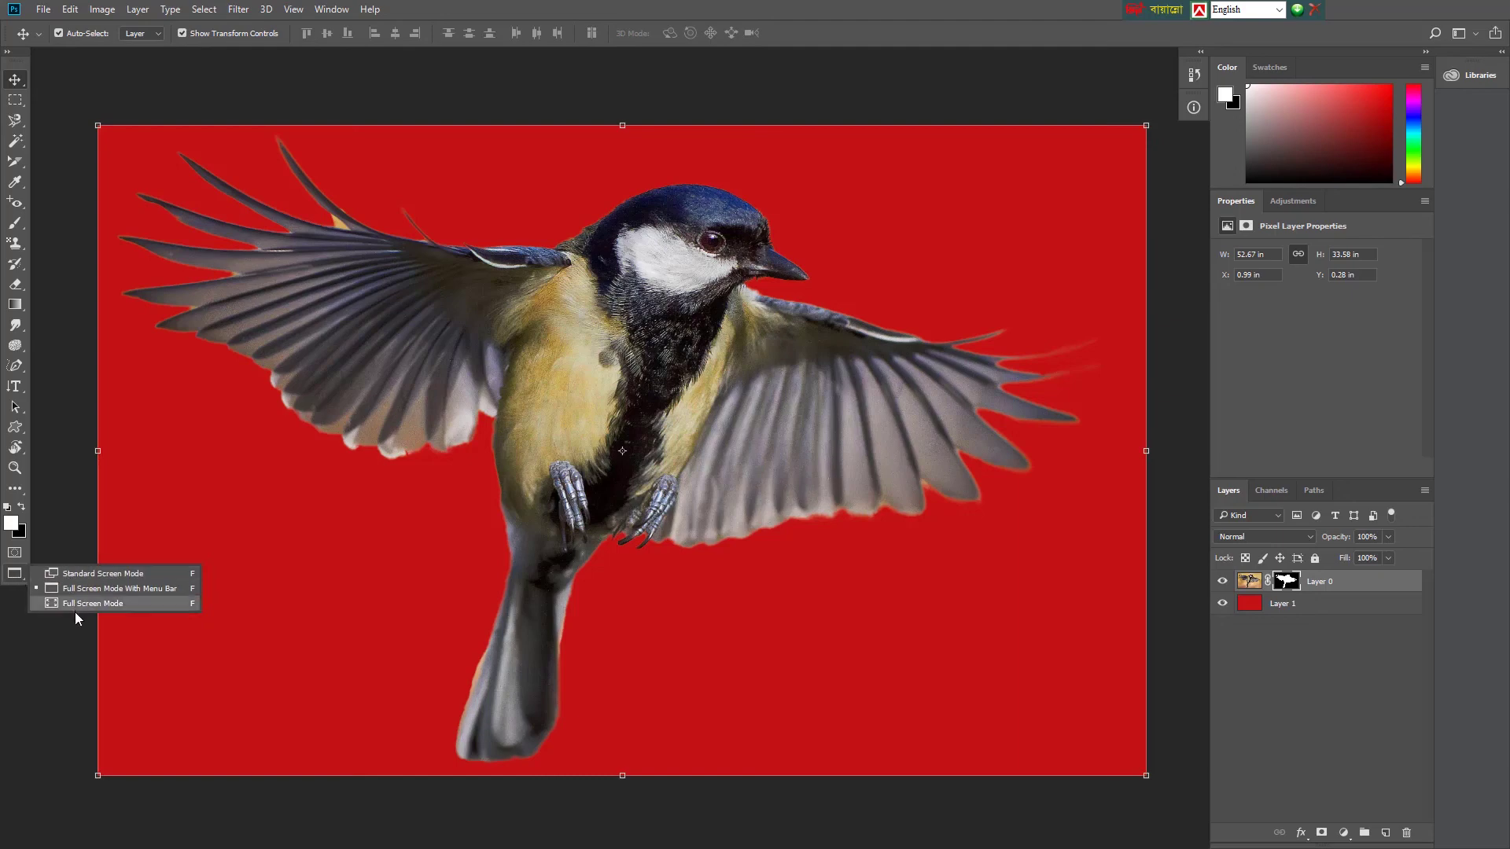
pyautogui.click(121, 574)
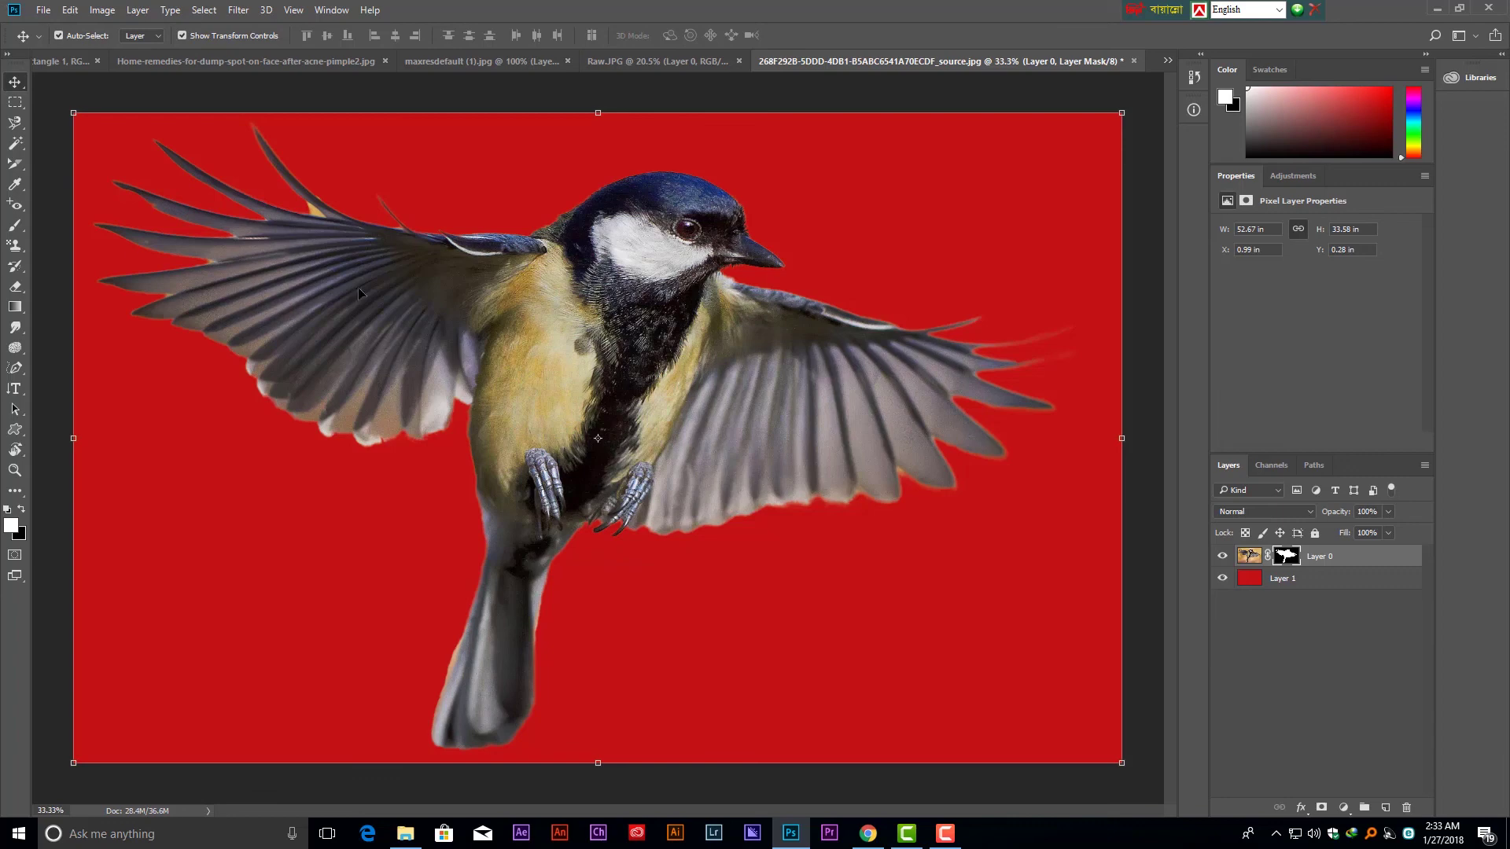
# Save the image to the Desktop as a JPEG named 01.
pyautogui.click(53, 13)
pyautogui.click(73, 184)
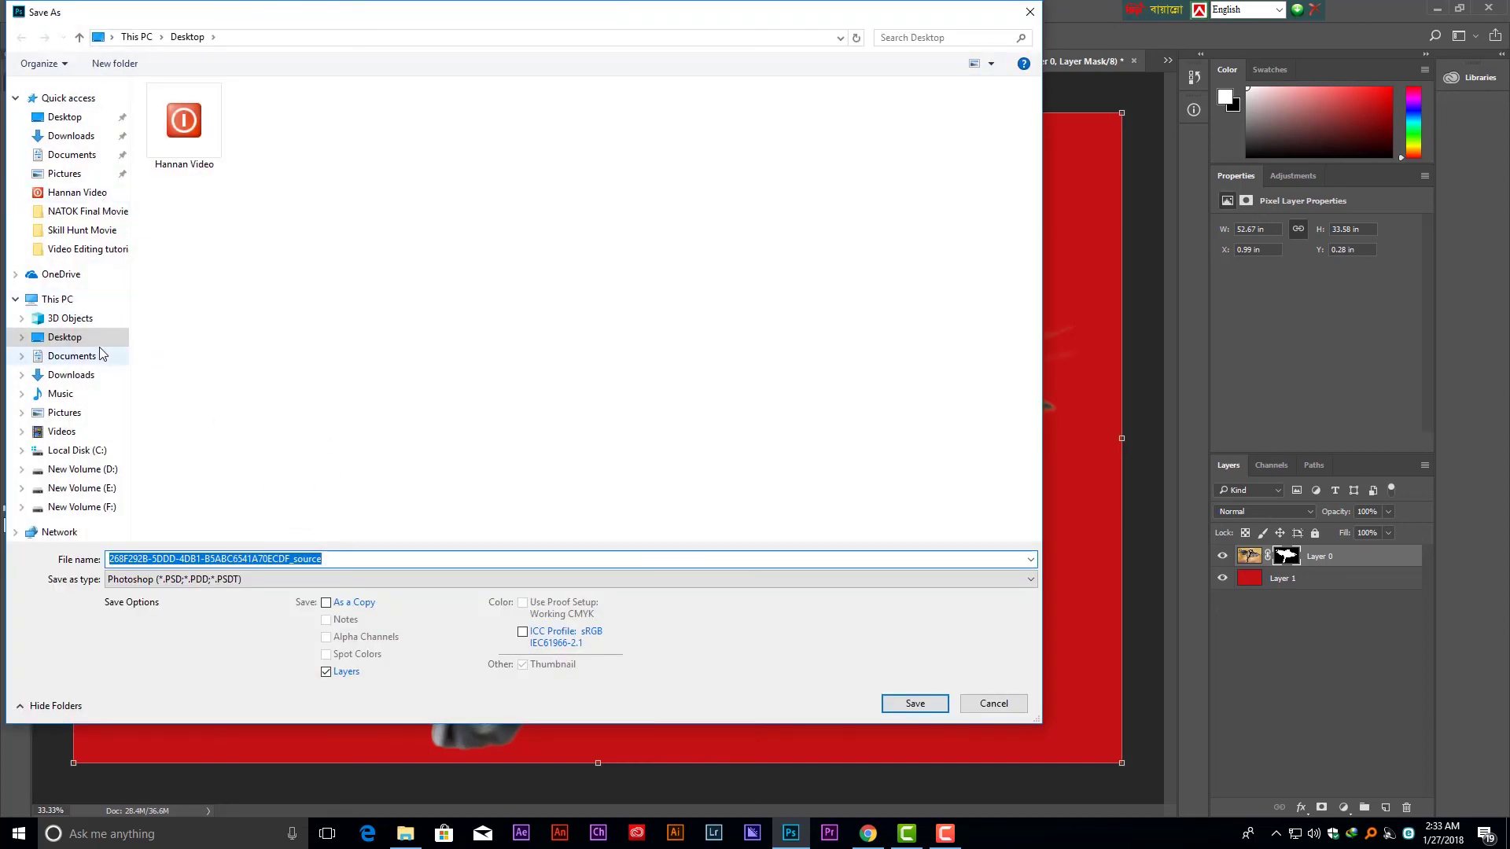
pyautogui.click(68, 337)
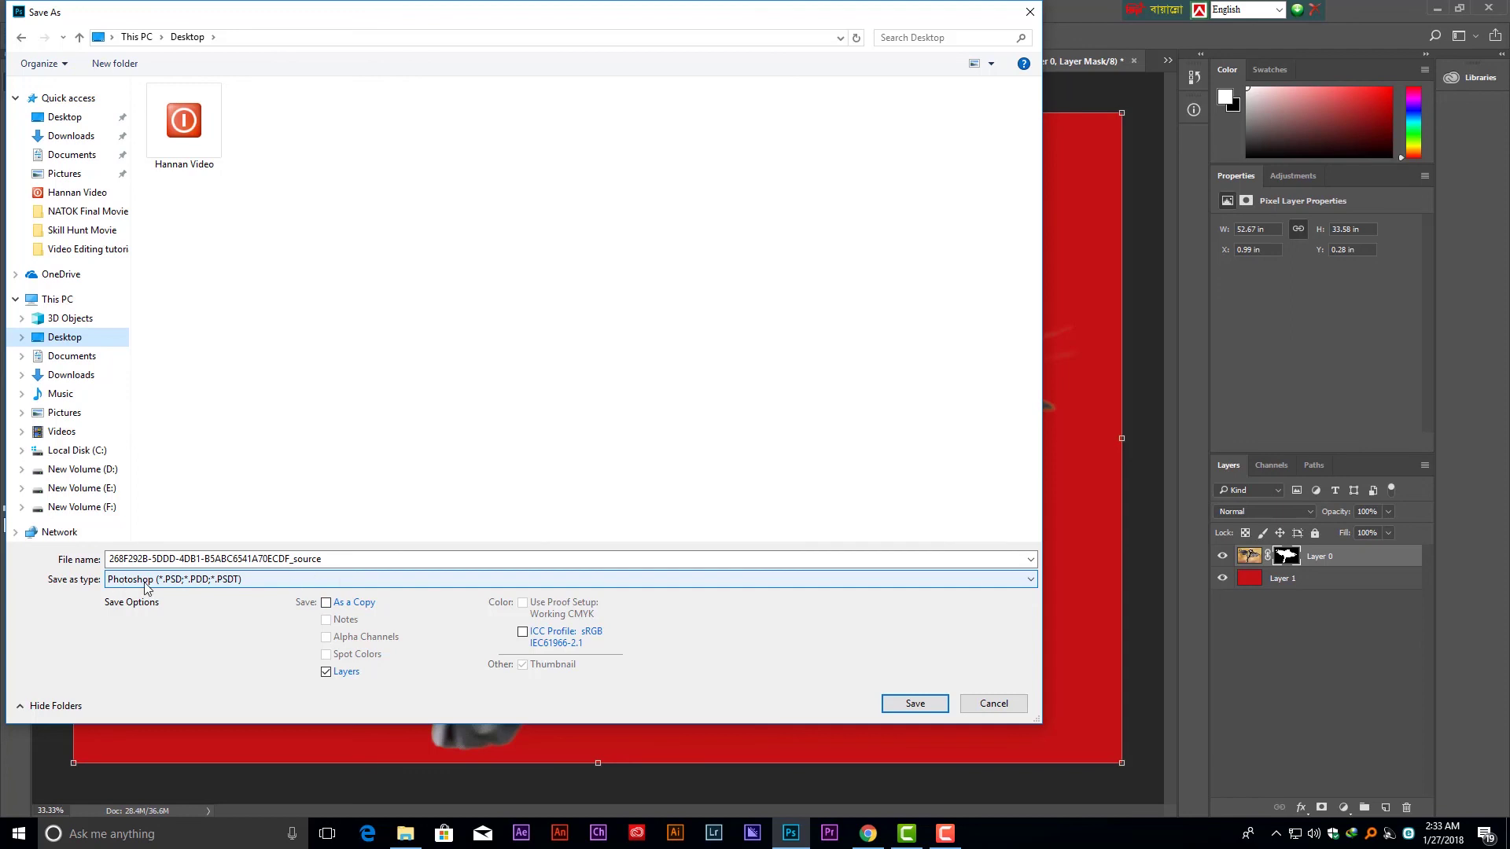
pyautogui.click(222, 585)
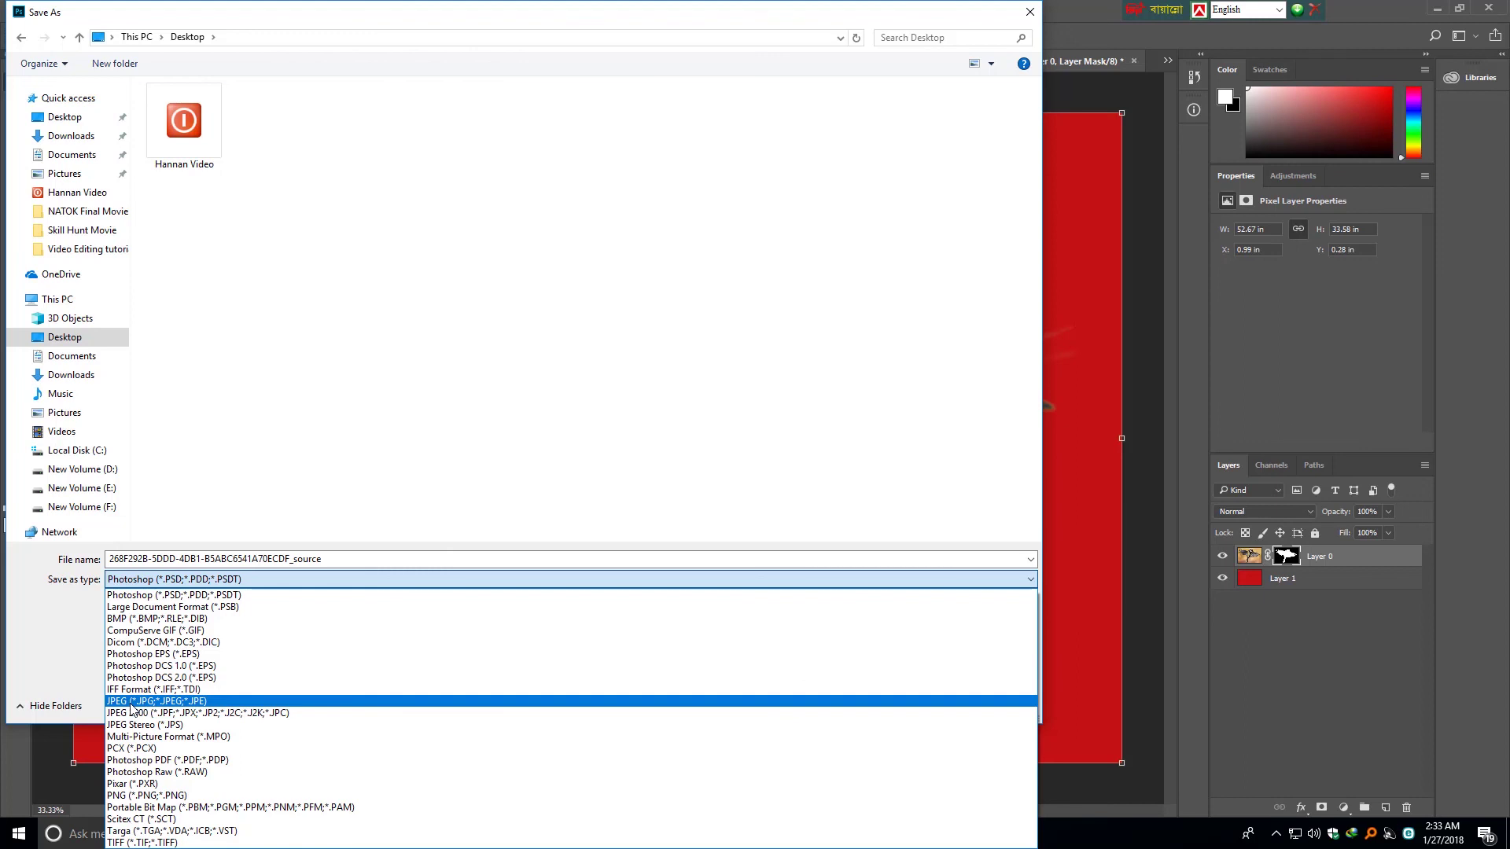
pyautogui.click(131, 701)
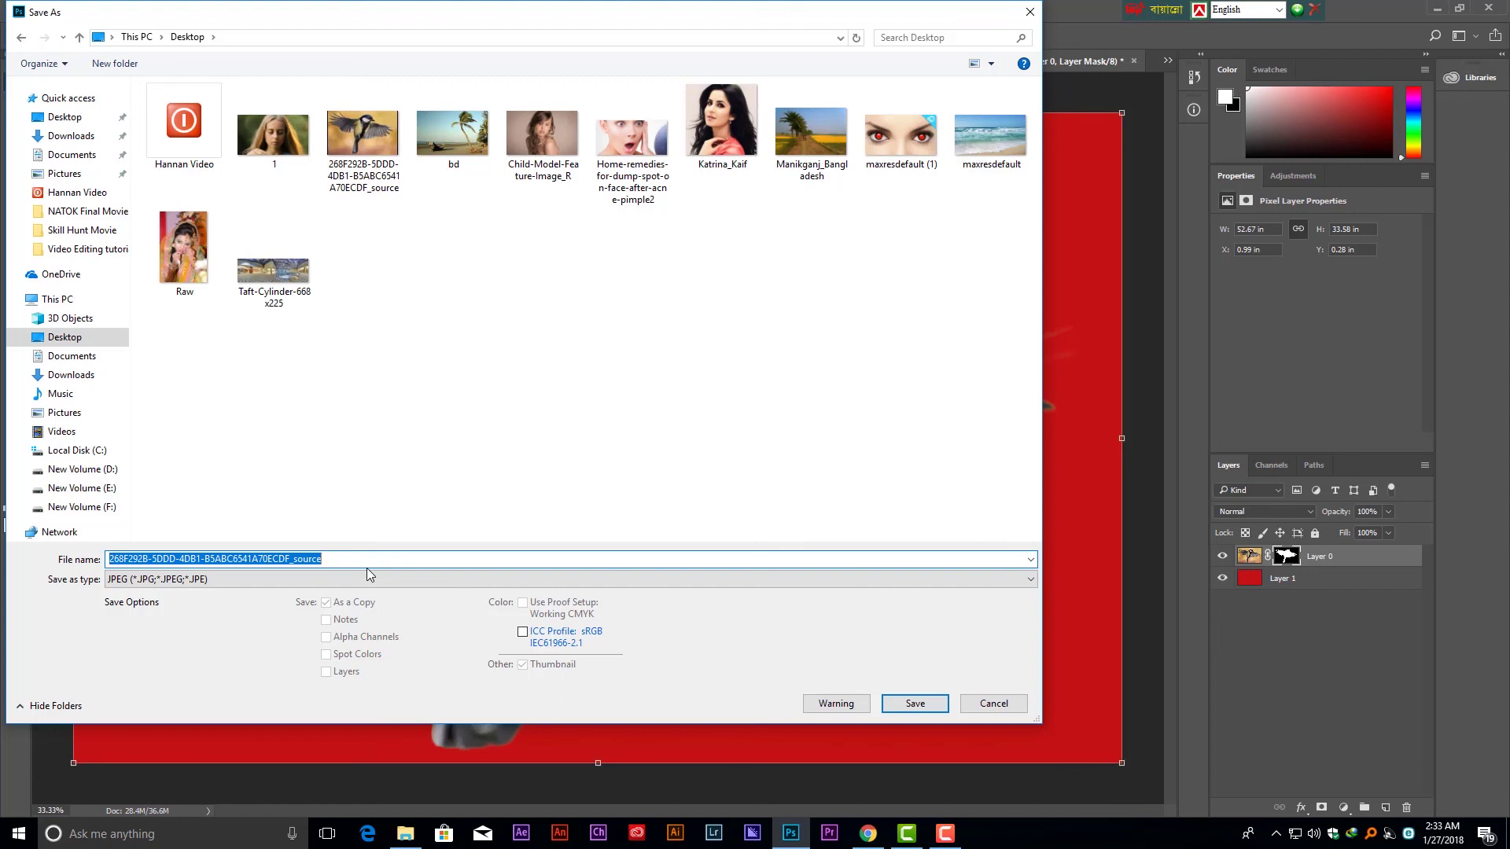
pyautogui.write('01')
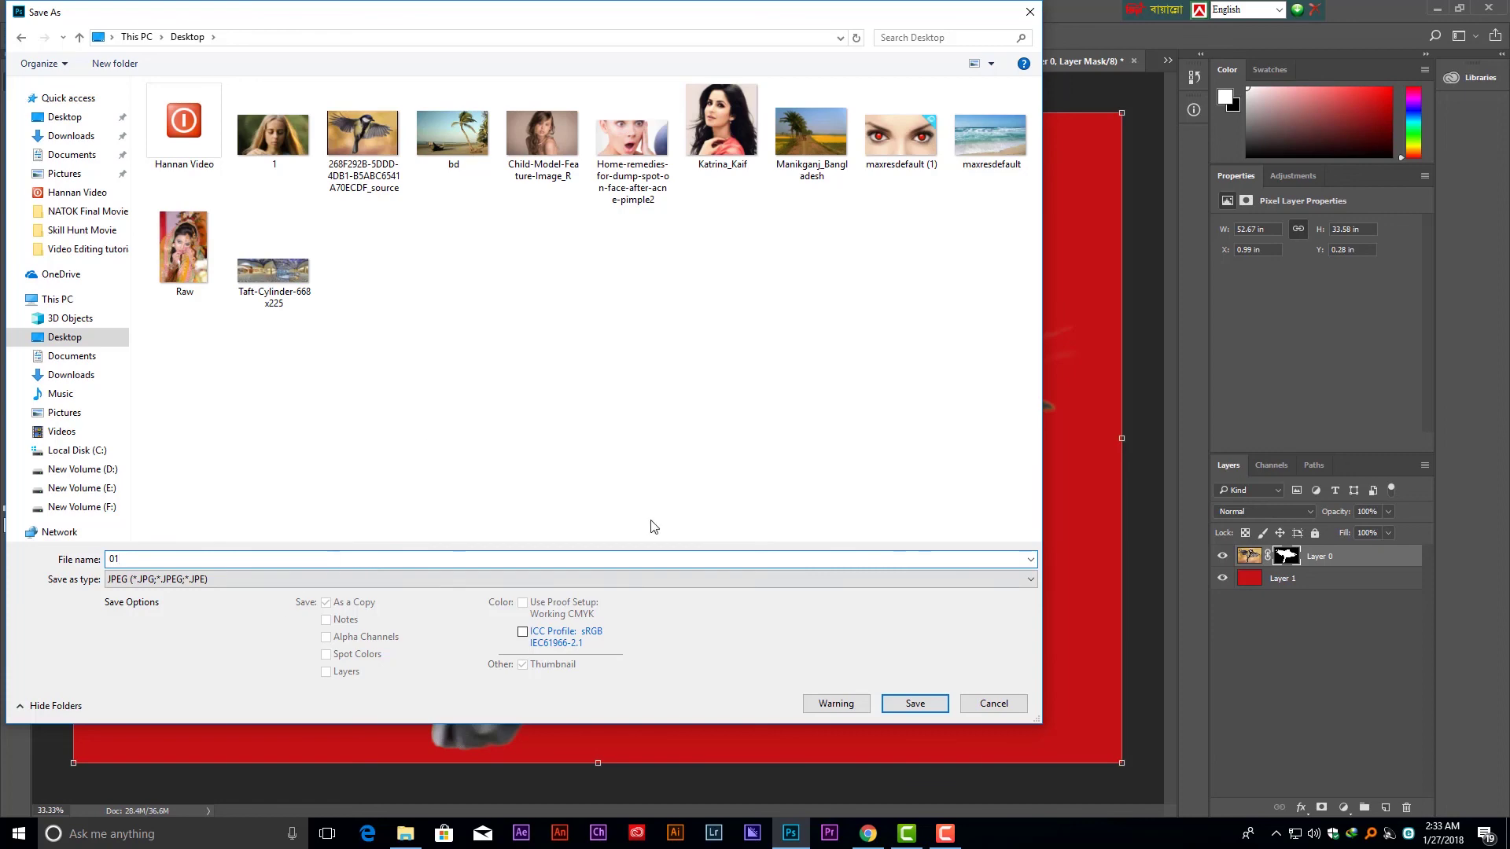
pyautogui.click(910, 703)
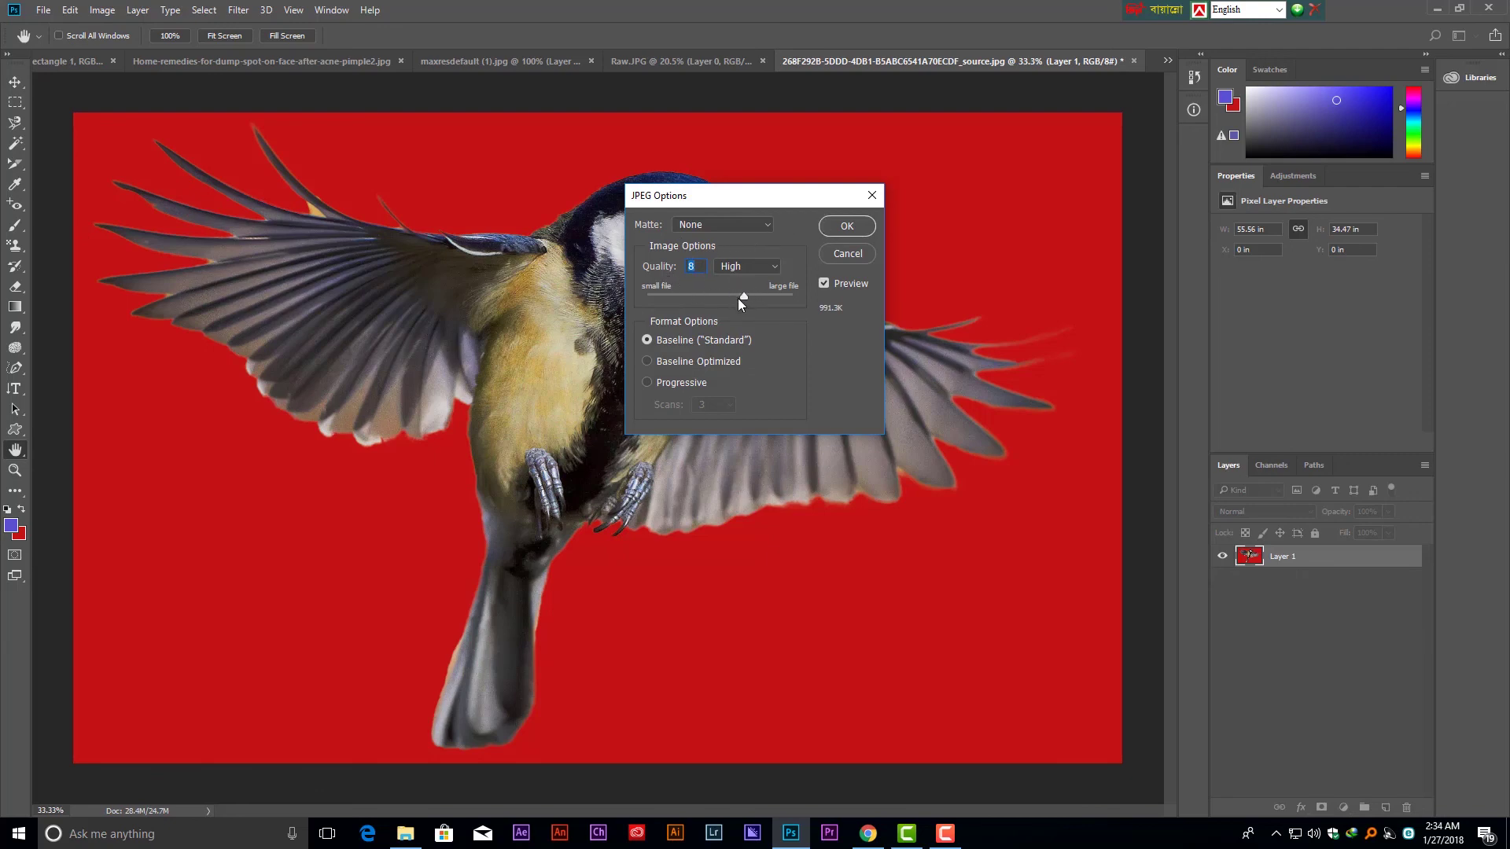
# Set JPEG Options to quality 12 Maximum with Baseline (Standard) format and confirm.
pyautogui.click(743, 298)
pyautogui.click(713, 294)
pyautogui.click(646, 382)
pyautogui.moveTo(768, 296); pyautogui.dragTo(839, 299)
pyautogui.click(649, 340)
pyautogui.click(851, 231)
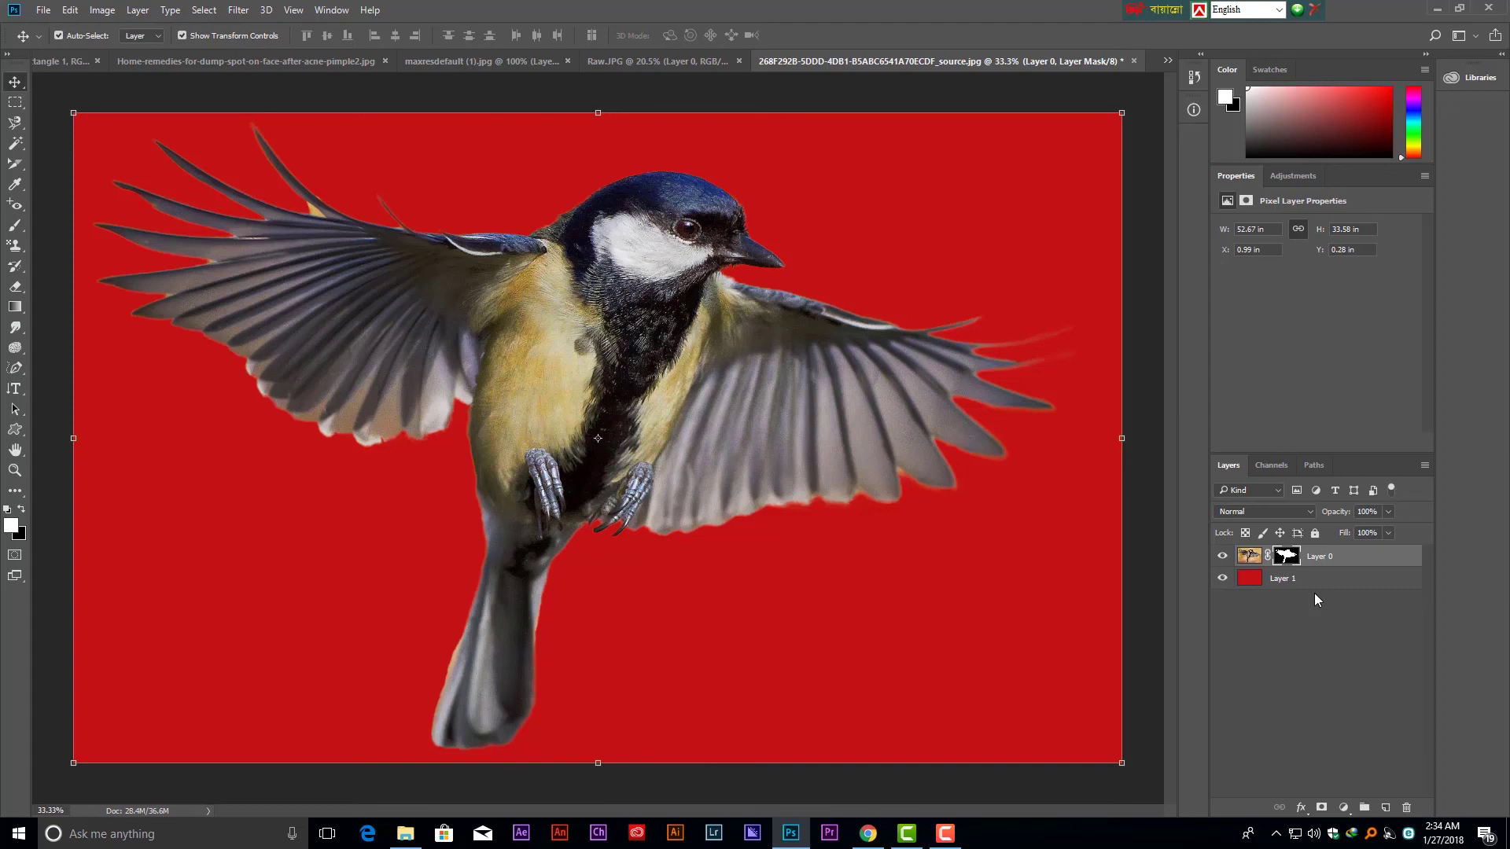
# Minimize Photoshop, refresh the desktop, and open 01.jpg in Photos.
pyautogui.click(1436, 7)
pyautogui.rightClick(500, 291)
pyautogui.click(574, 359)
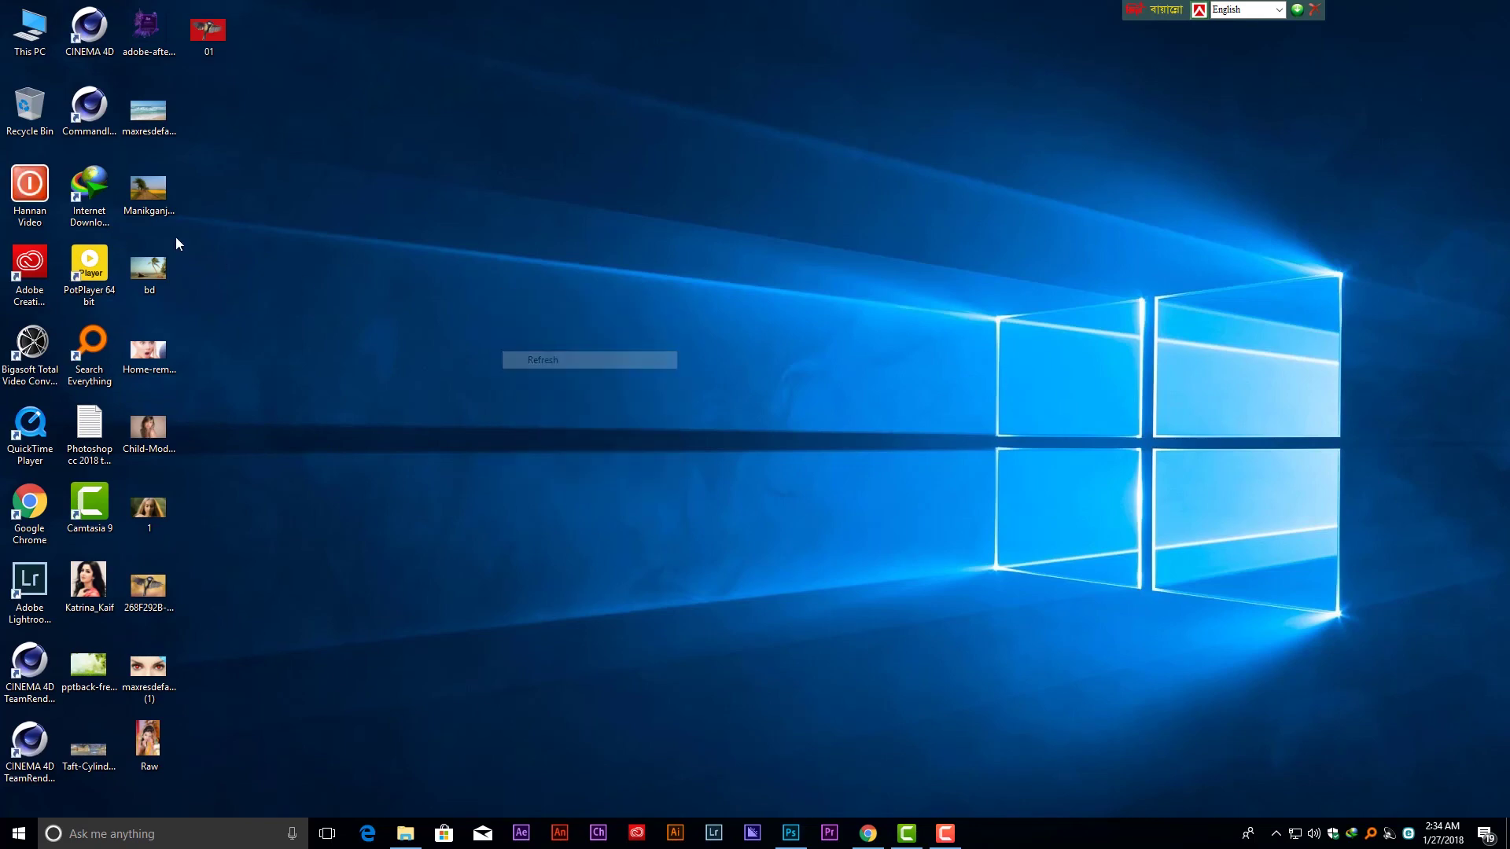
pyautogui.rightClick(213, 35)
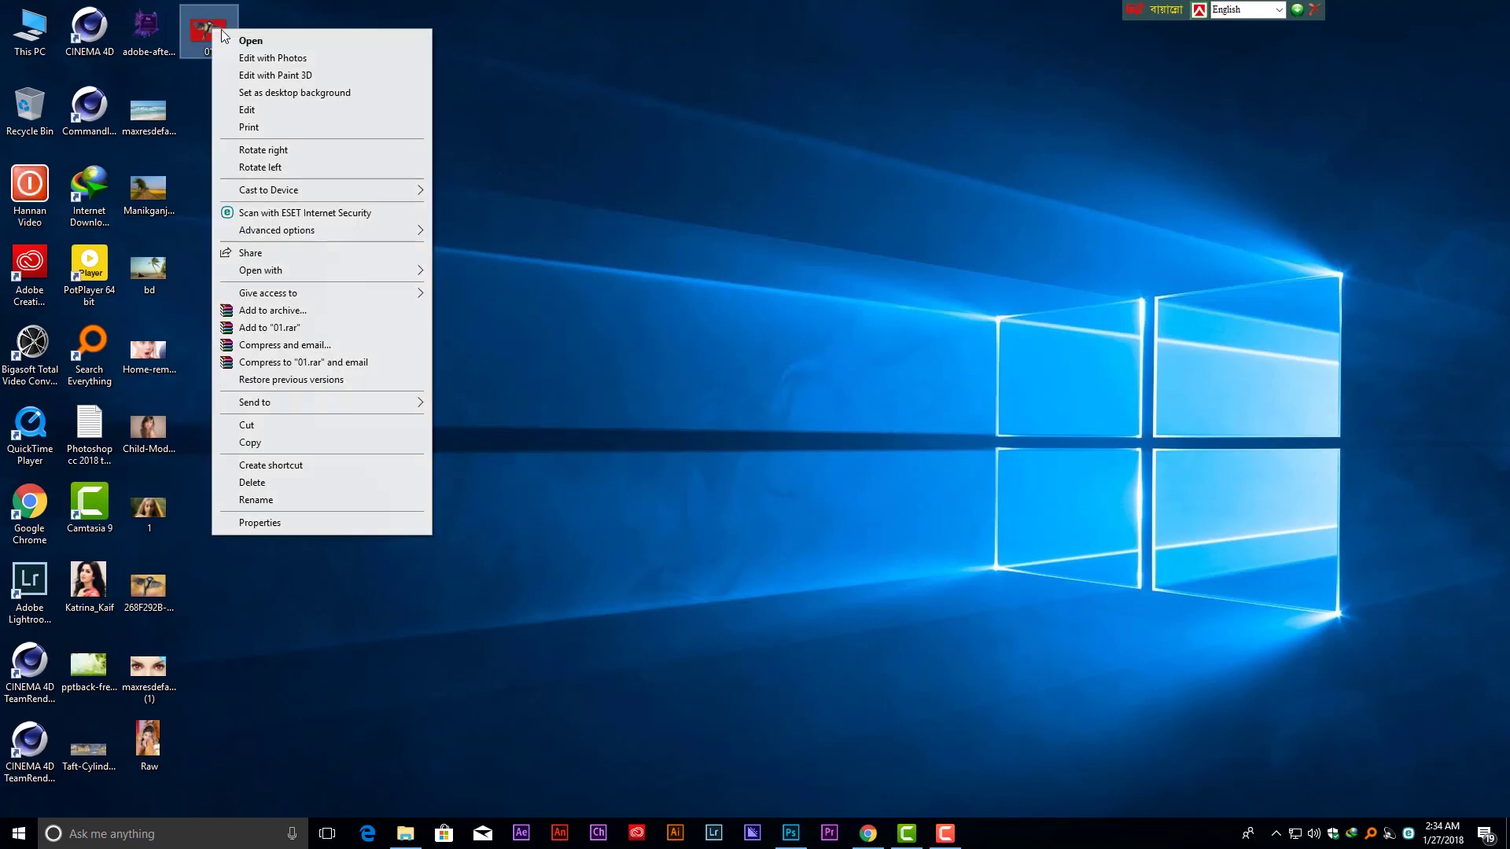
pyautogui.click(271, 45)
pyautogui.moveTo(339, 48); pyautogui.dragTo(543, 41)
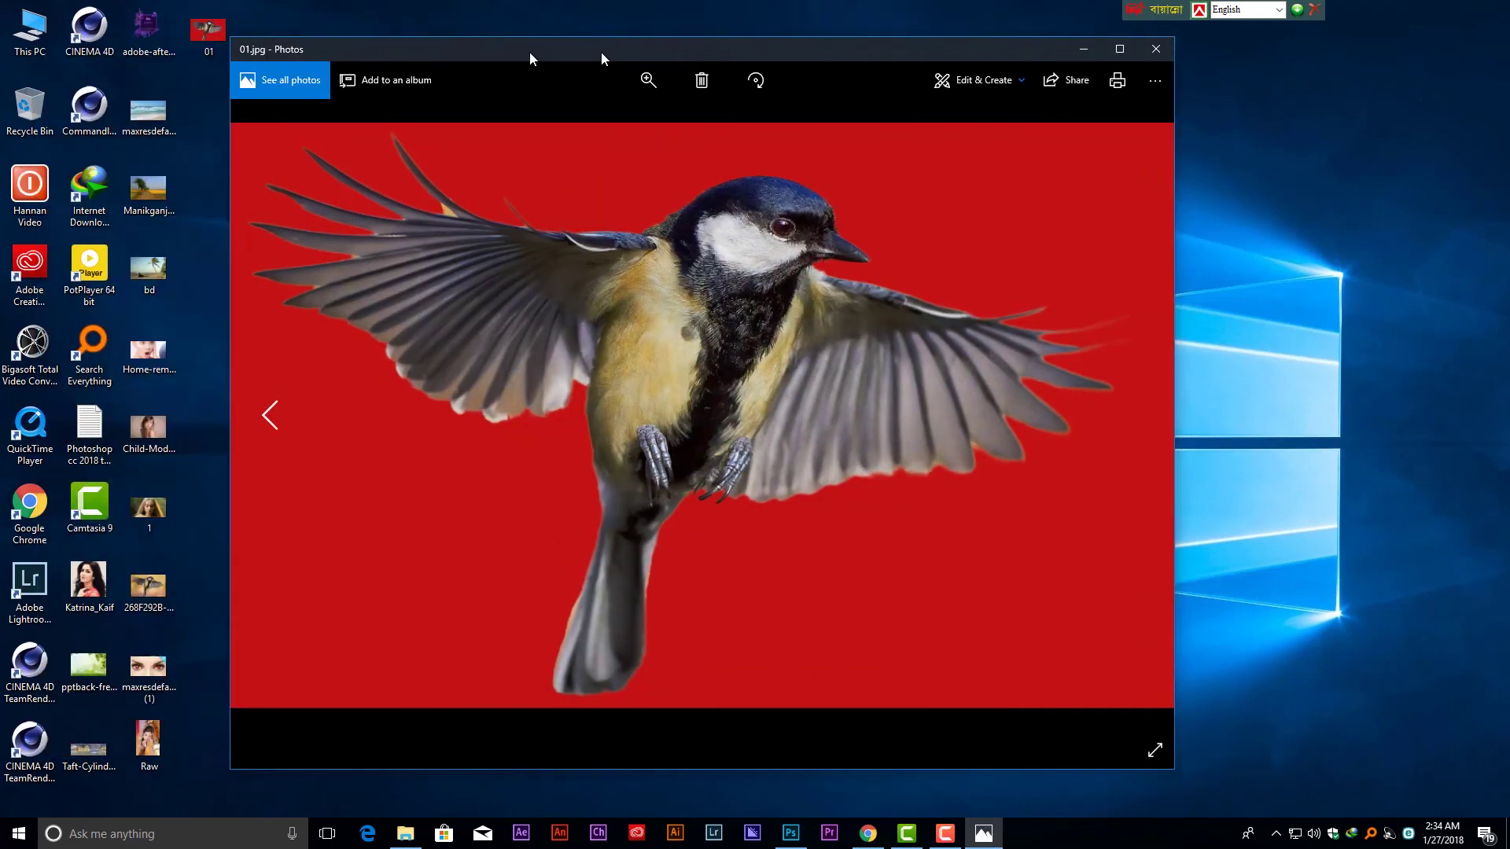